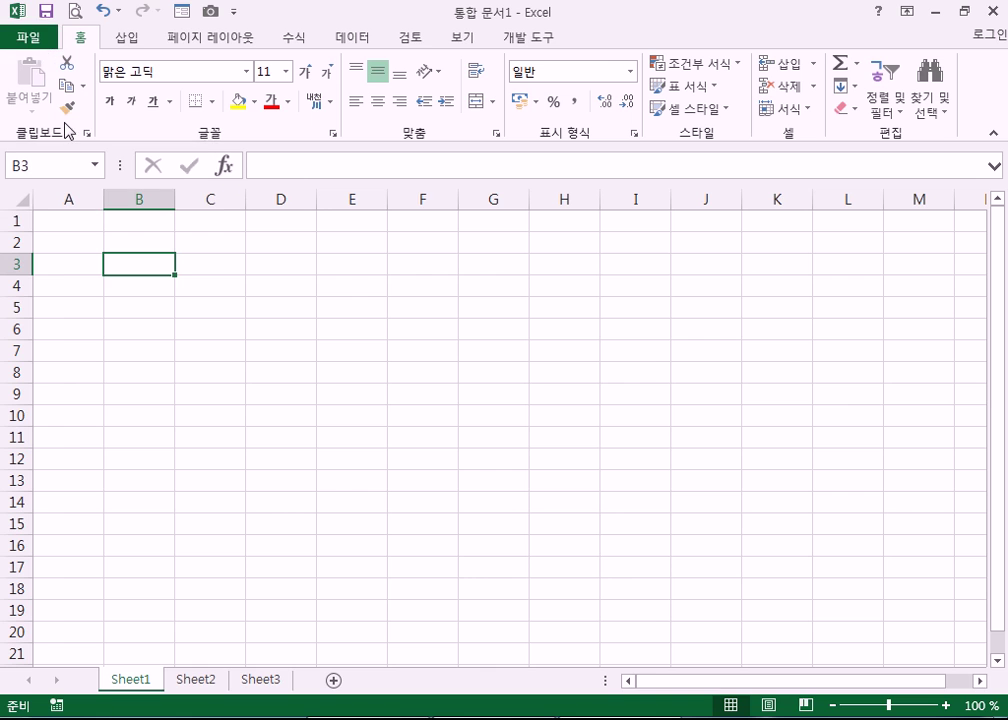
- Open the workbook 가계부(문제).xlsx from the 엑셀_새벽컴퓨터교실 > 소스-정답파일 > 6장 folder in 내 문서
key("alt+f")
left_click(30, 155)
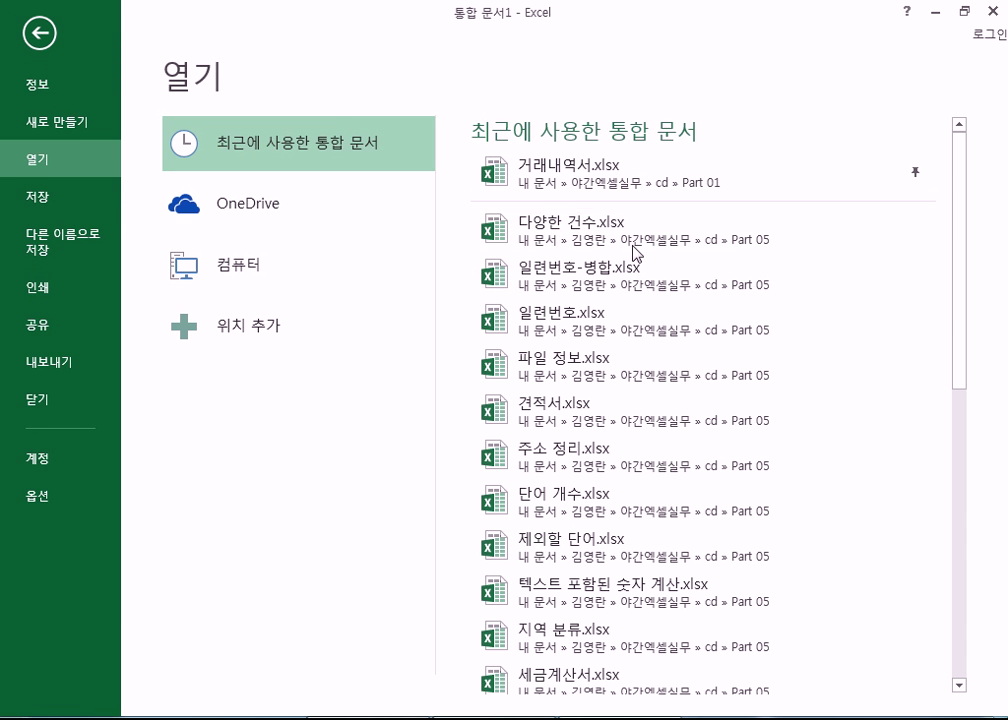
left_click(262, 265)
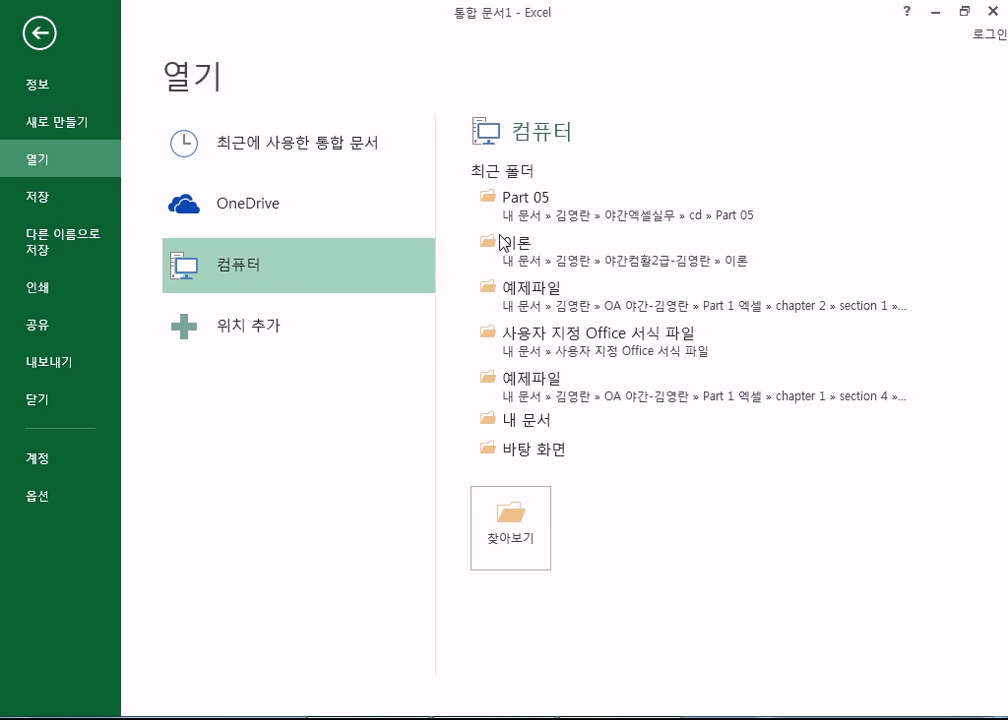
left_click(527, 421)
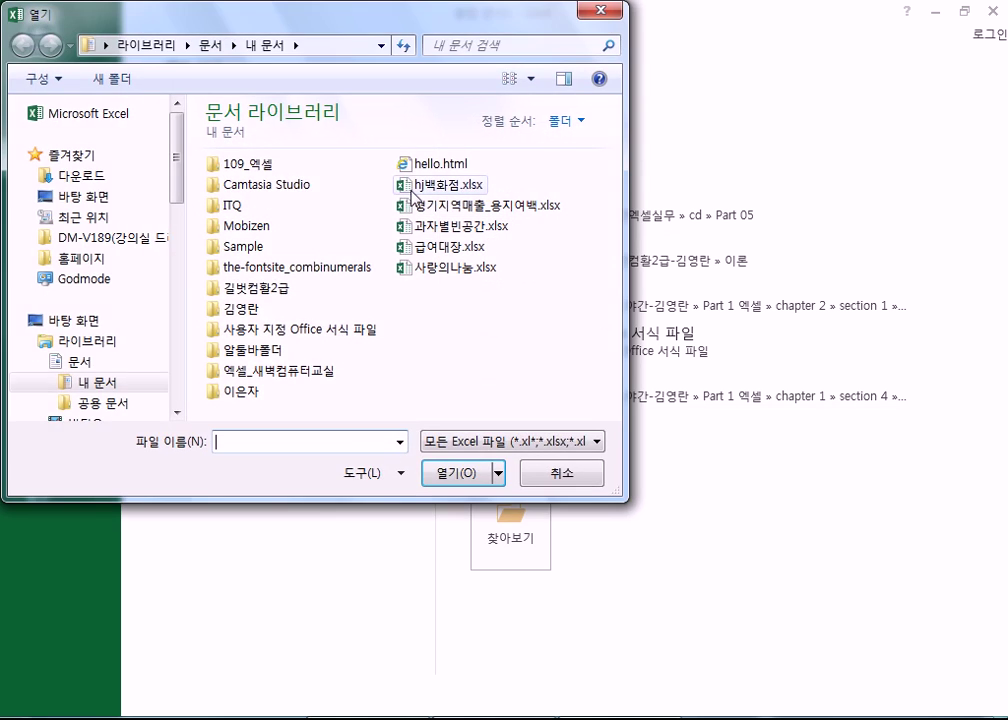
double_click(259, 382)
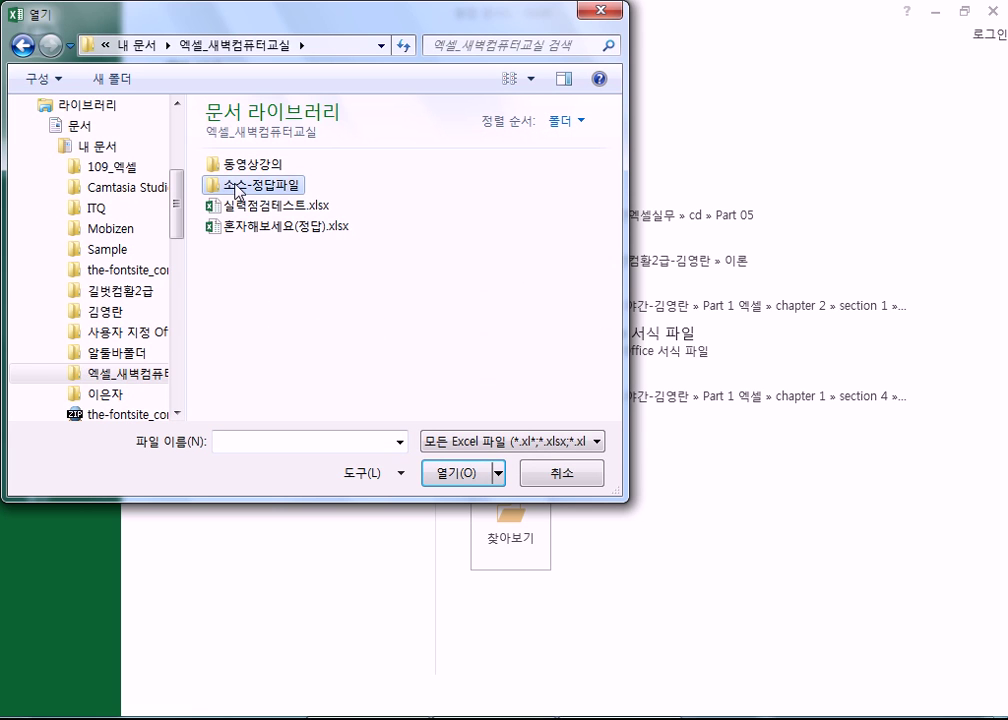
double_click(236, 188)
double_click(243, 268)
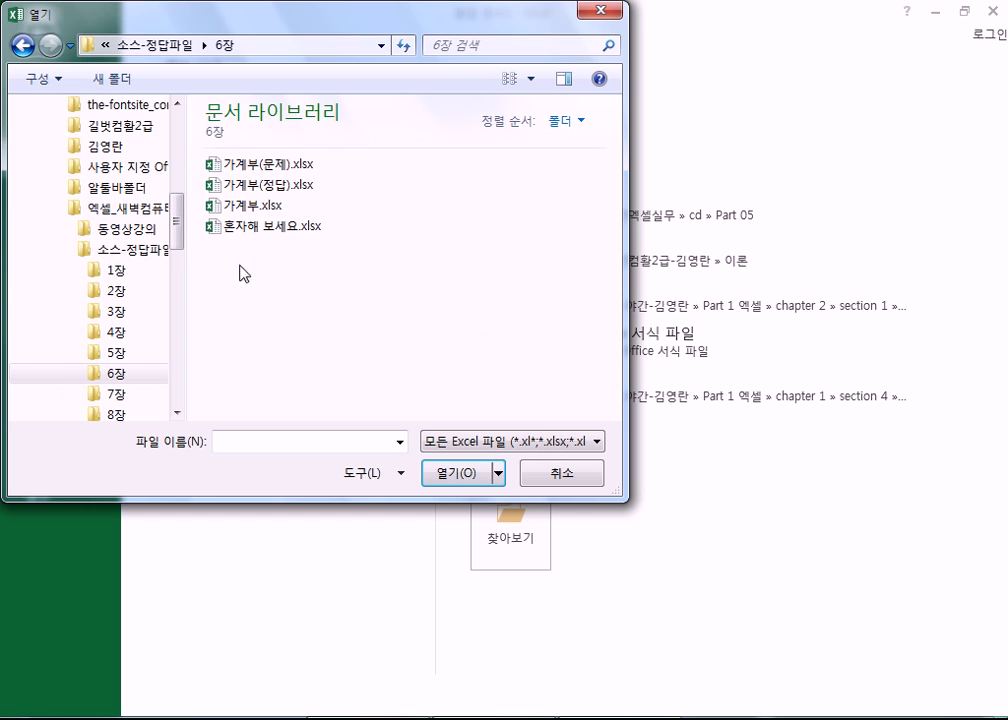
double_click(259, 165)
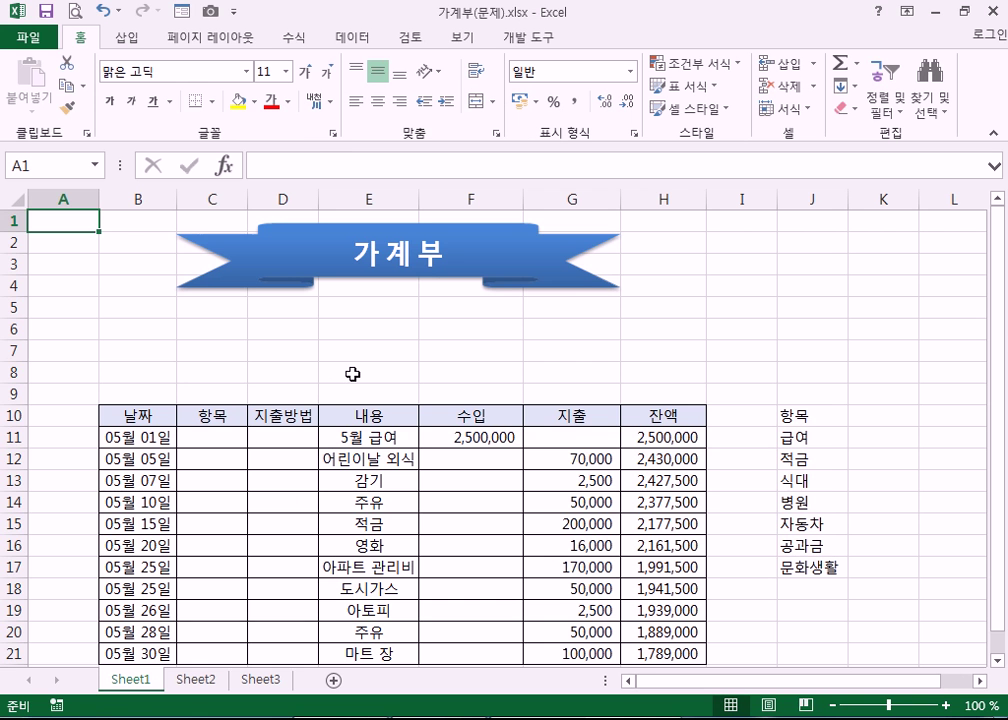
- Look over the 가계부 table and the 항목 list in column J
scroll(355, 382, "down", 3)
scroll(356, 384, "up", 3)
scroll(356, 384, "down", 1)
scroll(356, 382, "up", 1)
scroll(356, 384, "down", 2)
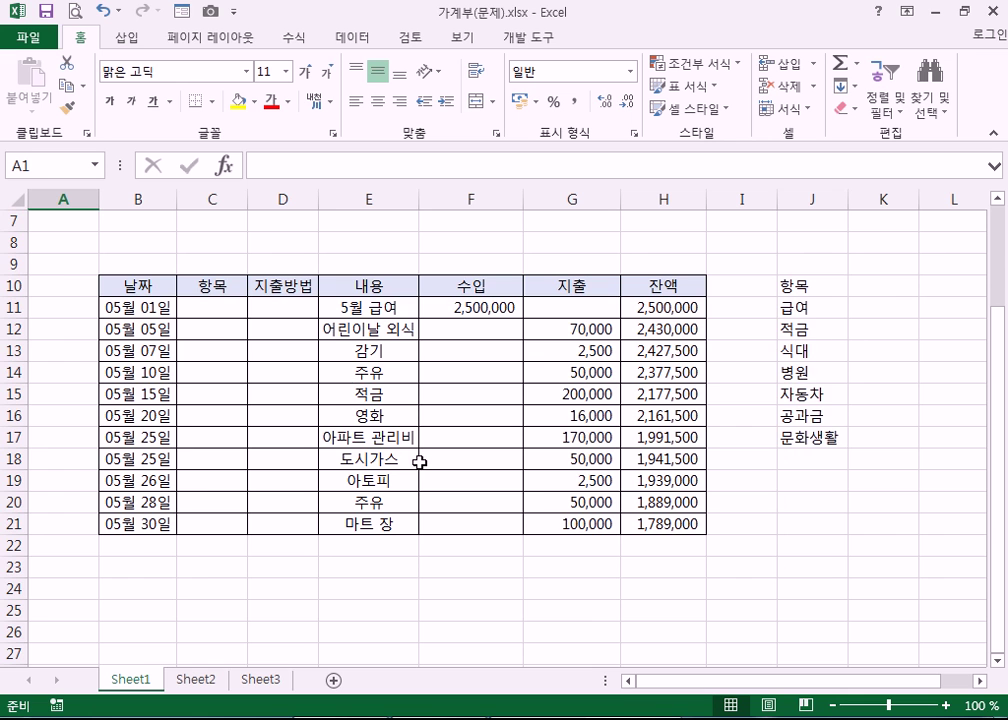
scroll(418, 455, "up", 2)
scroll(410, 446, "down", 2)
left_click(220, 313)
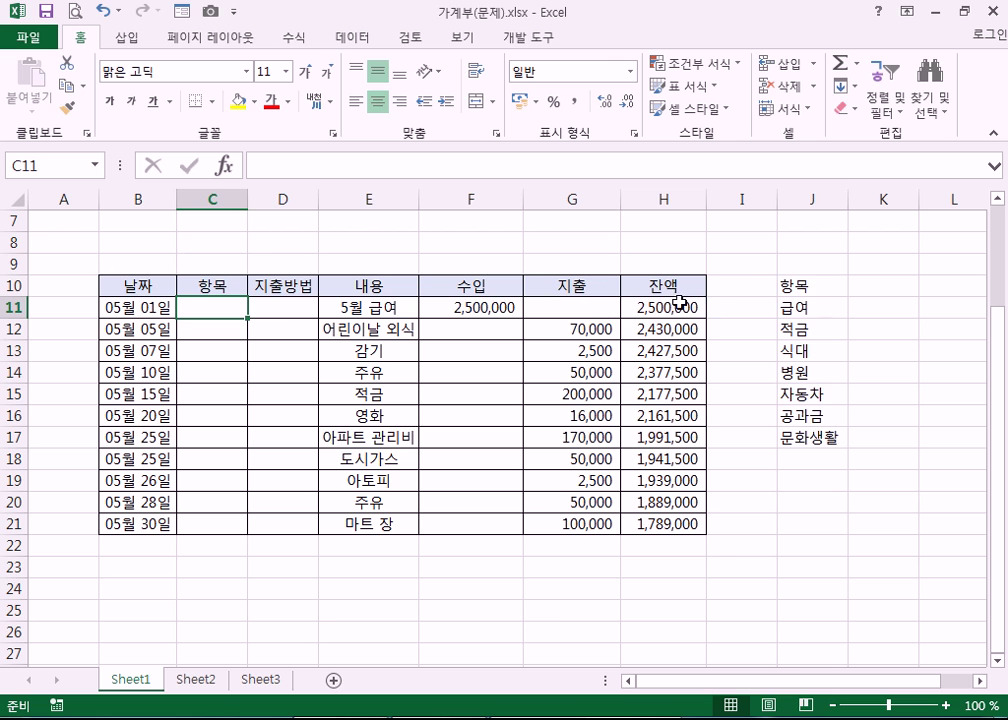
left_click(806, 311)
left_click(806, 327)
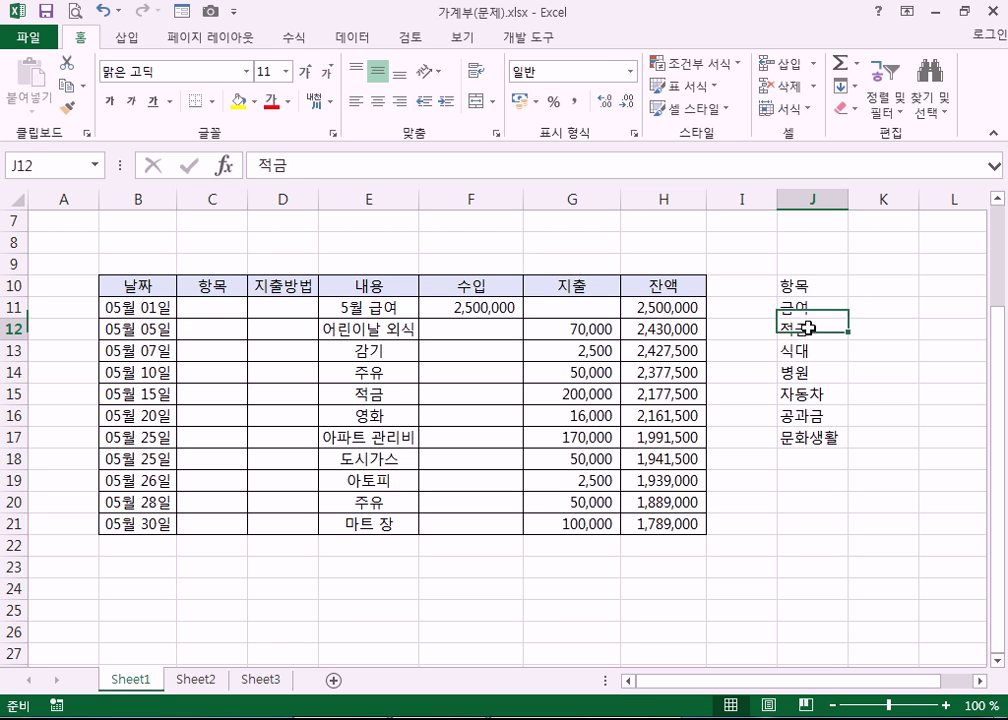
left_click(806, 351)
left_click(808, 372)
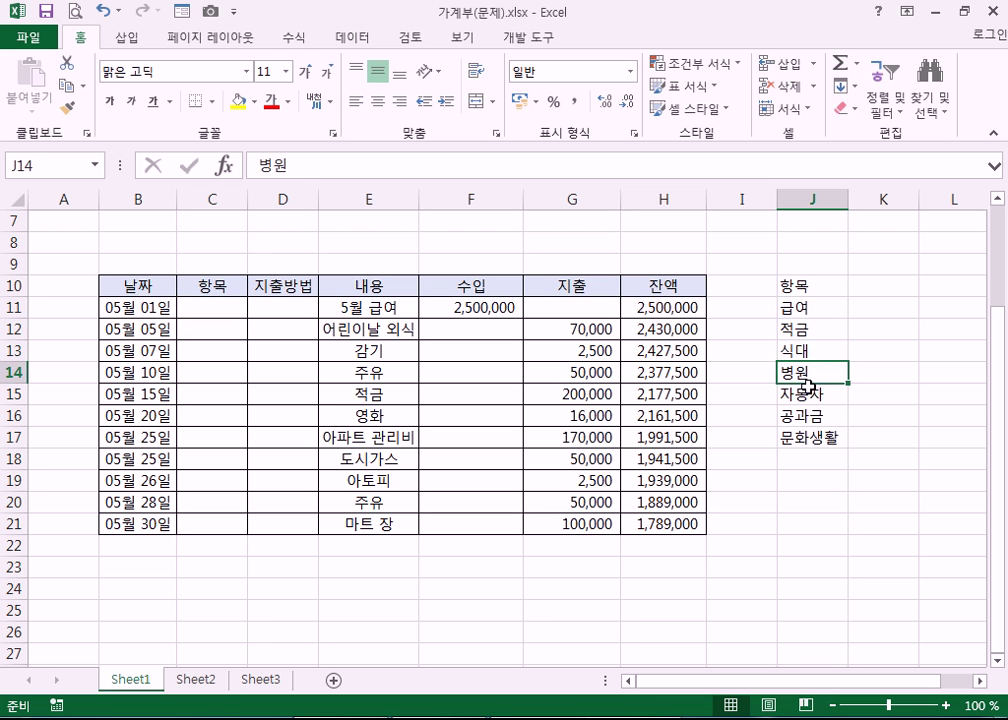
- Add 통신비 to the end of the 항목 list in cell J18
left_click(801, 457)
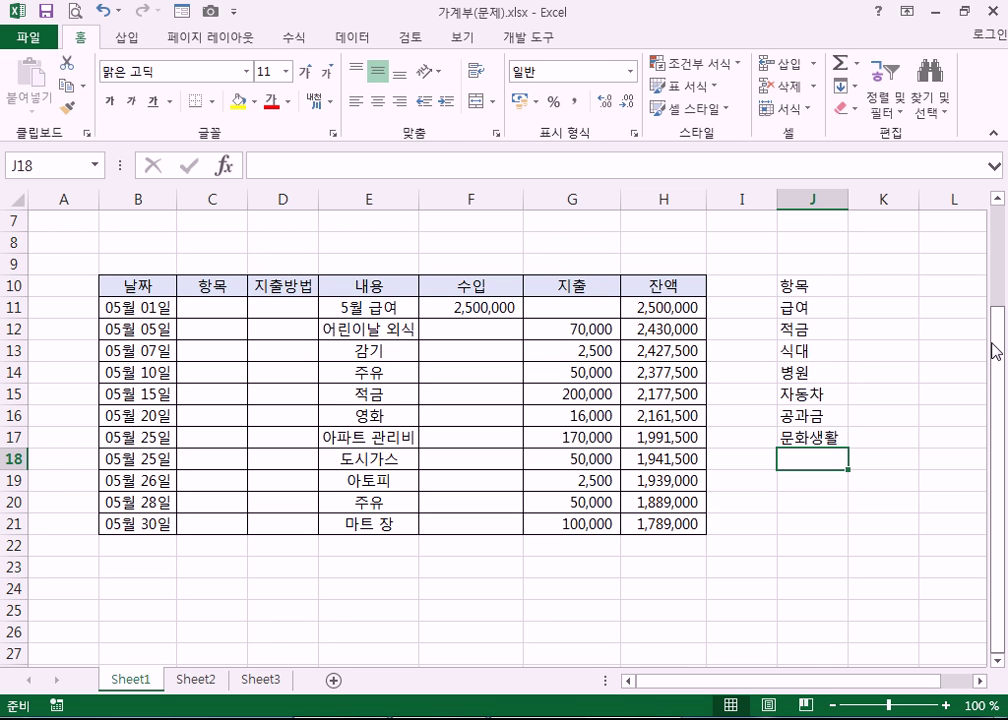
type("통신비")
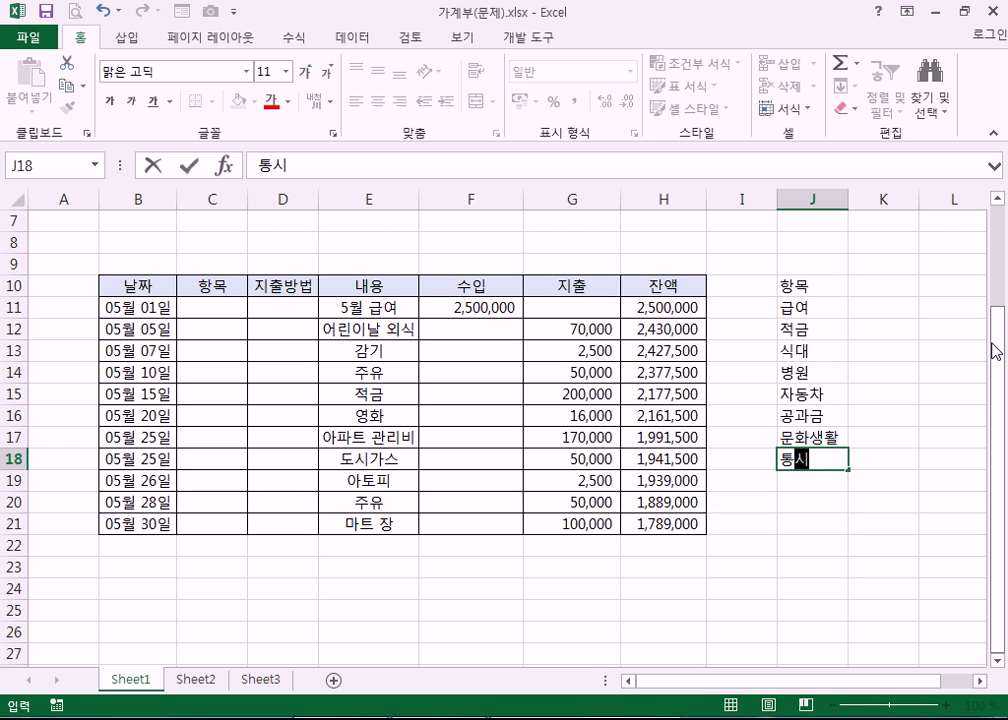
key("Return")
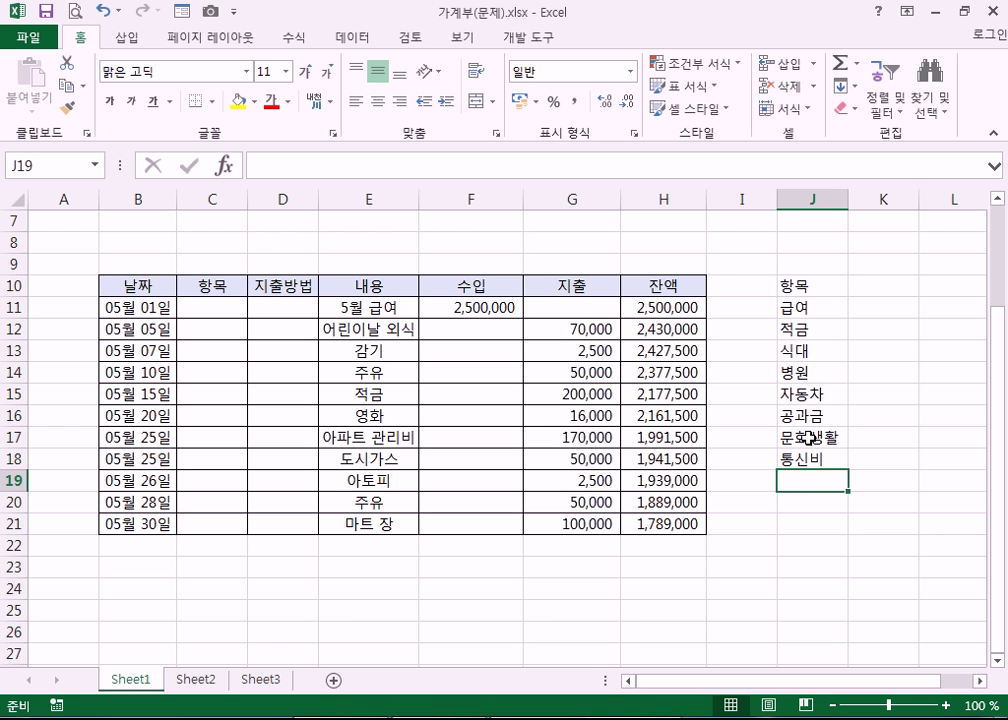
- Add 교통비 to the 항목 list in cell J19, below 통신비
type("ㅅ")
key("Escape")
left_click(823, 351)
left_click(820, 482)
left_click_drag(839, 307, 814, 480)
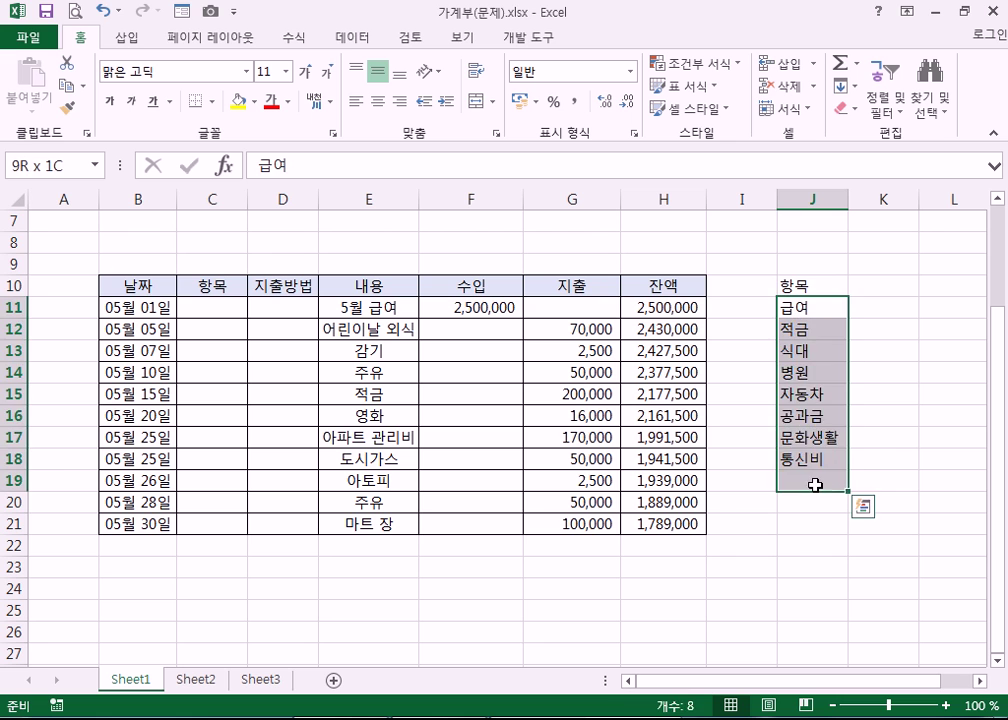
left_click(814, 480)
type("교통비")
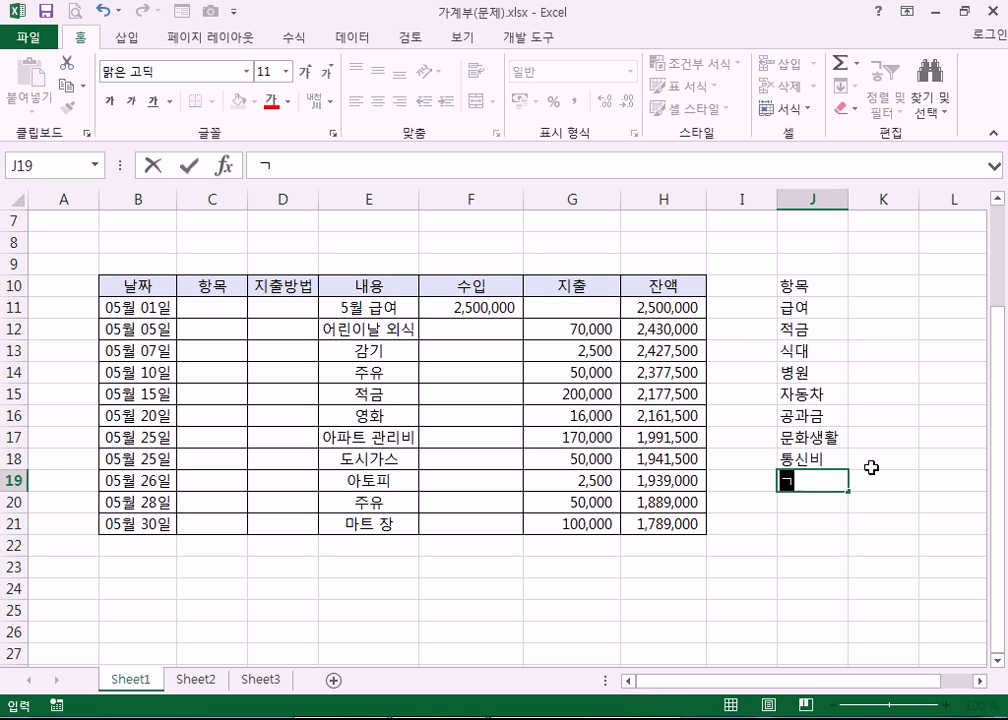
left_click(815, 393)
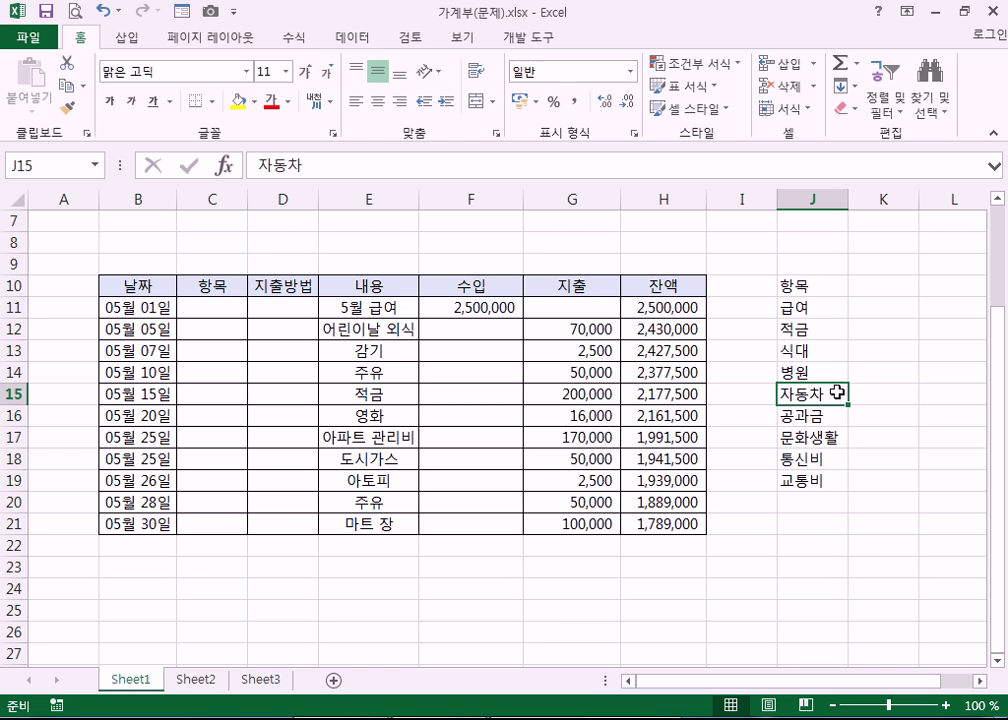
left_click(826, 479)
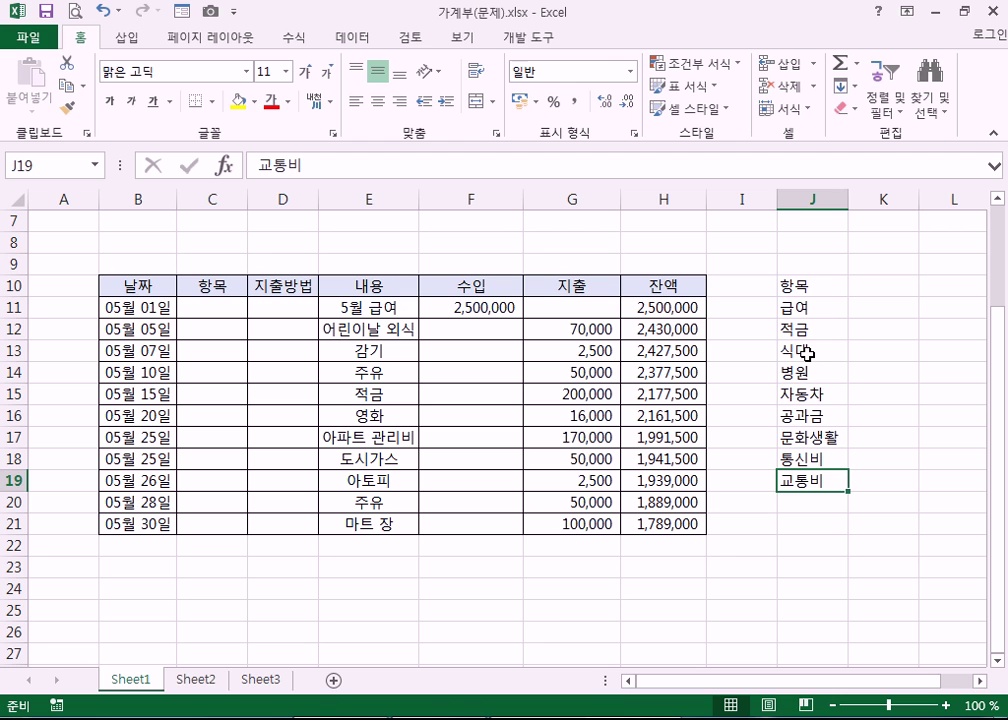
left_click(820, 397)
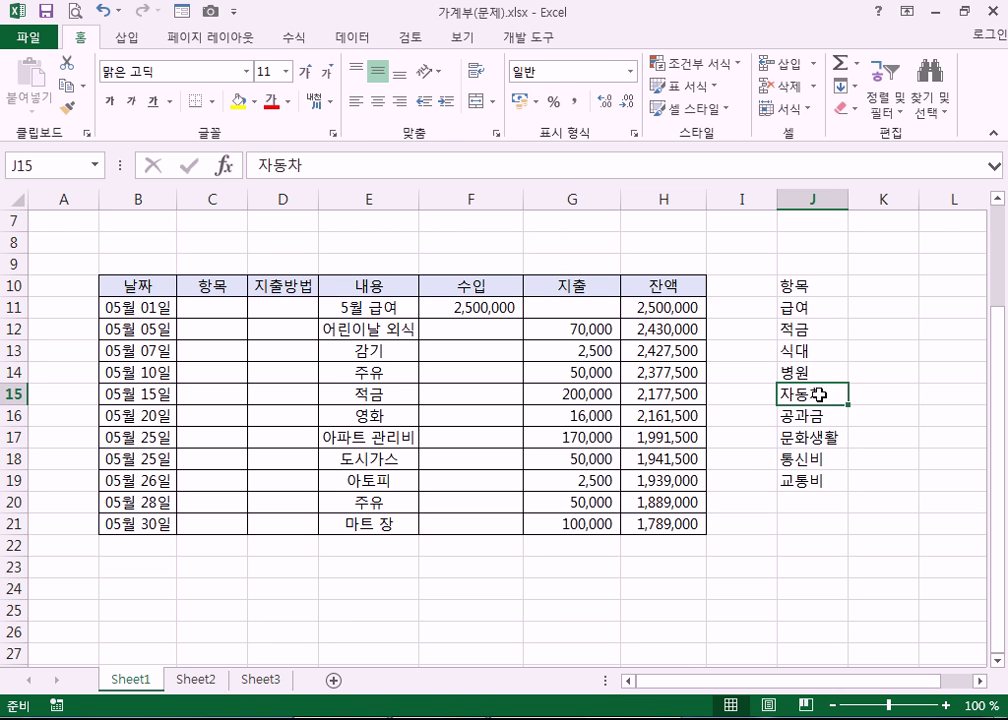
left_click_drag(810, 308, 806, 440)
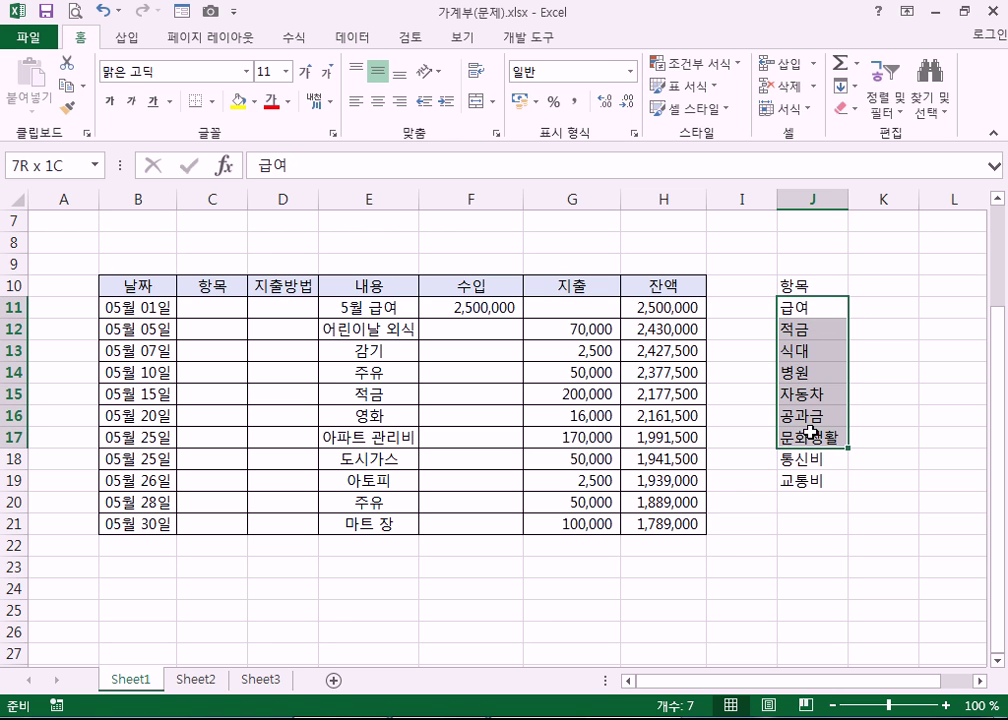
left_click(800, 307)
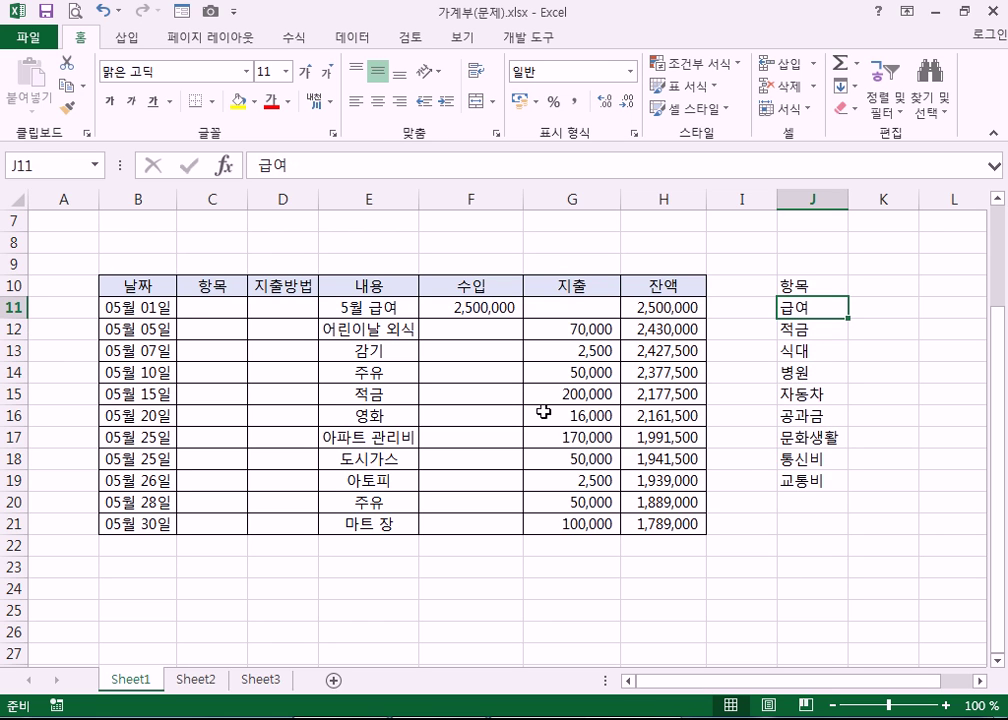
left_click(211, 306)
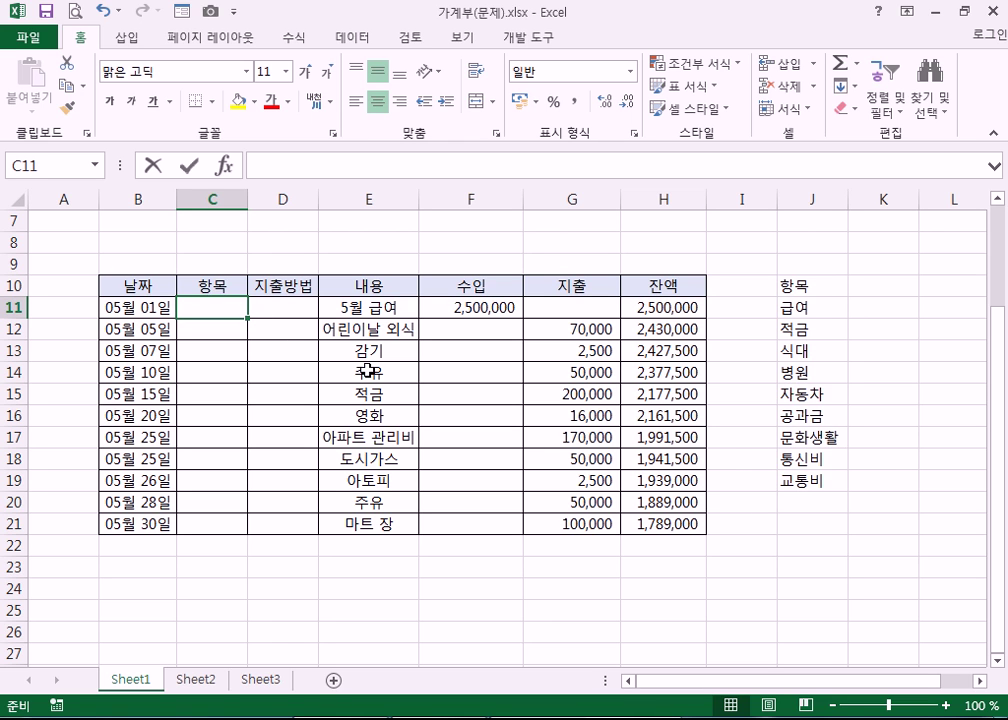
type("월급")
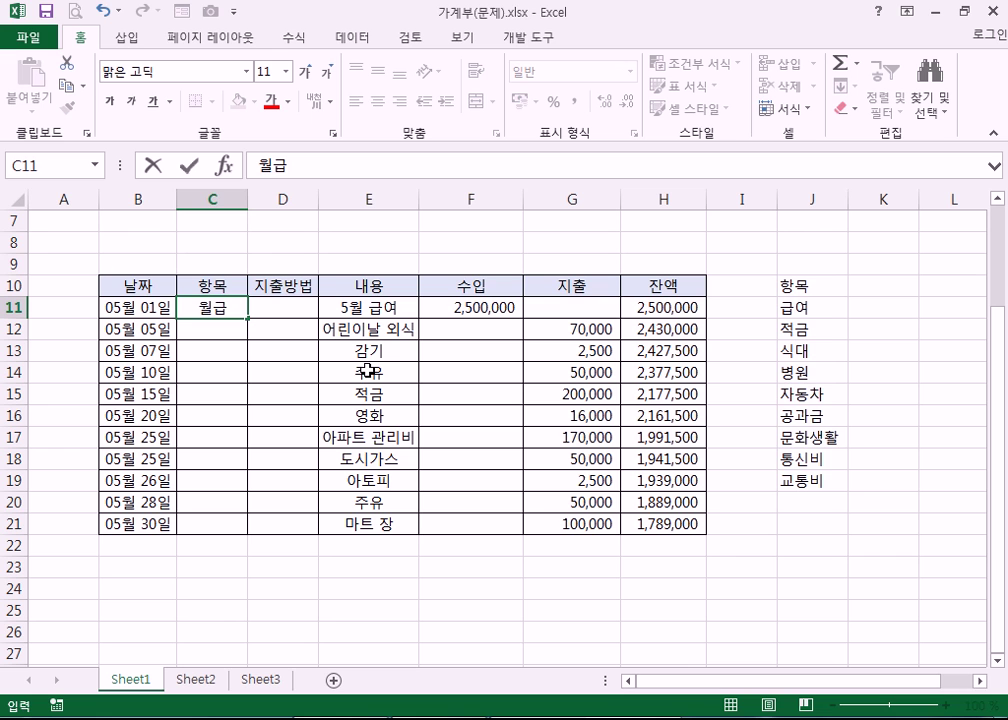
key("Escape")
- Enter 급여 as the 항목 for the 05월 01일 row in cell C11, matching the list in column J
left_click(797, 306)
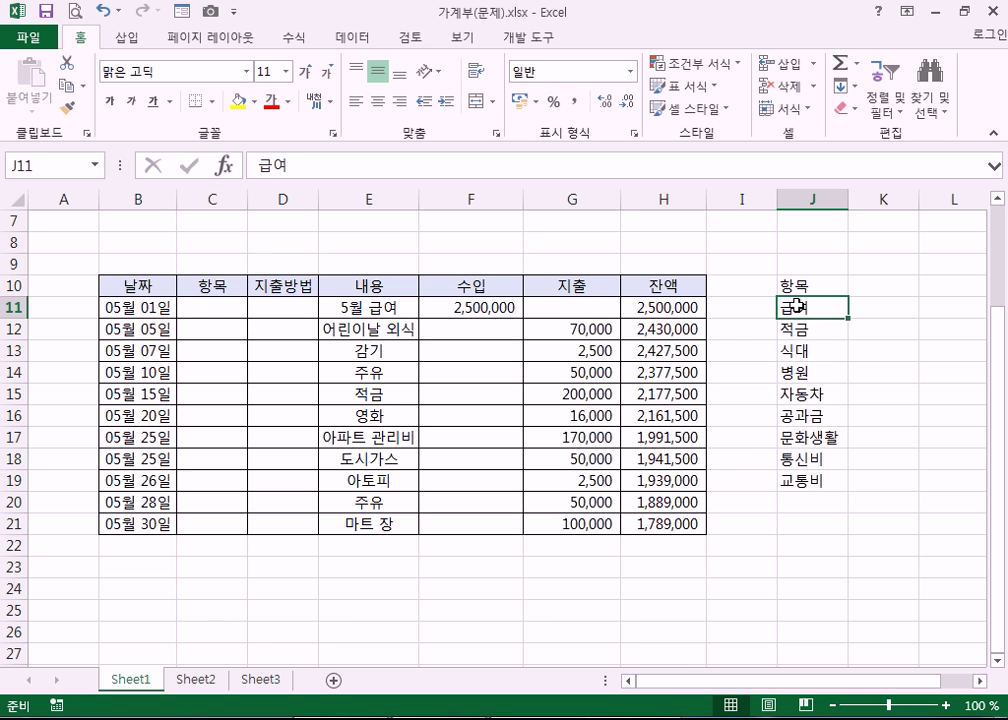
left_click(209, 304)
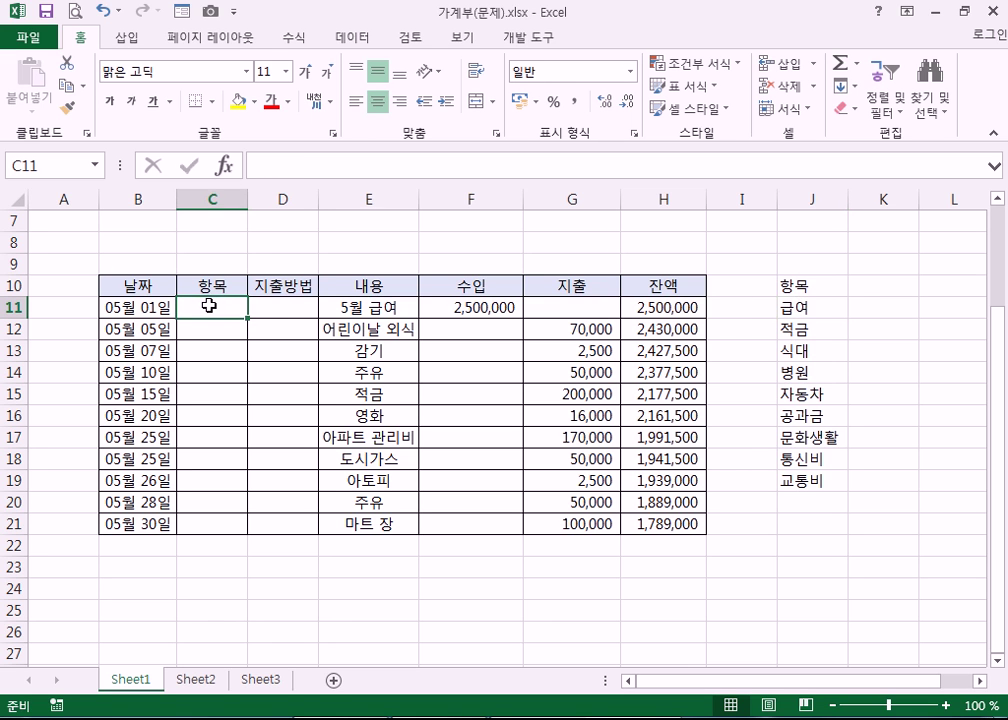
type("ㄱ급여")
key("Return")
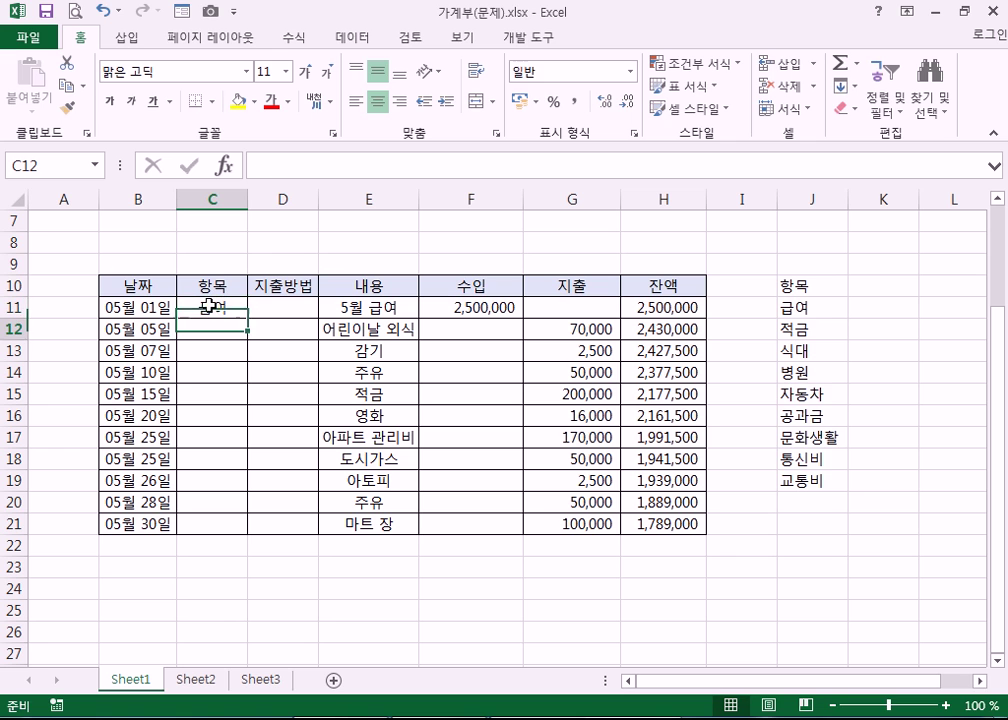
type("식대")
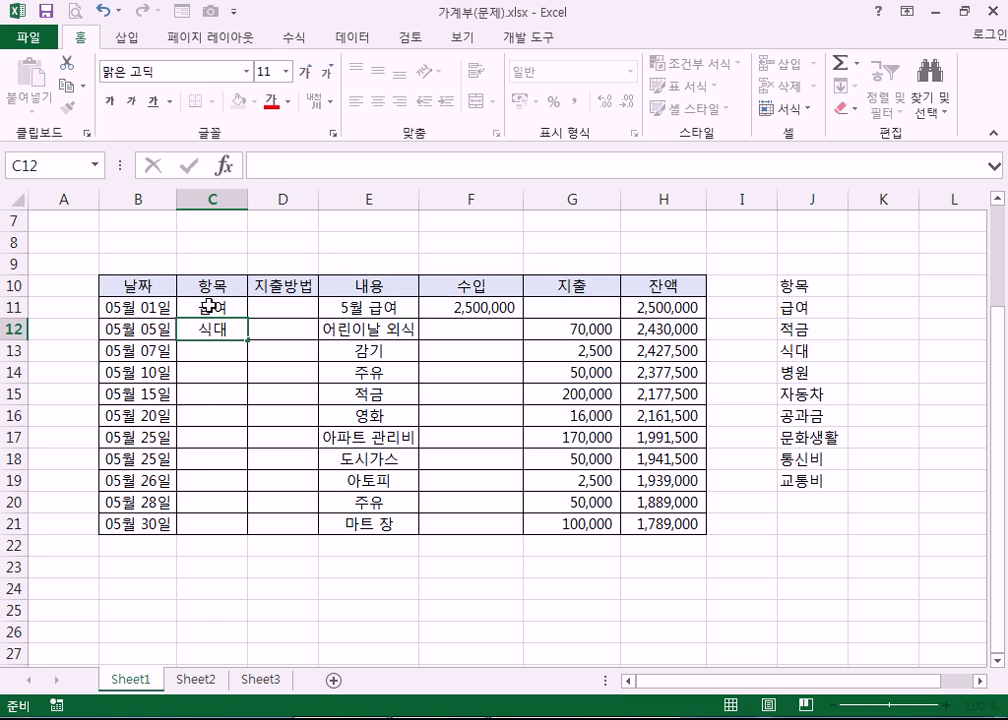
key("Return")
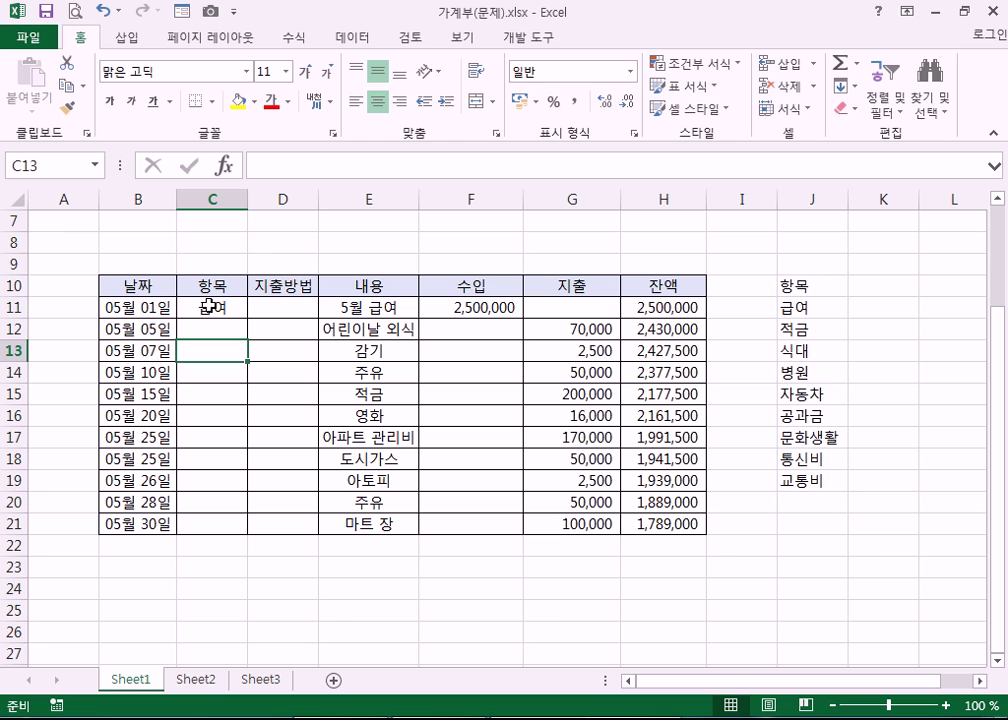
key("Return")
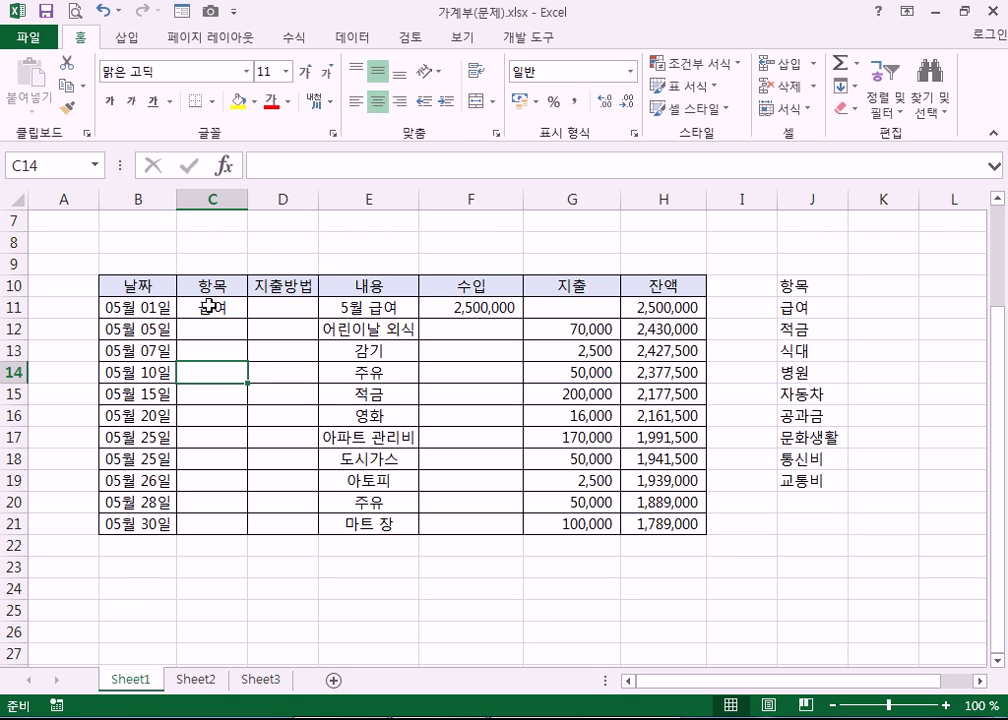
key("Return")
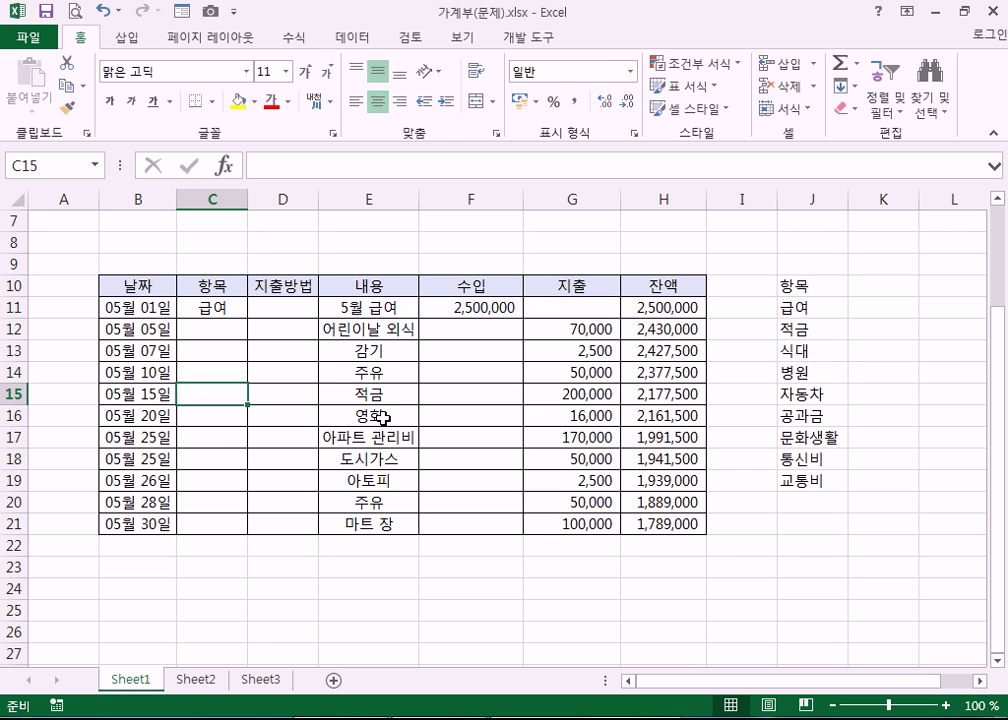
- Go through the 항목 cells C16 to C21 and C11, comparing each row's 내용 with the list in column J
left_click(213, 420)
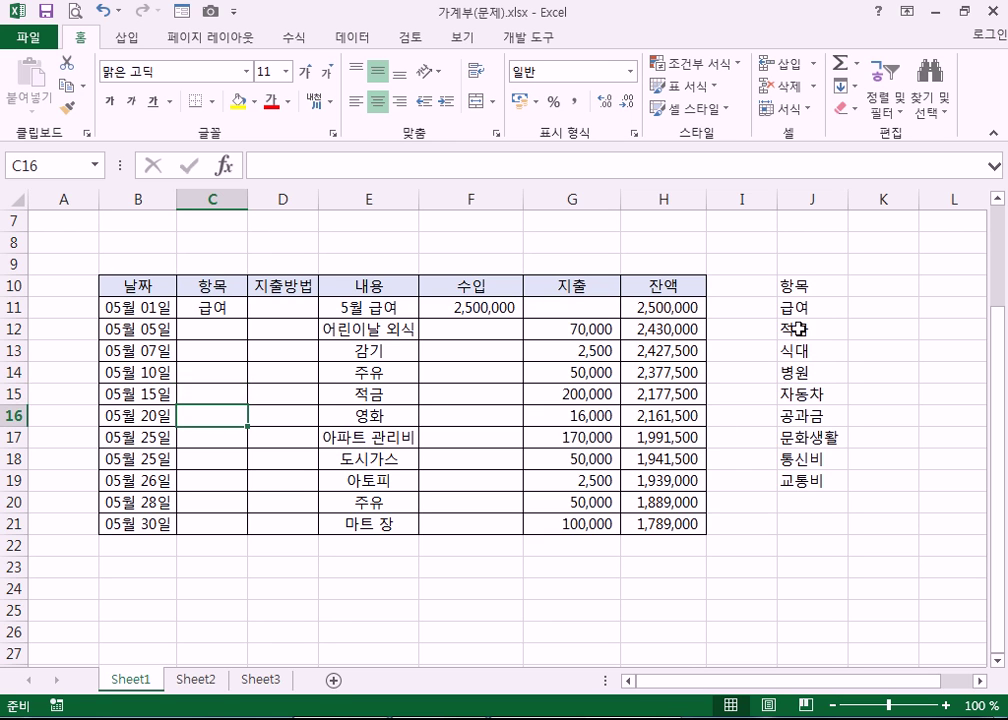
left_click(203, 432)
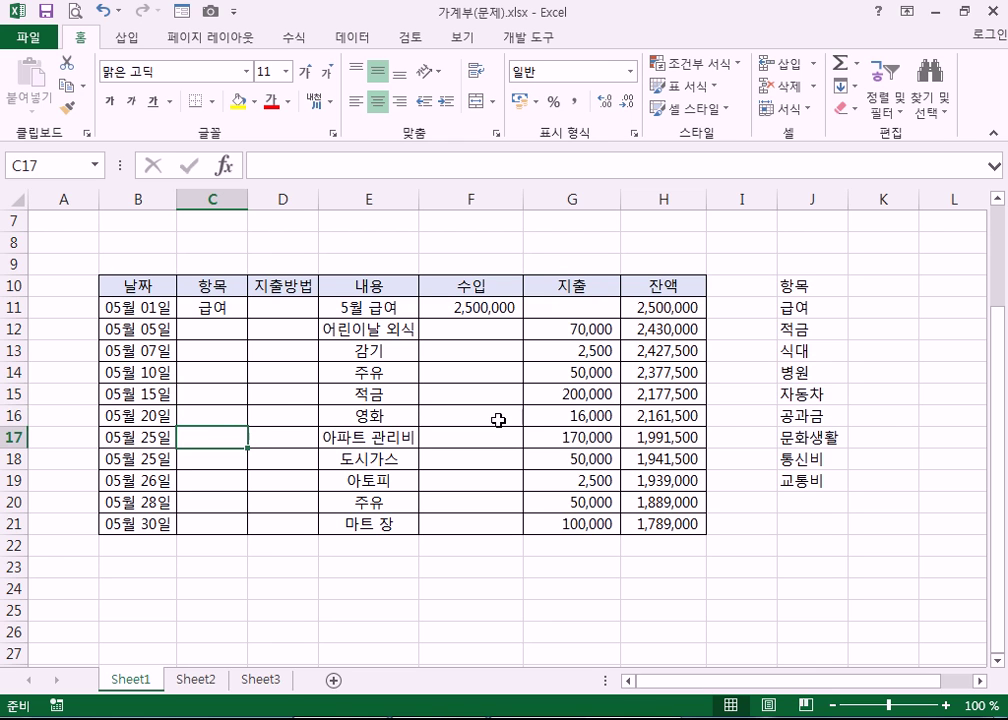
left_click(212, 460)
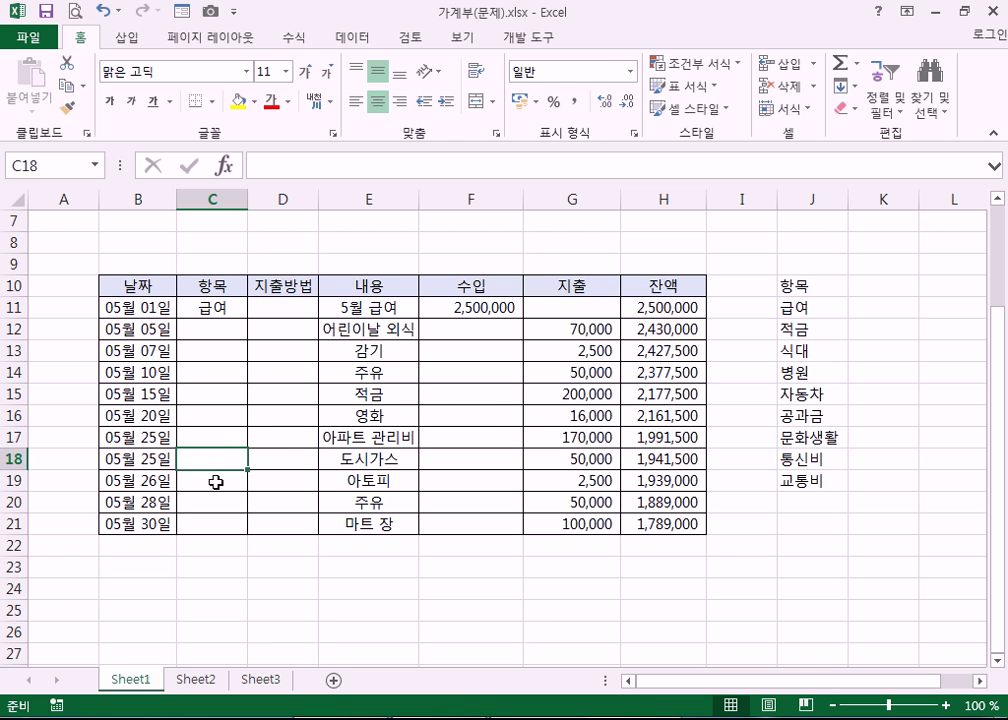
left_click(215, 482)
left_click(216, 498)
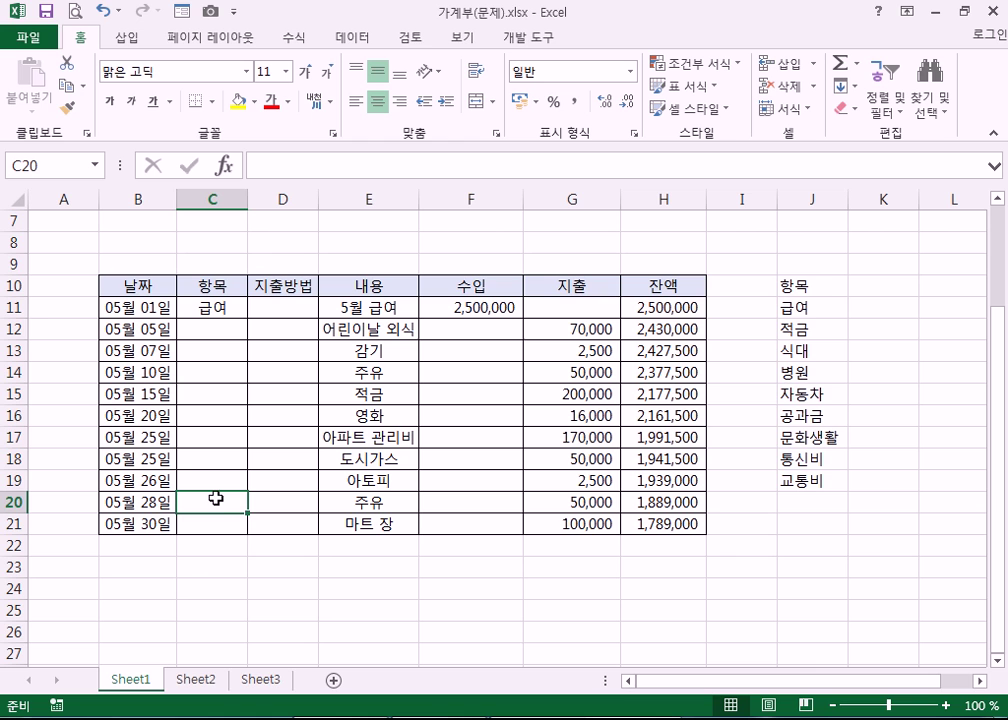
left_click(215, 521)
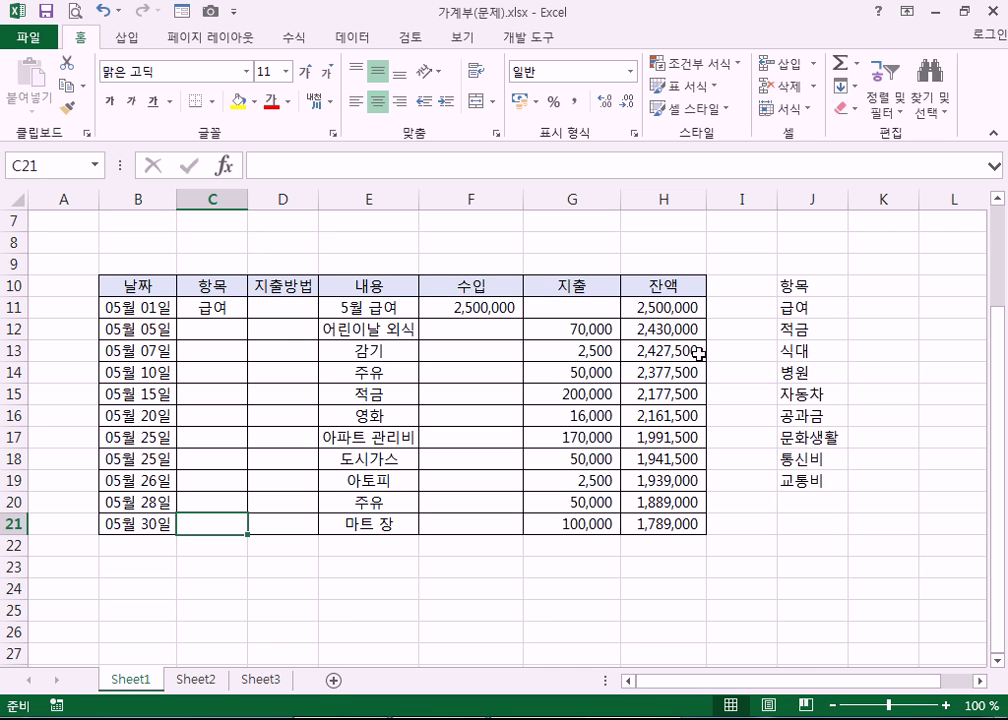
left_click(213, 307)
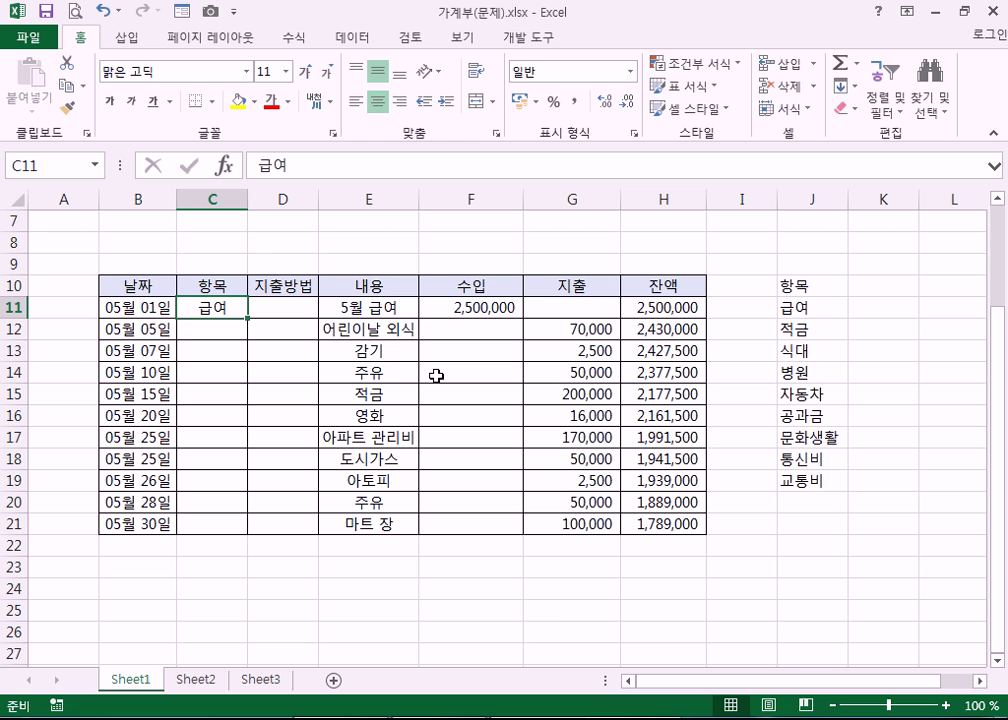
- Replace the 항목 in cell C11 with 월급, then try to change it to 급여
type("열")
key("Escape")
type("월급")
key("ctrl+Return")
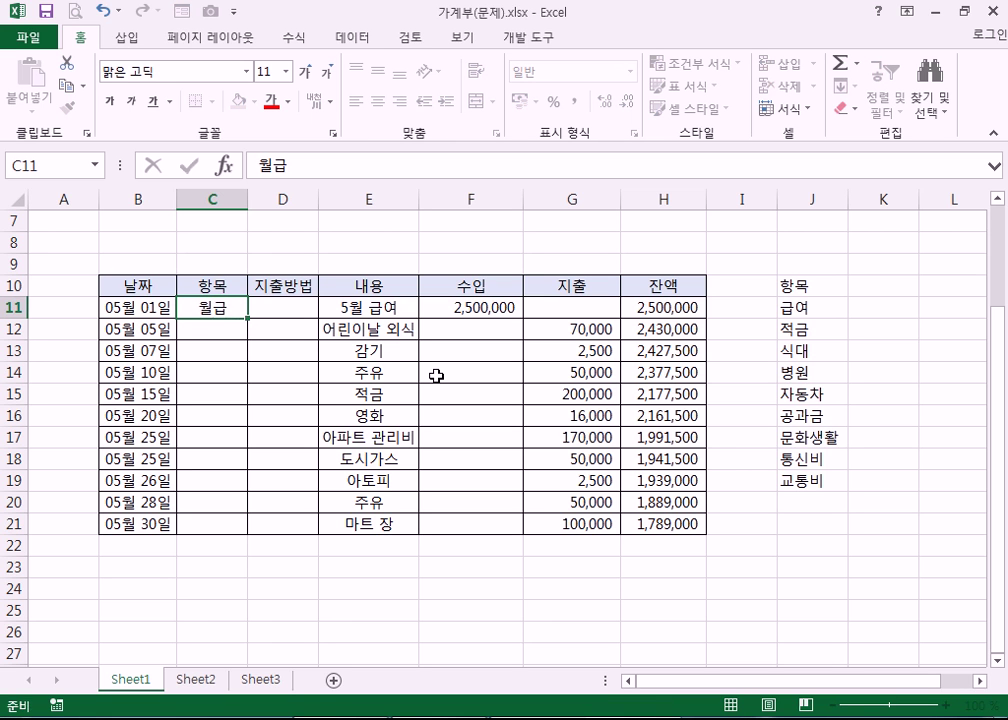
type("급여")
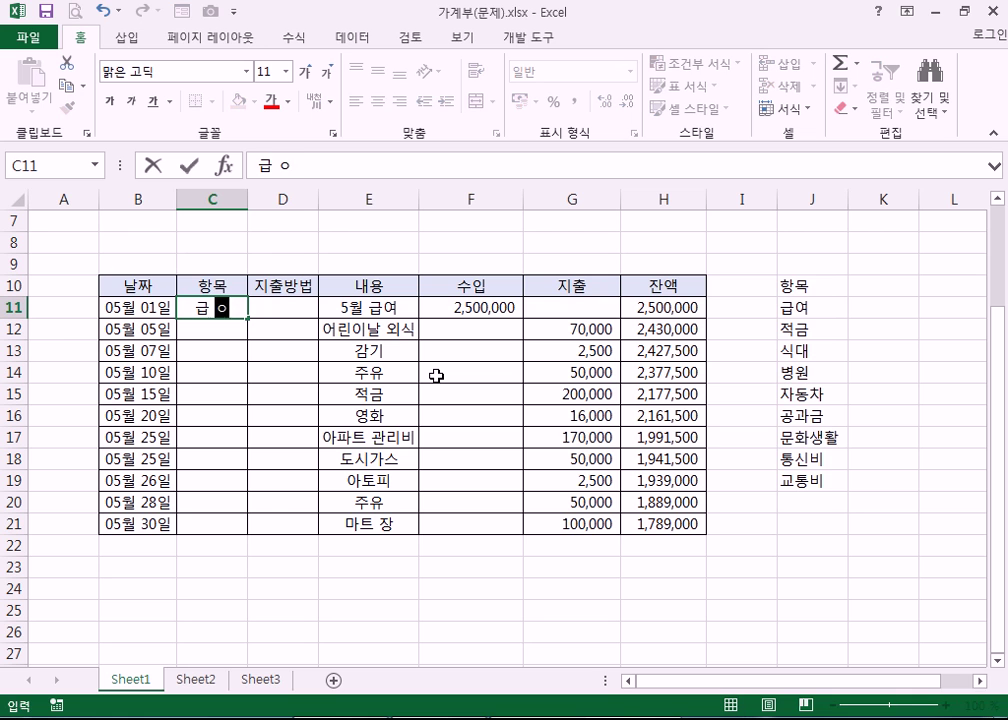
key("Escape")
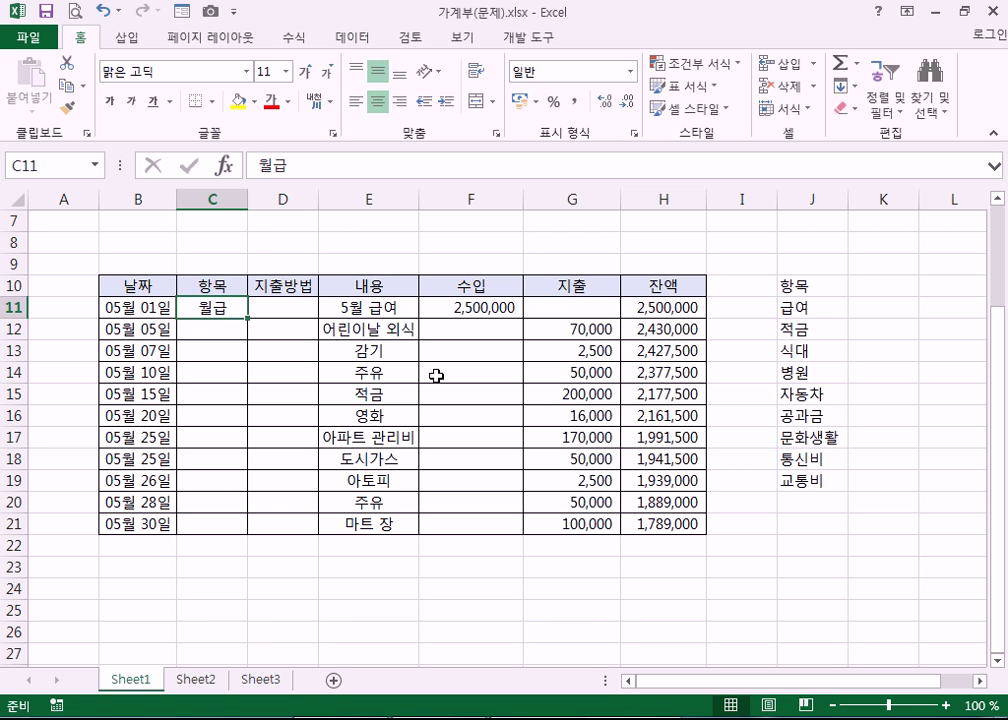
- Clear the 항목 entry from cell C11 in the 05월 01일 row
key("Delete")
left_click_drag(812, 307, 817, 551)
left_click_drag(200, 303, 215, 518)
left_click(215, 303)
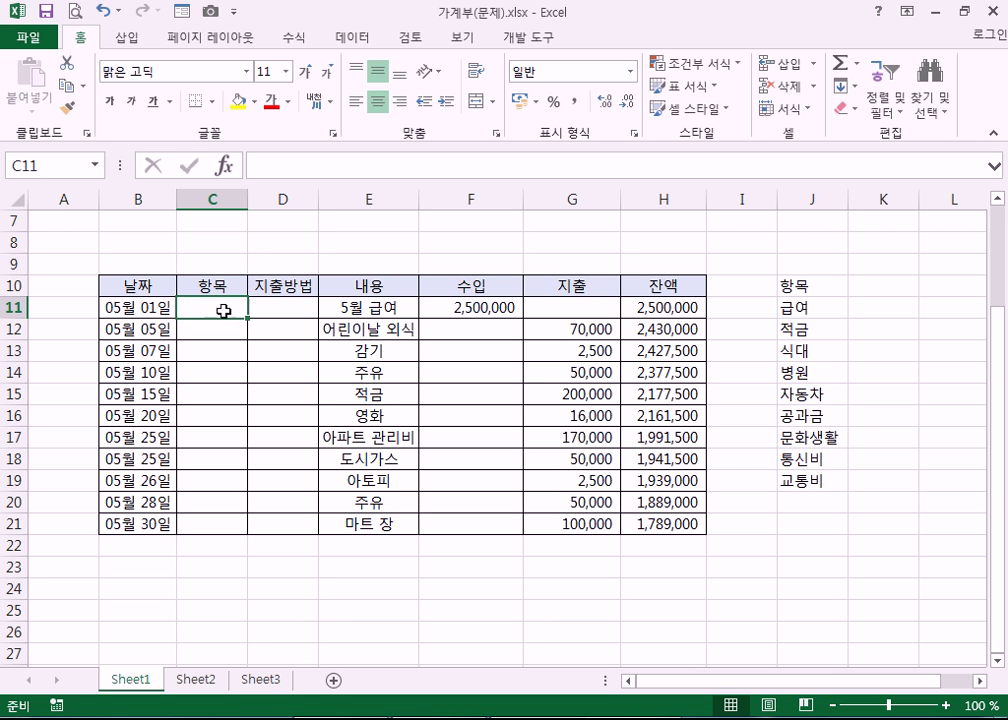
left_click_drag(270, 308, 279, 512)
left_click_drag(288, 308, 265, 520)
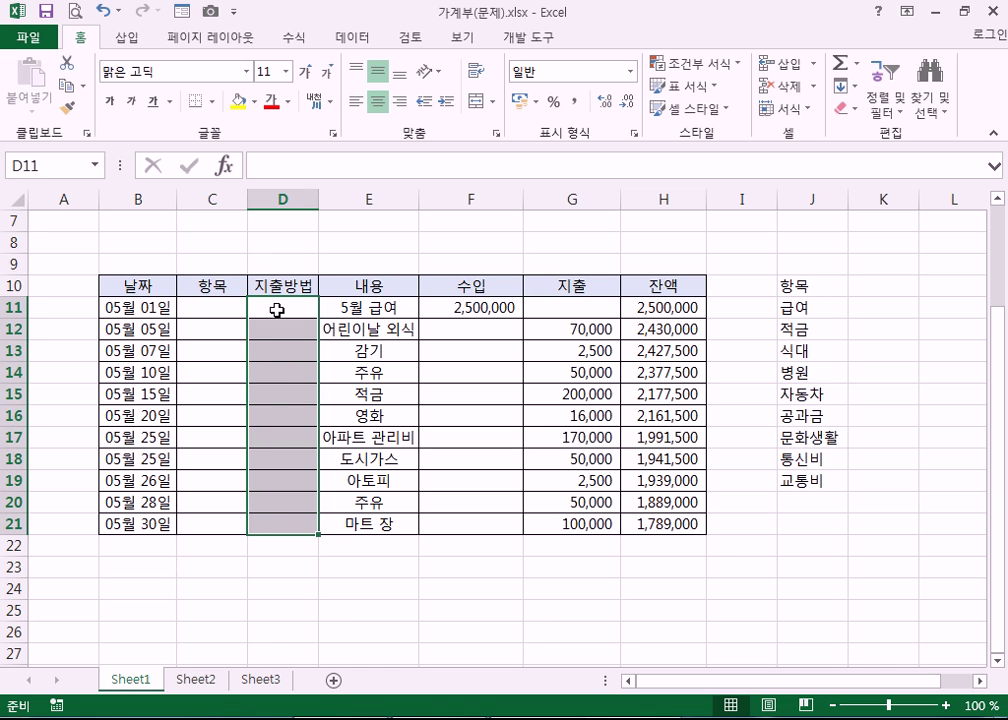
left_click_drag(282, 304, 286, 523)
left_click(365, 45)
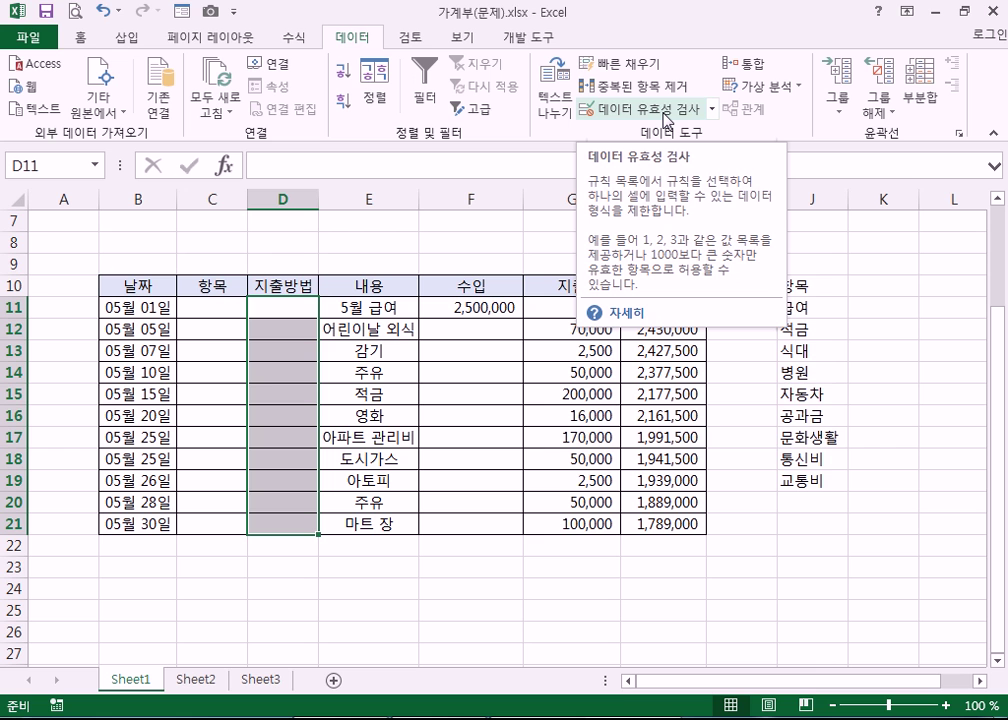
left_click(664, 115)
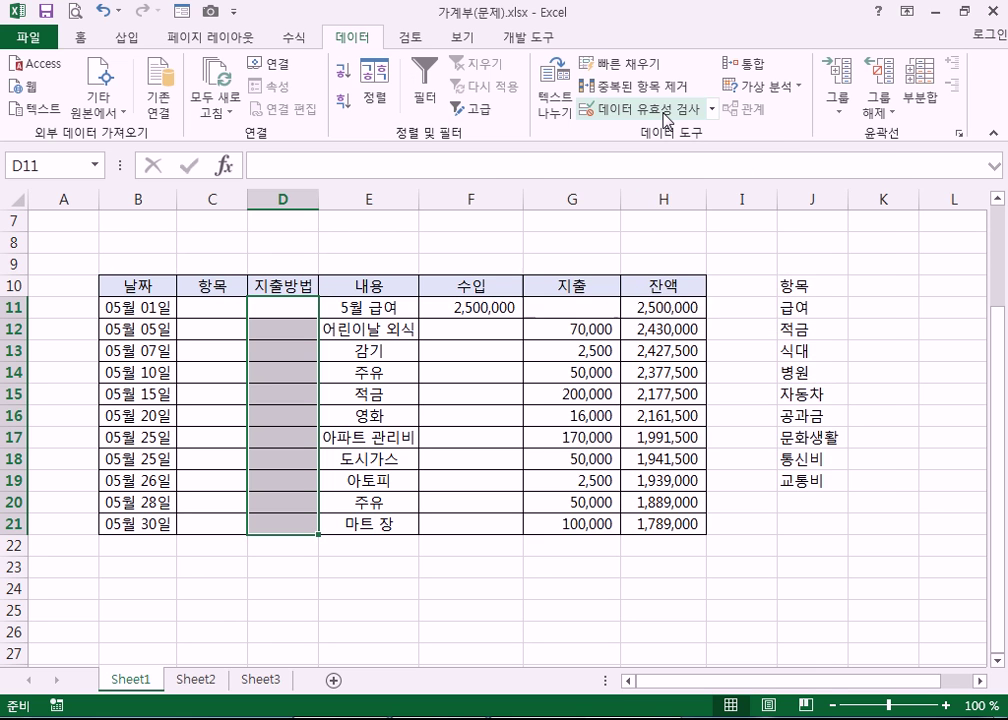
left_click_drag(651, 117, 719, 135)
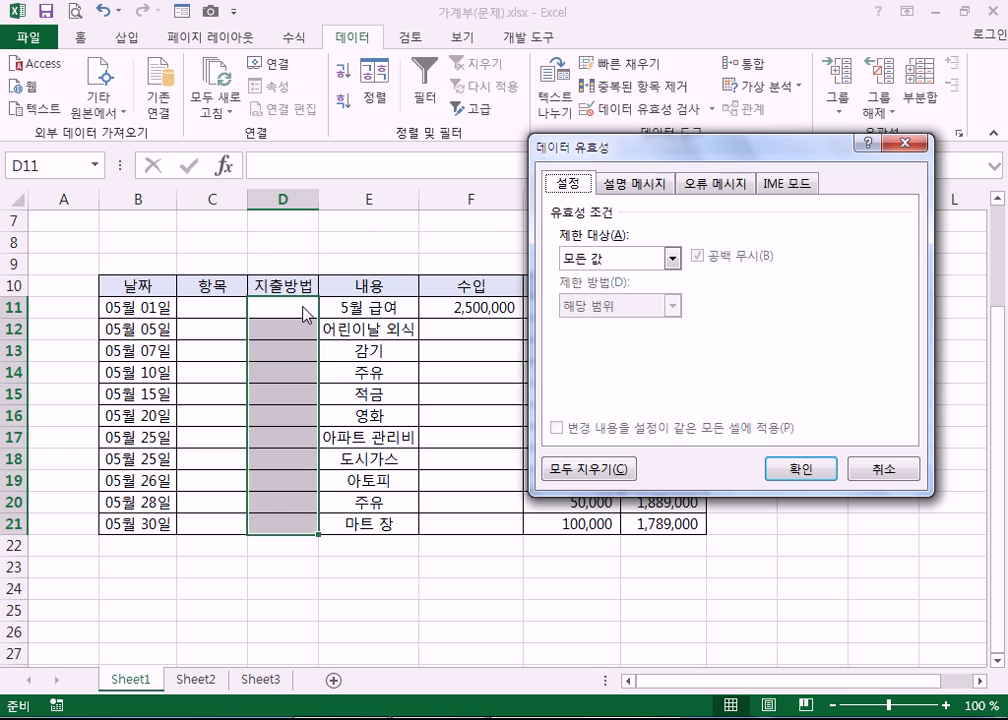
left_click(590, 262)
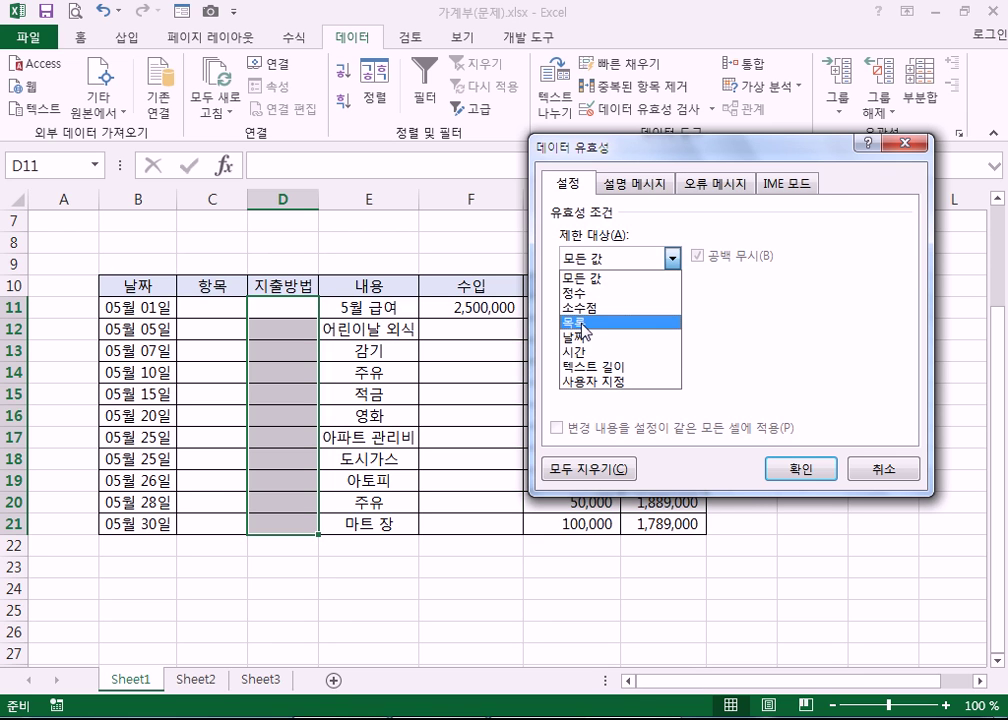
left_click(584, 323)
left_click(858, 470)
left_click(636, 110)
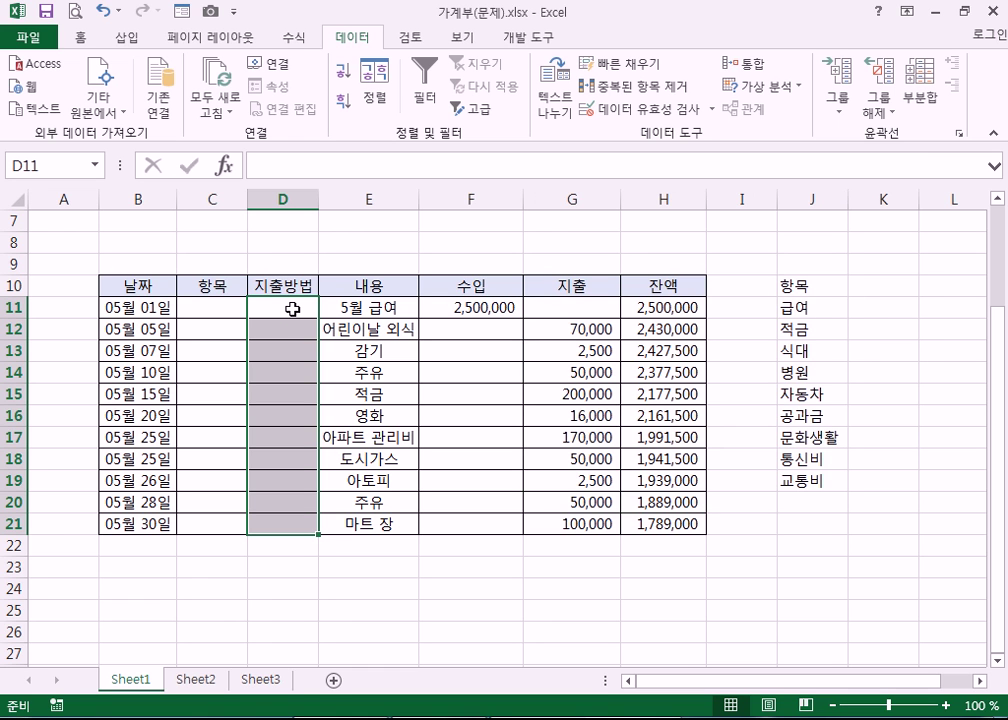
left_click(292, 310)
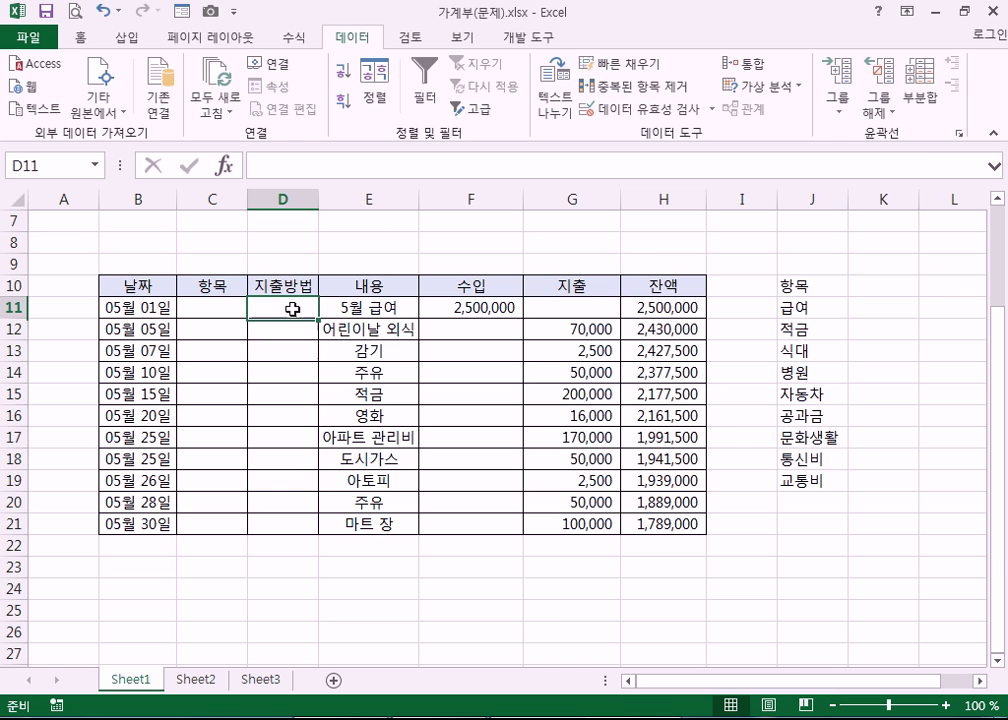
left_click_drag(292, 310, 284, 523)
double_click(297, 307)
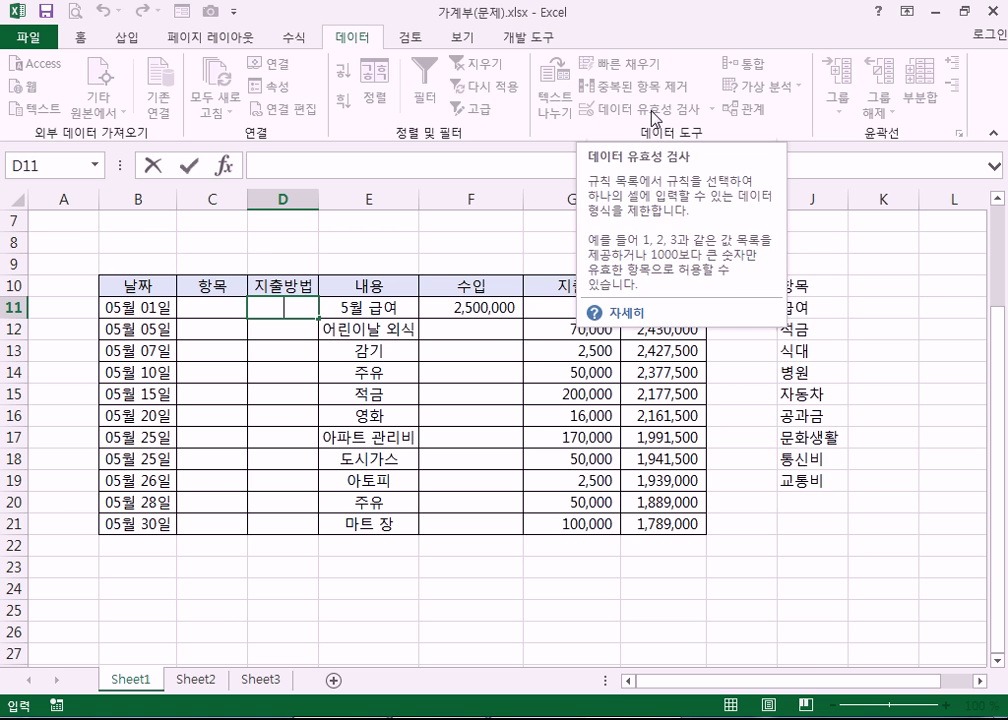
key("Escape")
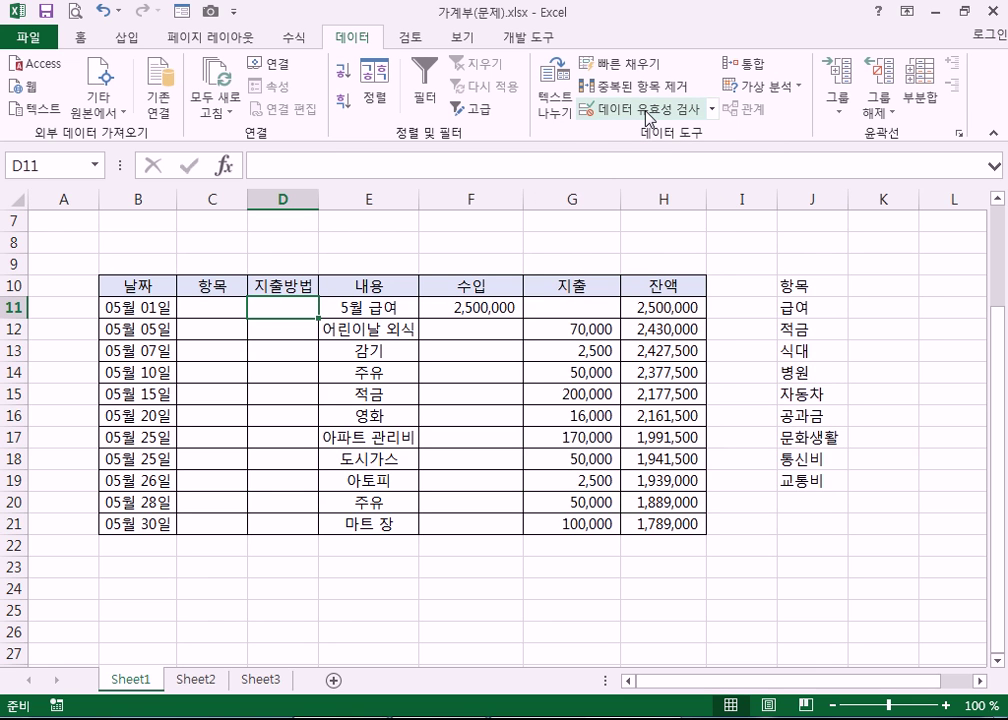
double_click(283, 307)
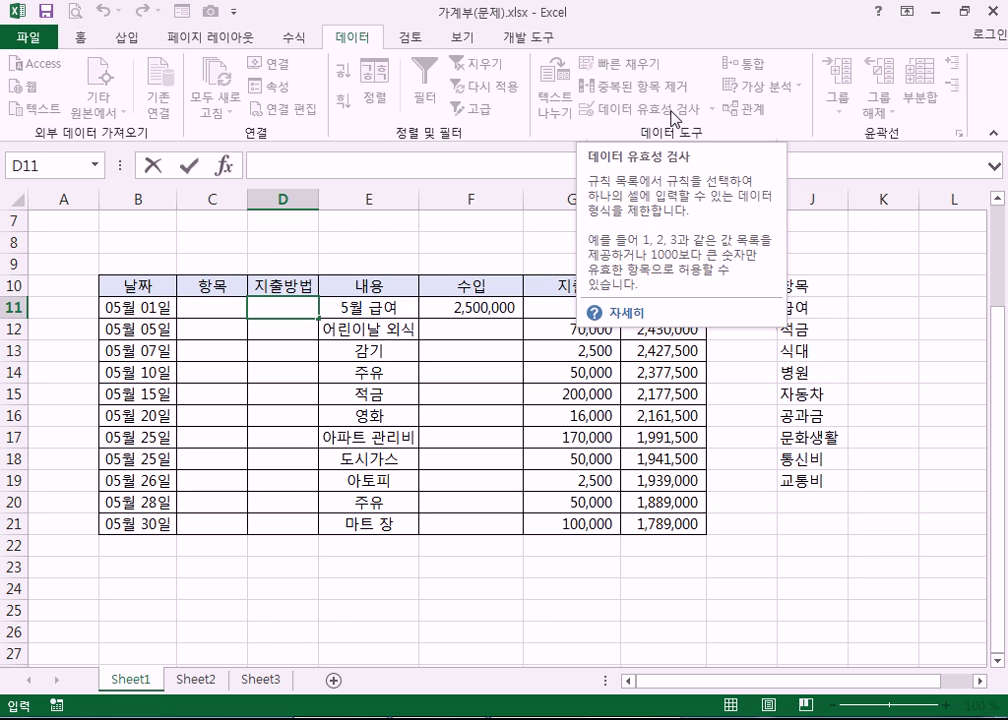
key("Escape")
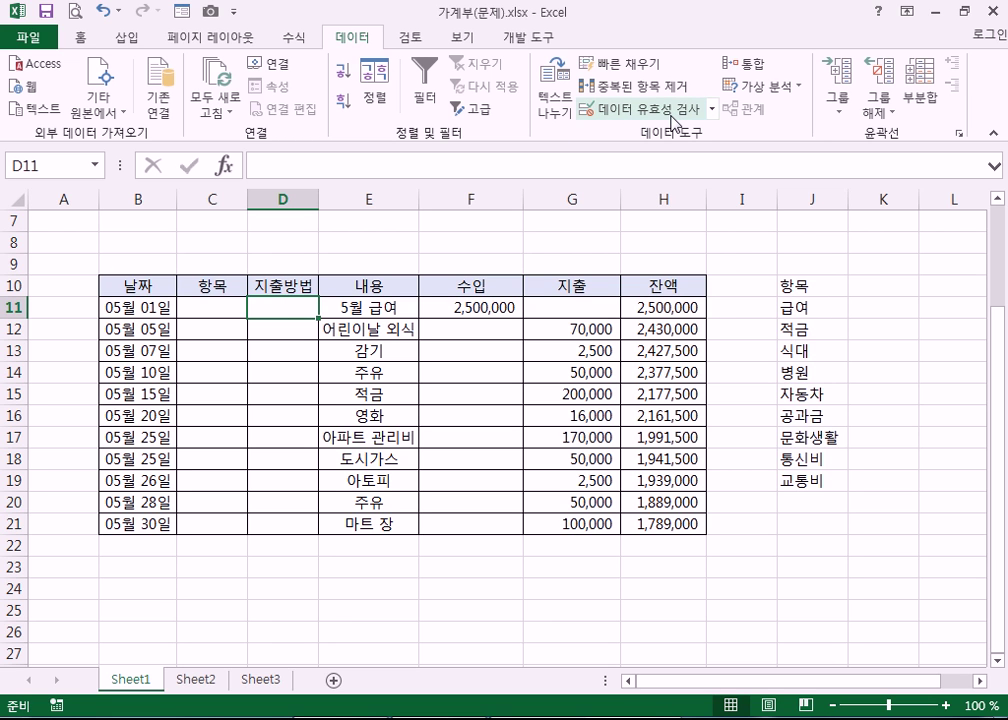
- Add data validation to the 지출방법 cells D11:D21, allowing 목록 with the source 급여,신용카드,체크카드
left_click_drag(283, 301, 299, 522)
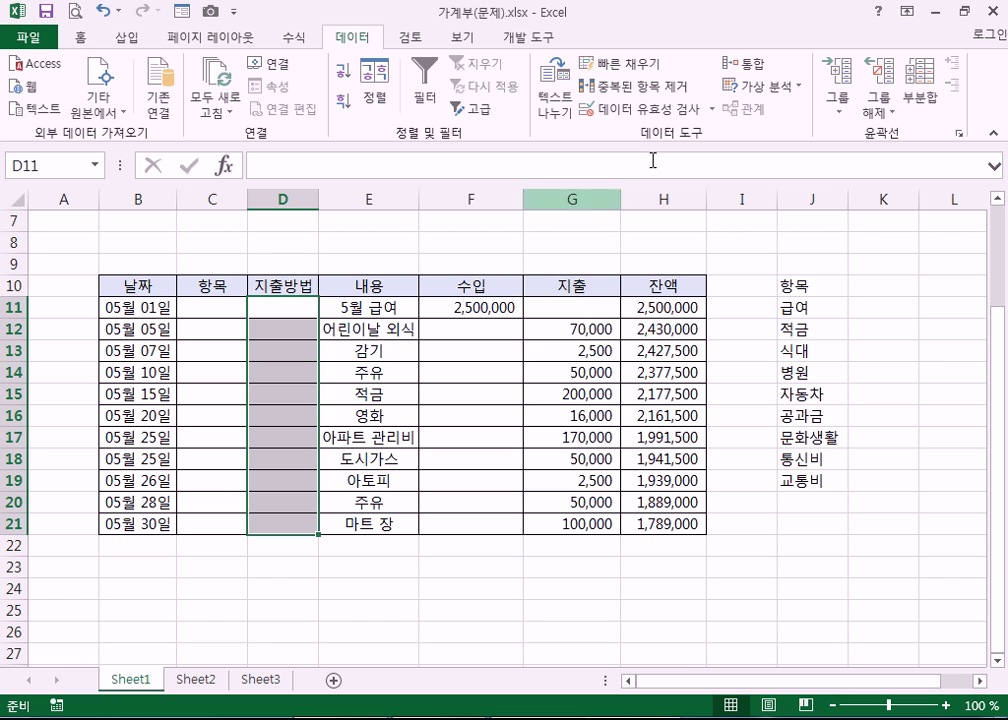
left_click(648, 109)
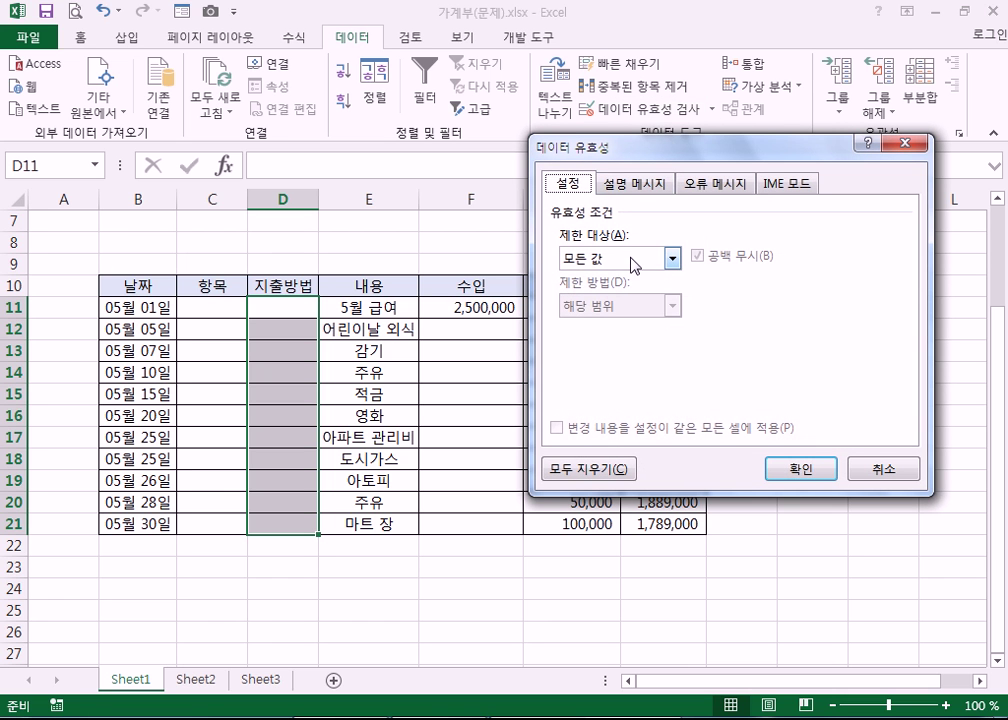
left_click(672, 258)
left_click(608, 322)
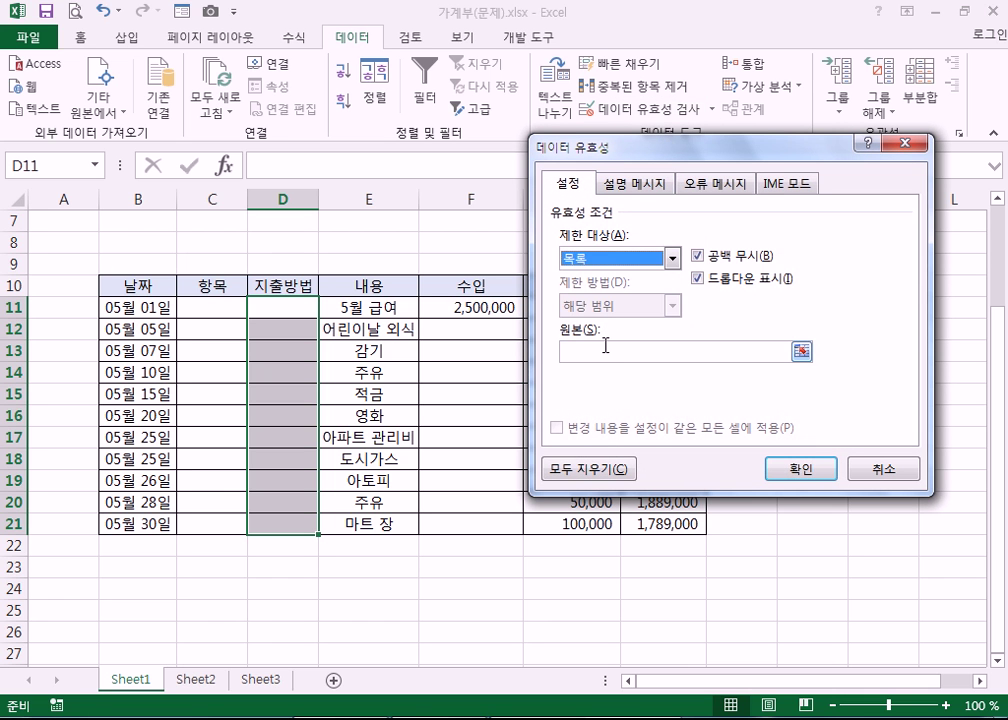
left_click(608, 335)
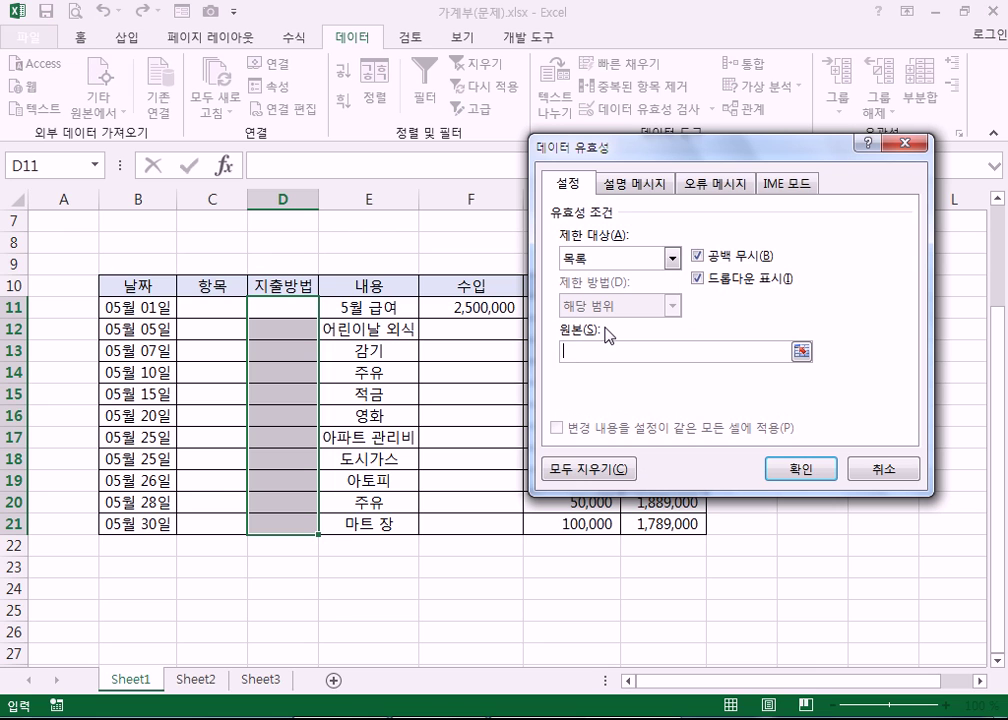
type("급여")
type(",")
type("신용카")
type("드,체크")
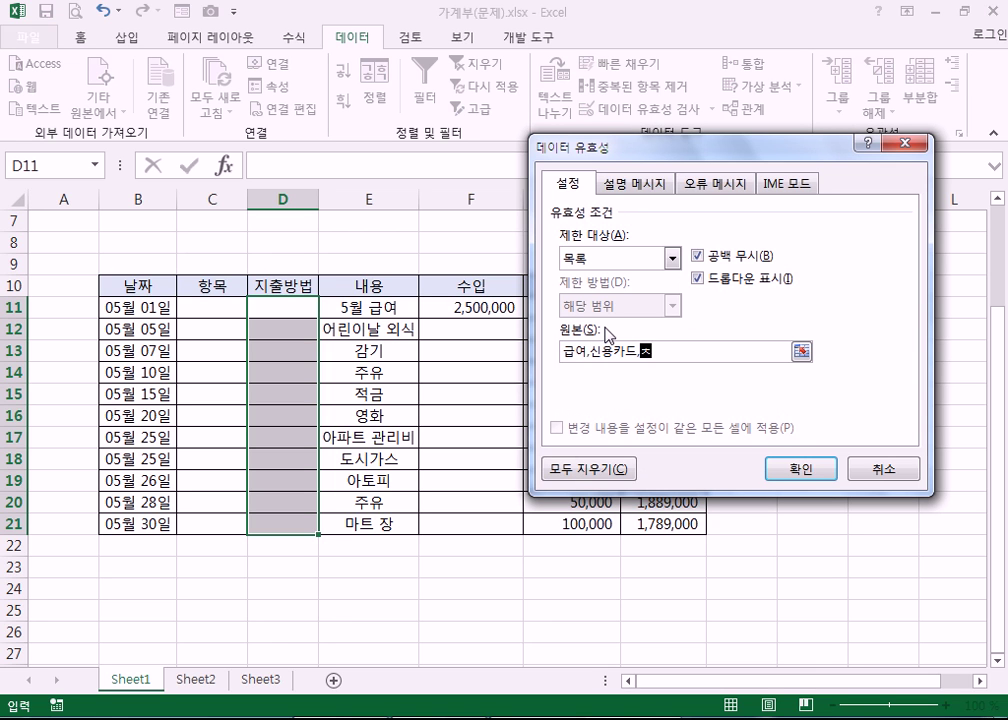
type("카드")
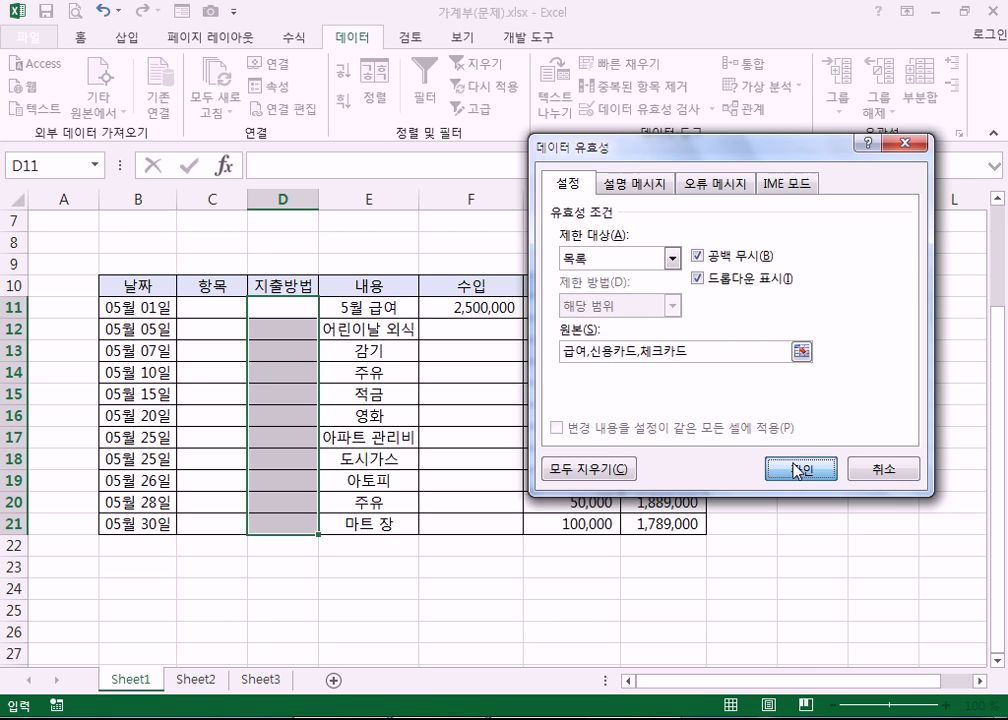
left_click(797, 470)
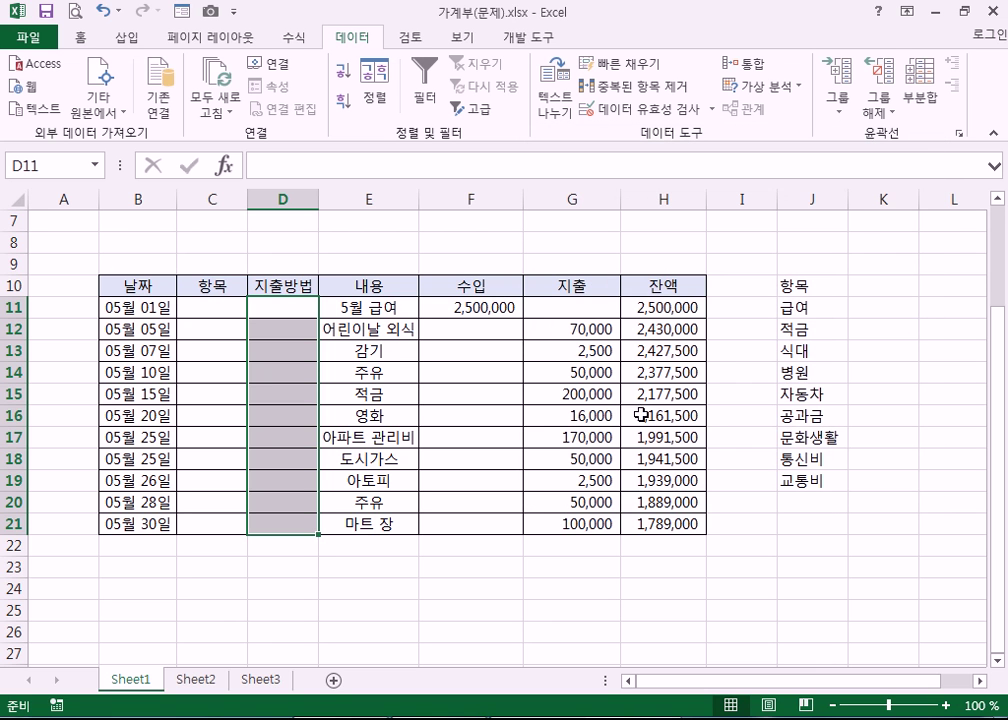
left_click(292, 312)
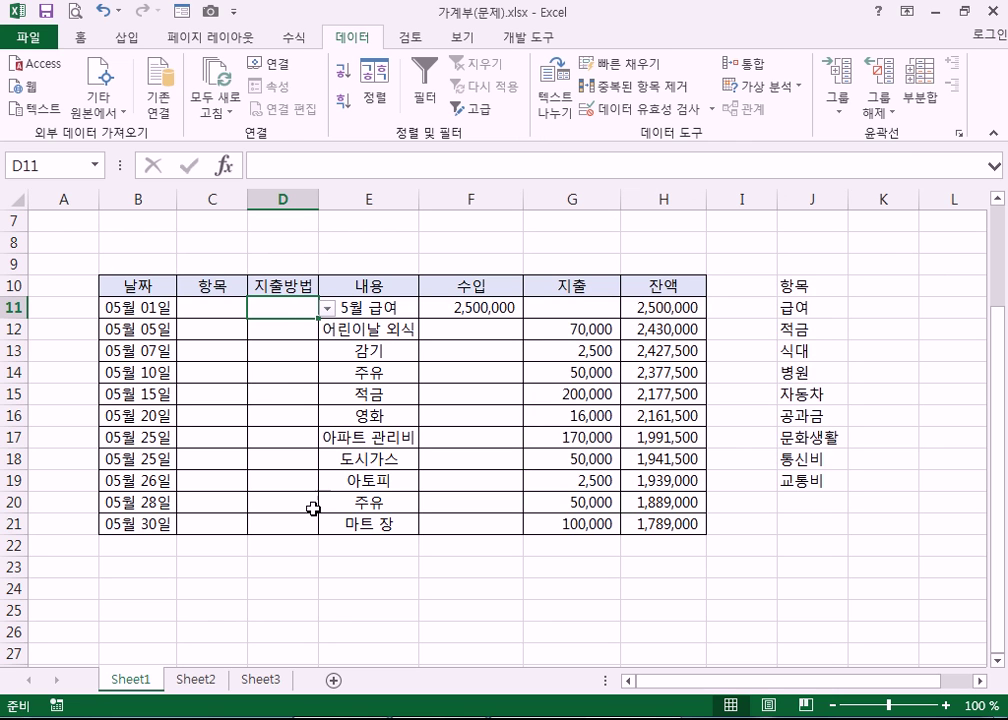
- Replace 급여 with 현금 in the validation source of D11:D21, keeping 신용카드 and 체크카드 in the list
left_click(305, 565)
scroll(299, 540, "down", 2)
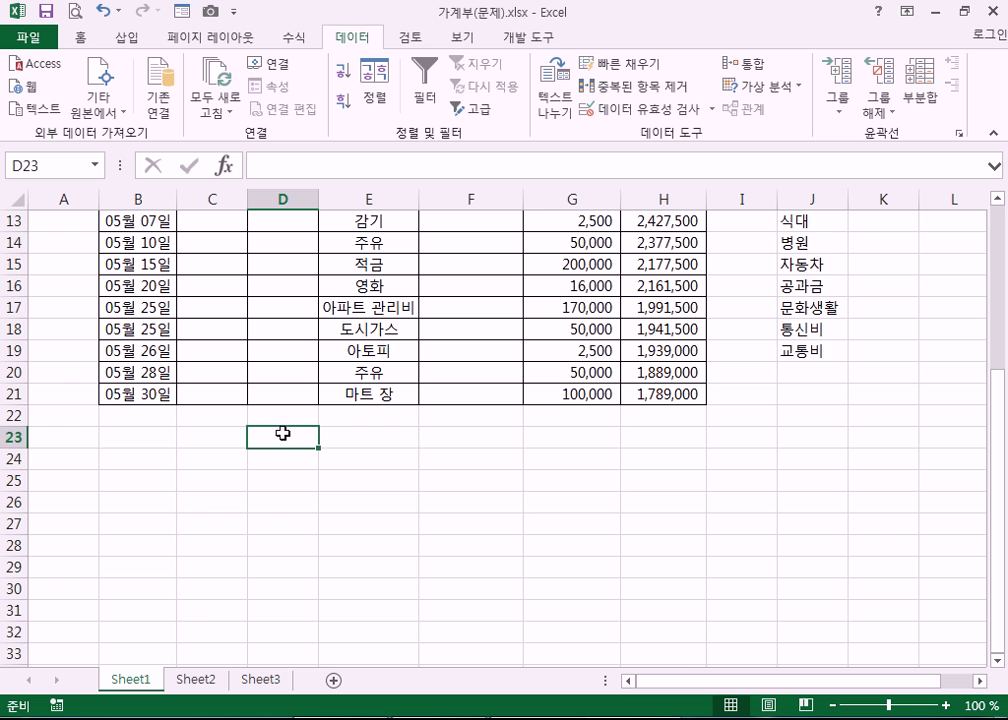
scroll(278, 441, "up", 3)
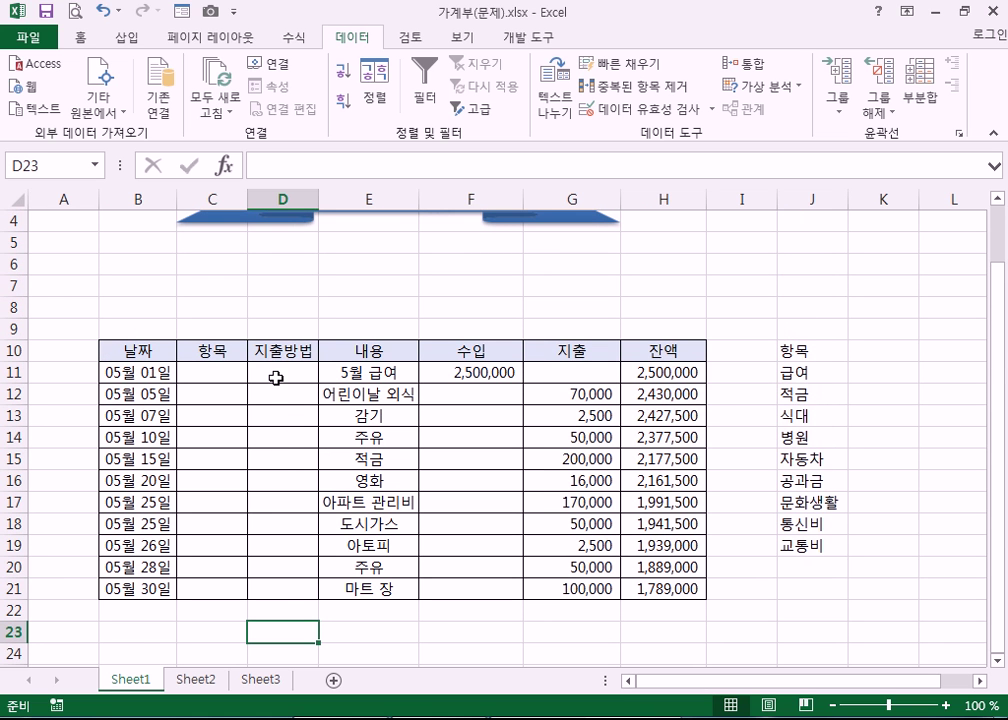
left_click_drag(276, 378, 277, 585)
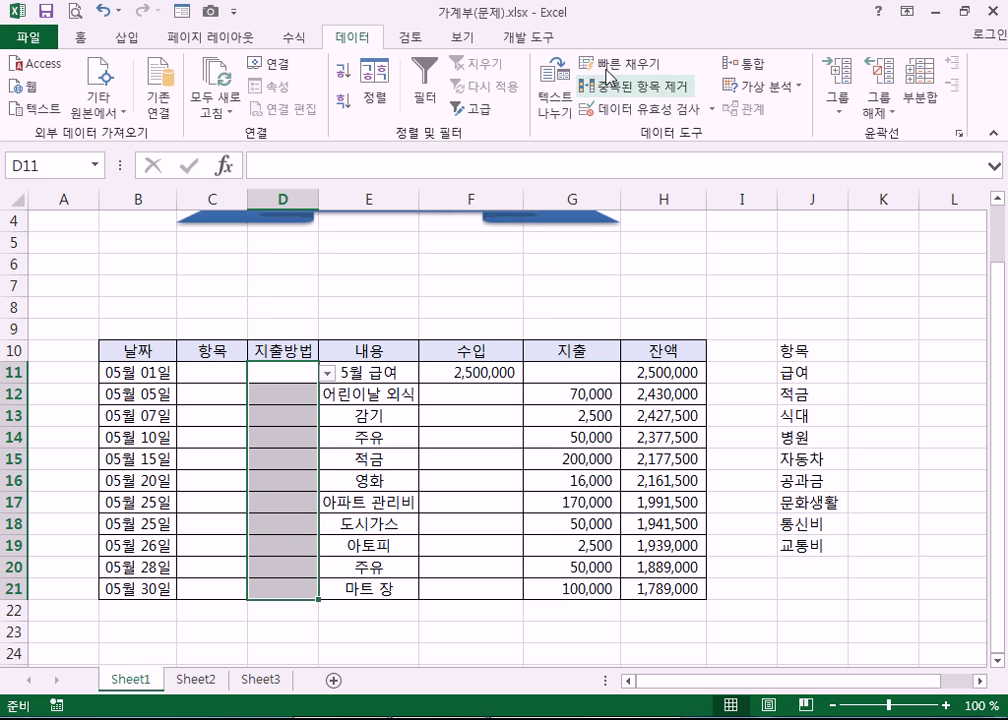
left_click(610, 109)
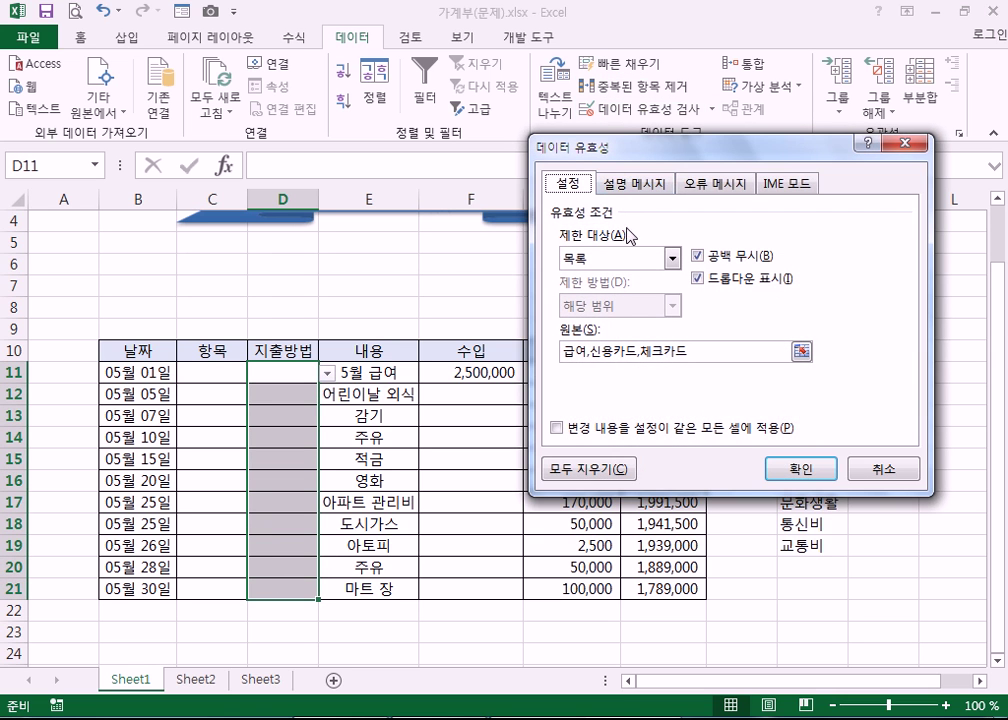
left_click(672, 258)
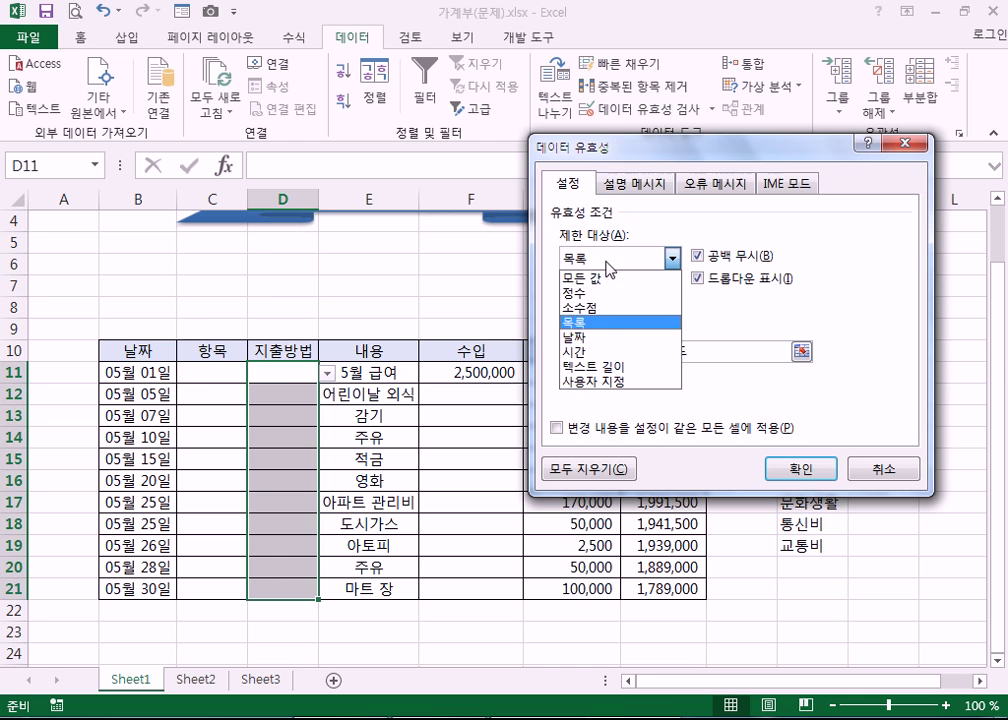
left_click(610, 322)
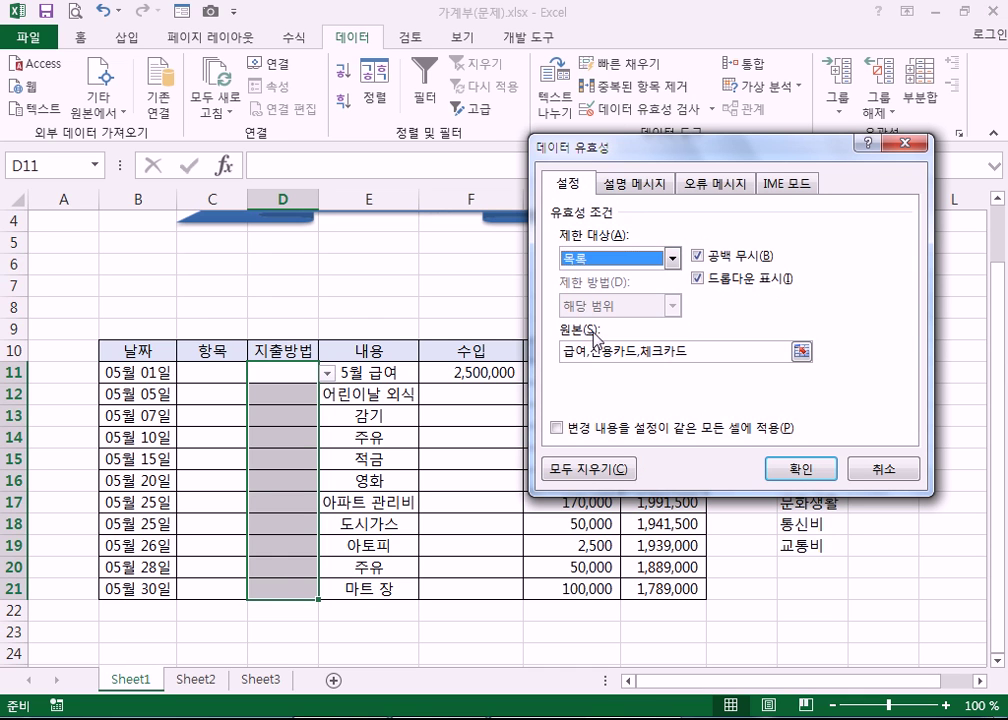
left_click(592, 351)
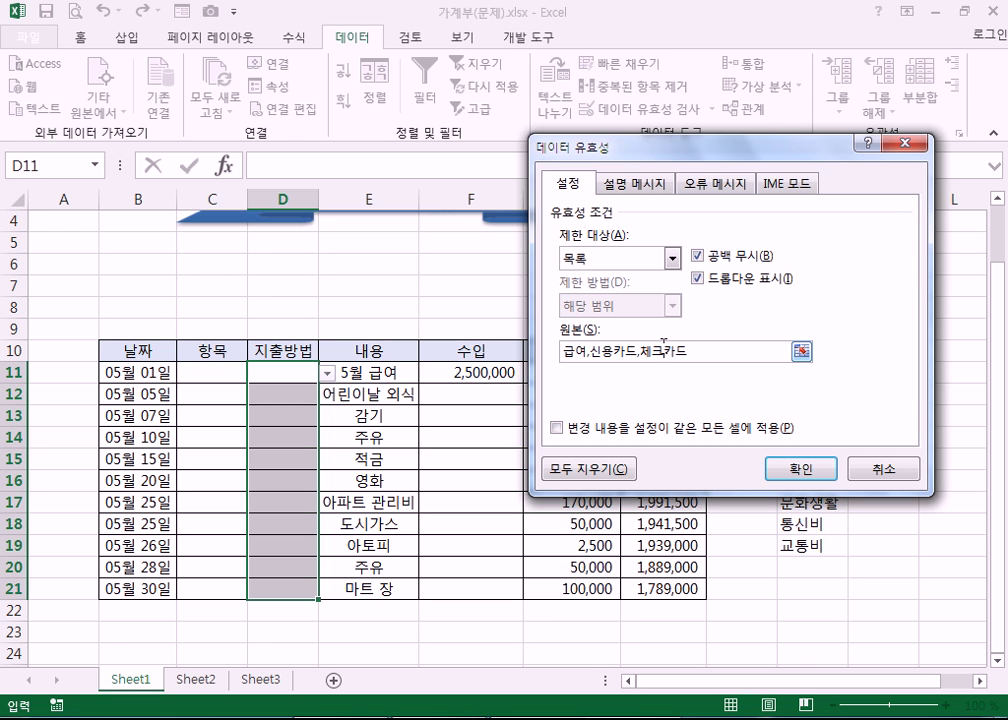
left_click_drag(587, 348, 542, 349)
type("ㅎ")
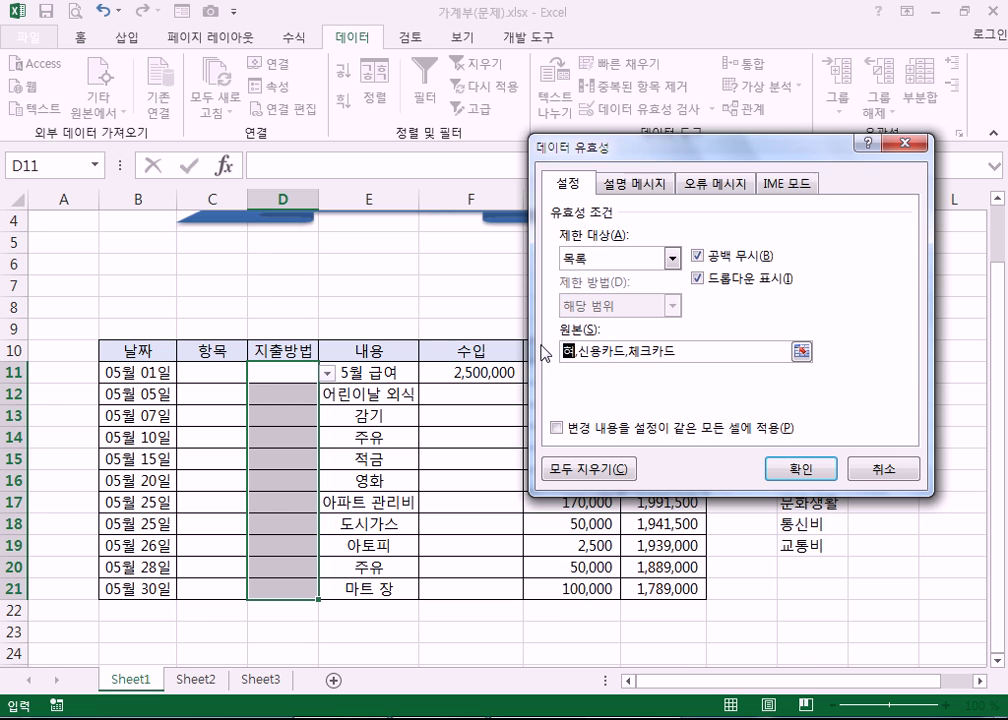
type("ㅕㄴㄱ")
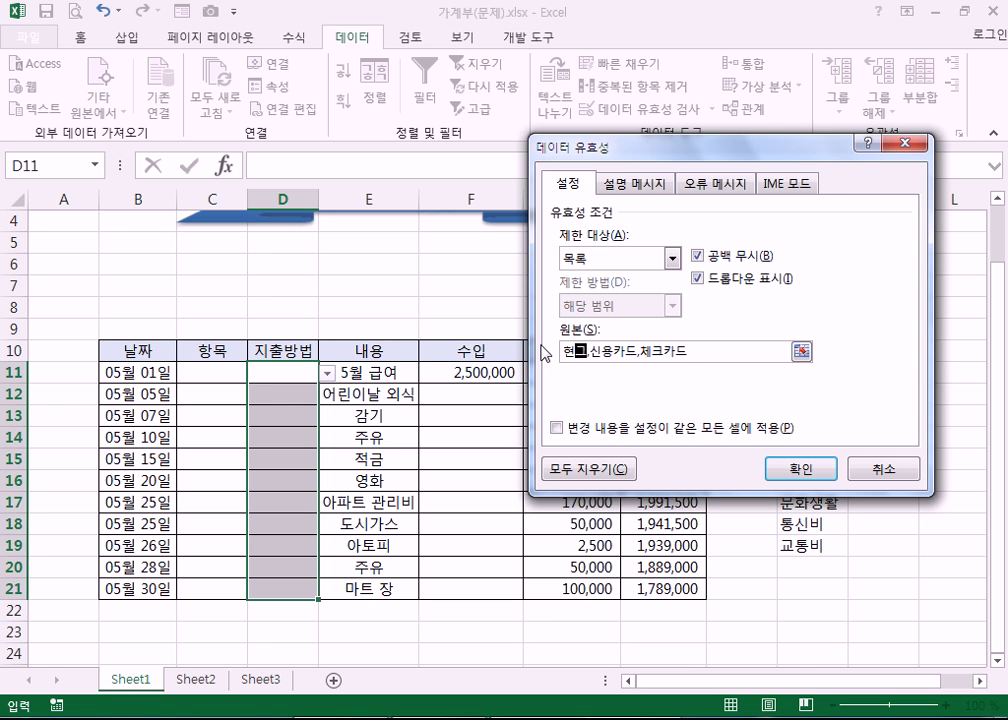
type("ㅡㅁ")
left_click(720, 351)
left_click(800, 468)
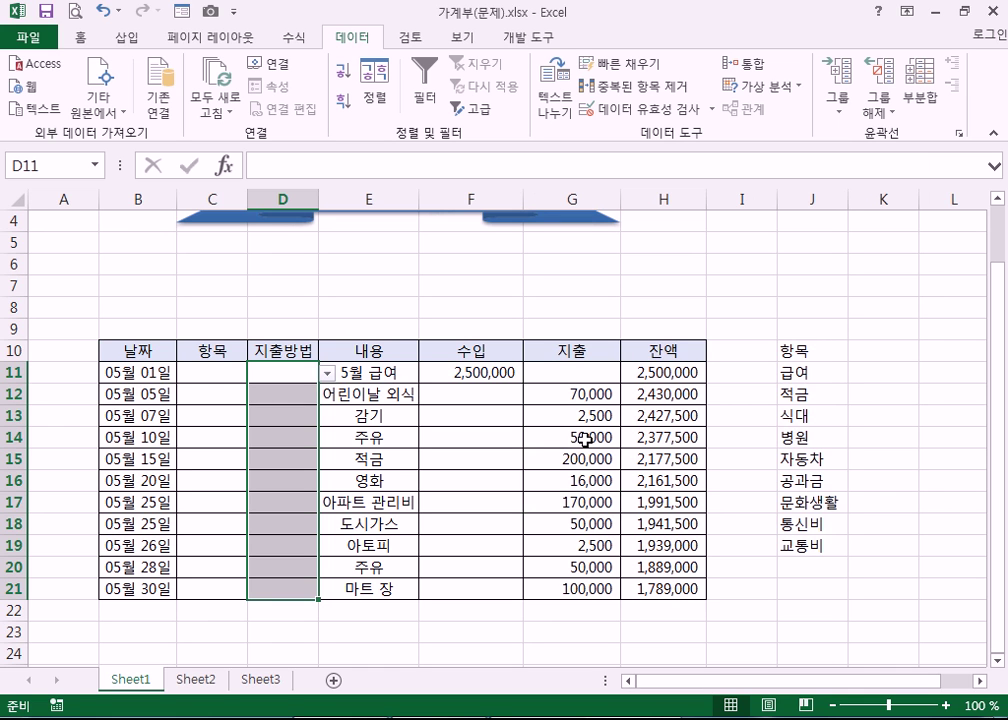
- Check cells D11 and D13 in the 지출방법 column for the validation dropdown
left_click(300, 368)
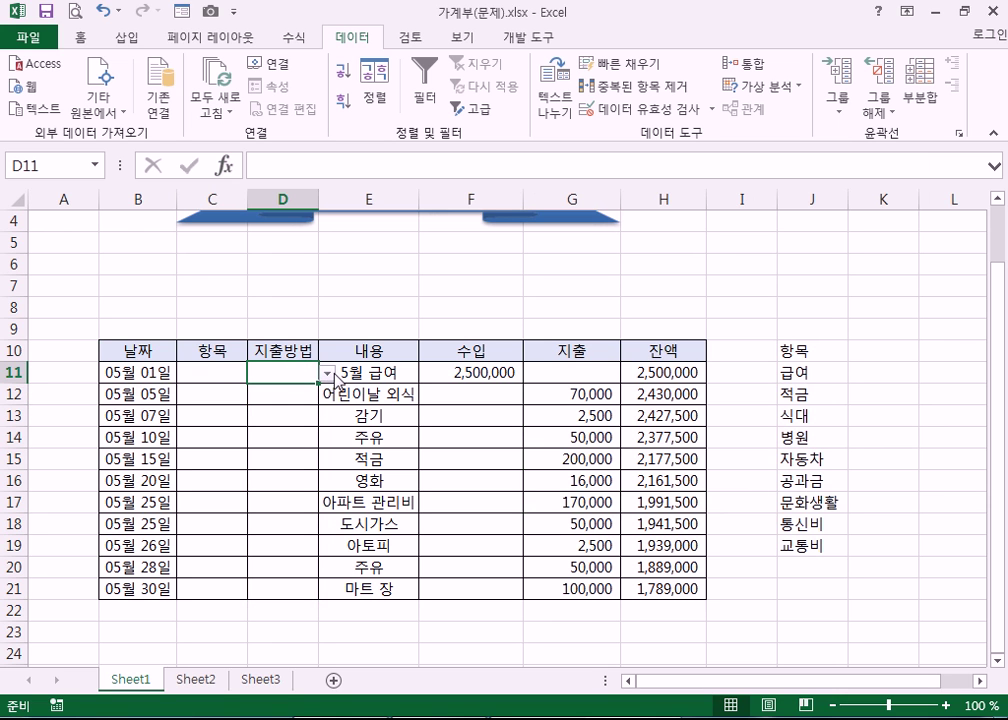
key("Down")
left_click(306, 416)
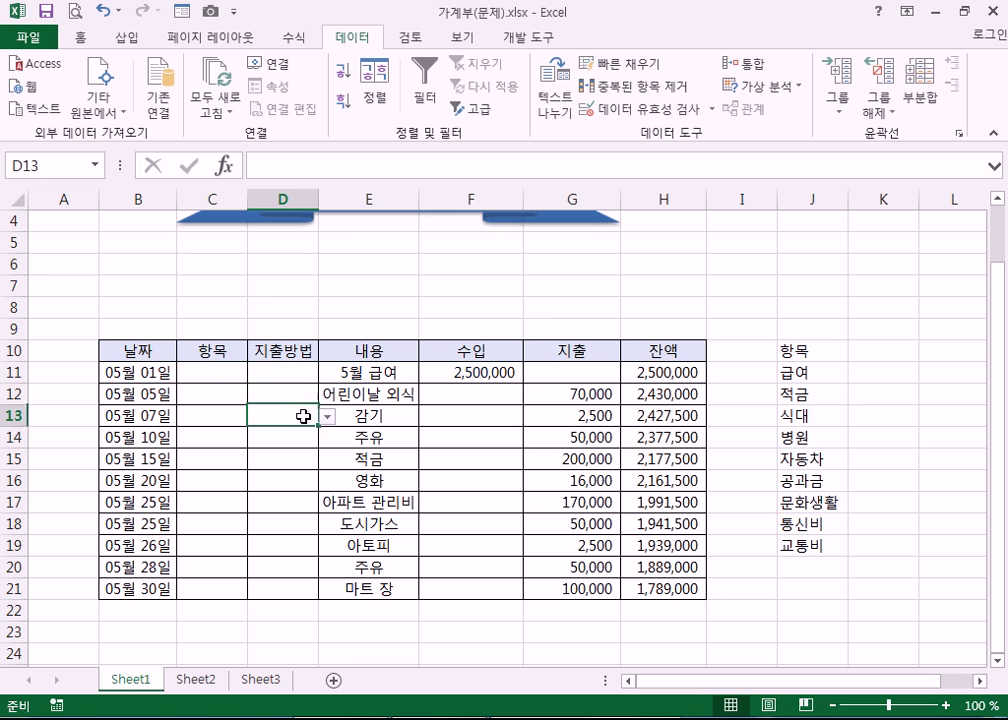
- Choose 현금 for D11 and 신용카드 for D12 and D13 from the 지출방법 dropdown list
left_click(306, 372)
left_click(329, 374)
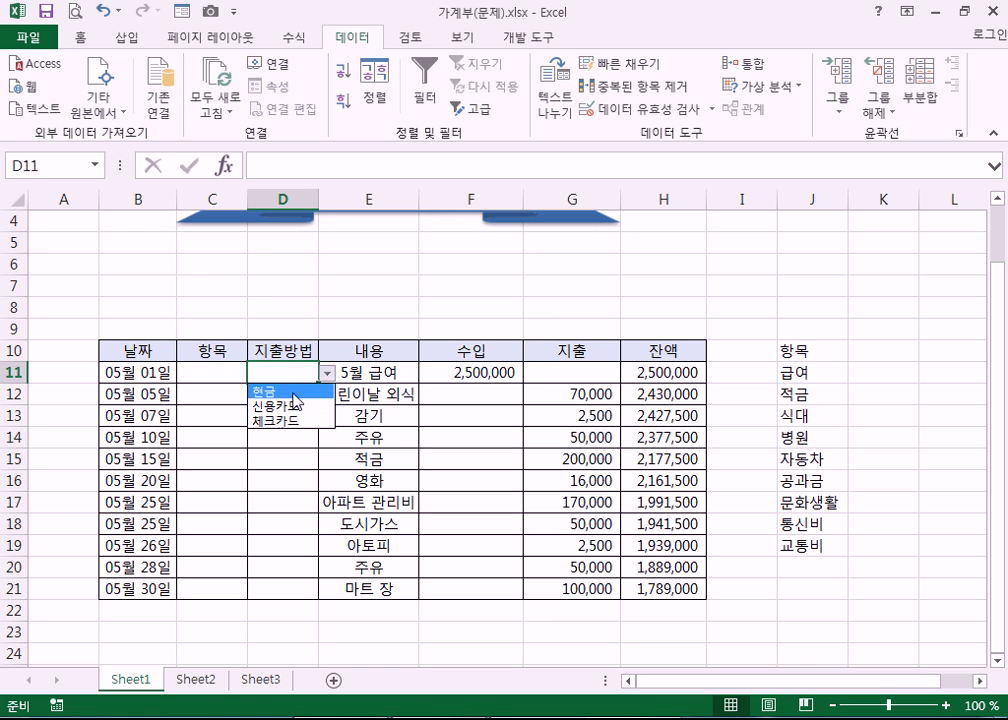
left_click(291, 393)
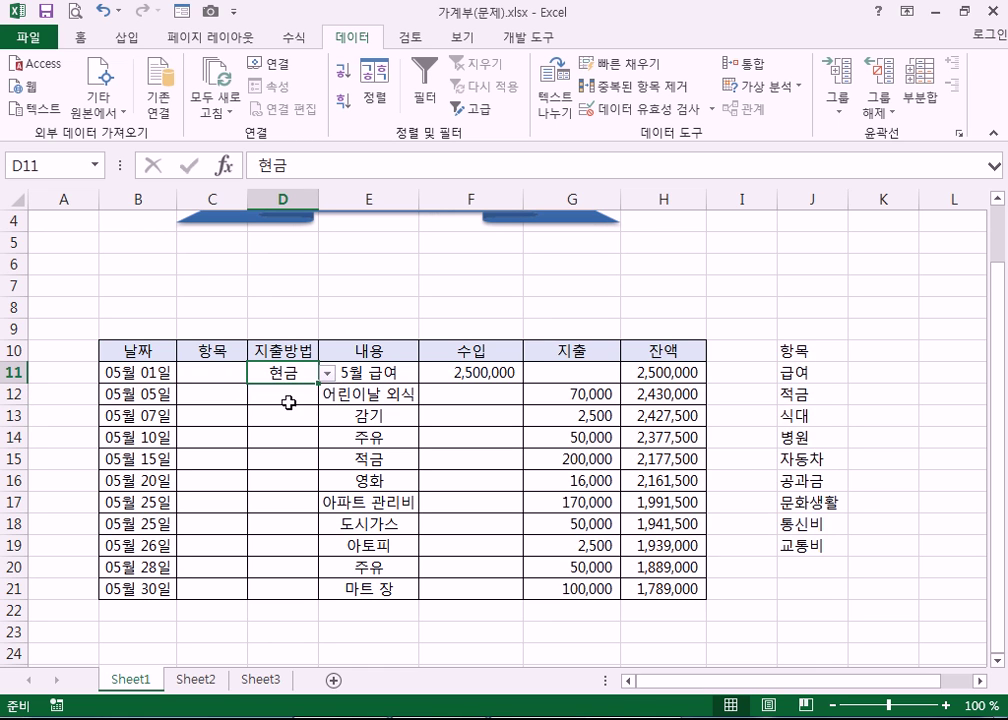
left_click(288, 392)
left_click(328, 396)
left_click(293, 424)
left_click(284, 416)
left_click(328, 416)
left_click(288, 448)
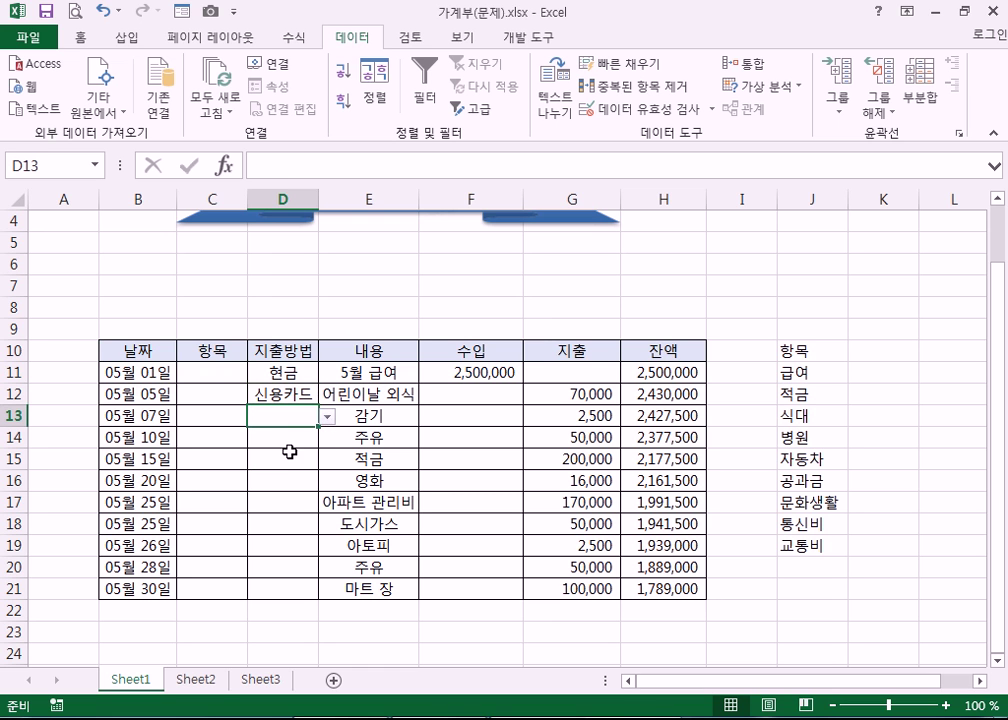
- Choose 체크카드 for D14, 현금 for D15 and 신용카드 for D16 from the 지출방법 dropdown list
left_click(288, 443)
left_click(331, 441)
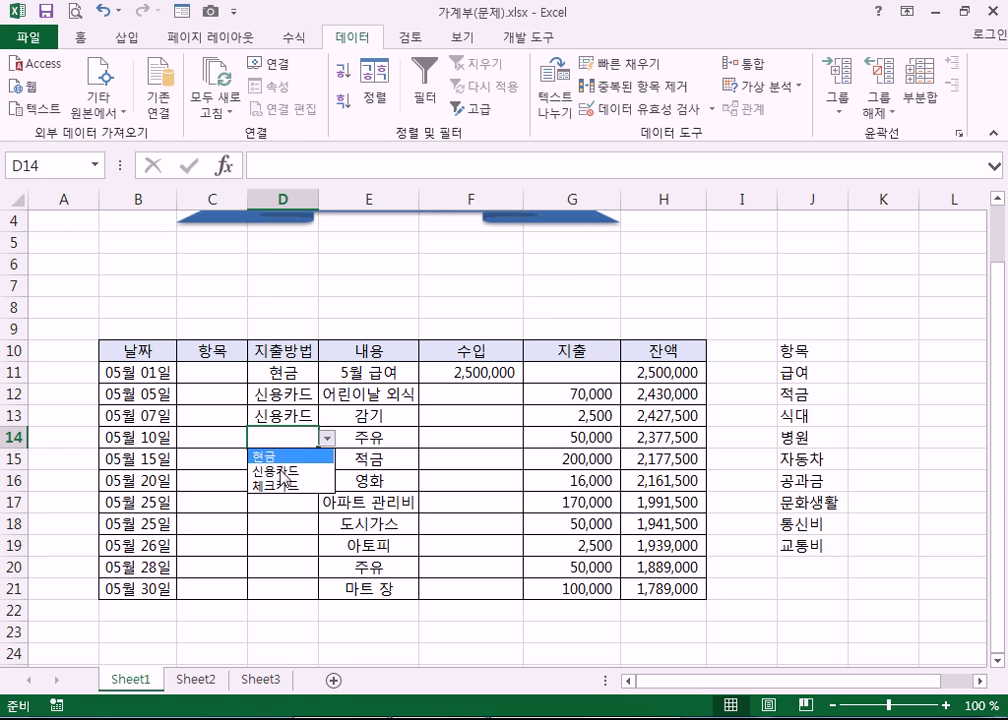
left_click(283, 482)
left_click(290, 459)
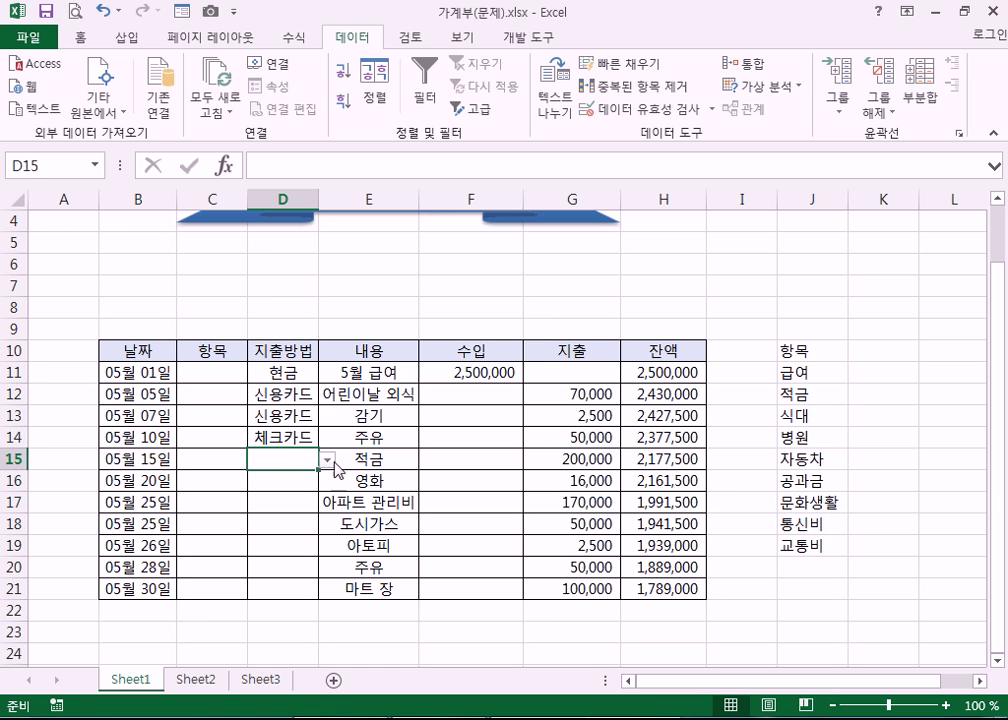
left_click(328, 459)
left_click(281, 478)
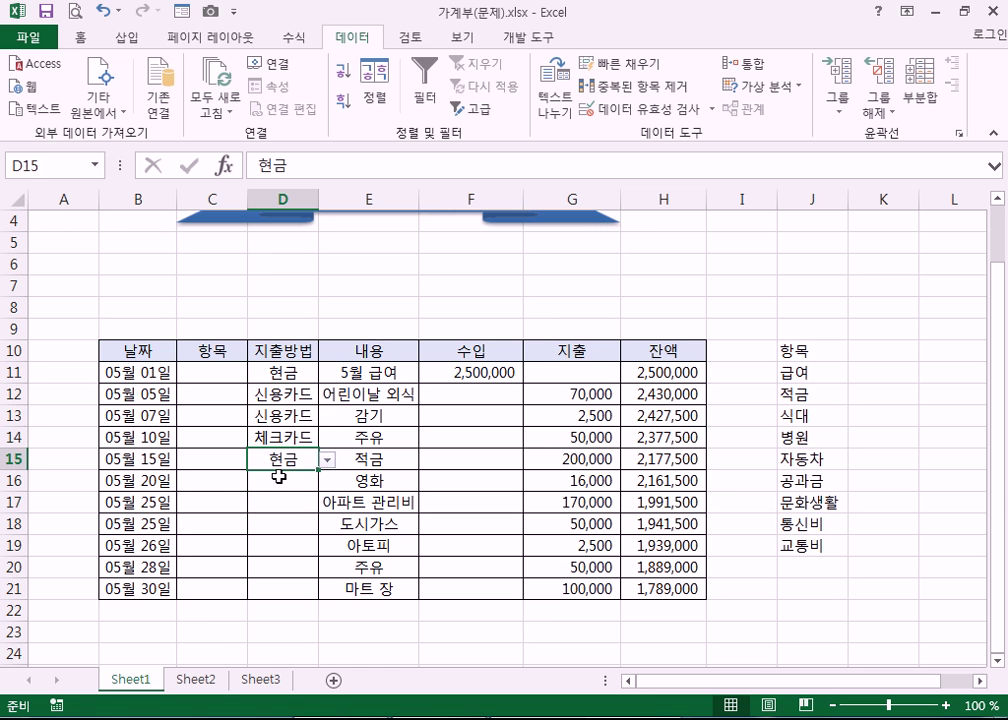
left_click(281, 479)
left_click(326, 484)
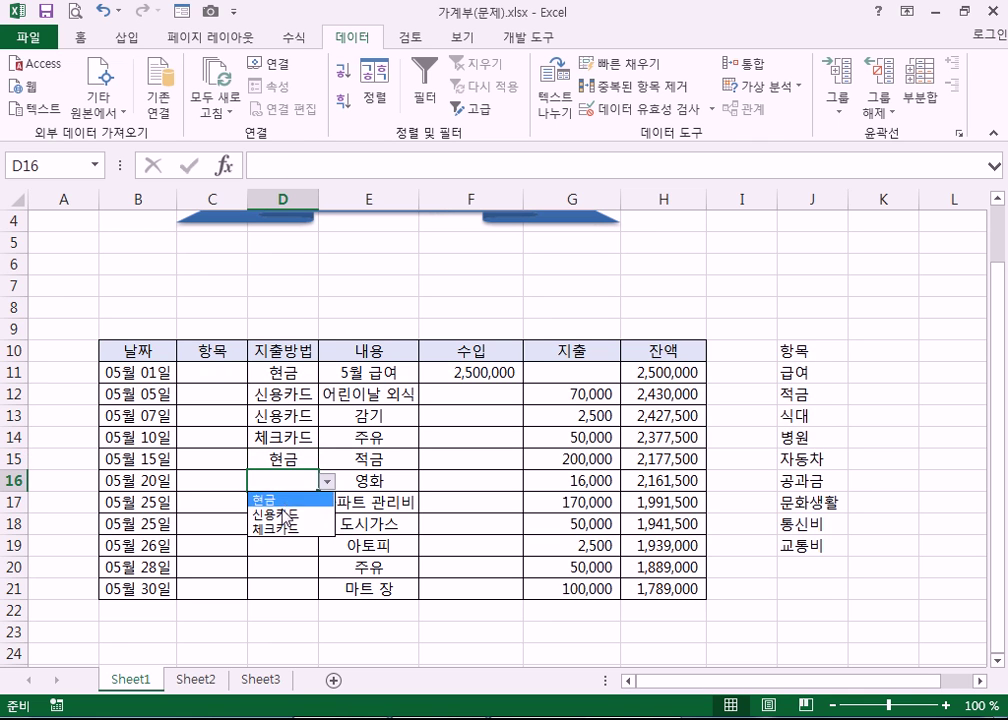
left_click(283, 507)
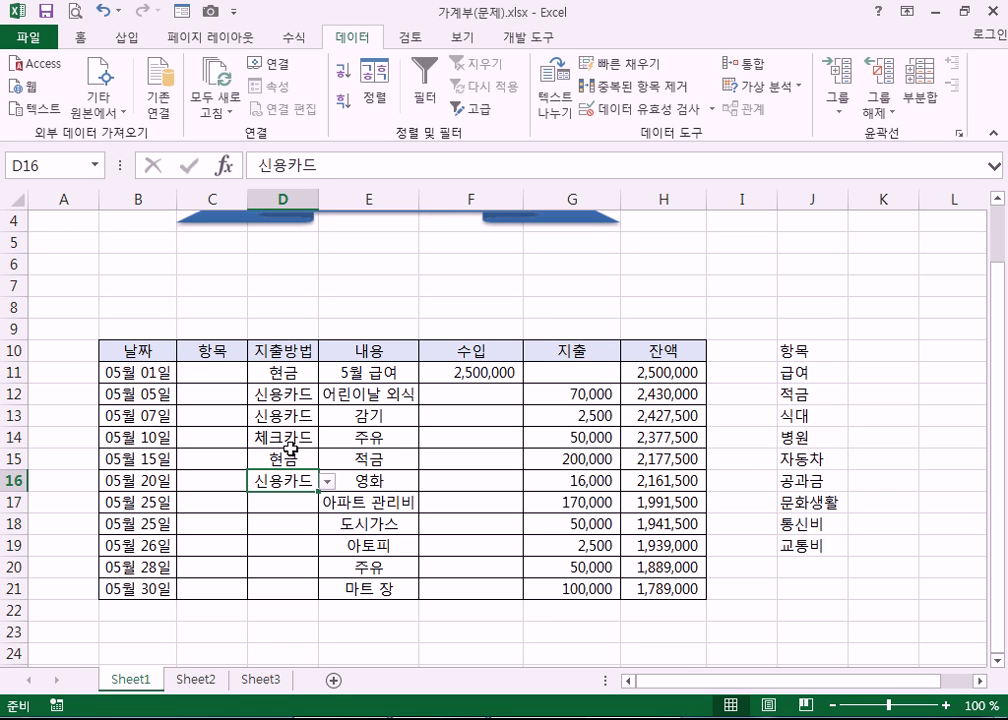
- Choose 현금 as the 지출방법 for the 아파트 관리비 row in cell D17
left_click(303, 500)
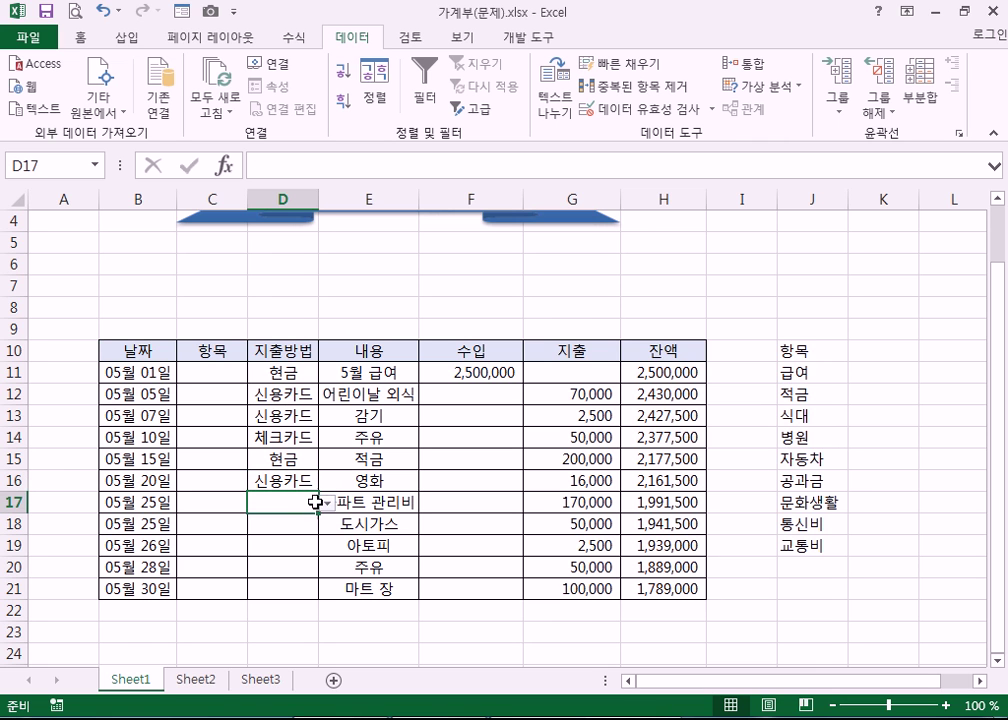
left_click(327, 502)
left_click(289, 519)
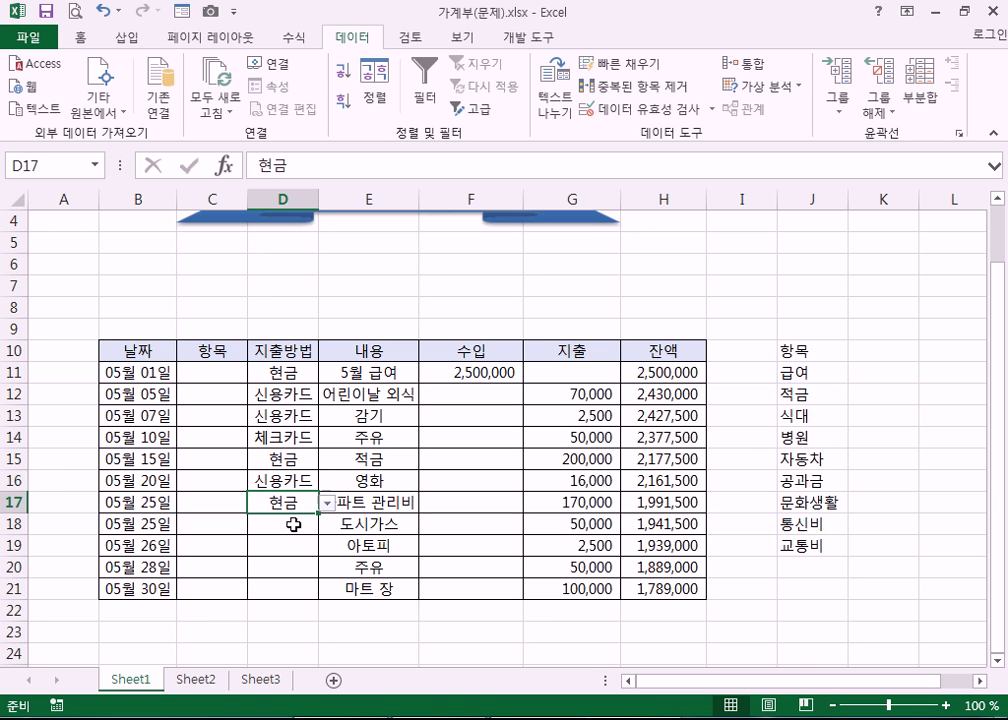
left_click(299, 519)
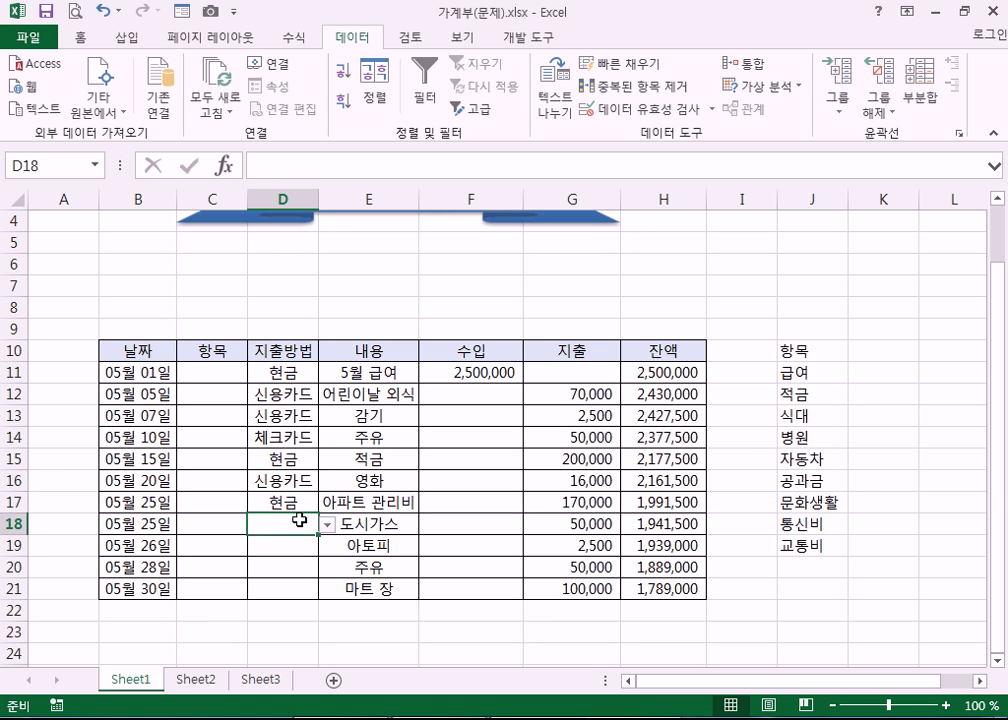
left_click(217, 370)
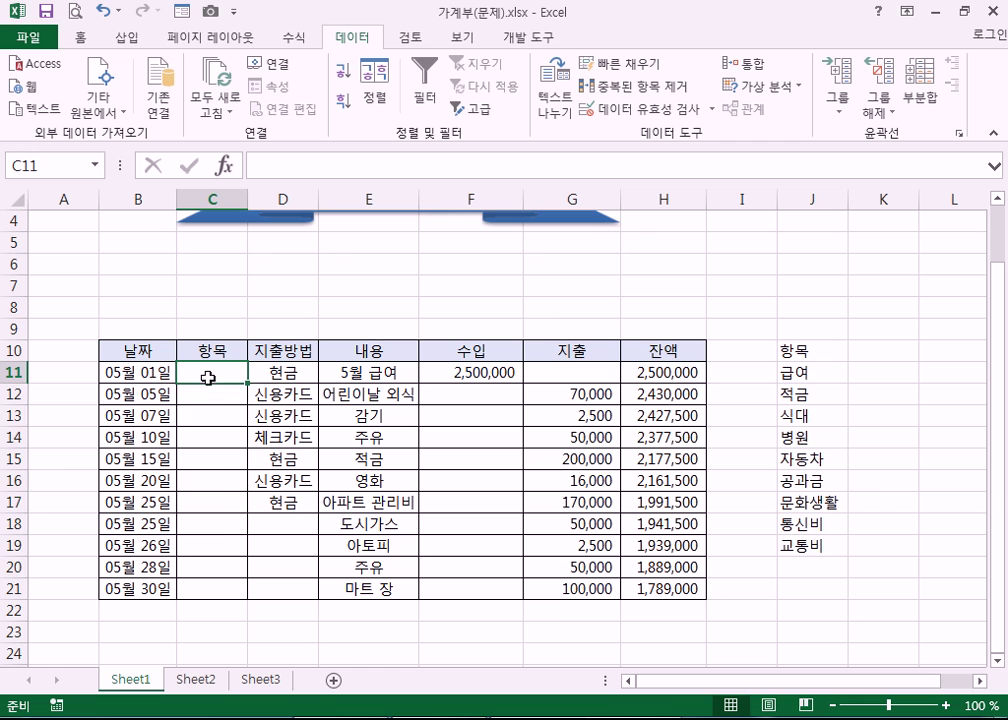
left_click_drag(208, 377, 221, 588)
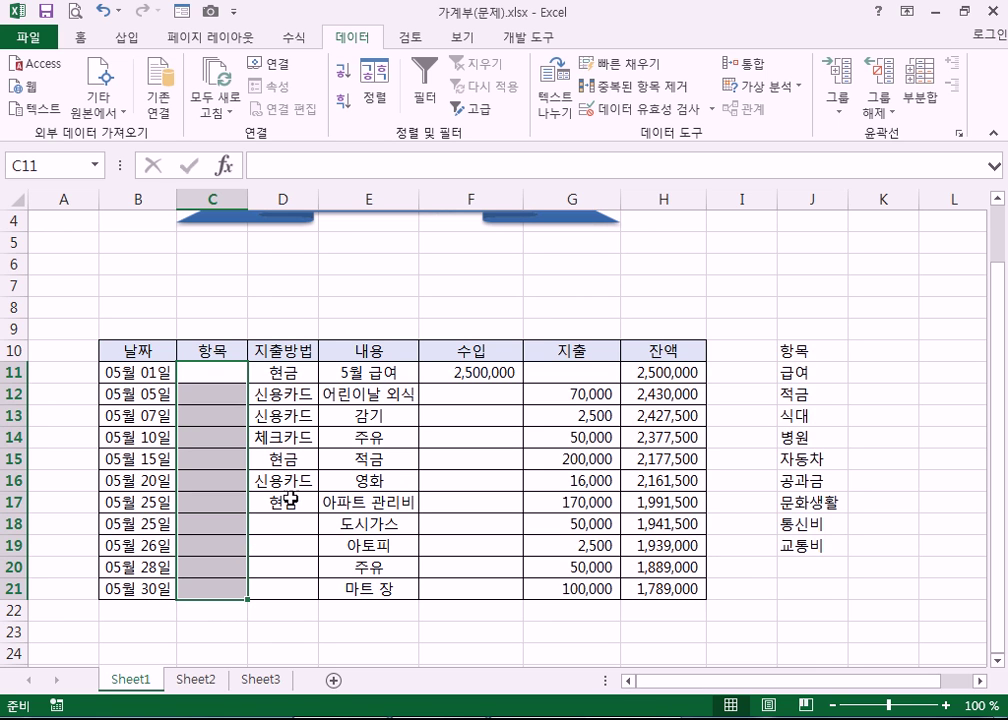
left_click_drag(226, 365, 216, 590)
left_click_drag(283, 372, 287, 503)
left_click(275, 370)
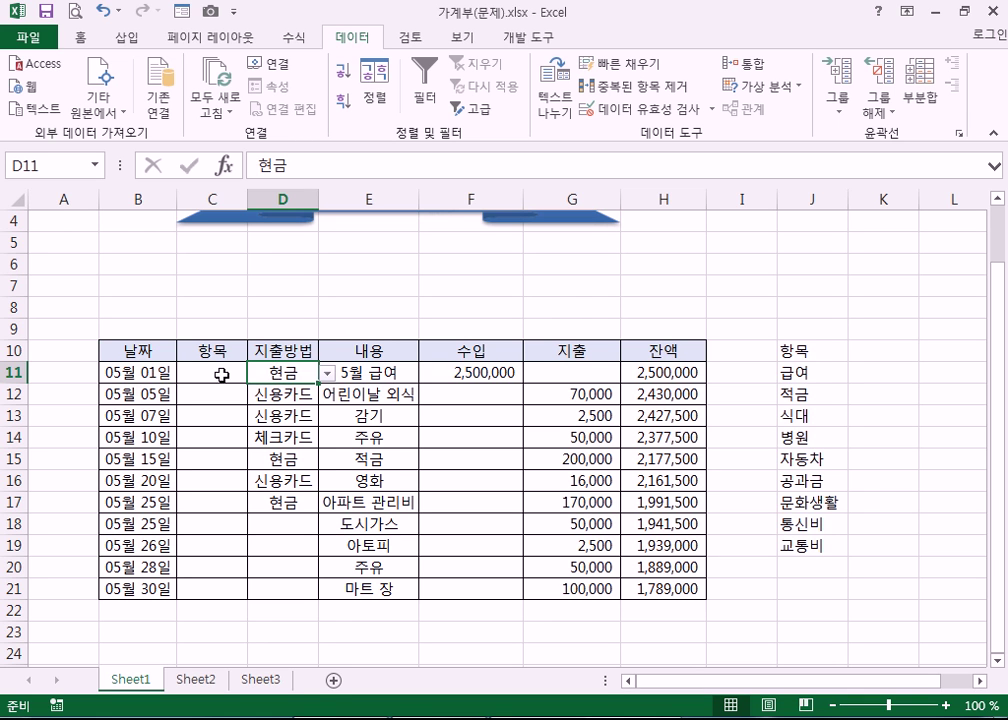
left_click_drag(219, 372, 220, 590)
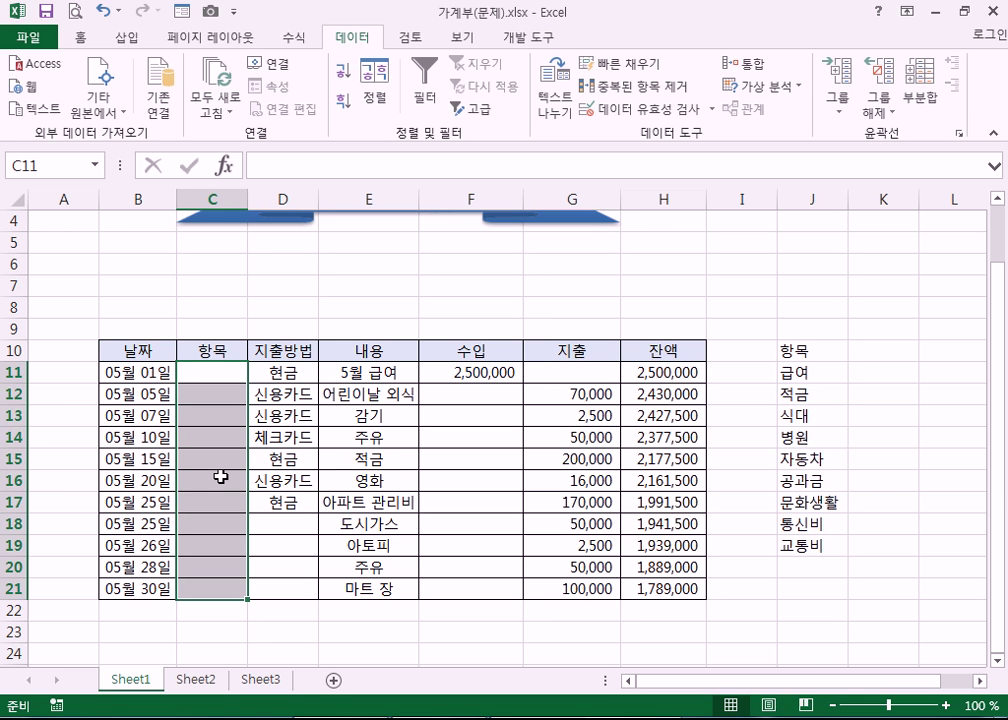
left_click(636, 112)
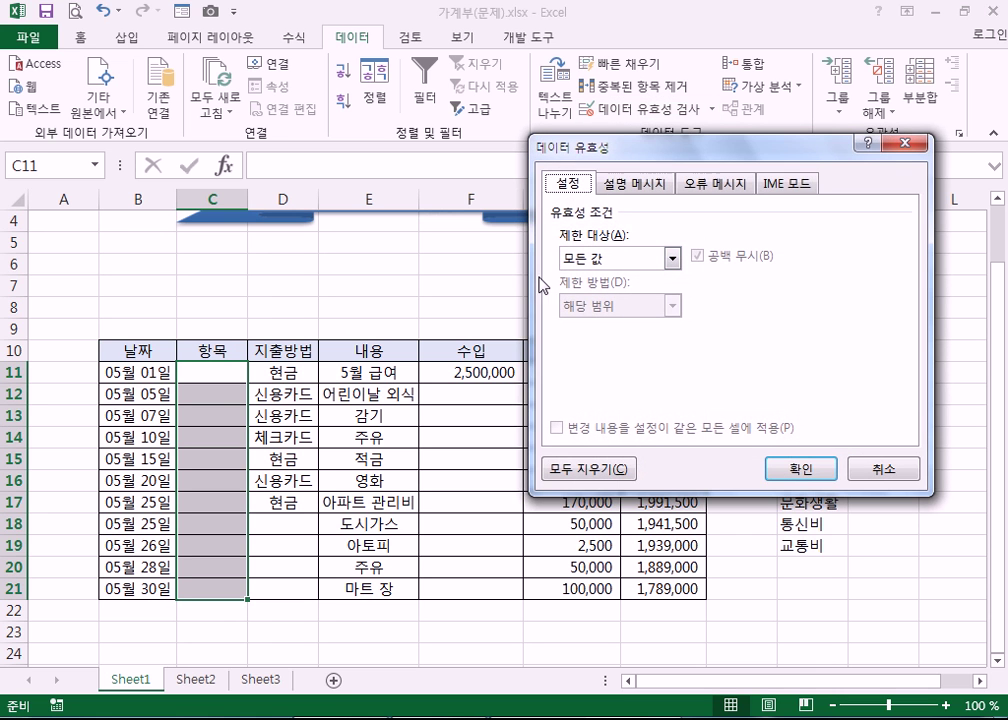
left_click_drag(680, 148, 540, 114)
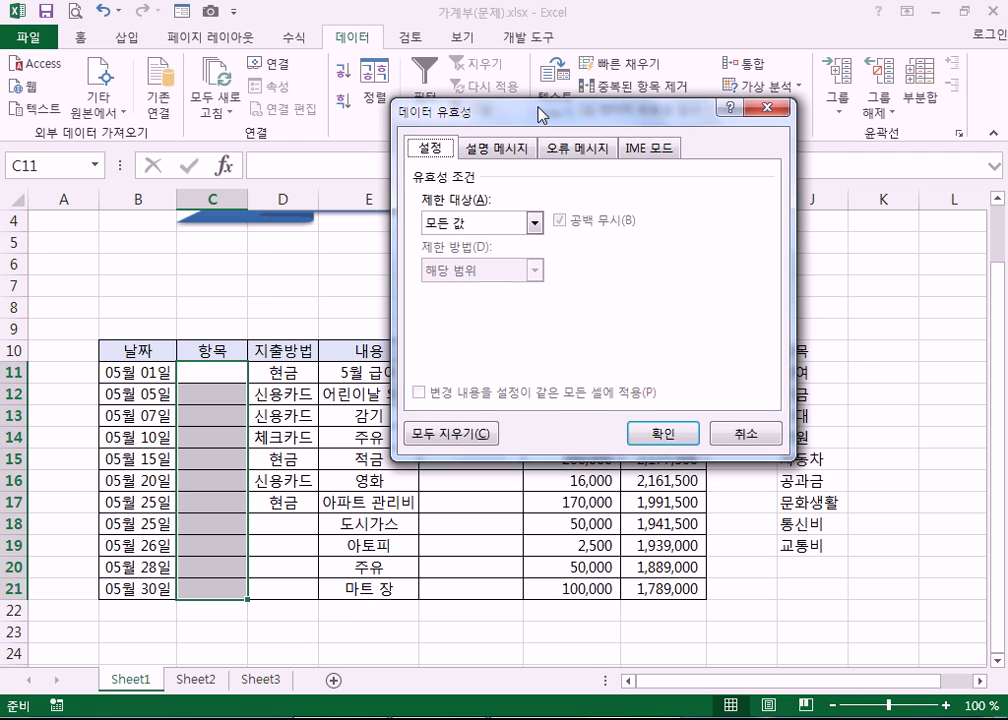
left_click(497, 229)
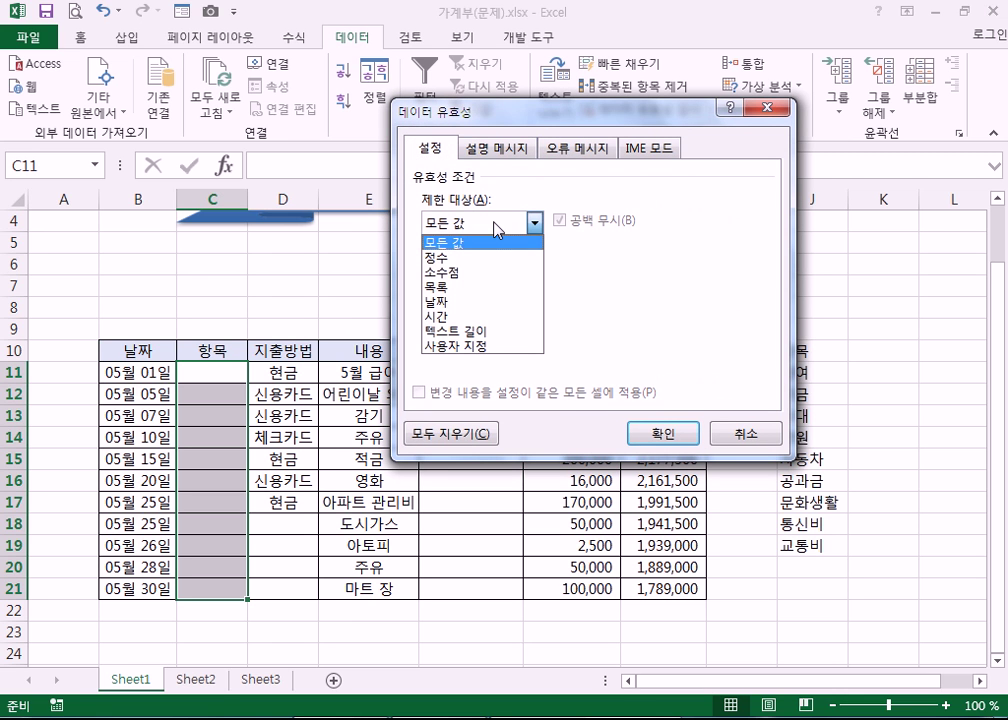
left_click(481, 288)
left_click_drag(614, 117, 492, 41)
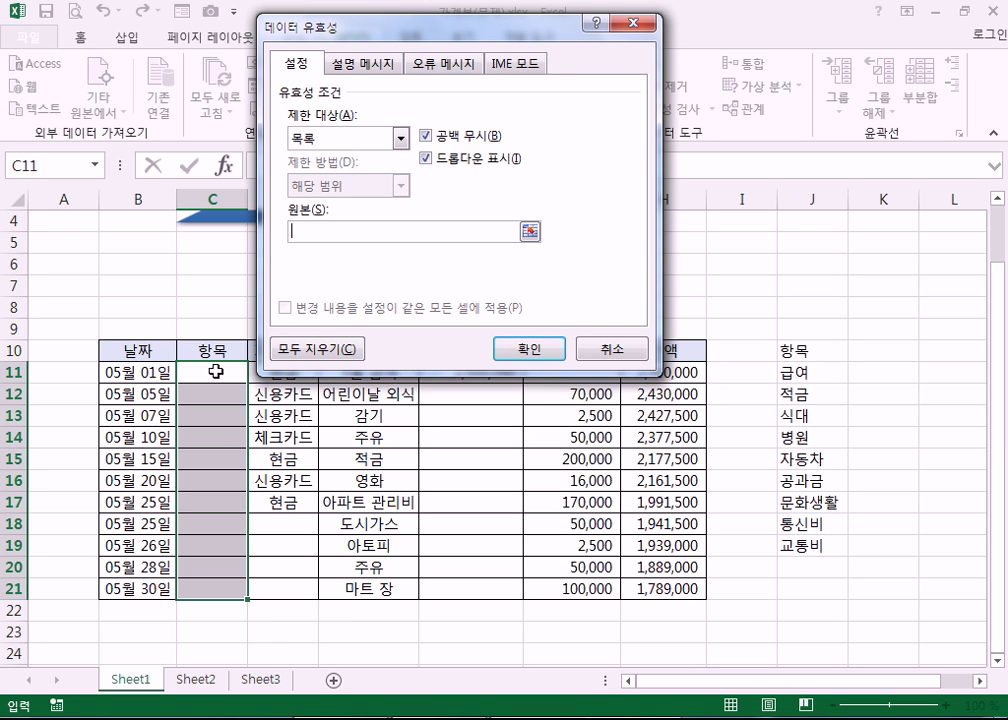
left_click(596, 352)
- Review the data validation source set for the 지출방법 cells D11:D21
left_click(277, 370)
left_click_drag(277, 370, 285, 583)
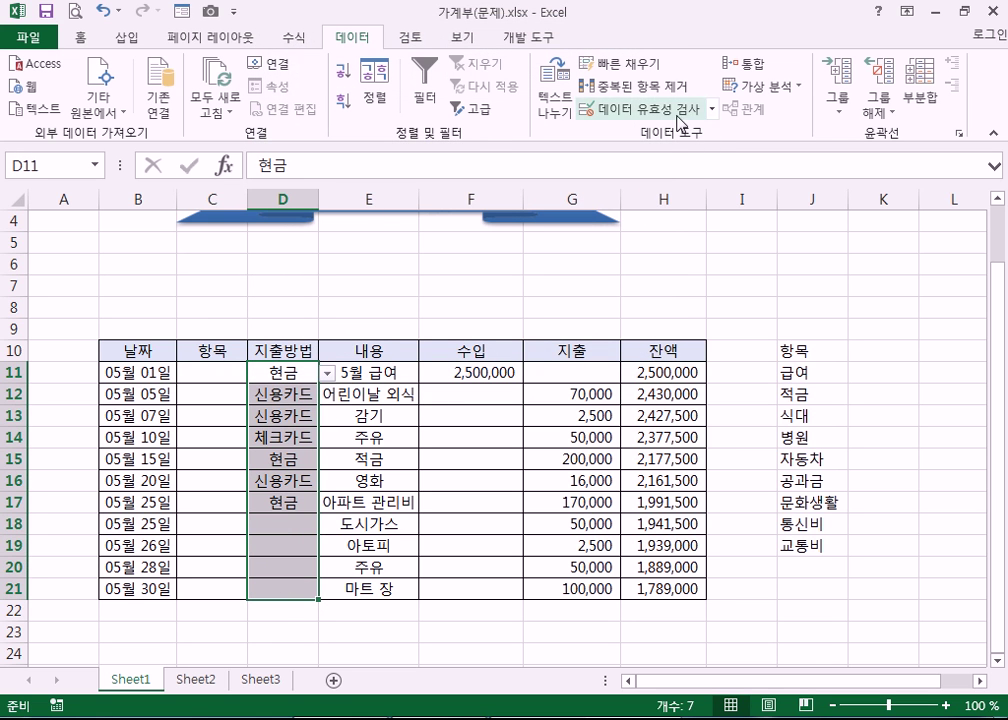
left_click(645, 108)
left_click_drag(420, 234, 229, 228)
left_click(545, 353)
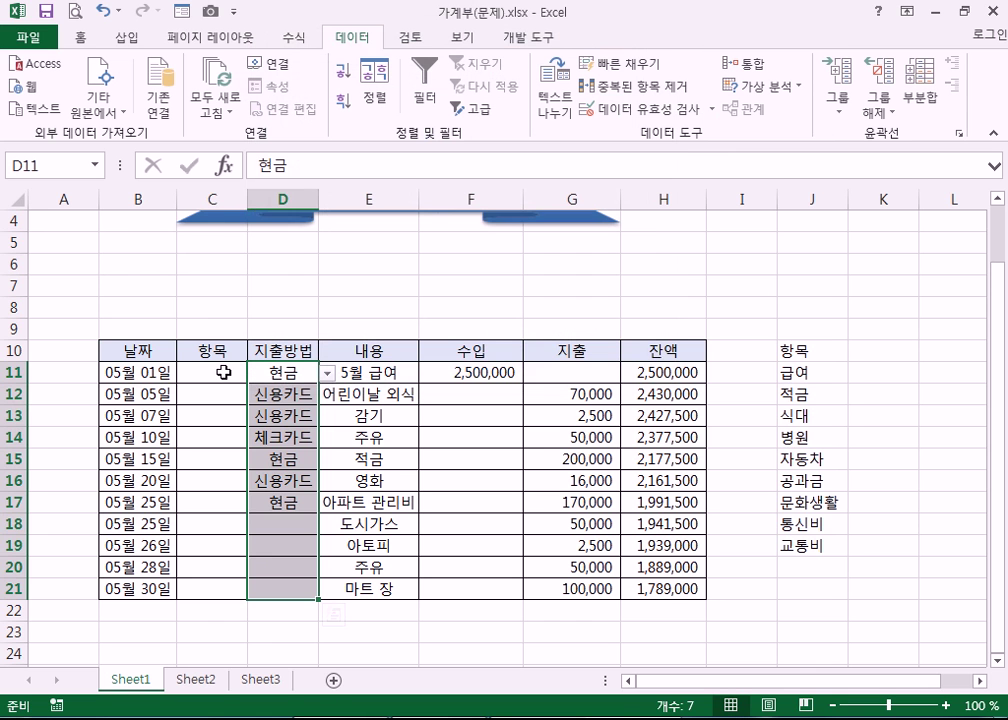
- Add data validation to the 항목 cells C11:C21, allowing 목록 with the source =$J$11:$J$19
left_click(218, 371)
left_click_drag(218, 371, 221, 585)
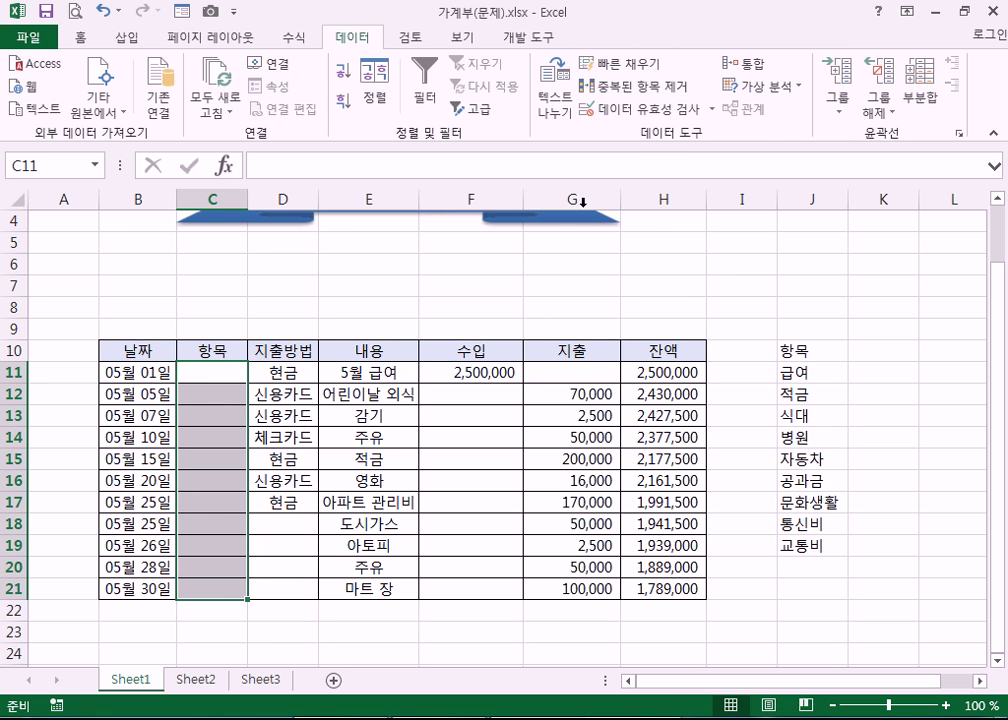
left_click(633, 116)
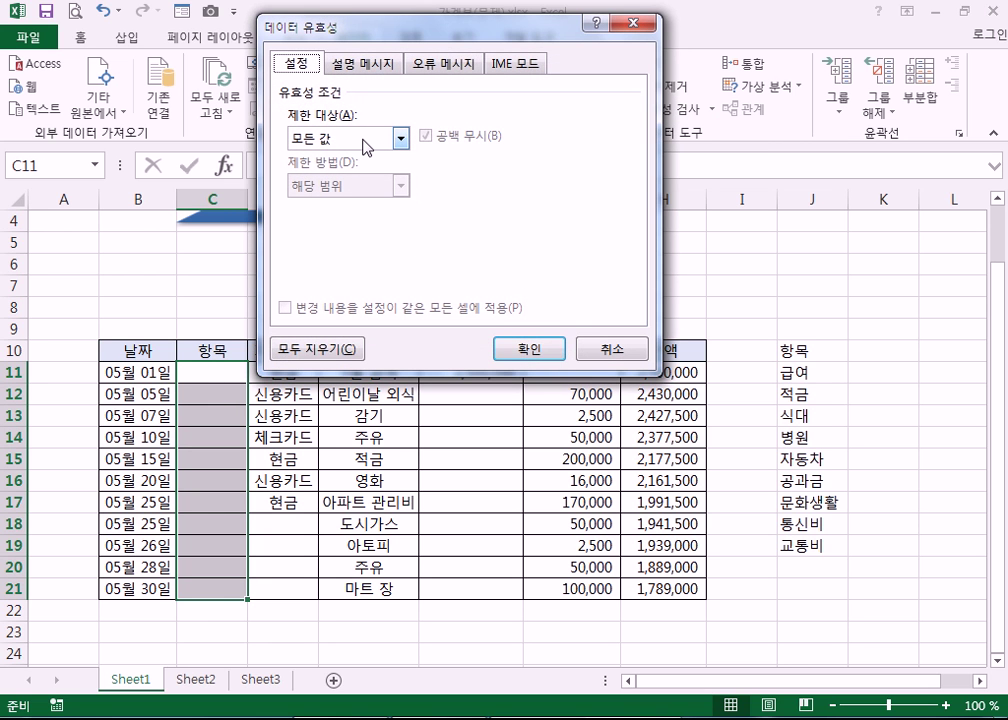
left_click(401, 139)
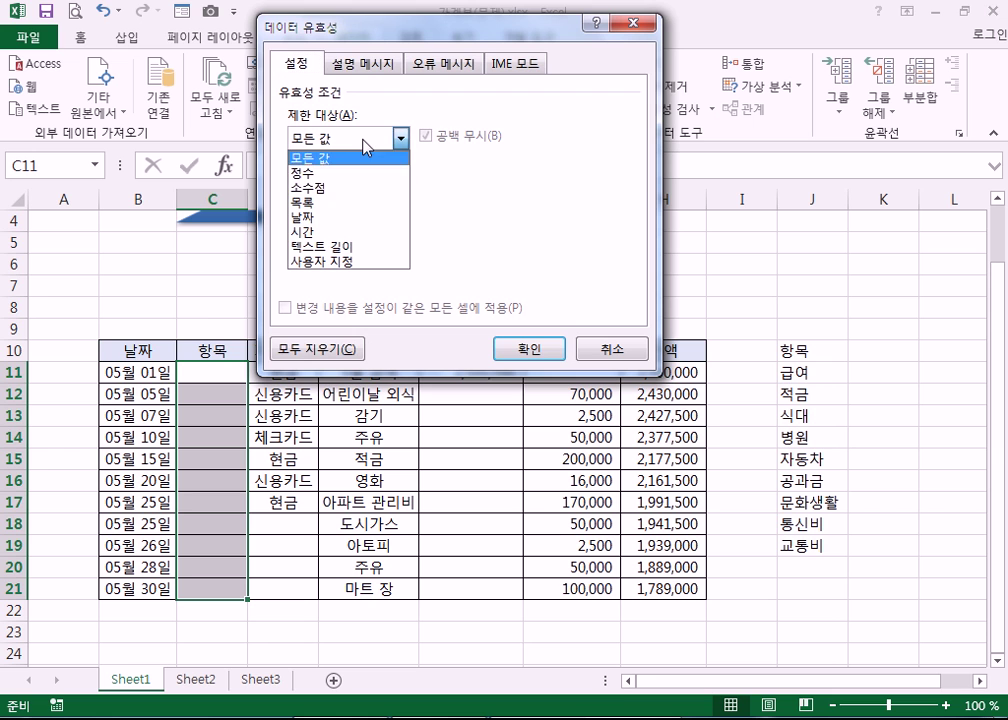
left_click(344, 203)
left_click(344, 227)
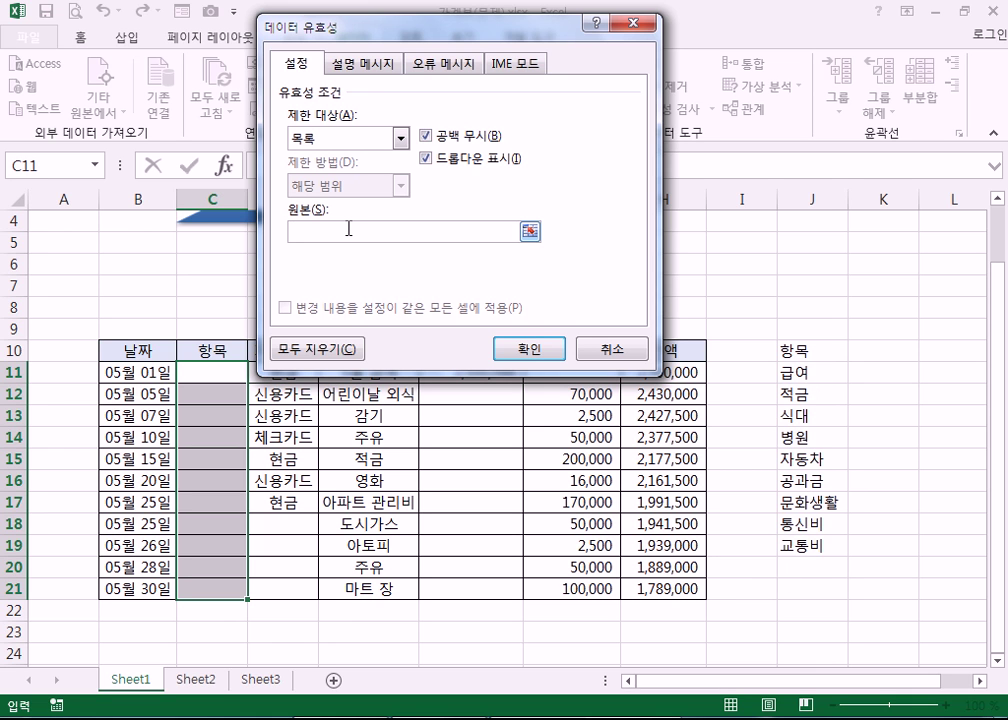
left_click_drag(776, 376, 803, 545)
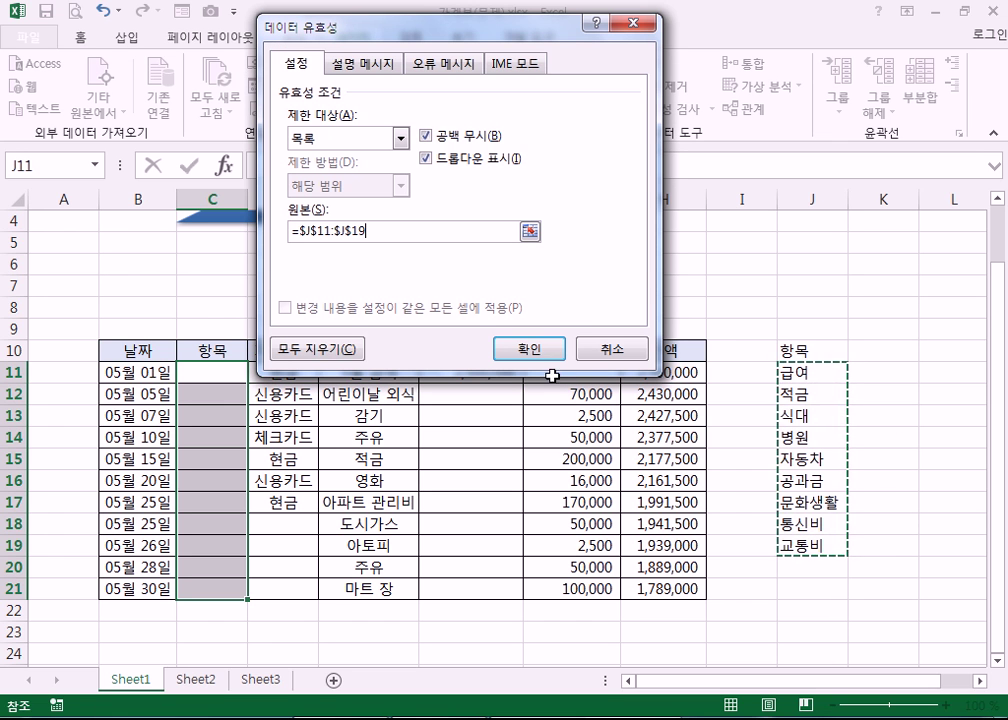
left_click_drag(408, 229, 268, 234)
left_click_drag(789, 376, 795, 545)
left_click(538, 349)
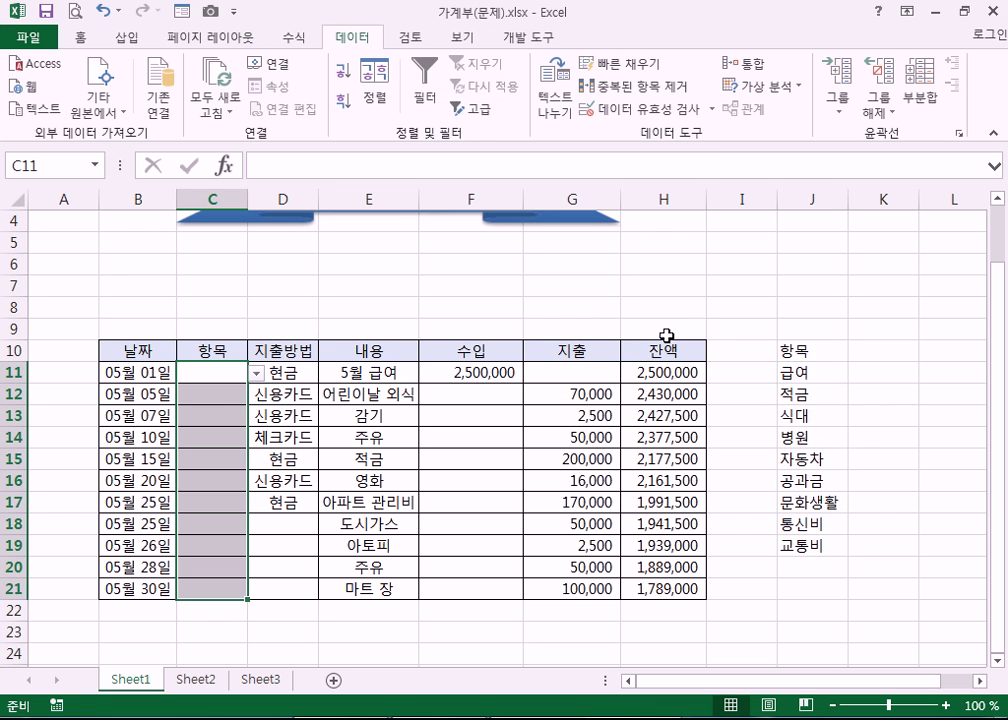
- Choose 급여 for C11, 식대 for C12 and 병원 for C13 from the 항목 dropdown list
left_click(200, 375)
left_click(257, 373)
left_click(203, 394)
left_click(203, 394)
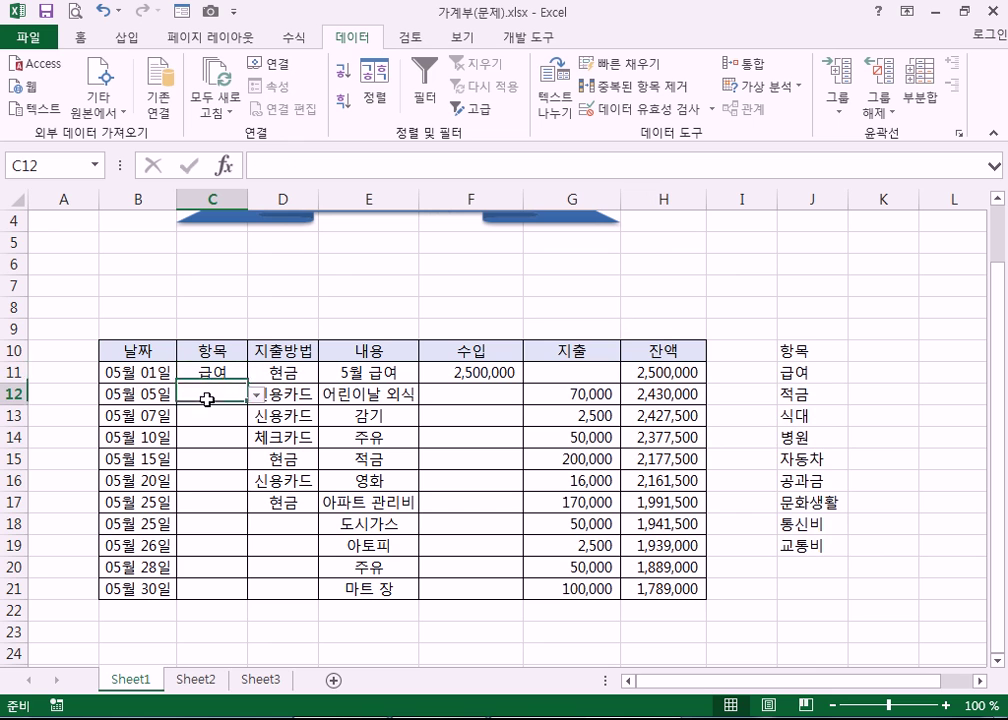
left_click(257, 395)
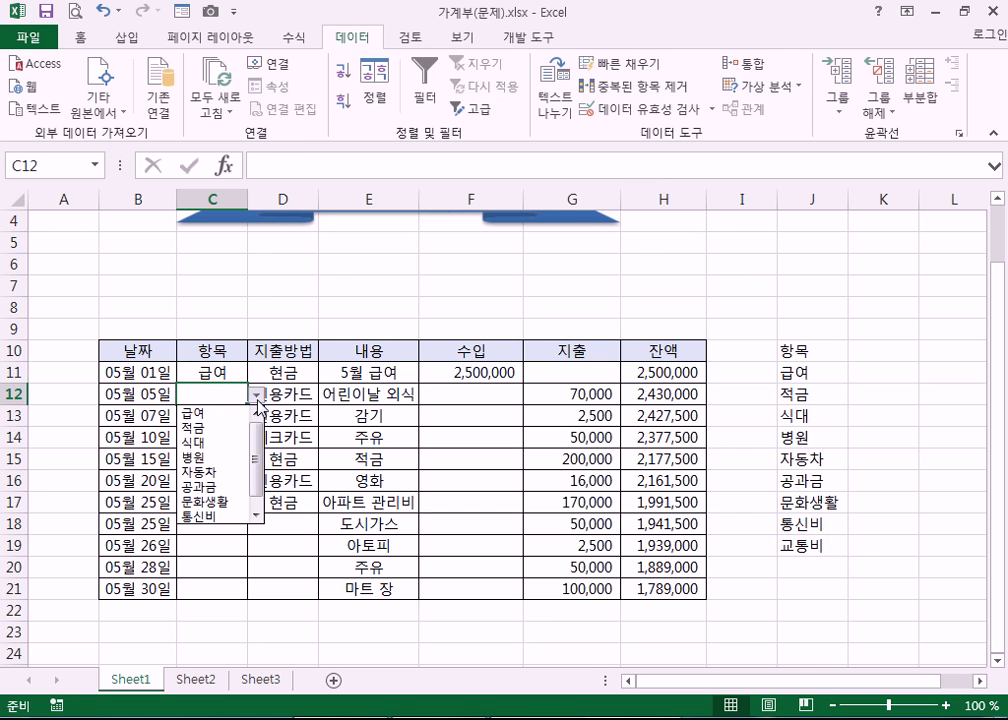
left_click(216, 441)
left_click(224, 412)
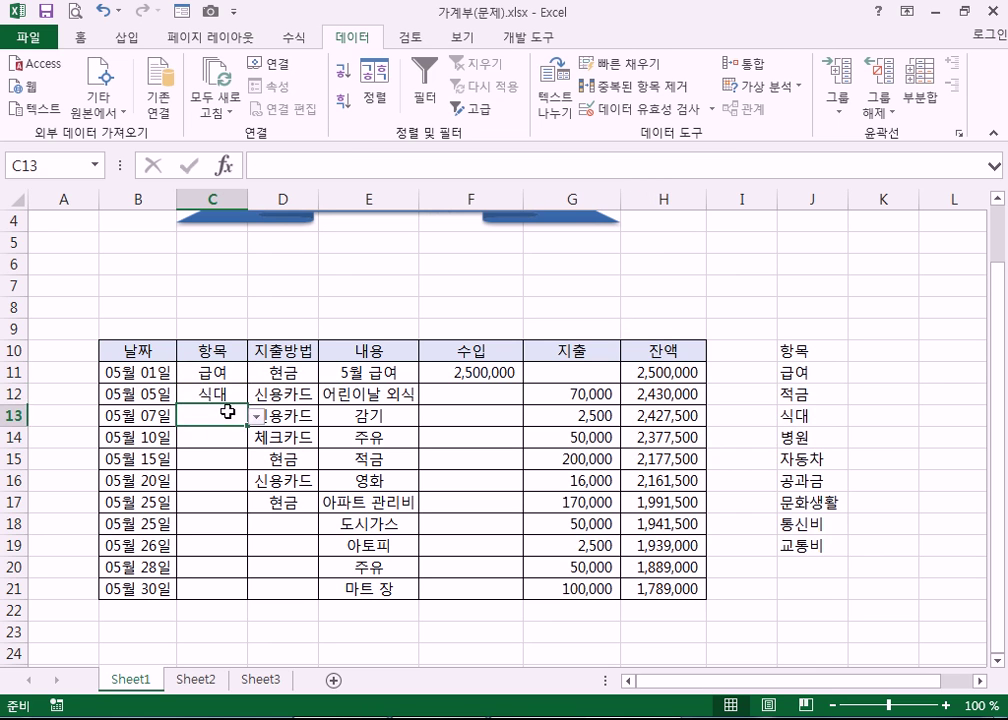
left_click(257, 416)
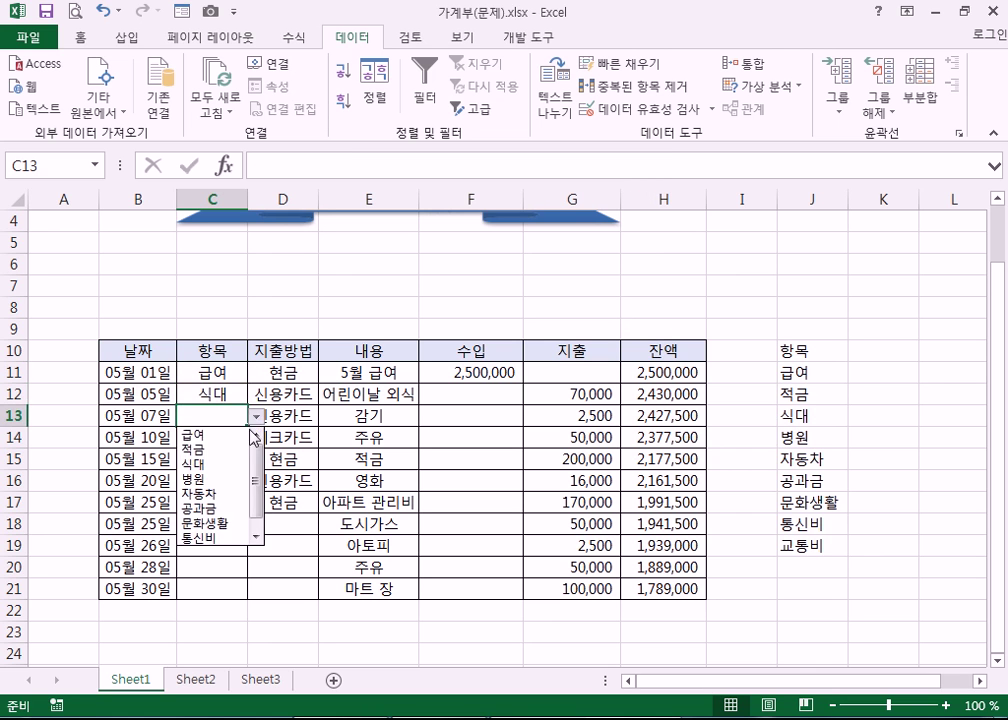
left_click(200, 479)
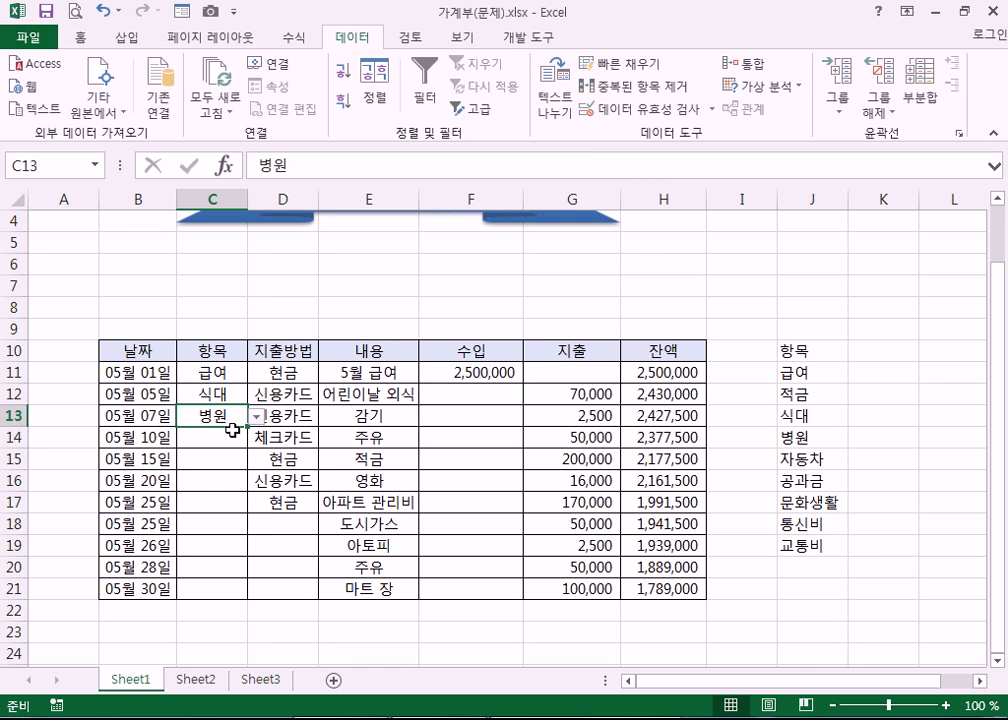
- Try to enter the unlisted text 잗홍 in the 항목 cell C14, and discard the entry
left_click(229, 441)
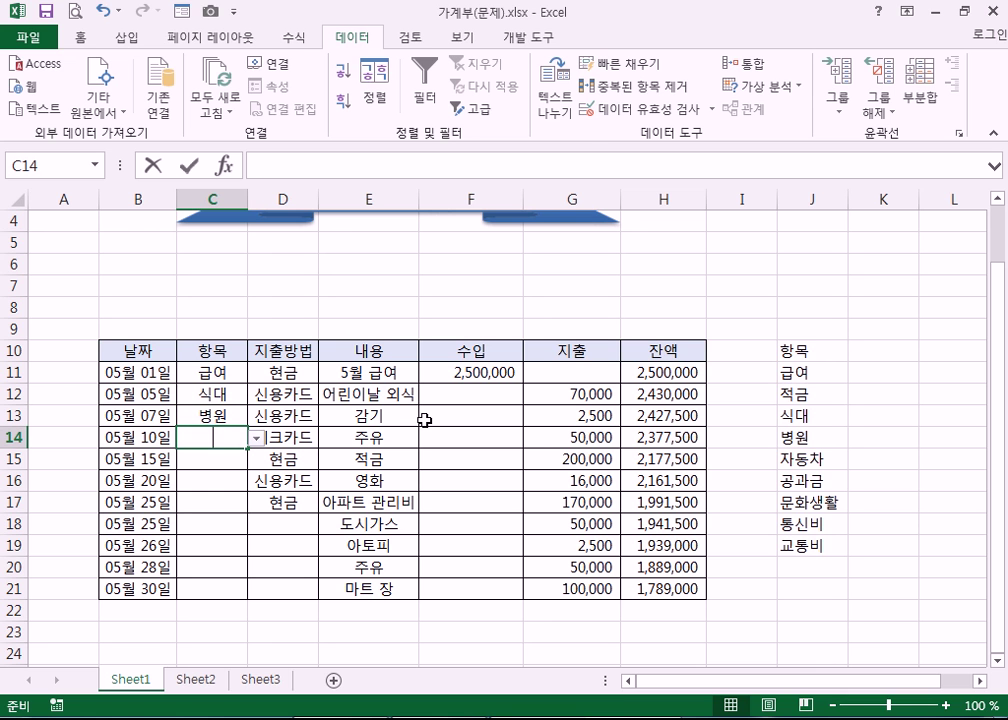
type("잗홍")
key("Return")
key("Escape")
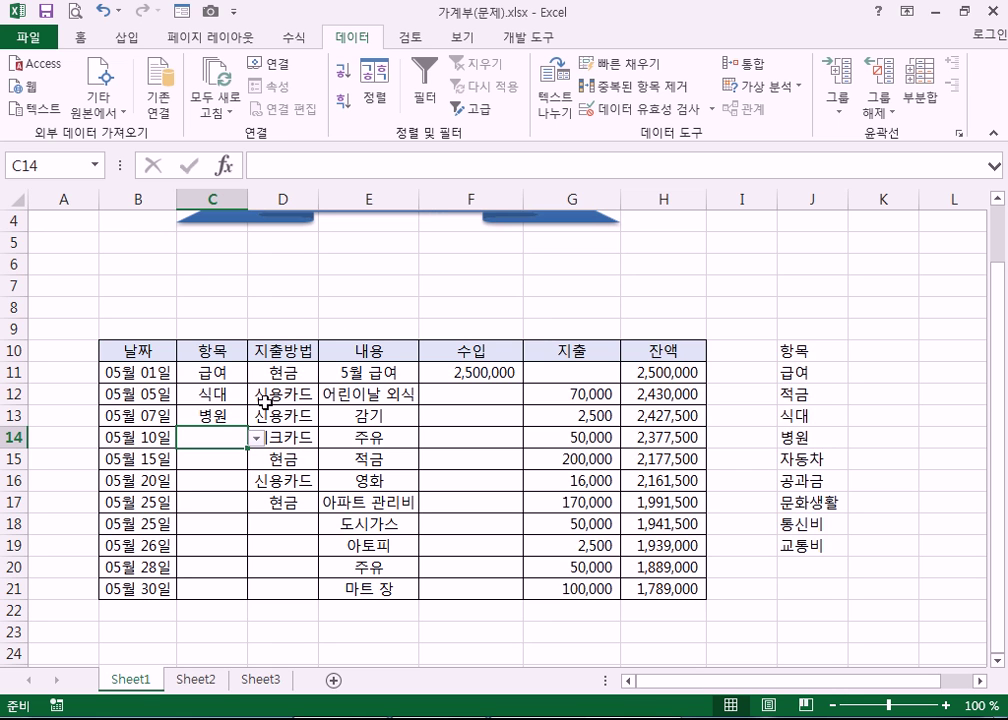
- Review the 항목 and 지출방법 columns of the 가계부 table on Sheet1
key("ctrl+Page_Down")
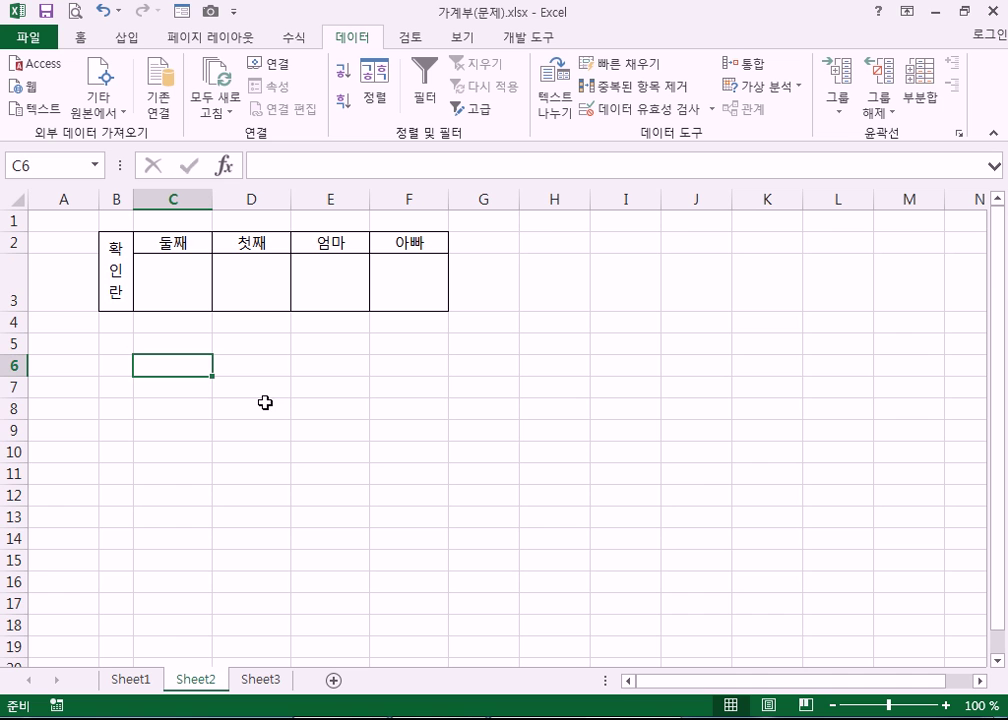
left_click(131, 680)
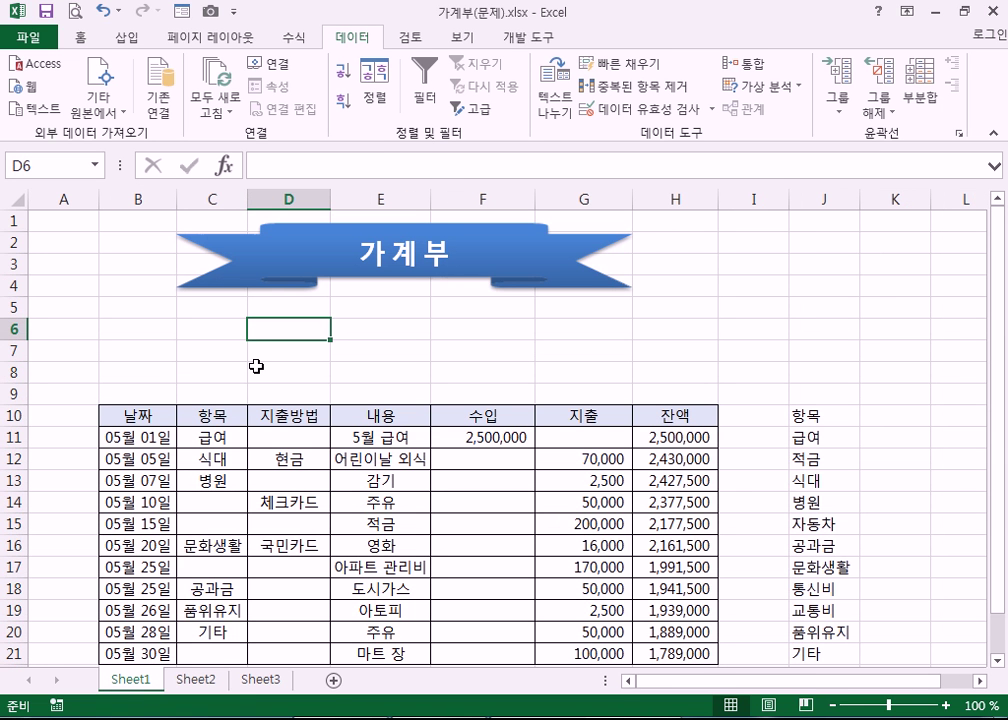
scroll(250, 382, "down", 1)
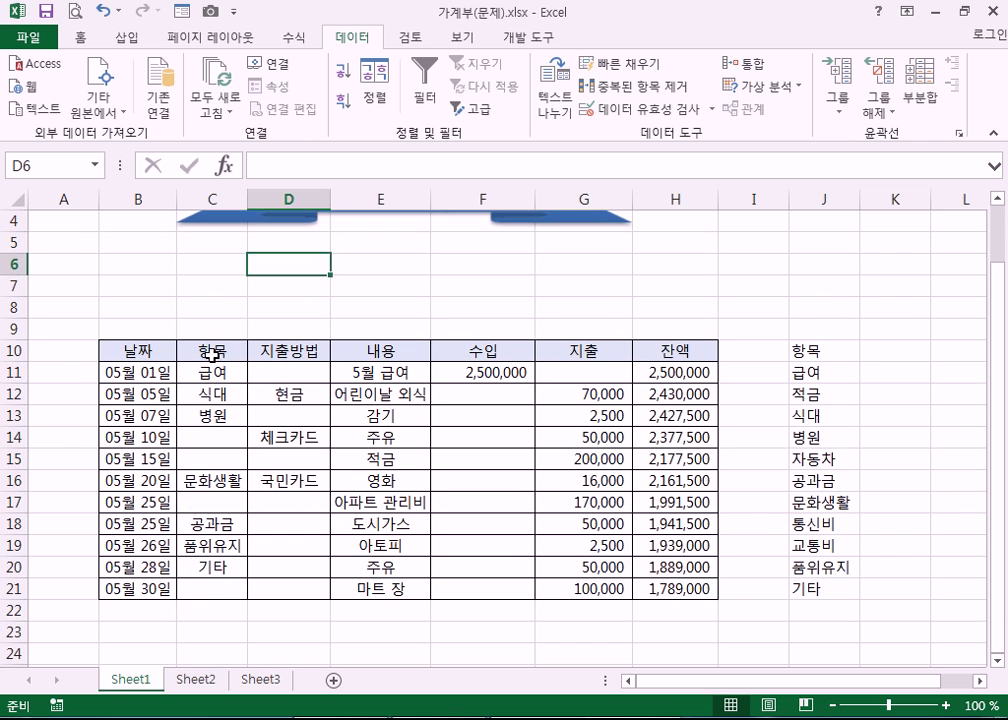
left_click(213, 352)
left_click_drag(210, 415, 212, 588)
left_click_drag(262, 372, 270, 596)
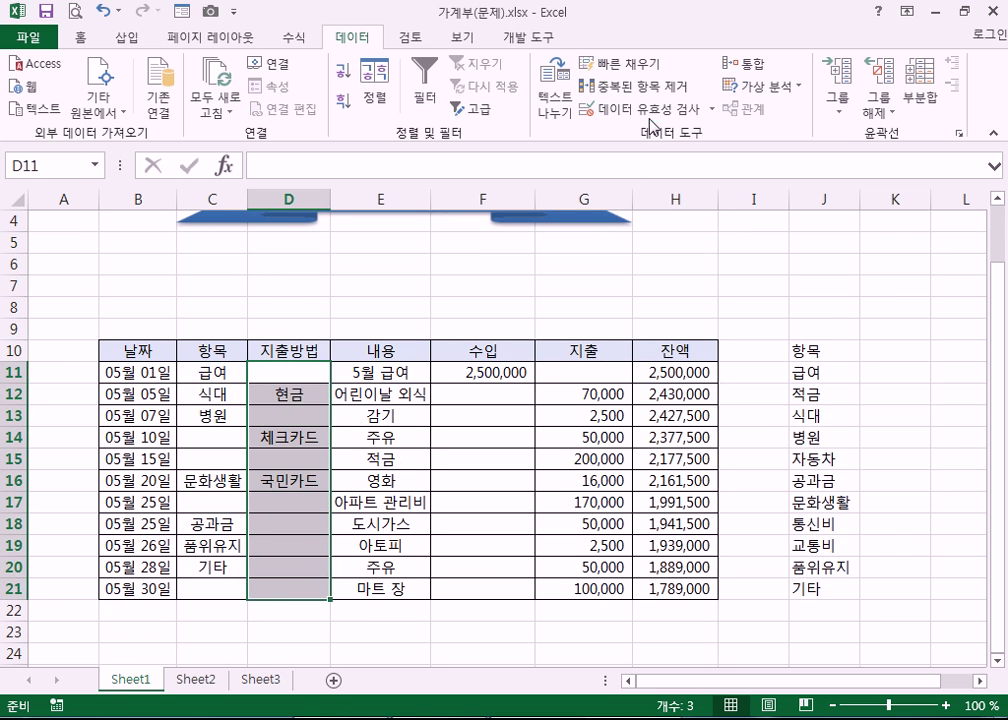
- Examine the empty area between the 가계부 banner and the ledger on Sheet1, and the 확인란 table B2:F3 on Sheet2
left_click(198, 262)
scroll(295, 292, "up", 1)
left_click_drag(450, 323, 645, 358)
left_click(513, 346)
left_click(195, 680)
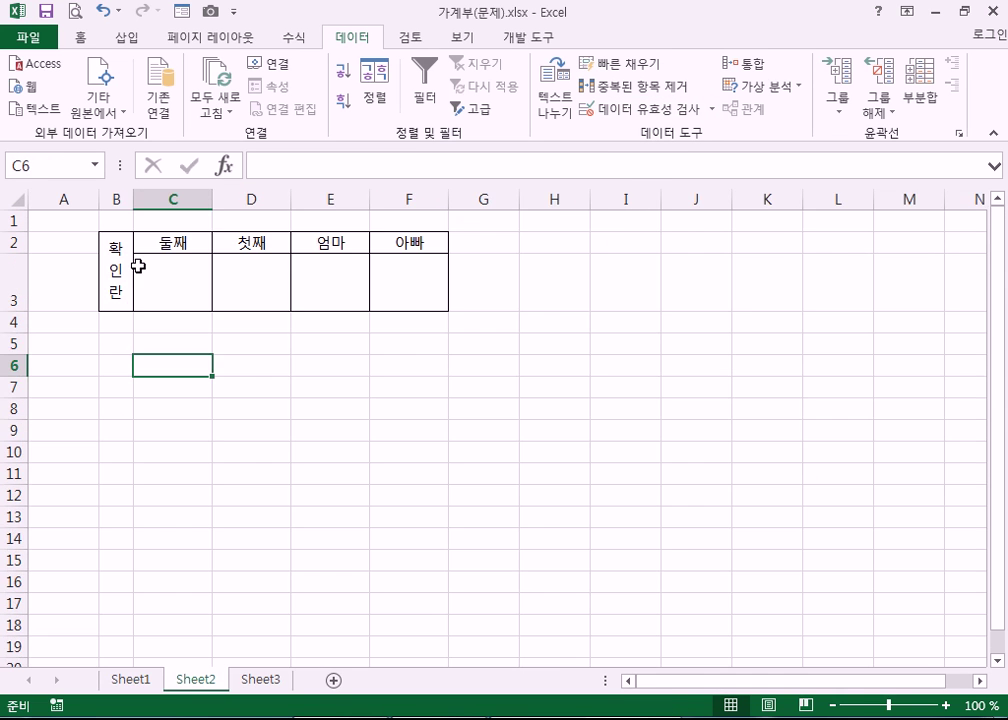
left_click_drag(126, 252, 387, 281)
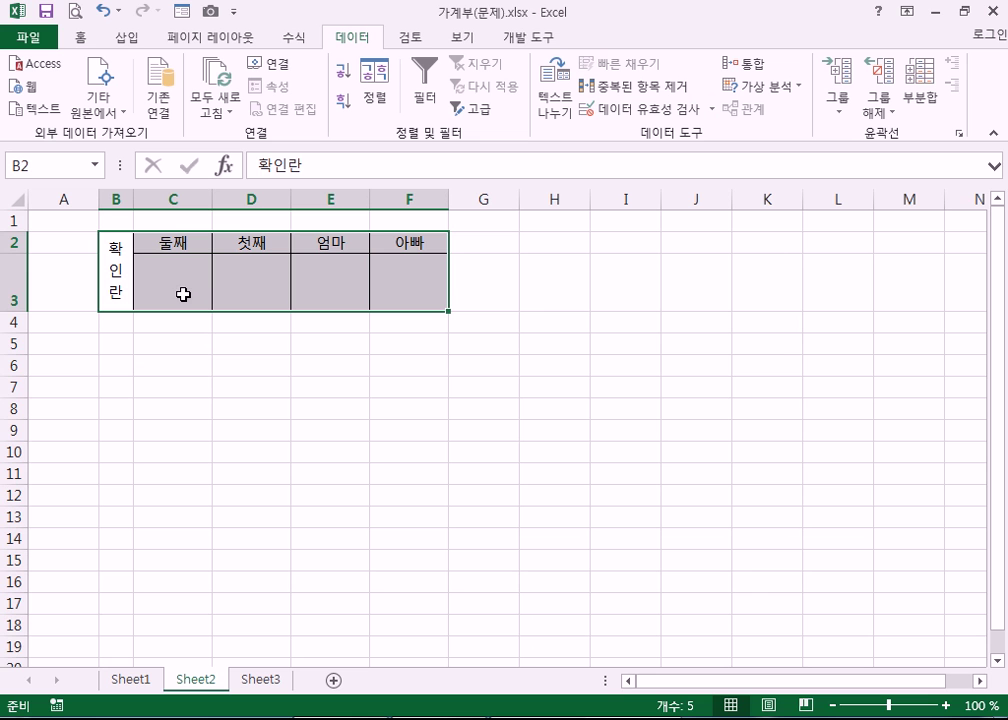
left_click(157, 344)
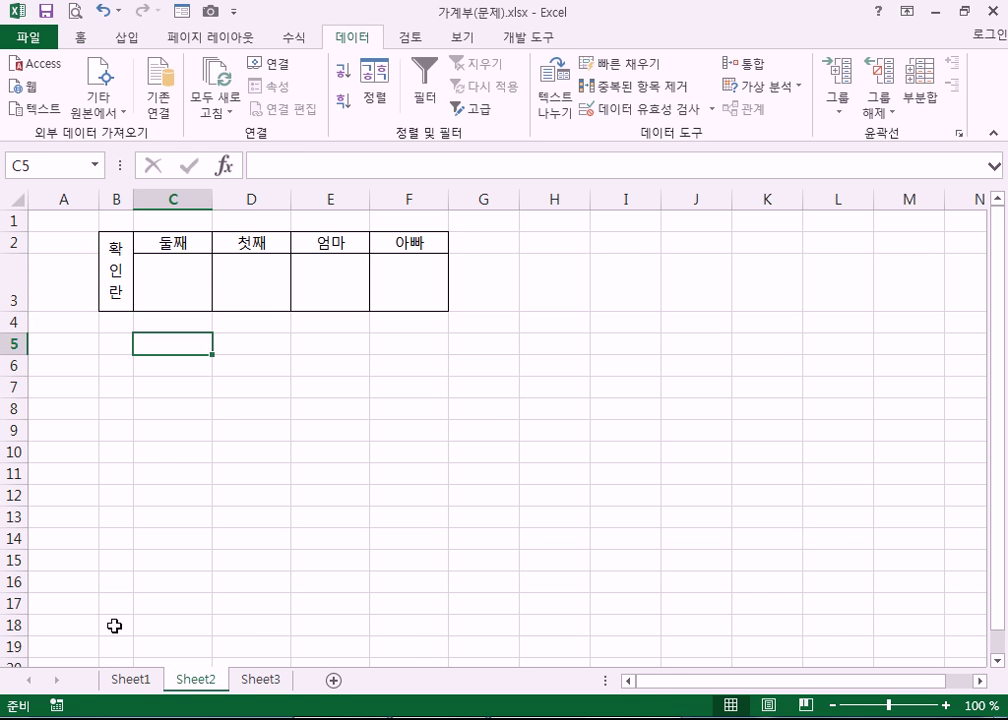
left_click(131, 681)
left_click_drag(380, 308, 659, 378)
left_click(322, 333)
- Try to copy the 확인란 table B2:F3 from Sheet2 to cell D6 on Sheet1, and undo the paste
left_click(198, 681)
left_click_drag(123, 253, 400, 288)
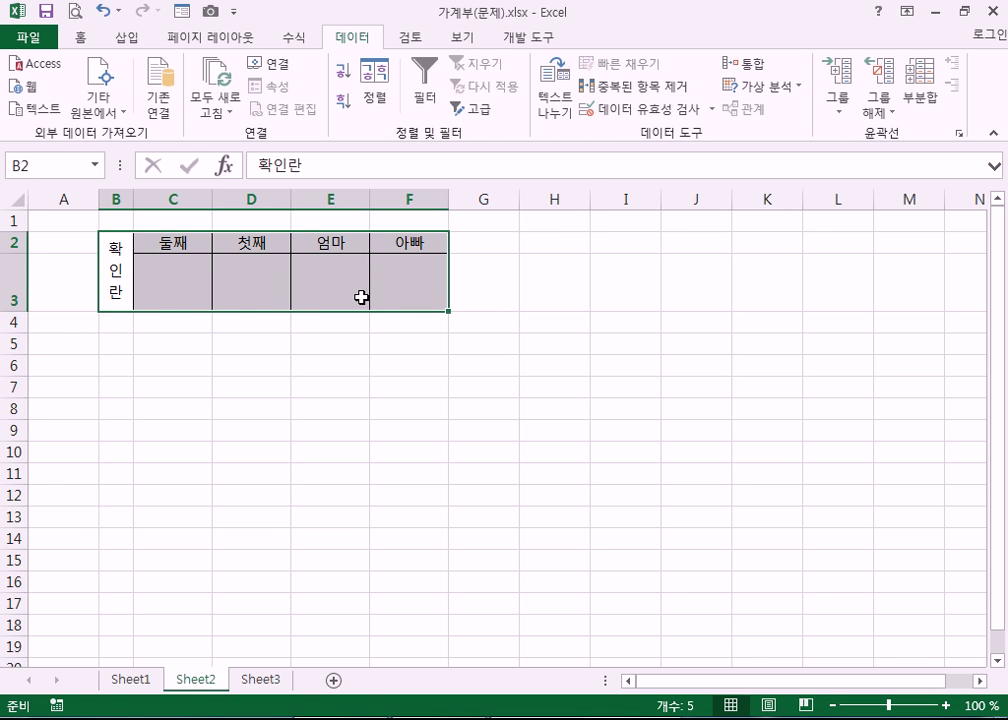
key("ctrl+c")
left_click(158, 681)
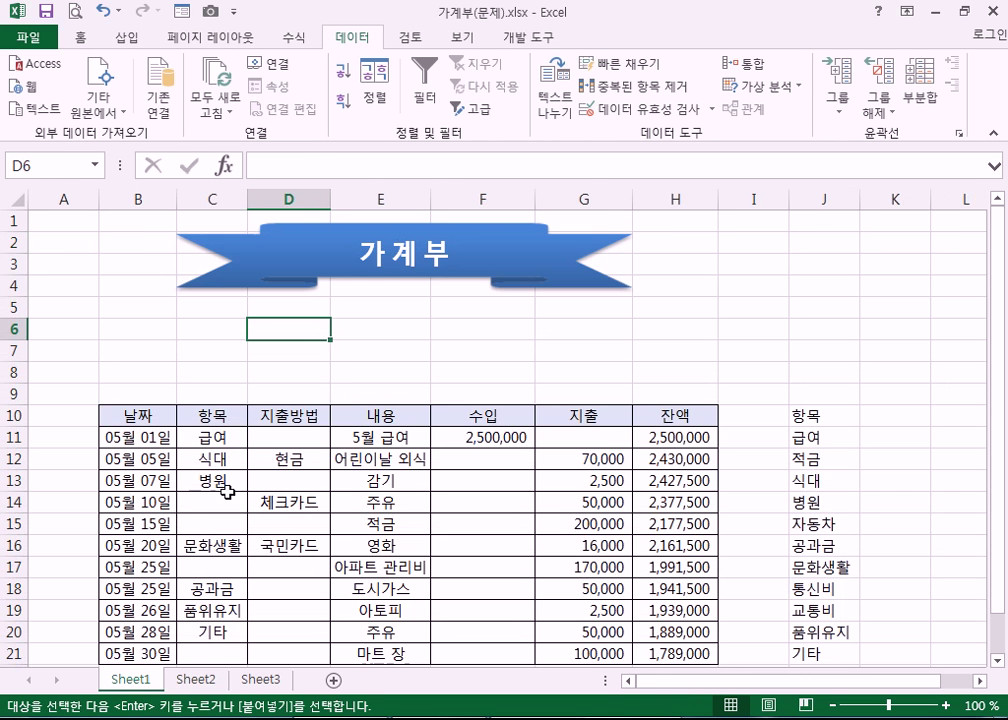
key("ctrl+v")
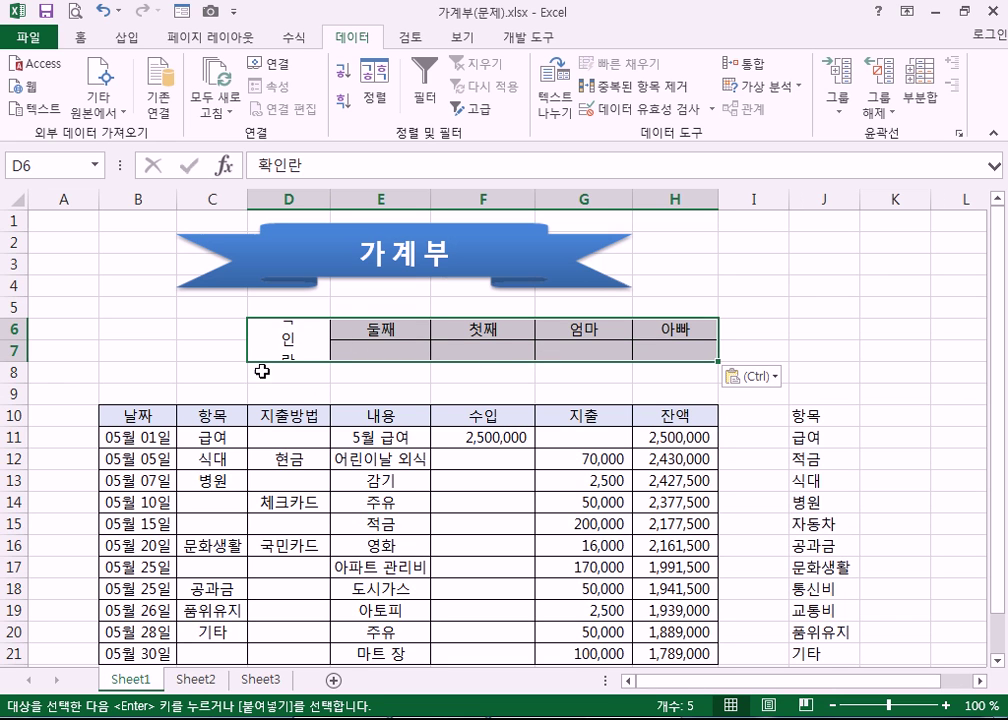
key("ctrl+z")
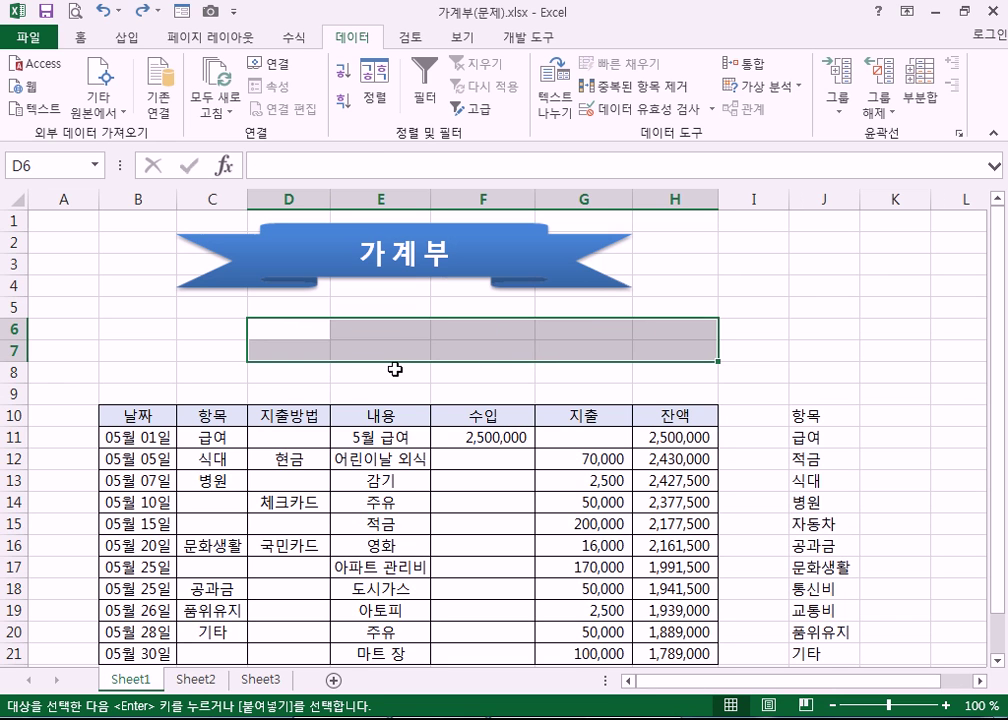
left_click(301, 334)
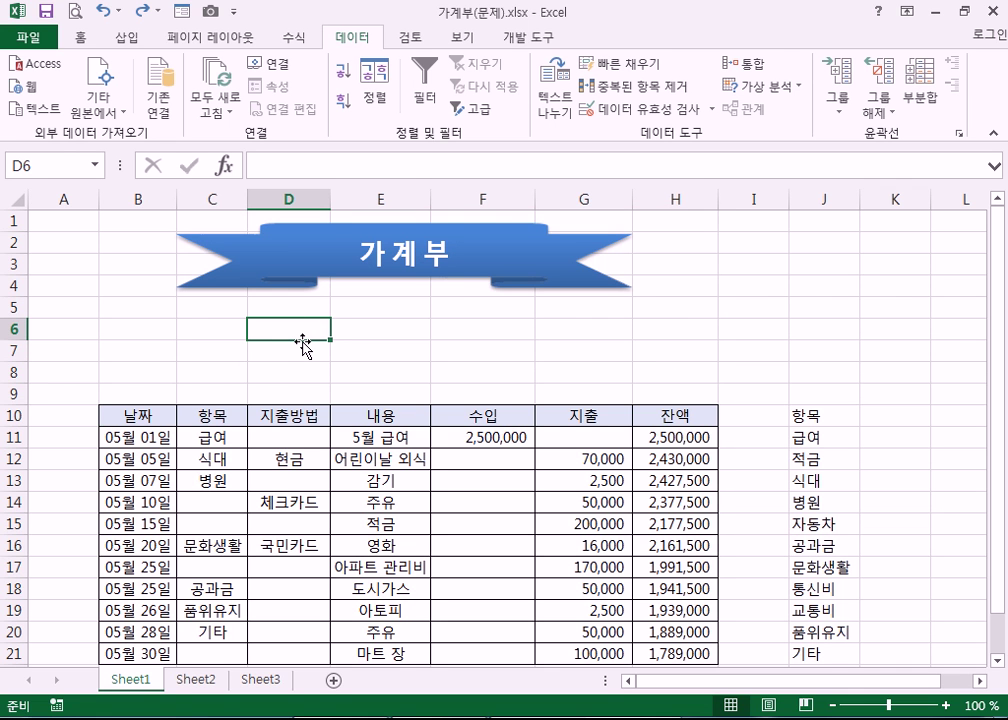
- Compare the 확인란 table on Sheet2 with the empty space below the 가계부 banner on Sheet1
left_click(196, 680)
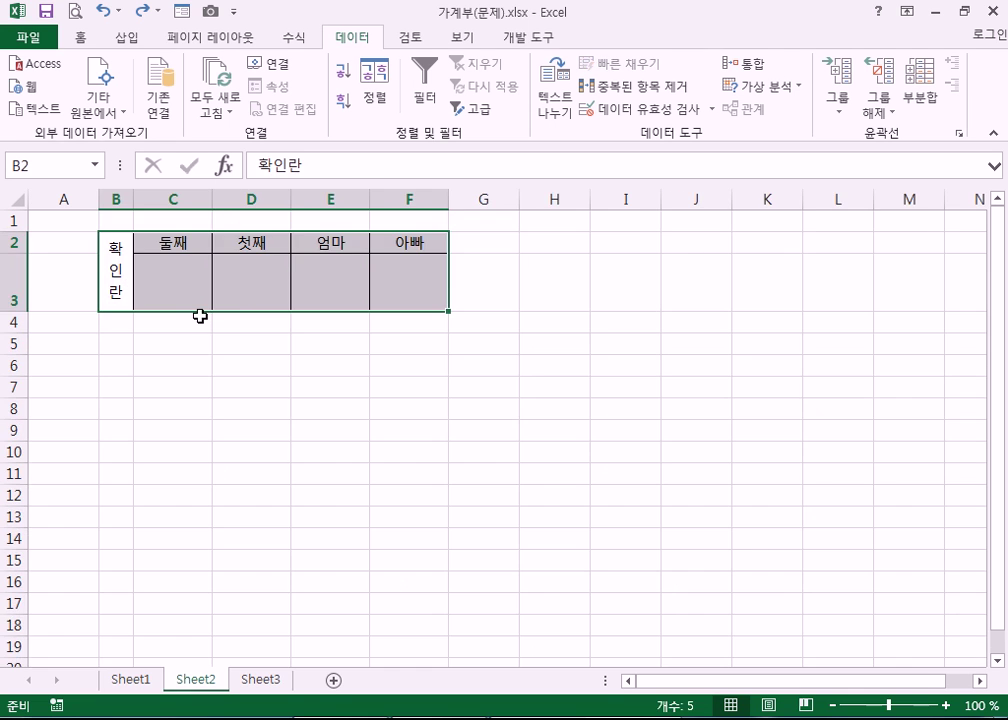
left_click(140, 337)
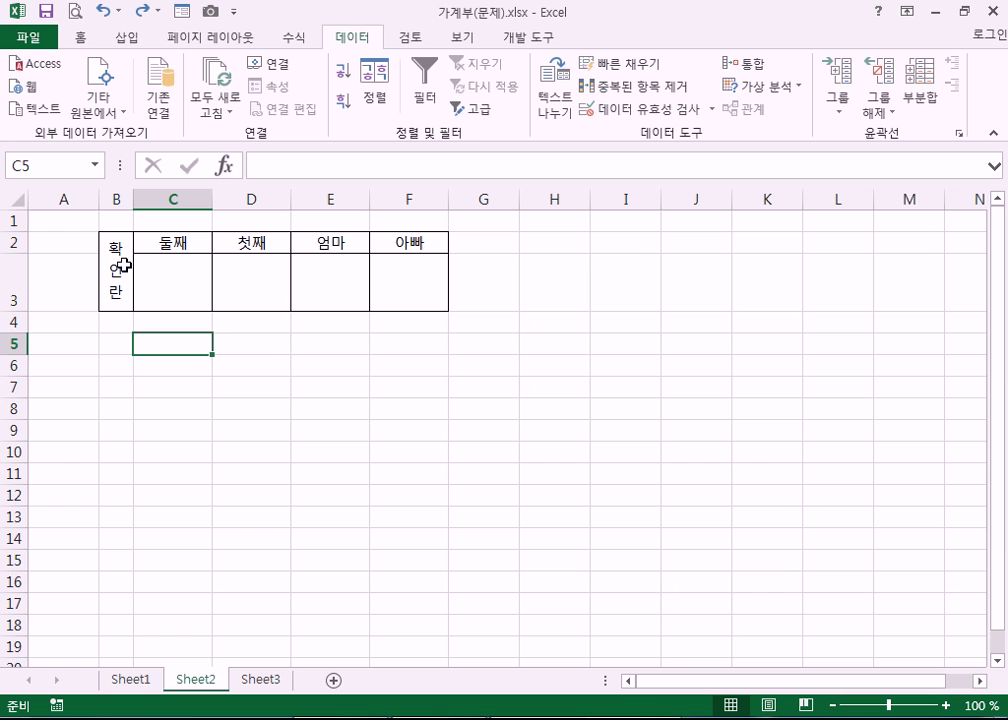
left_click(133, 681)
left_click_drag(338, 310, 637, 385)
left_click(509, 345)
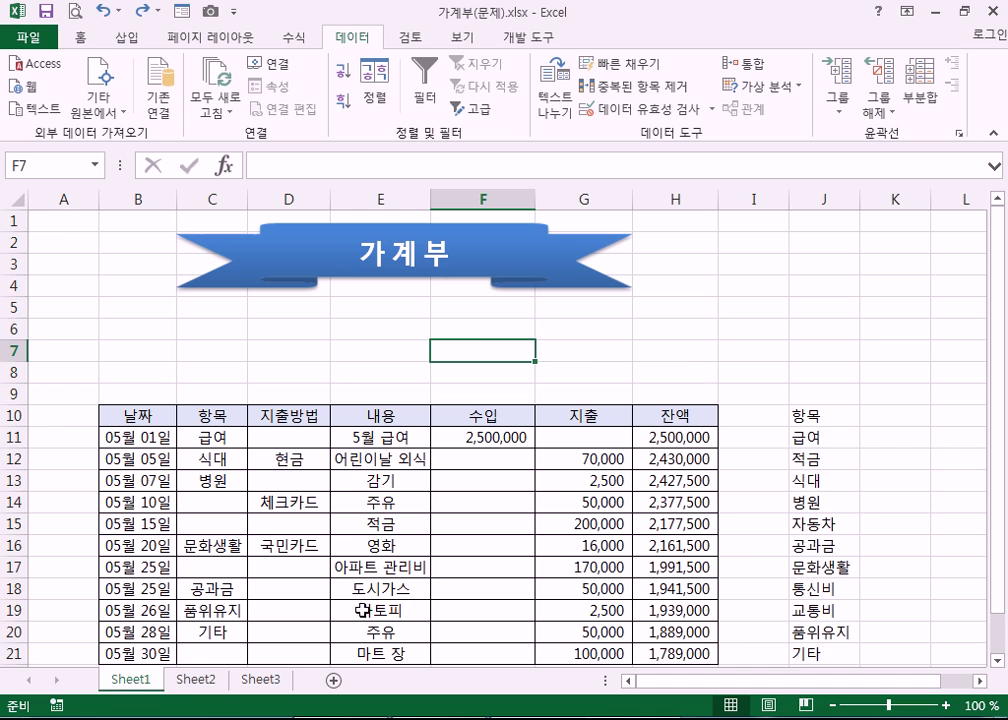
left_click(189, 681)
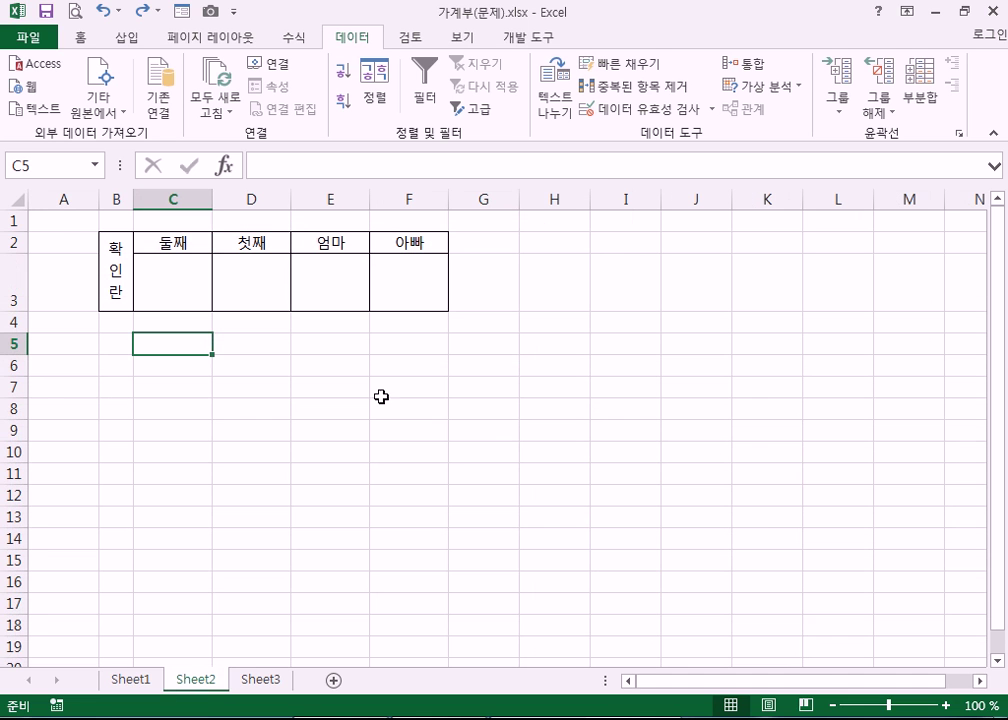
- Capture the 확인란 table B2:F3 with 카메라, place the linked picture near cell I7 on Sheet2, and delete it
left_click_drag(108, 254, 387, 270)
left_click_drag(108, 258, 387, 270)
left_click(212, 12)
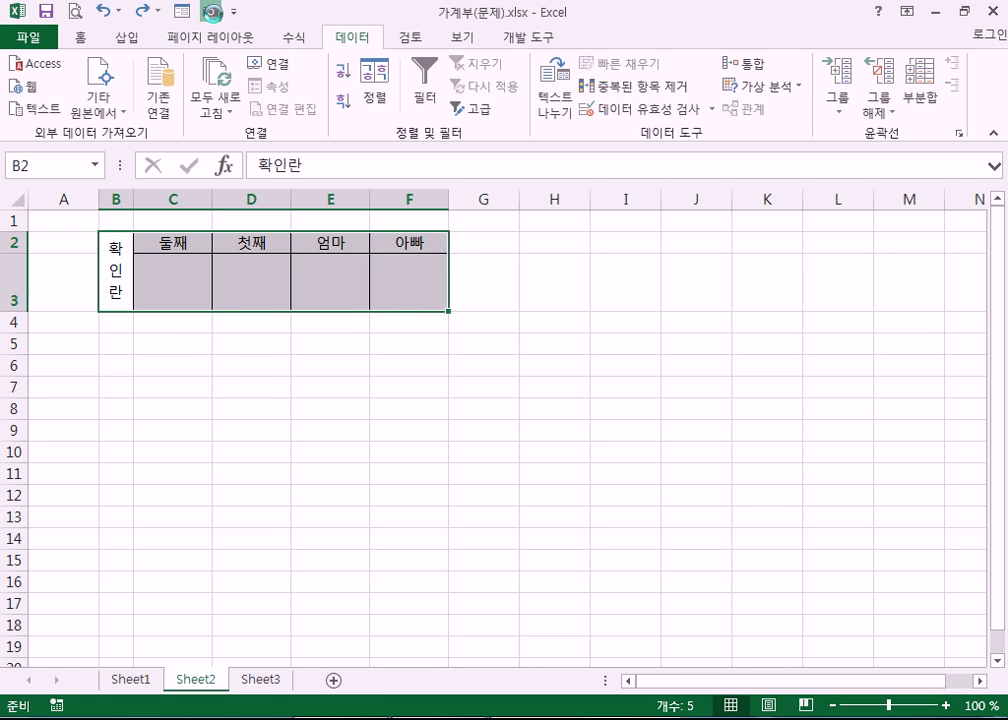
left_click(602, 383)
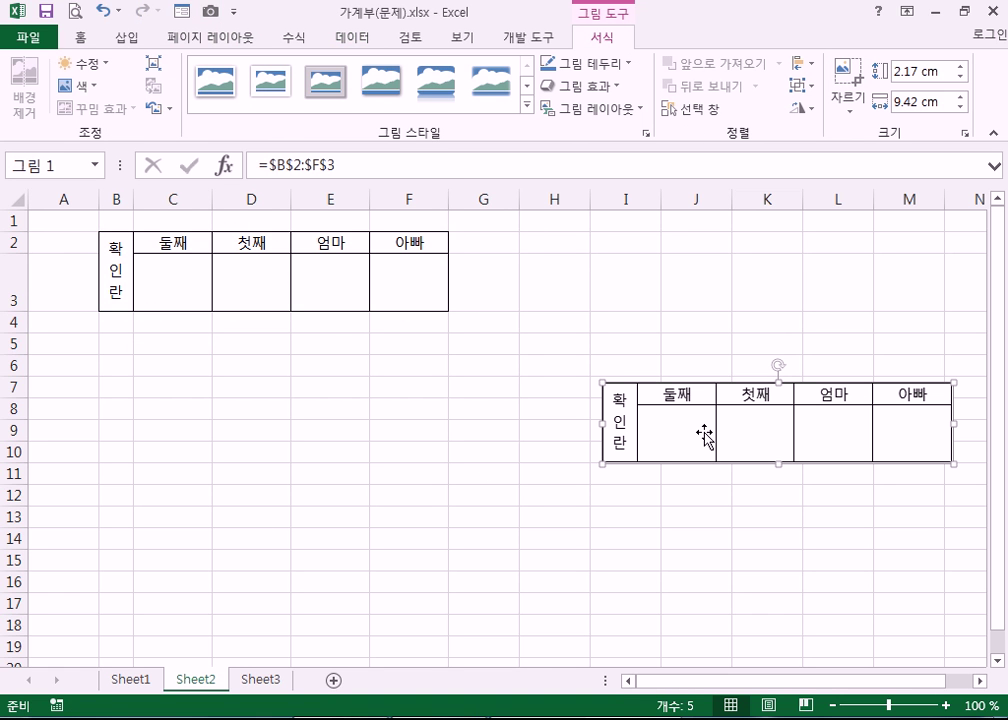
key("Delete")
left_click(378, 416)
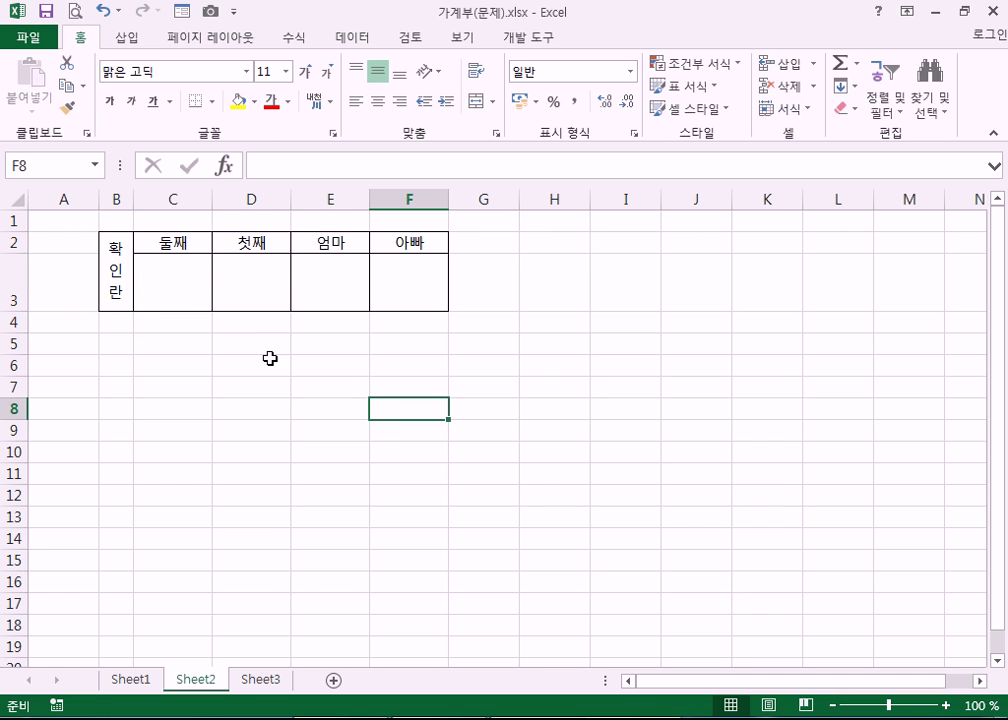
- Remove the 카메라 command from the Quick Access Toolbar
left_click(234, 12)
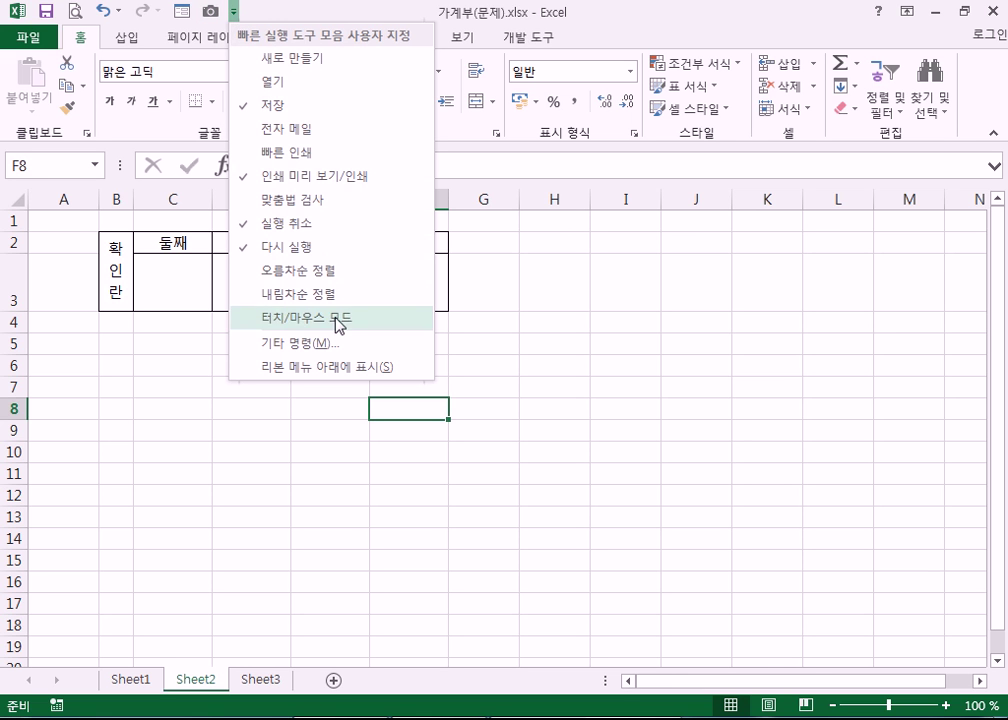
left_click(330, 346)
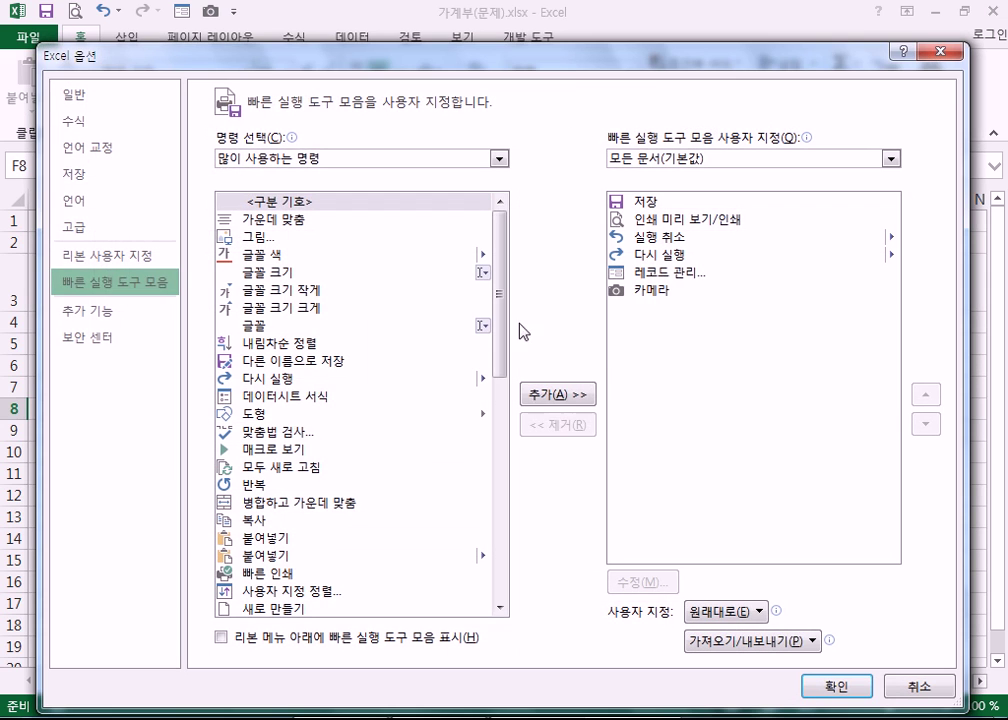
left_click(640, 291)
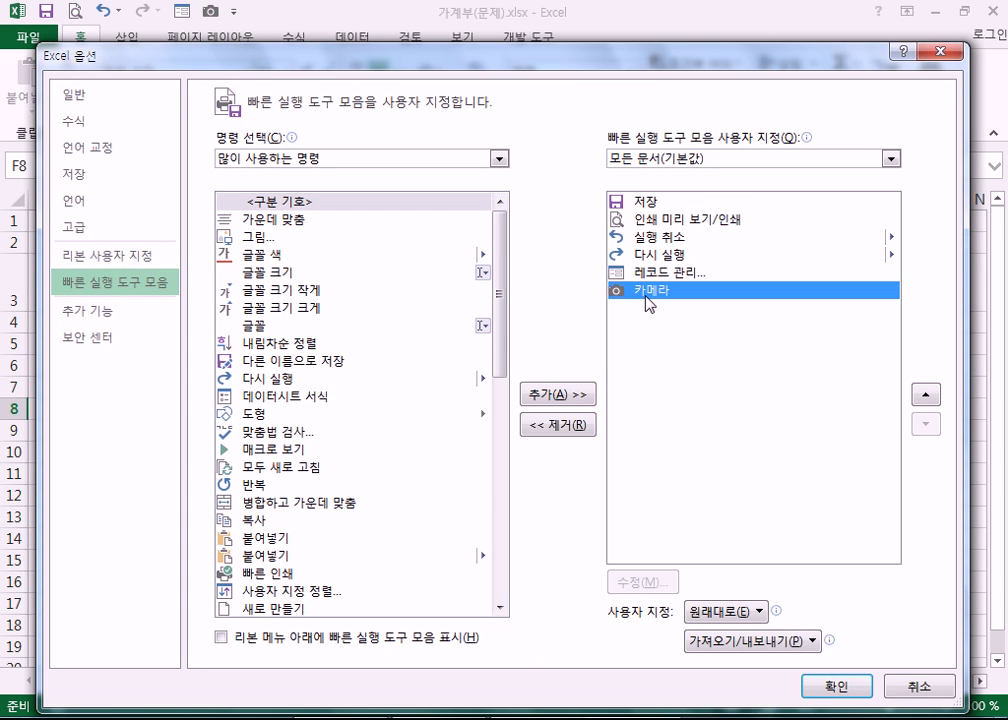
left_click(566, 426)
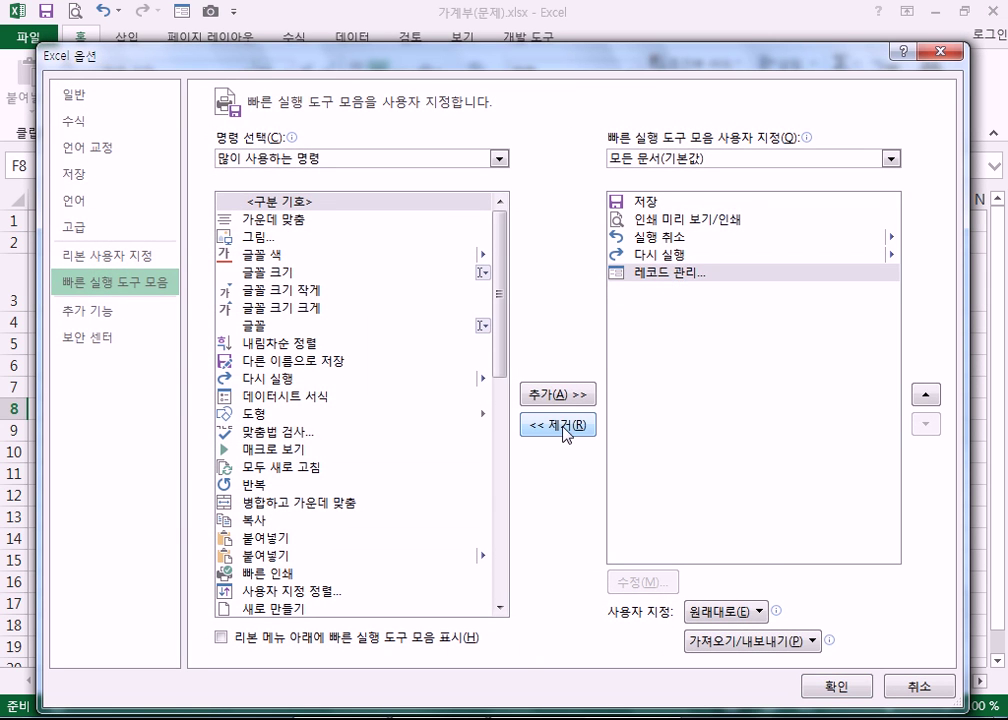
left_click(834, 687)
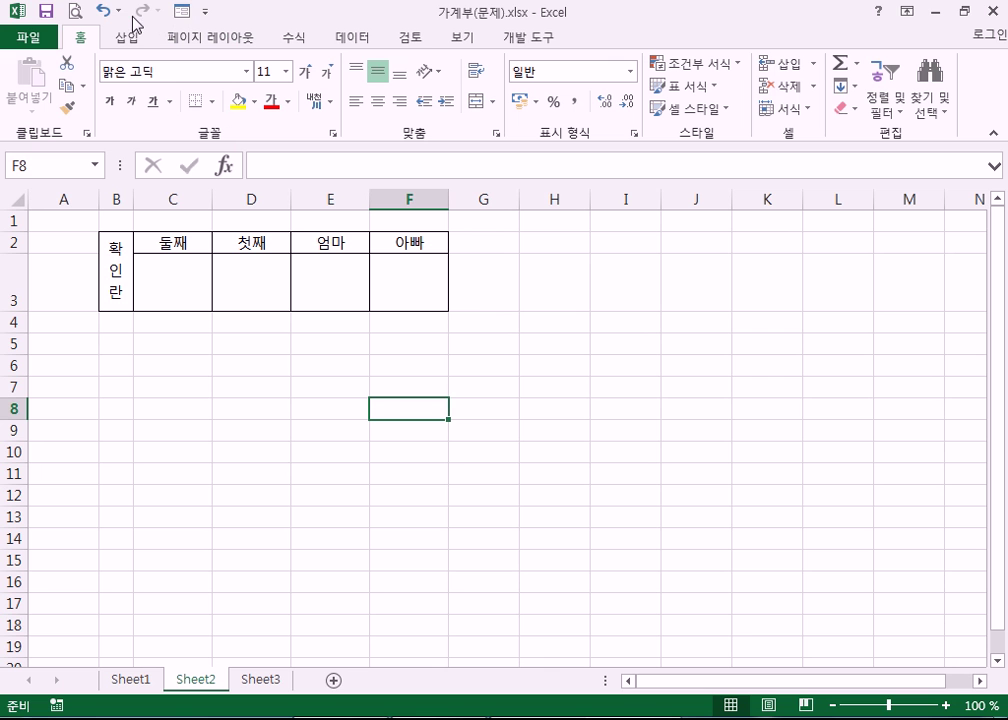
- Add the 카메라 command from the 모든 명령 set to the Quick Access Toolbar
left_click(206, 15)
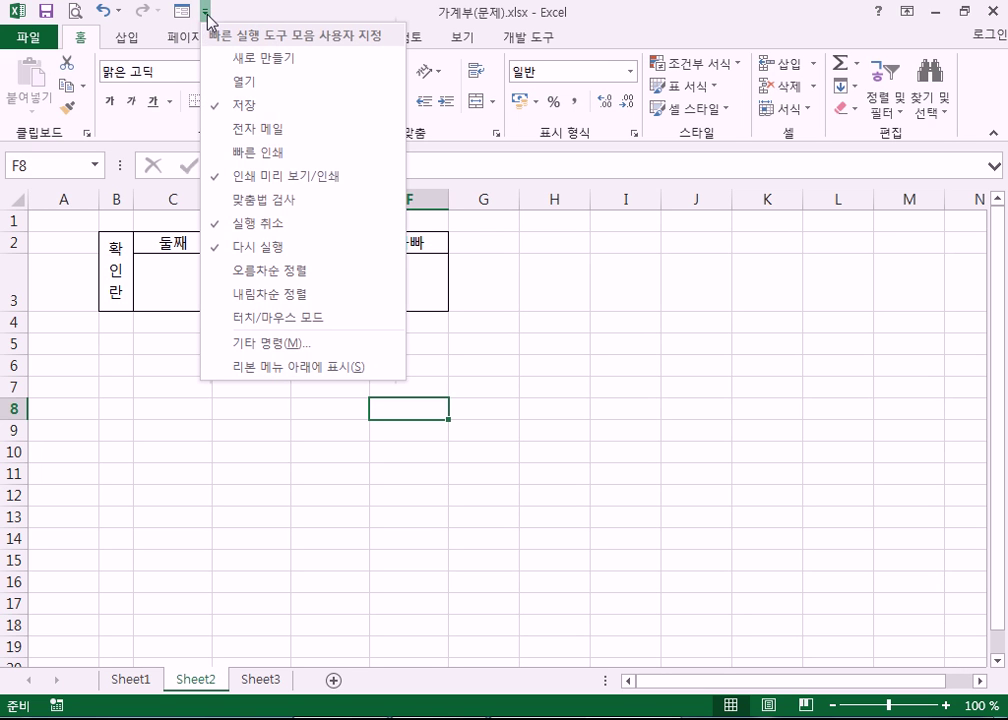
left_click(281, 344)
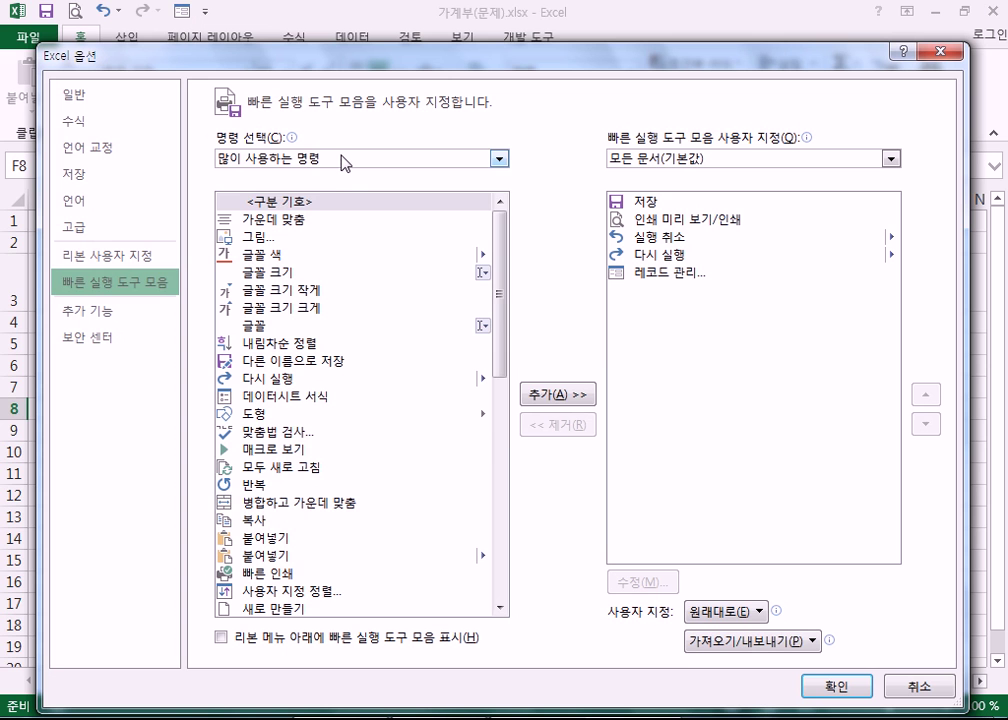
left_click(340, 160)
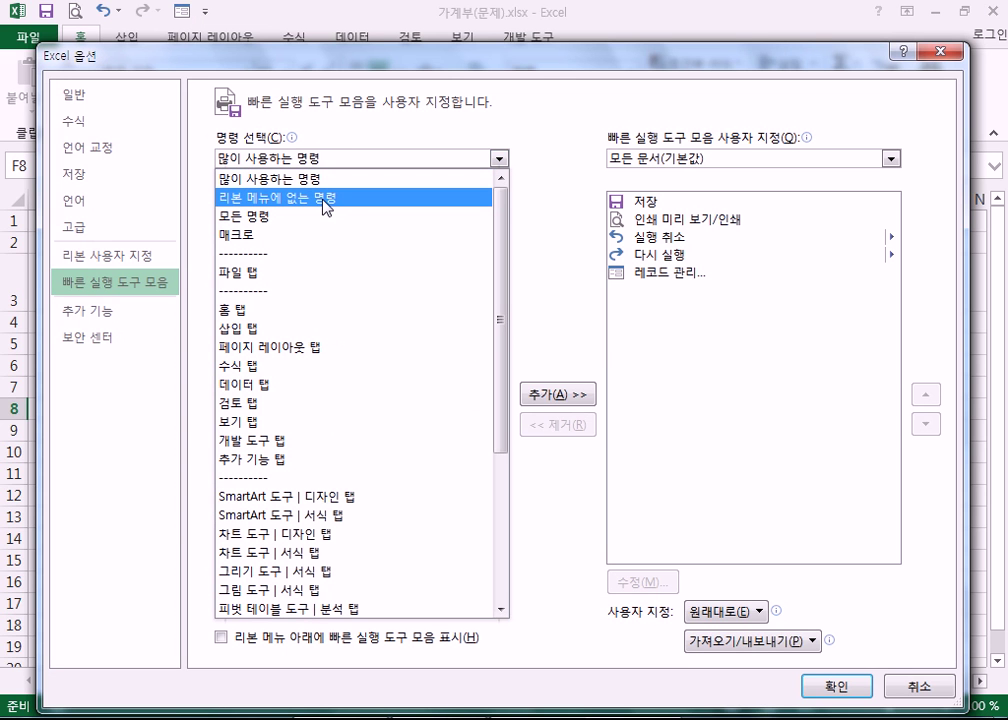
left_click(325, 206)
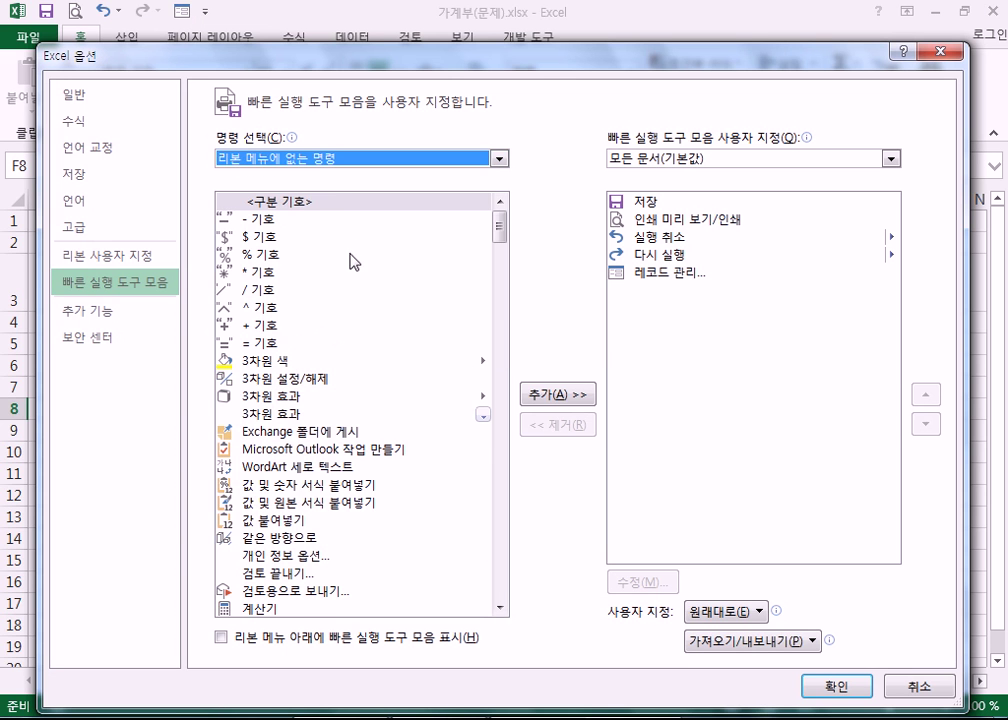
left_click(321, 166)
left_click(287, 224)
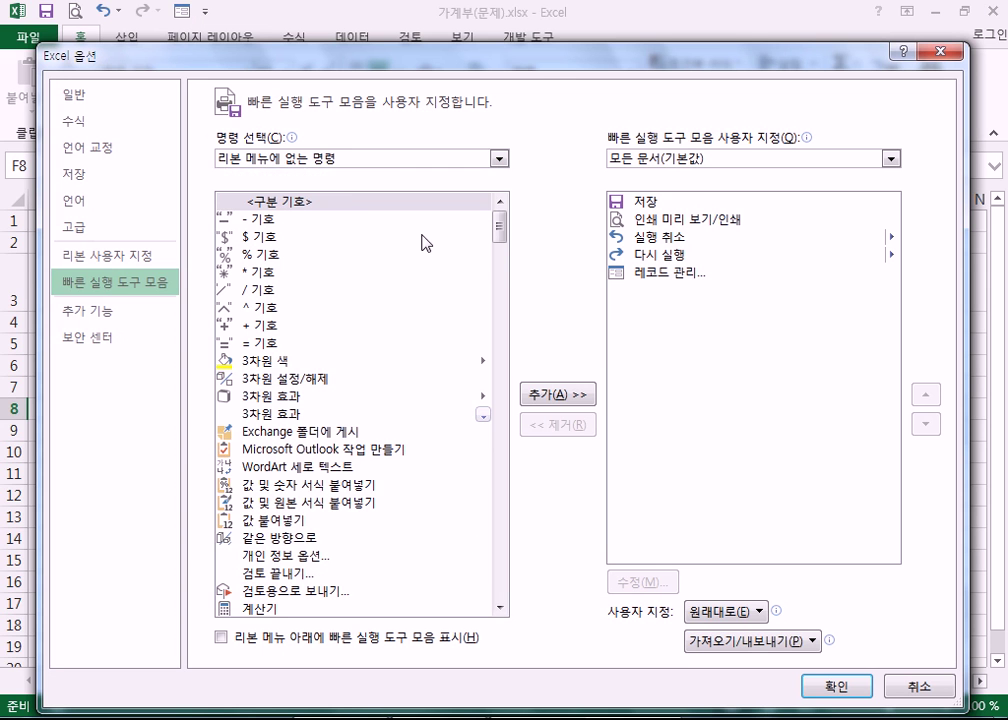
left_click_drag(501, 220, 522, 533)
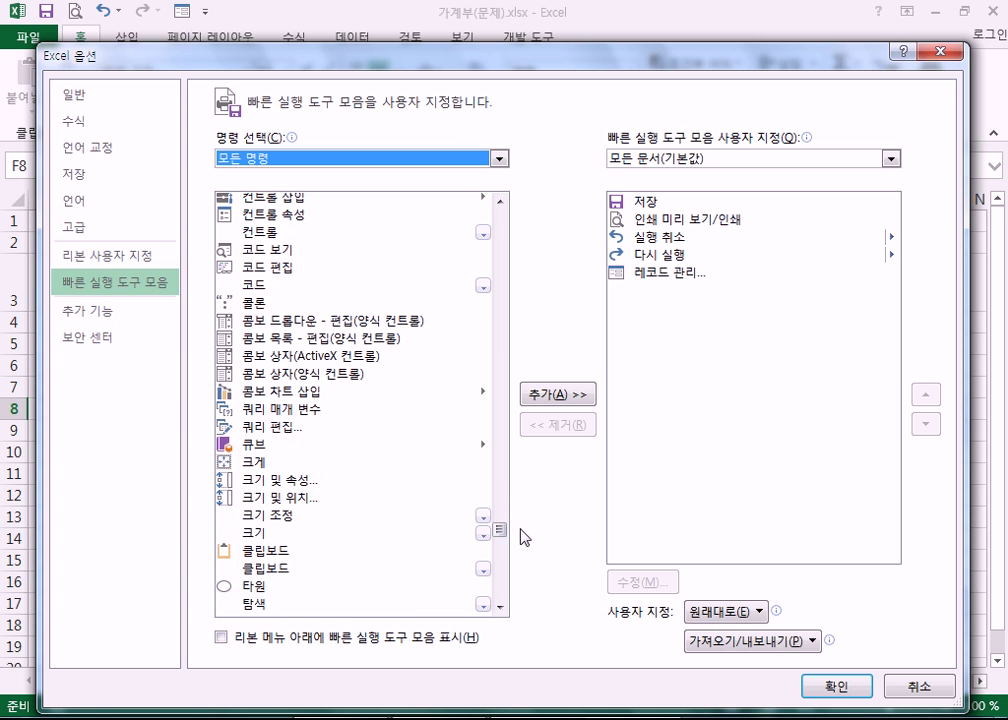
scroll(272, 243, "up", 1)
scroll(285, 248, "up", 1)
left_click(306, 257)
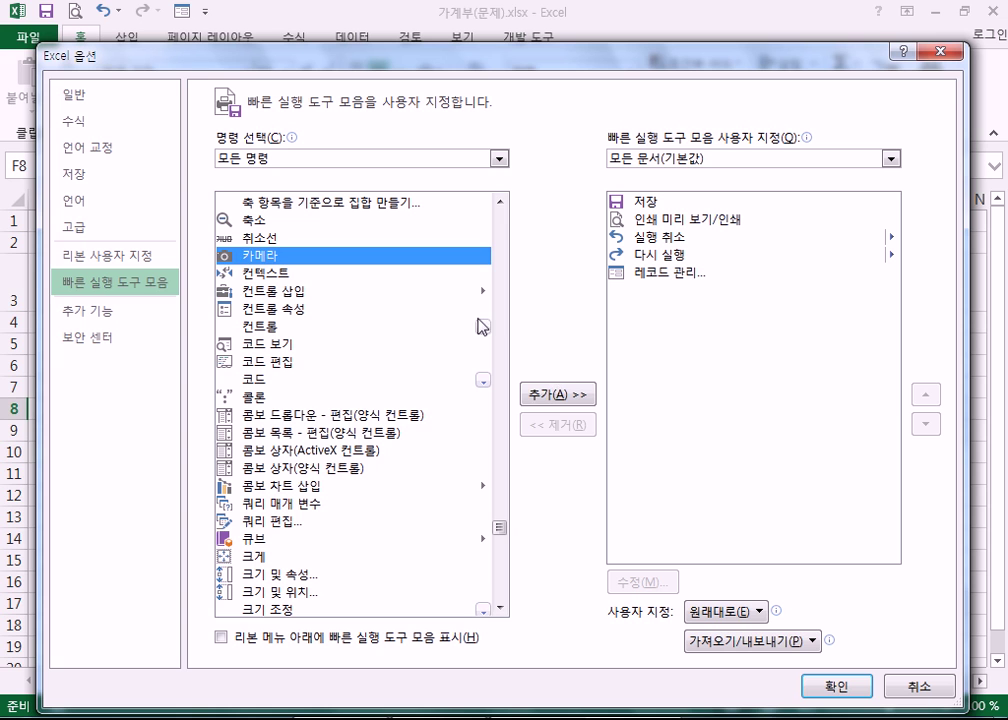
left_click(557, 395)
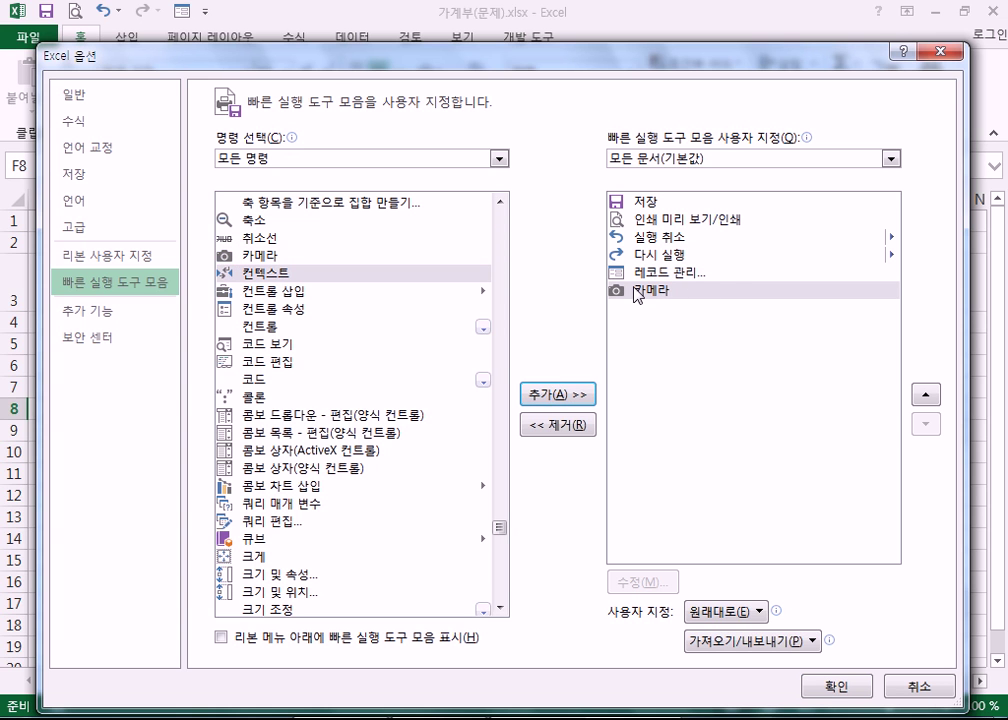
left_click(826, 690)
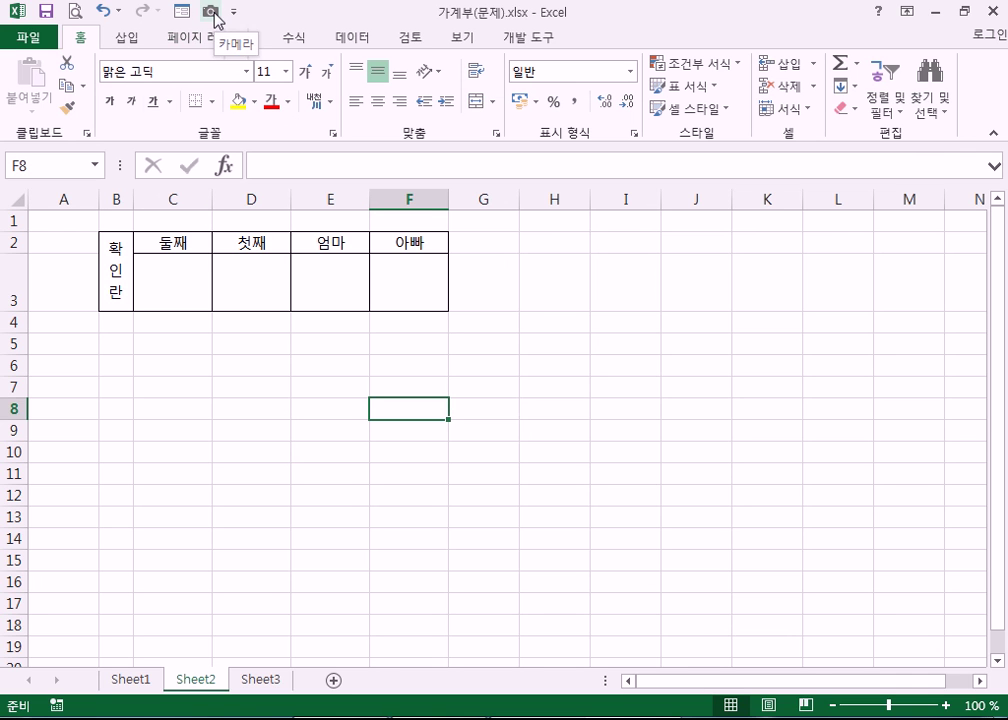
- Capture the 확인란 table B2:F3 on Sheet2 with 카메라 and place the linked picture below the 가계부 banner on Sheet1
left_click_drag(117, 252, 396, 265)
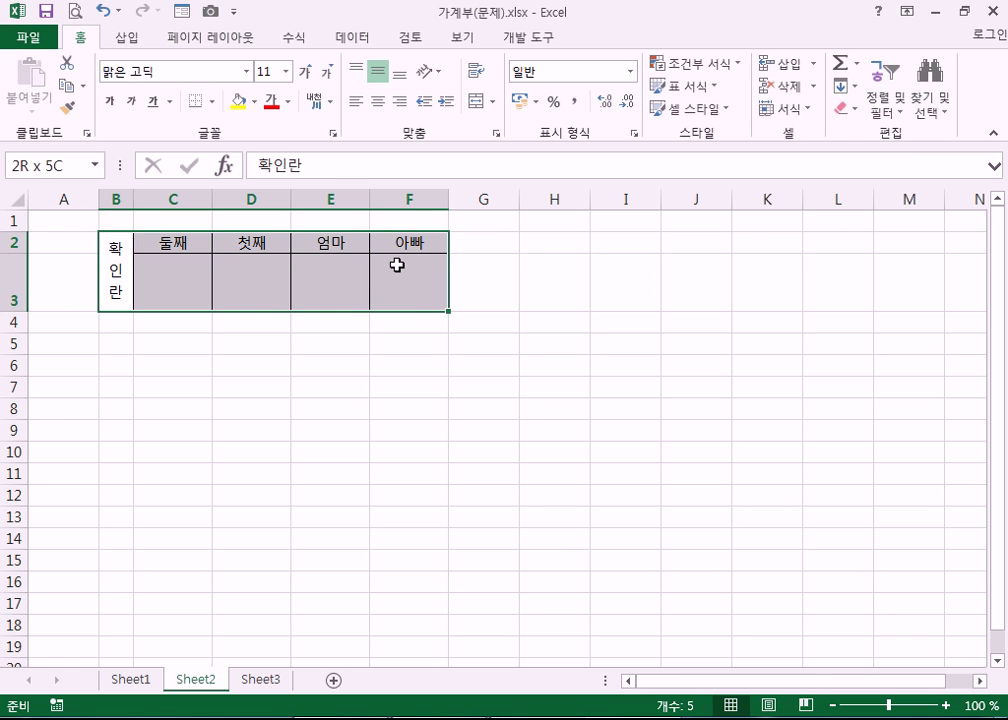
left_click_drag(115, 252, 403, 265)
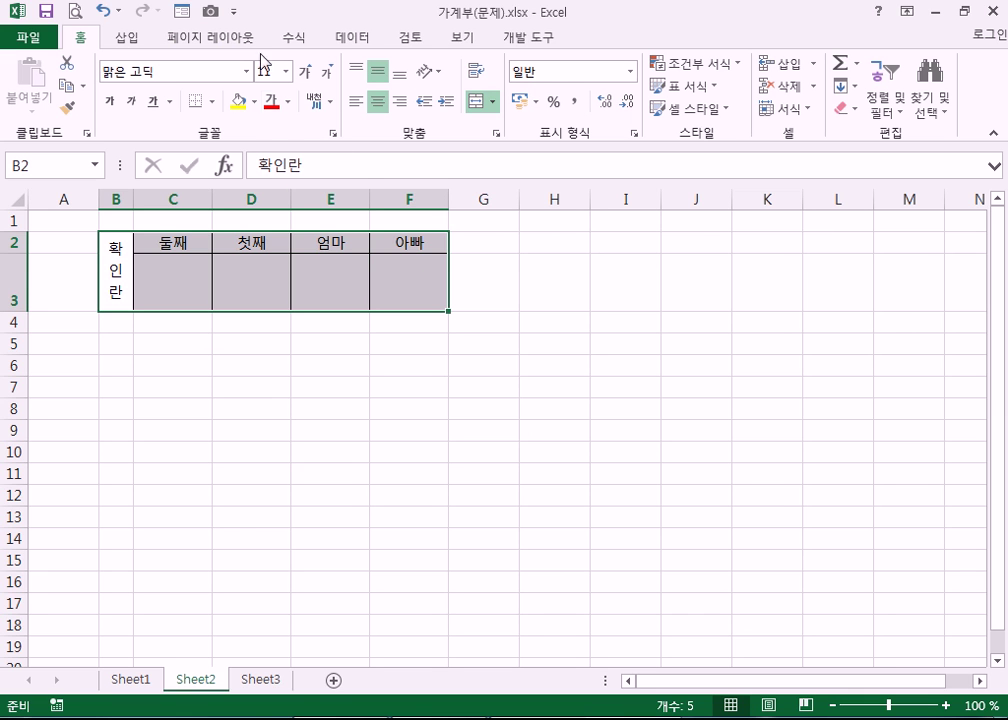
left_click(211, 13)
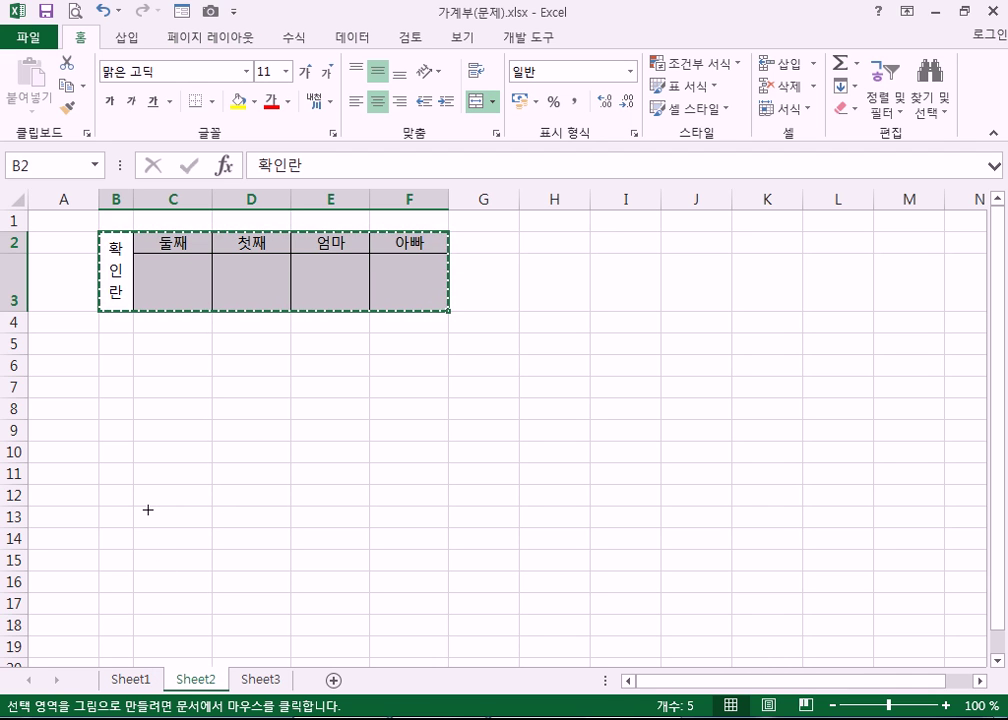
left_click(132, 683)
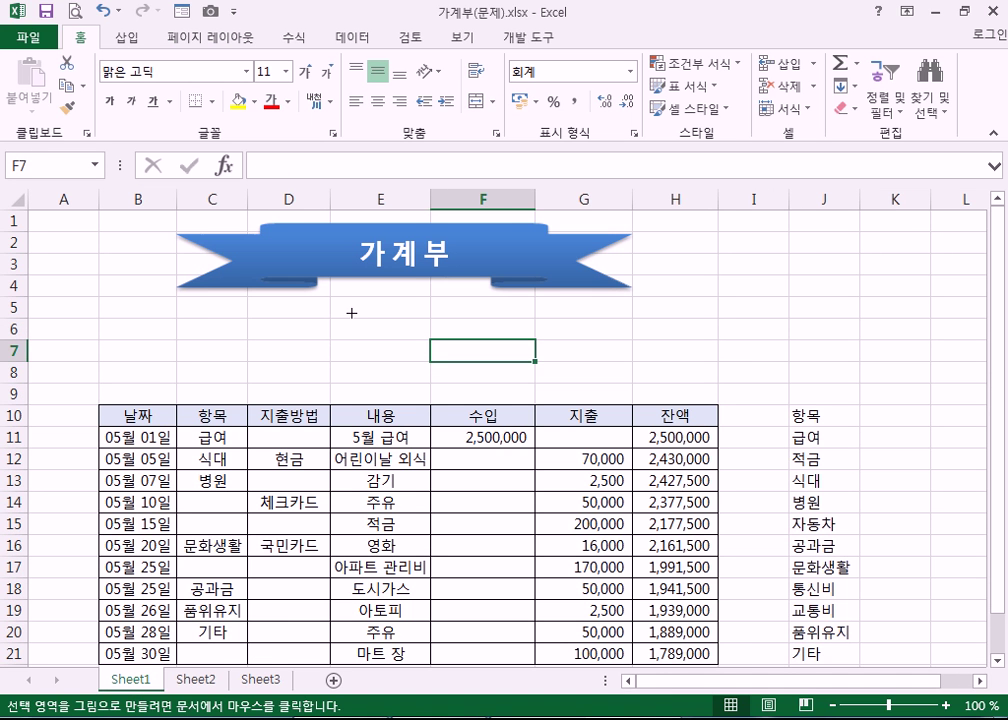
left_click(373, 353)
- Position the 확인란 picture across rows 5 to 9, aligning its right edge with the ledger's 잔액 column
left_click_drag(461, 343, 471, 336)
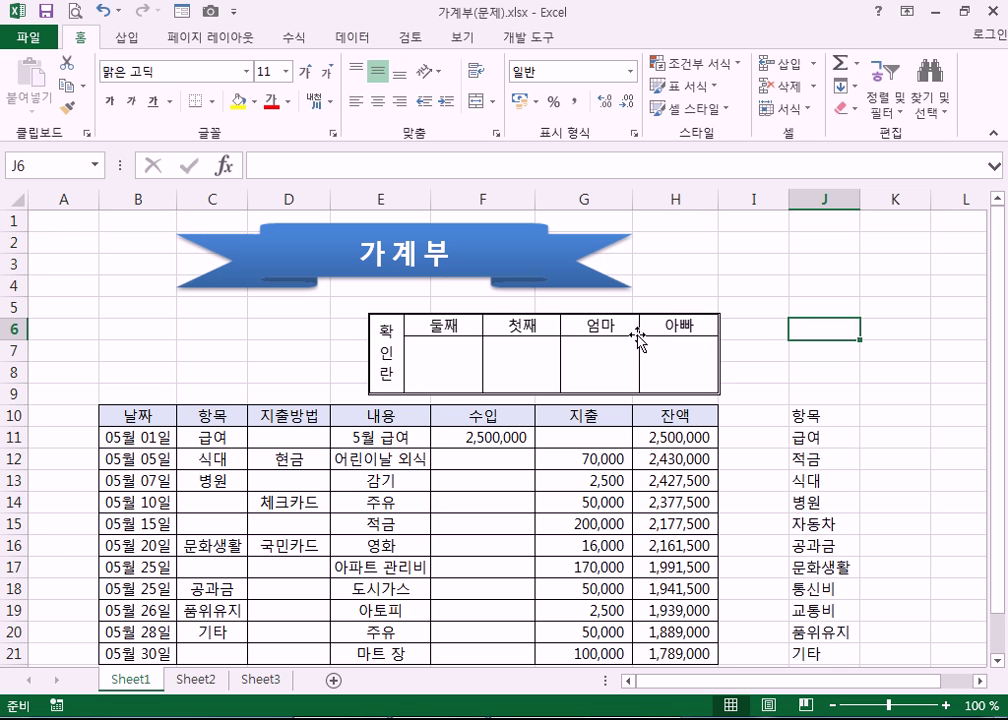
left_click_drag(646, 349, 647, 344)
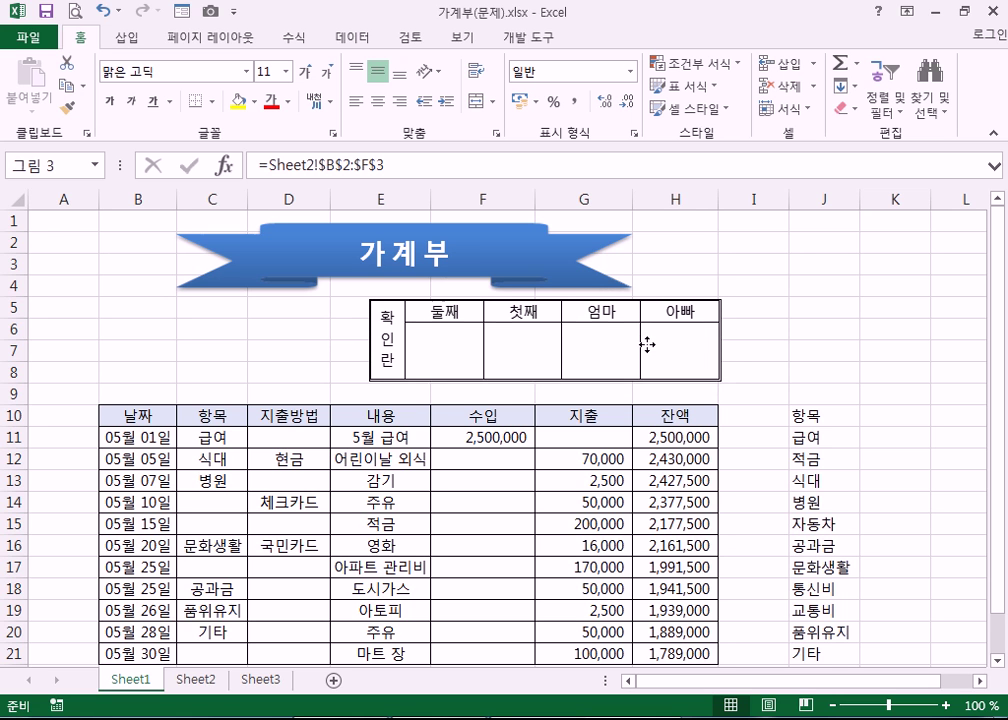
left_click(828, 333)
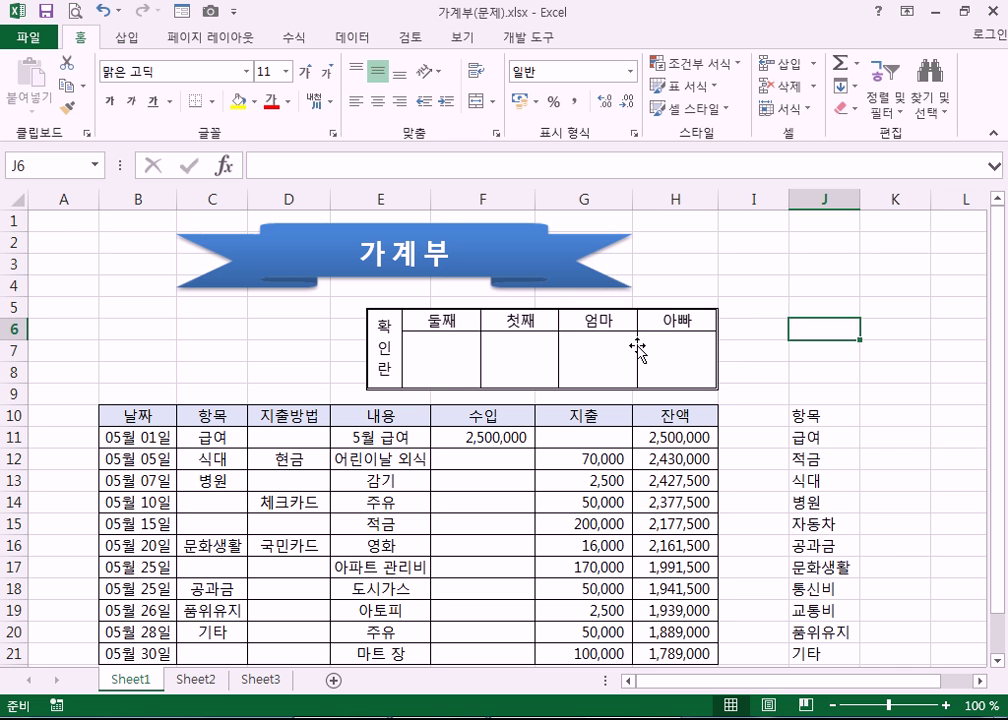
- Follow the 확인란 picture on Sheet1 to its linked source range on Sheet2 and return to Sheet1
double_click(638, 347)
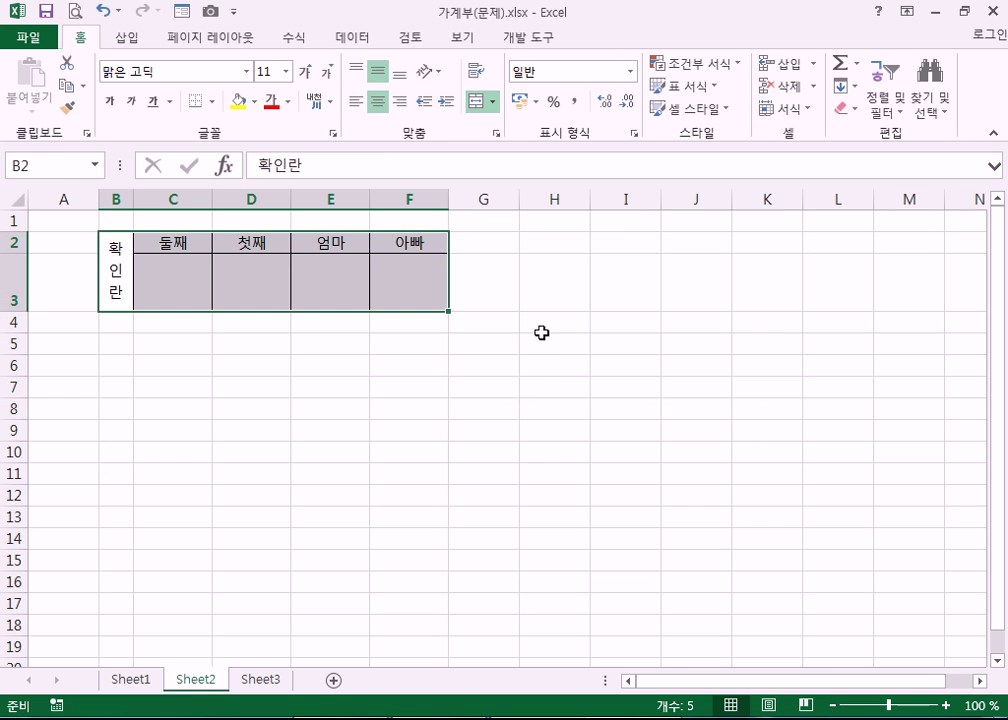
left_click(130, 679)
left_click(589, 357)
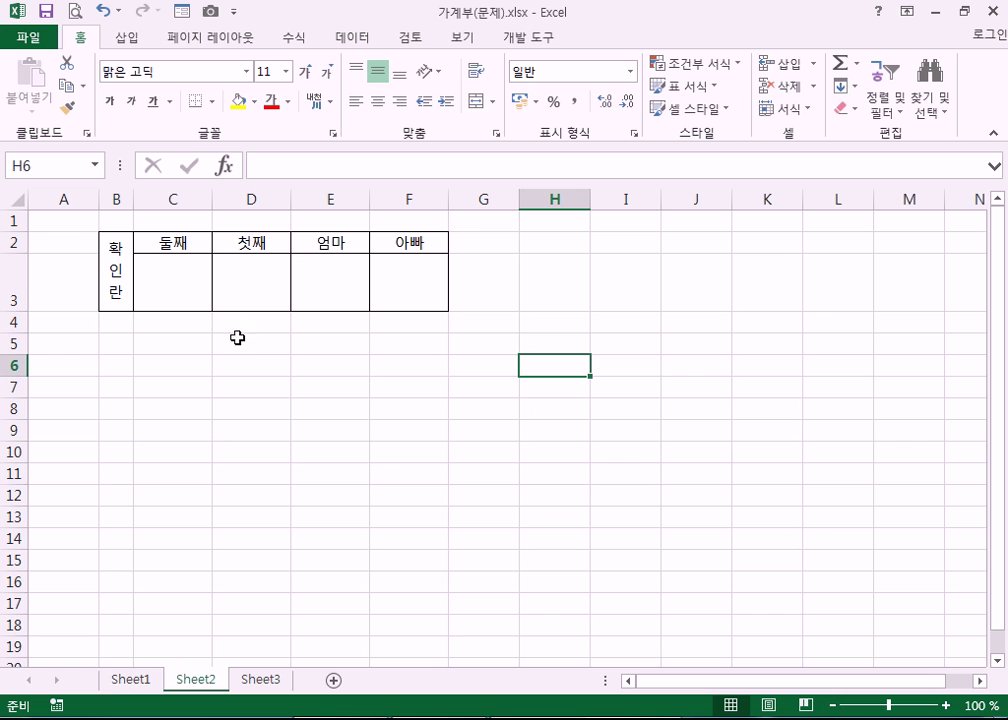
left_click(150, 682)
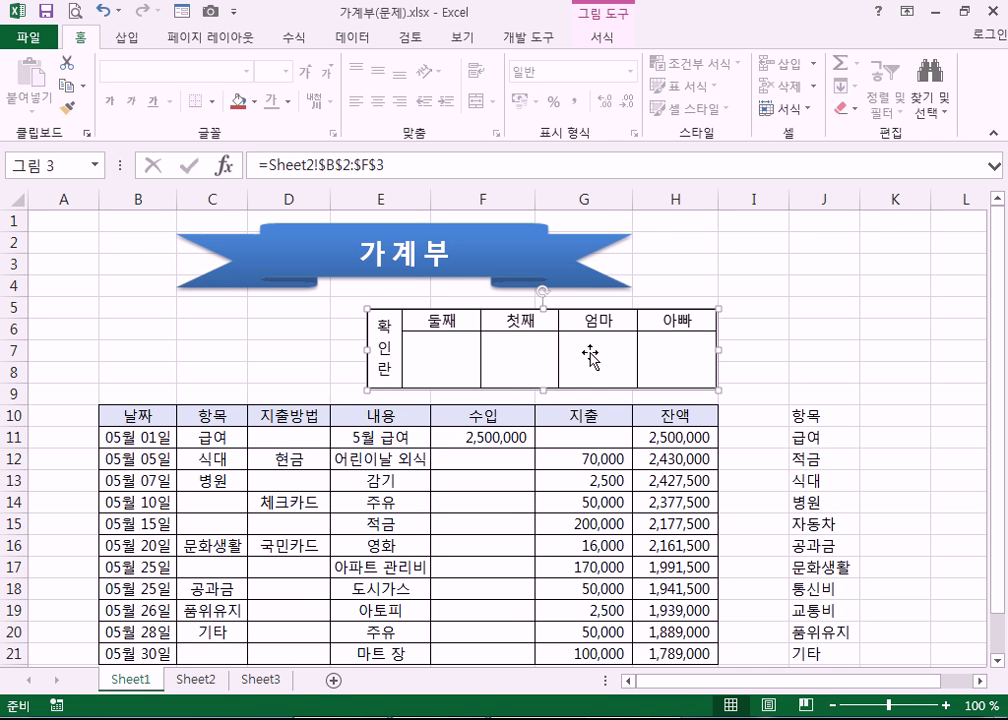
double_click(590, 357)
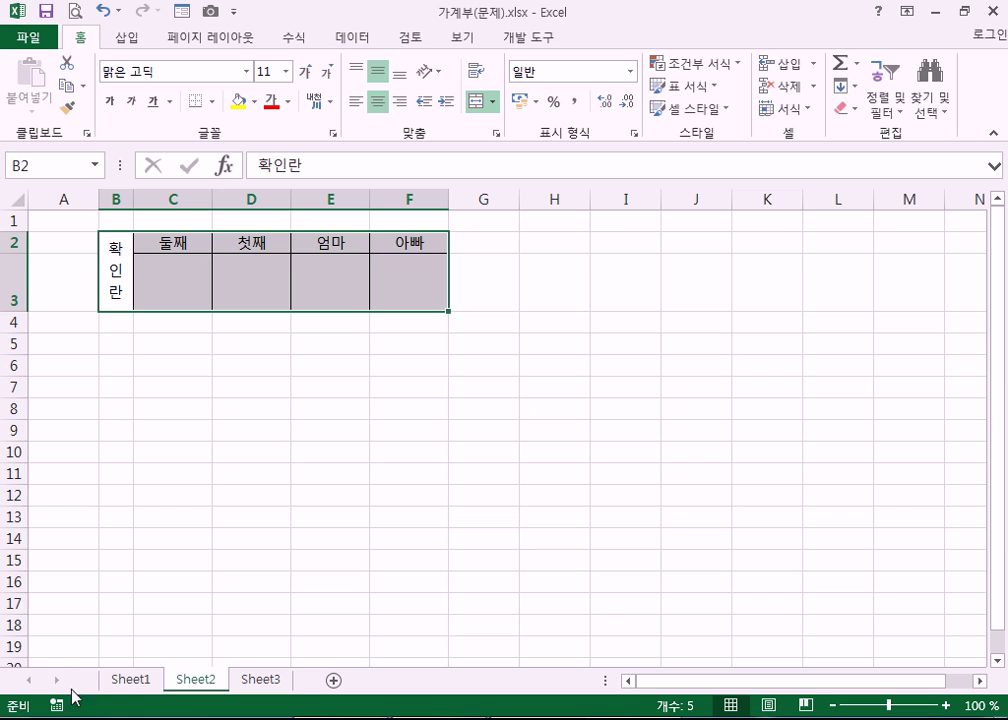
left_click(130, 682)
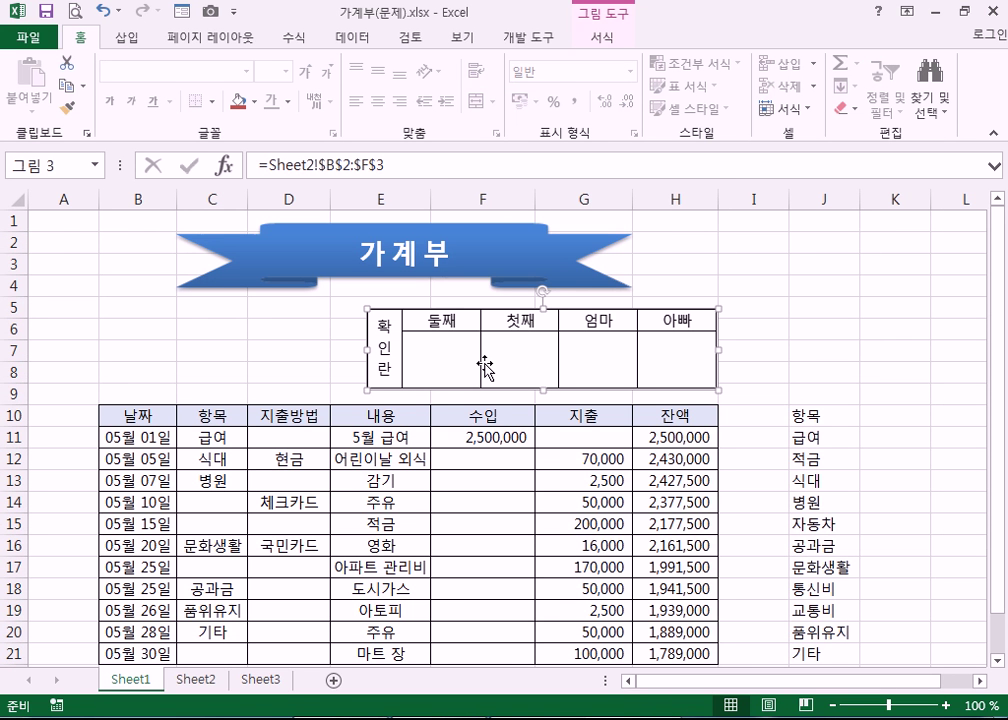
- Examine the 그림 도구 formatting options available for the selected 확인란 picture
left_click(604, 40)
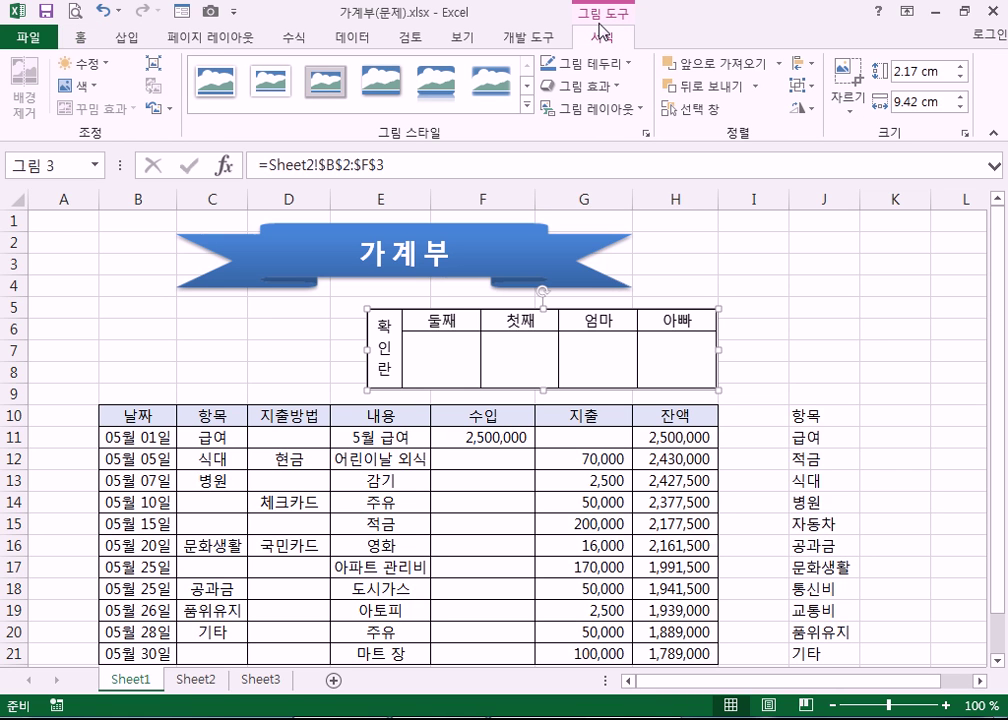
left_click(856, 292)
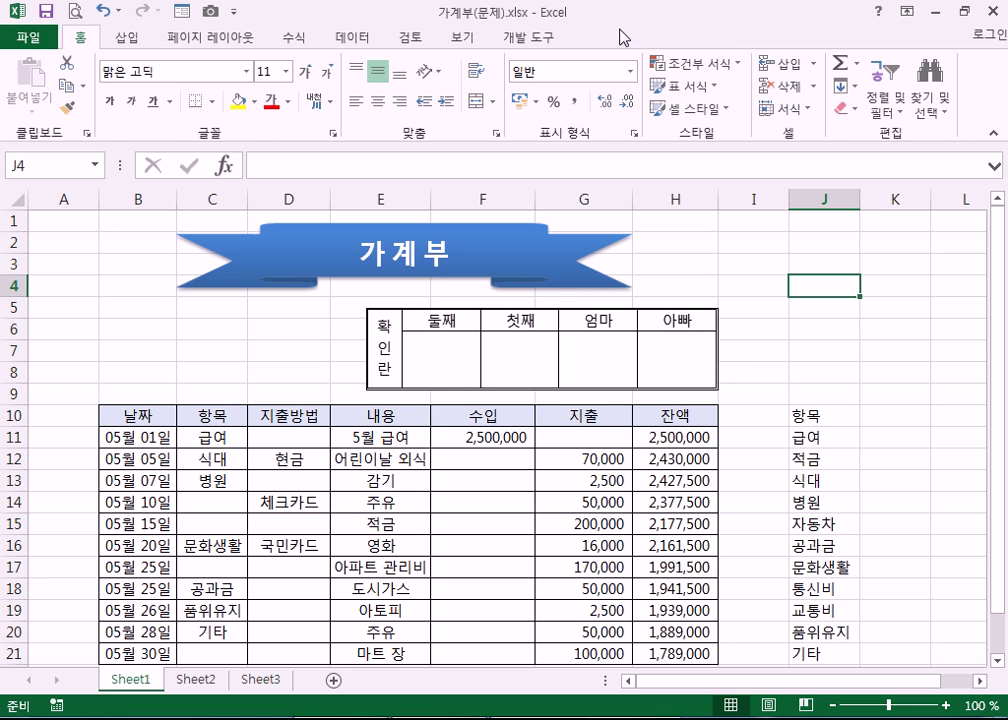
left_click(553, 355)
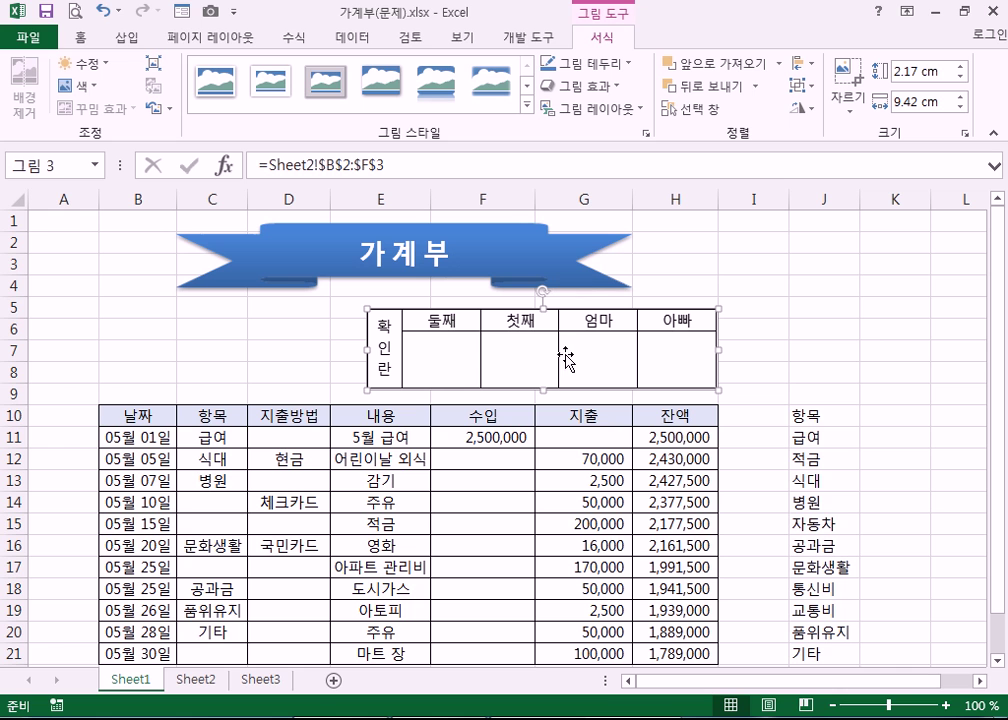
left_click(780, 309)
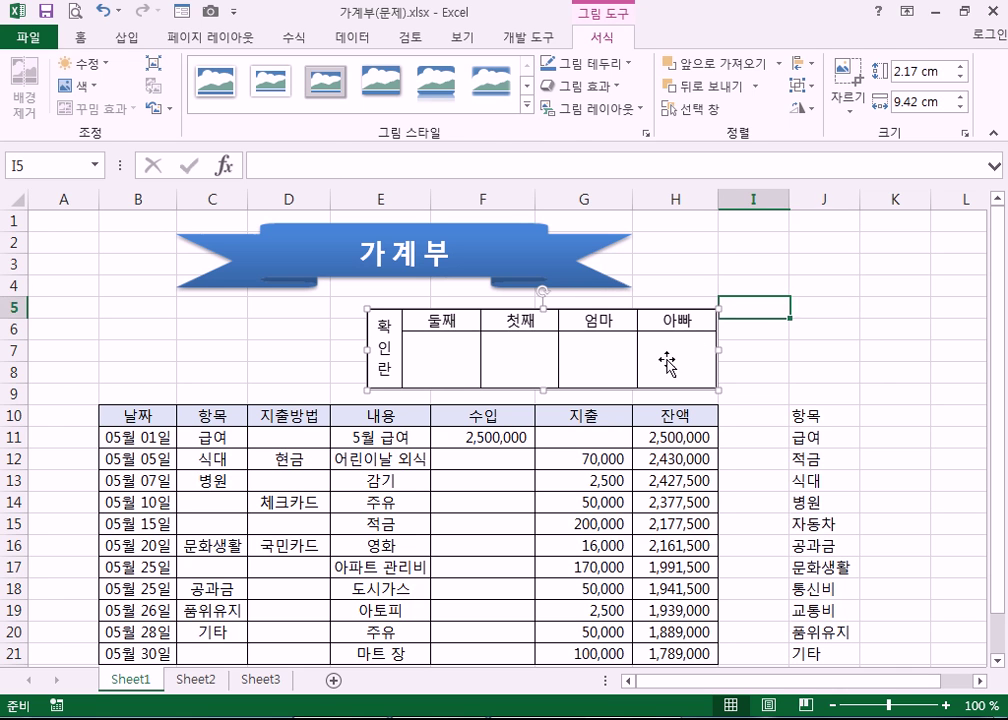
left_click(565, 372)
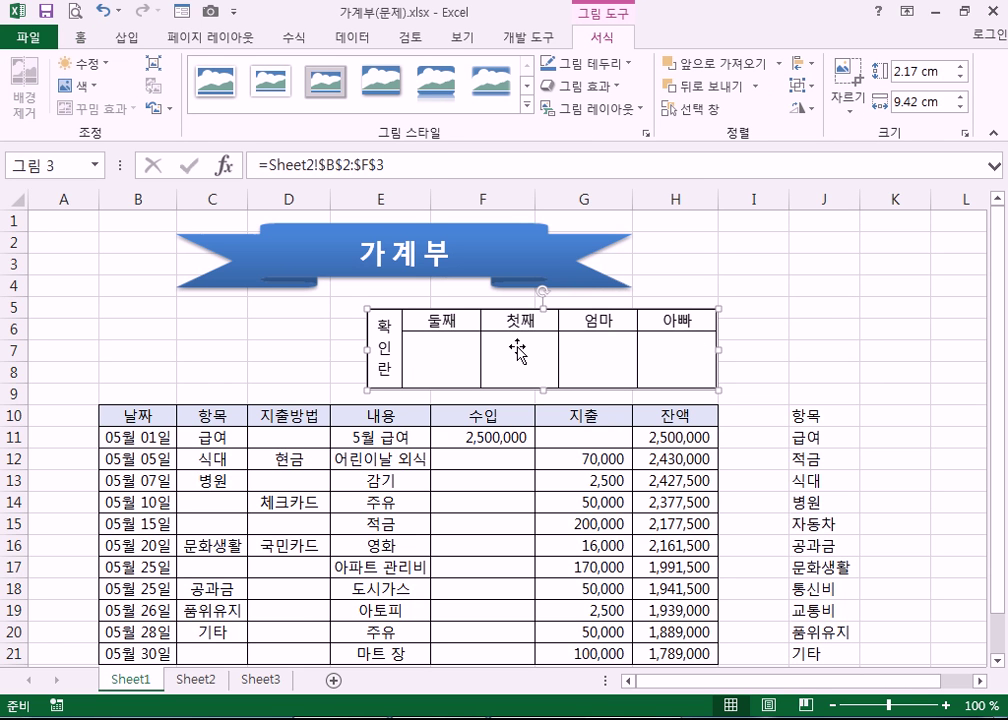
- Set the outline of the 확인란 picture to 선 없음 in its 그림 서식 settings and close them
right_click(517, 350)
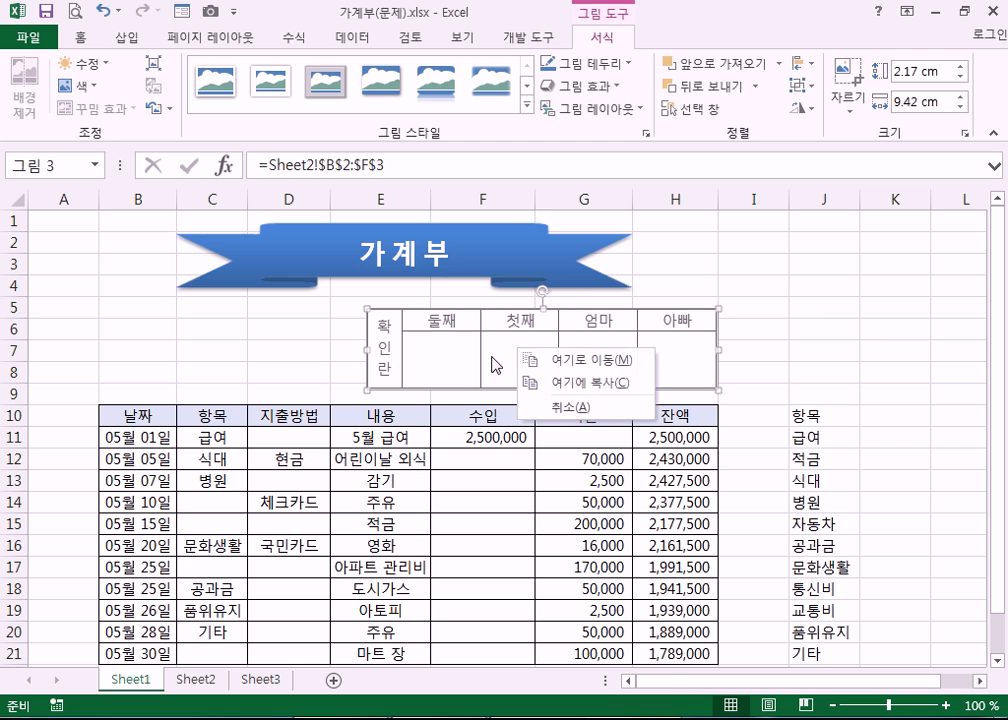
key("Escape")
right_click(491, 356)
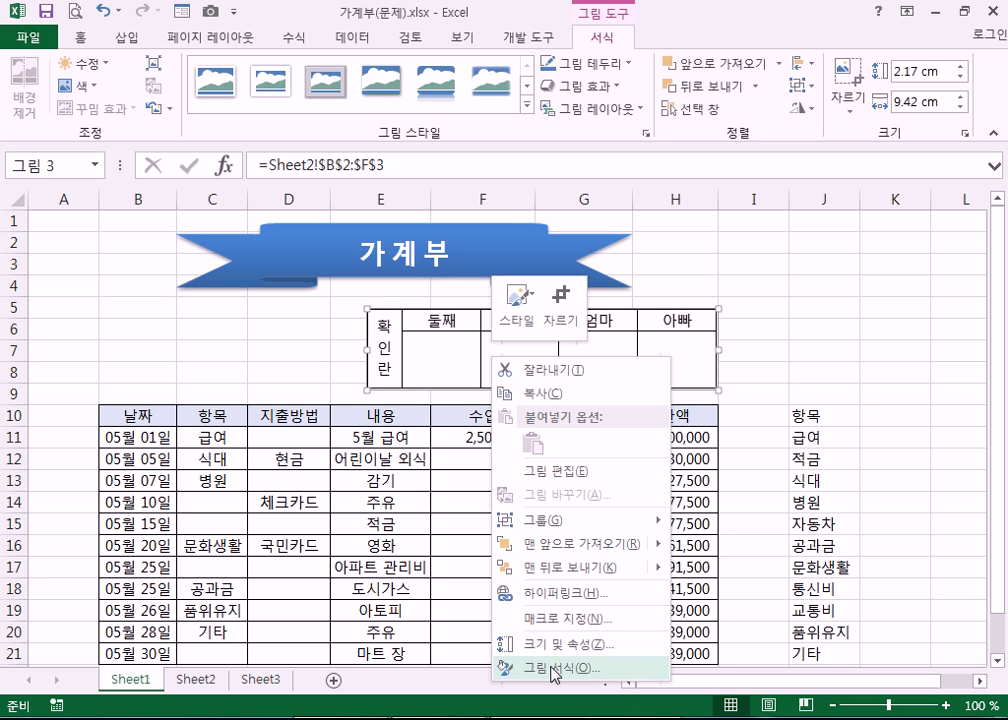
left_click(441, 340)
right_click(439, 343)
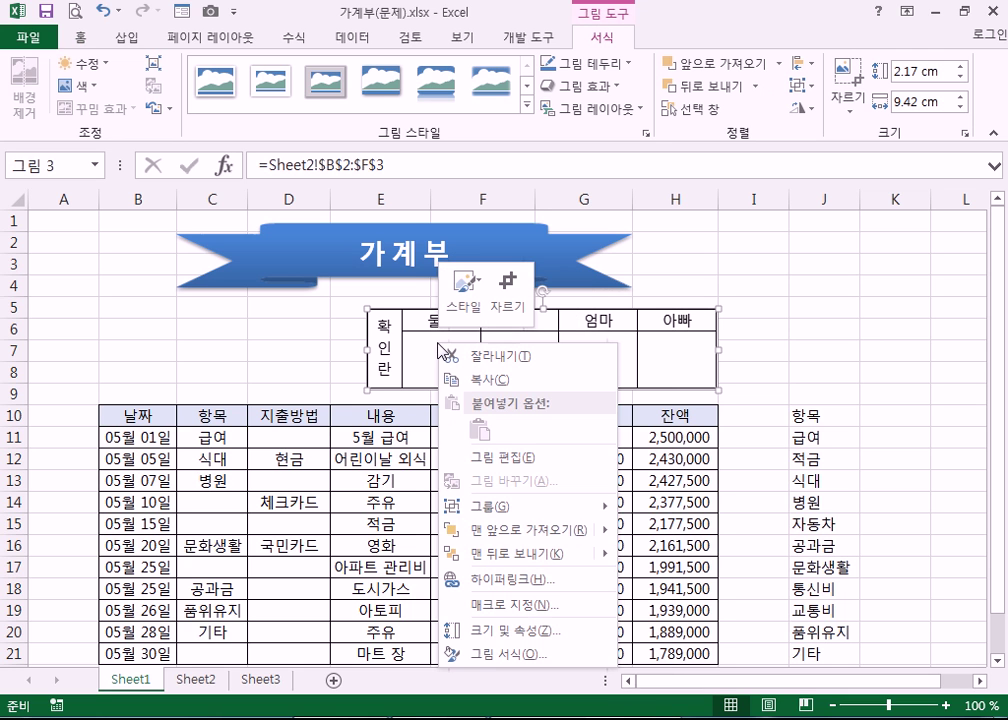
left_click(477, 655)
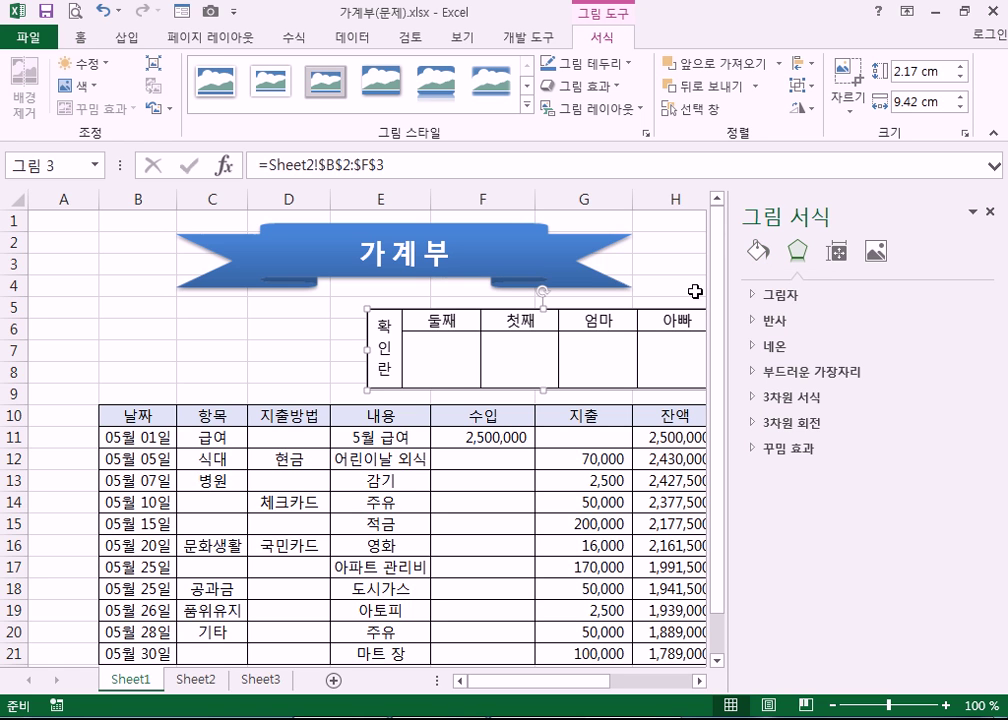
left_click(759, 254)
left_click(772, 323)
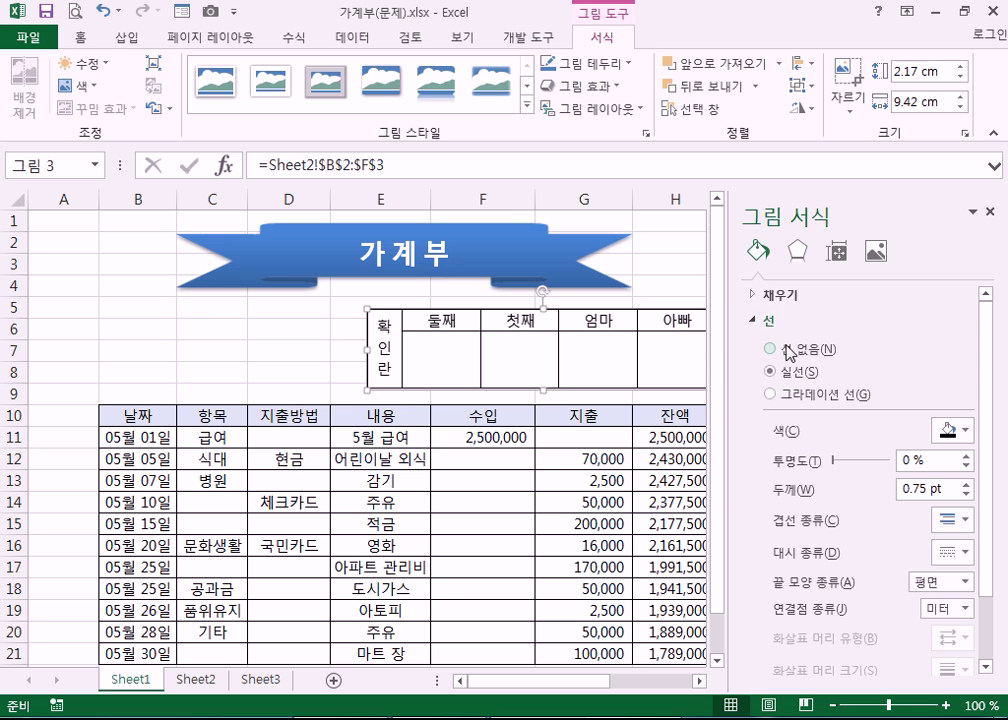
left_click(771, 350)
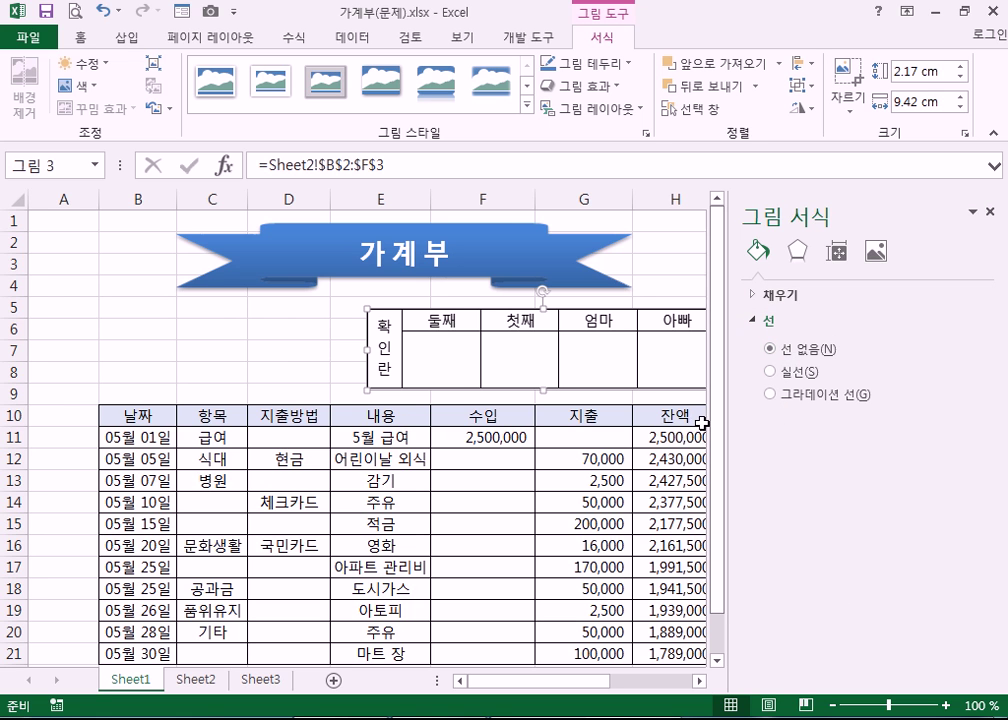
left_click(292, 351)
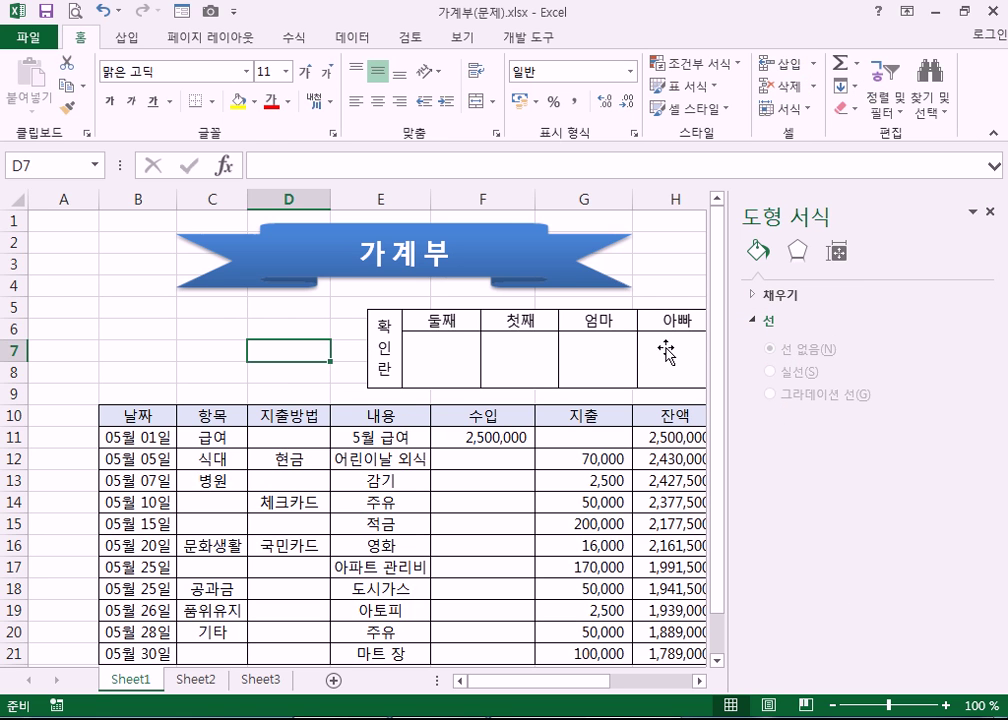
left_click(990, 214)
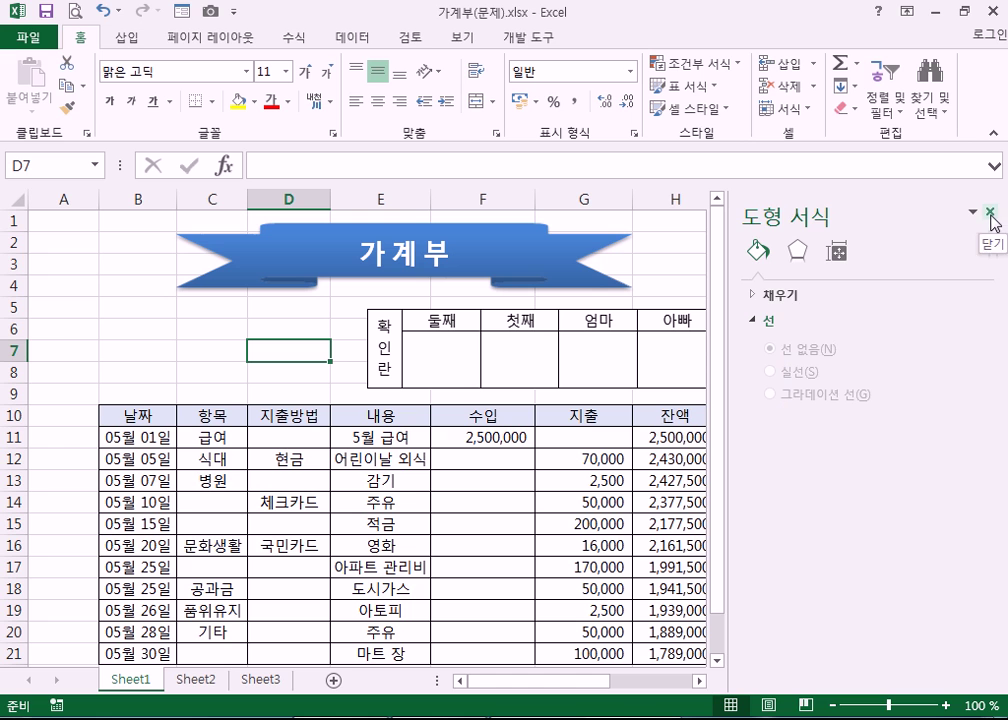
left_click(680, 258)
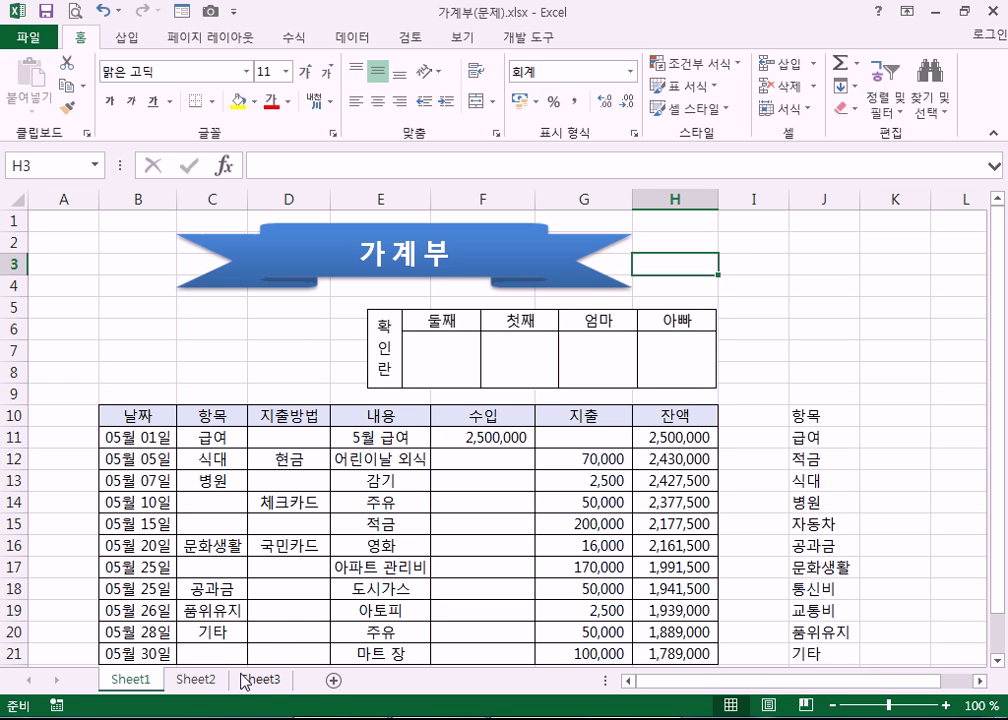
- Compare the source 확인란 table on Sheet2 with its picture on Sheet1
left_click(196, 679)
left_click(384, 404)
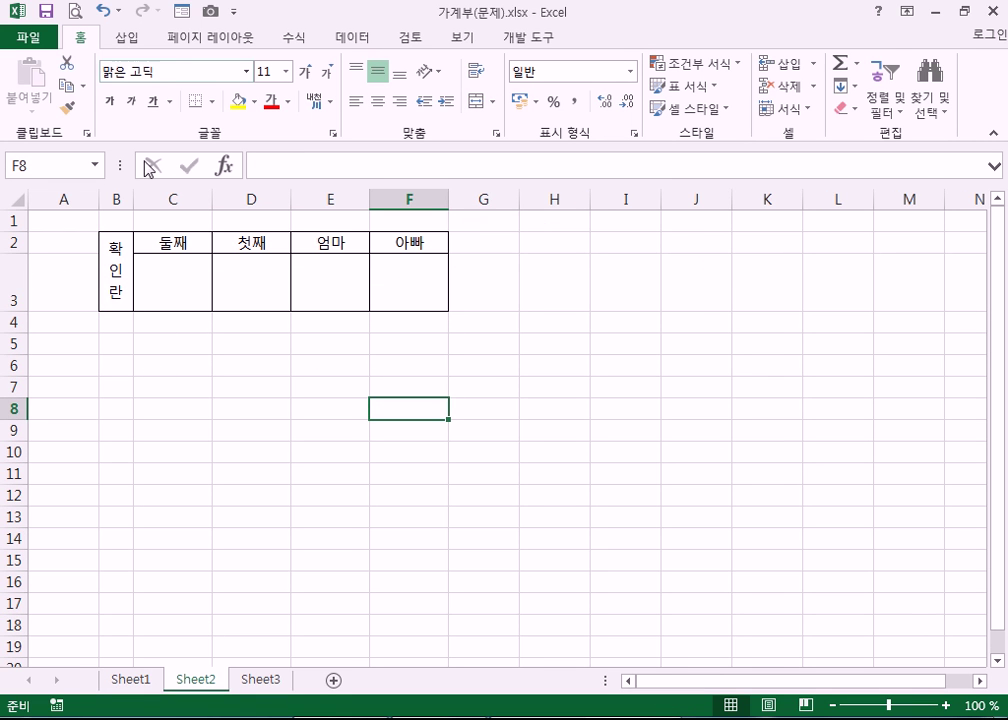
left_click(135, 680)
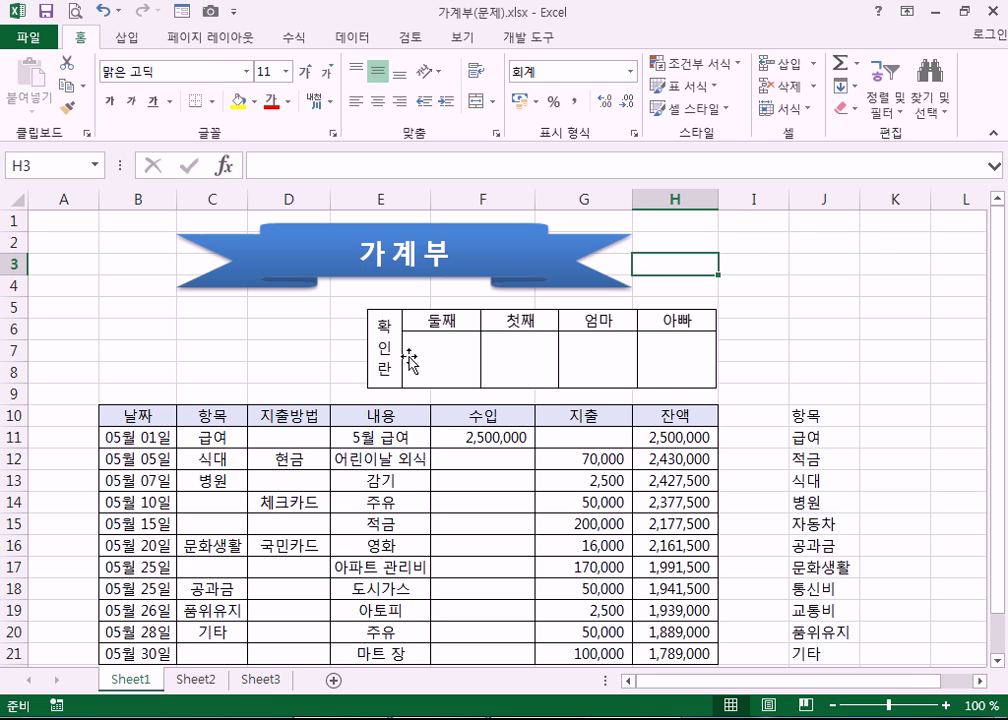
- Examine the fill, line, effect, size and picture categories in the 그림 서식 settings of the 확인란 picture on Sheet1
left_click(405, 362)
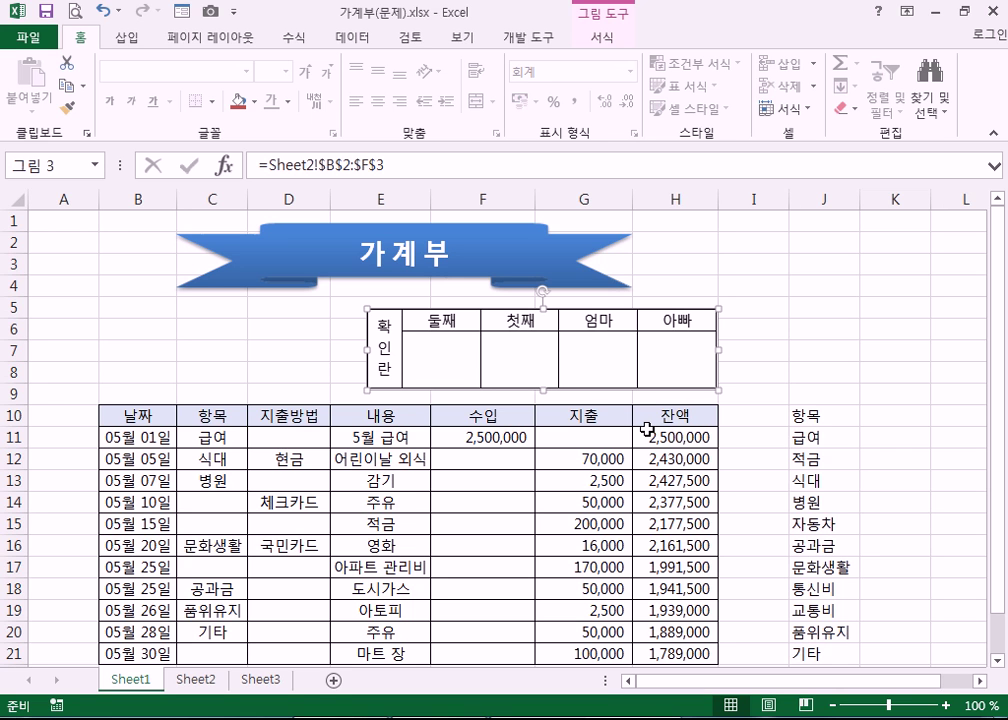
right_click(605, 353)
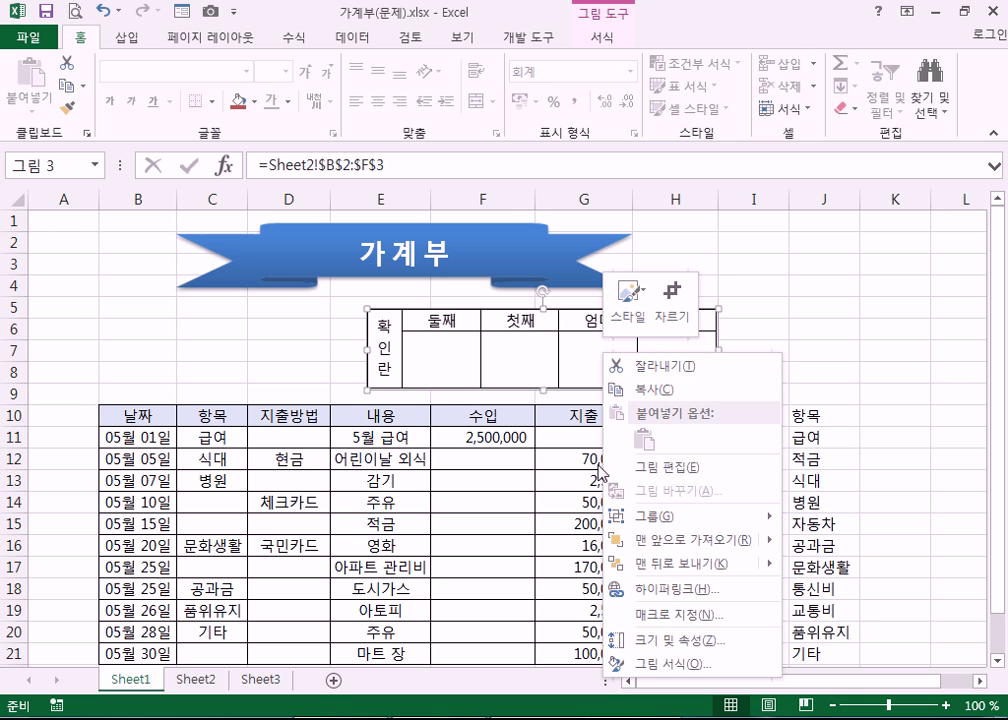
left_click(634, 670)
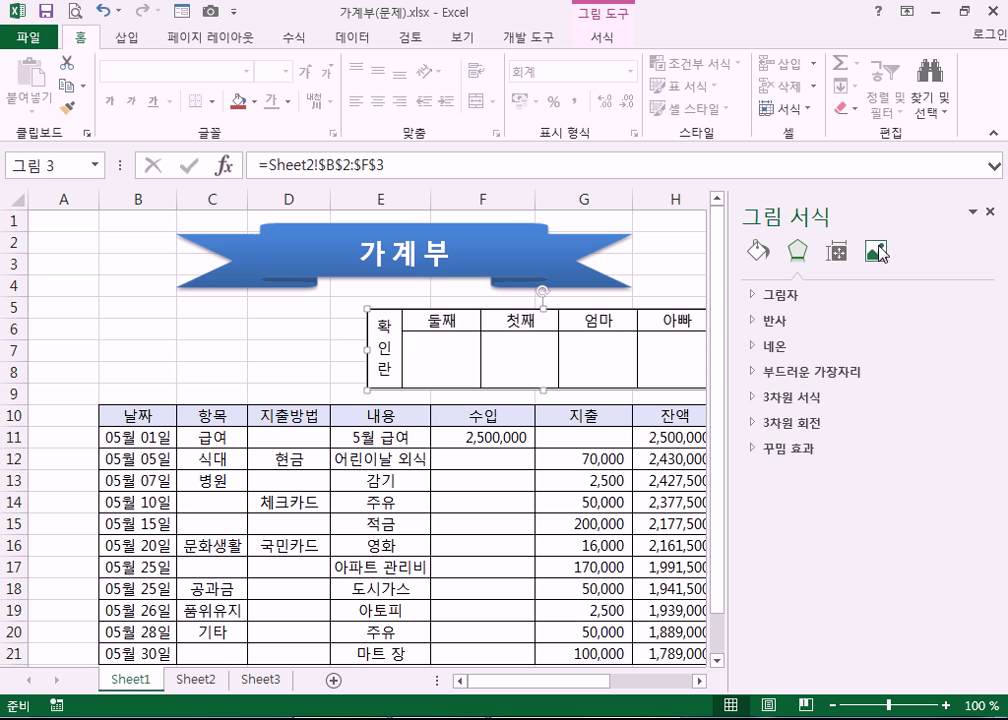
left_click(759, 252)
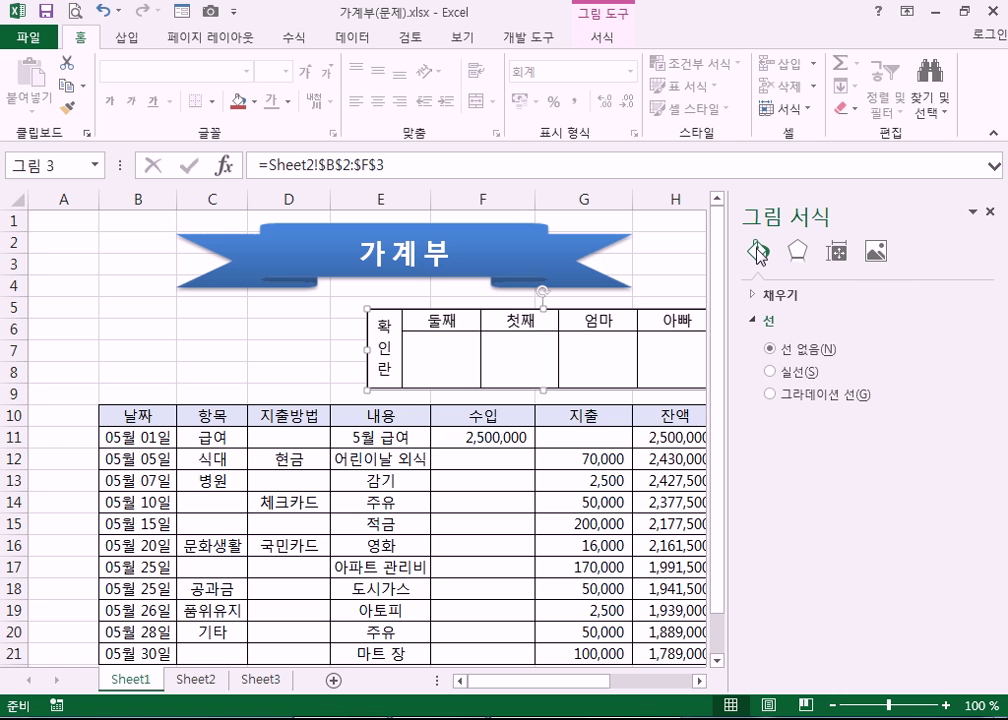
left_click(758, 292)
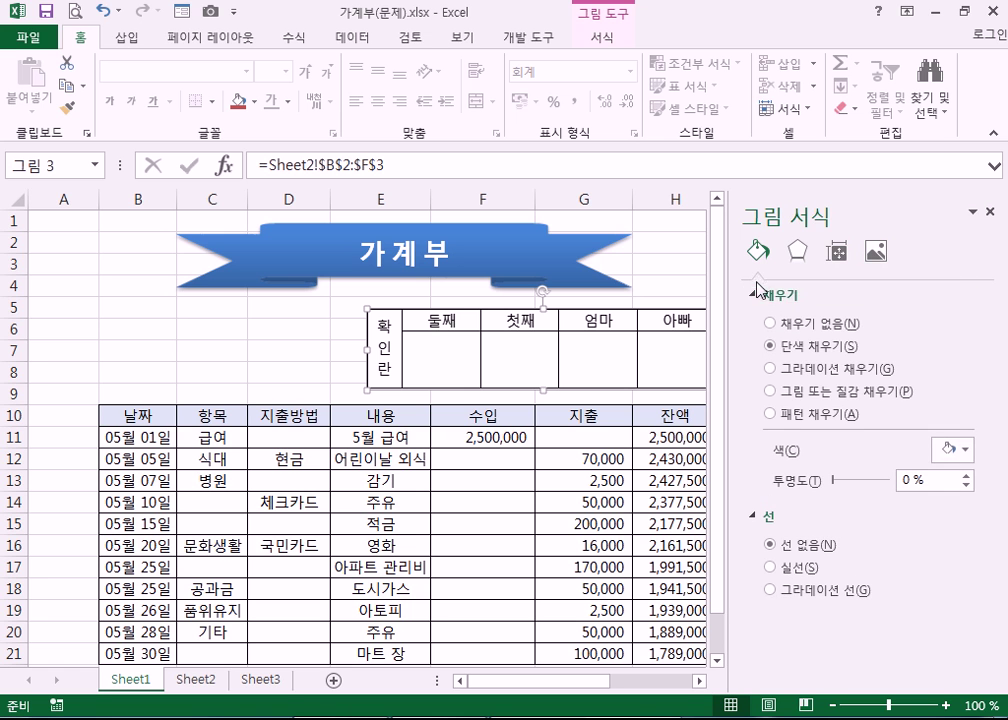
left_click(758, 292)
left_click(758, 318)
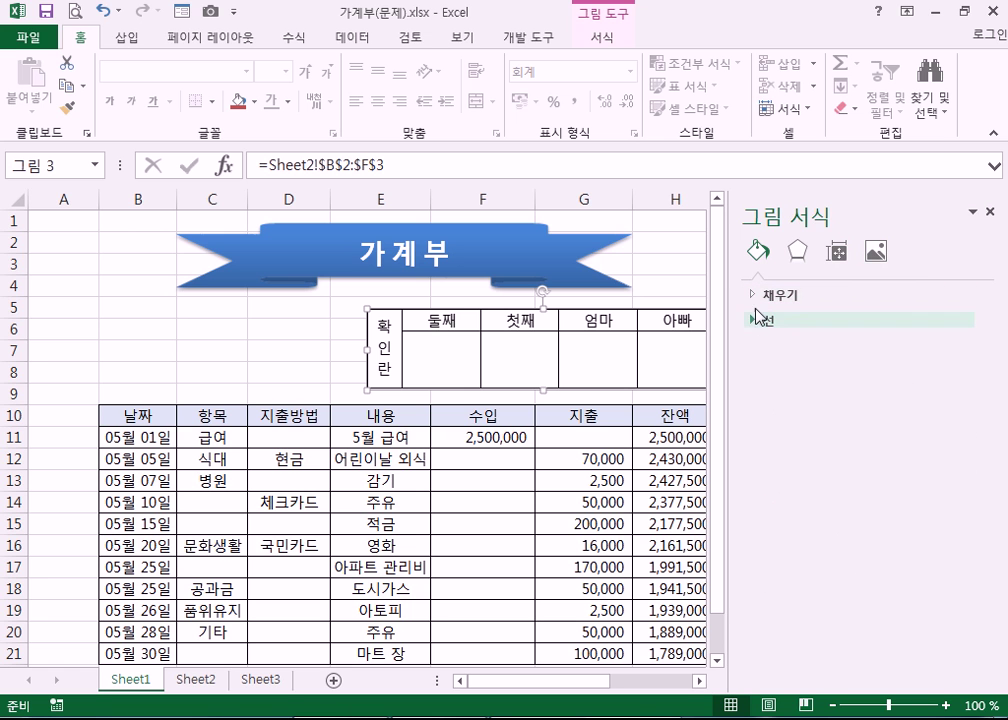
left_click(799, 252)
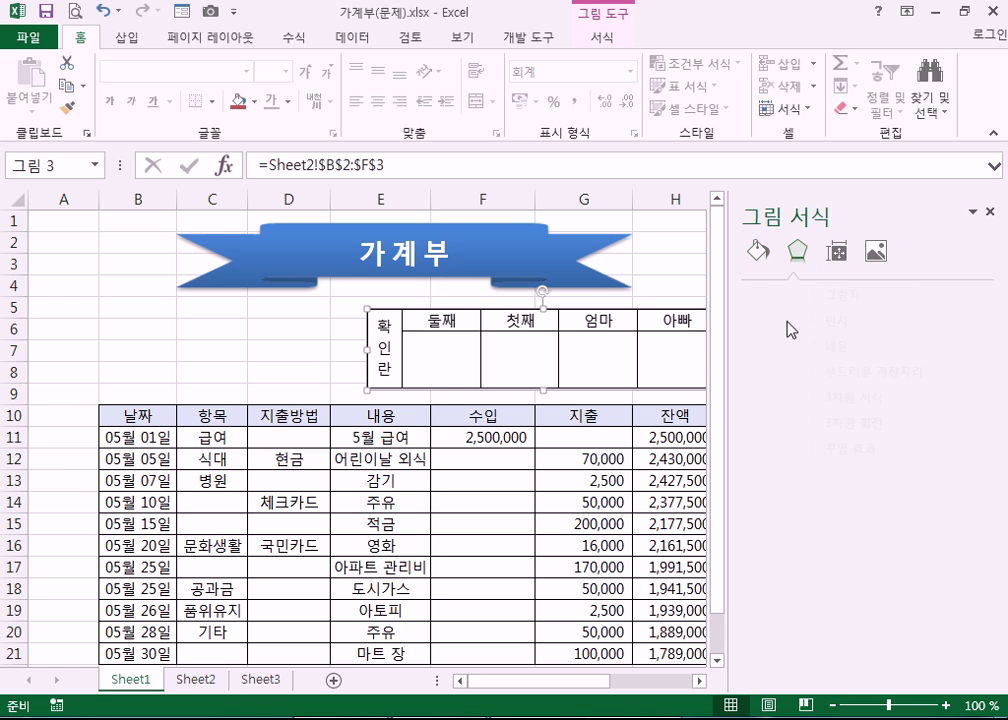
left_click(837, 253)
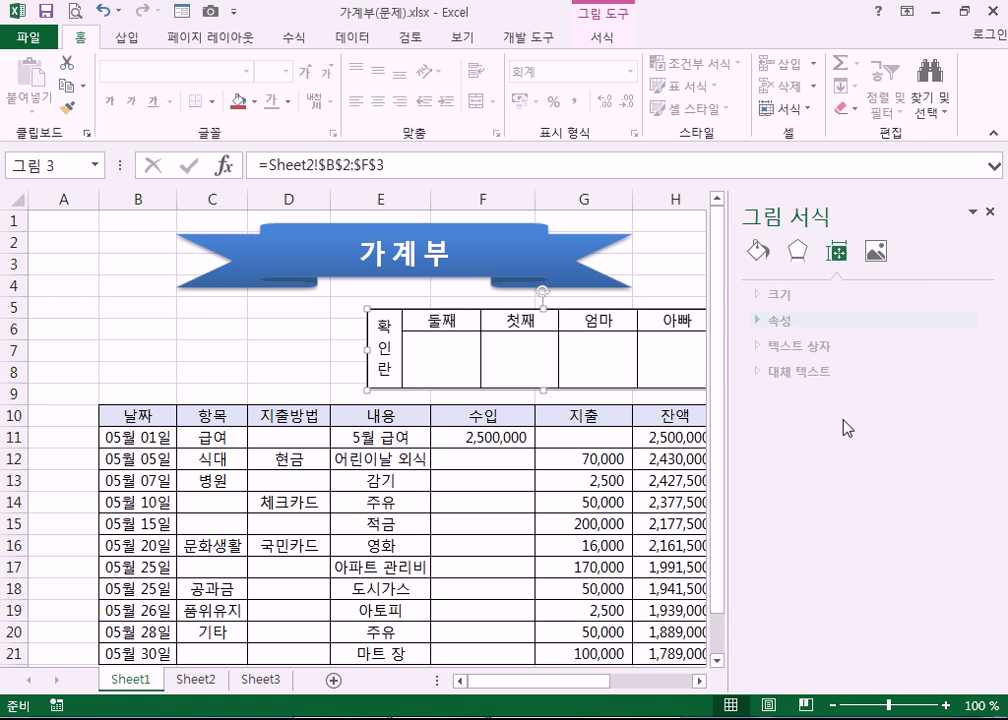
left_click(876, 256)
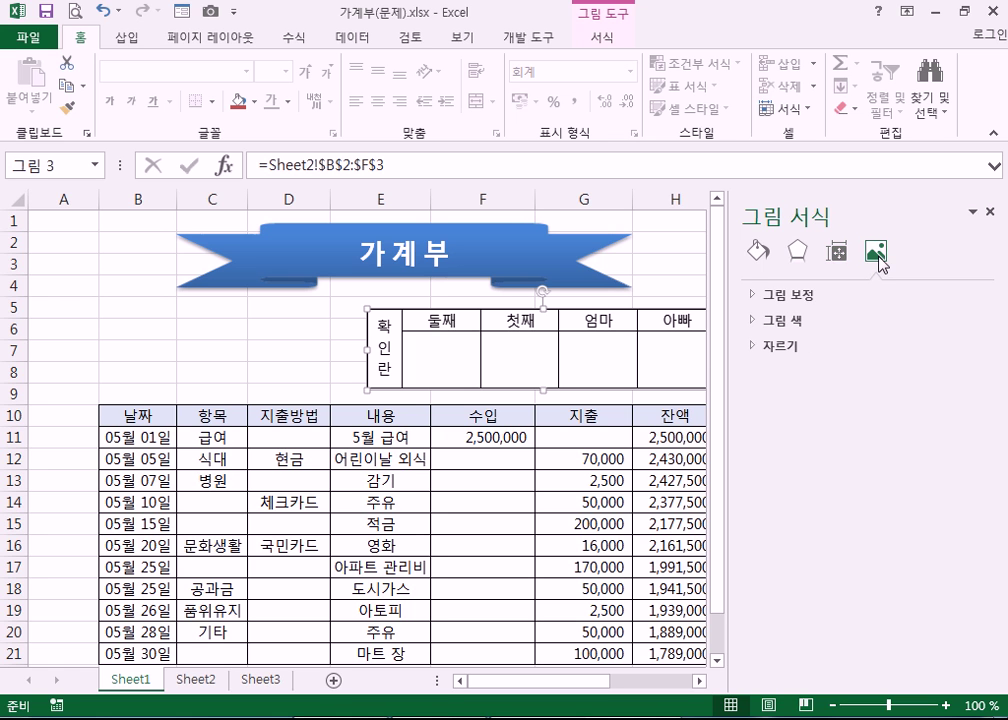
- Try 실선 as the outline of the 확인란 picture, return it to 선 없음 and close the formatting settings
left_click(758, 252)
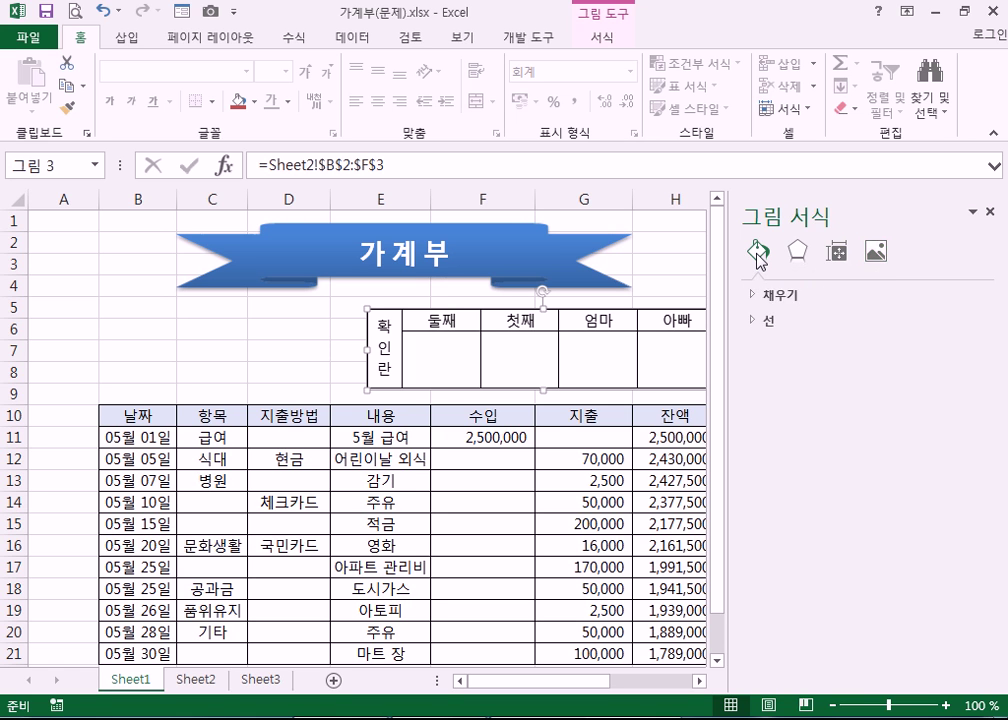
left_click(768, 322)
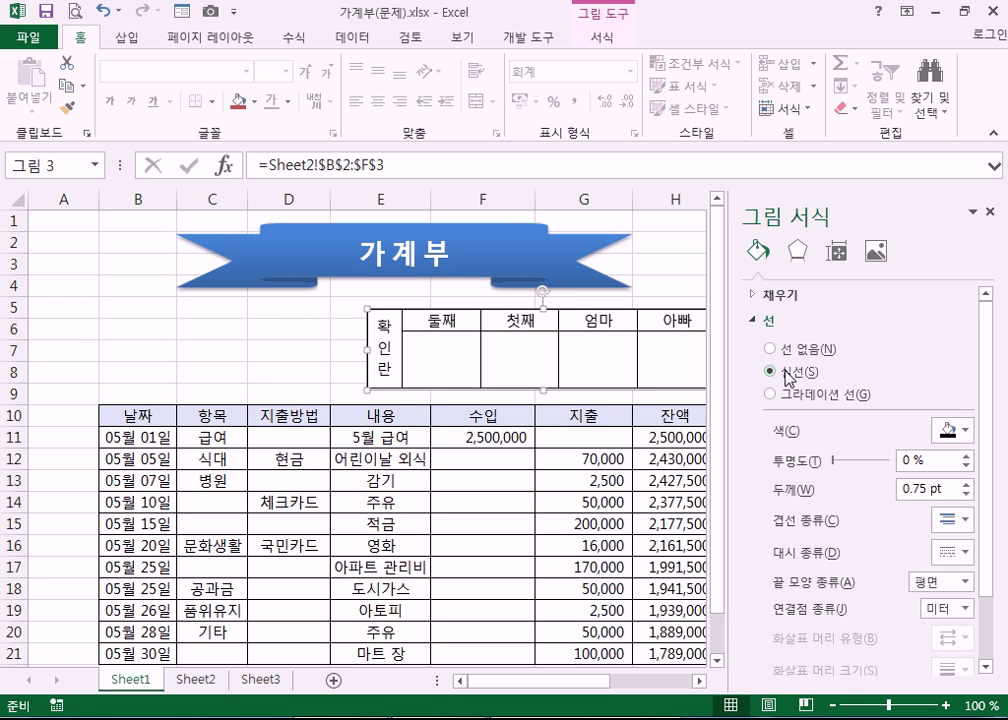
left_click(798, 350)
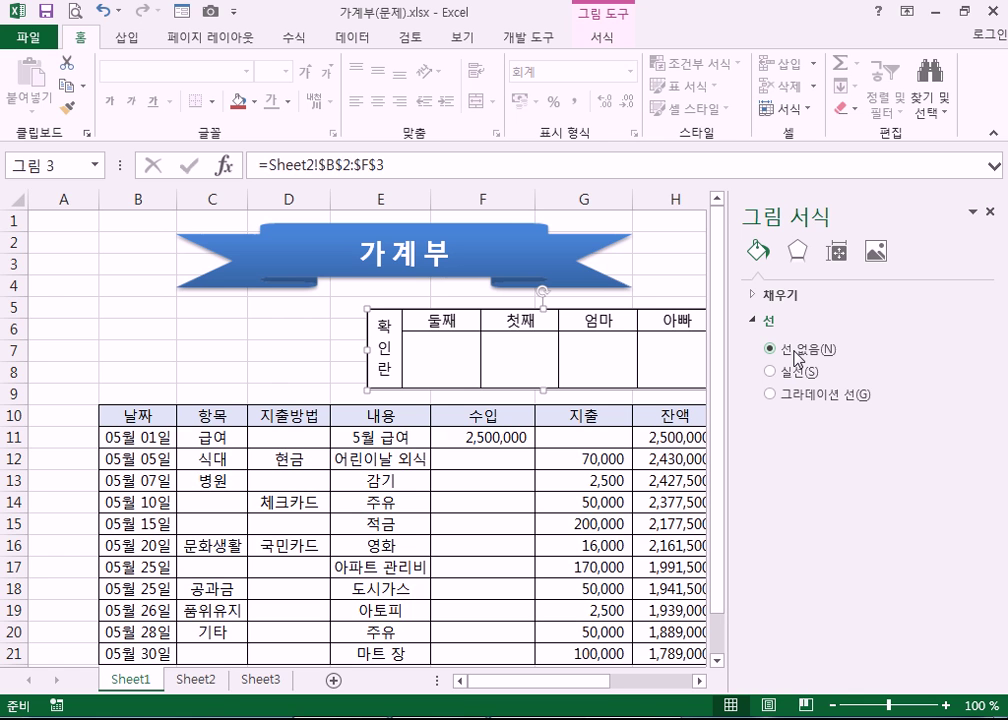
left_click(280, 366)
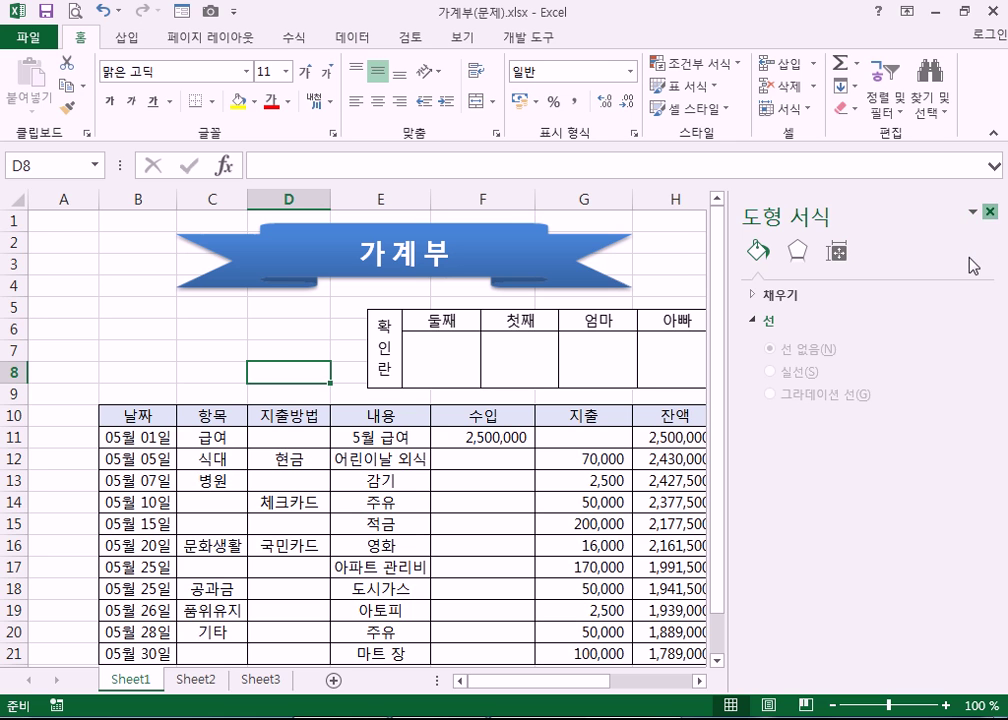
left_click(990, 212)
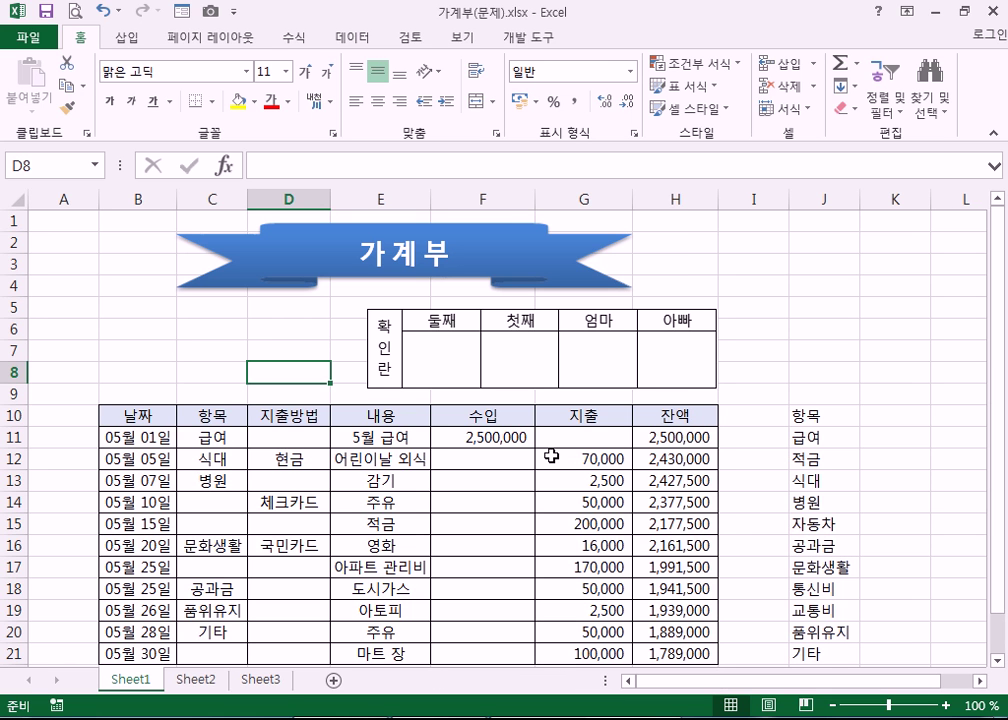
- Reopen the 그림 서식 settings of the 확인란 picture, review its 선 options beside the ledger and close them
left_click(585, 368)
right_click(594, 372)
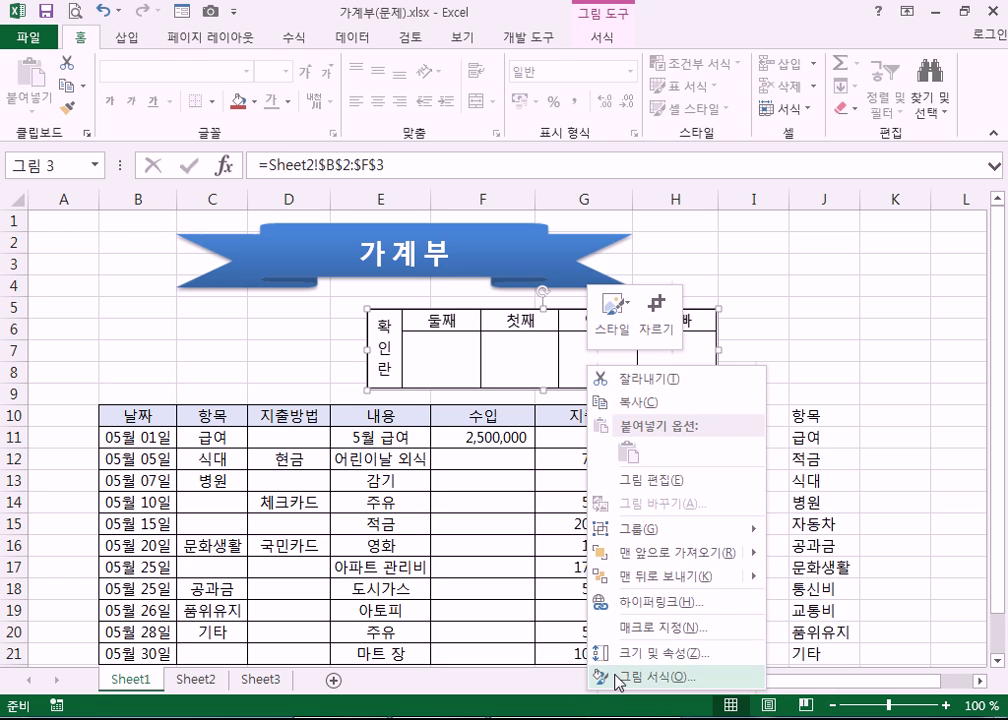
left_click(600, 676)
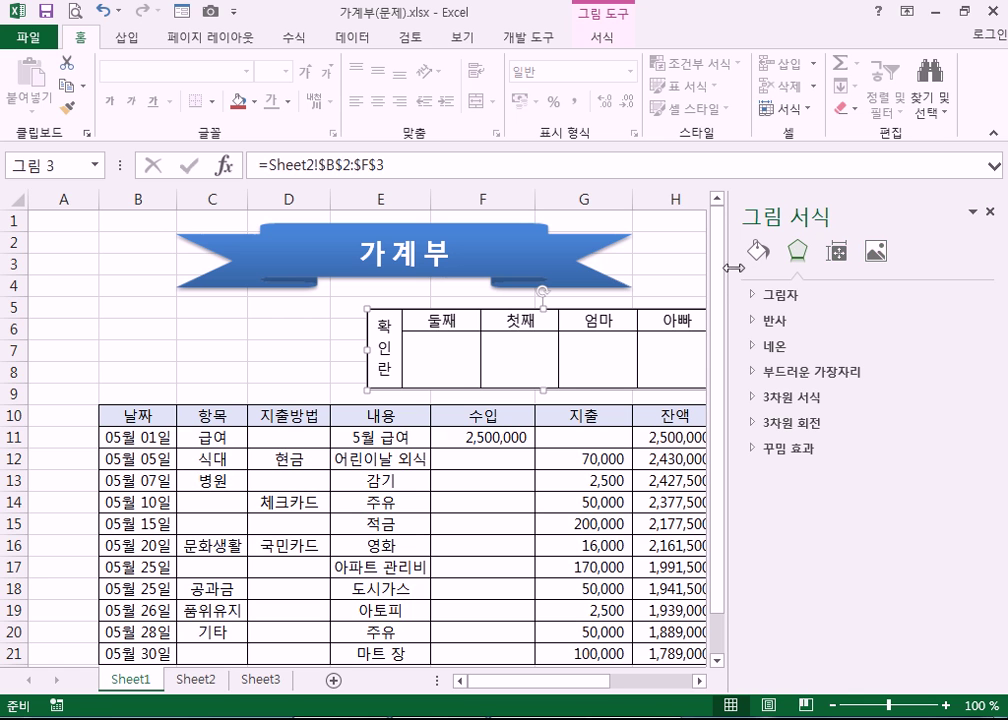
left_click_drag(729, 268, 804, 276)
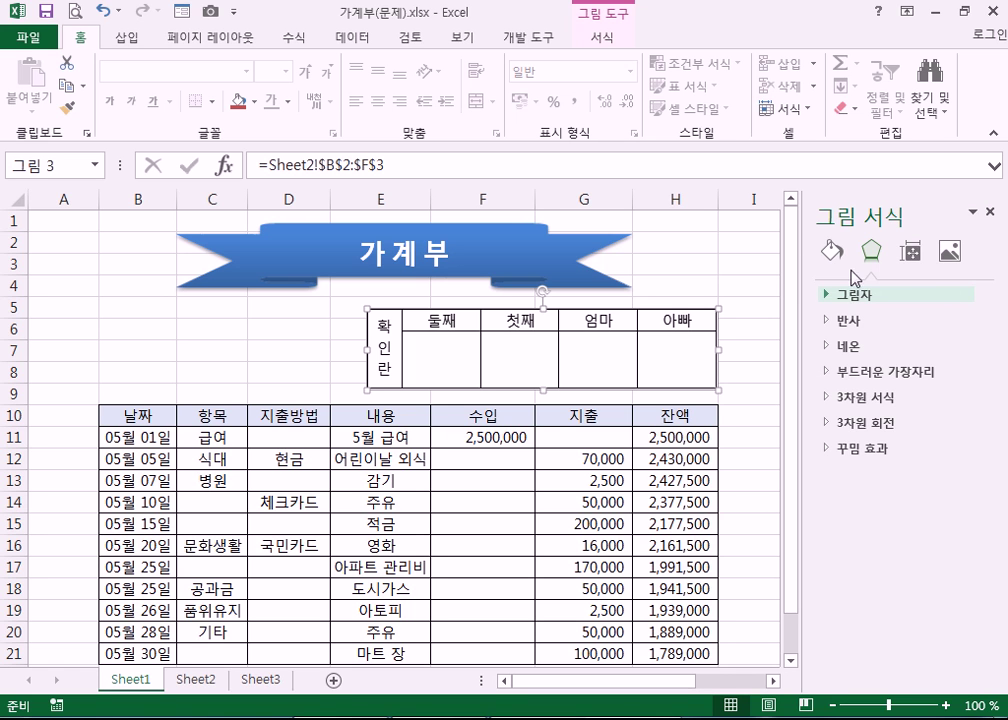
left_click(831, 250)
left_click(876, 321)
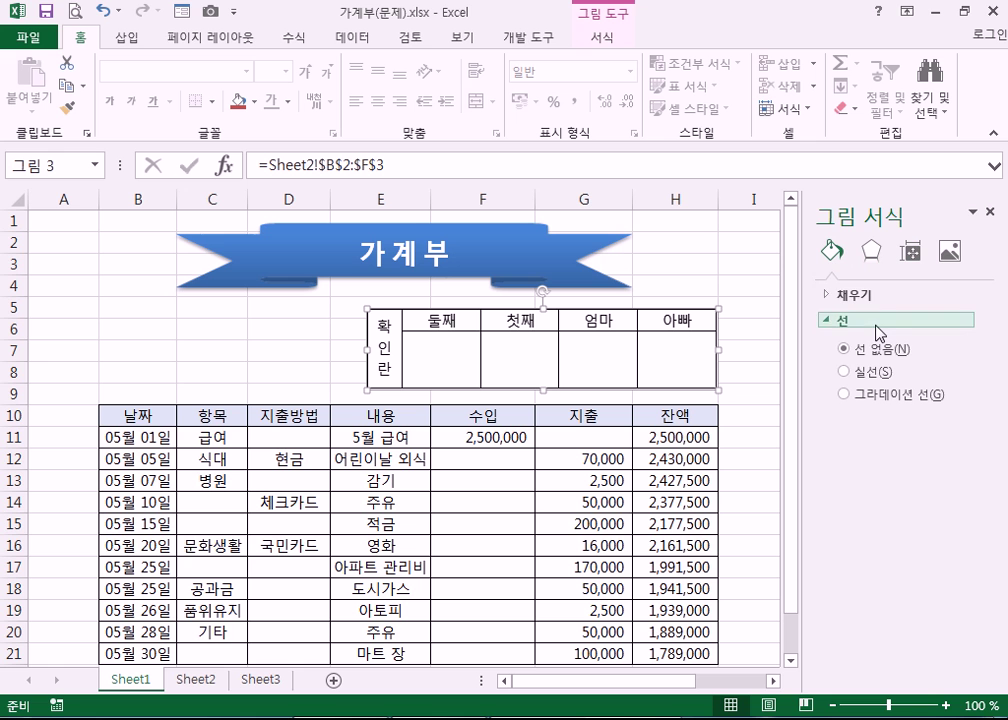
left_click(744, 390)
scroll(584, 475, "down", 3)
scroll(584, 475, "down", 1)
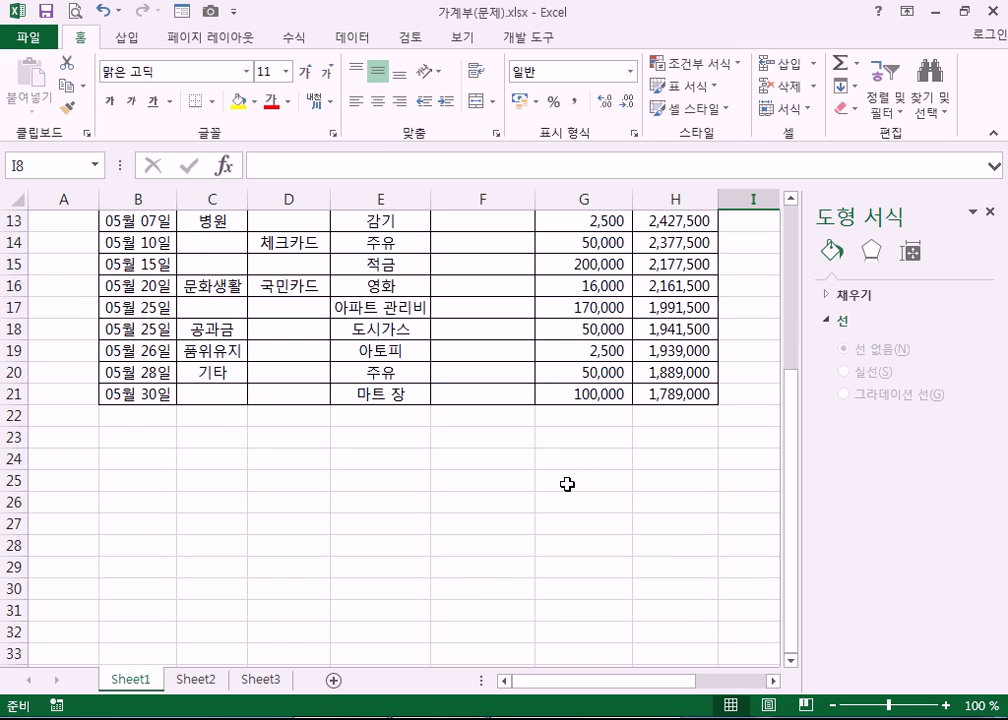
scroll(569, 484, "up", 4)
left_click(571, 367)
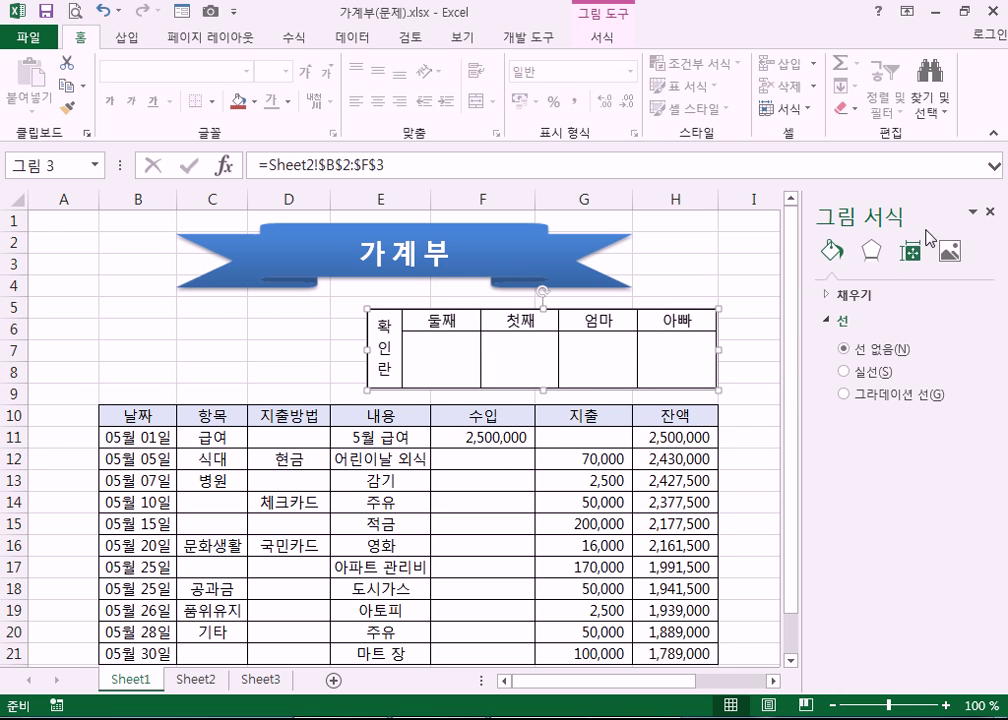
left_click(991, 213)
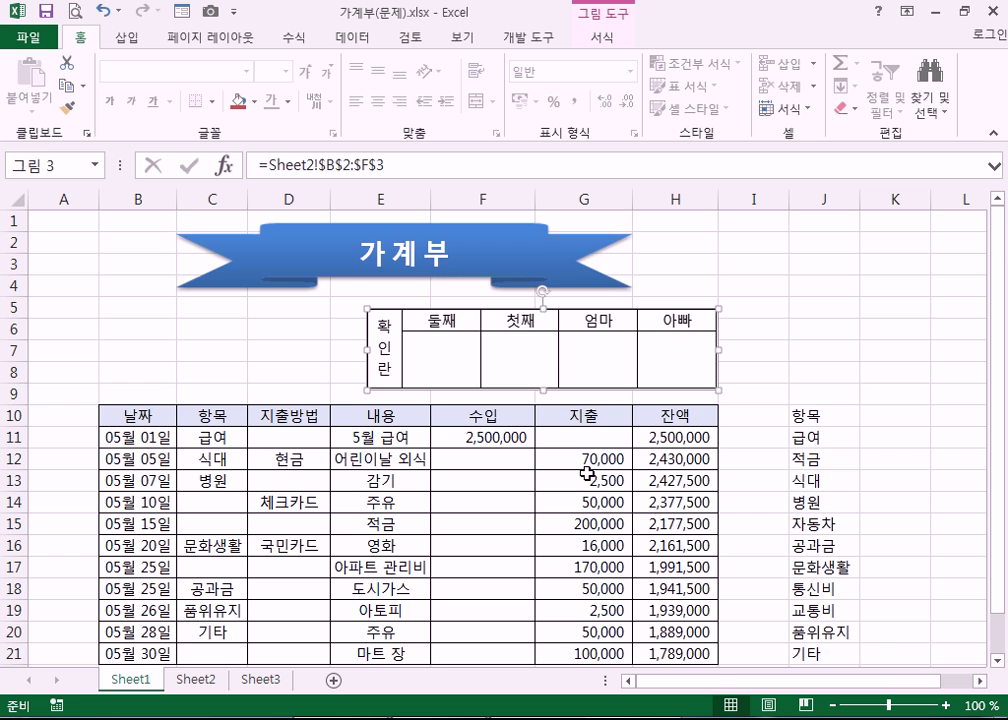
- Select the 지출 amounts in G11:G21 and look over the ledger rows around them
scroll(585, 472, "down", 1)
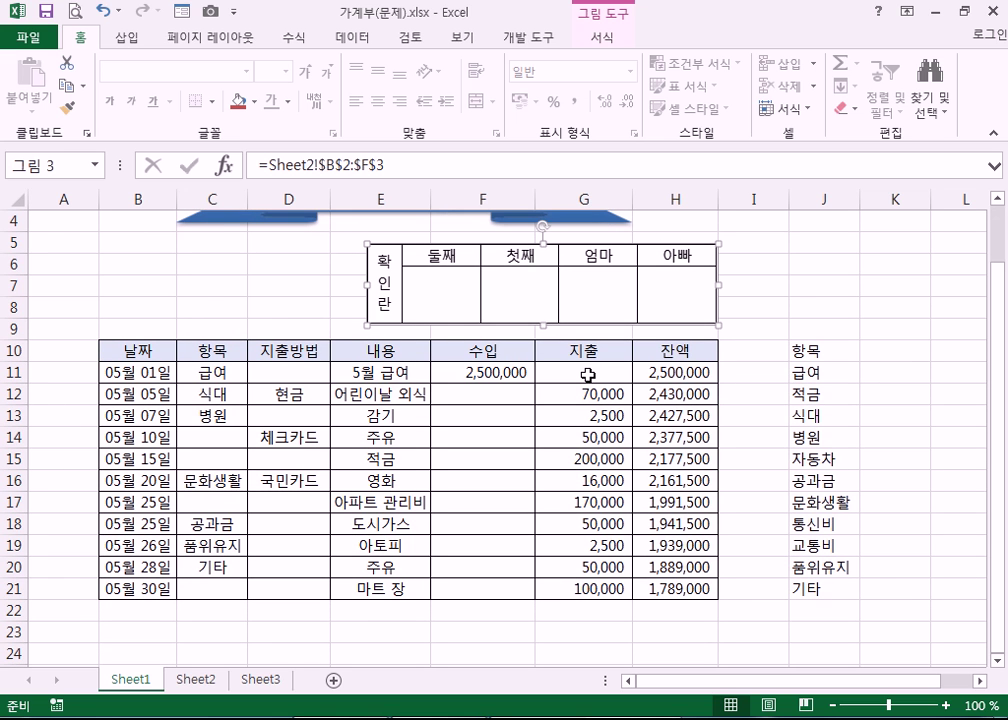
left_click(588, 375)
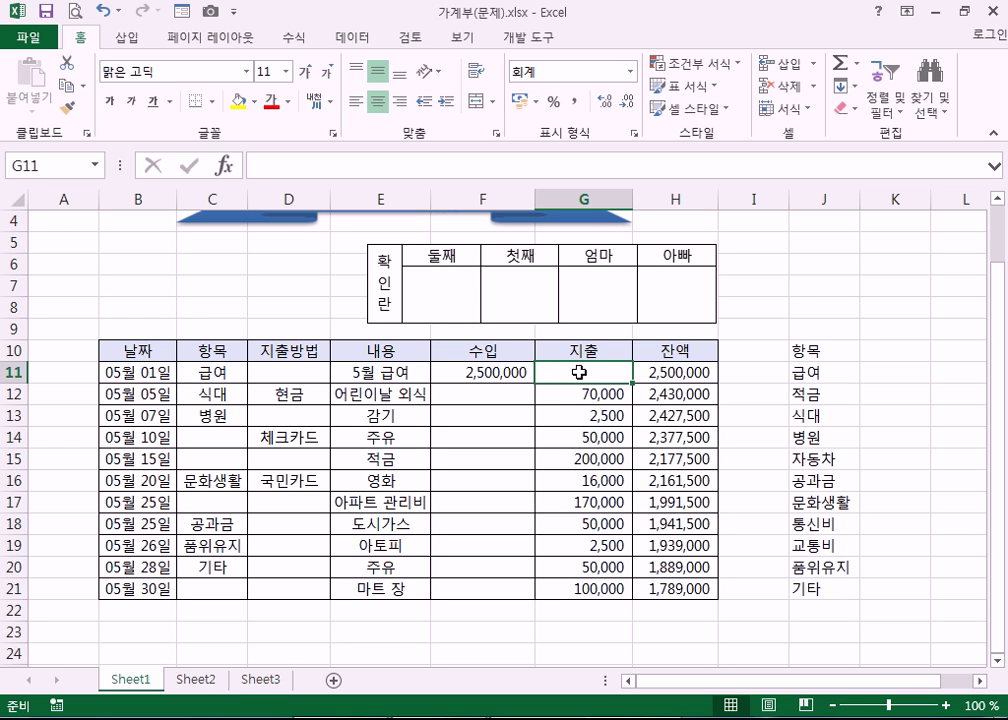
left_click_drag(579, 372, 578, 502)
left_click(561, 372)
left_click_drag(562, 372, 569, 594)
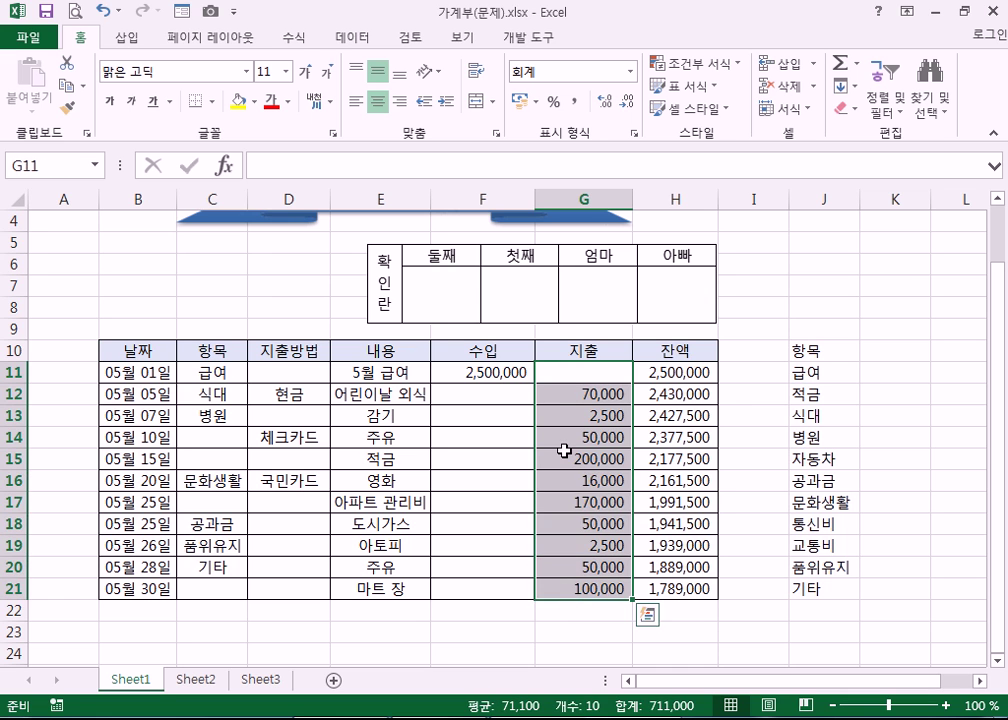
left_click_drag(560, 371, 577, 598)
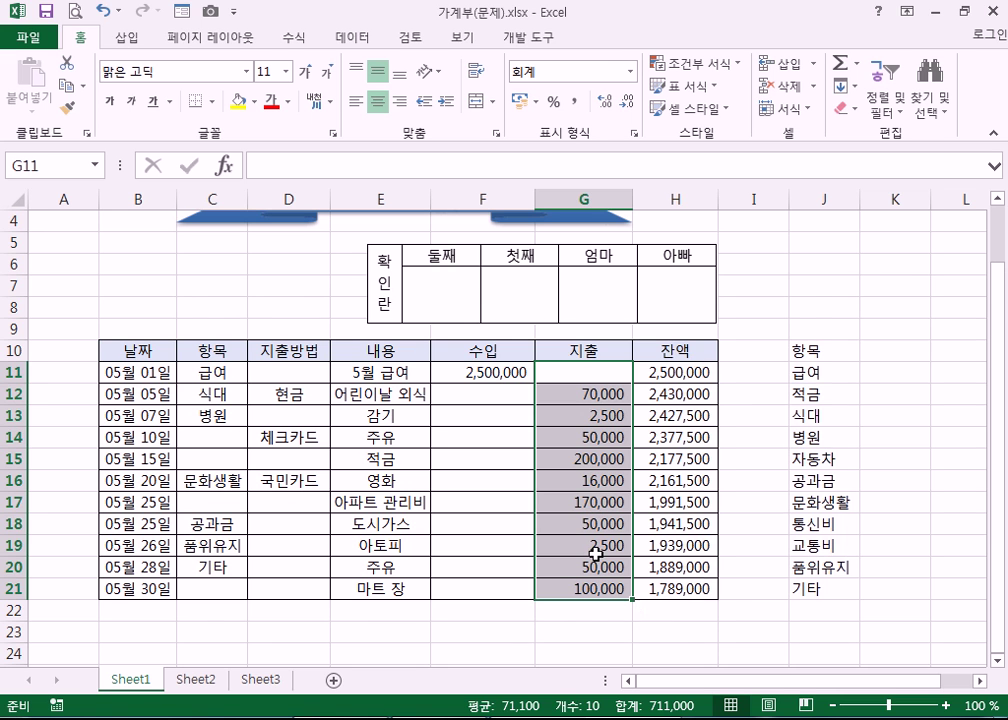
scroll(595, 553, "down", 5)
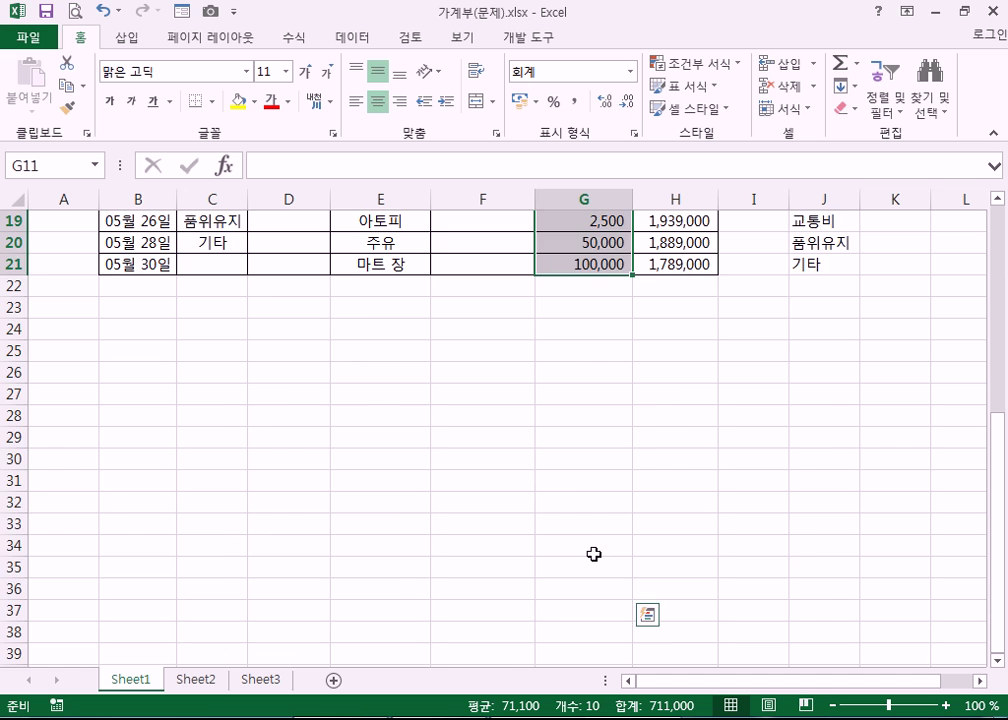
scroll(594, 553, "up", 5)
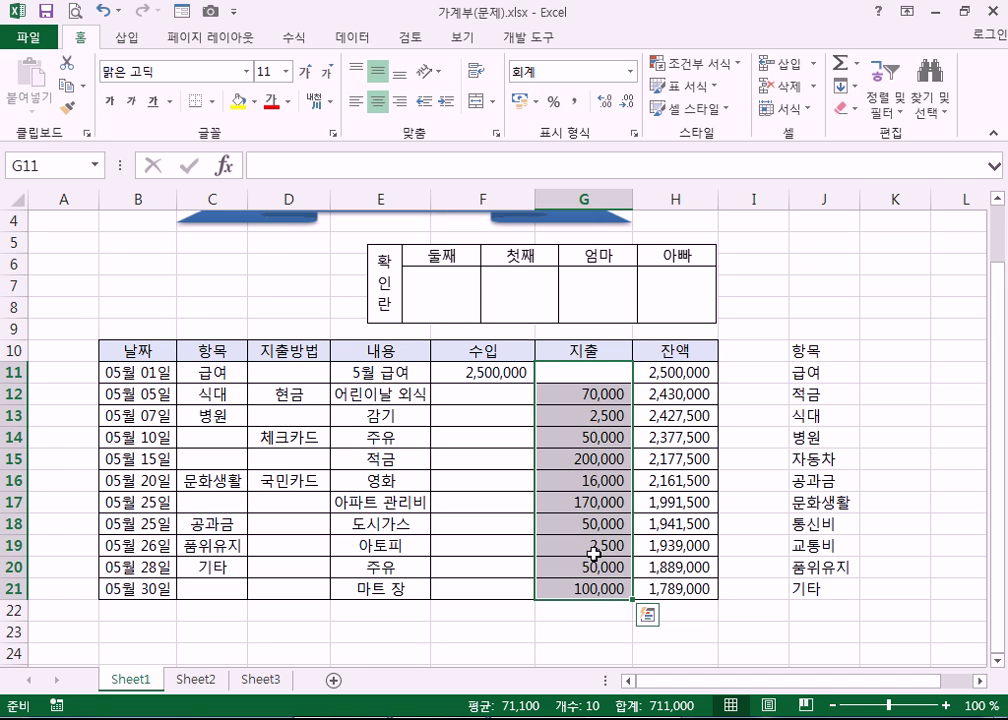
scroll(594, 553, "down", 2)
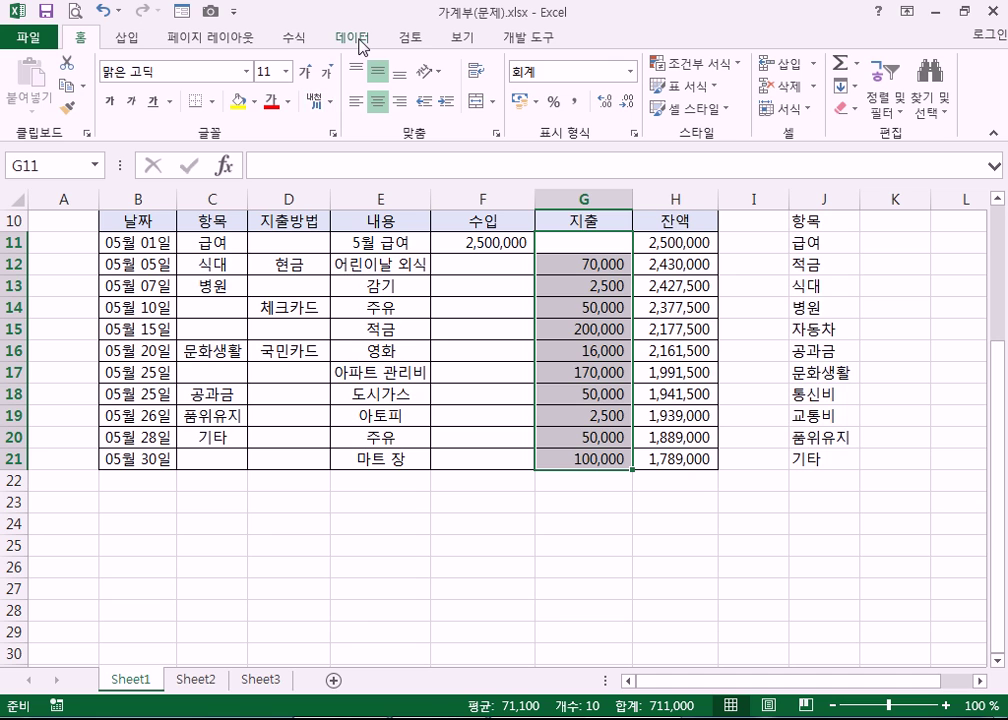
left_click(718, 78)
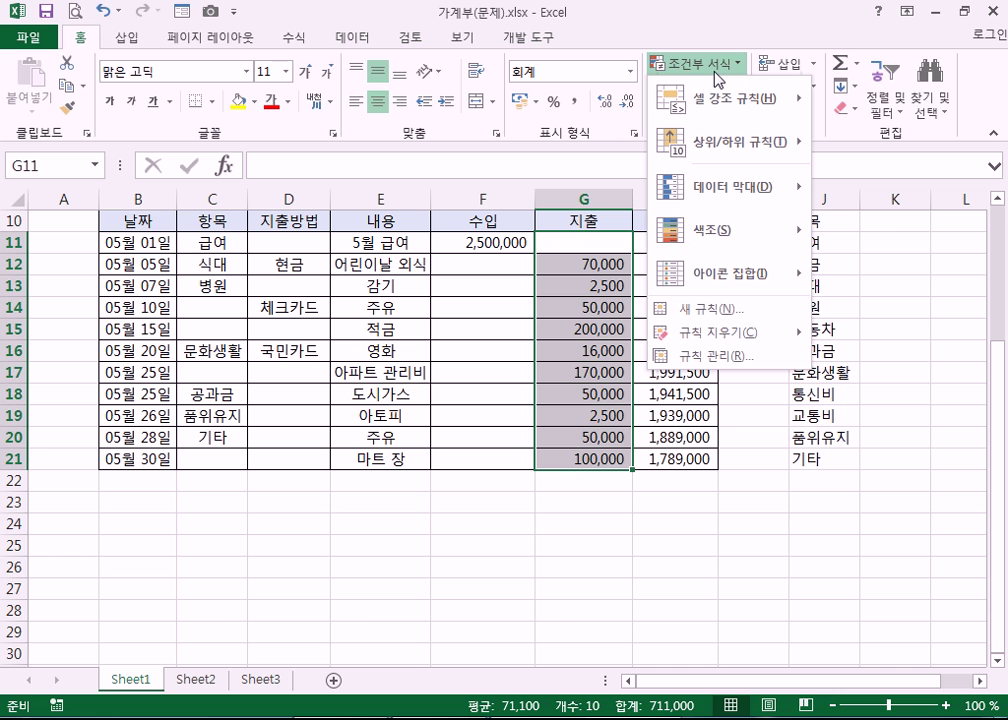
left_click(342, 38)
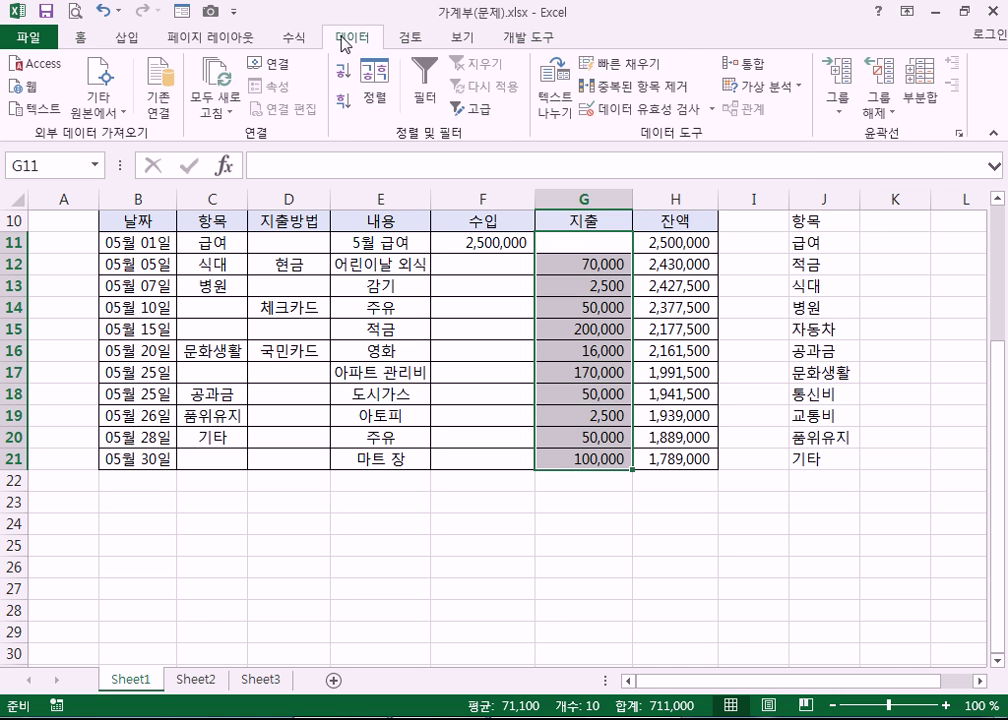
left_click(83, 40)
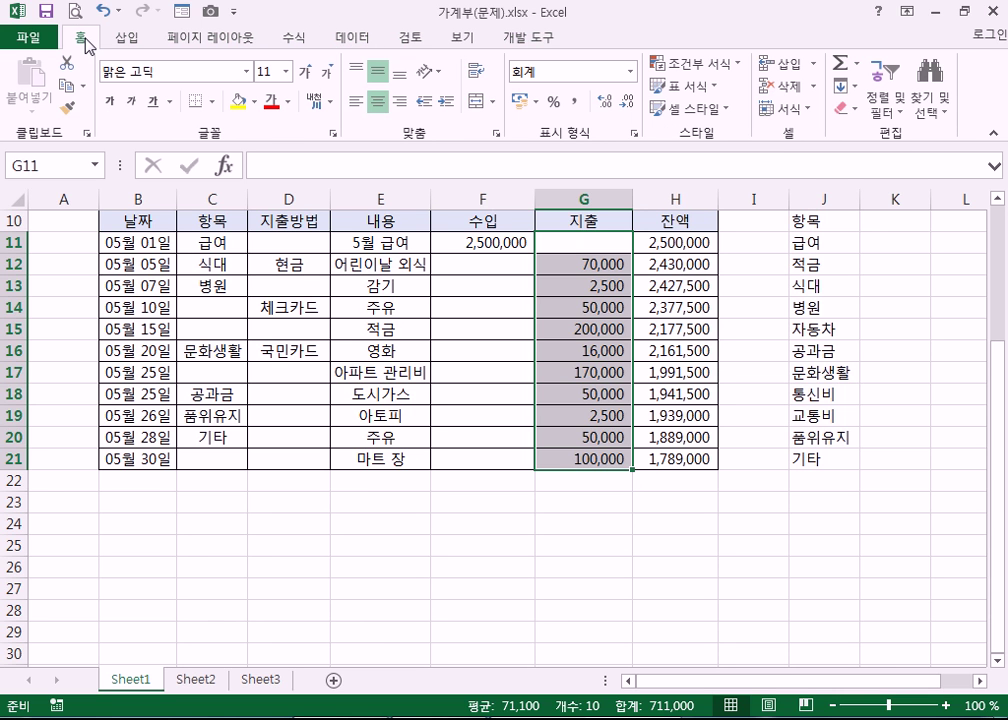
- Apply the 빨강 - 노랑 - 녹색 색조 conditional formatting to the 지출 amounts in G11:G21
left_click(562, 245)
scroll(659, 353, "up", 1)
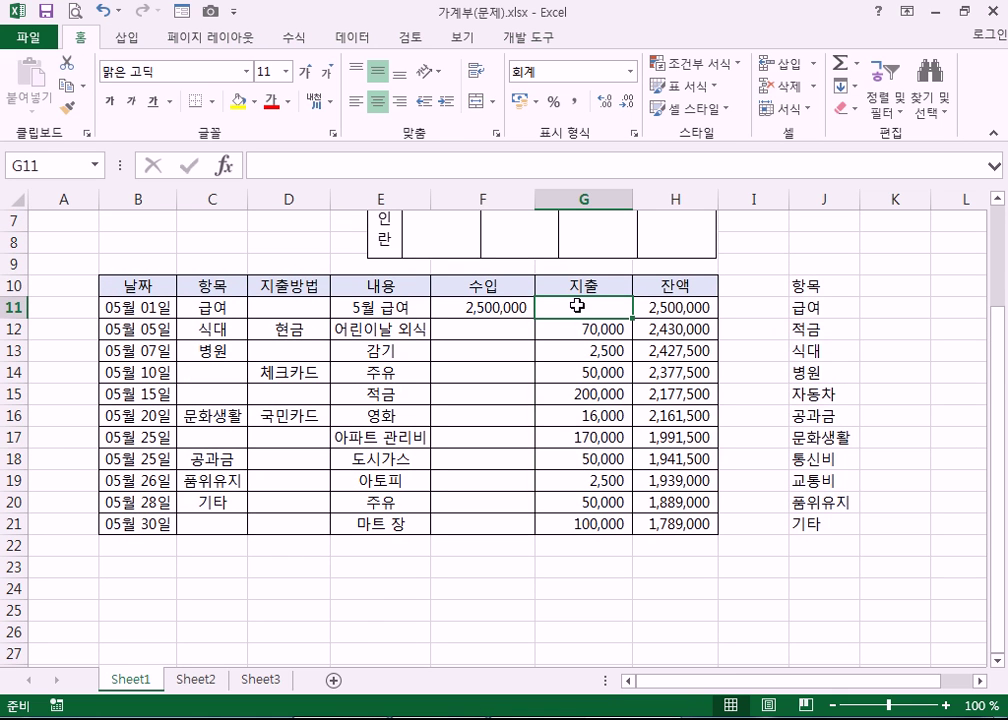
left_click_drag(577, 306, 587, 518)
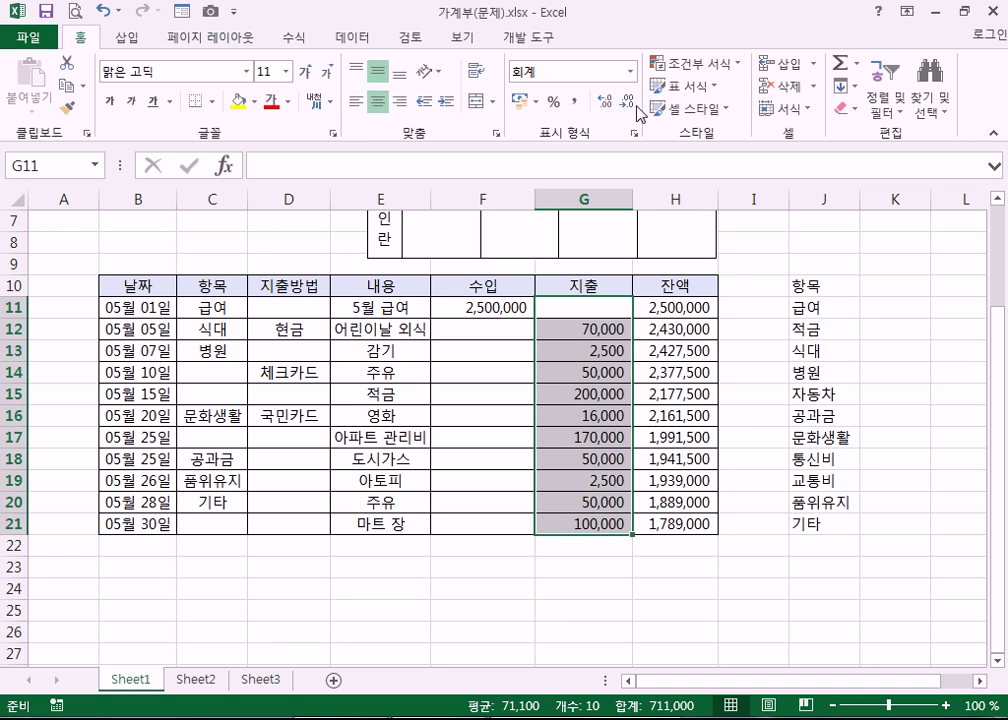
left_click(700, 65)
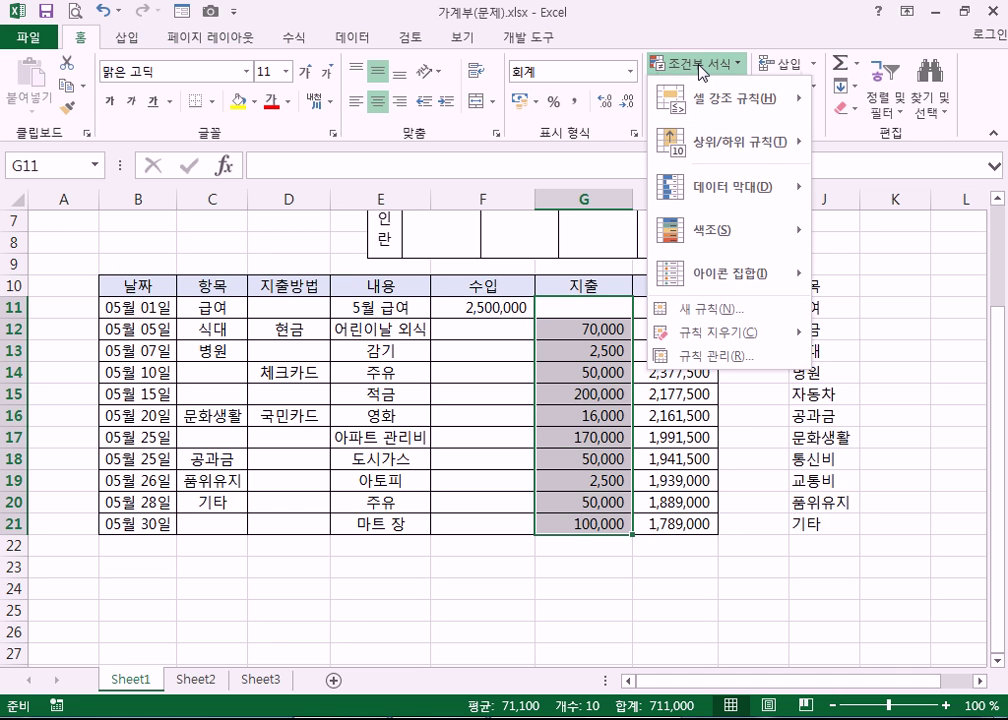
mouse_move(760, 189)
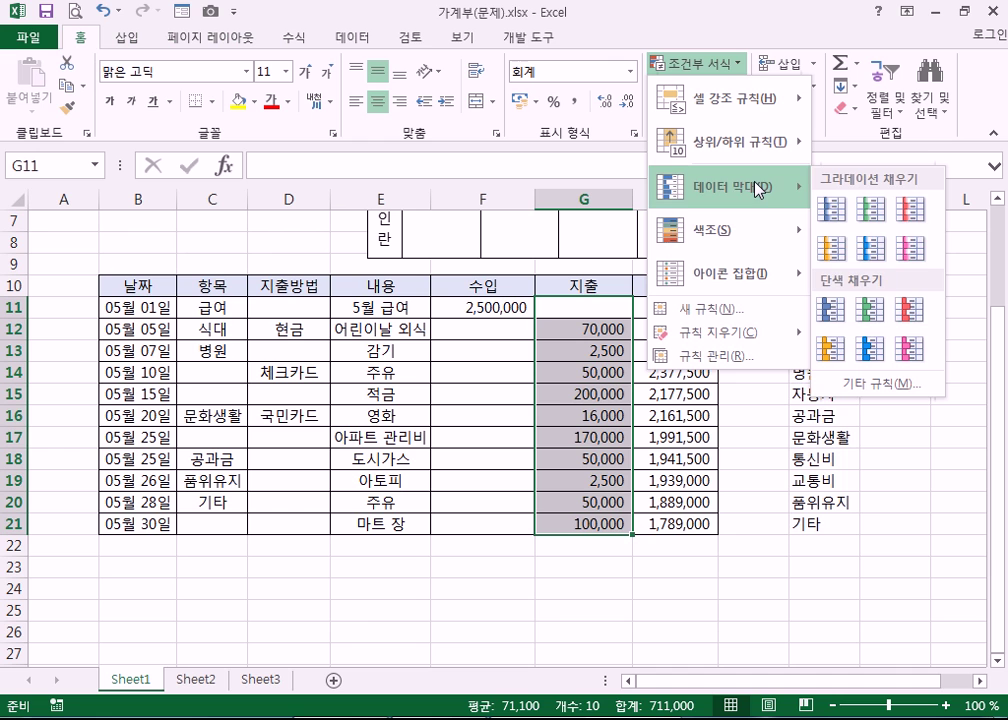
mouse_move(751, 227)
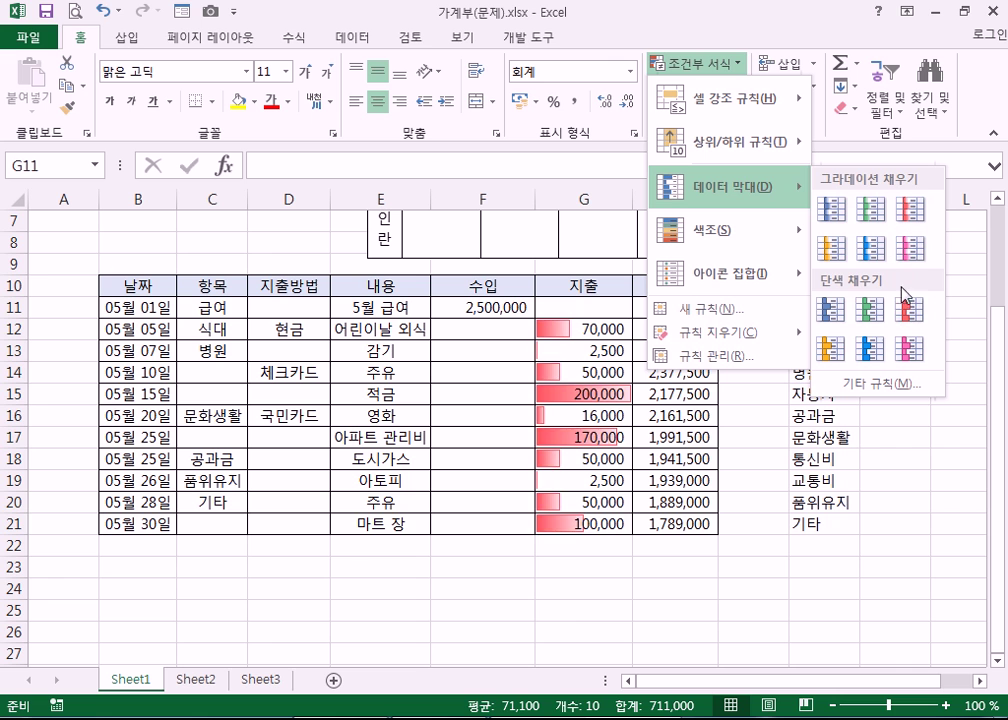
mouse_move(721, 236)
mouse_move(740, 292)
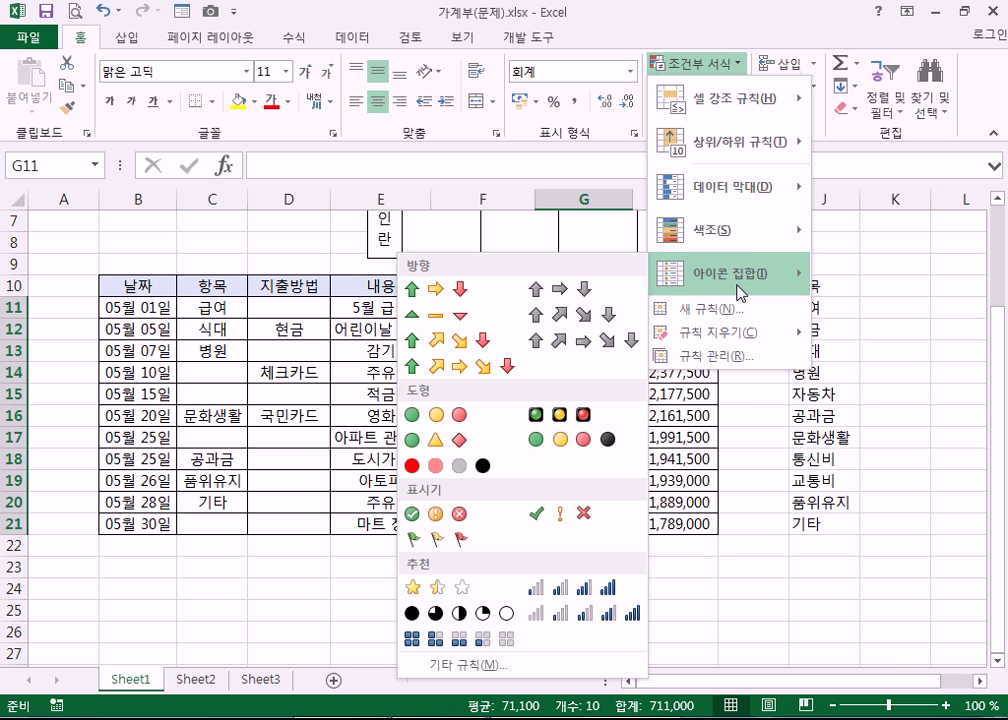
mouse_move(753, 206)
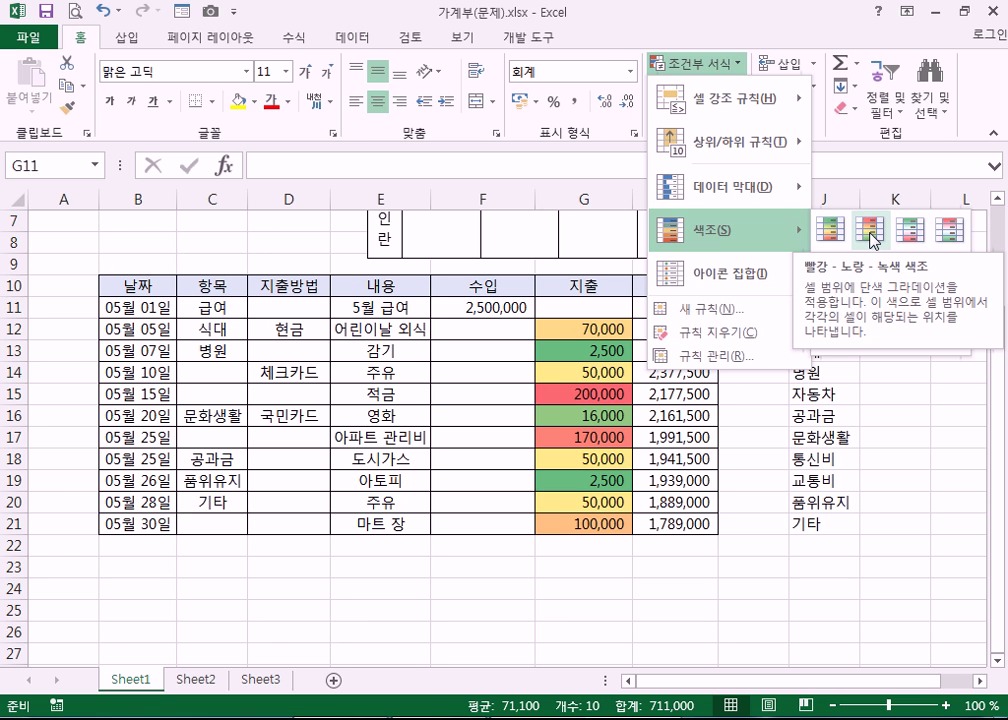
left_click(870, 240)
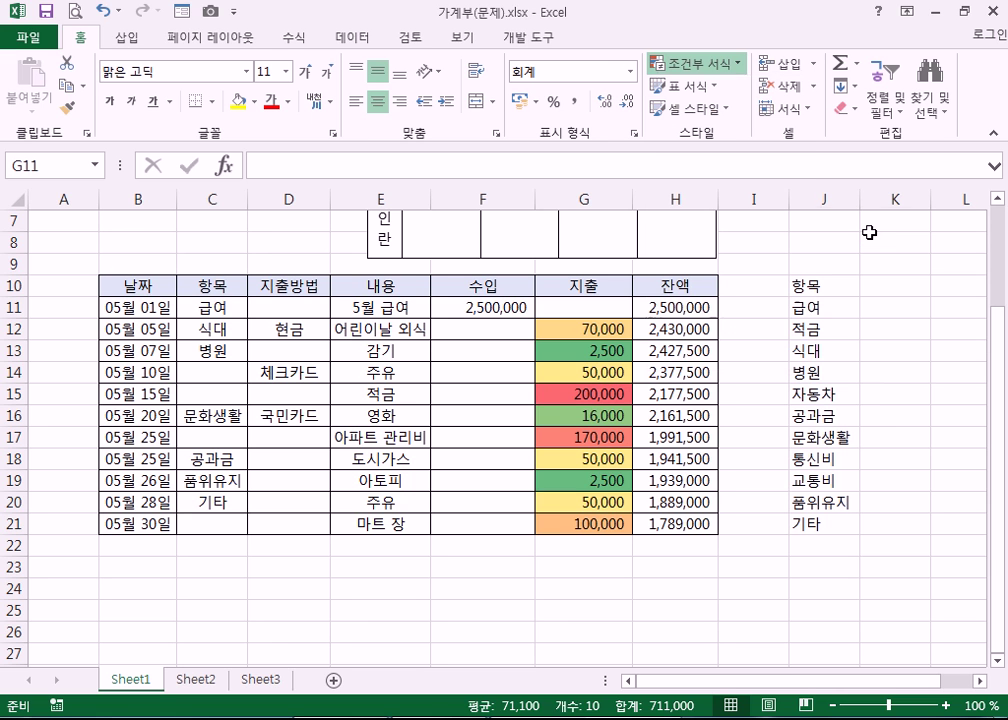
- Examine how the color scale shades the small, middle and large amounts in the 지출 column
left_click(483, 415)
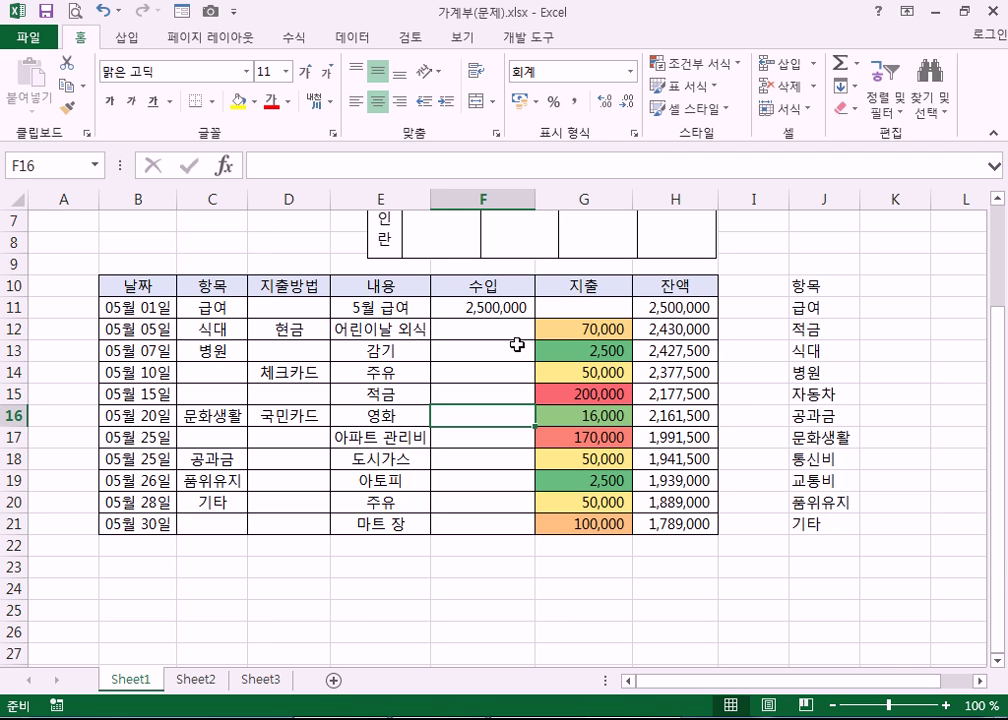
left_click(587, 352)
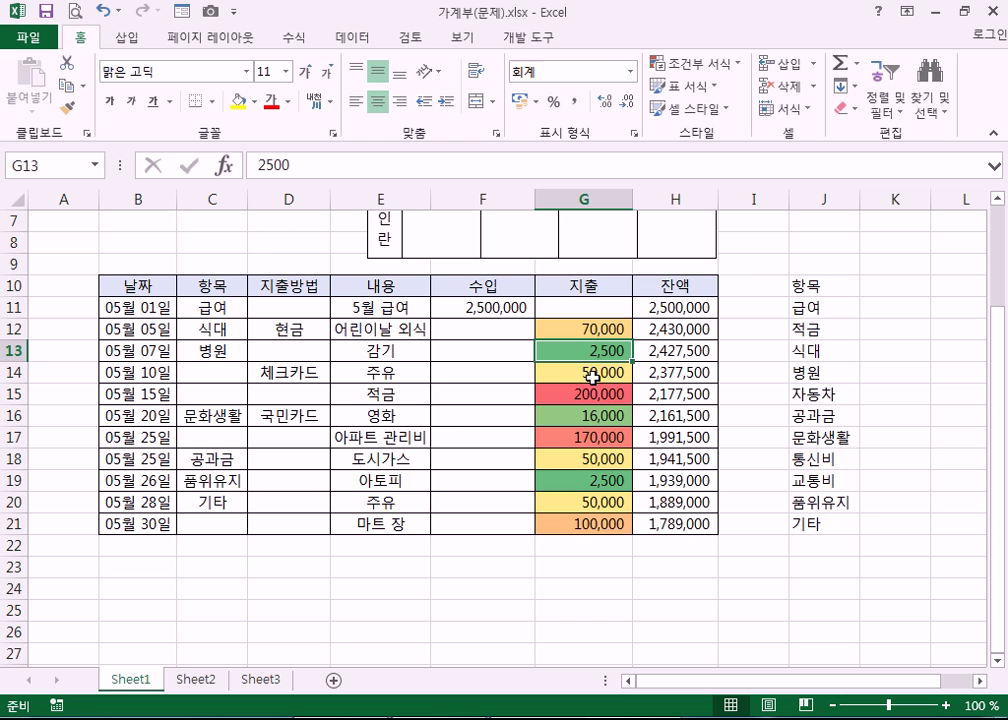
left_click(556, 438)
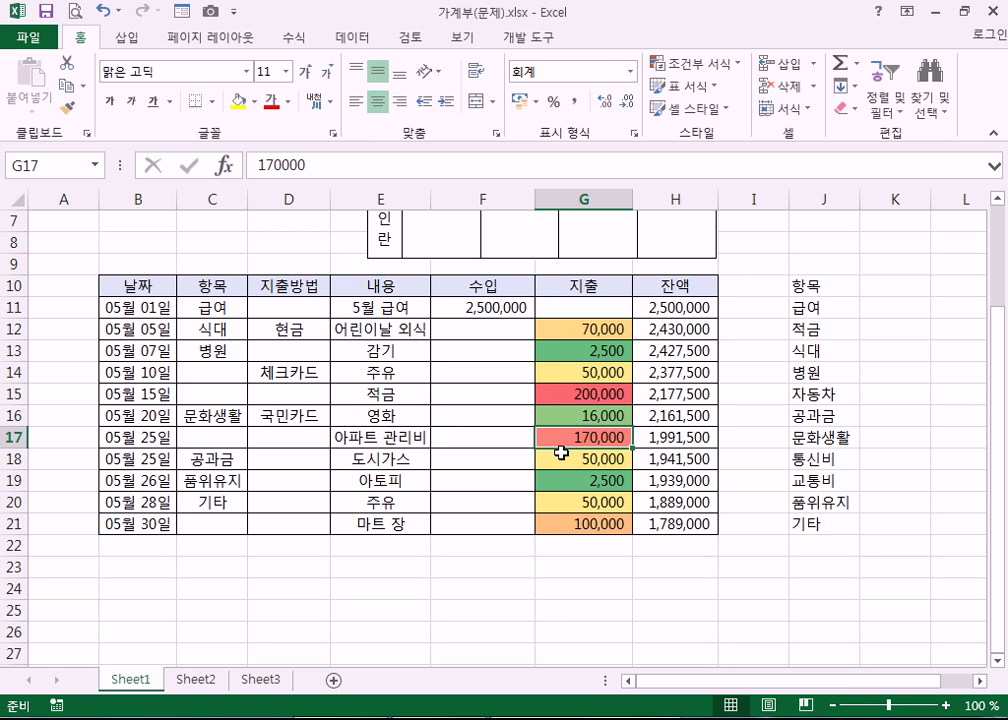
left_click(583, 502)
left_click(560, 526)
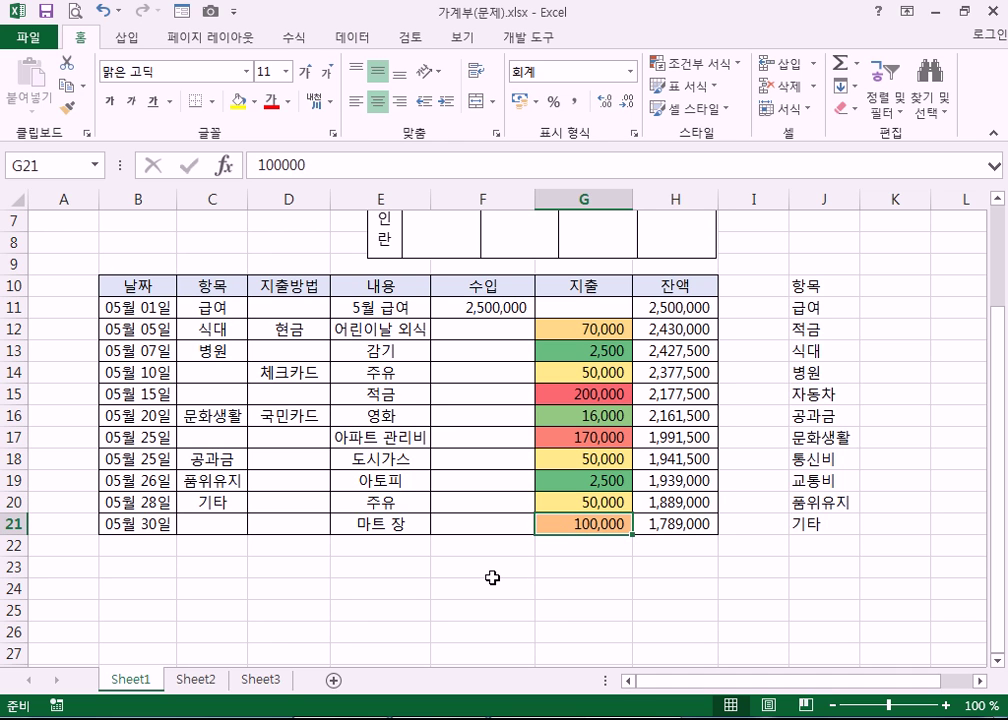
left_click(586, 328)
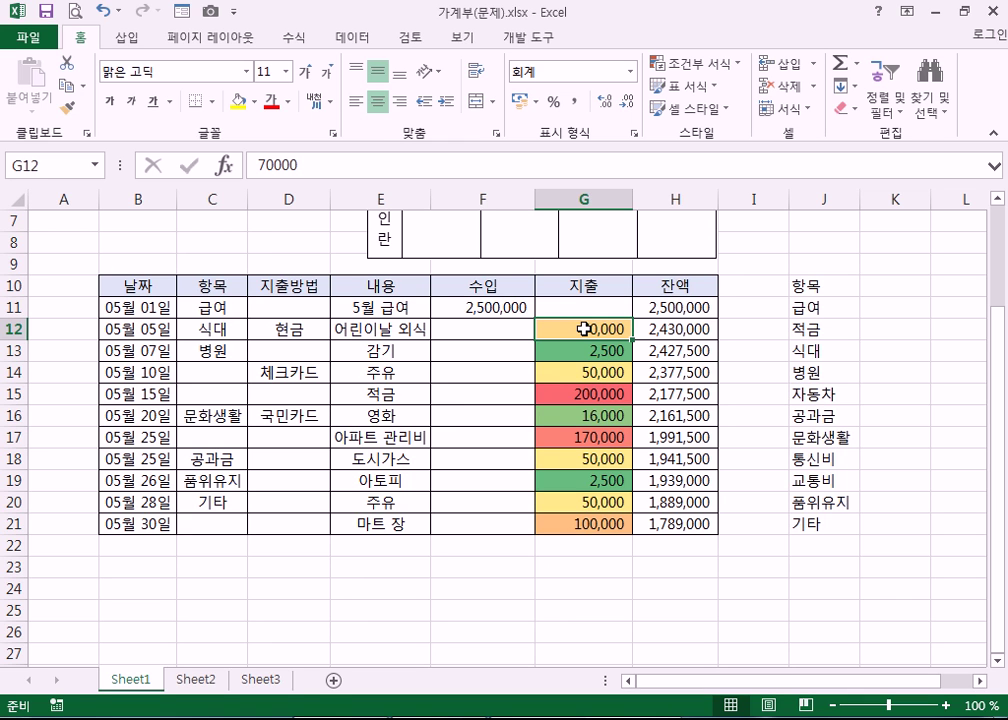
left_click(584, 395)
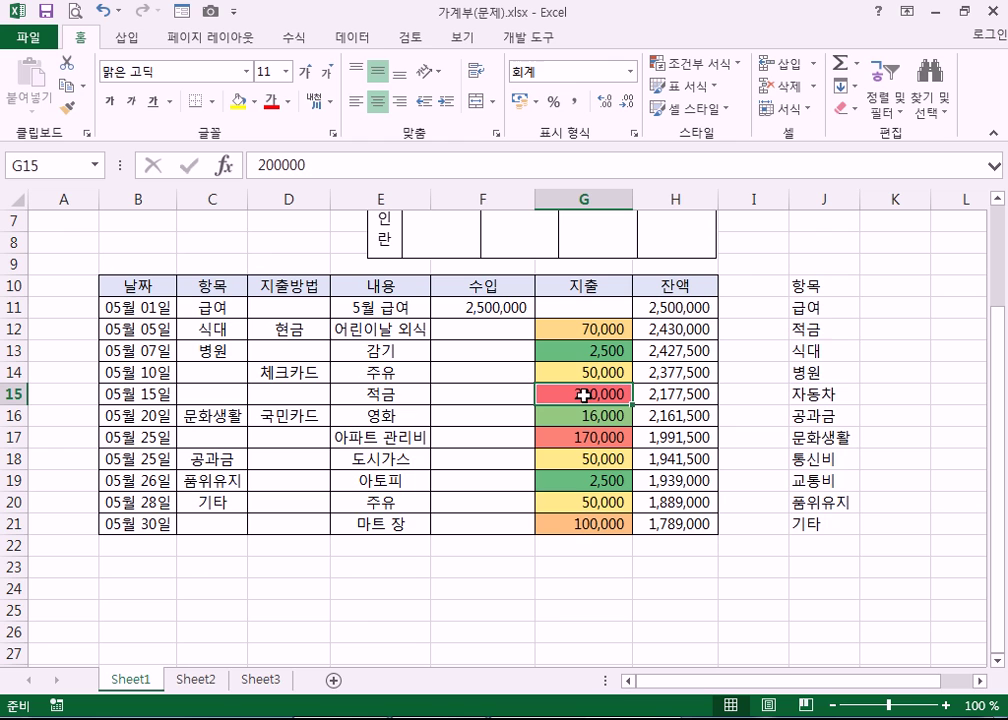
left_click(579, 349)
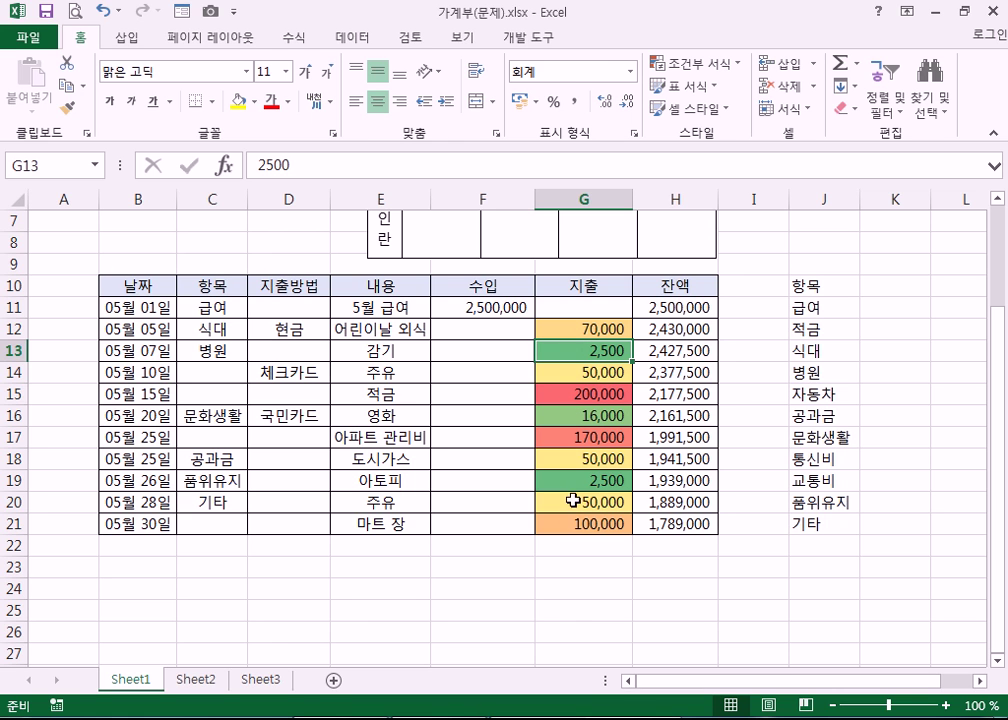
left_click(563, 393)
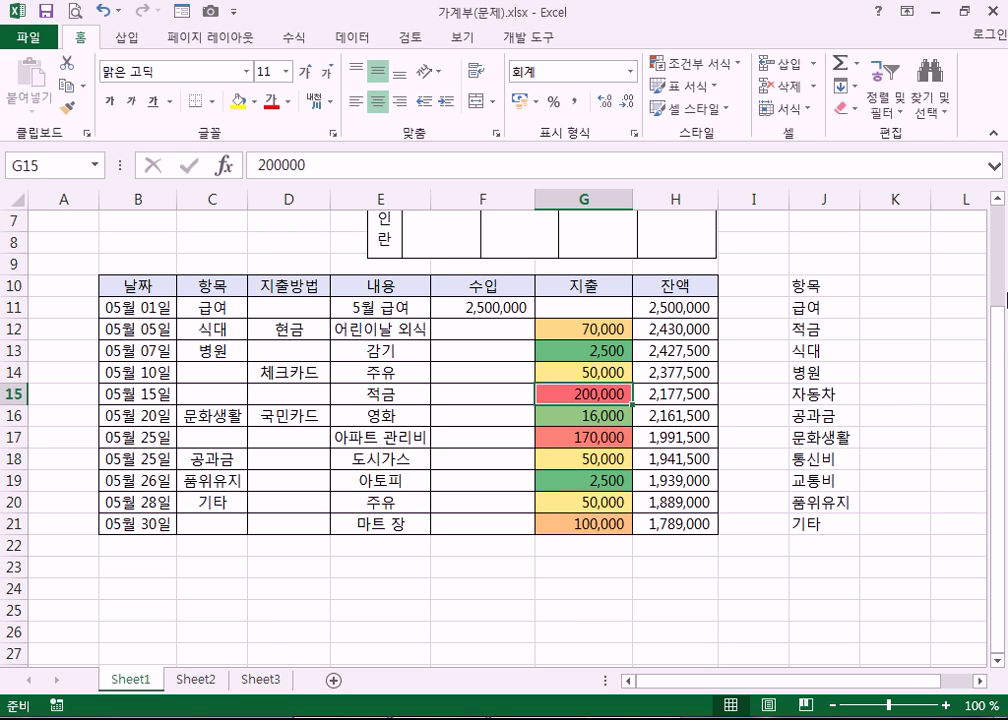
left_click(580, 353)
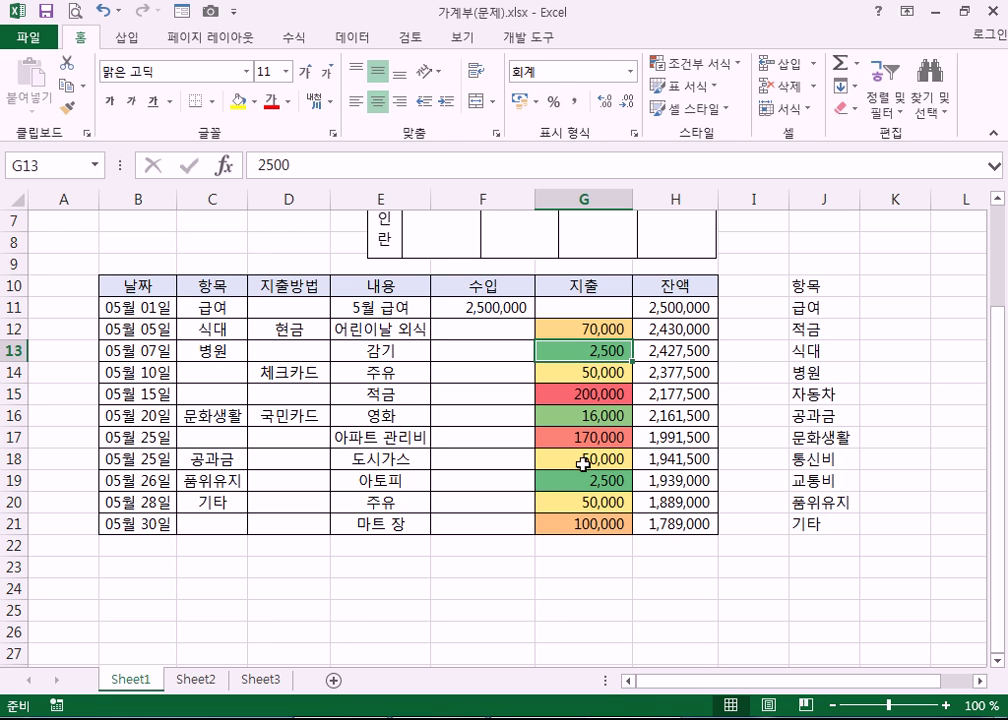
left_click(573, 419)
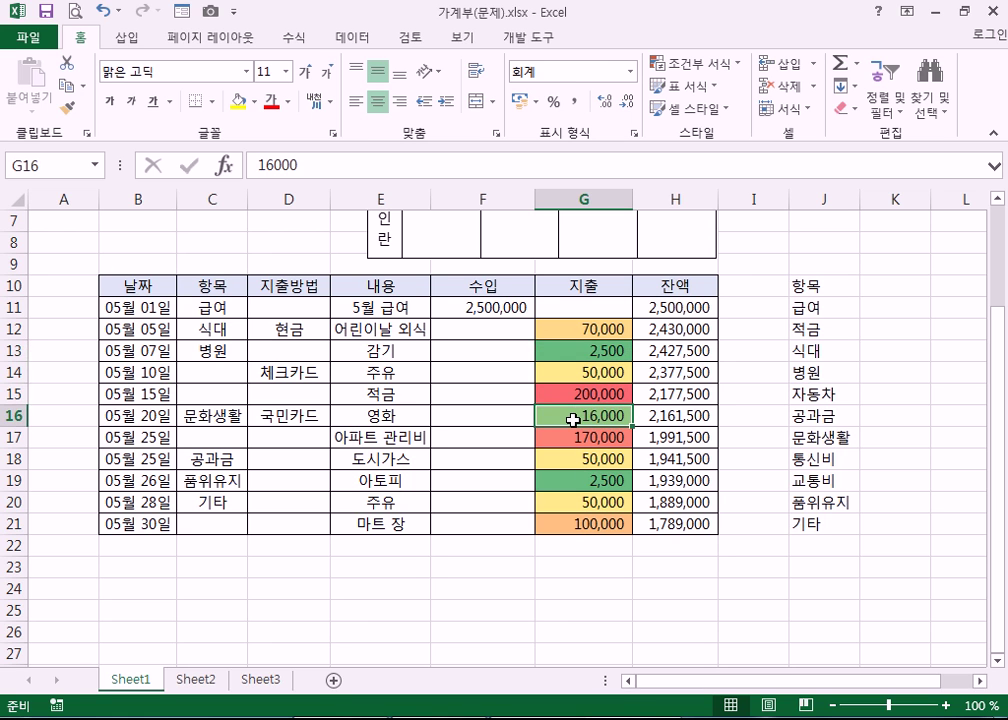
- Try 2500000 as the 지출 amount of the 감기 entry in G13
left_click(576, 349)
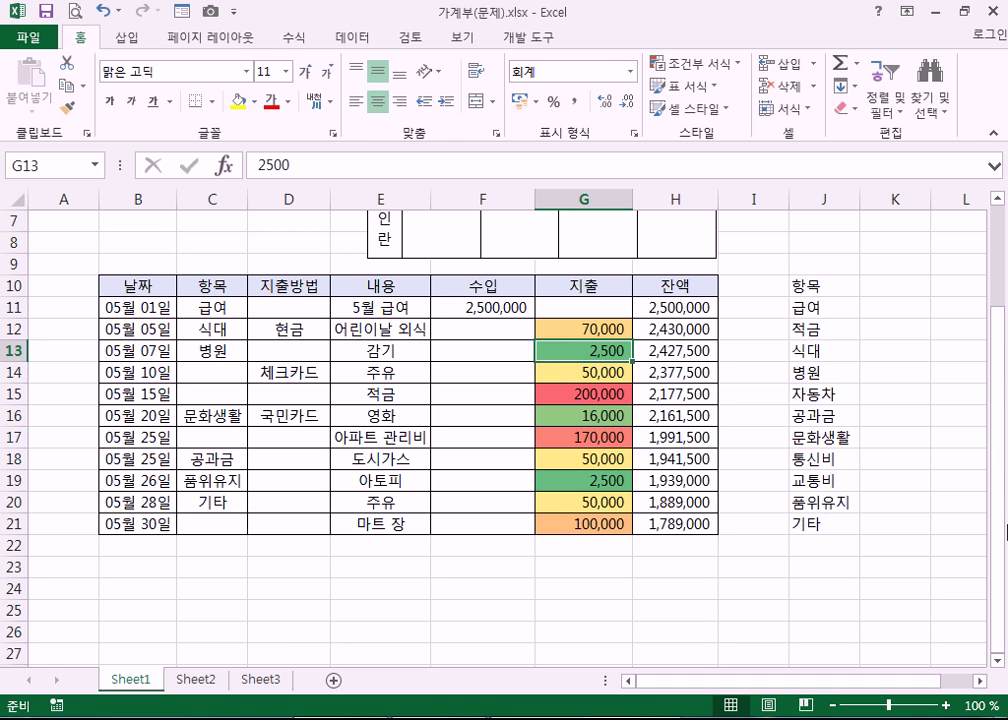
type("2500000")
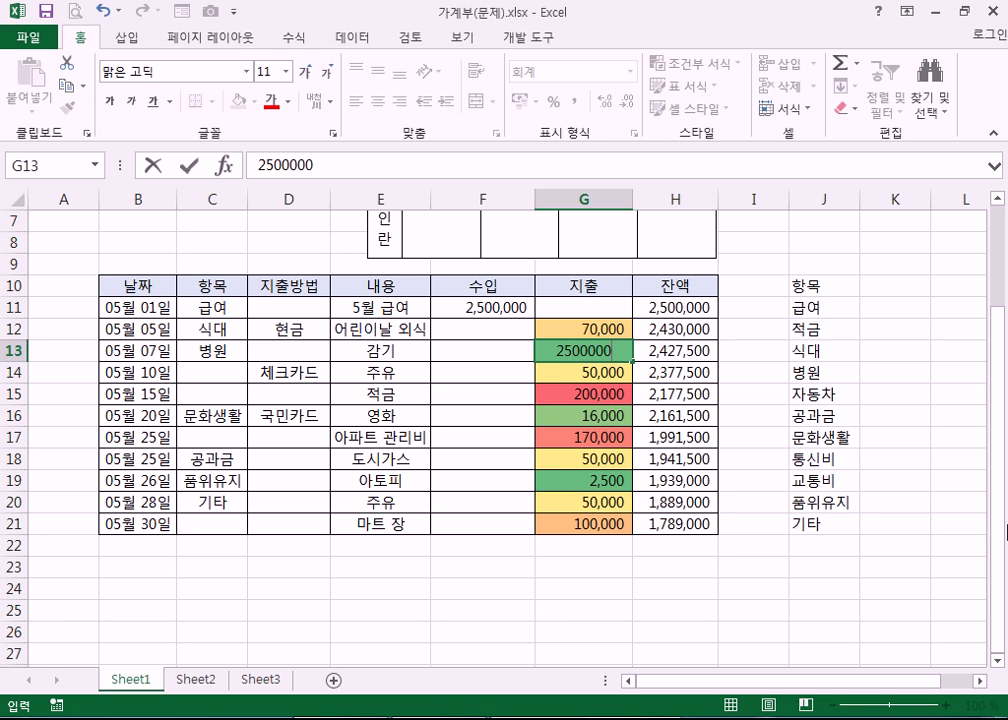
key("Return")
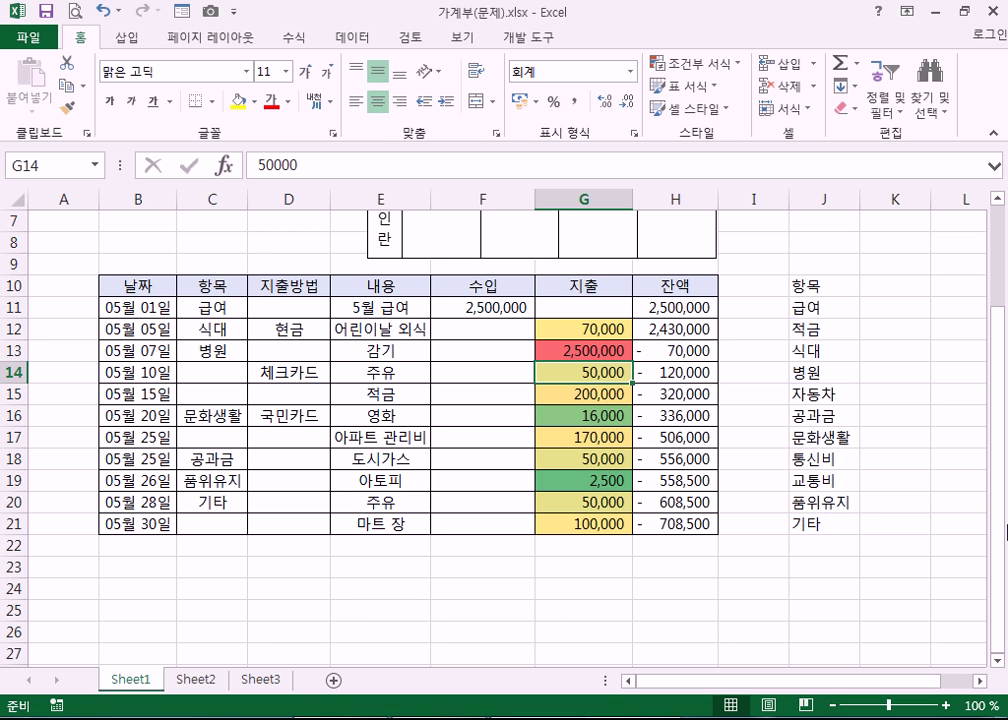
- Correct the 지출 amount of the 감기 entry in G13 to 250000
key("Up")
key("F2")
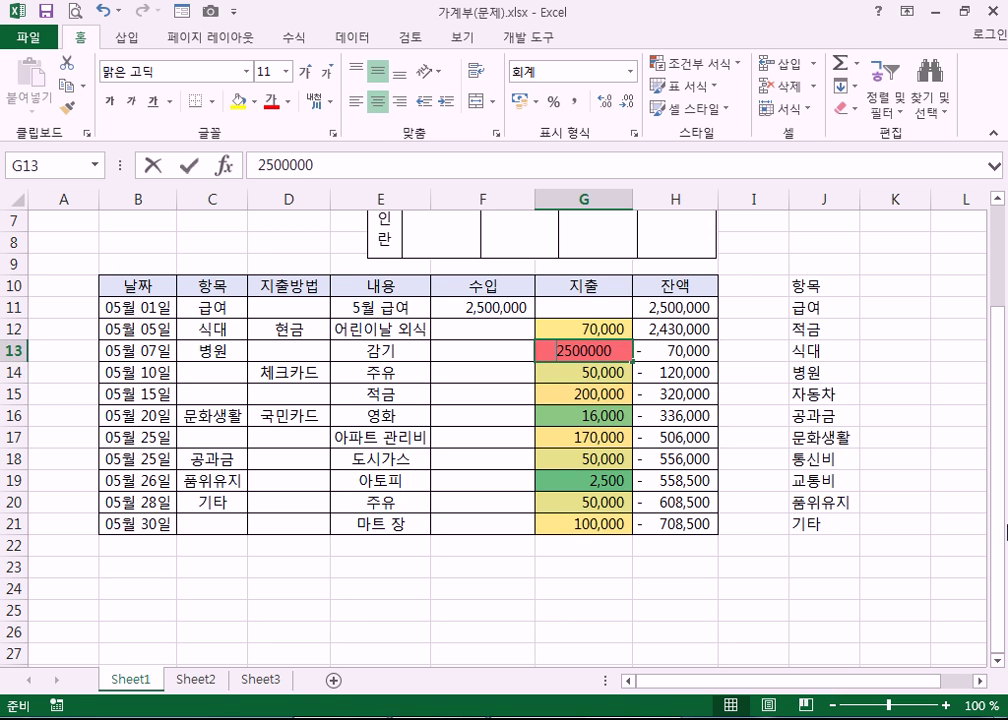
key("BackSpace")
key("Return")
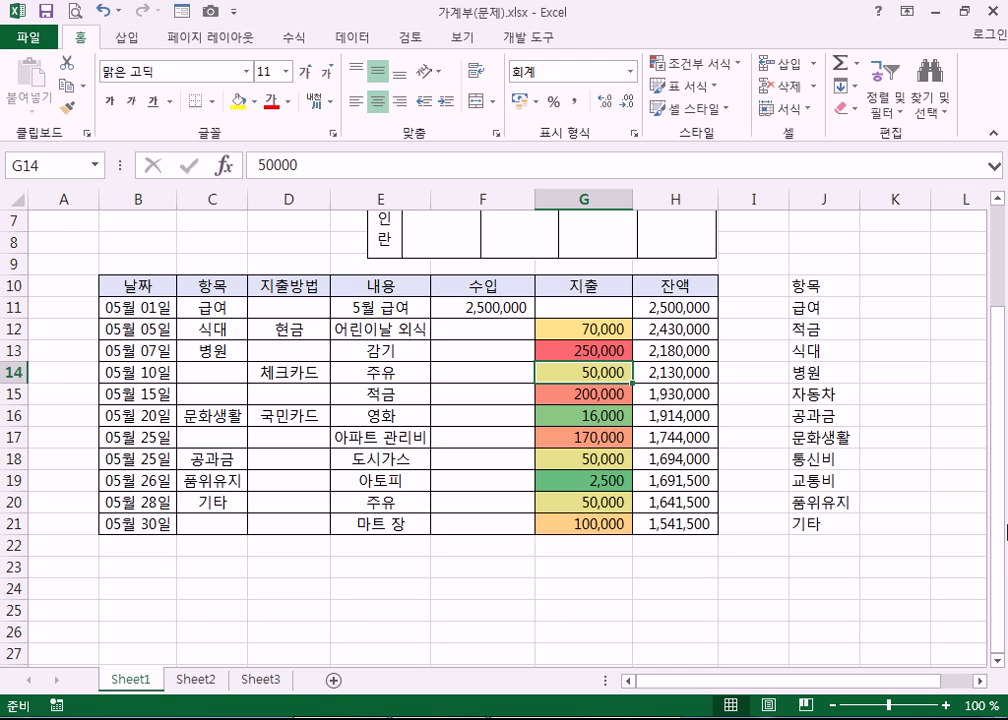
- Review the color scale shading across the 지출 rows against the changed 감기 amount
scroll(583, 468, "down", 4)
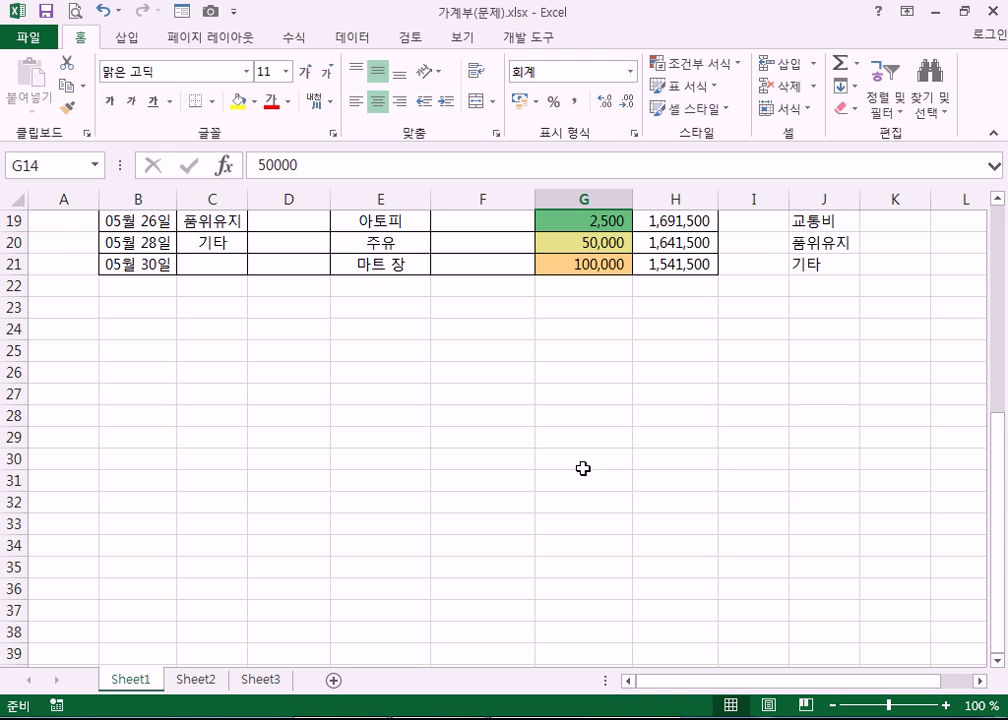
scroll(583, 468, "up", 3)
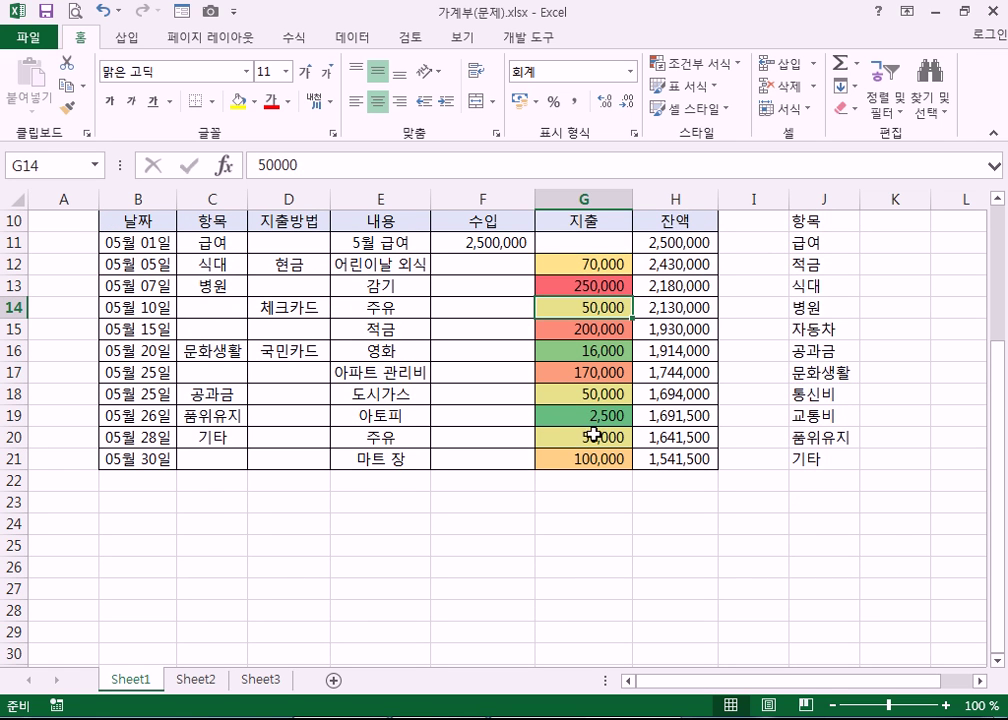
left_click(571, 396)
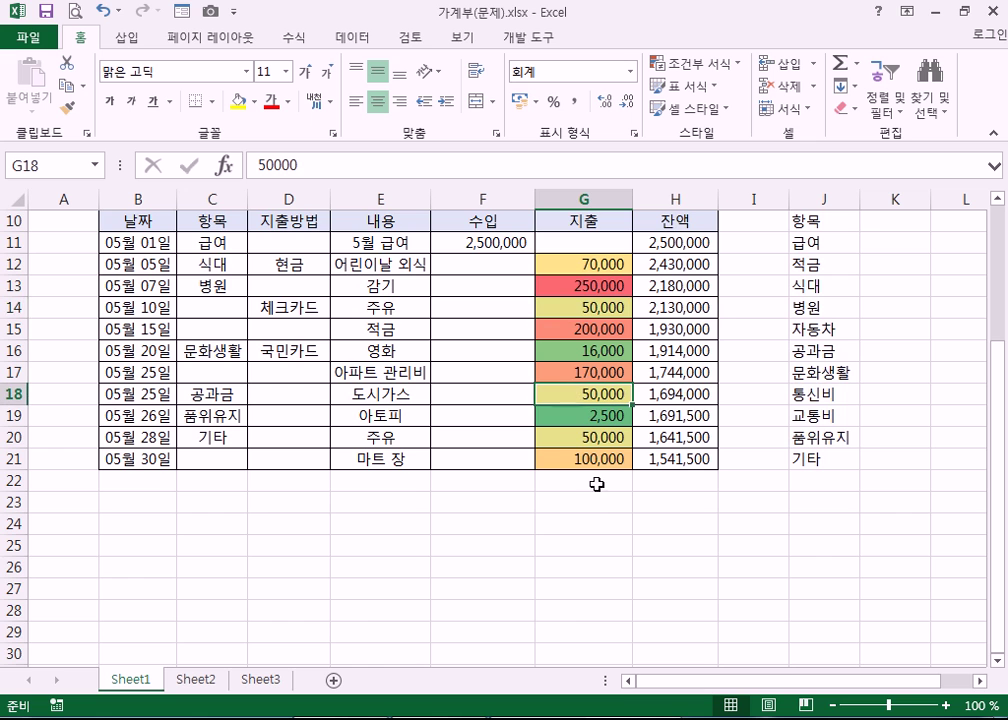
scroll(603, 516, "down", 2)
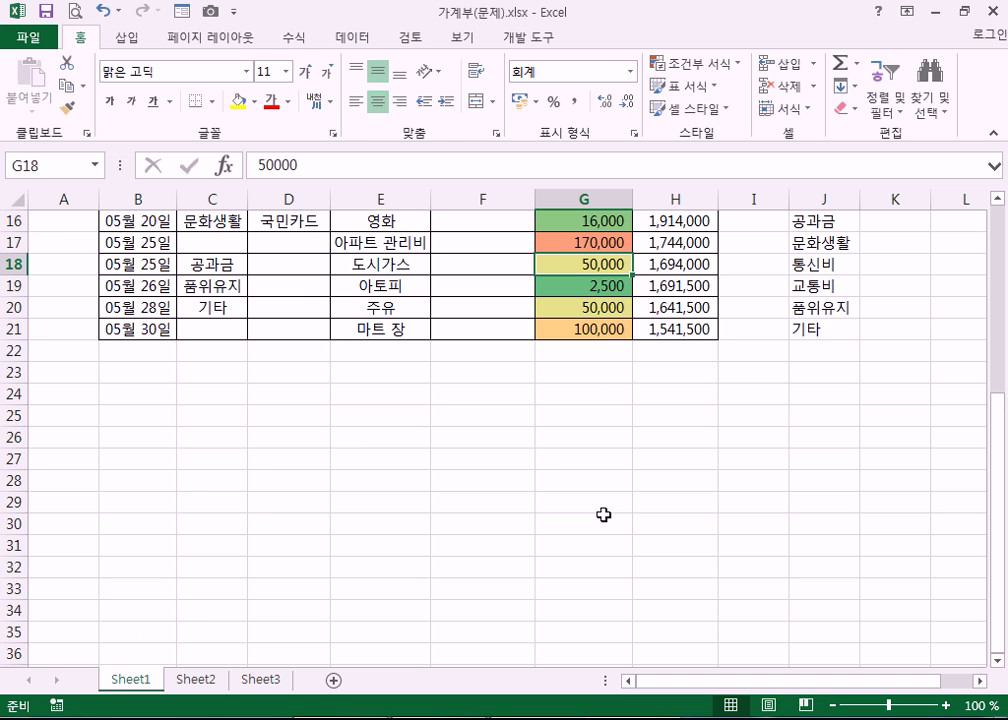
left_click(580, 242)
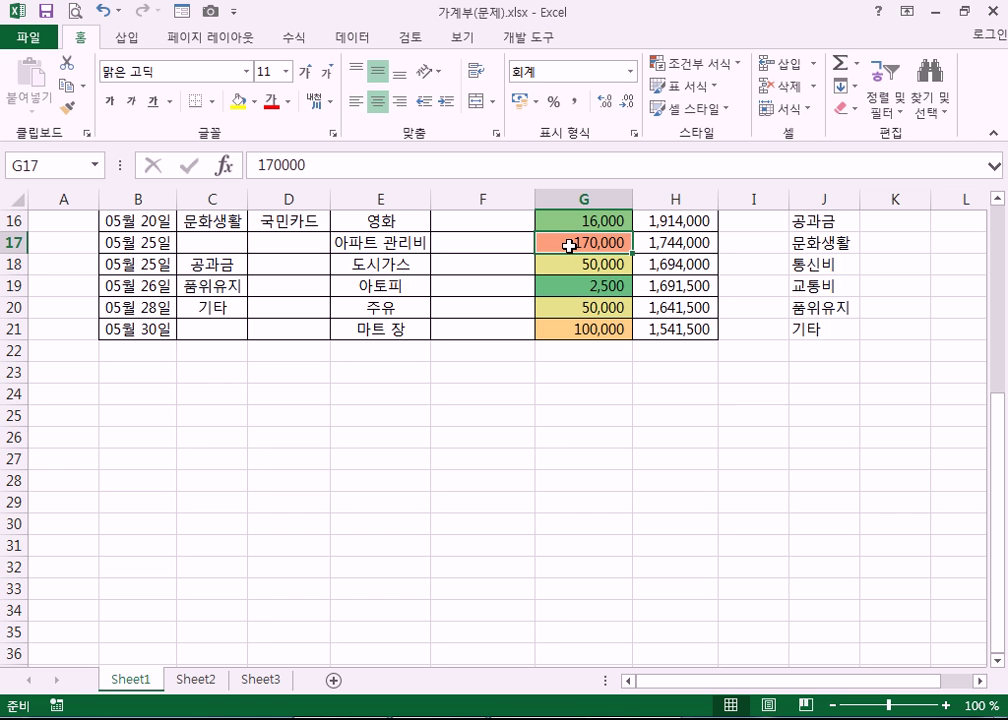
scroll(569, 245, "up", 2)
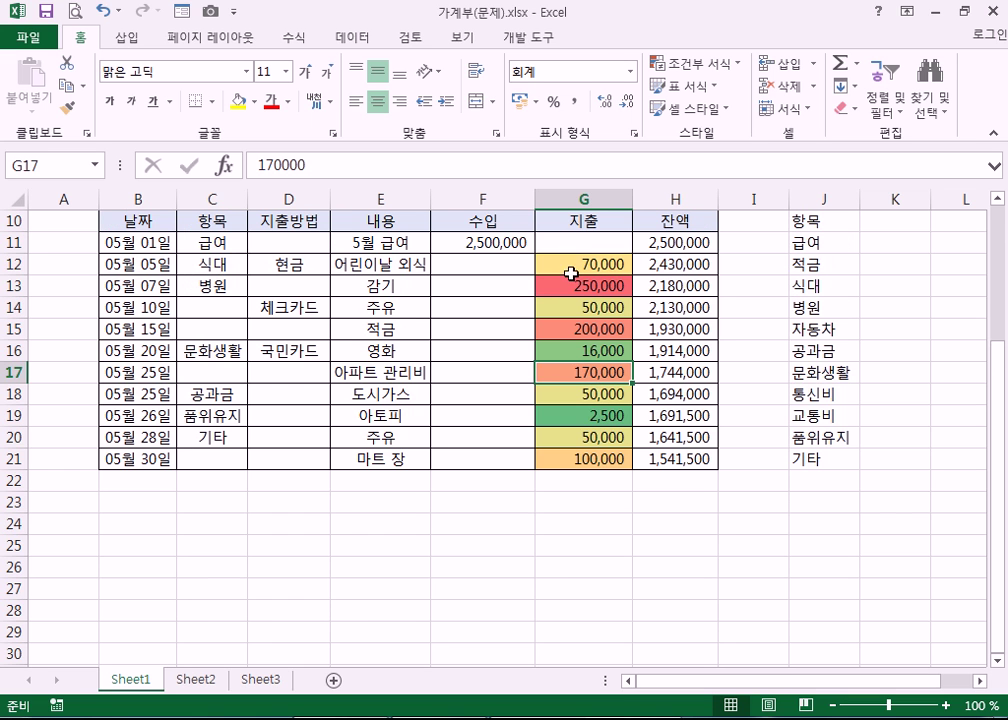
left_click(569, 285)
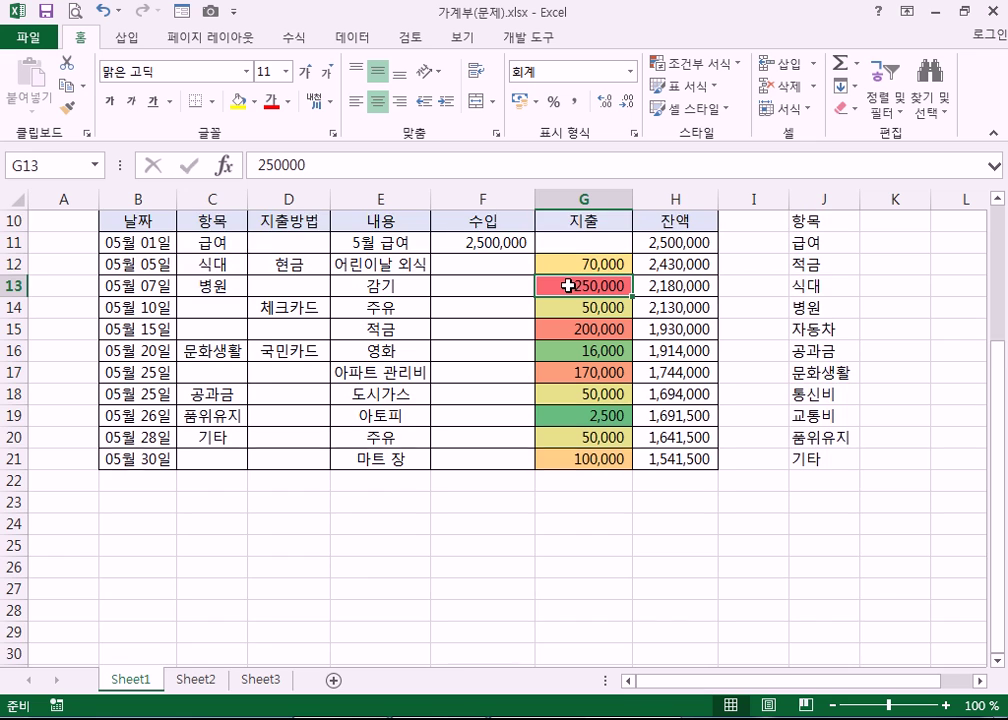
scroll(568, 285, "down", 1)
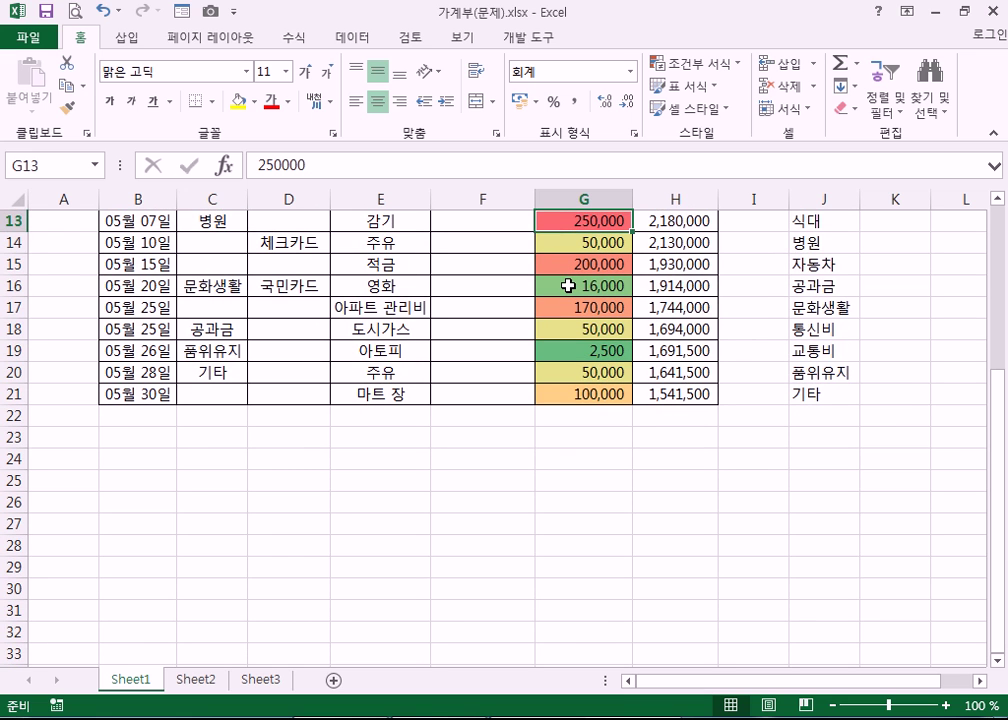
- Select the 지출 amounts in G11:G21
scroll(568, 285, "up", 2)
left_click_drag(575, 307, 575, 518)
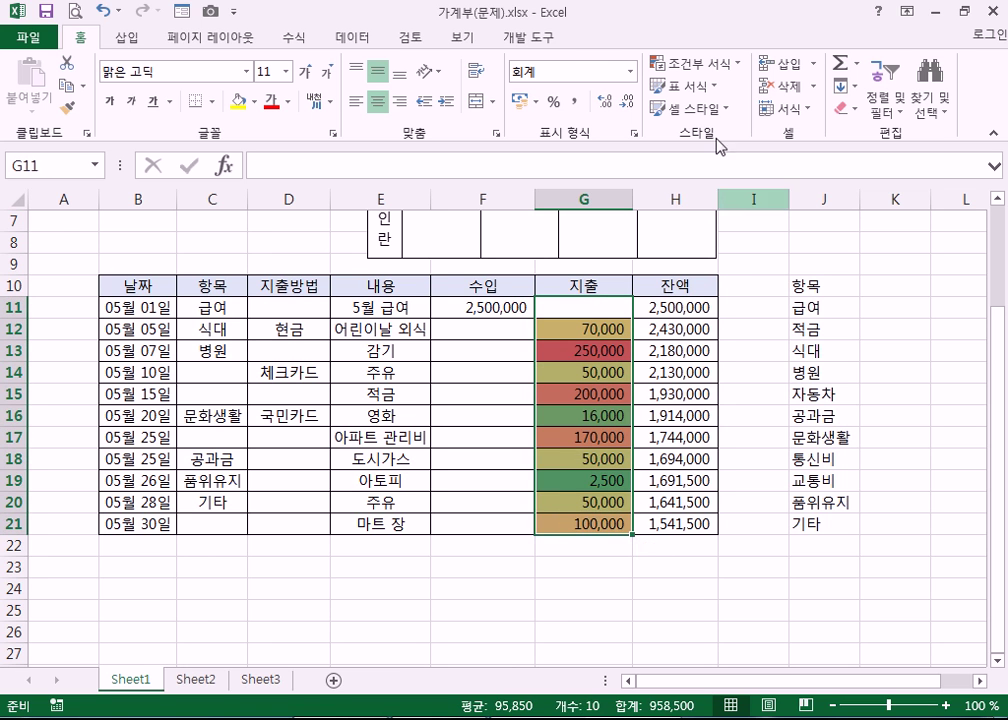
left_click(689, 65)
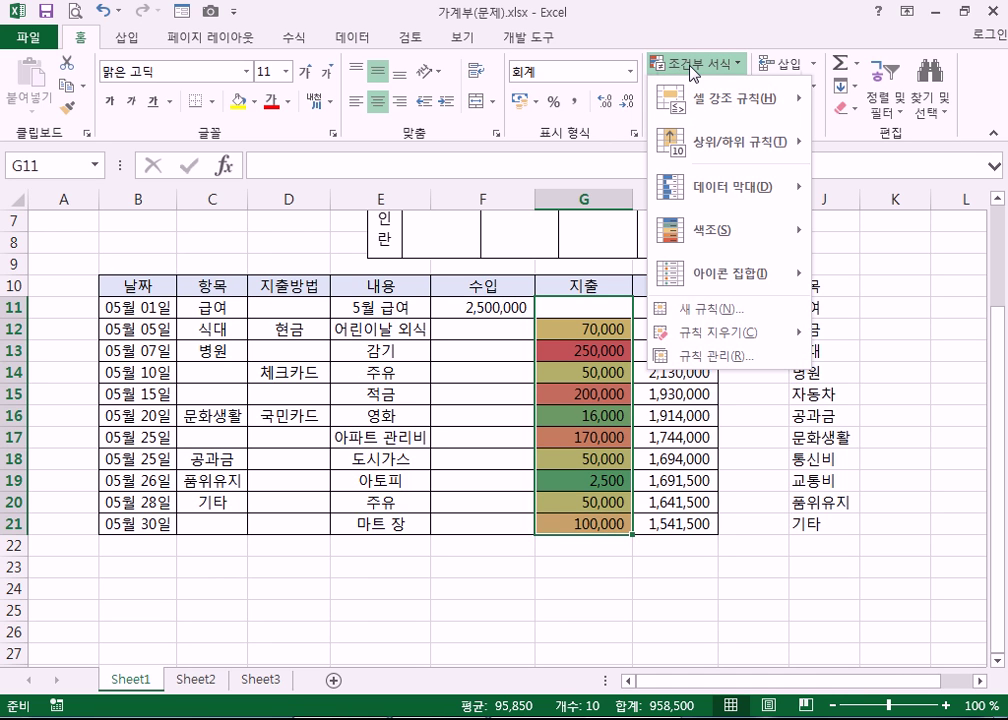
left_click(718, 358)
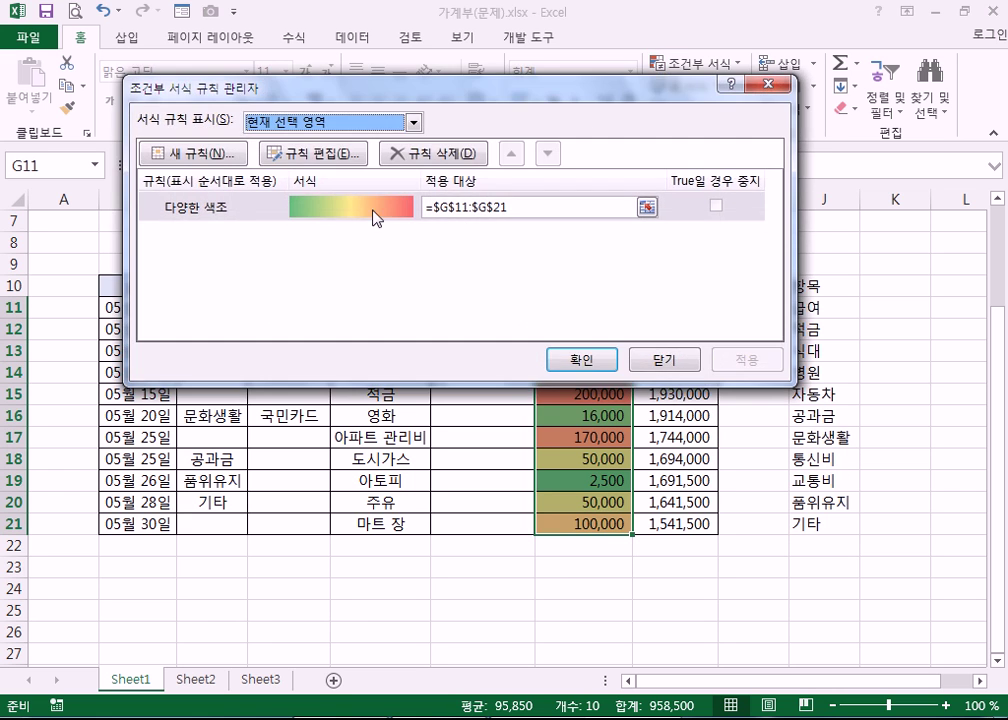
left_click(228, 210)
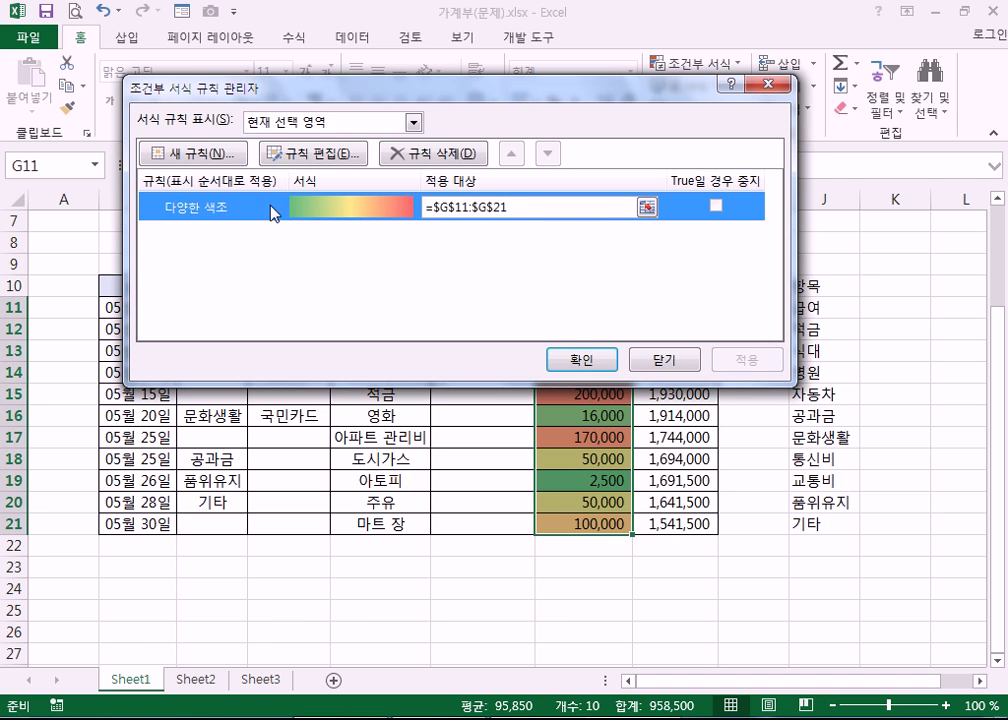
left_click(417, 156)
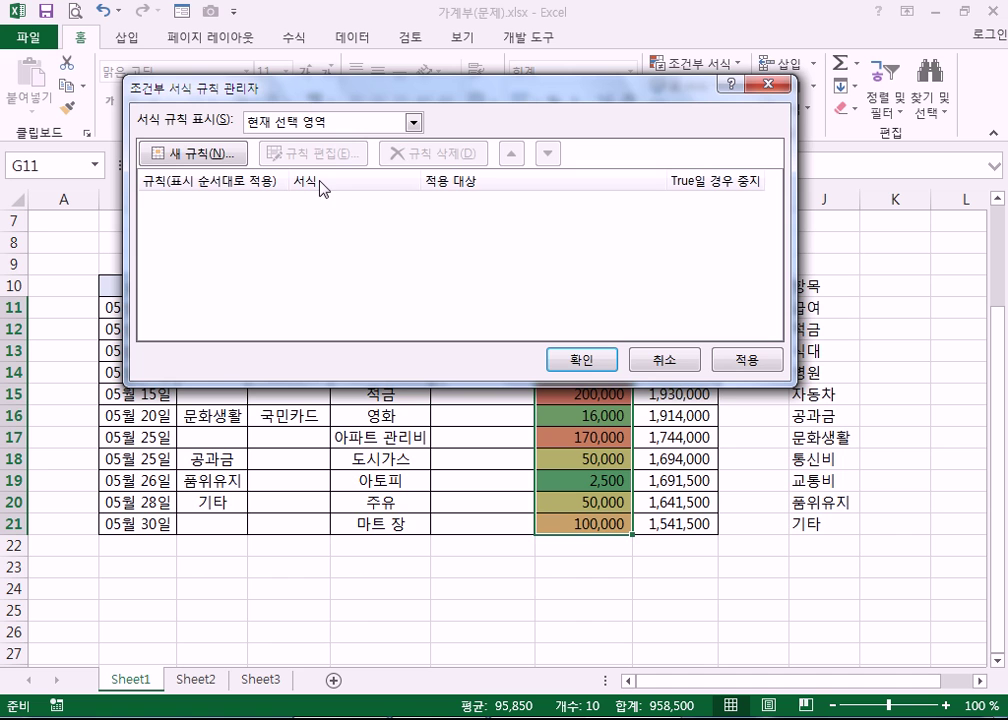
left_click(664, 359)
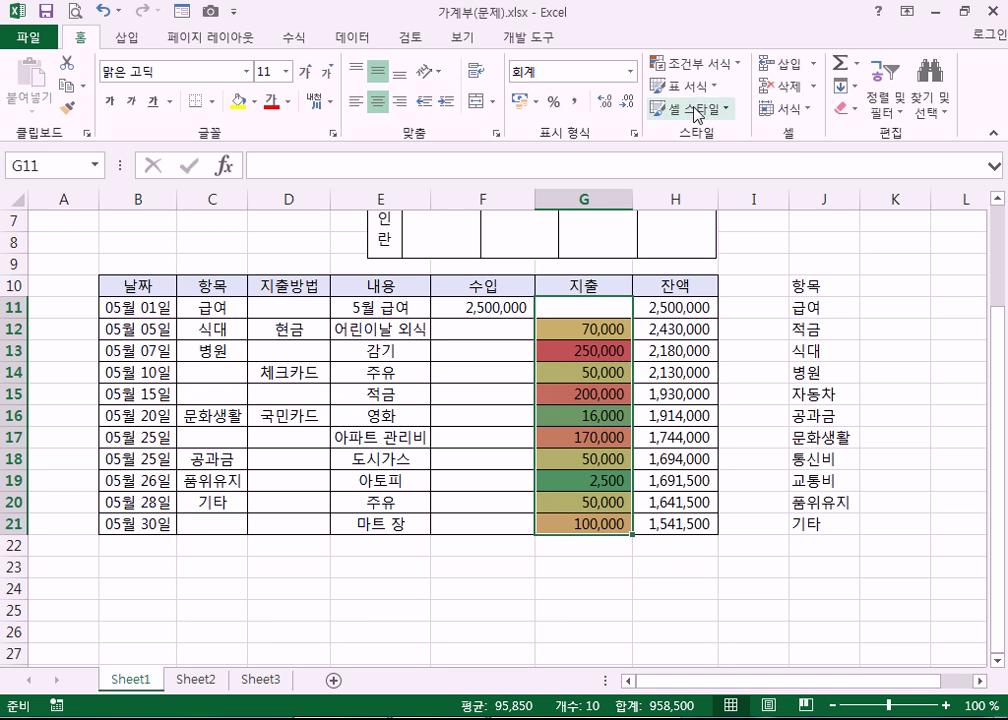
- Delete the color scale rule from the selected 지출 amounts in the conditional formatting rules manager
left_click(697, 64)
left_click(711, 353)
left_click(333, 213)
left_click(427, 154)
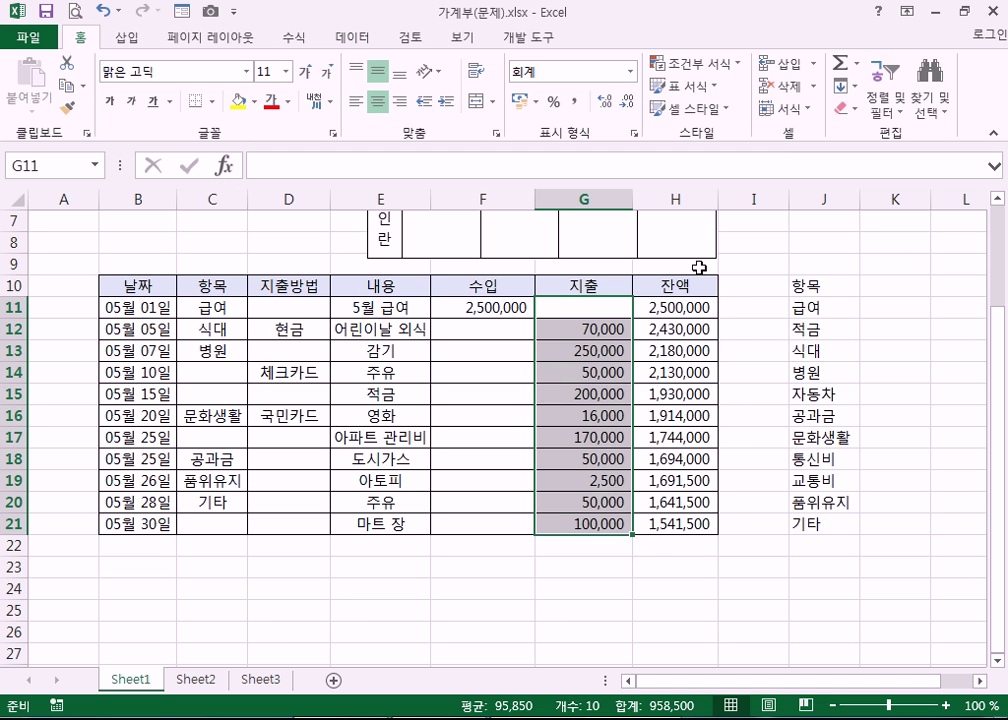
- Apply light blue gradient-fill data bars to the 지출 amounts in G11:G21
left_click(720, 74)
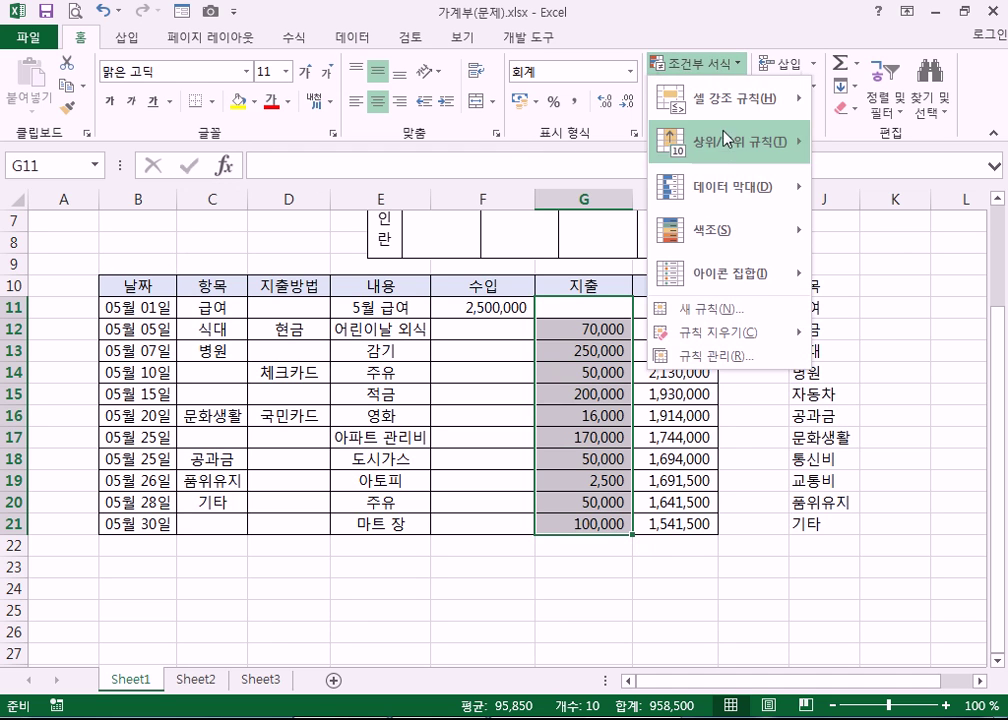
mouse_move(735, 190)
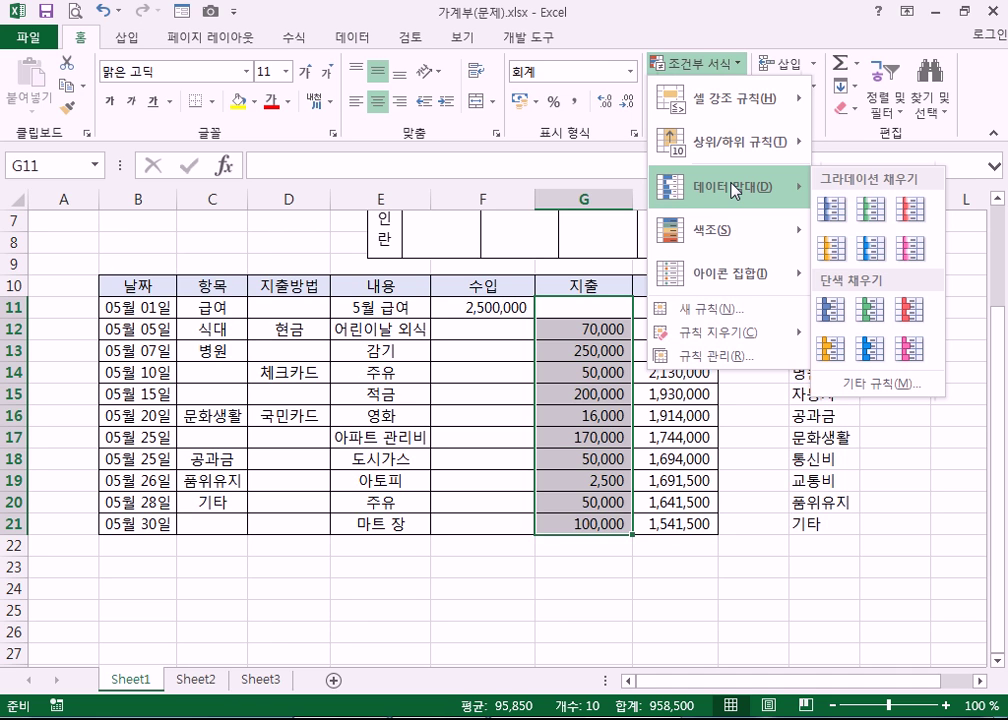
left_click(873, 252)
left_click(484, 396)
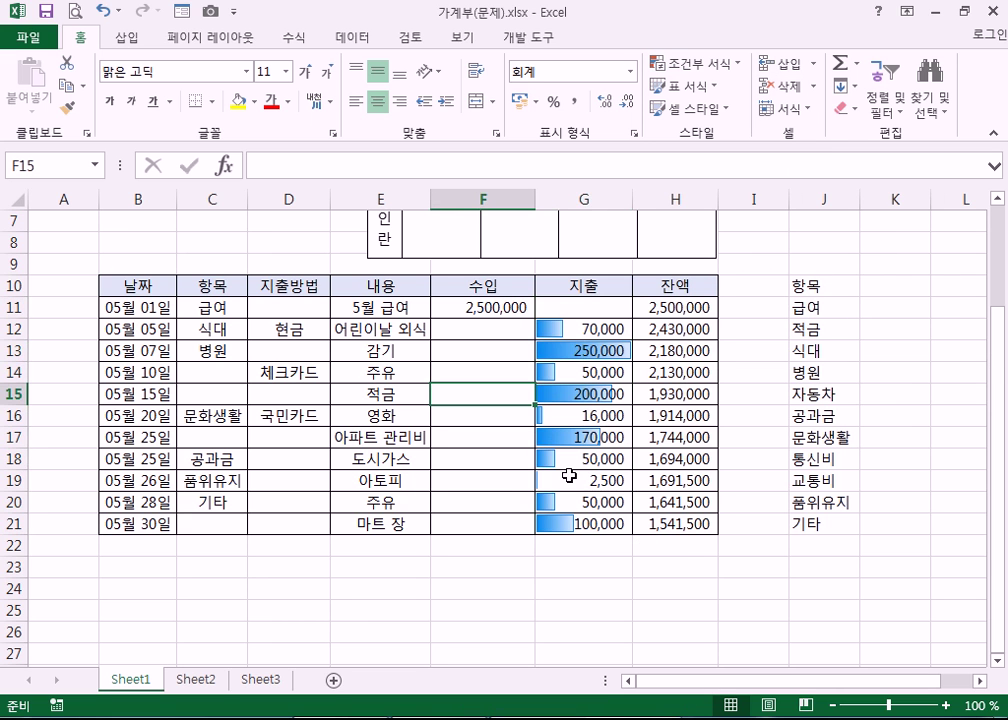
- Set the 지출 amount of the 감기 entry in G13 to 2500
left_click(550, 351)
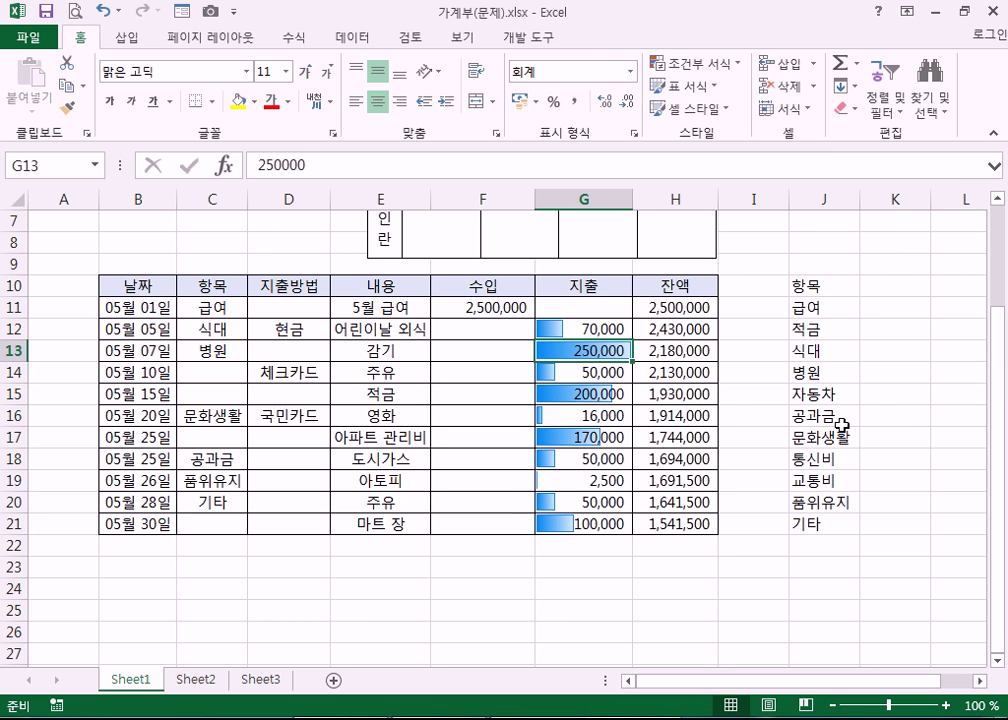
type("2500")
key("Return")
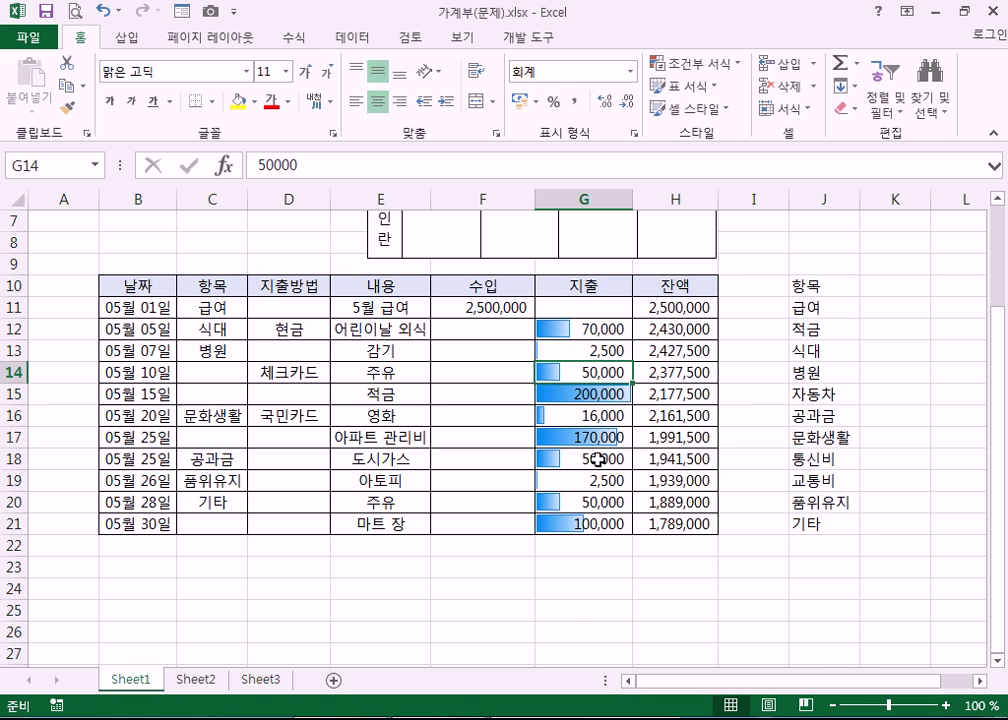
left_click(564, 353)
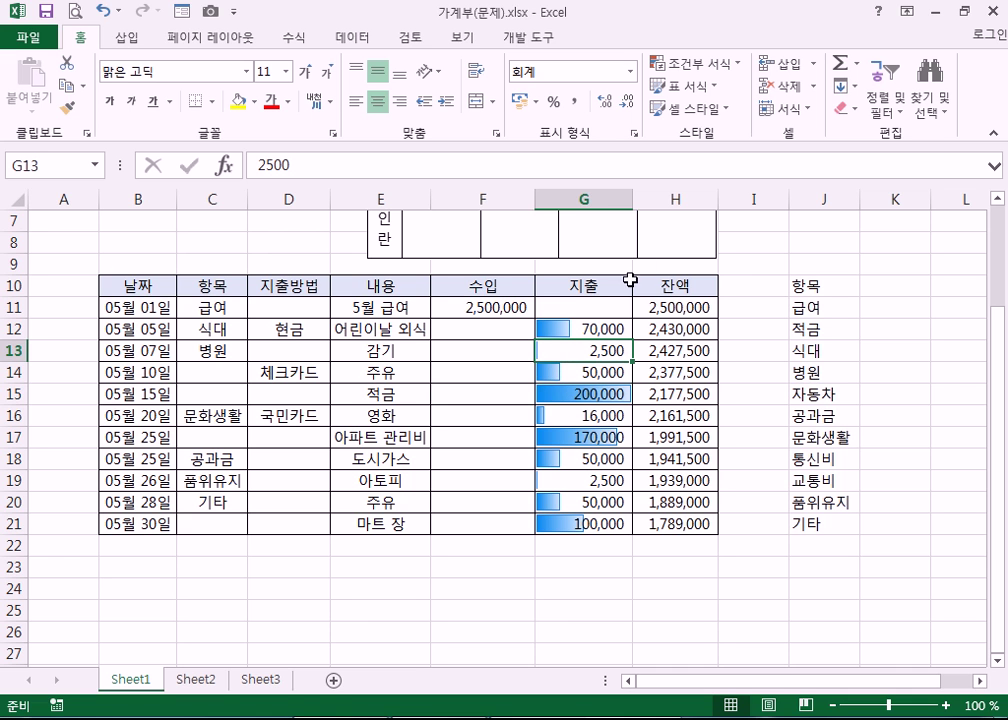
- Widen column G to about twice its width and compare the data bars of the 적금, 마트 장 and 아토피 amounts
left_click_drag(630, 198, 741, 184)
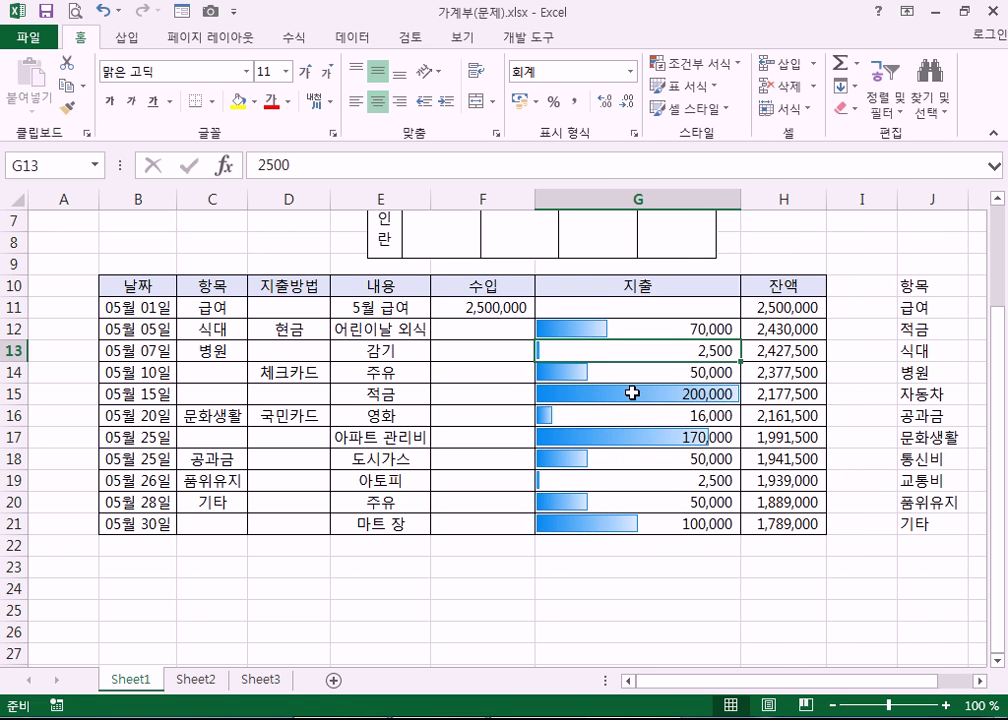
left_click(692, 596)
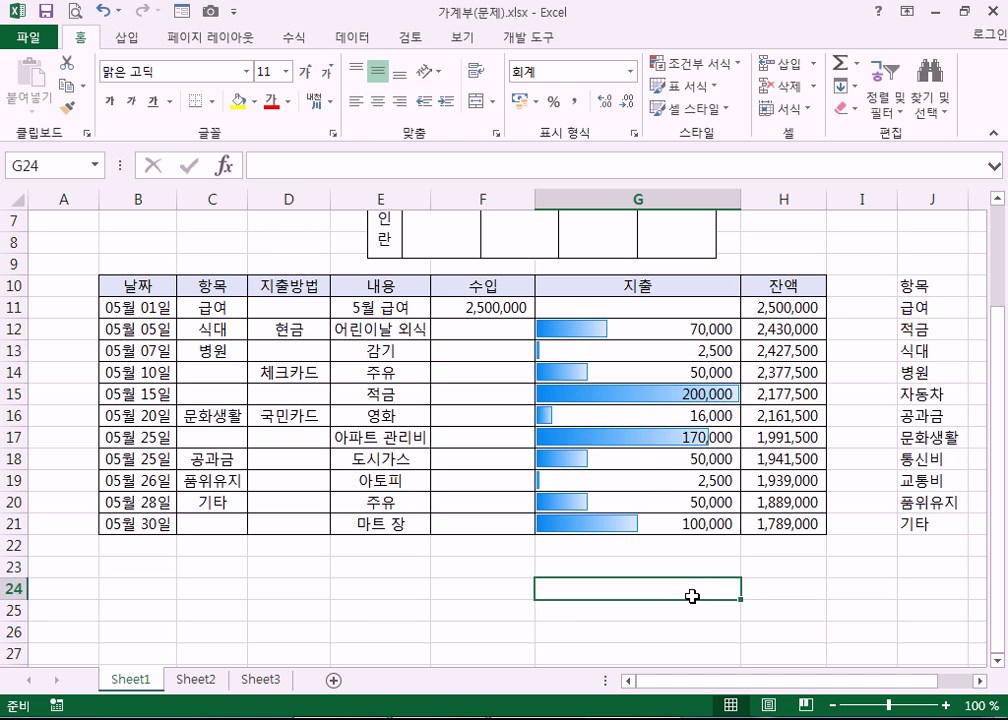
left_click(656, 393)
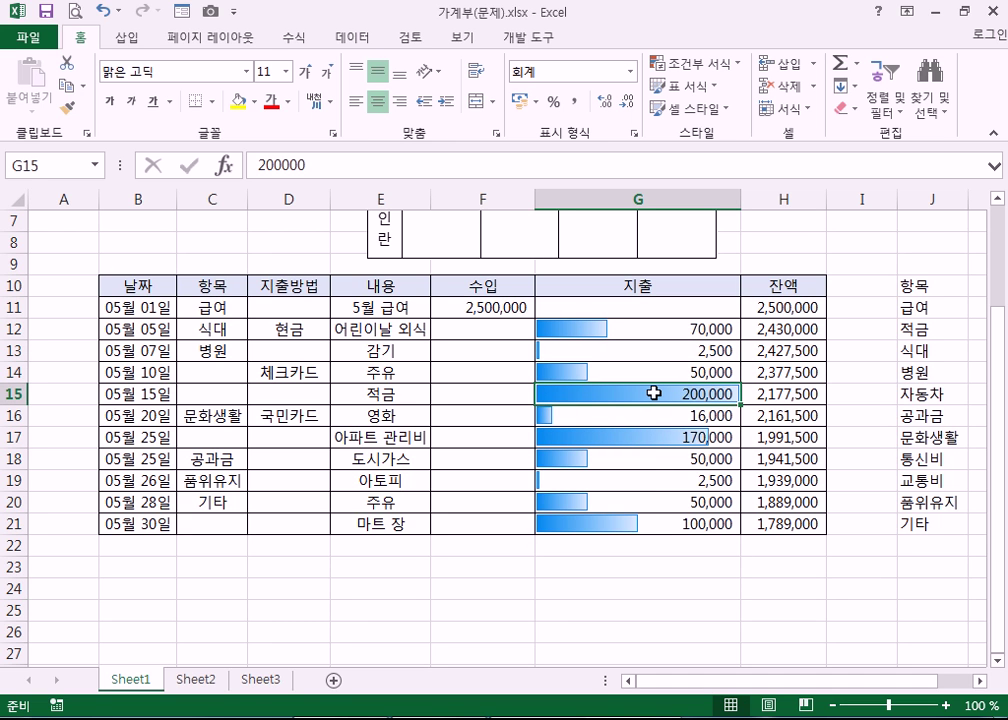
left_click(618, 527)
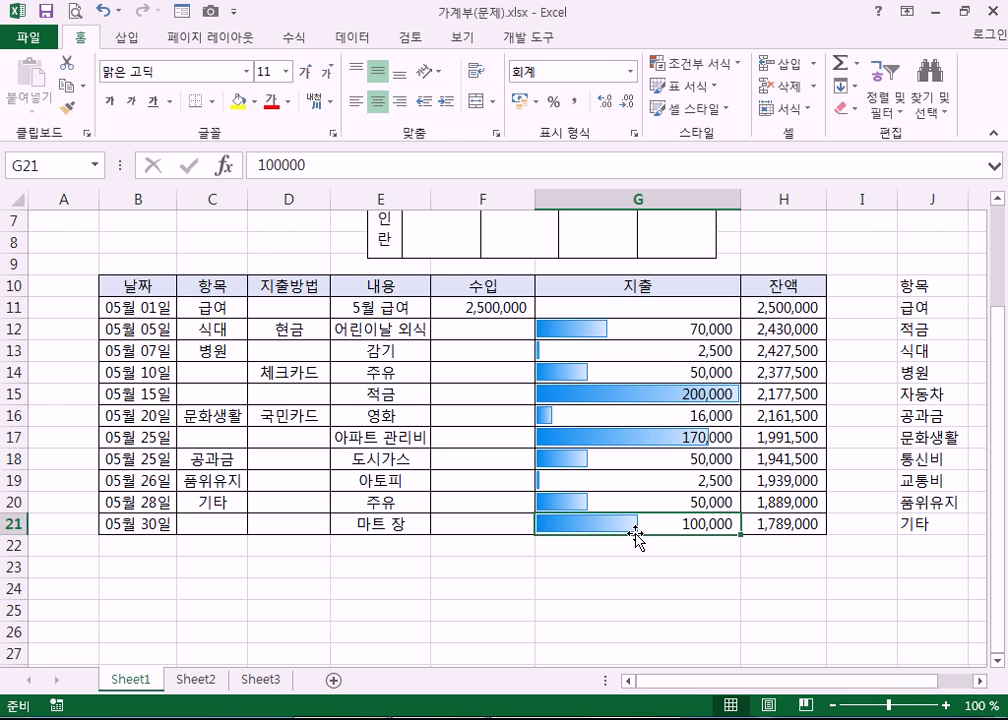
left_click(580, 481)
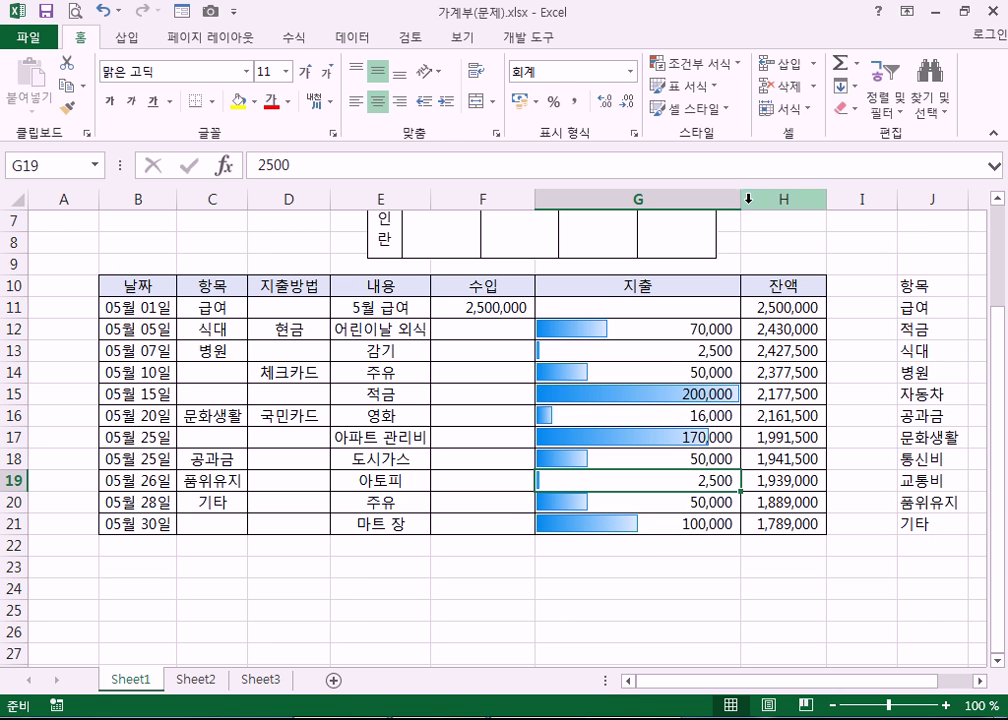
- Narrow column G to about half its width and review the data bars across G11:G21
left_click_drag(741, 199, 650, 210)
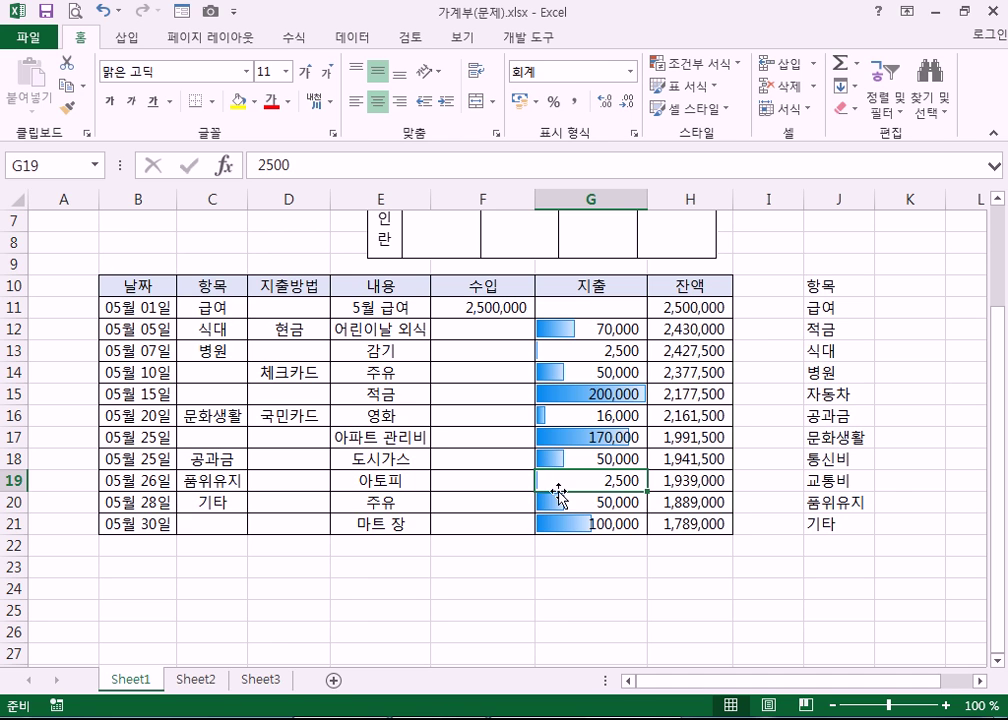
left_click(581, 609)
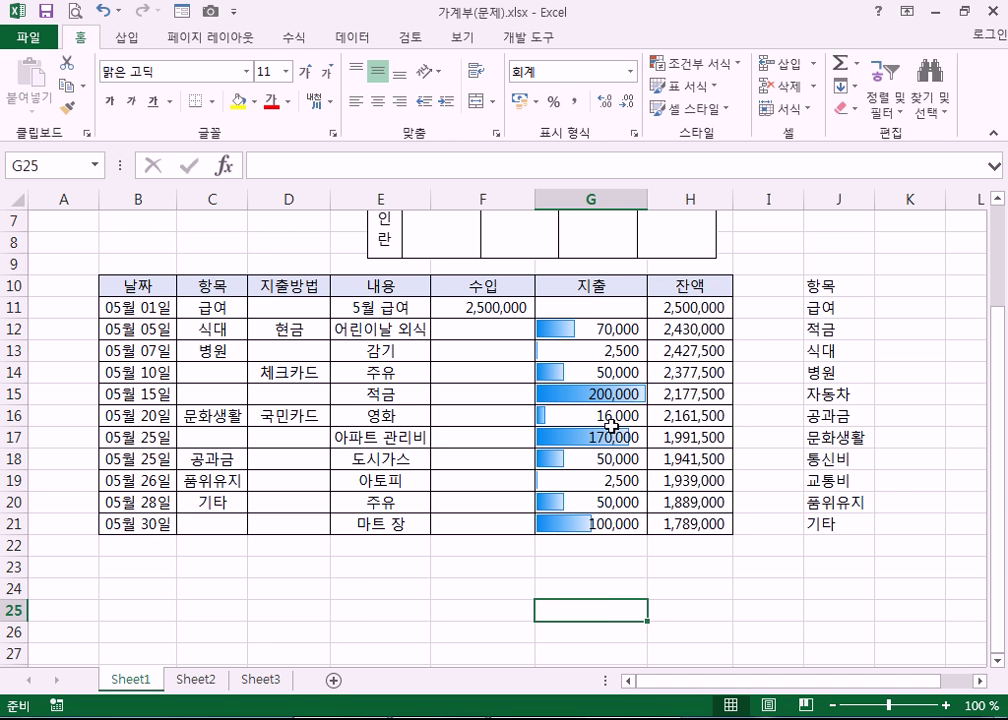
left_click(590, 395)
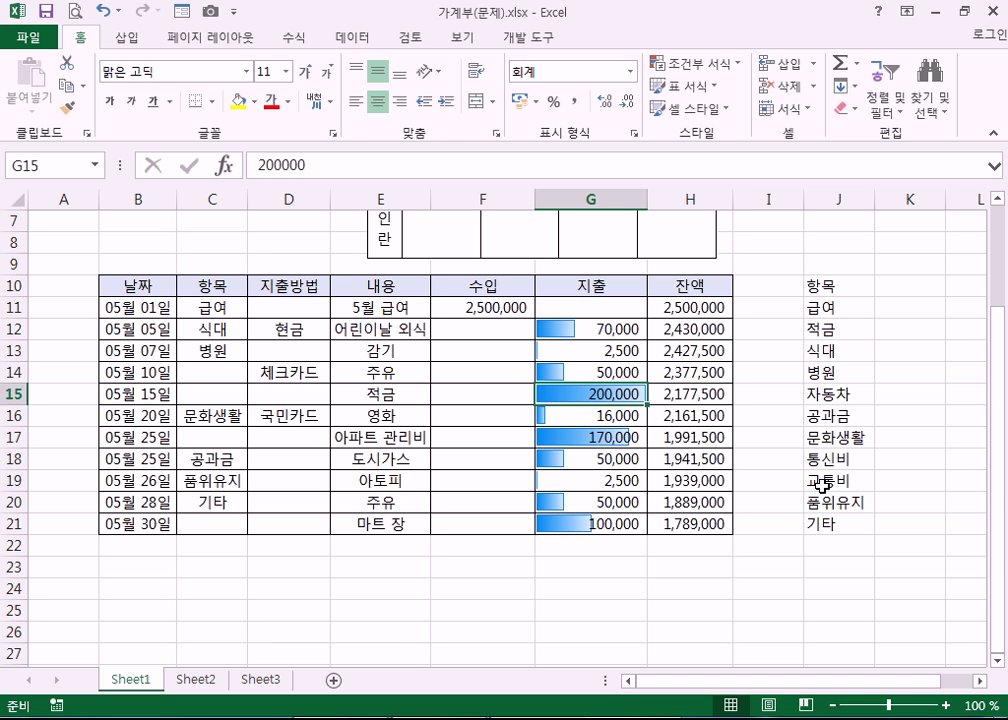
left_click_drag(590, 307, 600, 524)
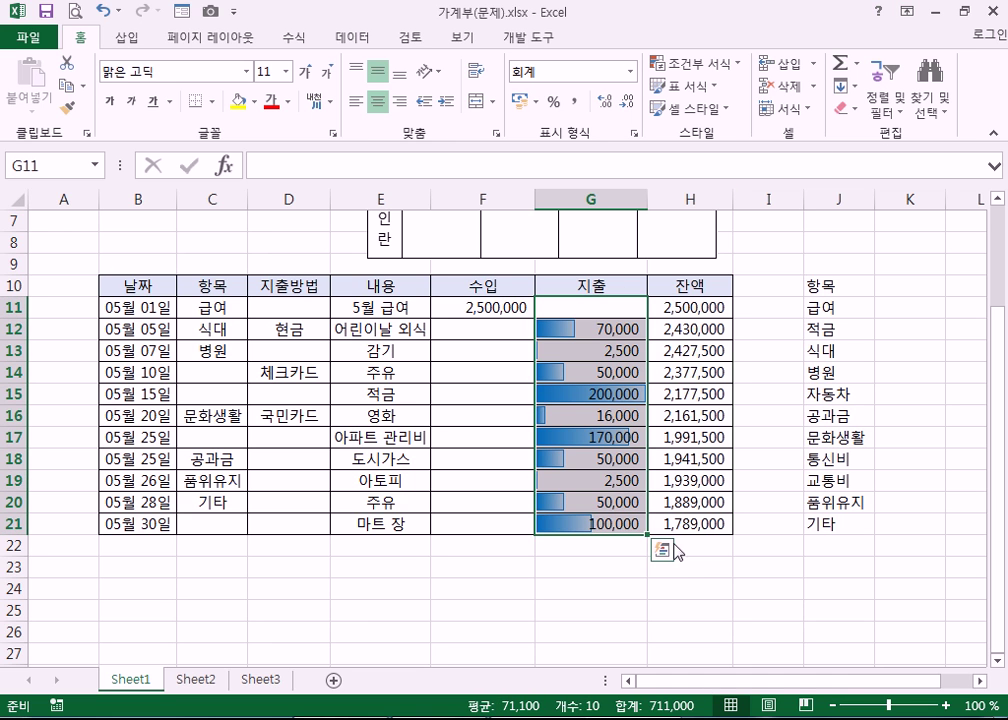
left_click(530, 566)
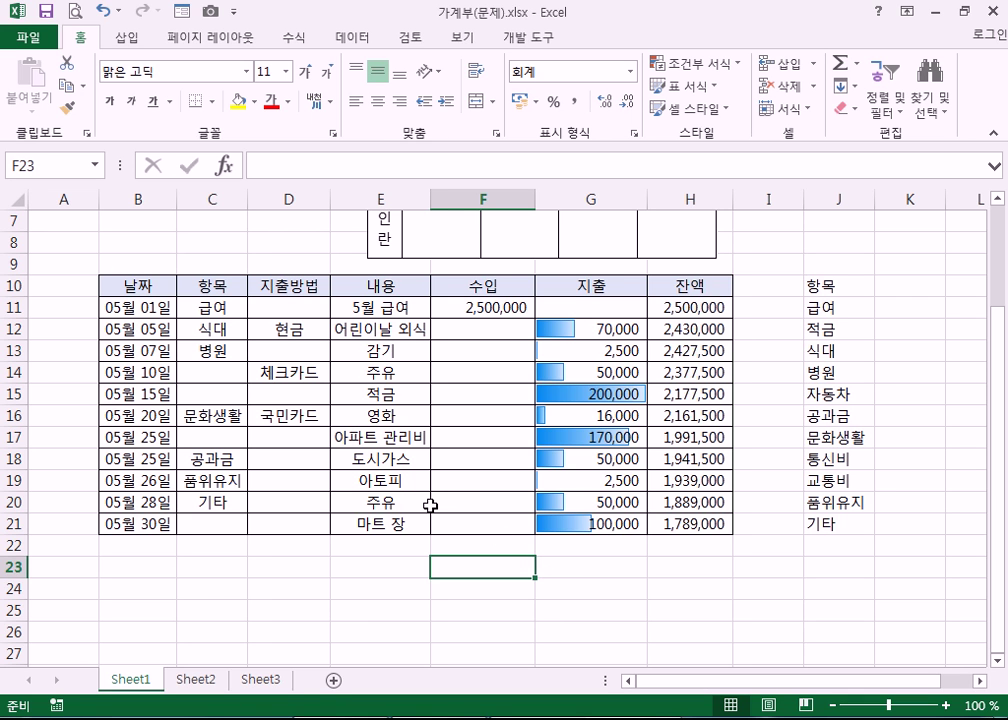
- Open the workbook 수식(문제).xlsx from the 7장 folder under 내 문서, 엑셀_새벽컴퓨터교실, 소스-정답파일
left_click(75, 11)
left_click(38, 33)
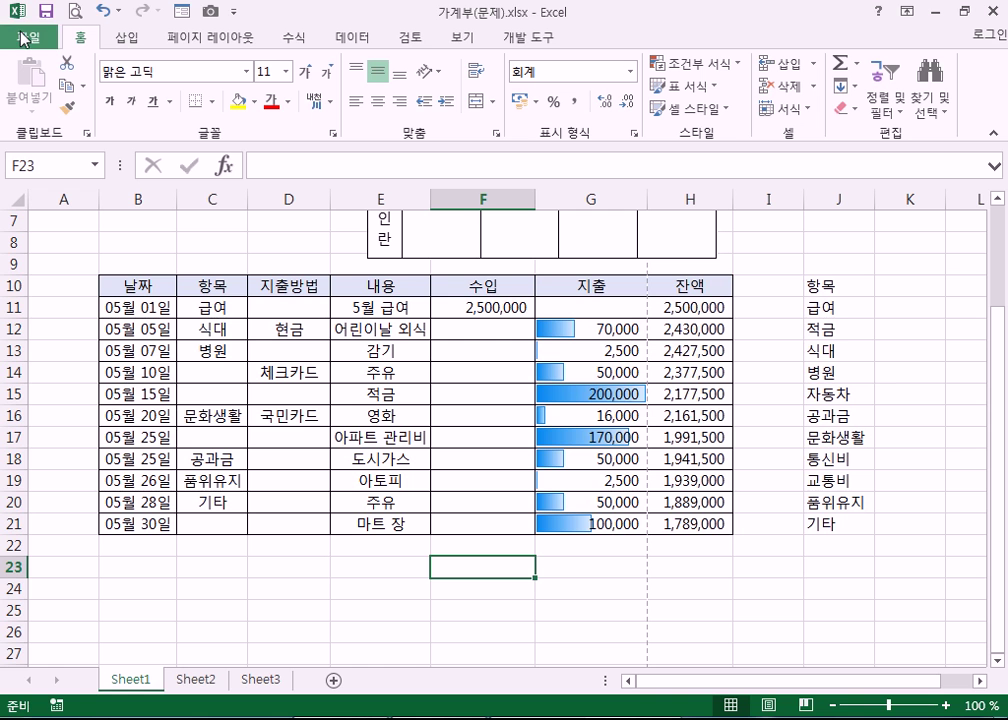
left_click(34, 36)
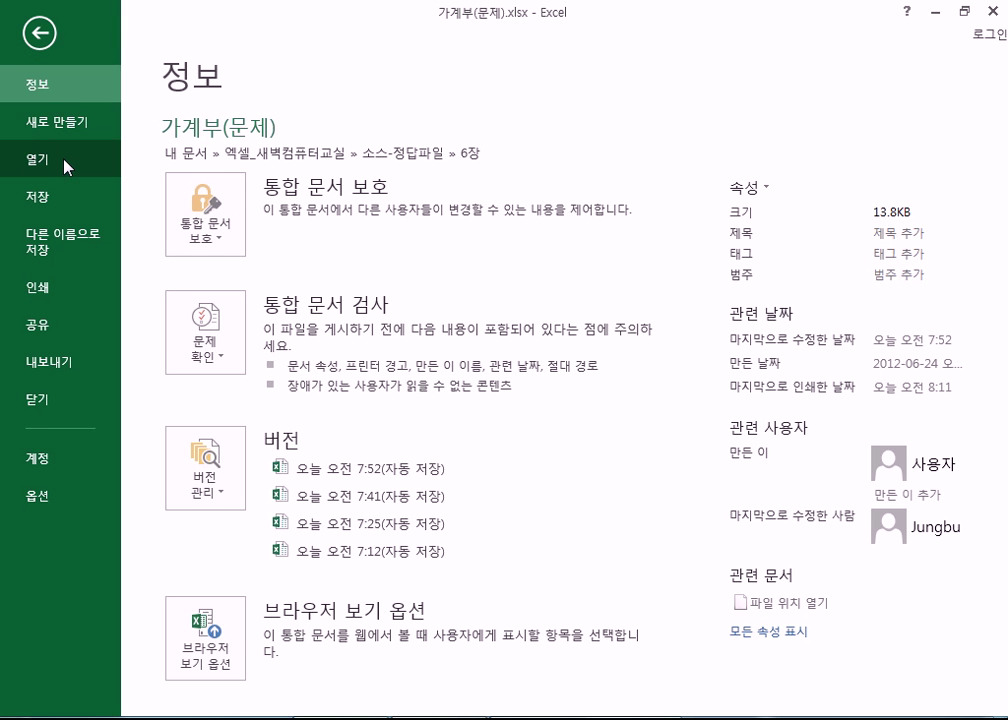
left_click(66, 162)
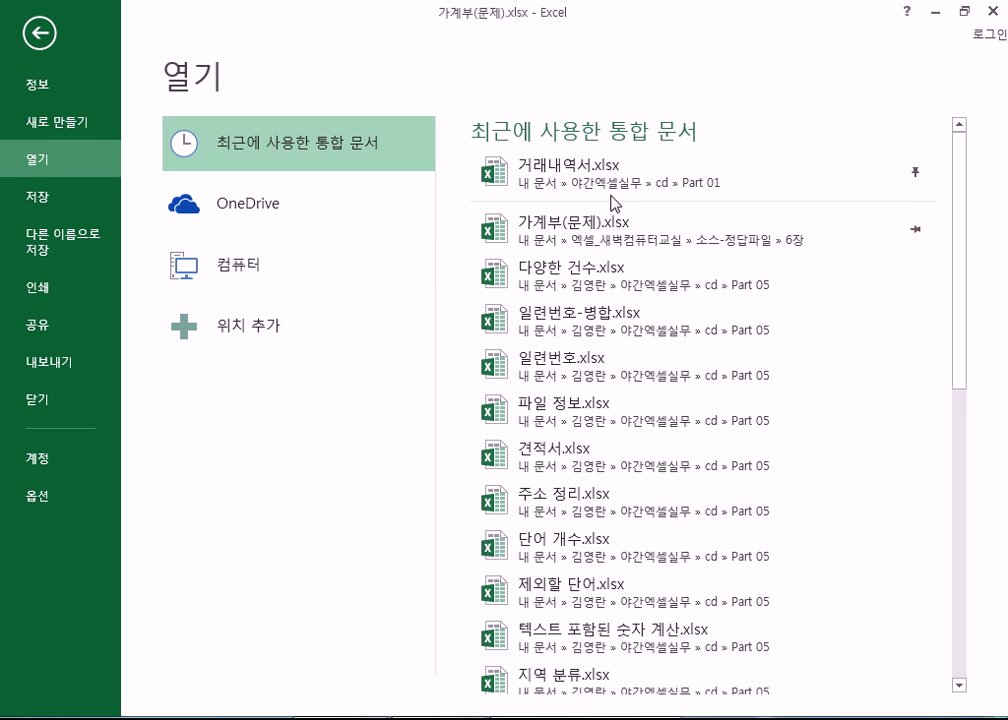
left_click(280, 265)
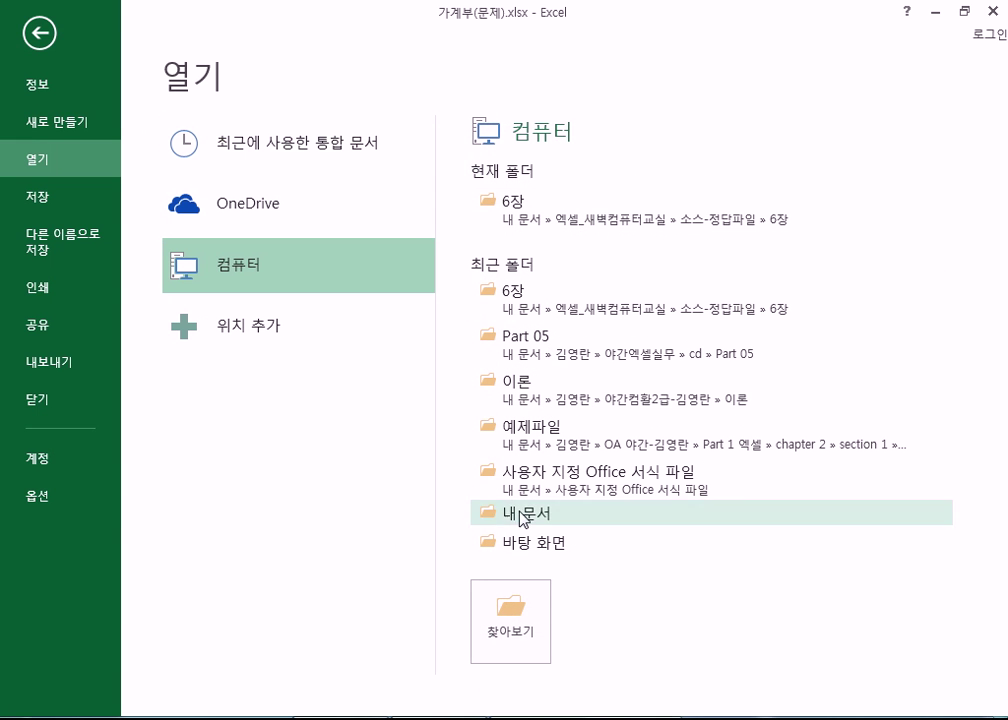
left_click(416, 279)
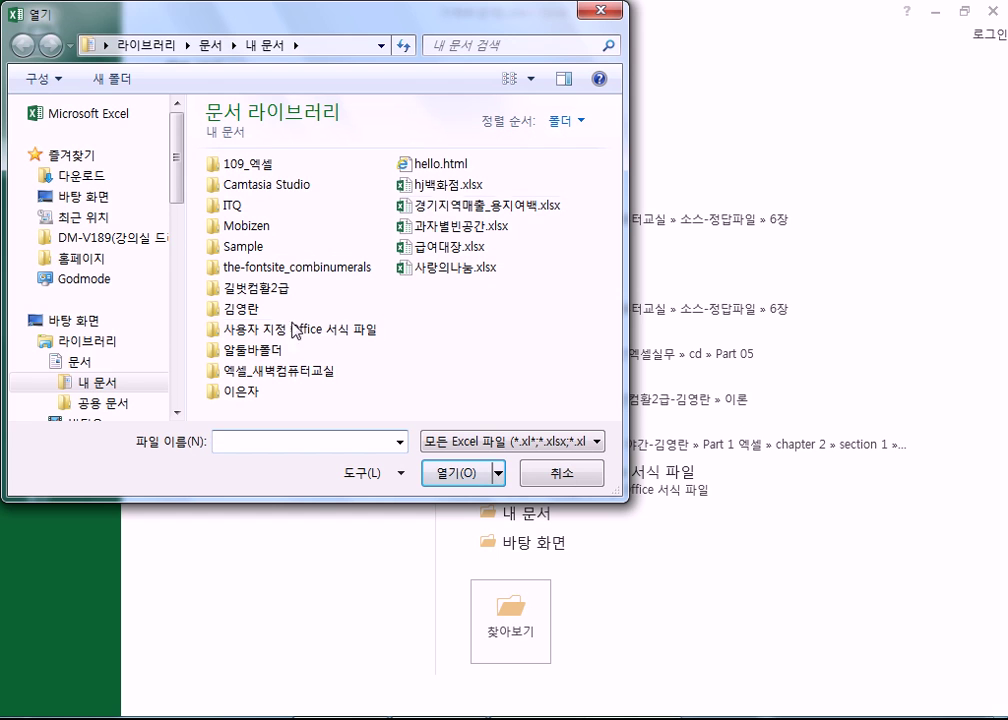
double_click(265, 371)
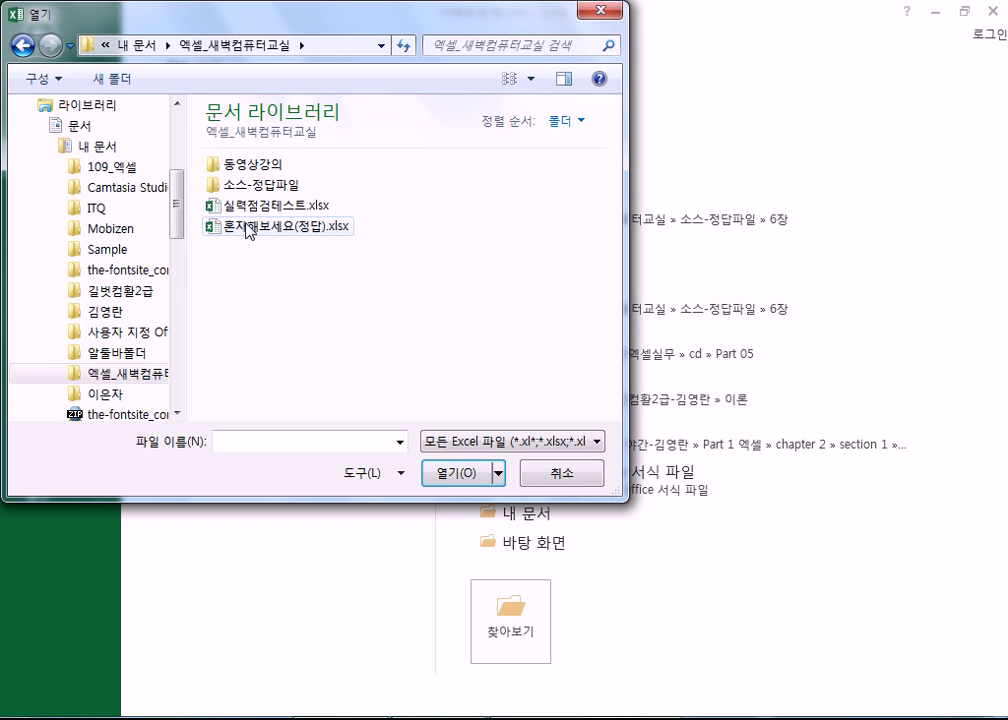
double_click(247, 186)
double_click(231, 294)
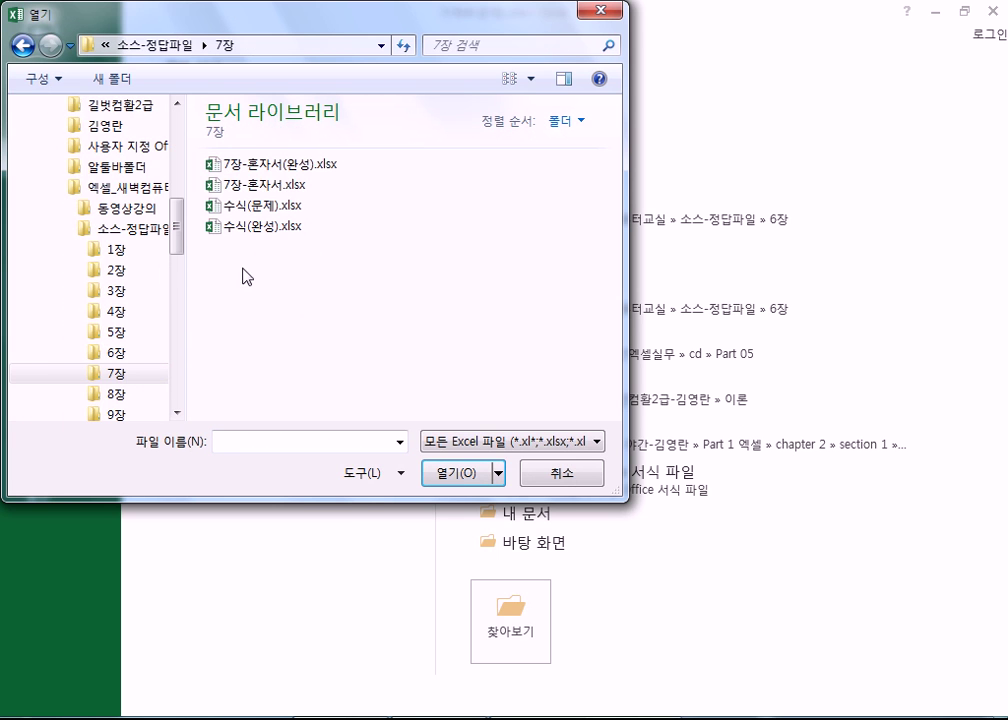
left_click(272, 210)
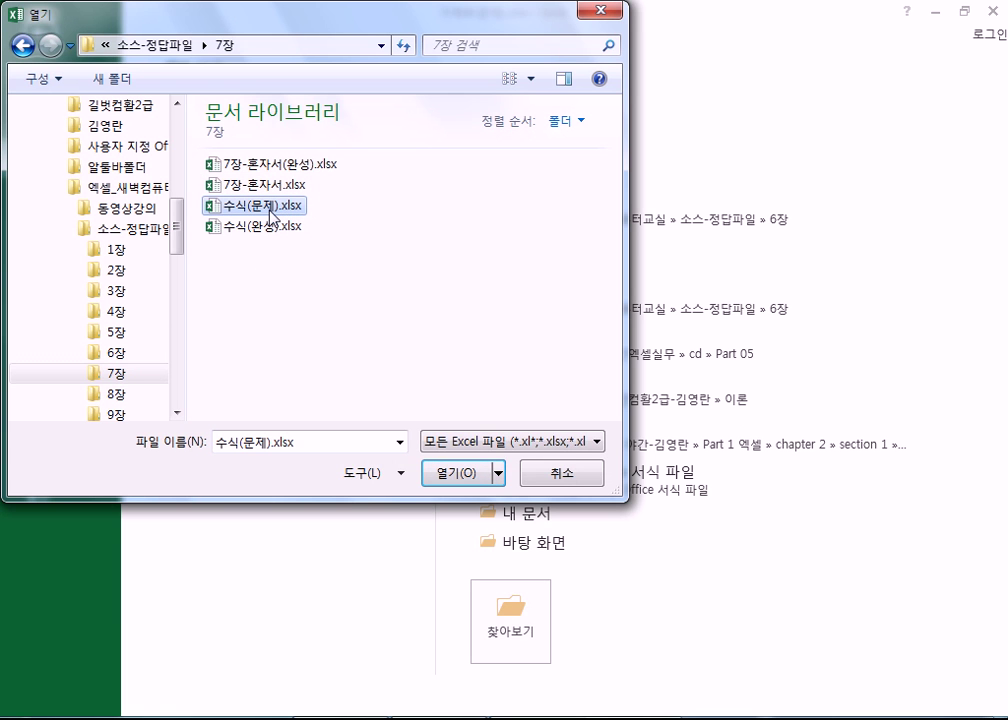
double_click(270, 207)
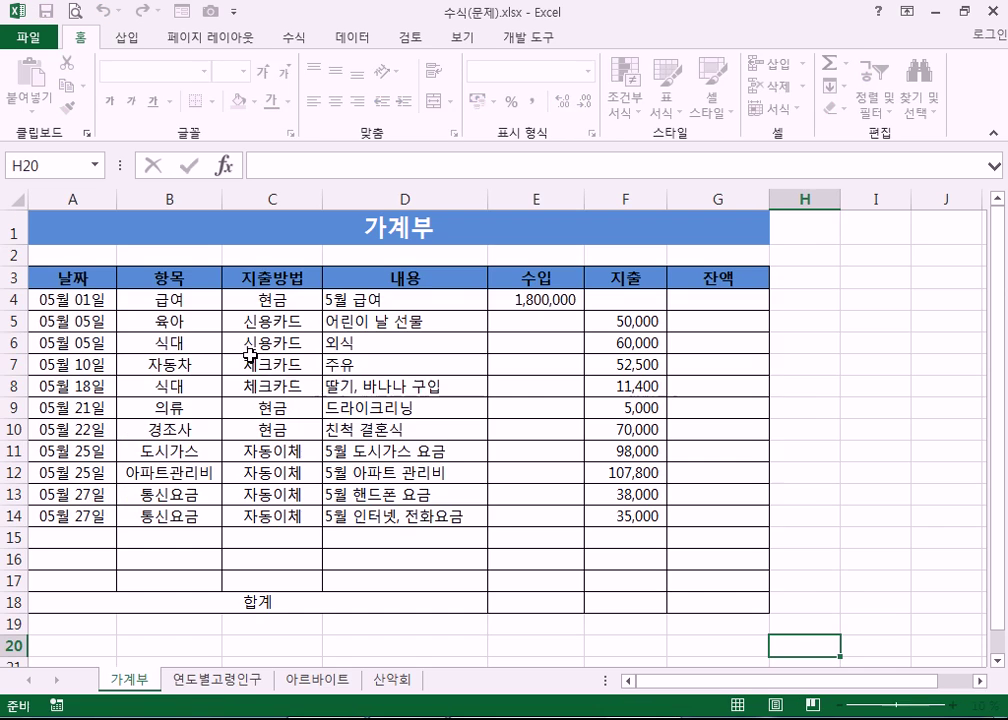
- Look through the 연도별고령인구, 아르바이트 and 산악회 sheets and return to the 가계부 sheet
left_click(717, 300)
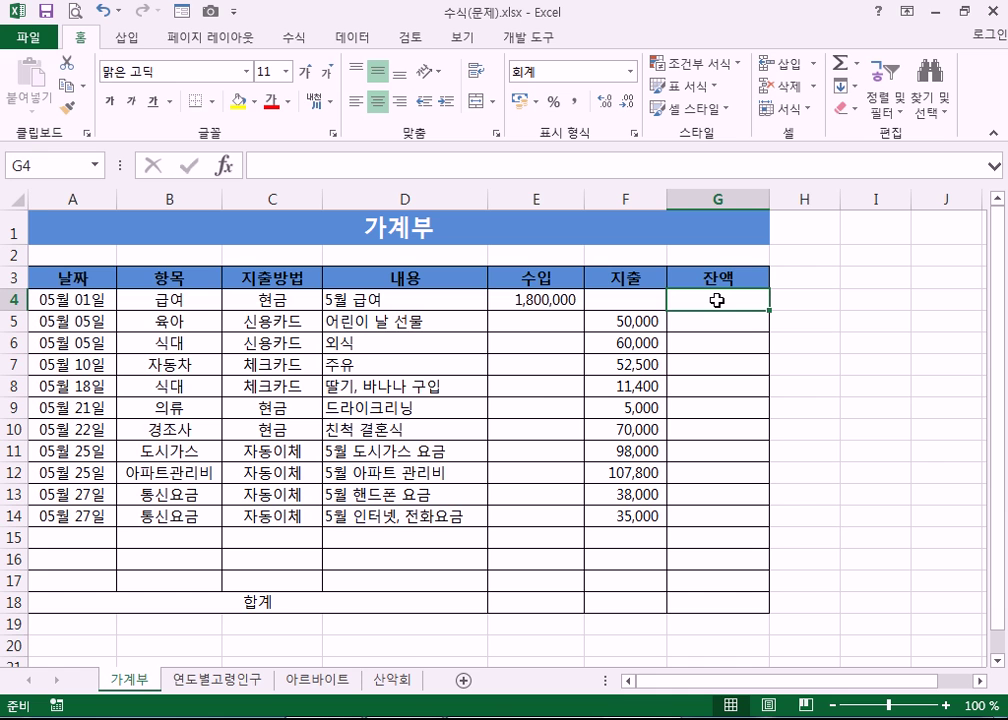
left_click(200, 681)
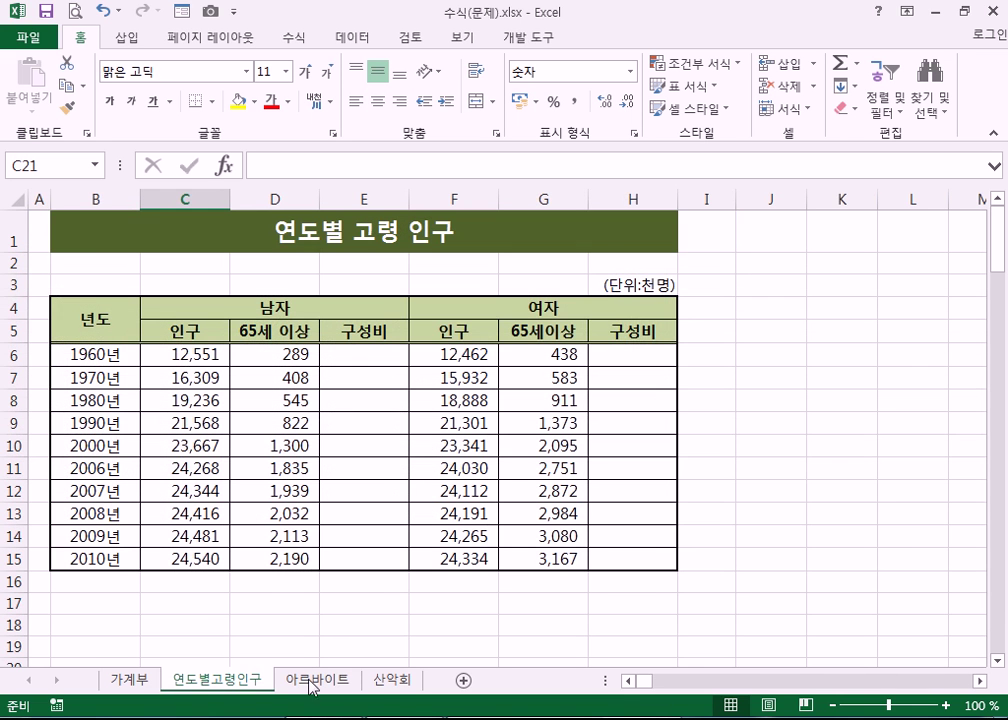
left_click(345, 683)
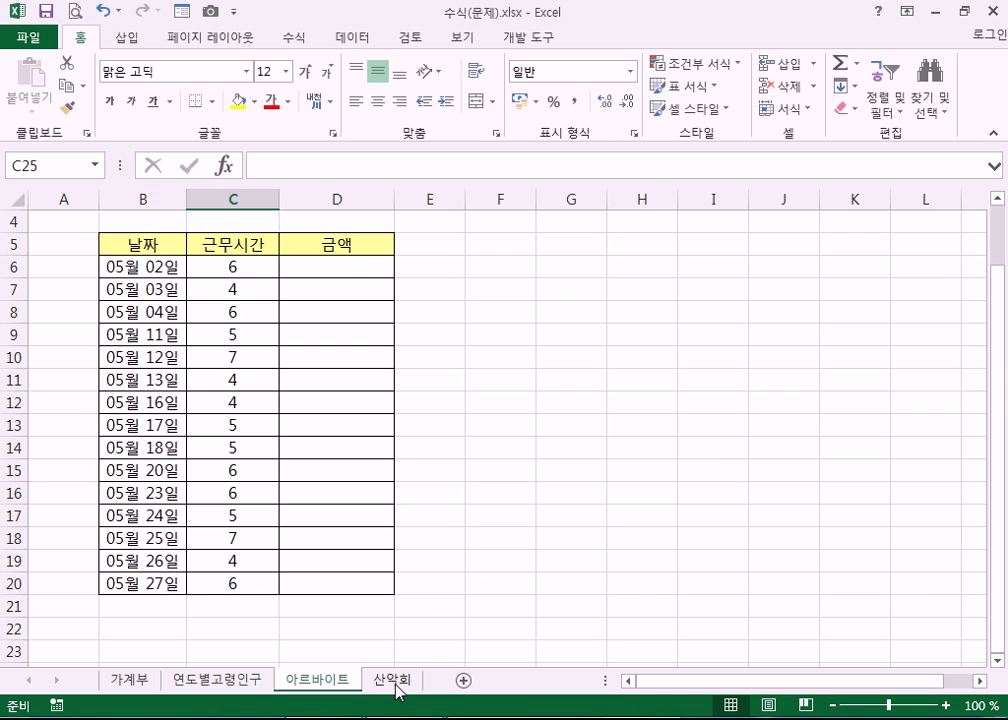
left_click(395, 682)
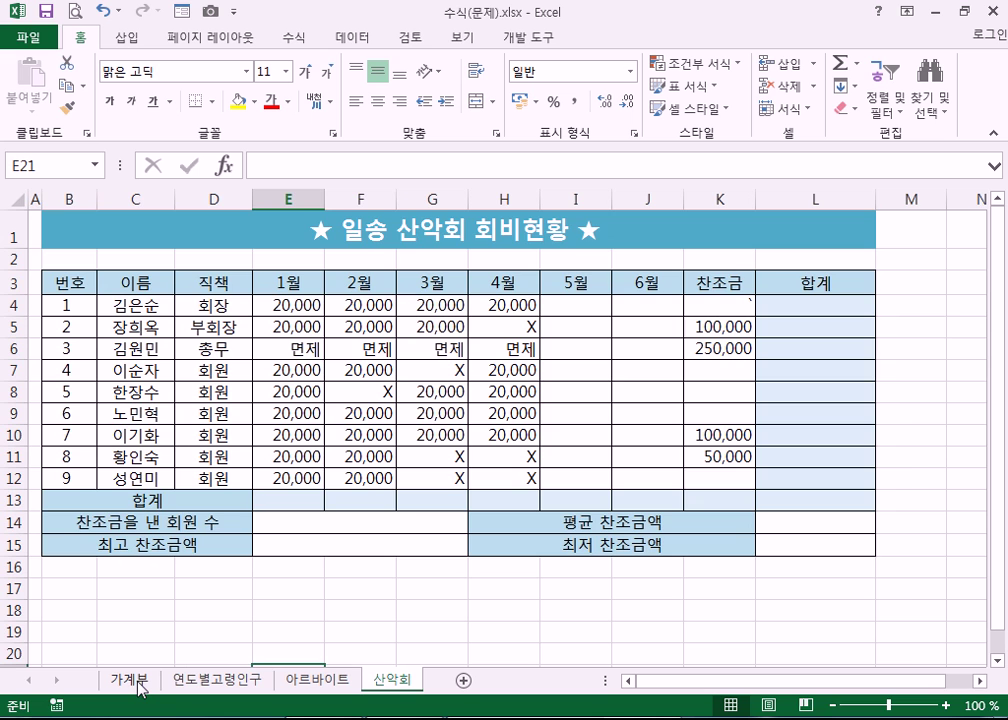
left_click(126, 680)
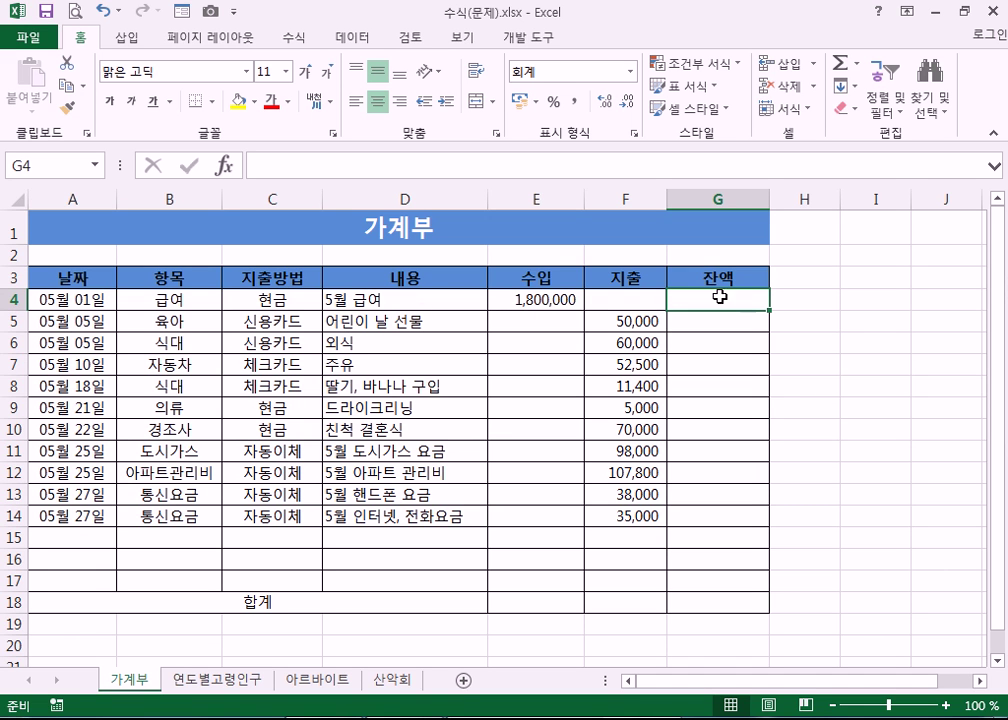
- Review the 지출방법 and 내용 entries and the 지출 amounts in F4:F18 of the 가계부 sheet
left_click(266, 365)
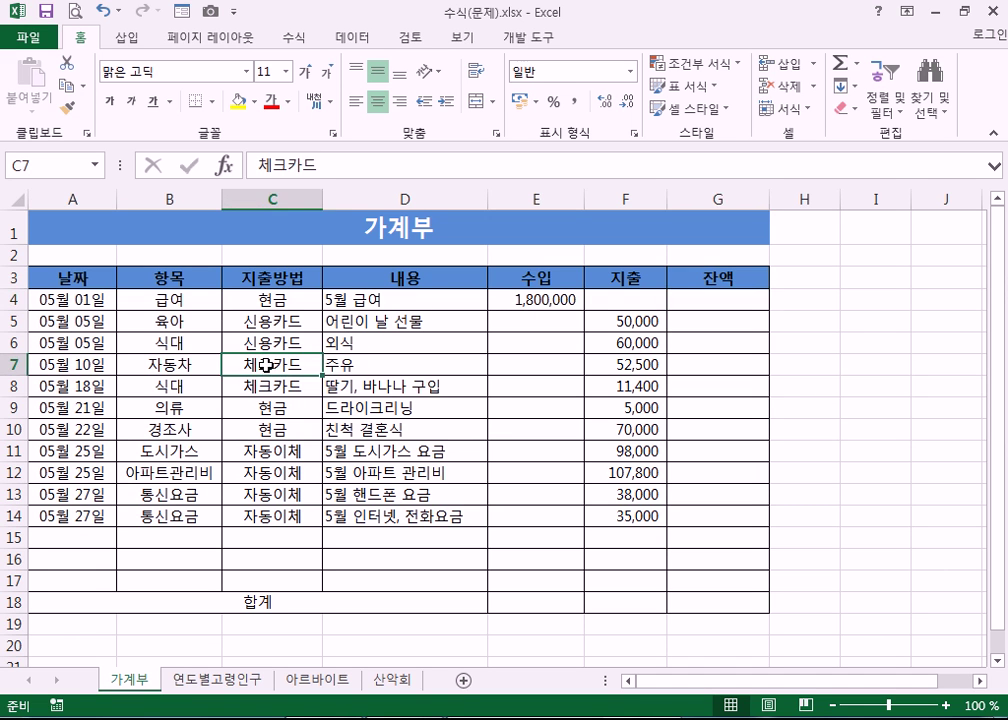
left_click(392, 297)
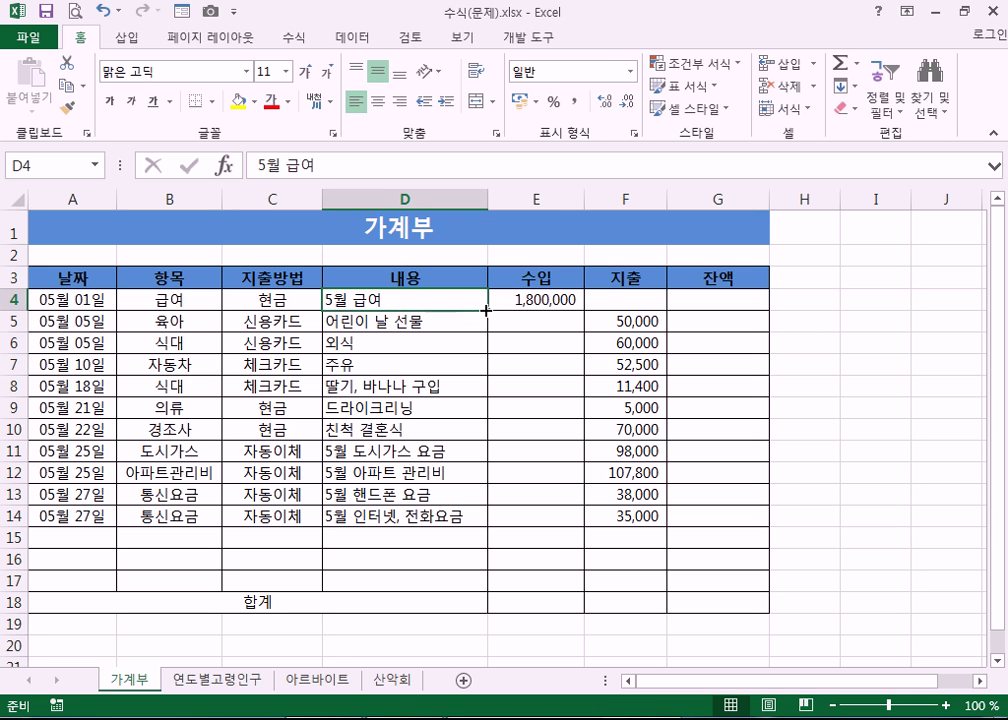
left_click_drag(610, 297, 597, 600)
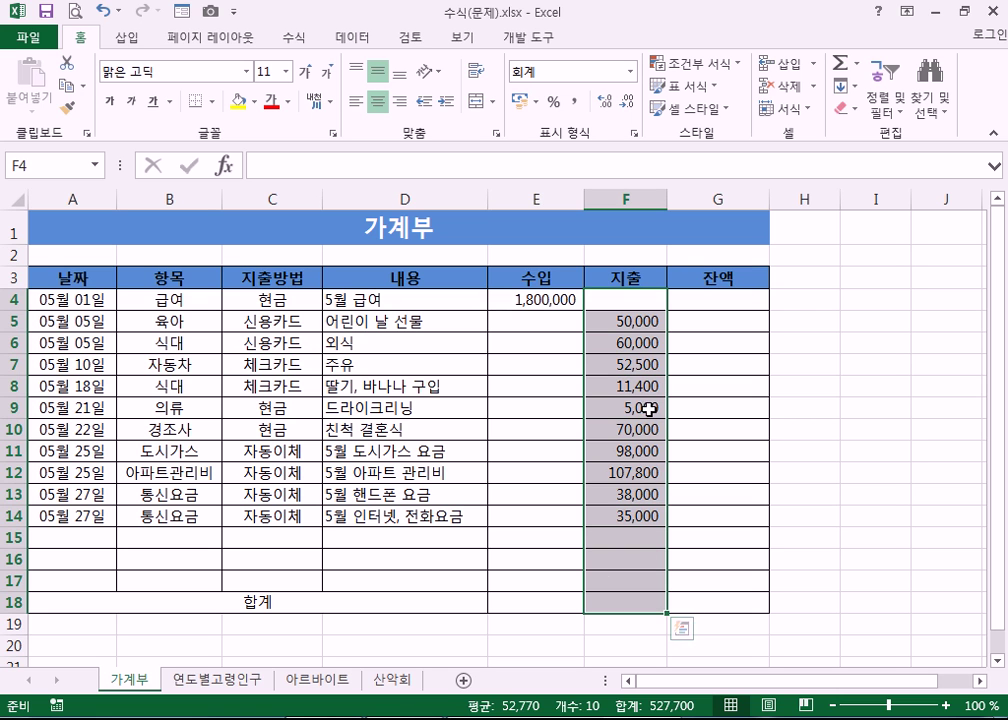
- Enlarge the sheet to 160% around the 수입, 지출 and 잔액 columns and collapse the ribbon to show more rows
left_click(704, 299)
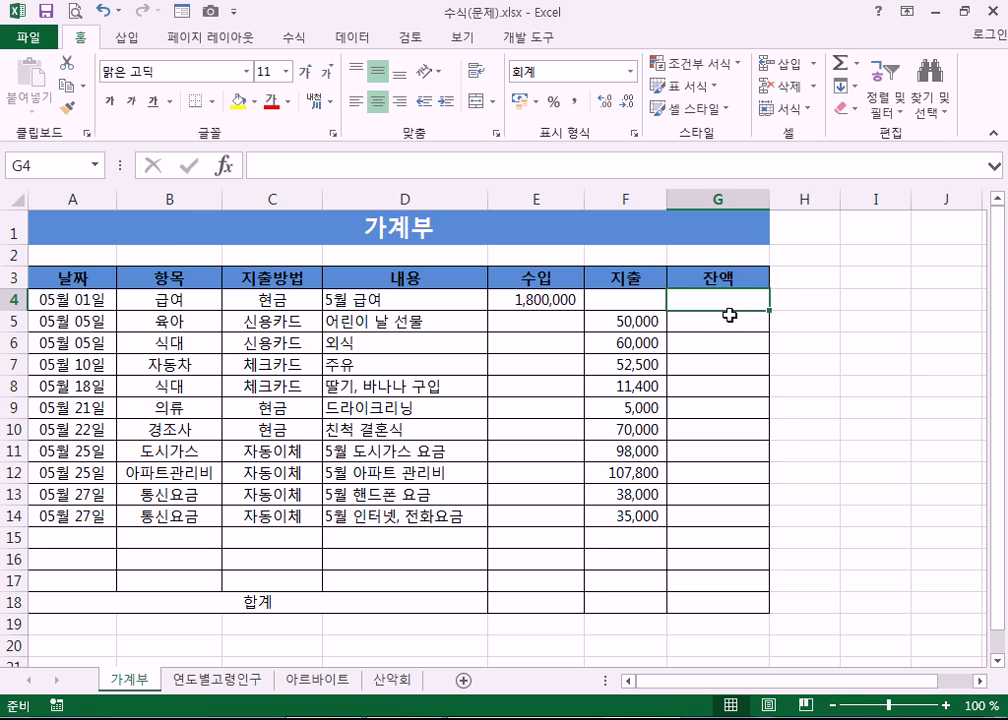
scroll(729, 314, "up", 6)
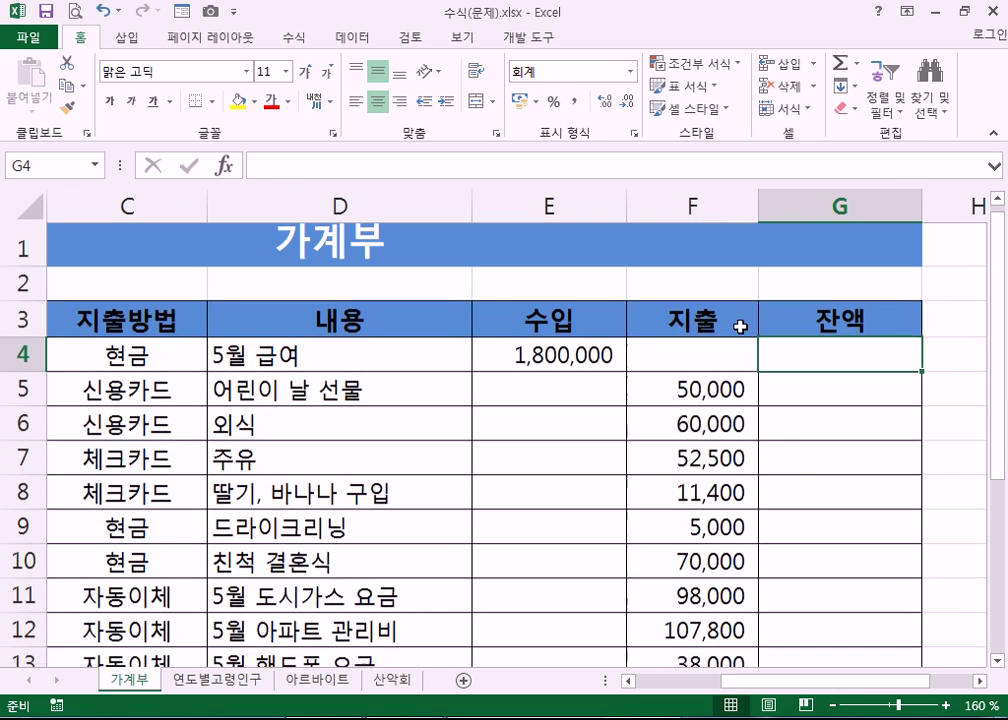
left_click_drag(922, 686, 980, 687)
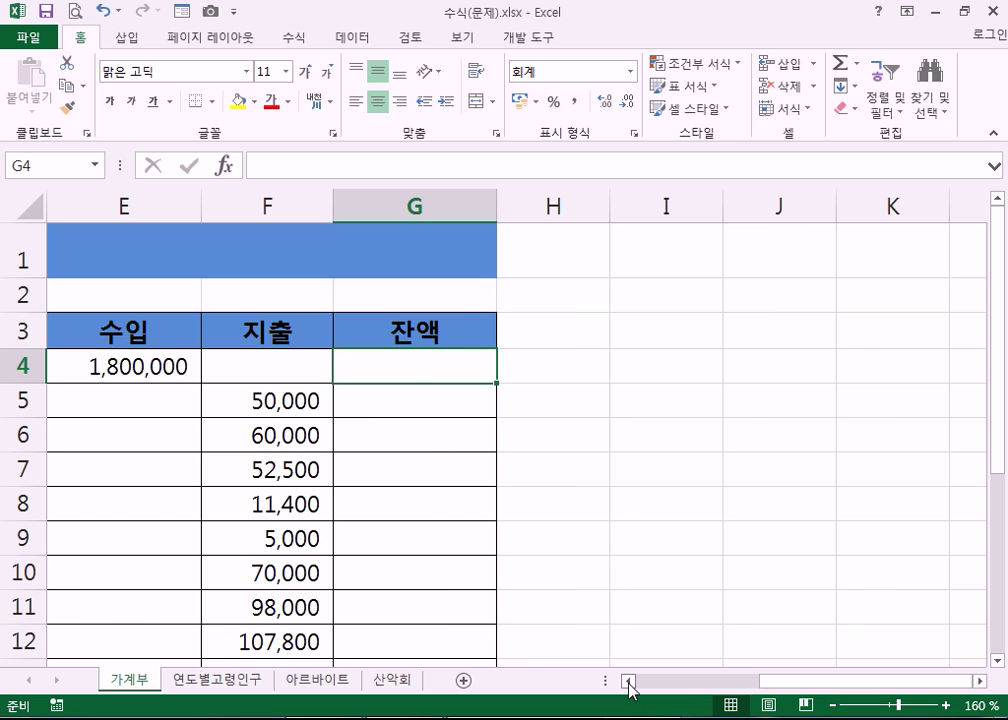
left_click(629, 682)
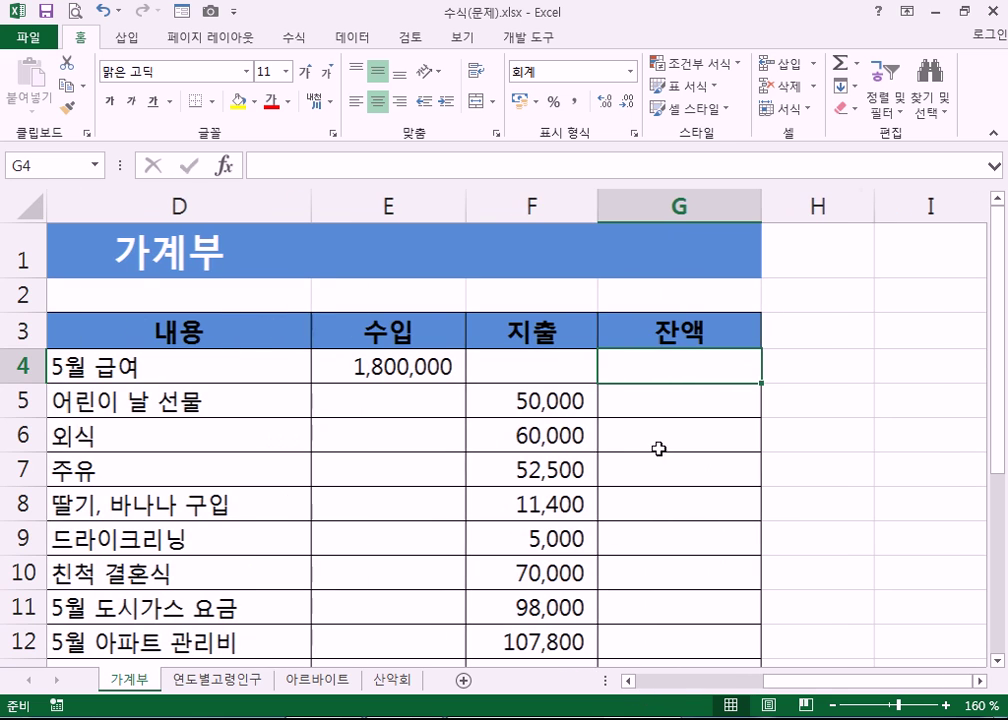
left_click(996, 661)
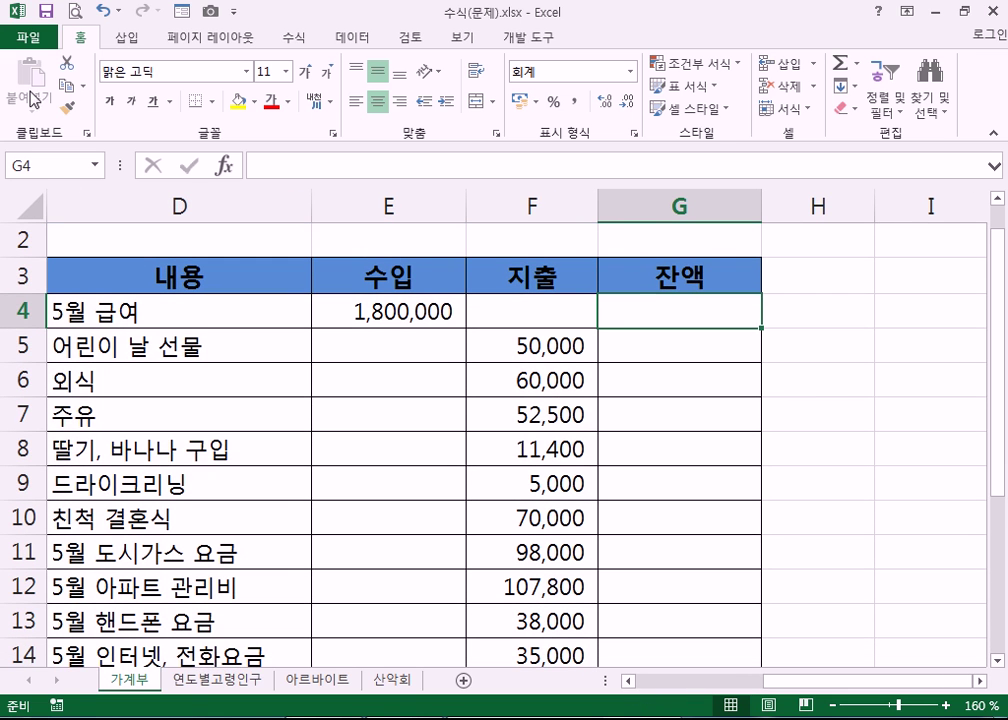
double_click(85, 37)
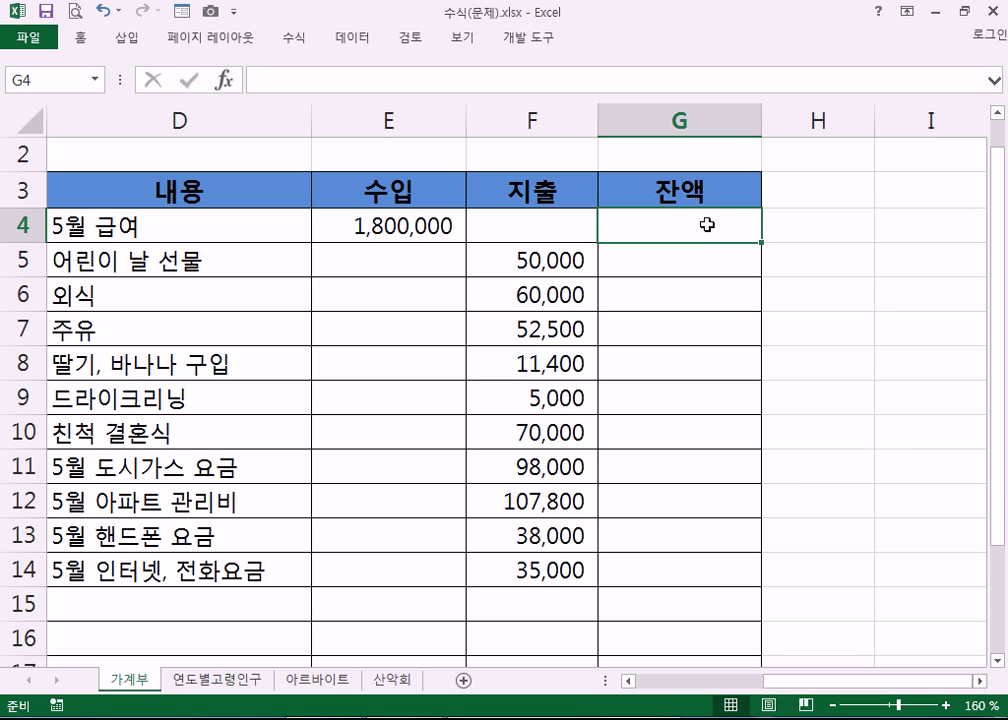
- Check the 수입 and 지출 cells of the 5월 급여 row and enter 1800000 as a fixed 잔액 in G4
left_click(369, 226)
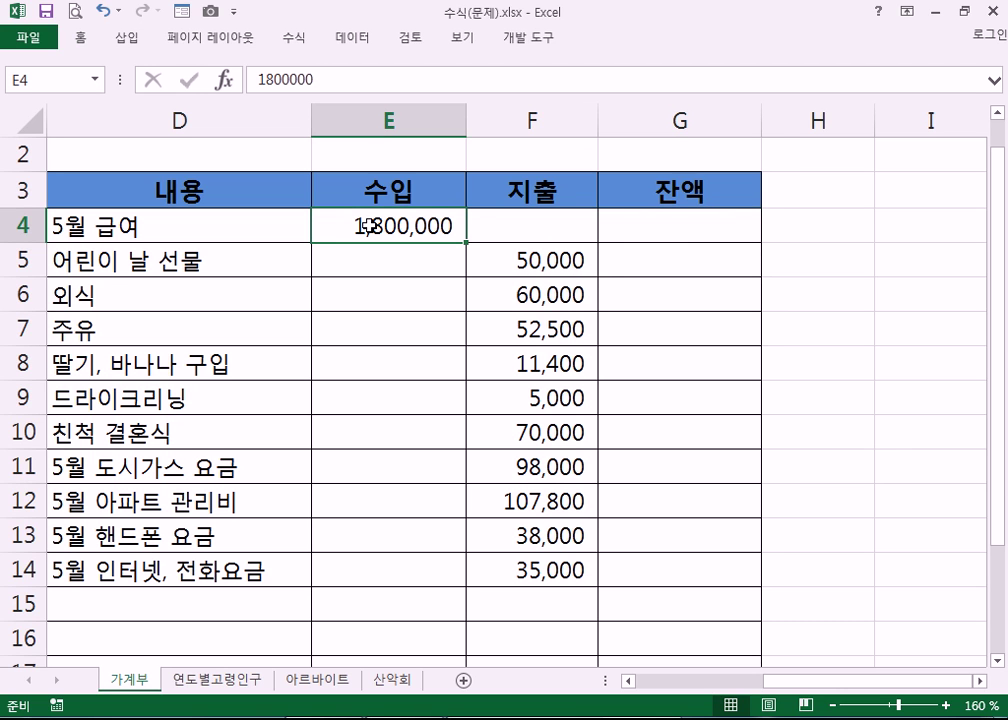
left_click(538, 224)
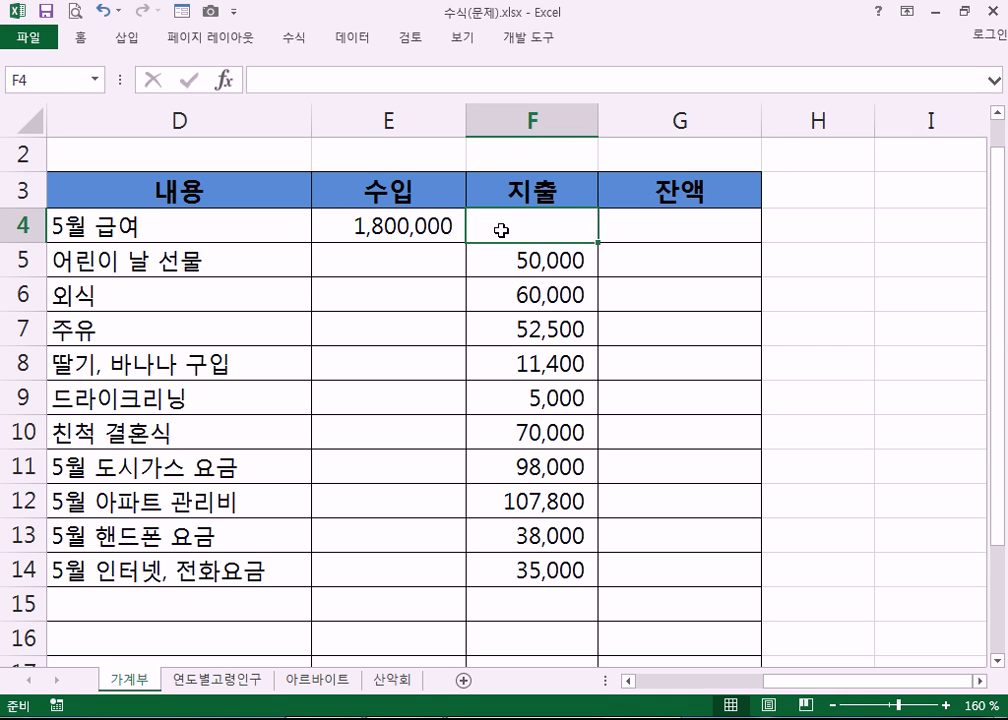
left_click(690, 235)
type("=")
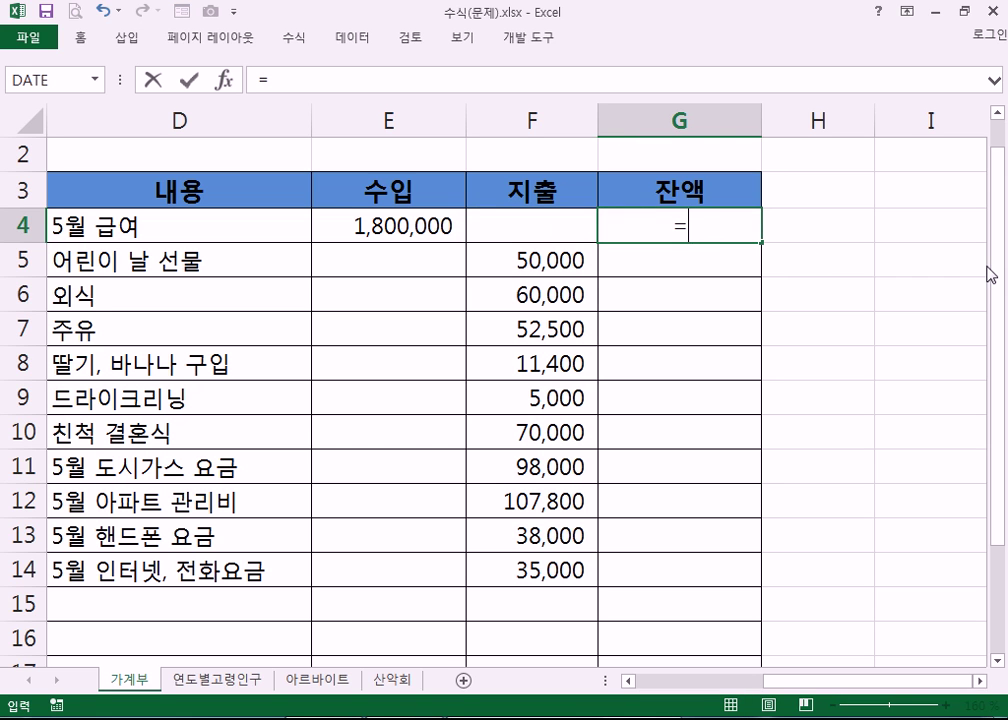
key("Escape")
type("1,800,00")
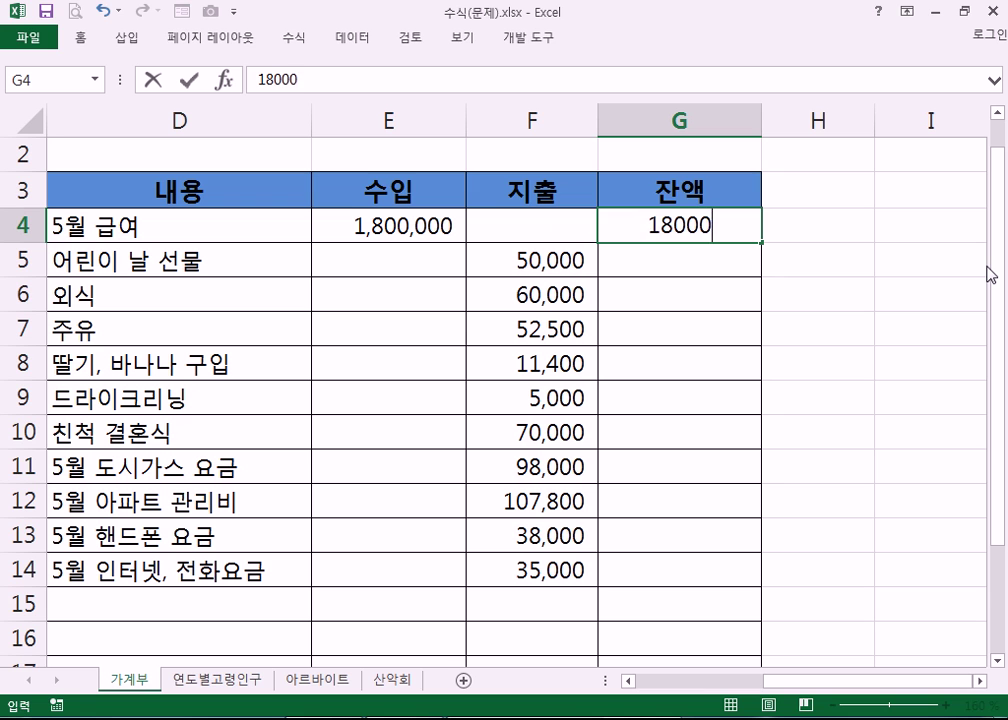
type("00")
key("Return")
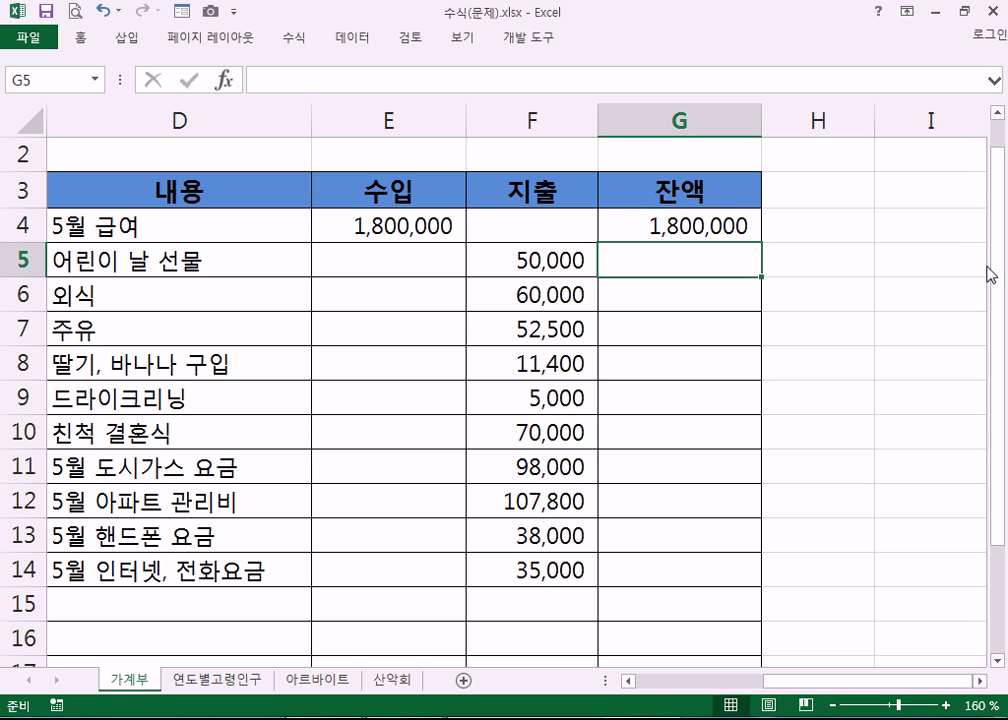
- Enter 1750000 as a fixed 잔액 for the 어린이 날 선물 row in G5
left_click(722, 214)
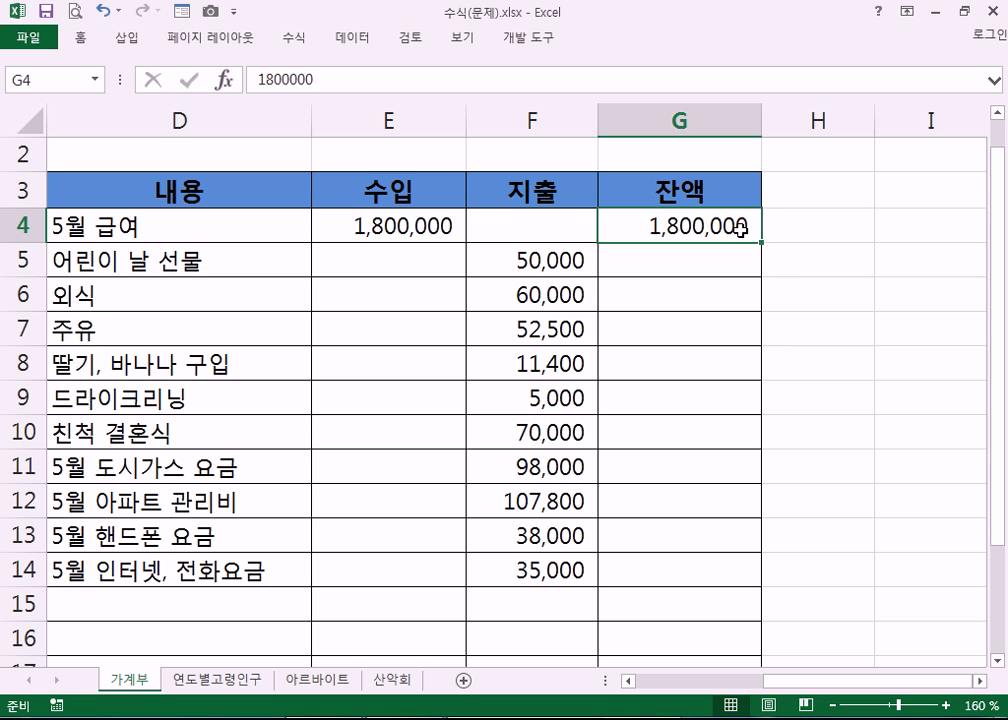
left_click(638, 265)
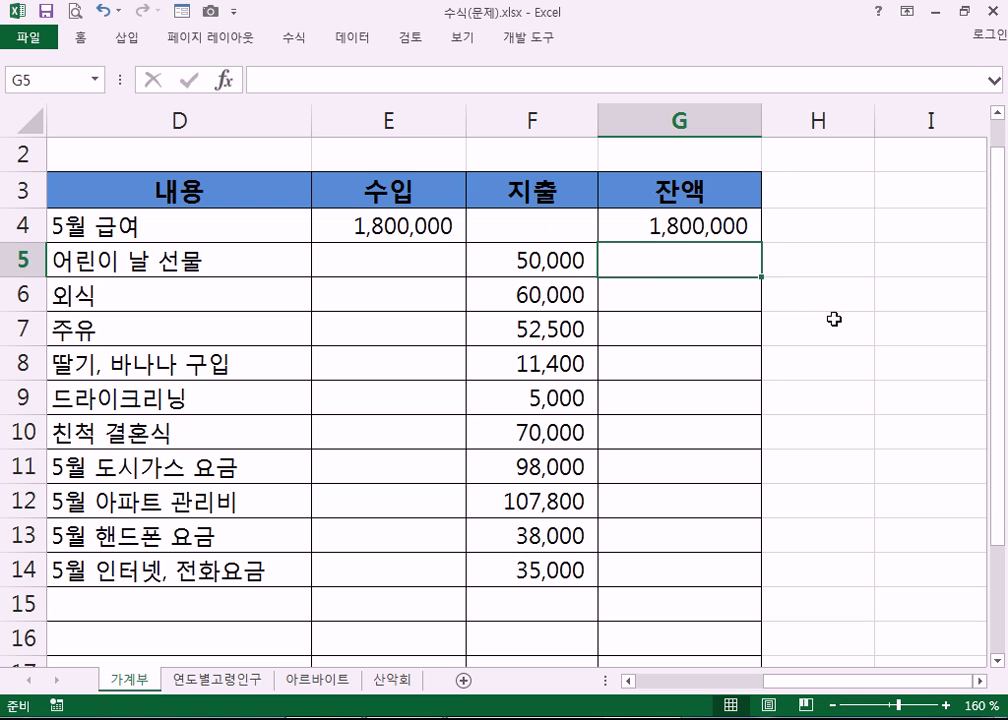
type("1750000")
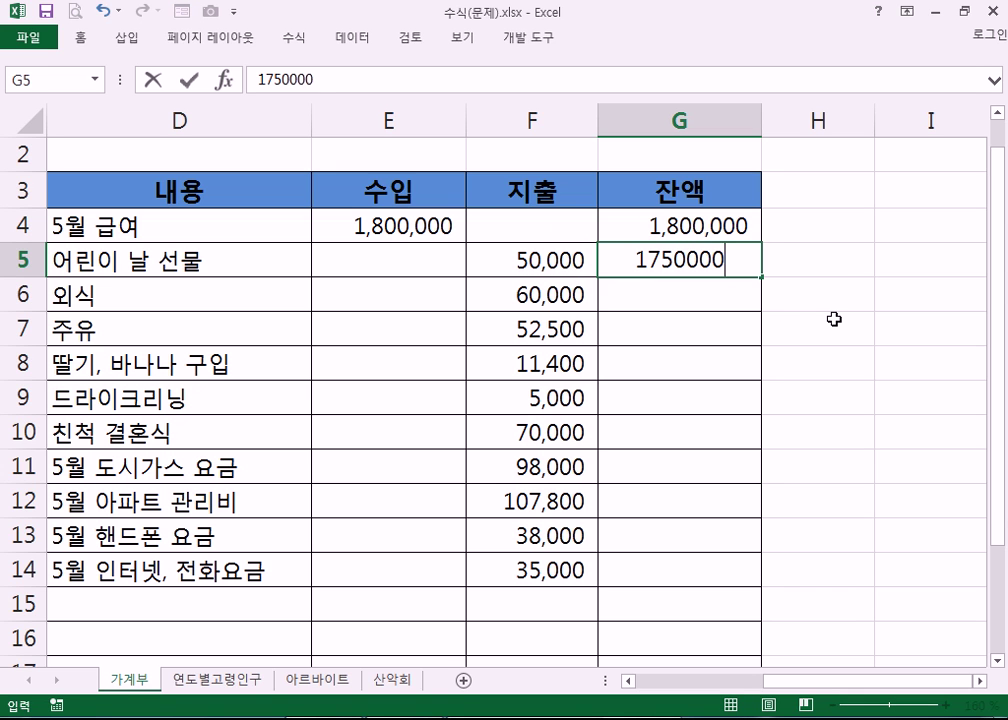
key("Return")
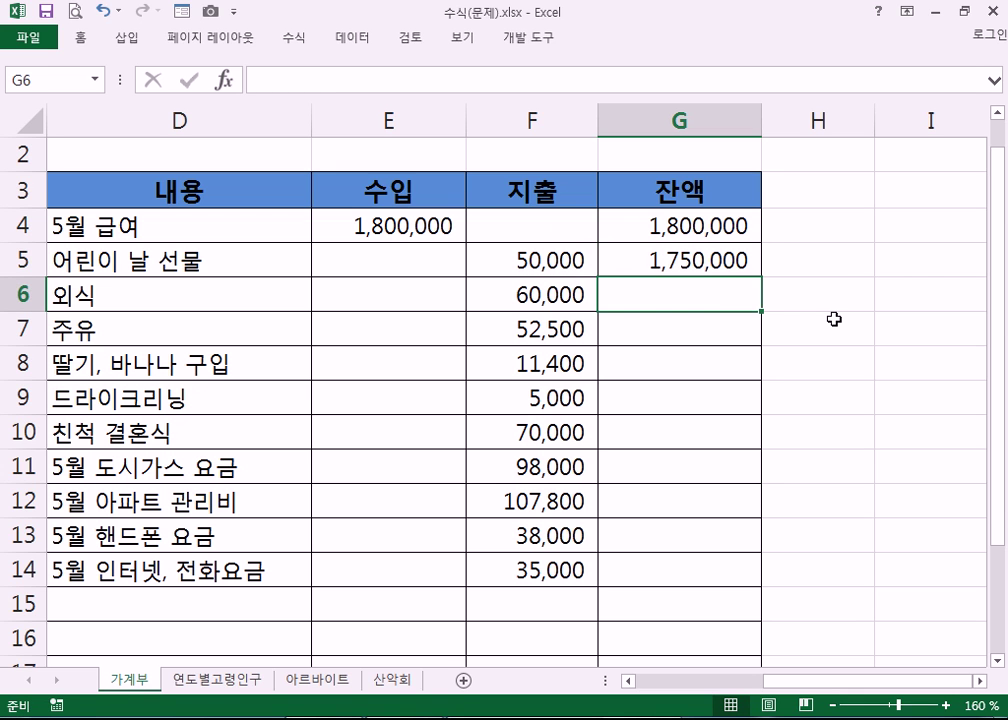
- Set the 어린이 날 선물 지출 in F5 to 60000 and check whether the 잔액 in G5 follows
left_click(697, 264)
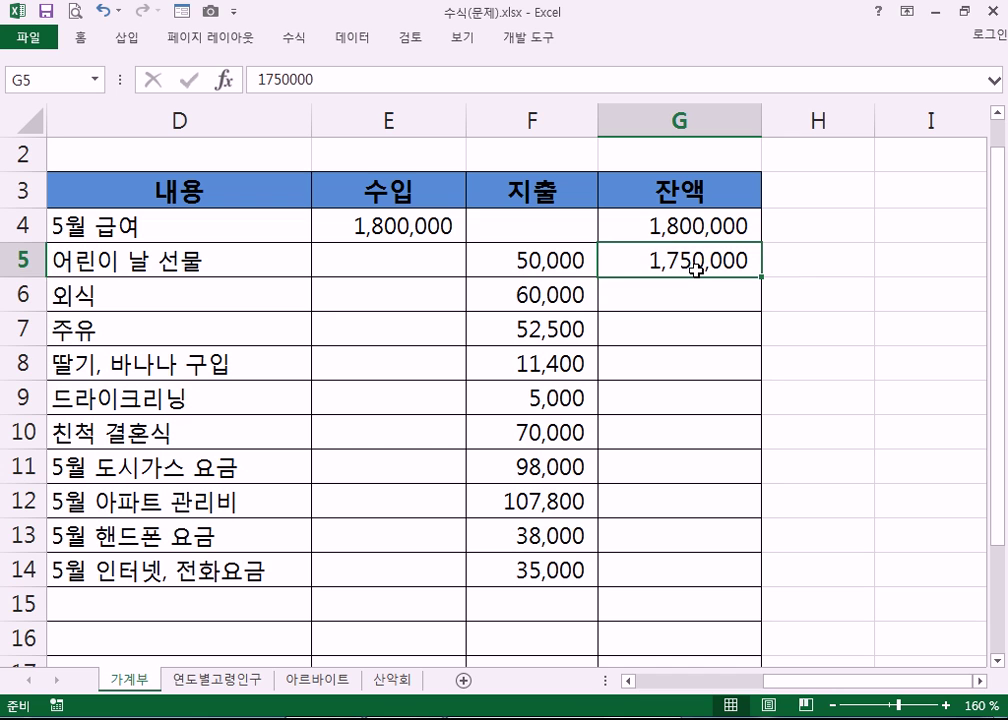
left_click(526, 260)
type("60000")
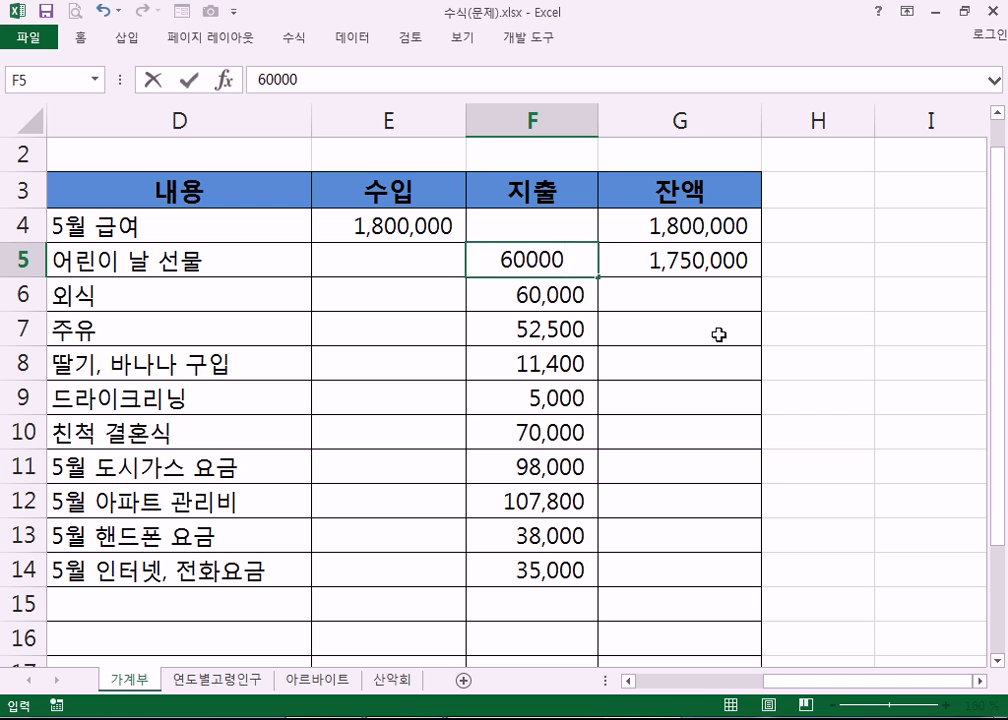
key("Return")
left_click(697, 262)
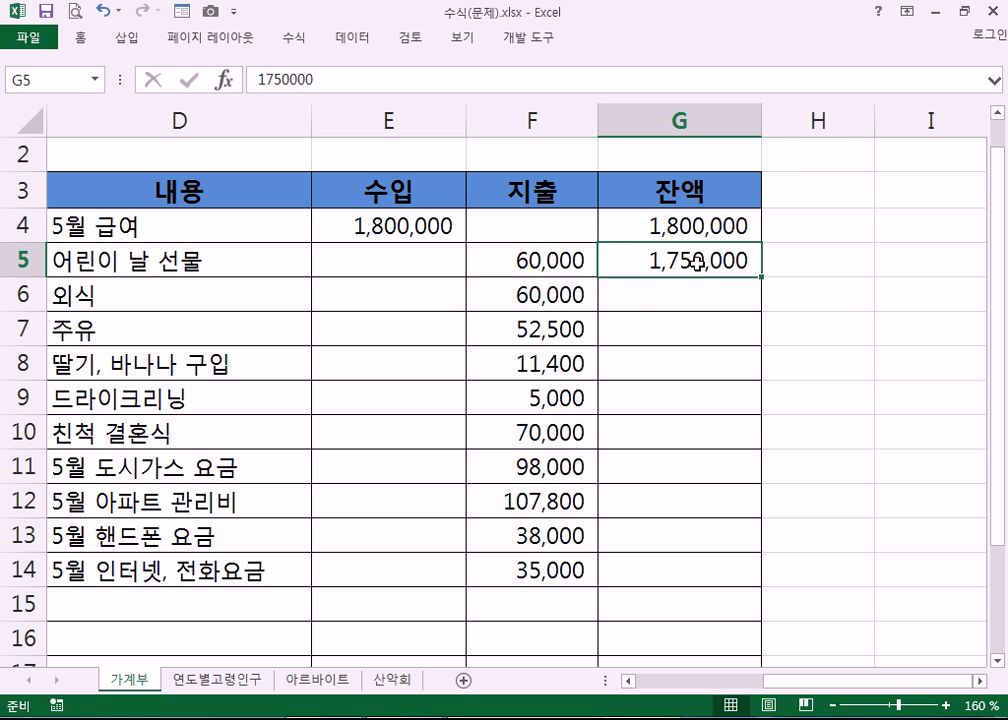
- Undo the 지출 change in F5 and the fixed 잔액 entries in G5 and G4
key("ctrl+z")
key("ctrl+z")
key("ctrl+z")
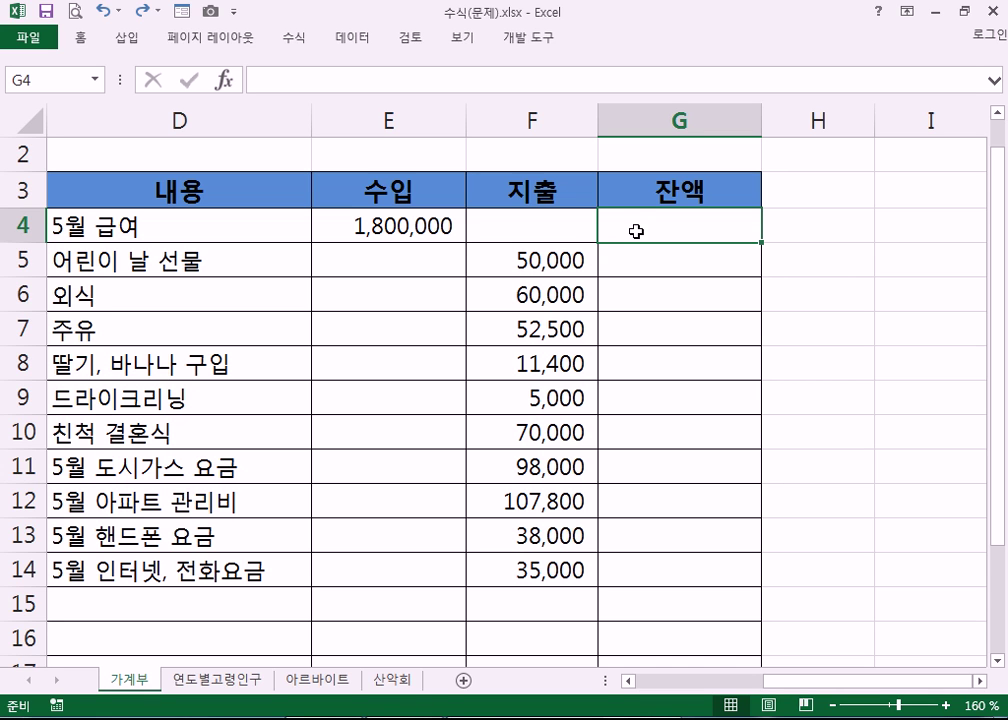
type("=")
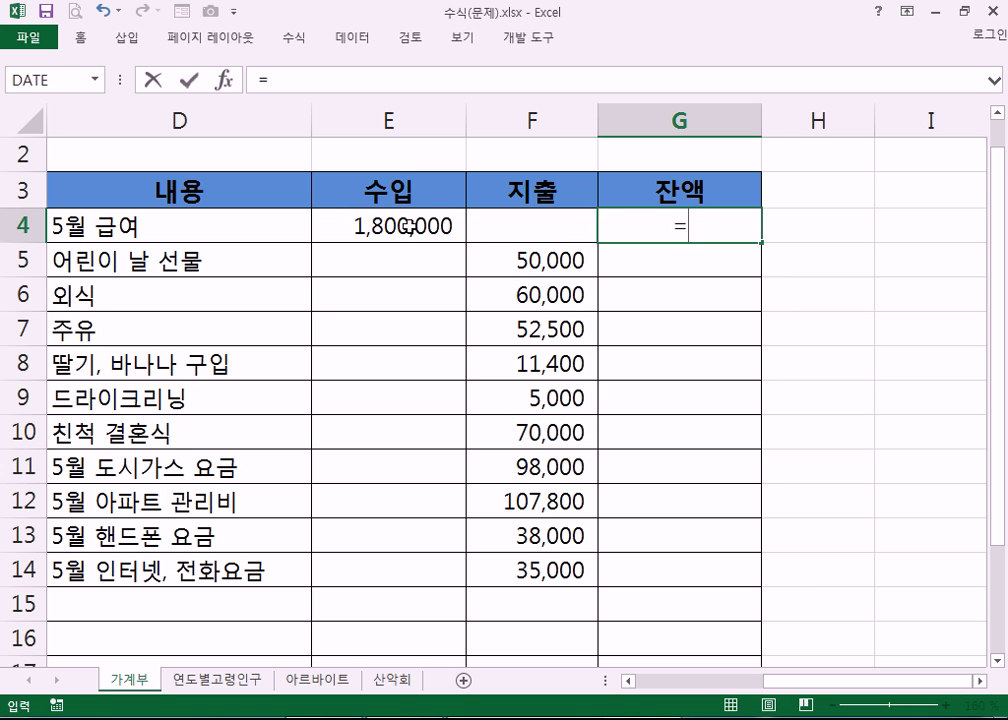
left_click(374, 223)
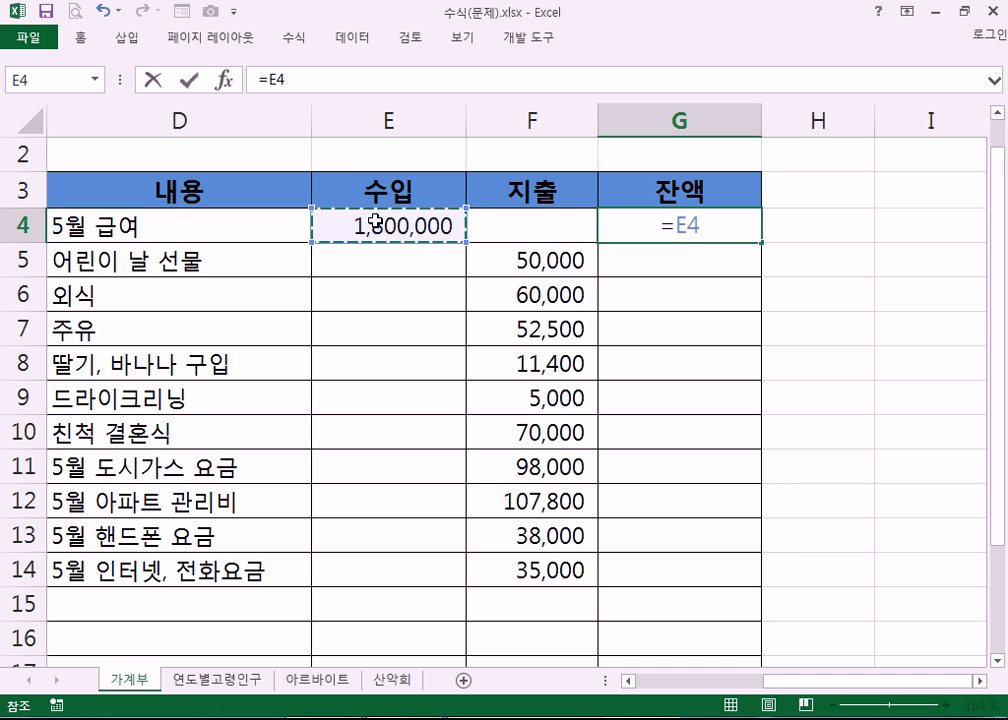
key("Escape")
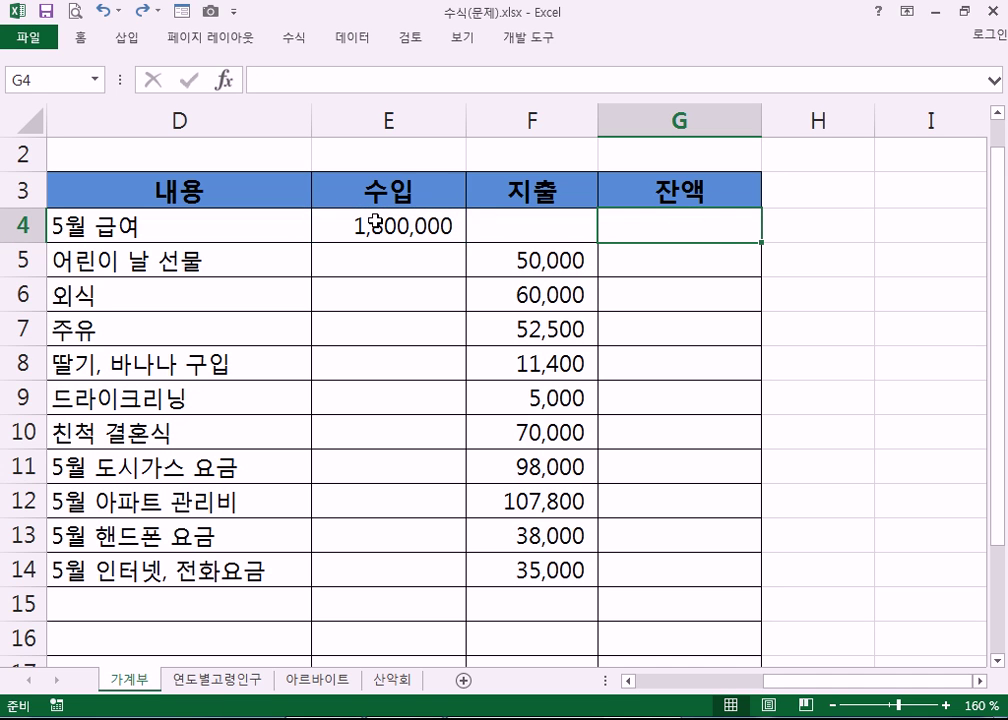
left_click(374, 222)
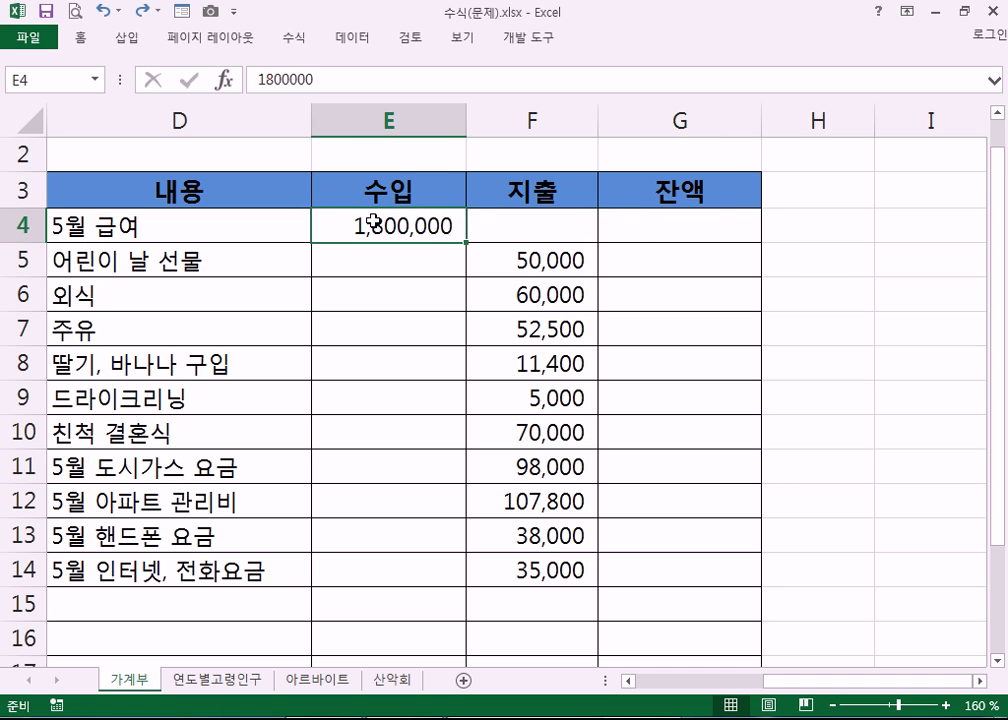
- Calculate the 5월 급여 row's 잔액 in G4 with the formula =E4-F4
left_click(659, 234)
double_click(659, 234)
type("=")
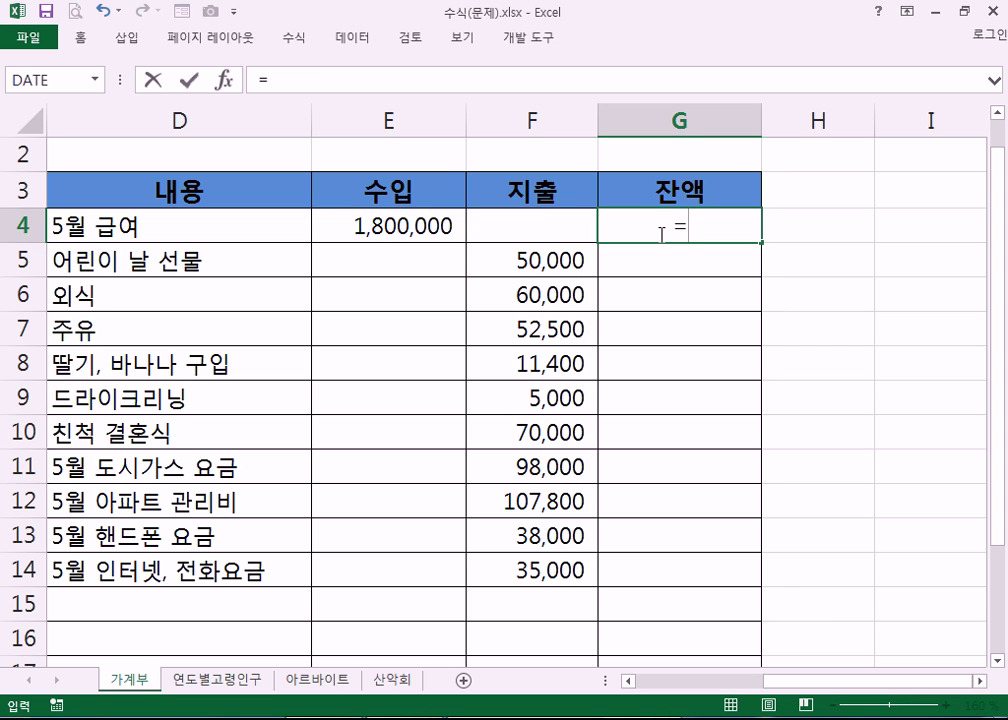
left_click(378, 226)
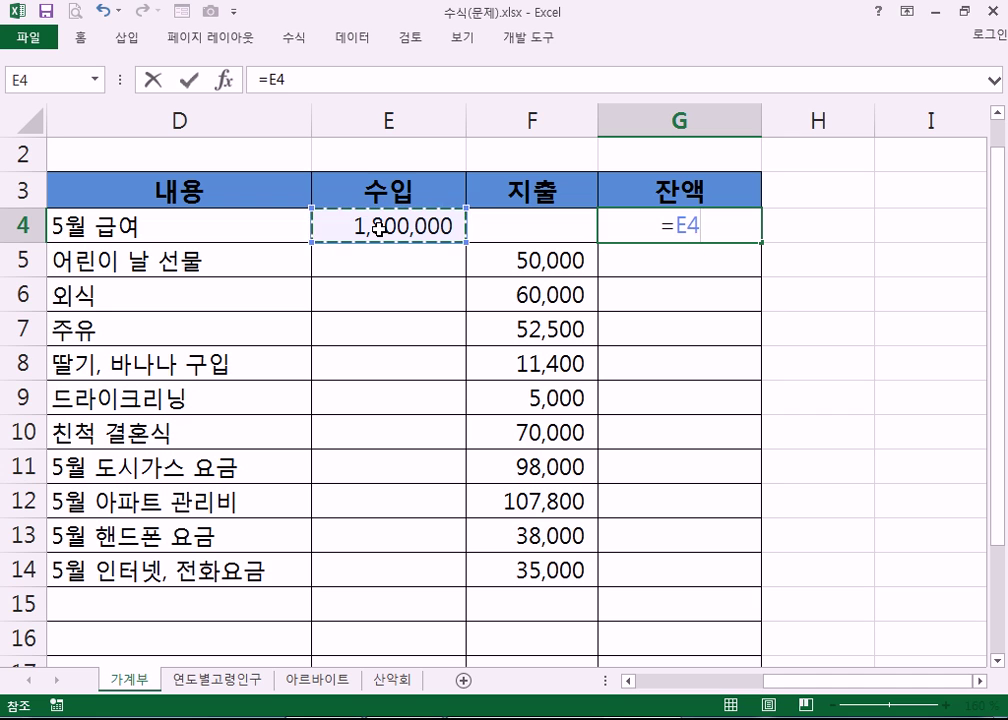
type("-")
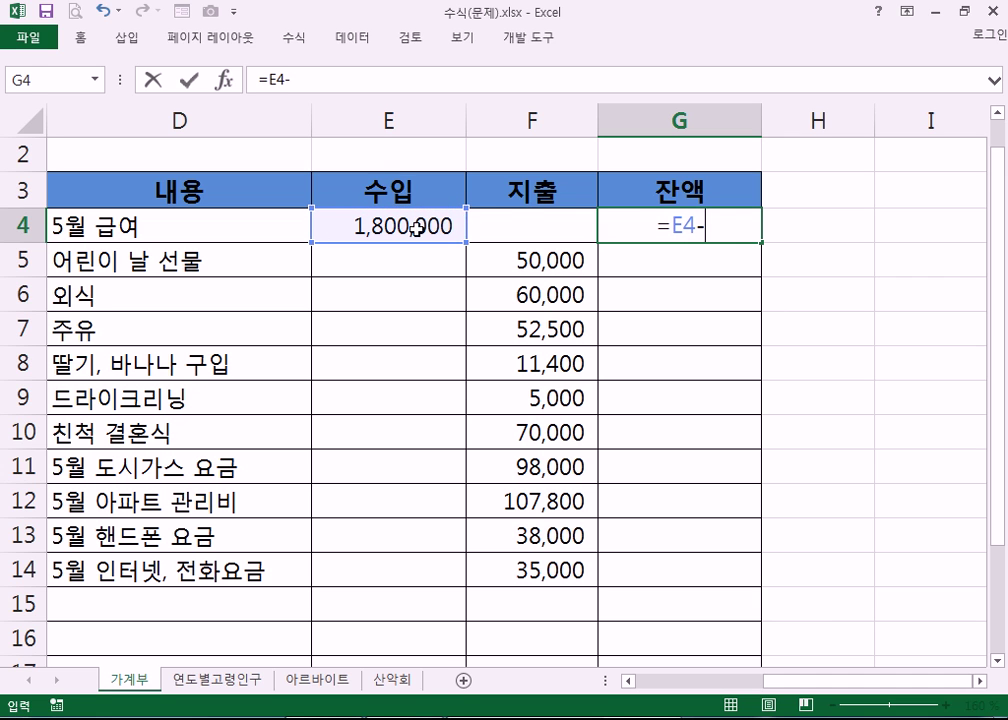
left_click(524, 224)
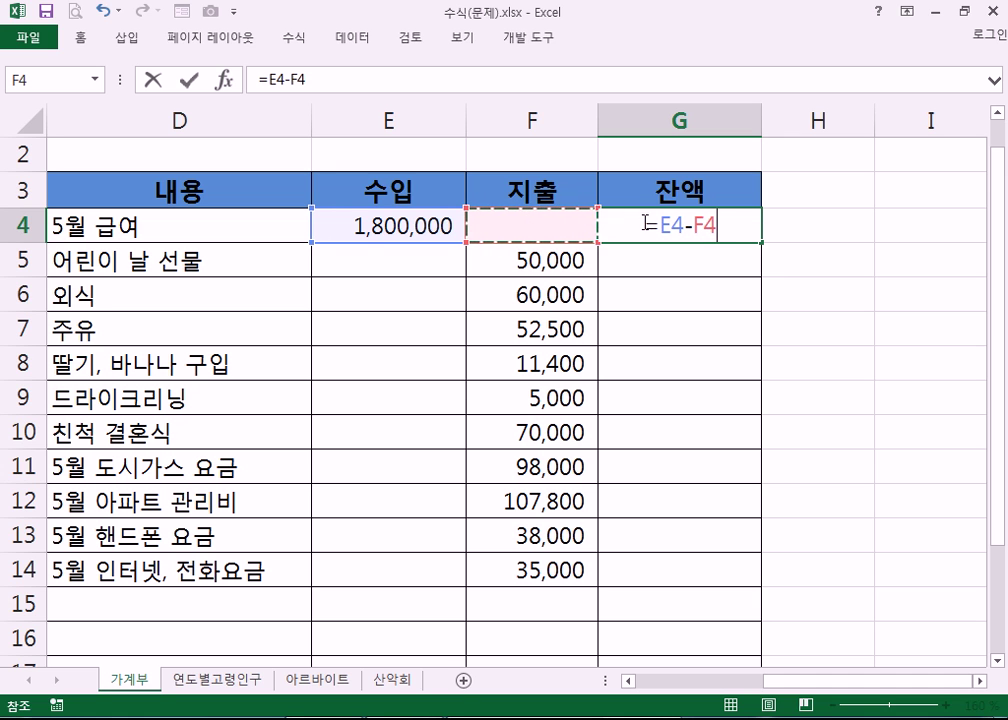
key("Return")
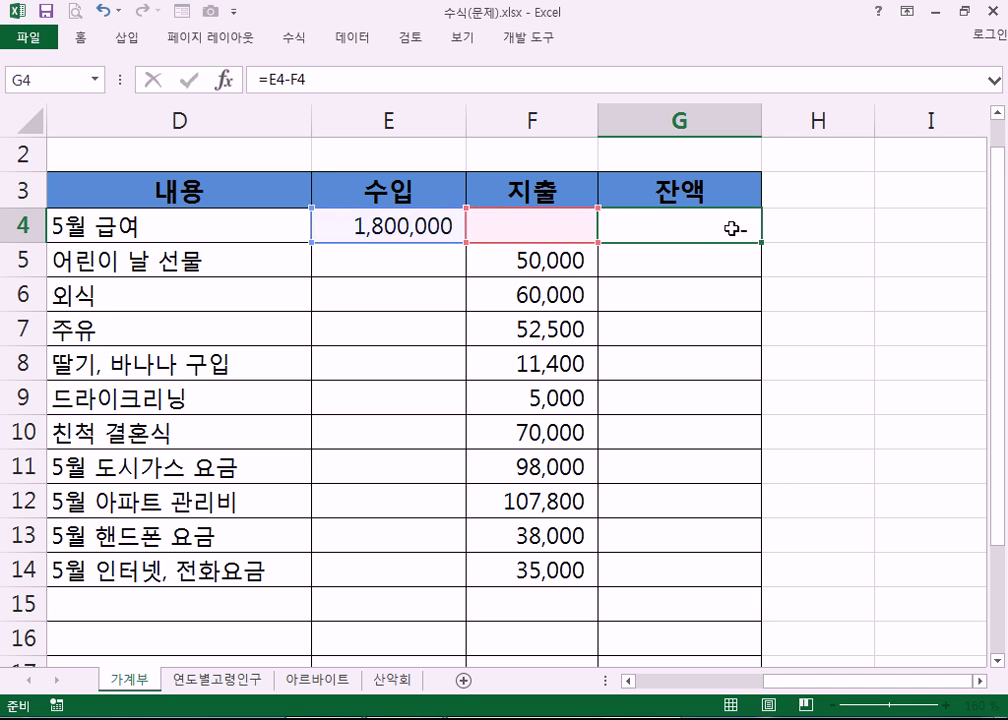
- Re-enter the 잔액 formula in G4 as =E4-F4, referencing that row's 수입 and 지출 cells
left_click(716, 228)
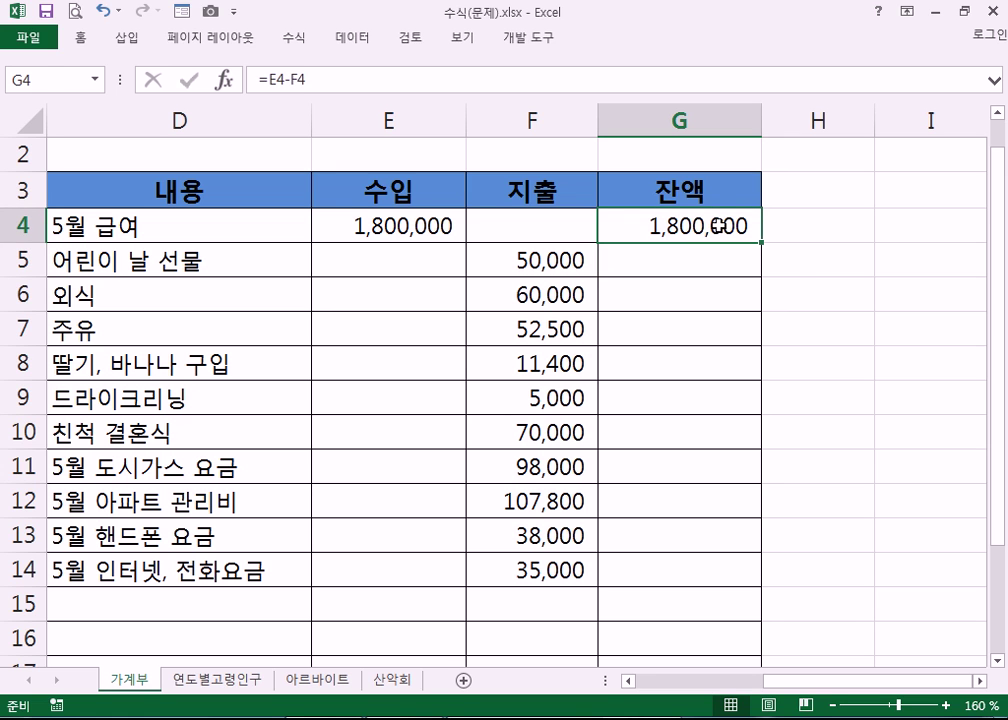
type("=")
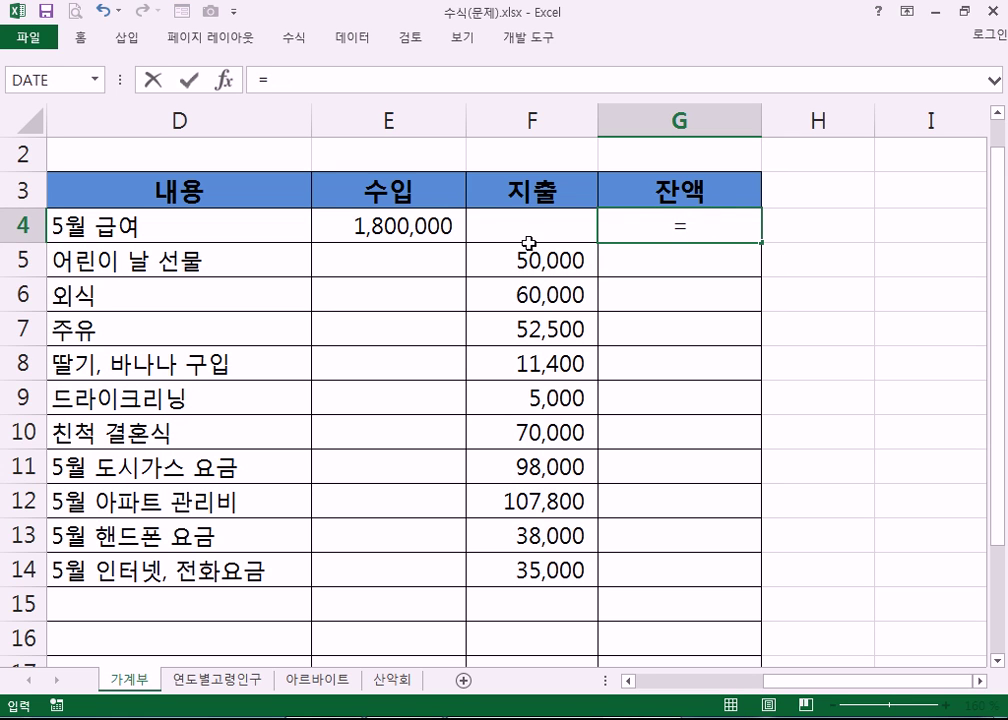
left_click(383, 224)
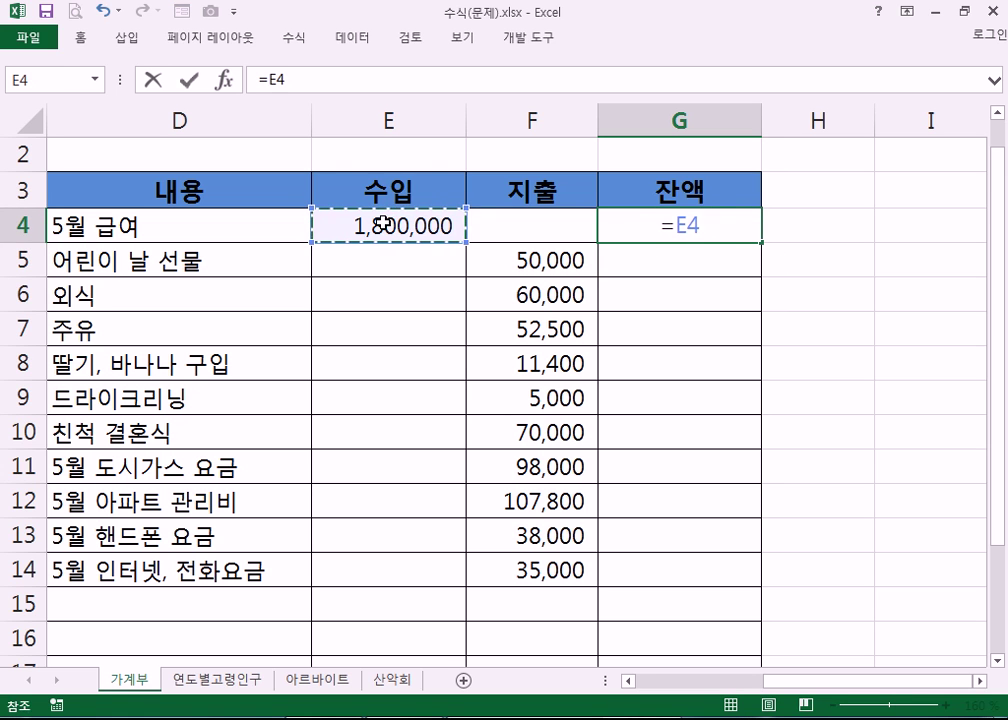
type("-")
left_click(517, 224)
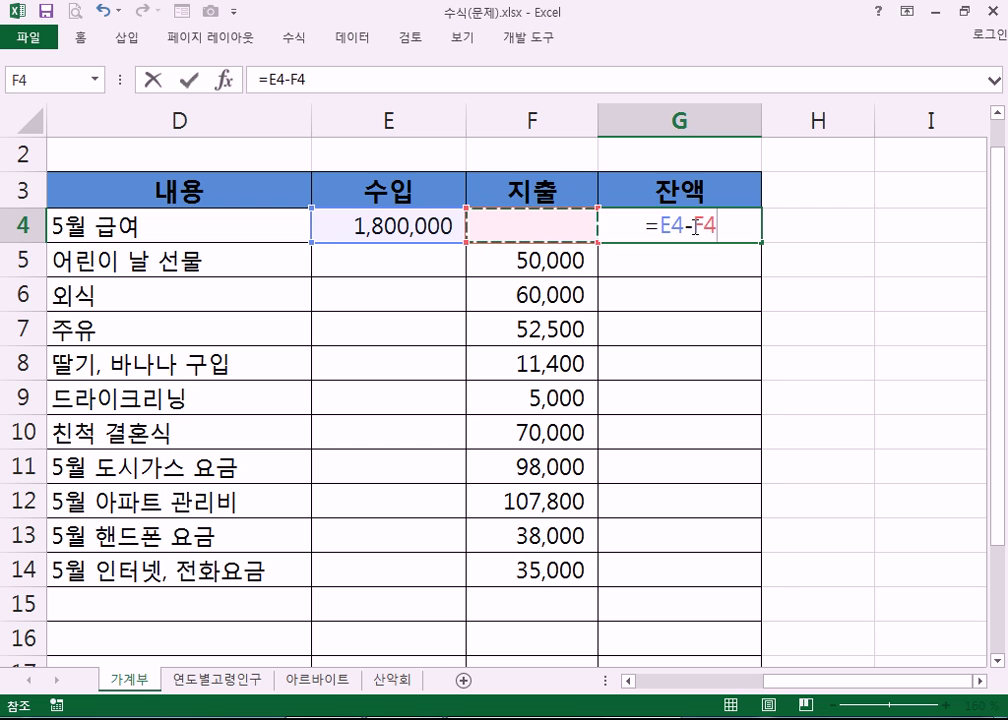
key("Return")
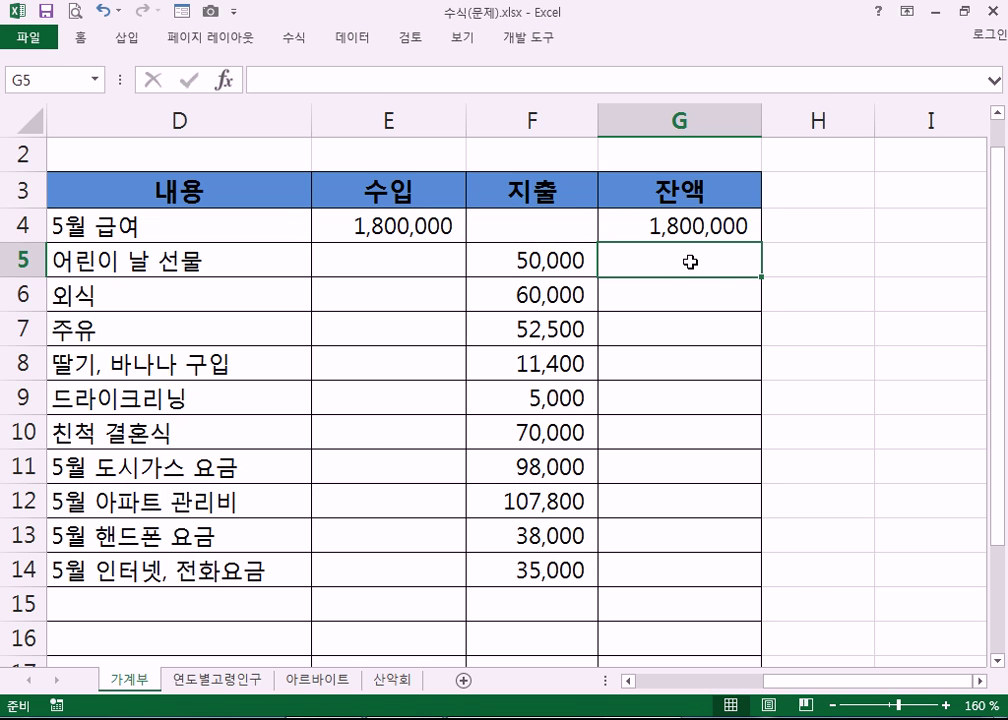
- Examine the 수입, 지출 and 잔액 cells of the 어린이 날 선물 row together with the previous 잔액 in G4
left_click(634, 222)
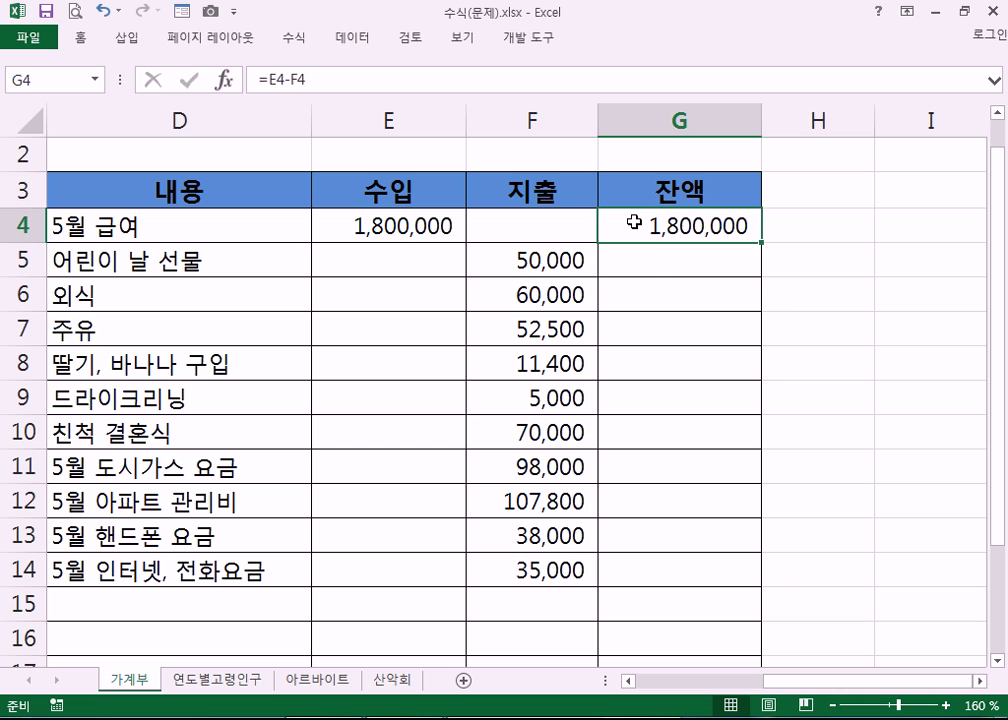
left_click(655, 263)
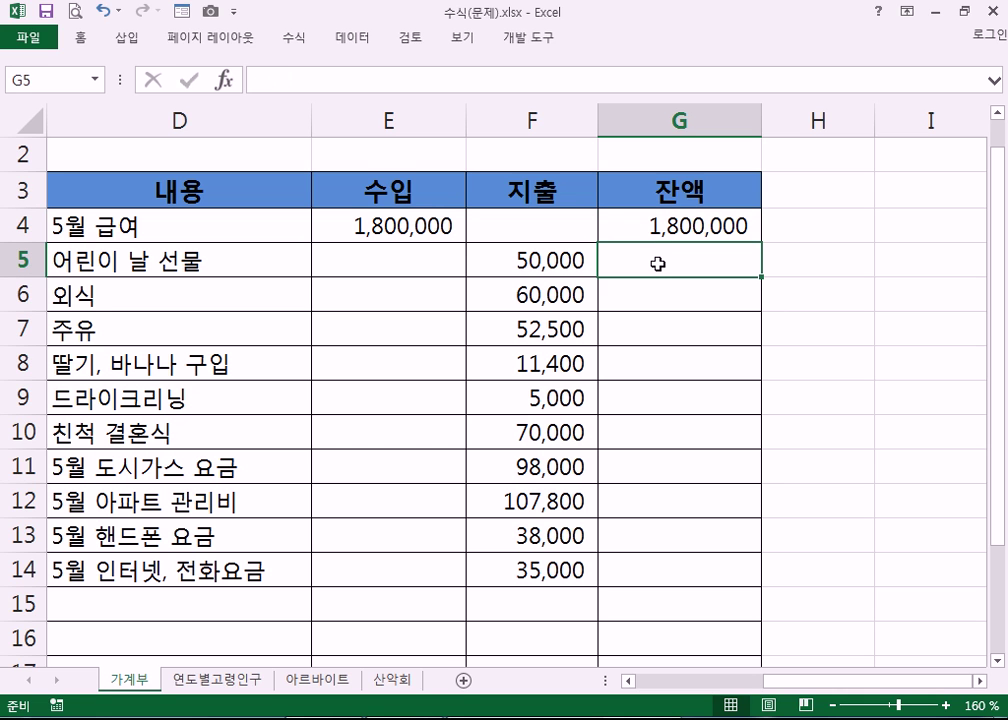
left_click(369, 258)
left_click(523, 260)
left_click(400, 264)
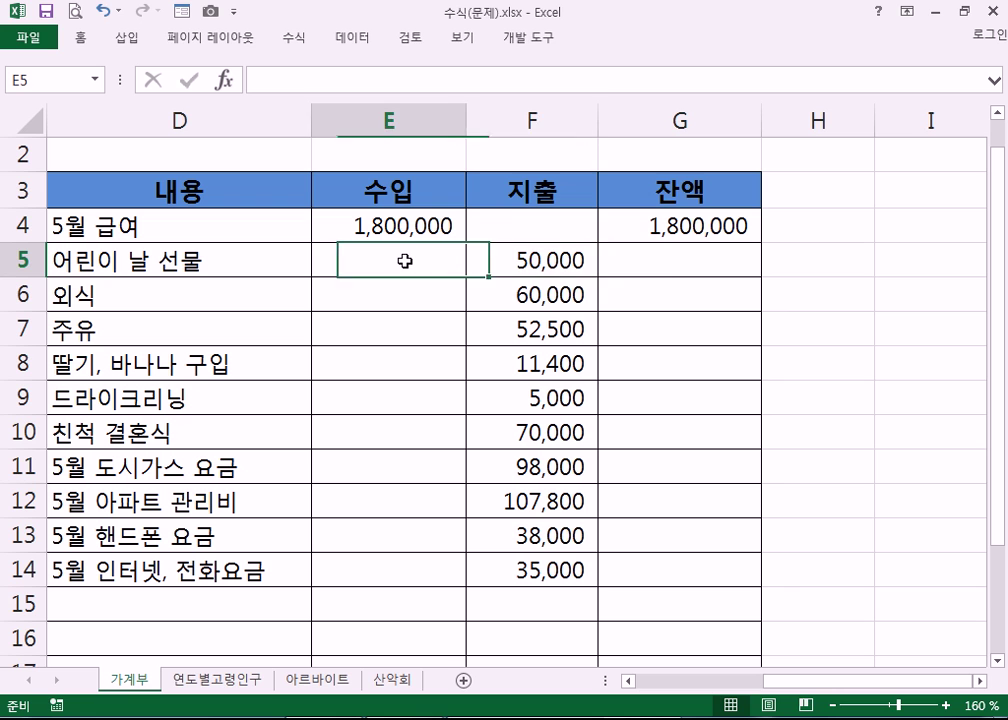
left_click(522, 263)
left_click(670, 268)
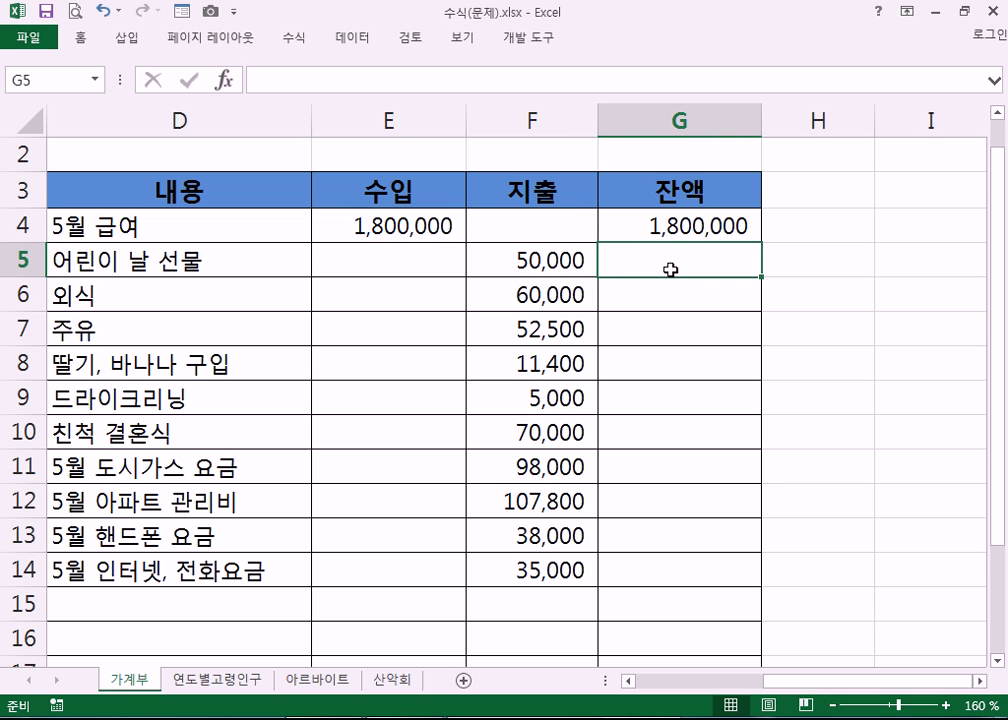
left_click(403, 265)
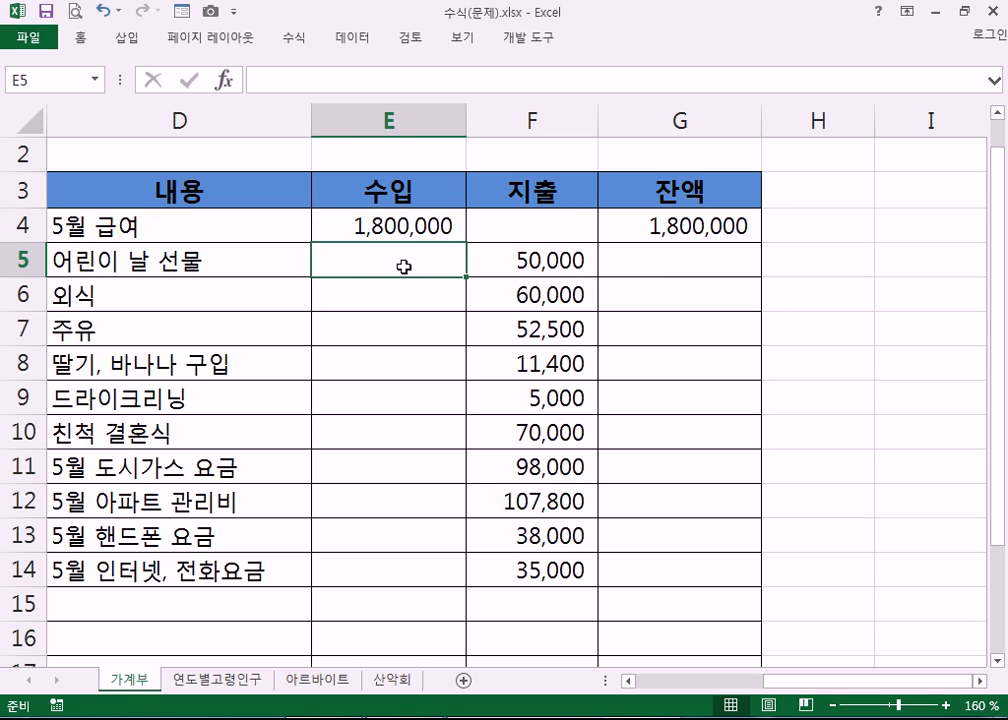
left_click(511, 261)
left_click(675, 262)
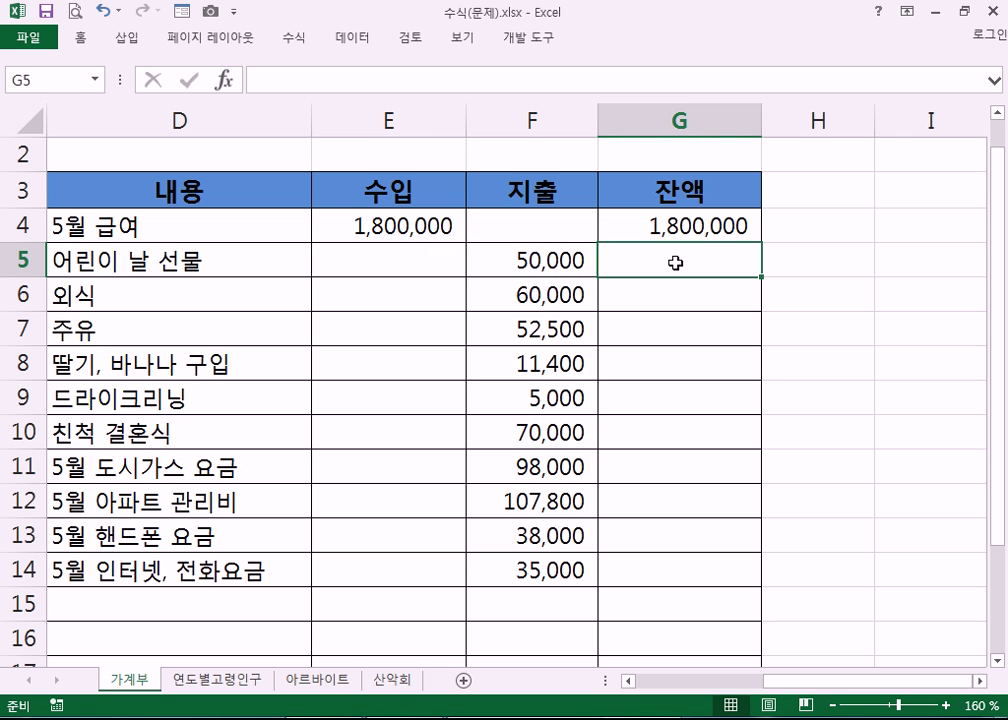
left_click(690, 225)
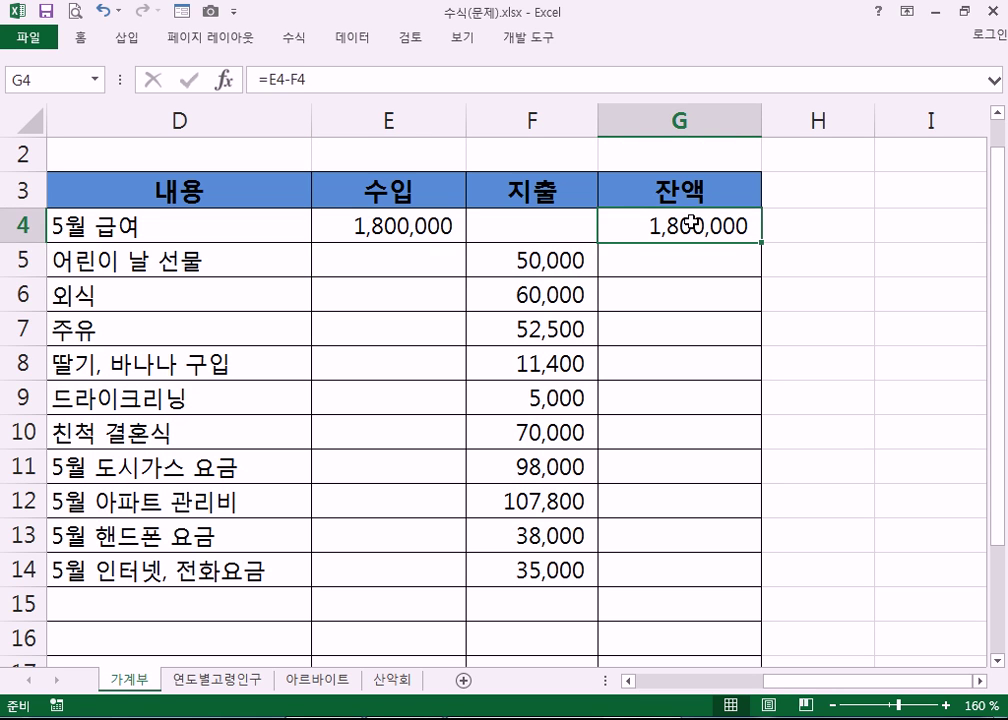
- Calculate the 어린이 날 선물 row's 잔액 in G5 as previous balance plus 수입 minus 지출, with =G4+E5-F5
left_click(694, 258)
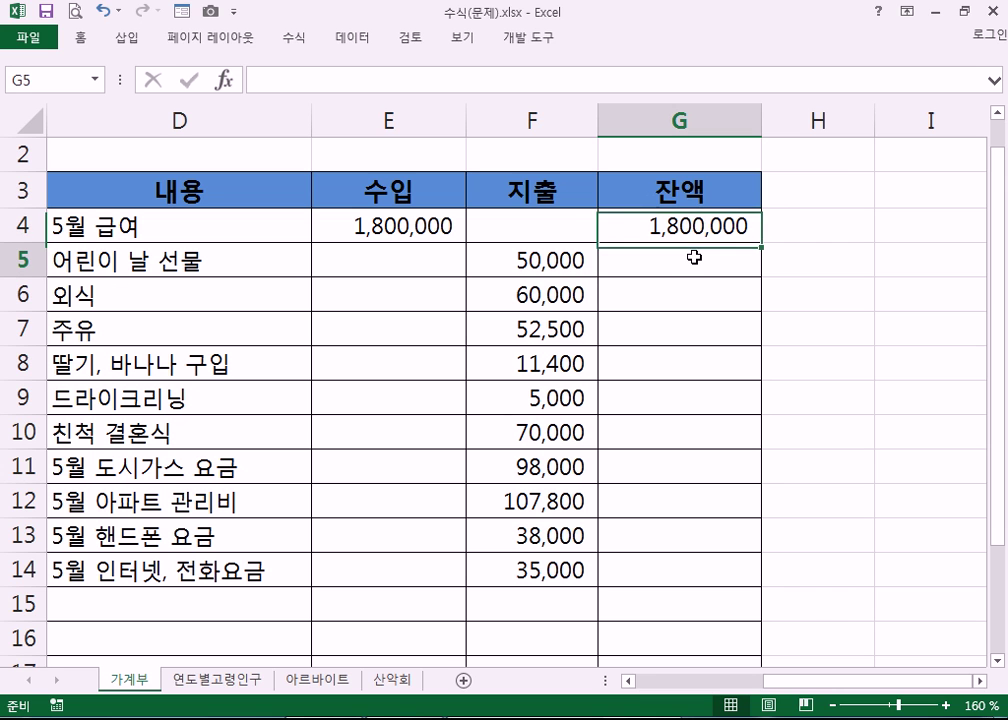
type("=")
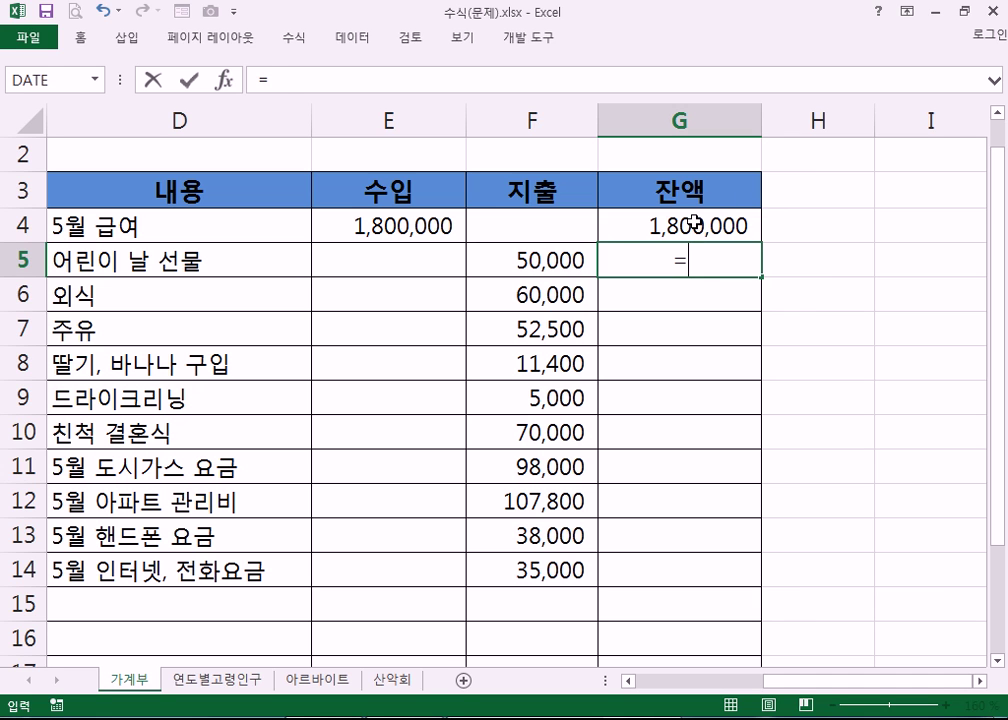
left_click(695, 222)
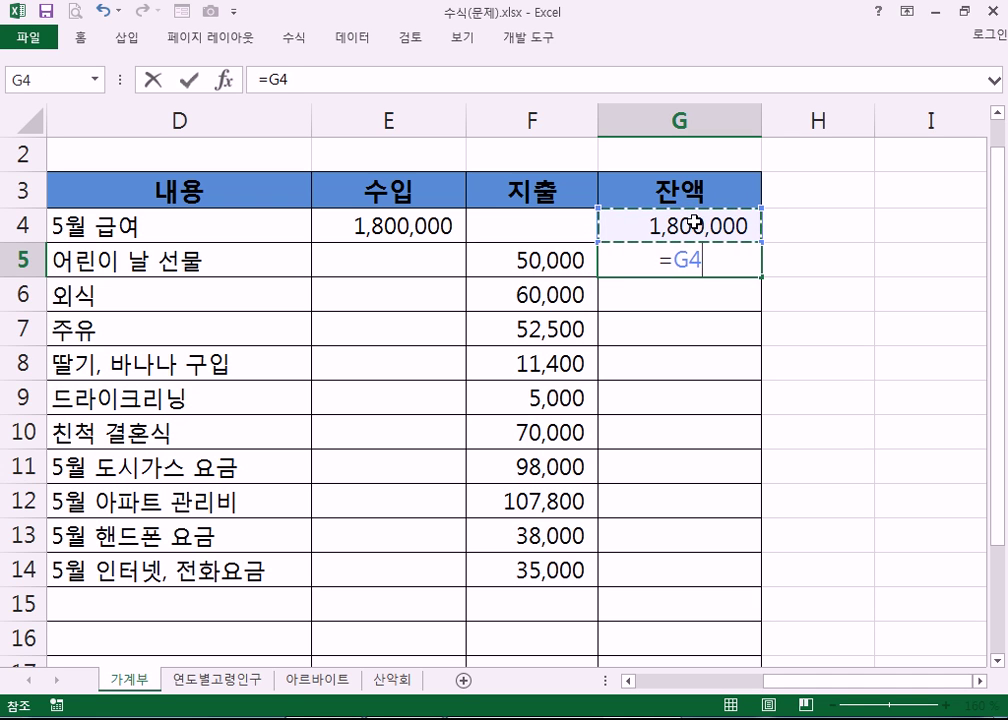
type("+")
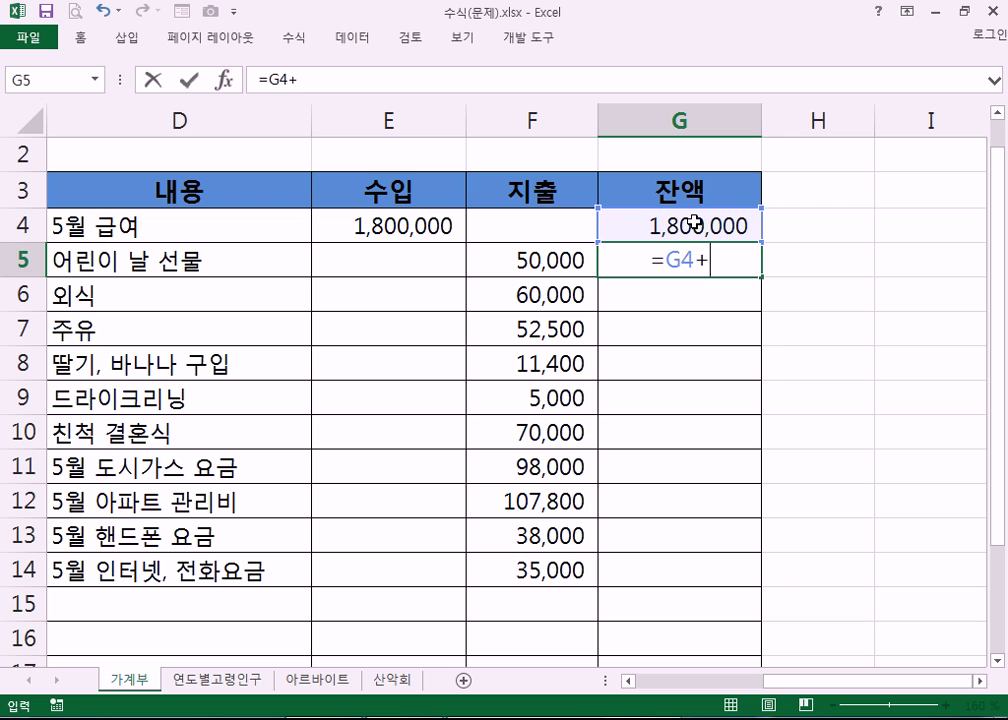
left_click(375, 260)
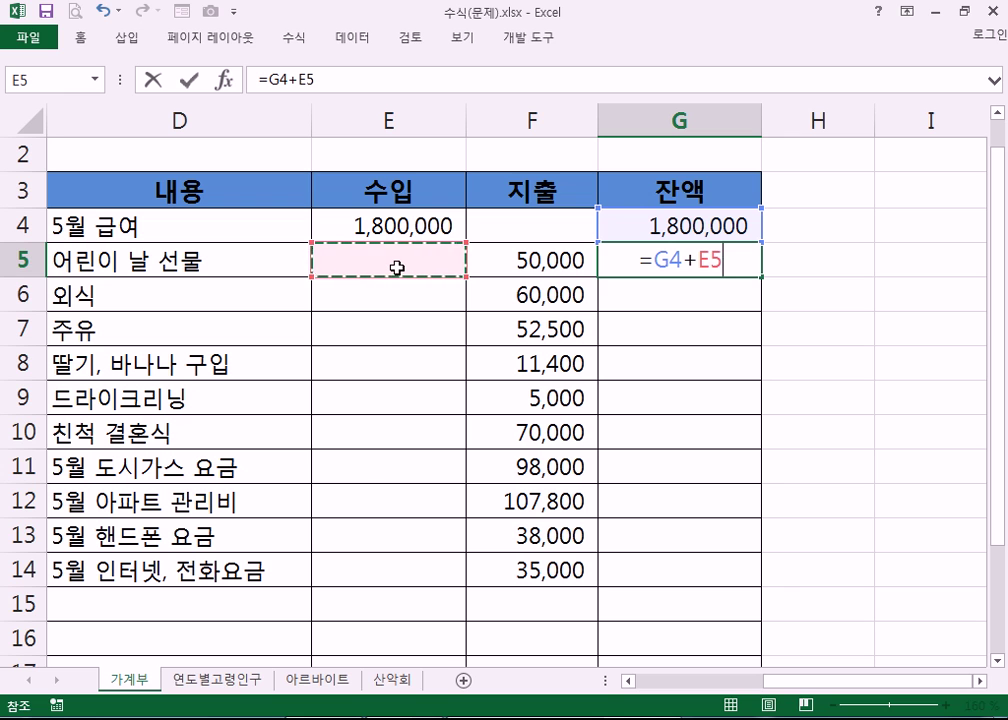
type("-")
left_click(546, 262)
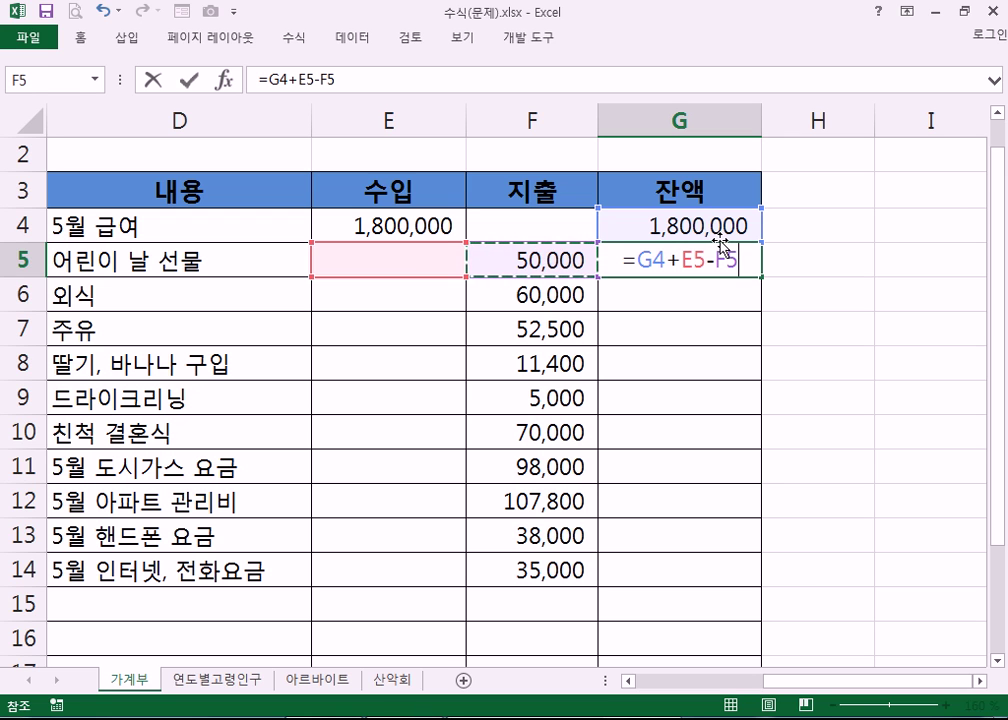
key("ctrl+Return")
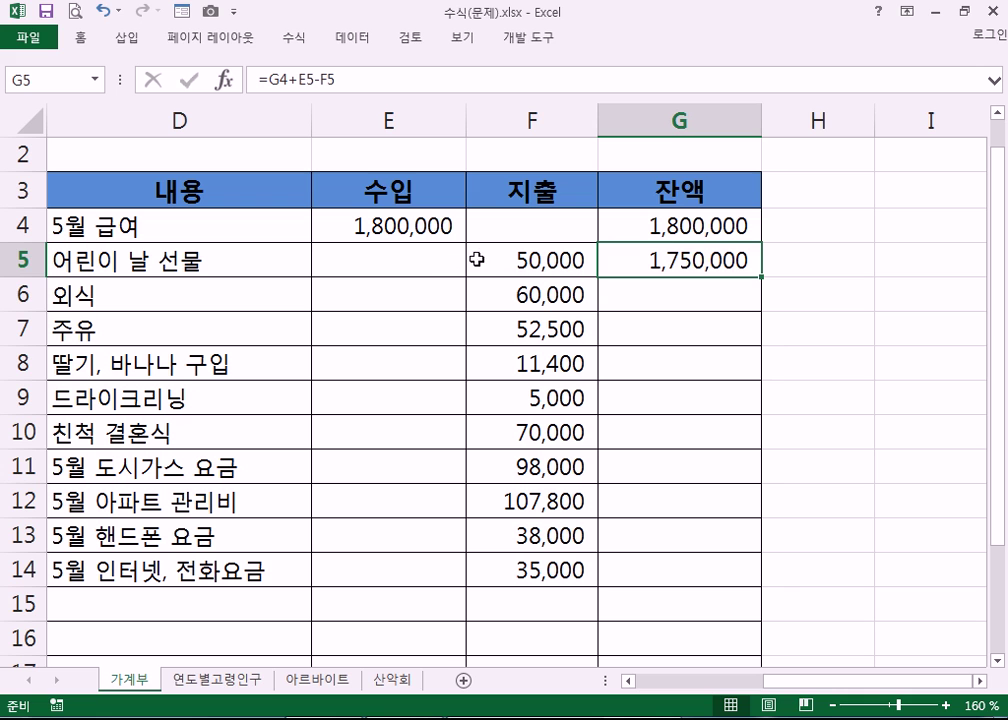
- Examine the empty 잔액 cells below G5 and compare the 외식 row's 수입, 지출 and 잔액 cells with the G5 formula
left_click_drag(670, 306, 658, 626)
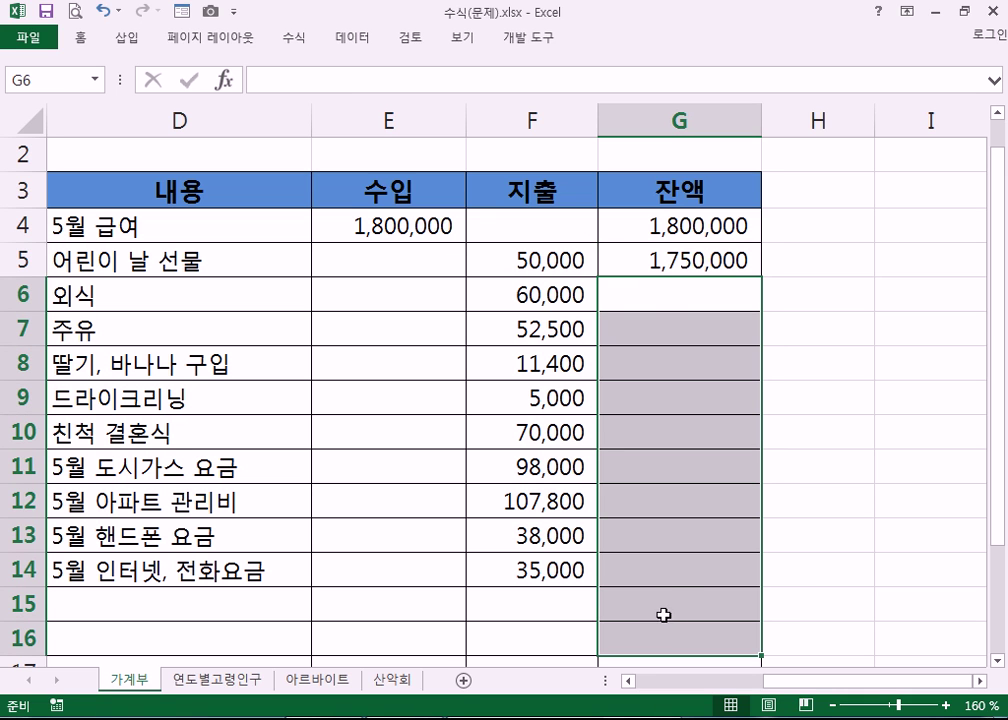
scroll(672, 598, "down", 2)
scroll(672, 598, "up", 2)
left_click(665, 265)
left_click(670, 291)
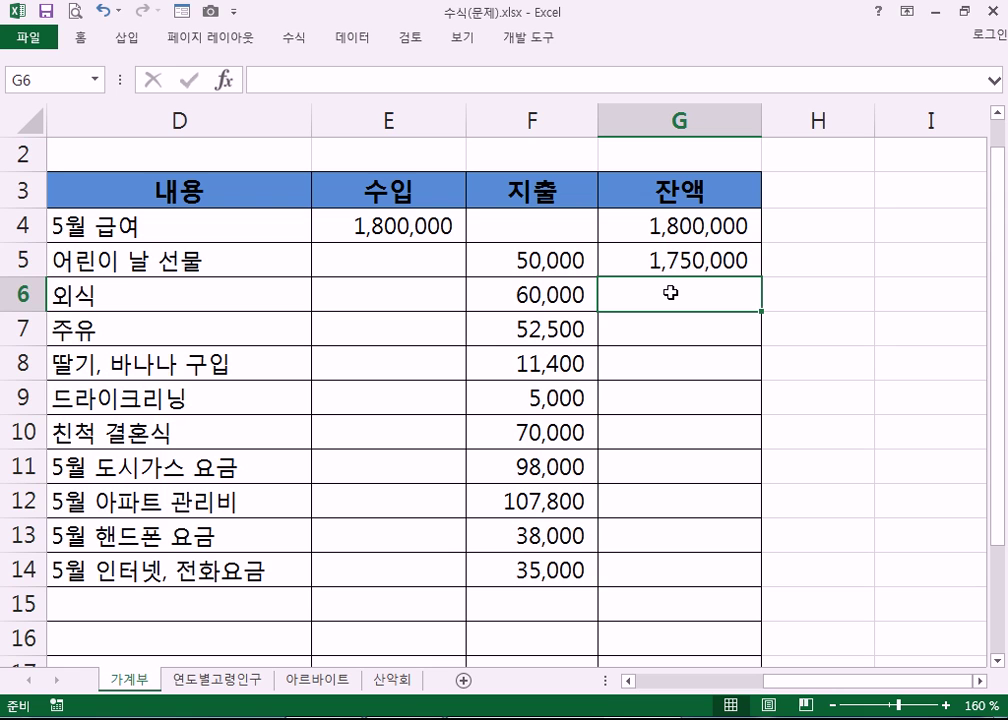
left_click(680, 257)
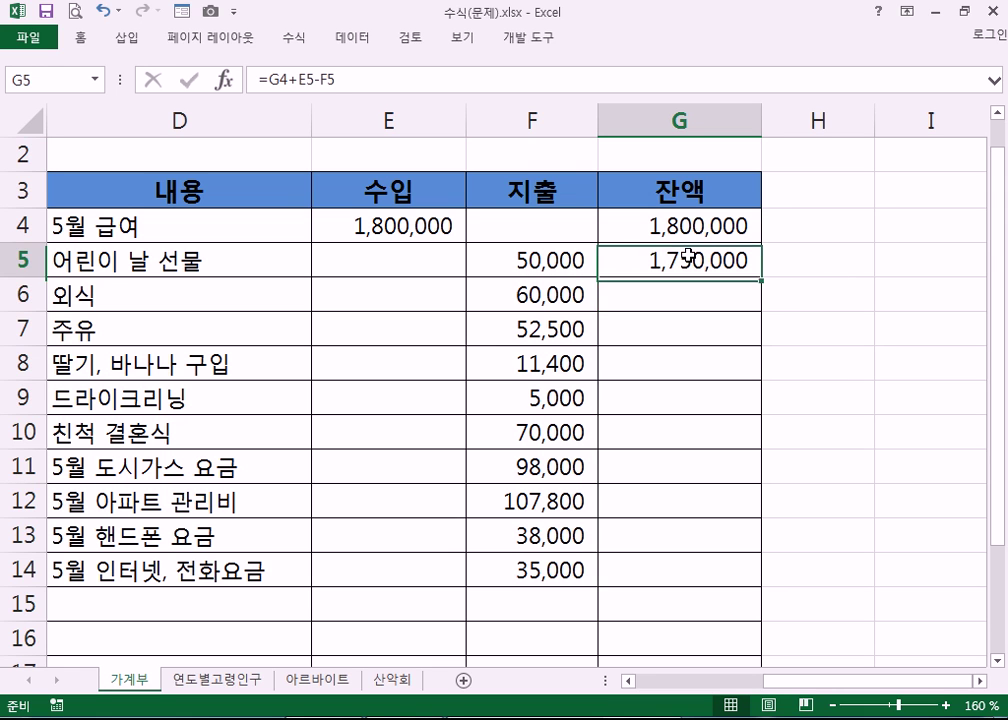
left_click(688, 287)
left_click(414, 292)
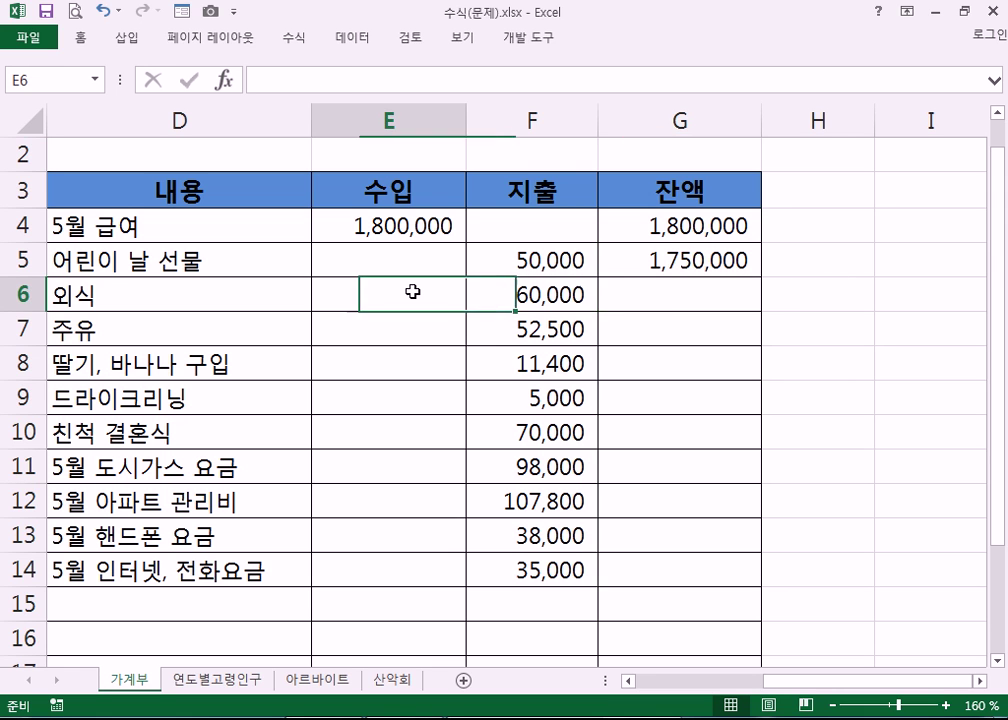
left_click(655, 295)
left_click(531, 294)
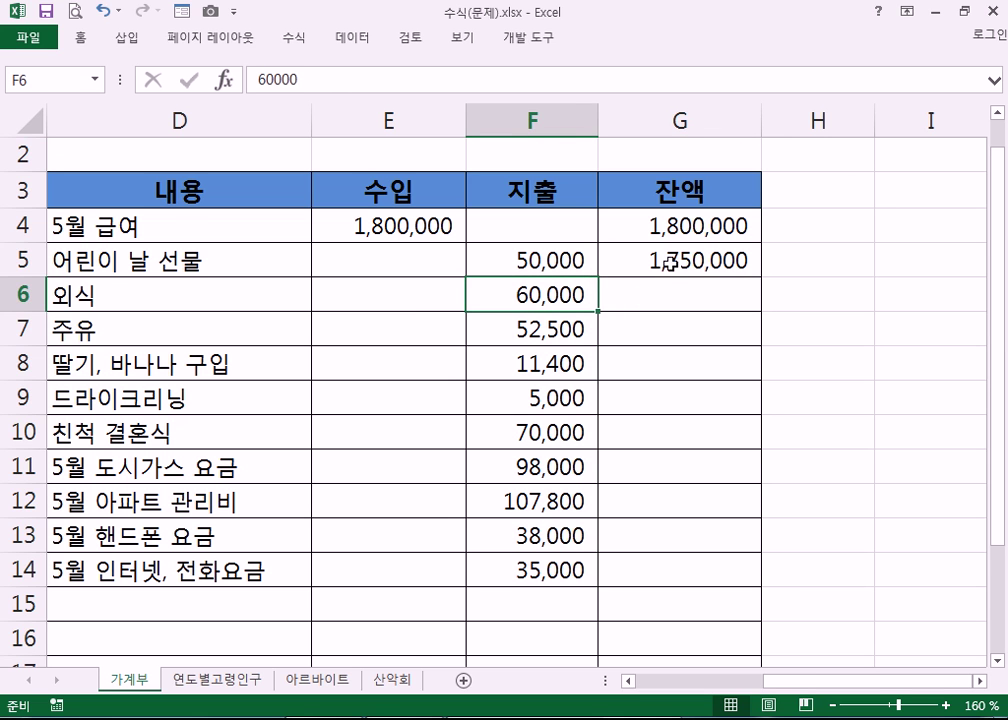
- Fill the G5 formula down the 잔액 column through G14 and undo the fill
left_click(659, 261)
scroll(697, 489, "down", 1)
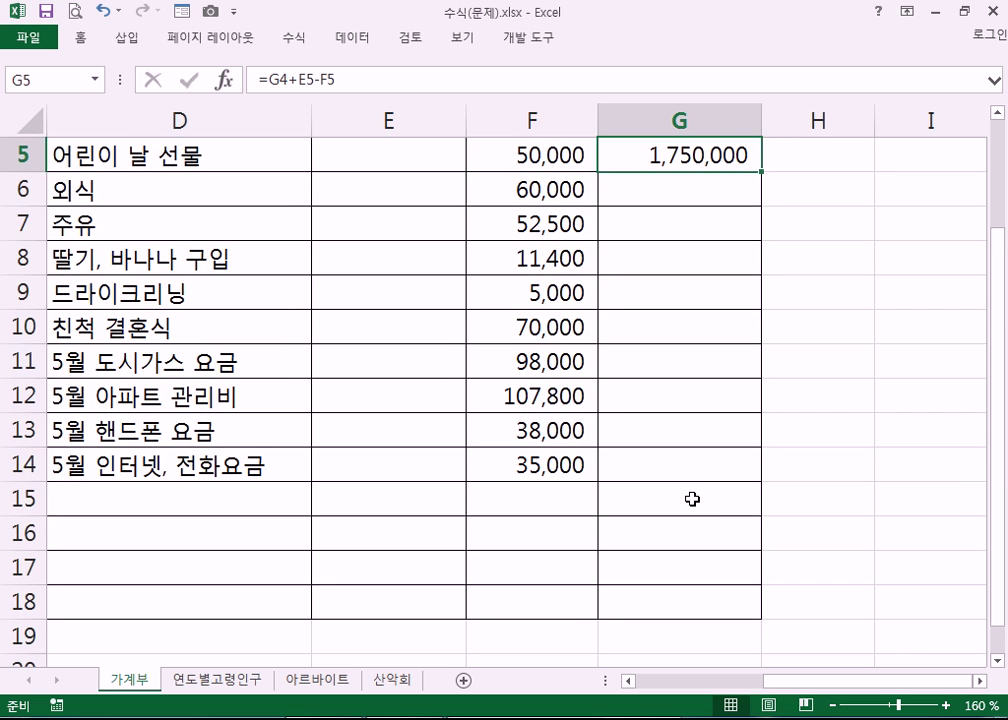
scroll(691, 486, "up", 1)
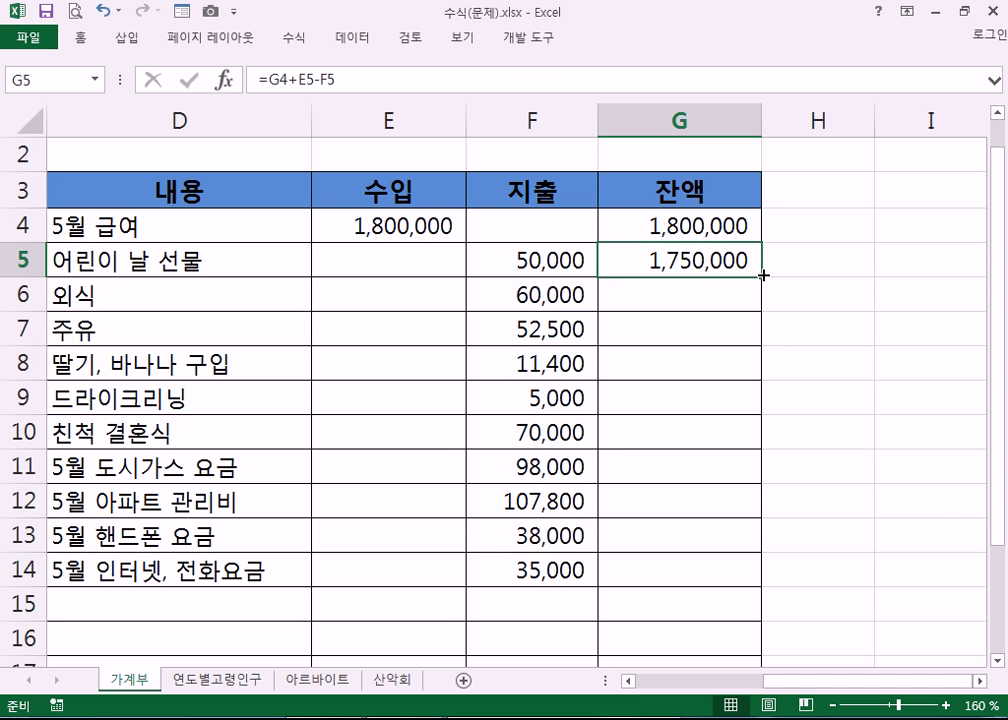
double_click(763, 275)
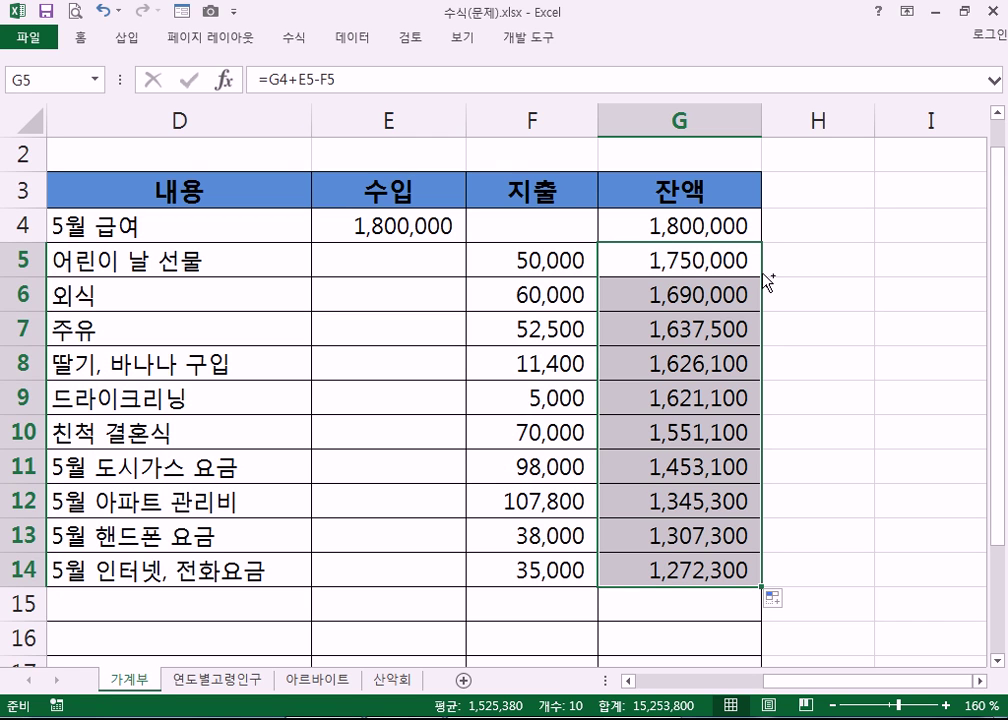
key("ctrl+z")
left_click(898, 288)
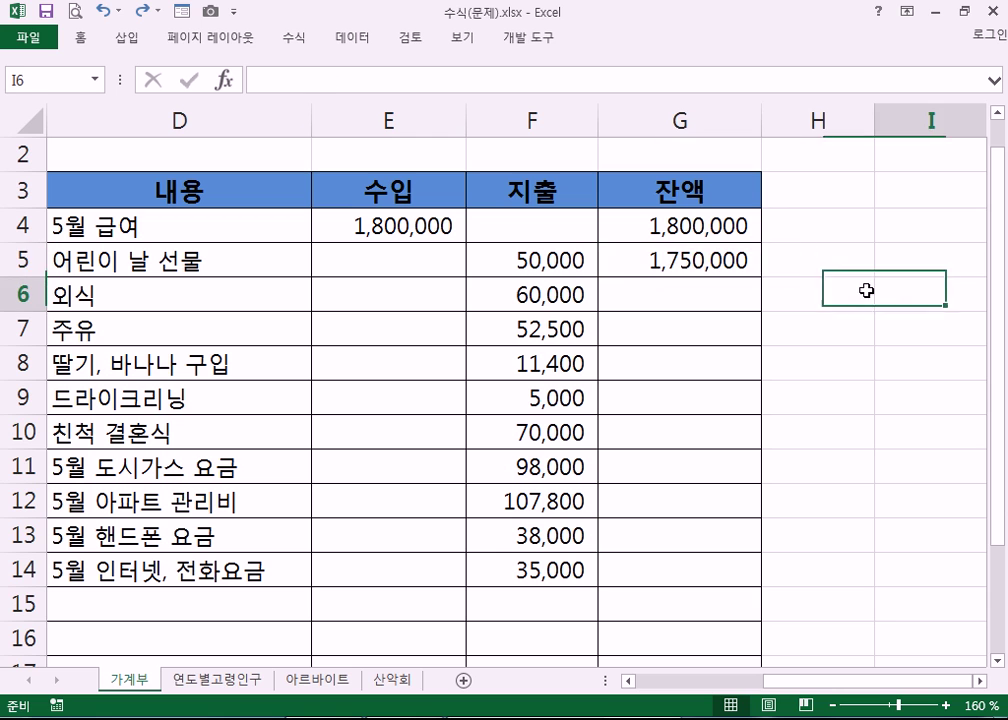
- Copy the G5 잔액 formula down to G14 and review the filled rows
left_click(745, 264)
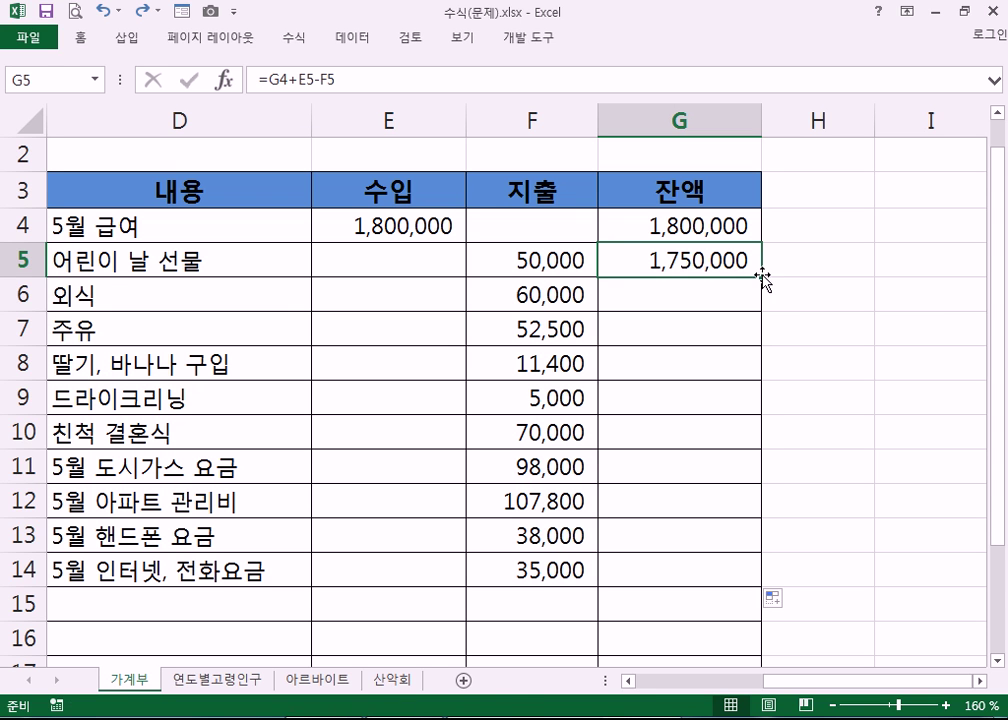
double_click(763, 276)
scroll(818, 441, "down", 1)
scroll(704, 322, "down", 3)
scroll(700, 297, "up", 2)
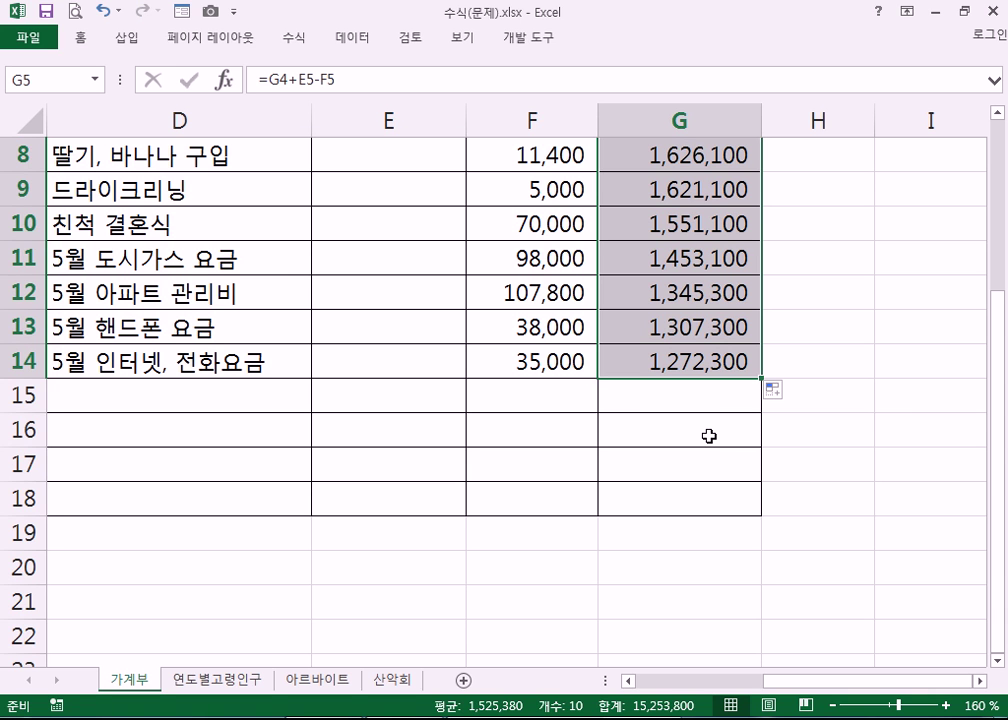
scroll(654, 380, "up", 1)
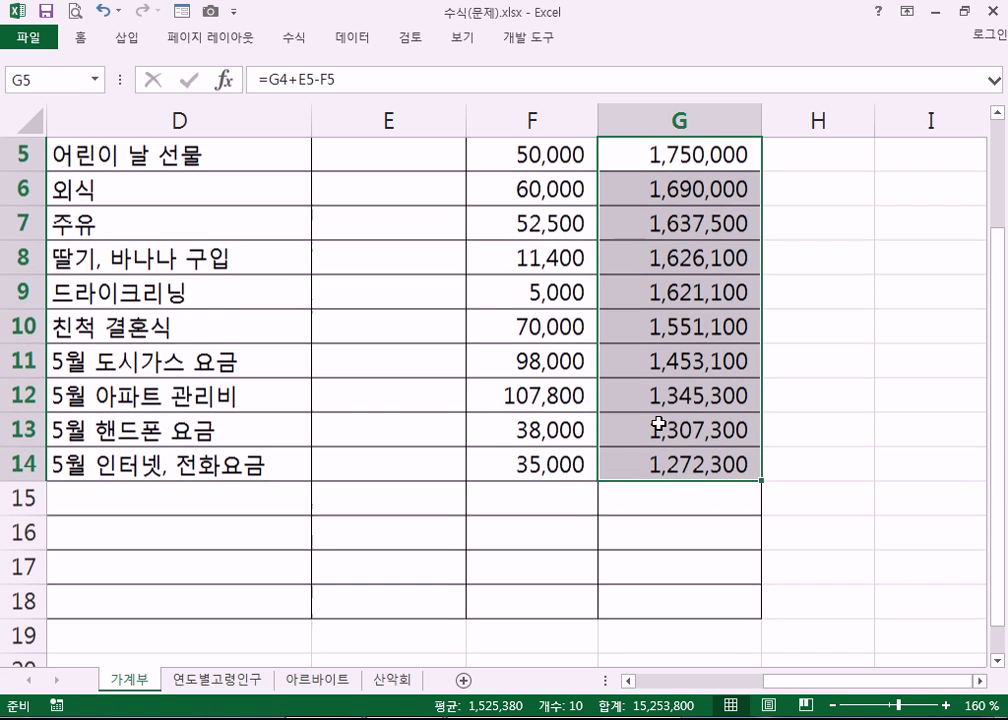
- Set the 지출 amount for 드라이크리닝 in F9 to 4500
scroll(656, 412, "up", 1)
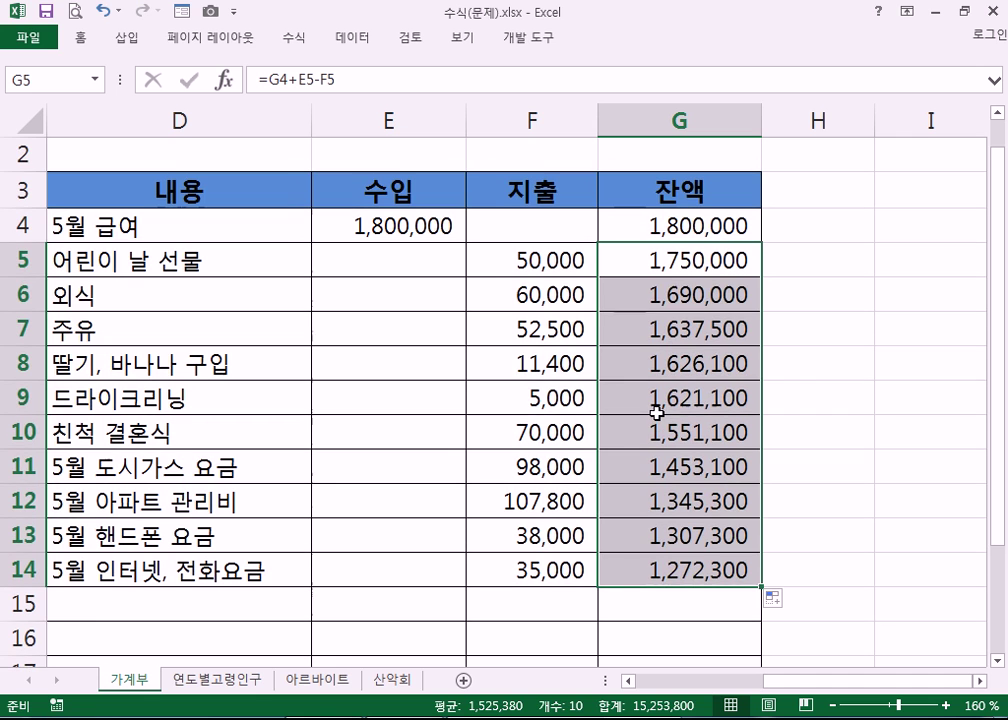
left_click(524, 400)
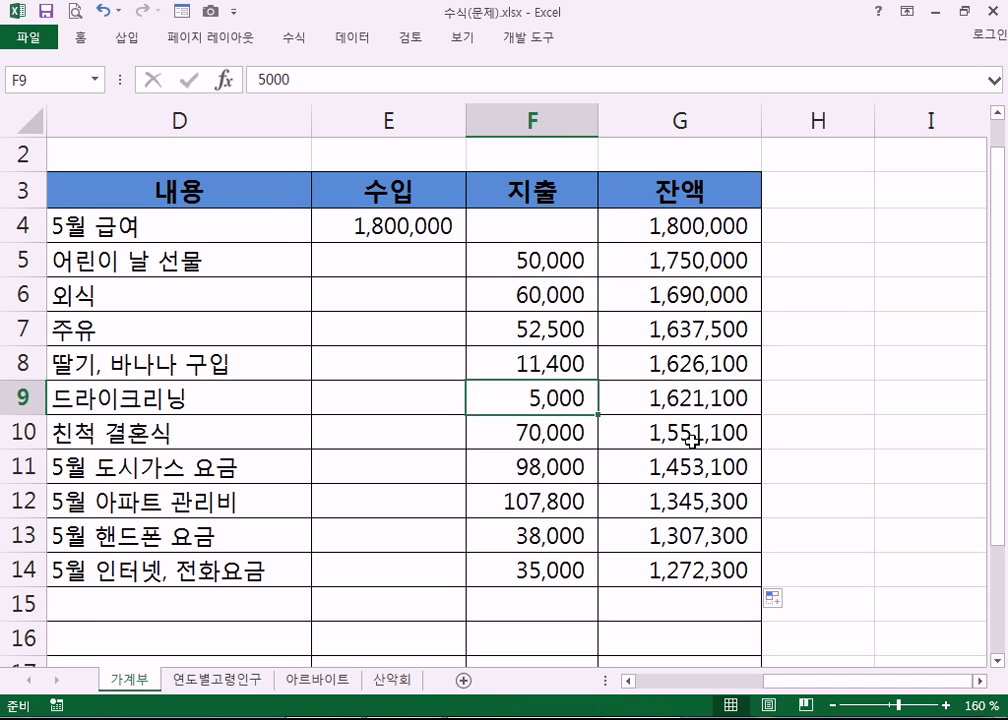
type("4500")
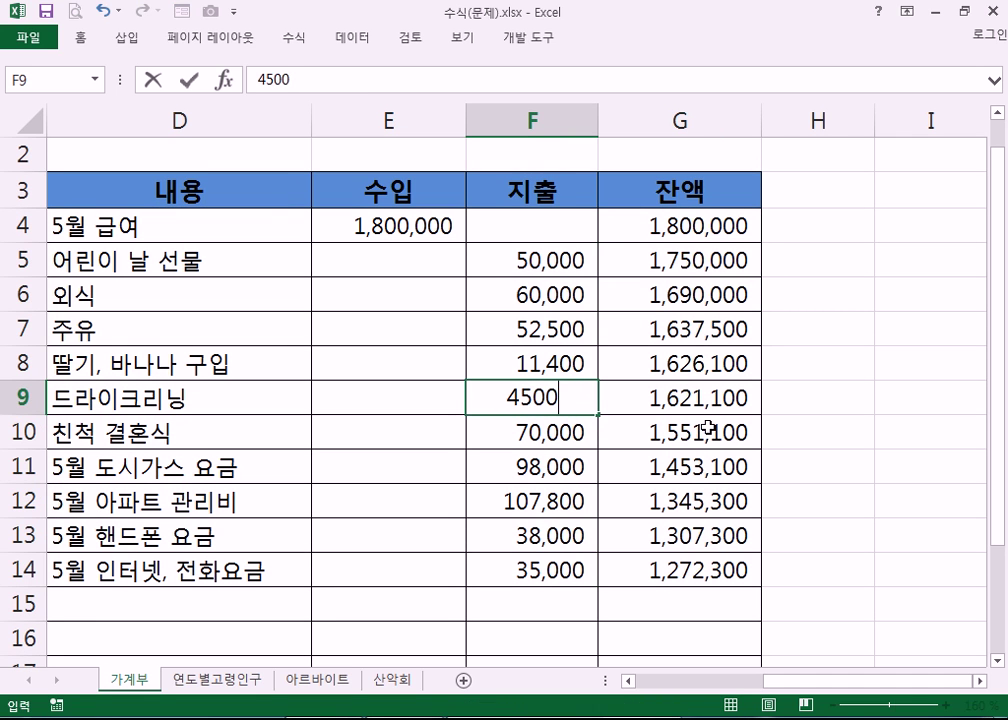
key("Return")
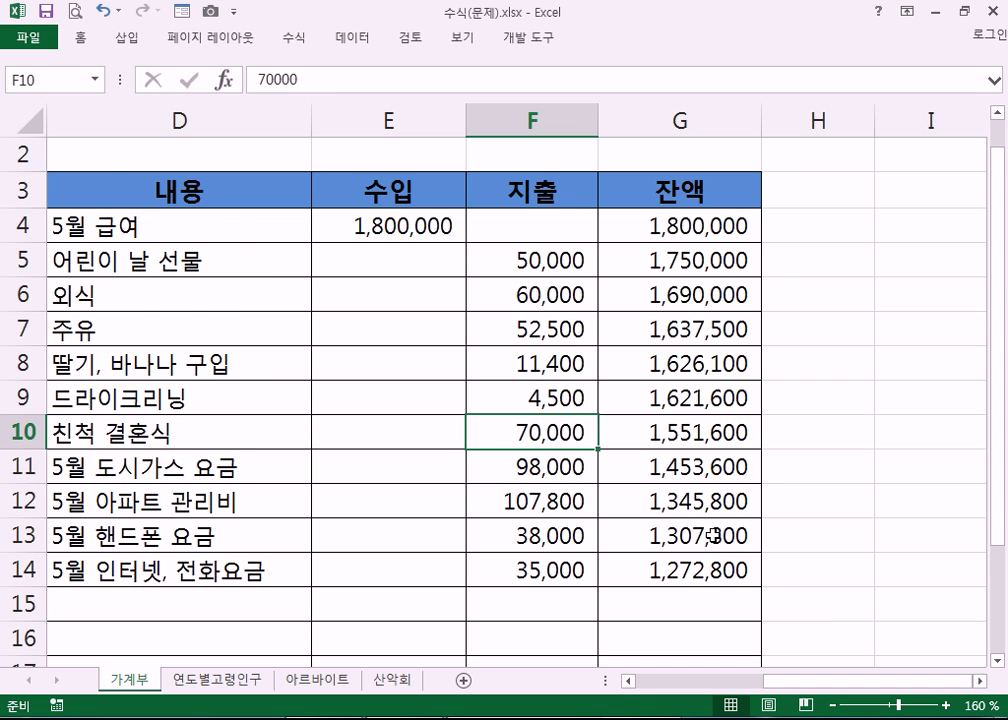
- Examine the 잔액 formulas in G14, G4 and G5 along with the 수입 and 지출 cells they refer to
scroll(715, 540, "down", 2)
left_click(690, 362)
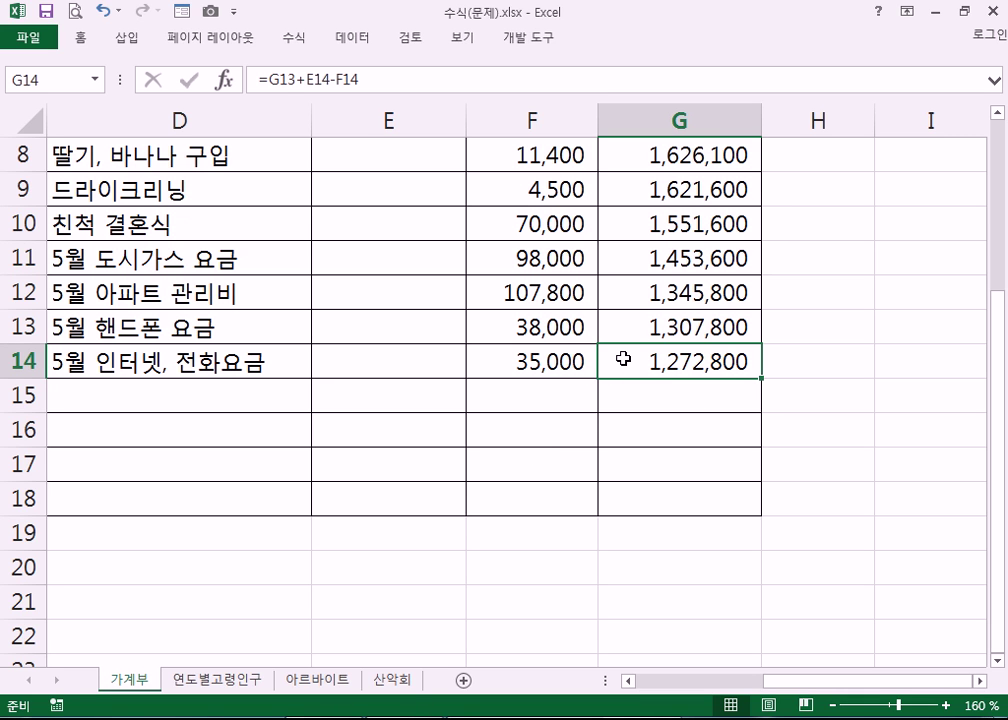
scroll(623, 358, "up", 2)
left_click(340, 216)
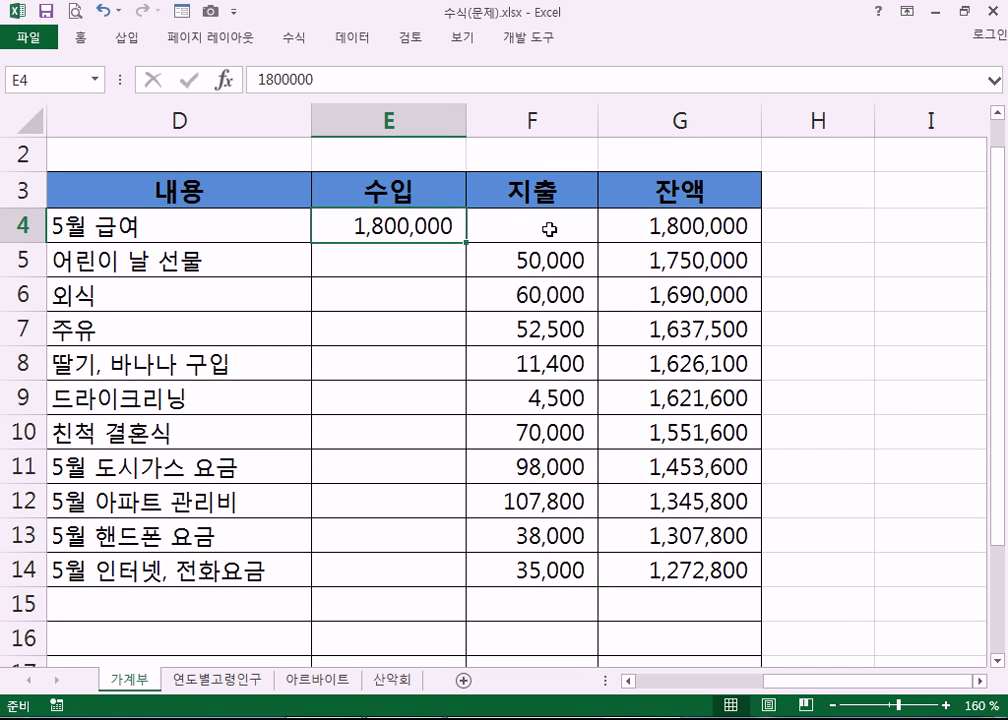
left_click(551, 229)
left_click(645, 264)
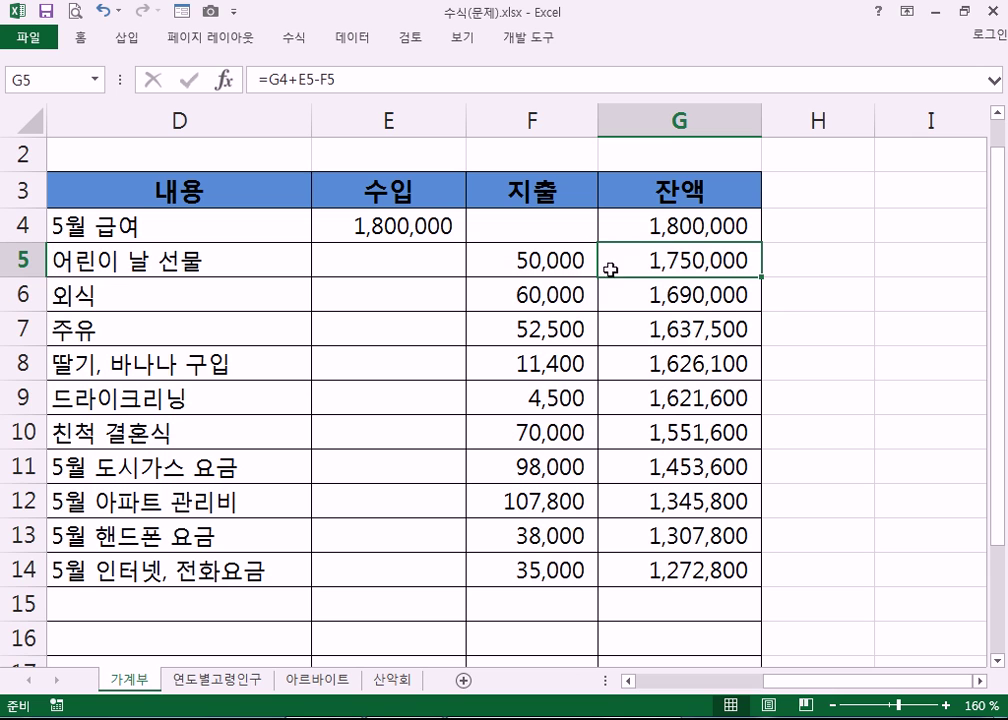
left_click(675, 222)
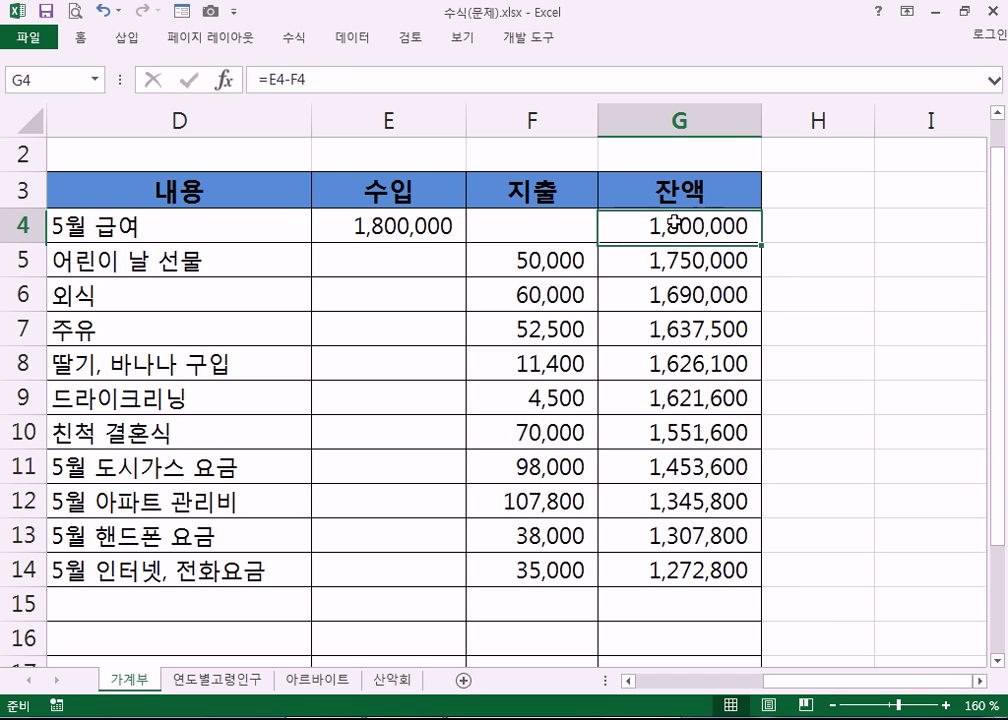
left_click(428, 270)
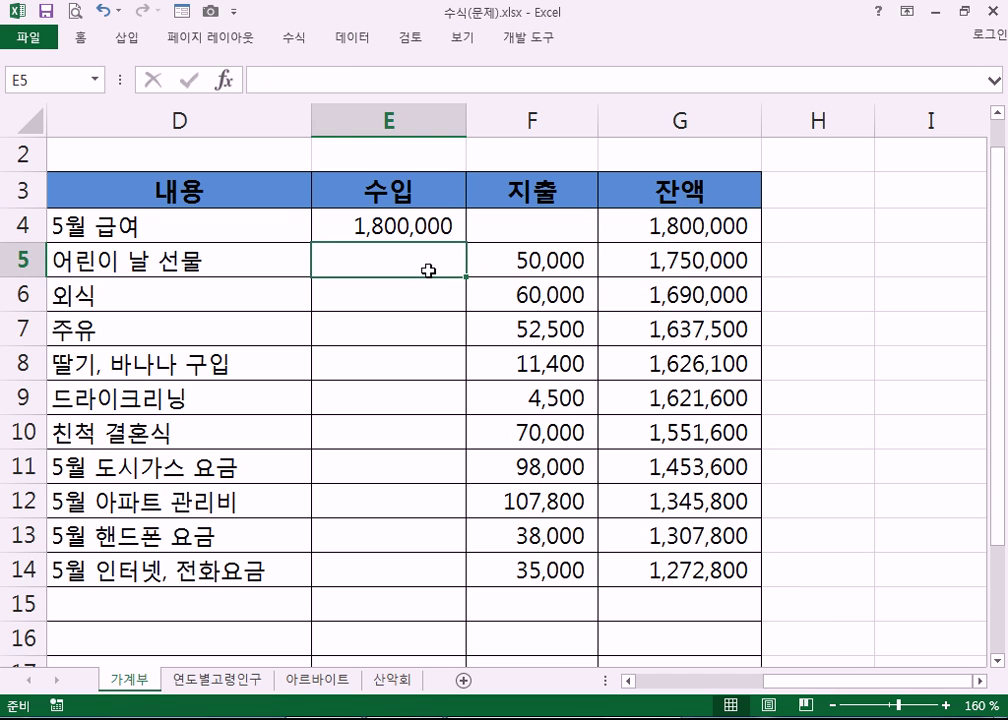
left_click(547, 263)
left_click(657, 261)
double_click(657, 261)
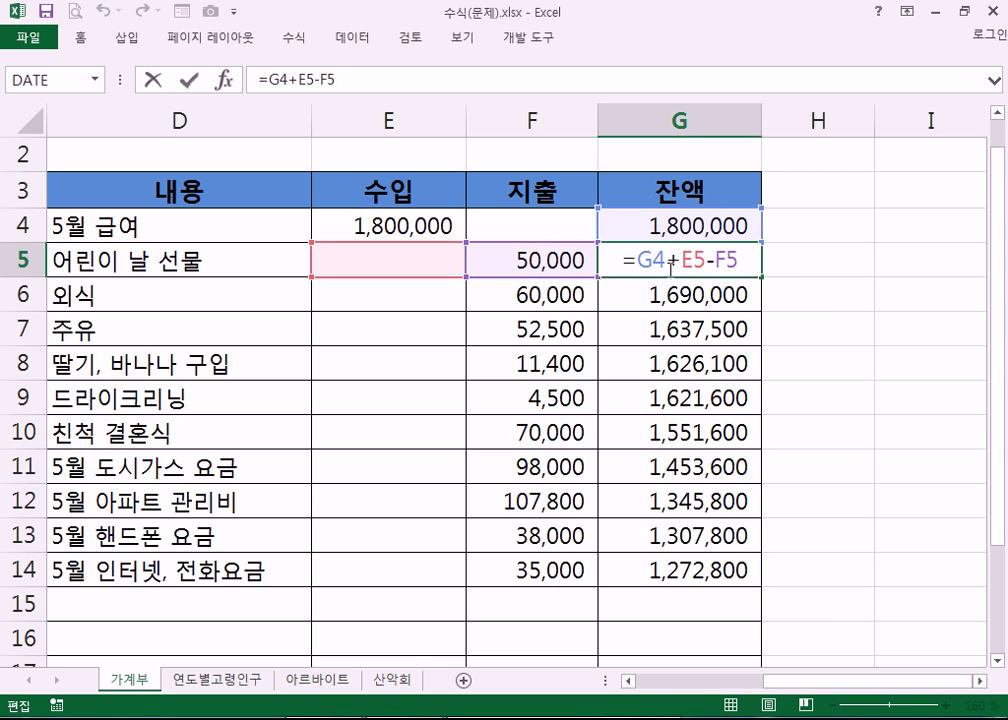
key("Escape")
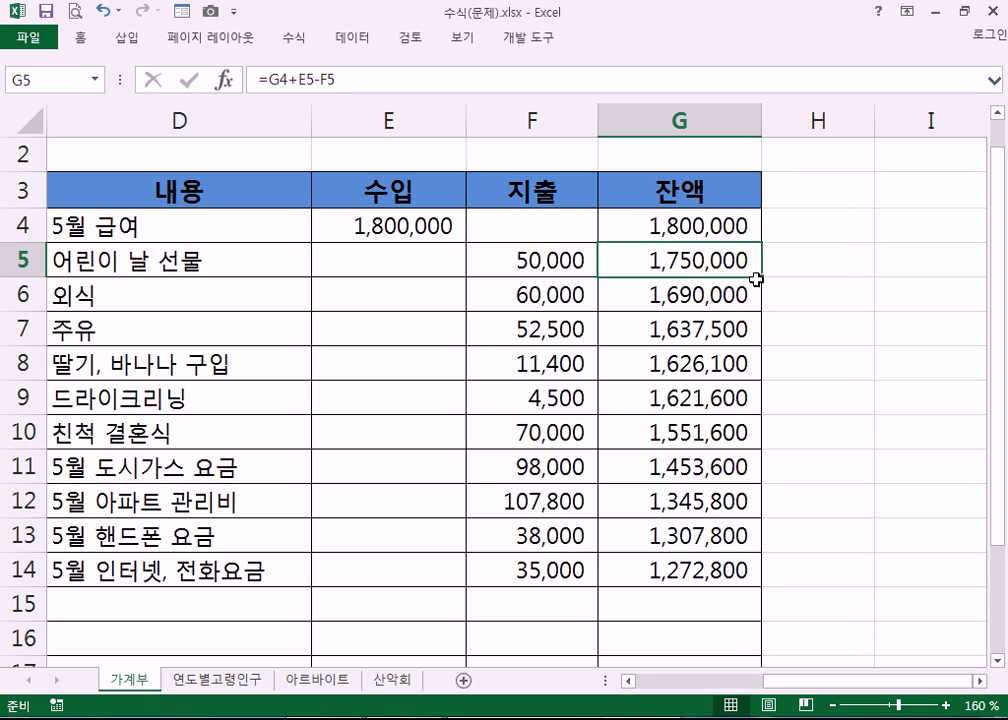
- Clear the 잔액 formulas from G6:G14
left_click_drag(763, 278, 675, 569)
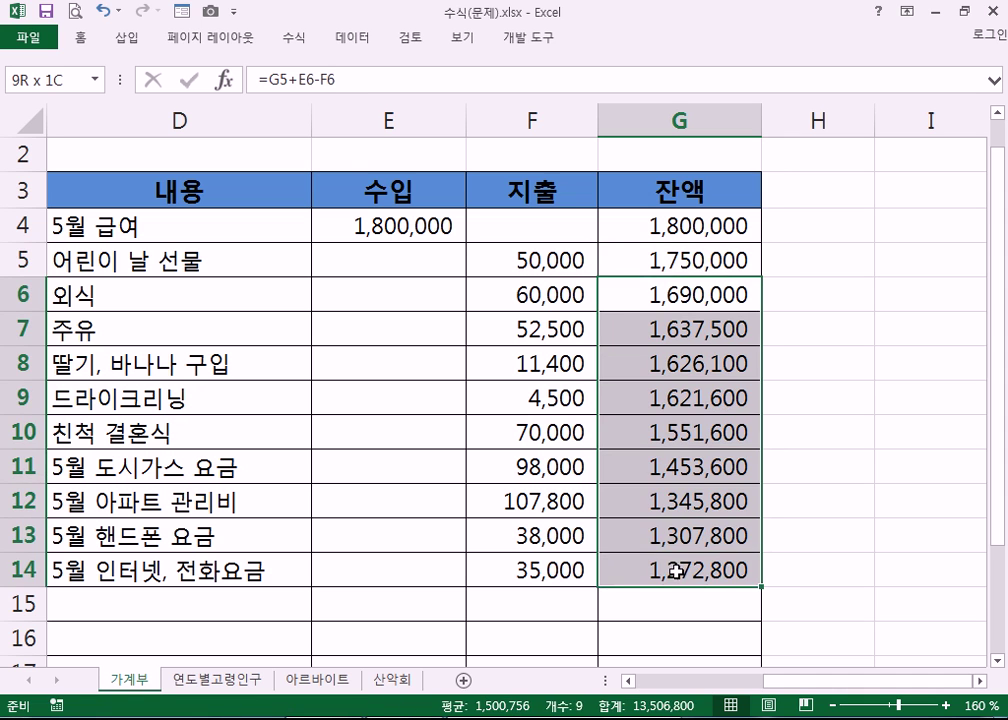
key("Delete")
scroll(731, 452, "down", 3)
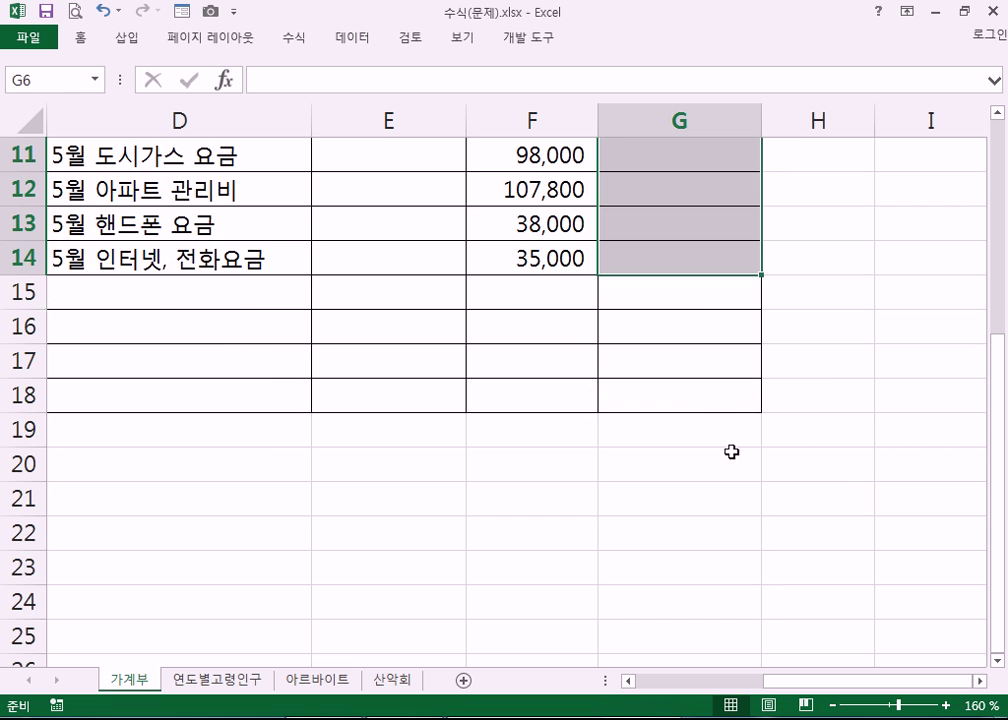
left_click(684, 538)
- Fill the balance formula =G4+E5-F5 from G5 down through G14
scroll(733, 525, "up", 3)
scroll(736, 400, "up", 1)
left_click(736, 326)
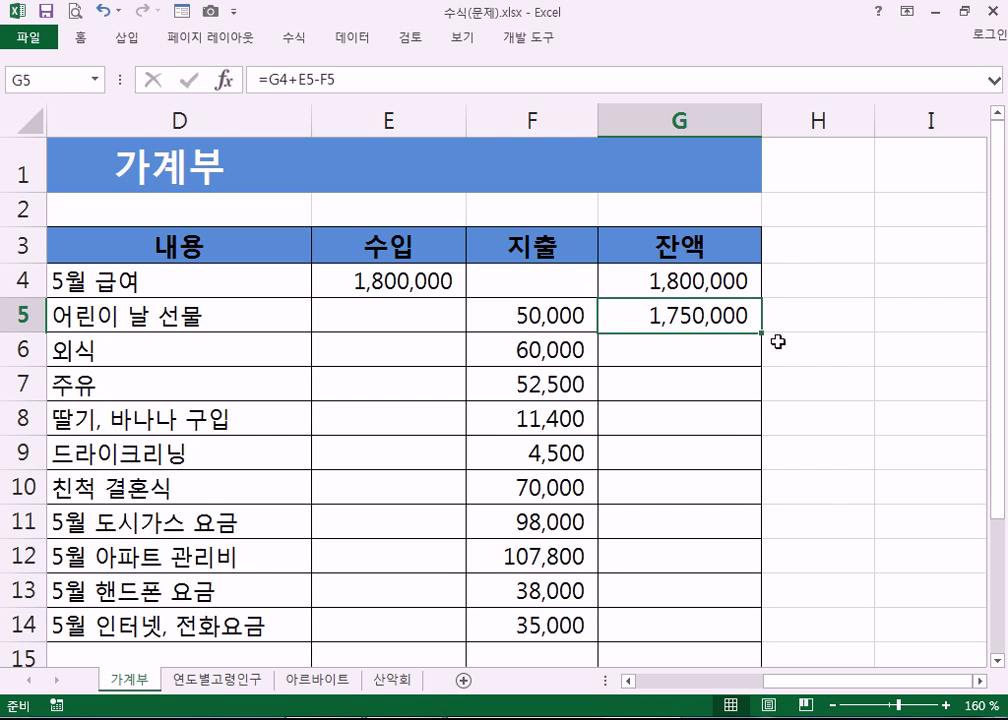
scroll(788, 306, "down", 2)
scroll(754, 169, "up", 1)
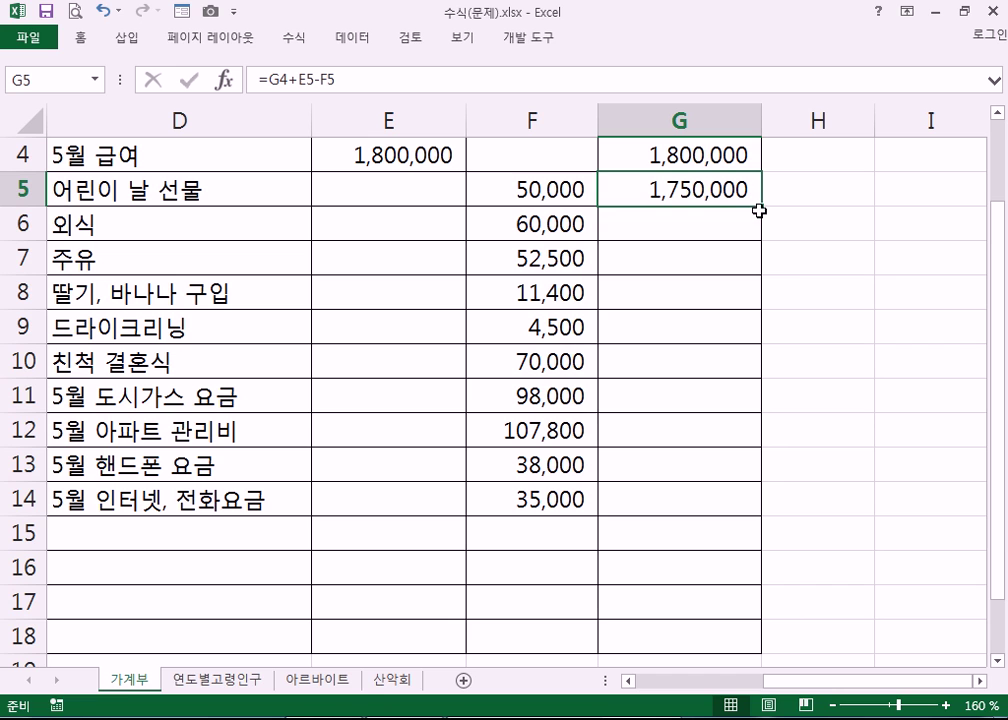
mouse_move(762, 207)
left_mouse_down()
mouse_move(756, 637)
mouse_move(772, 398)
mouse_move(764, 207)
left_mouse_up()
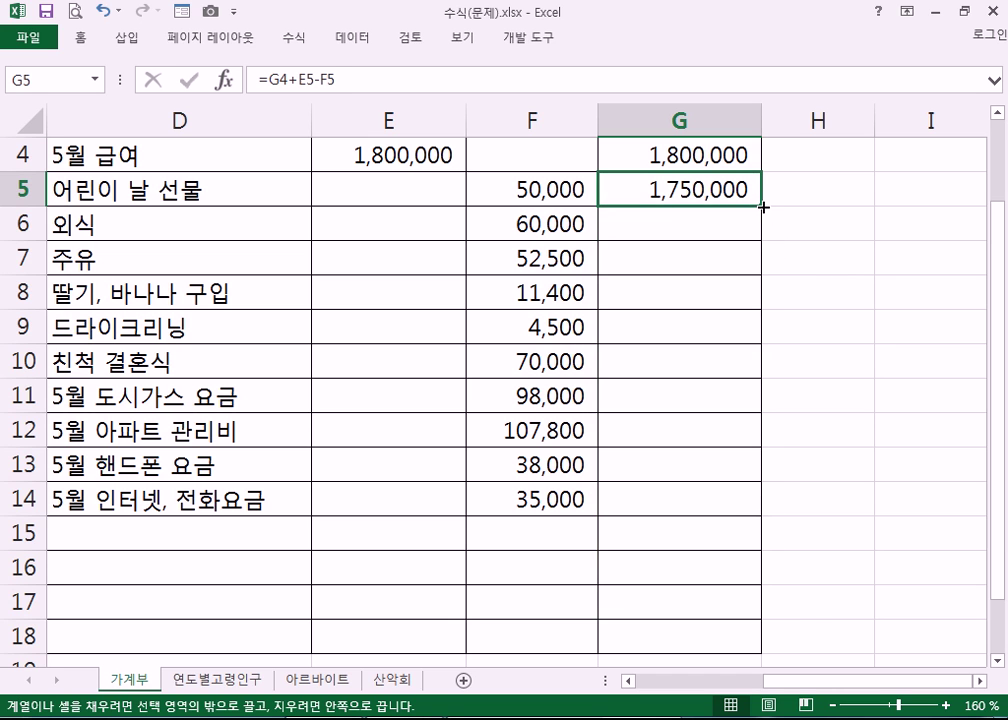
double_click(764, 208)
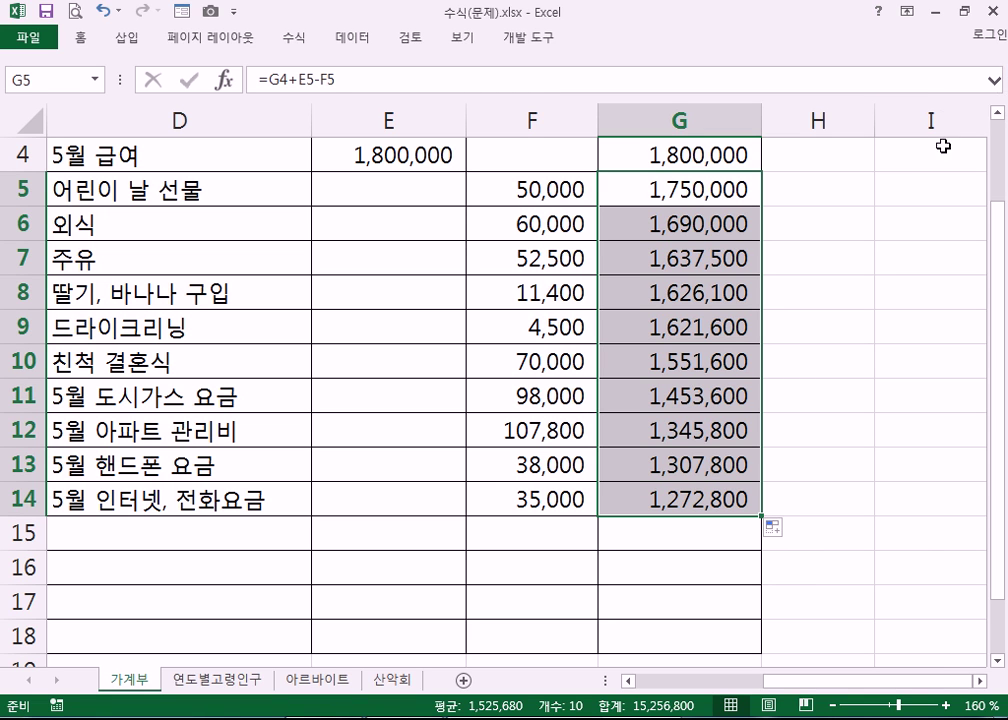
- Open a blank Notepad window over the worksheet and enlarge it
left_click(218, 544)
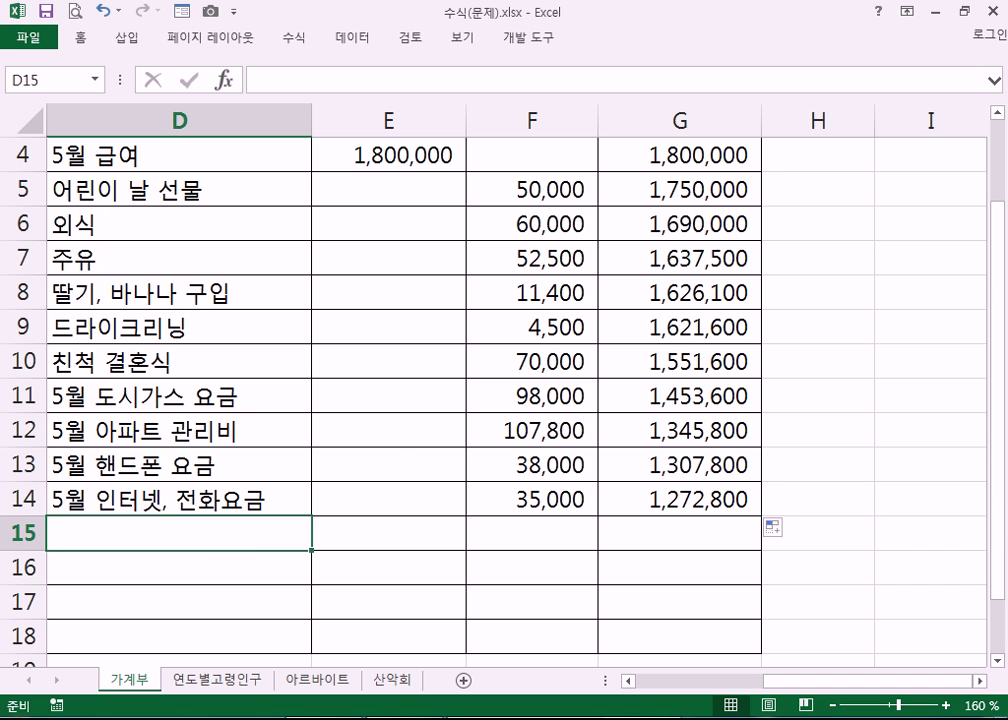
left_click(16, 708)
mouse_move(140, 284)
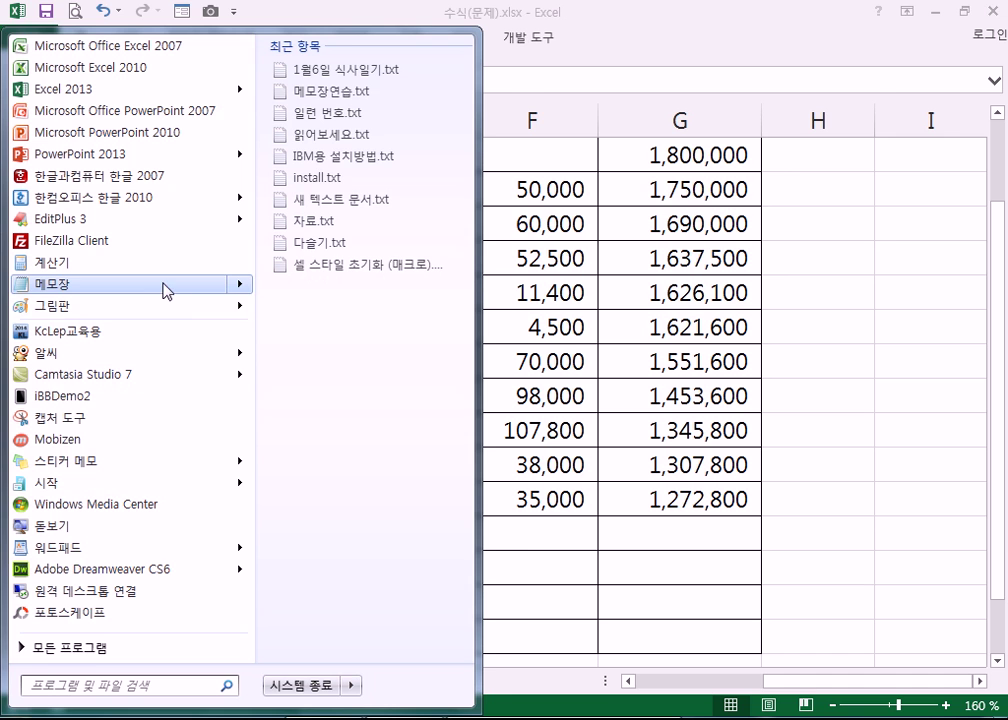
left_click(167, 291)
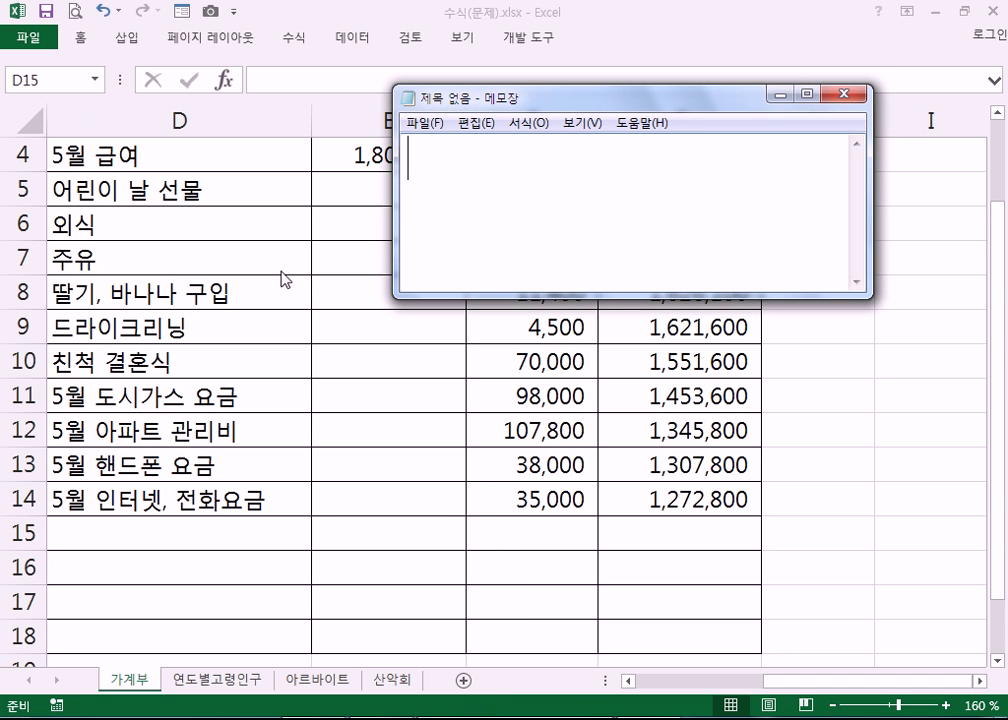
left_click_drag(396, 90, 71, 21)
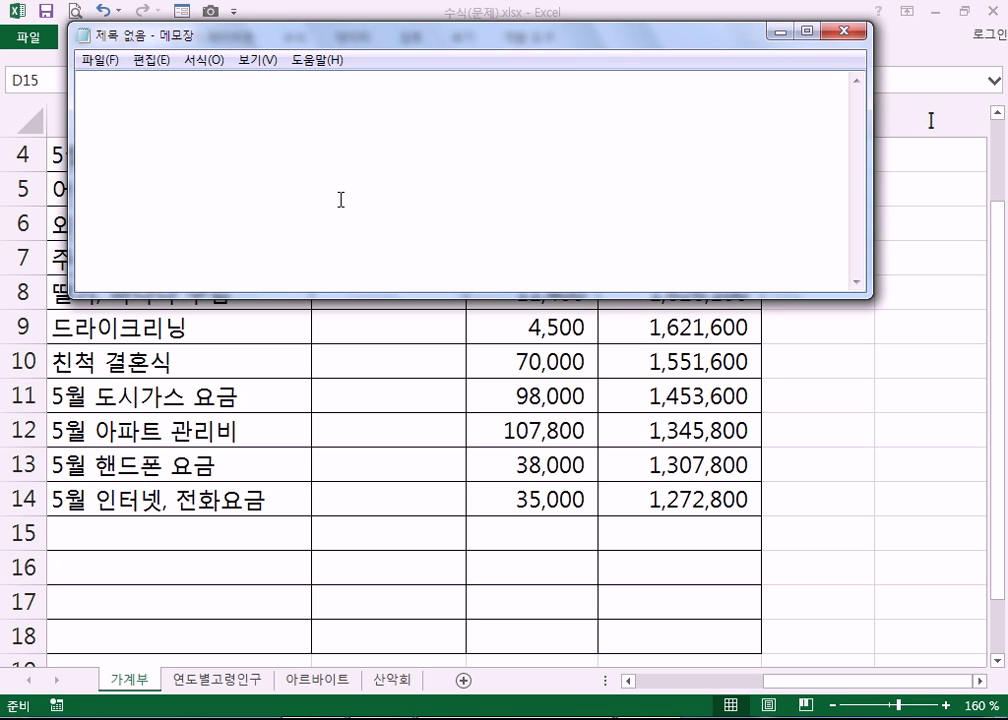
- Write the operators + - * separated by spaces on the first line of the note
type("+ - X")
key("BackSpace")
type("*")
- Open Paint and draw a large asterisk from two crossing diagonal strokes and one horizontal stroke
key("super")
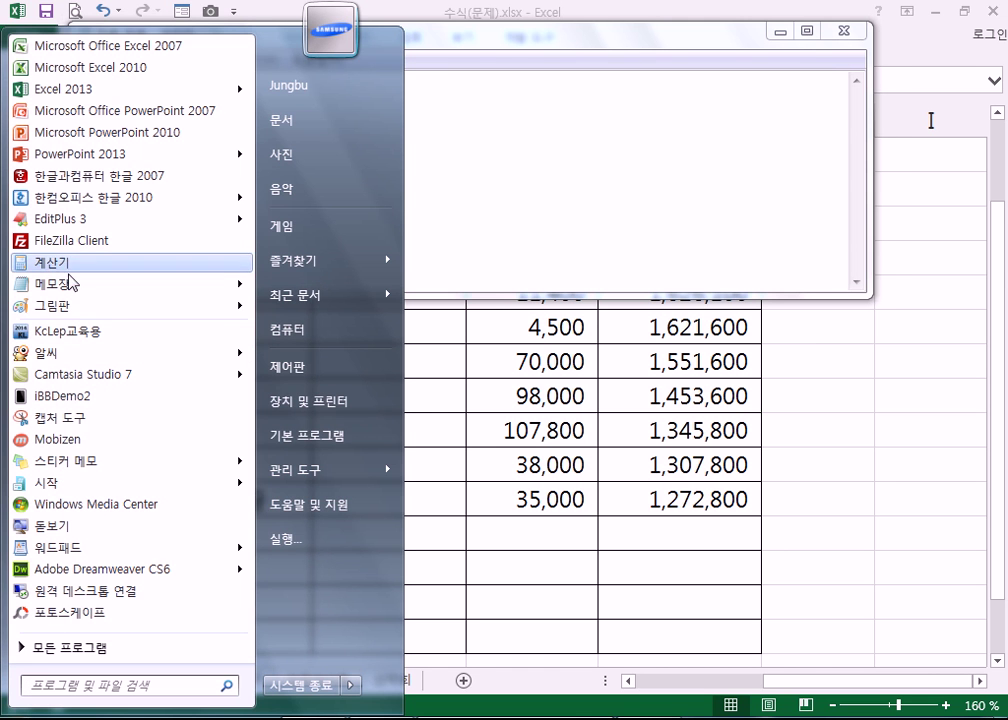
left_click(66, 305)
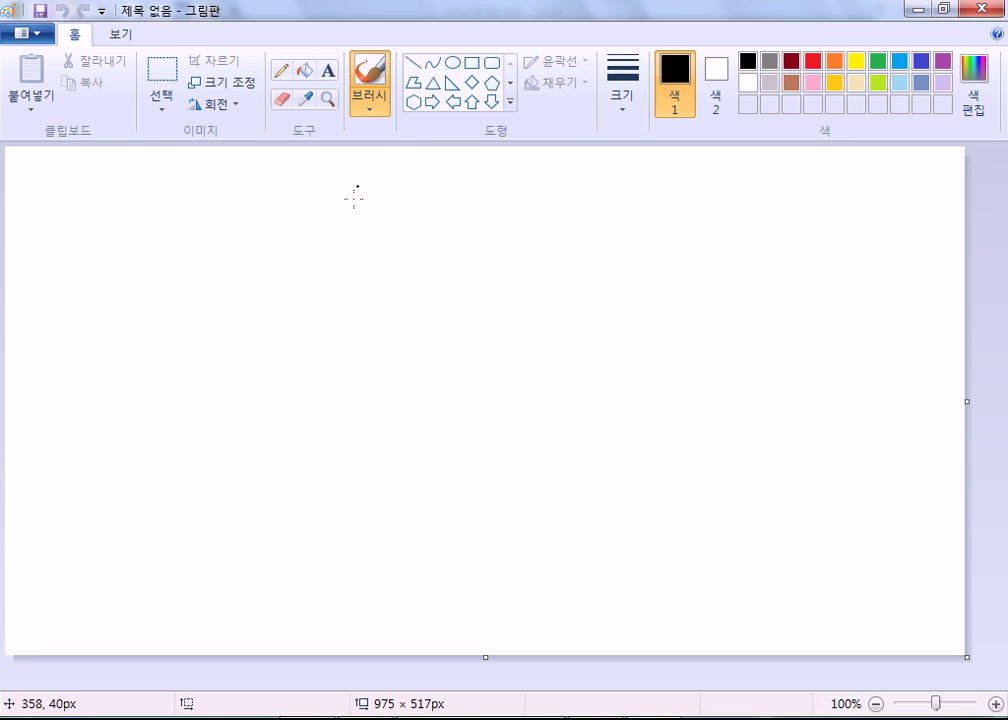
left_click_drag(413, 220, 202, 461)
left_click_drag(227, 240, 405, 482)
left_click_drag(202, 365, 511, 360)
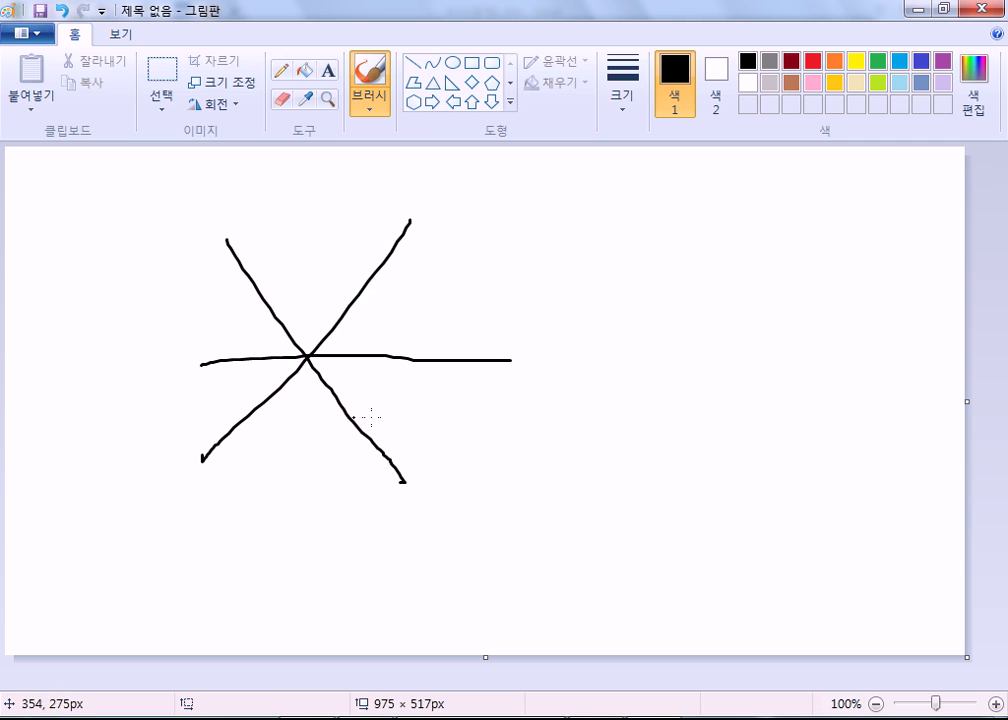
- Compare the drawn asterisk with the one in Notepad, and close Paint without saving the drawing
key("alt+Tab")
left_click(146, 101)
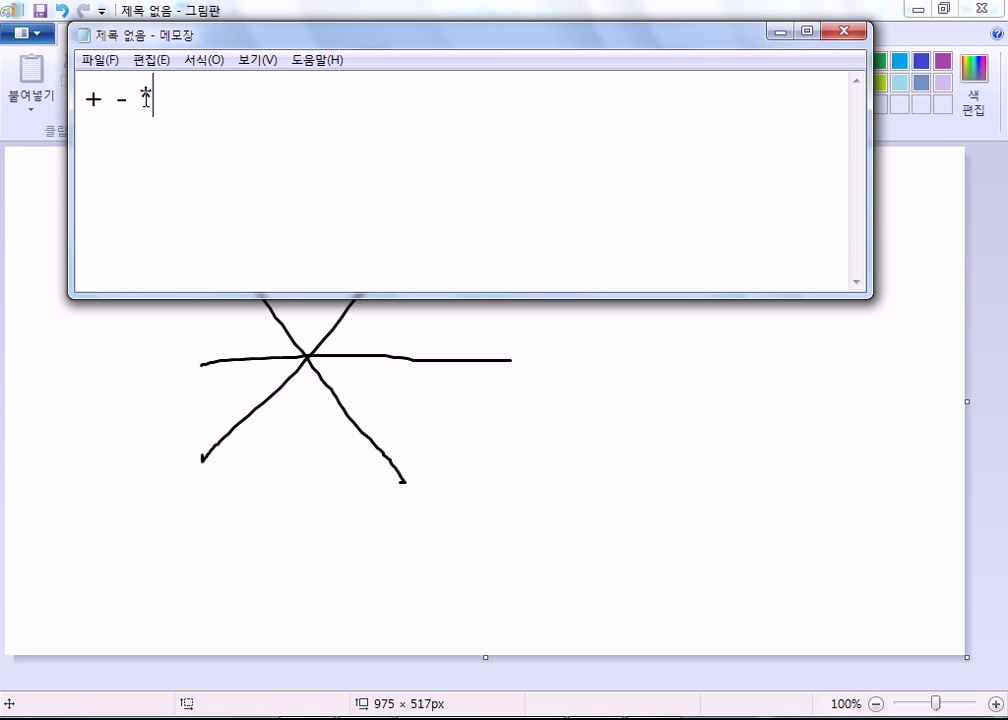
key("alt+Tab")
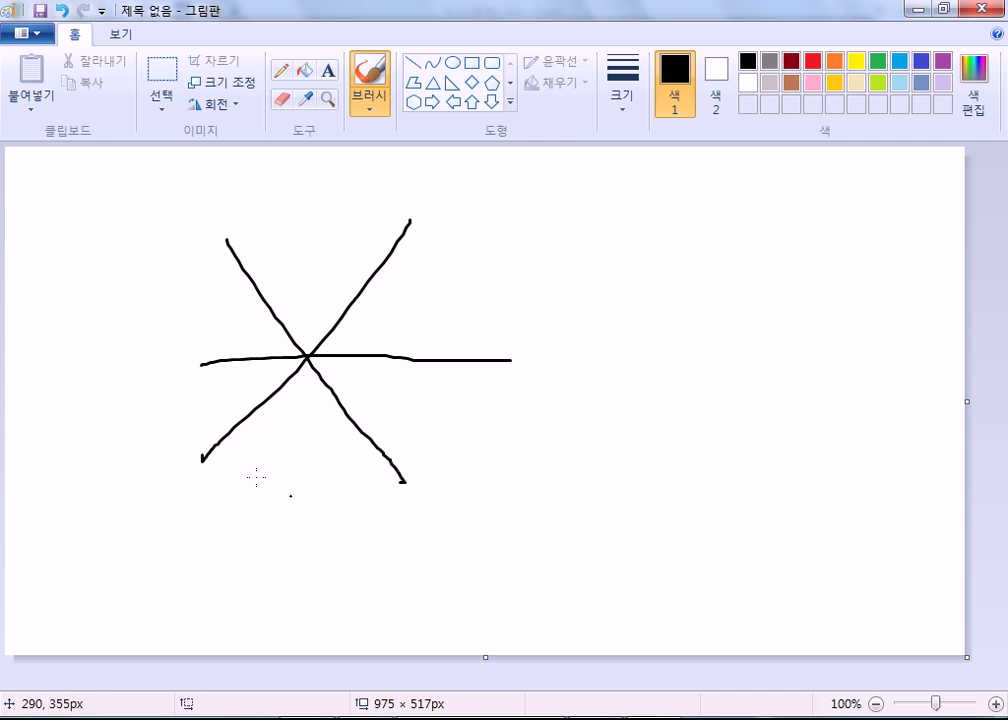
left_click(990, 9)
left_click(525, 372)
- Add the division operator / after the asterisk on the first line and point out the multiplication sign
type("/")
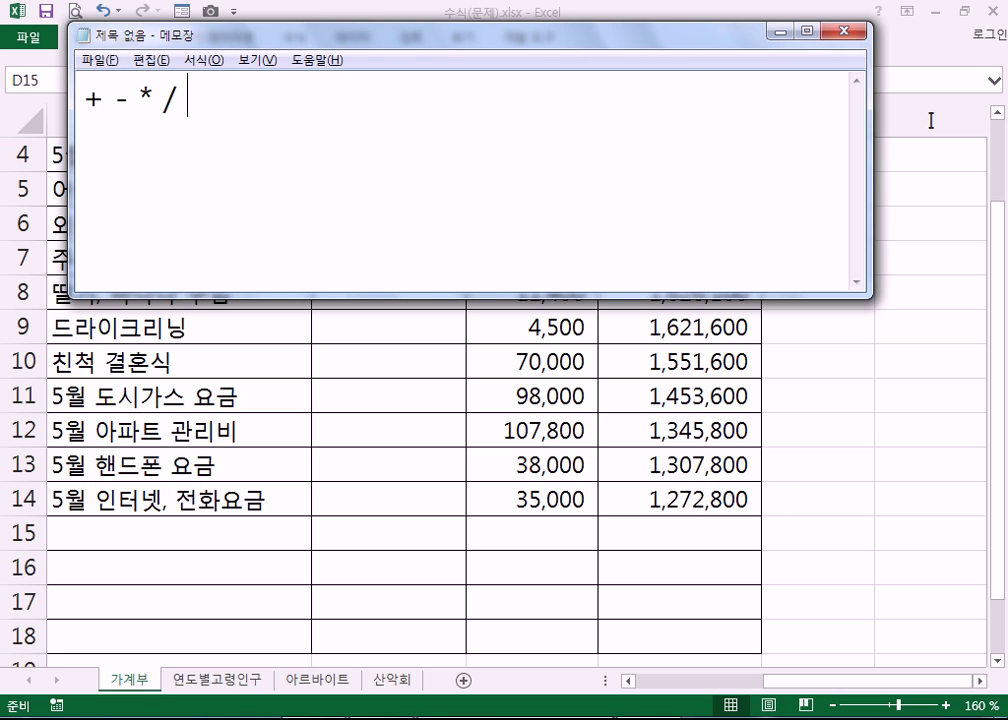
left_click_drag(139, 100, 154, 100)
left_click(349, 155)
- Write WXY and 2X3 on separate lines below the operators
key("Return")
type("WXY")
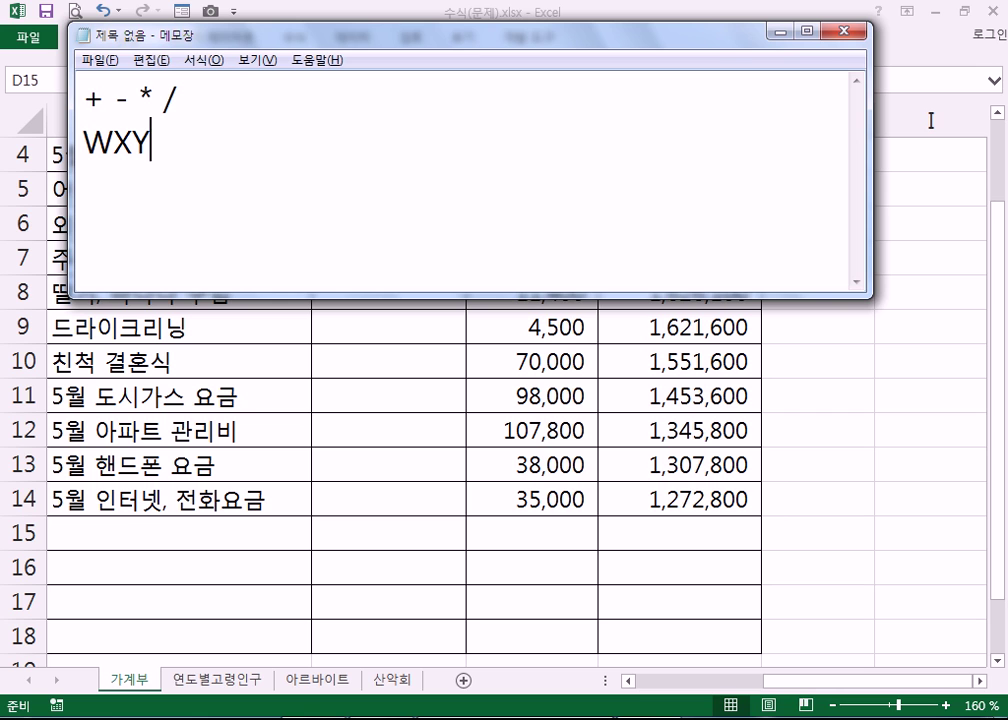
type("2X3")
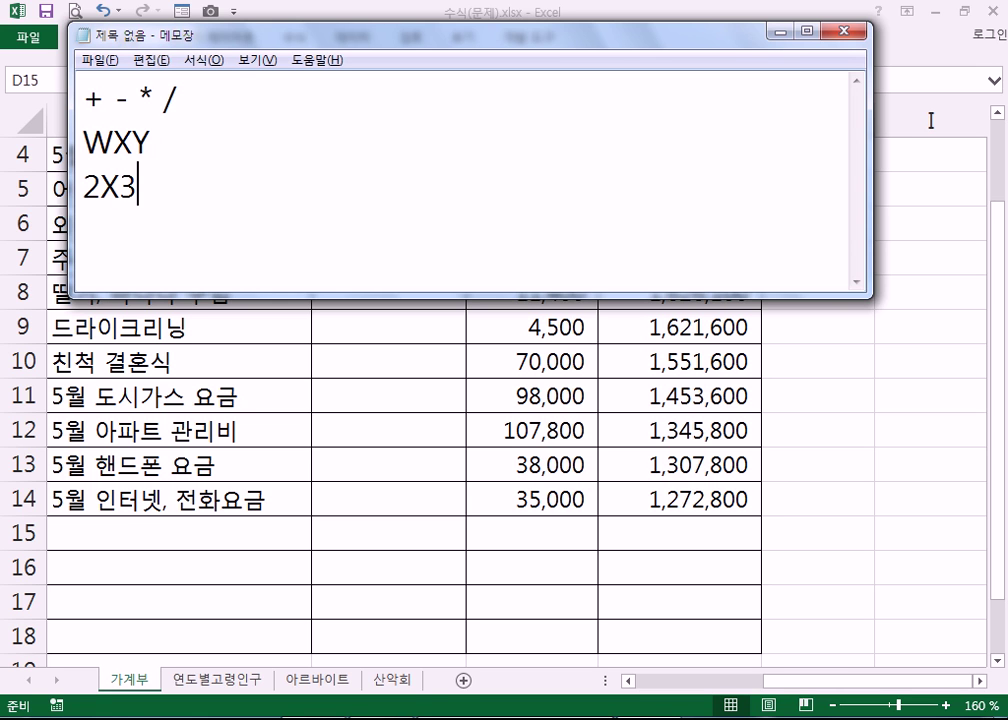
- Highlight the X in WXY and in 2X3, then the asterisk in the operator line, to compare them
left_click_drag(112, 143, 131, 146)
left_click(114, 187)
left_click_drag(100, 187, 121, 187)
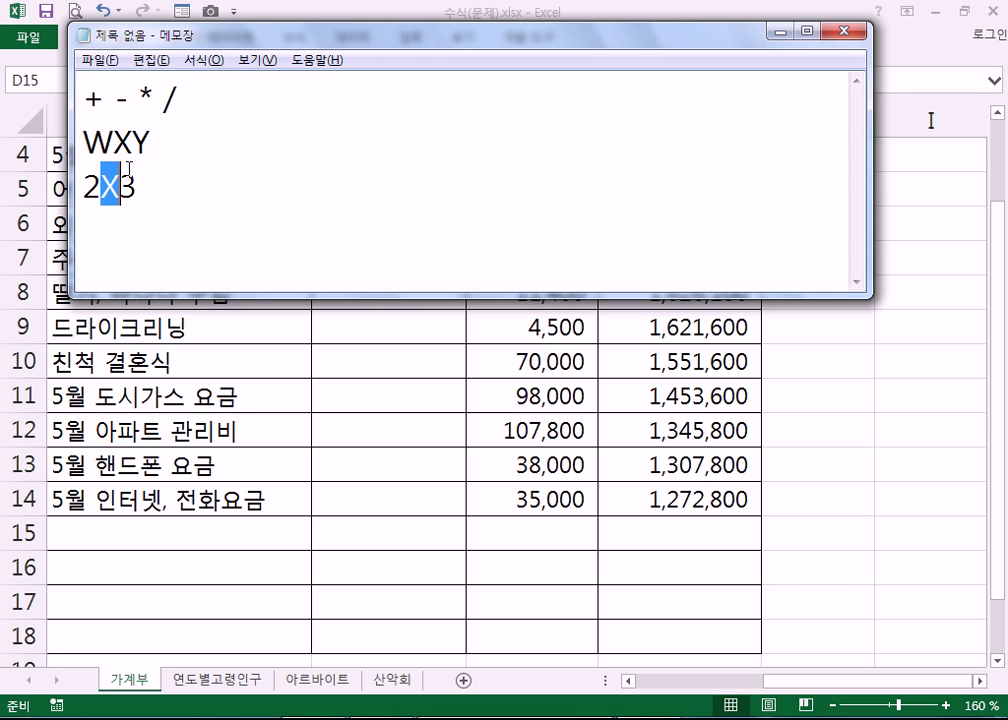
left_click(184, 222)
left_click_drag(139, 97, 156, 98)
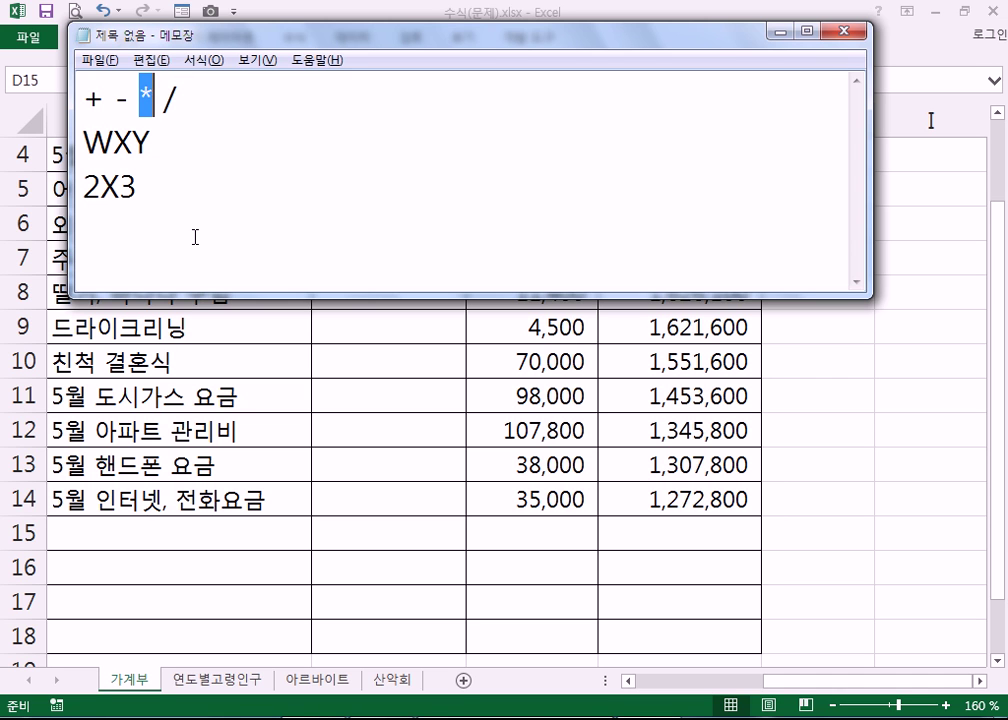
key("alt+Tab")
key("alt+Tab")
left_click(198, 158)
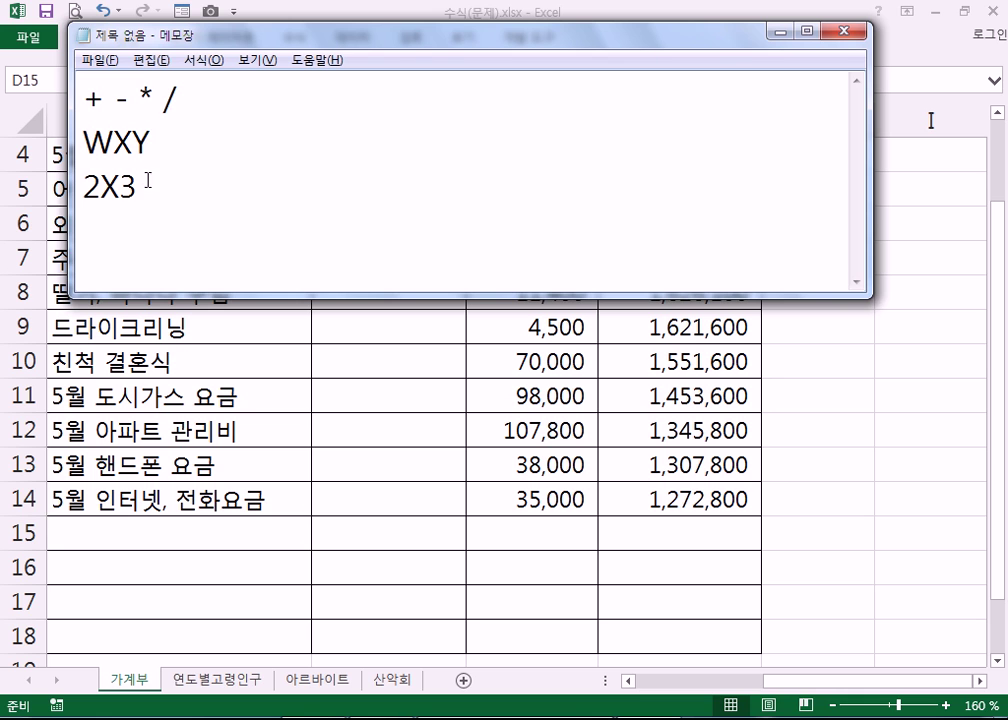
- Replace the X in 2X3 with an asterisk so the expression reads 2*3
key("Down")
left_click_drag(99, 188, 119, 187)
type("*")
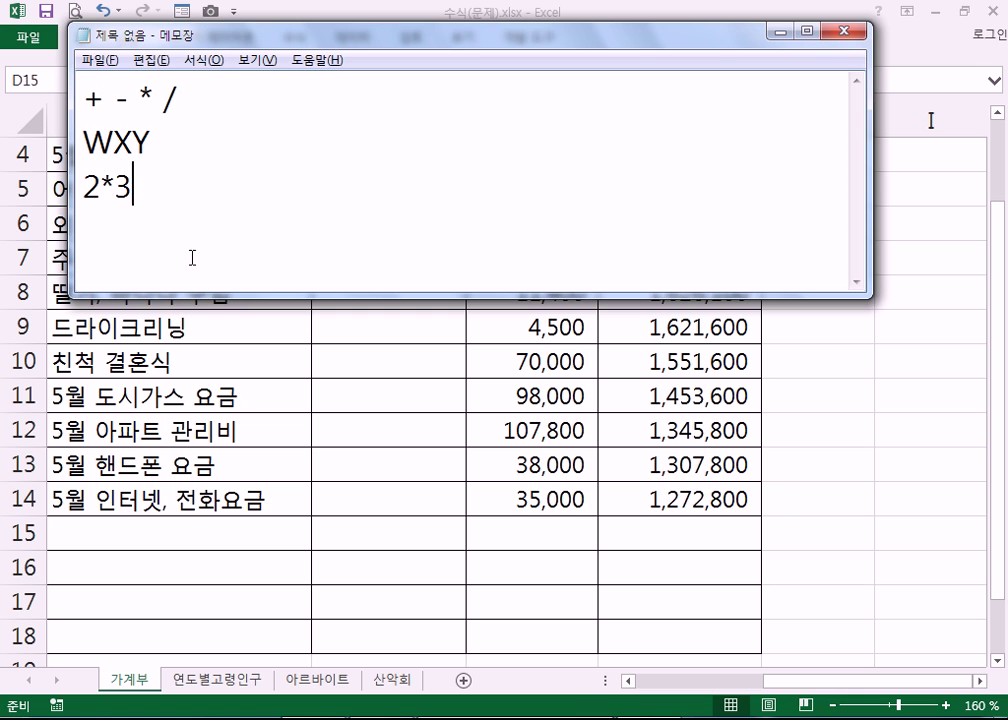
- Add the exponent operator ^ after the / on the first line and highlight it
left_click(265, 98)
type("^")
left_click_drag(188, 100, 210, 100)
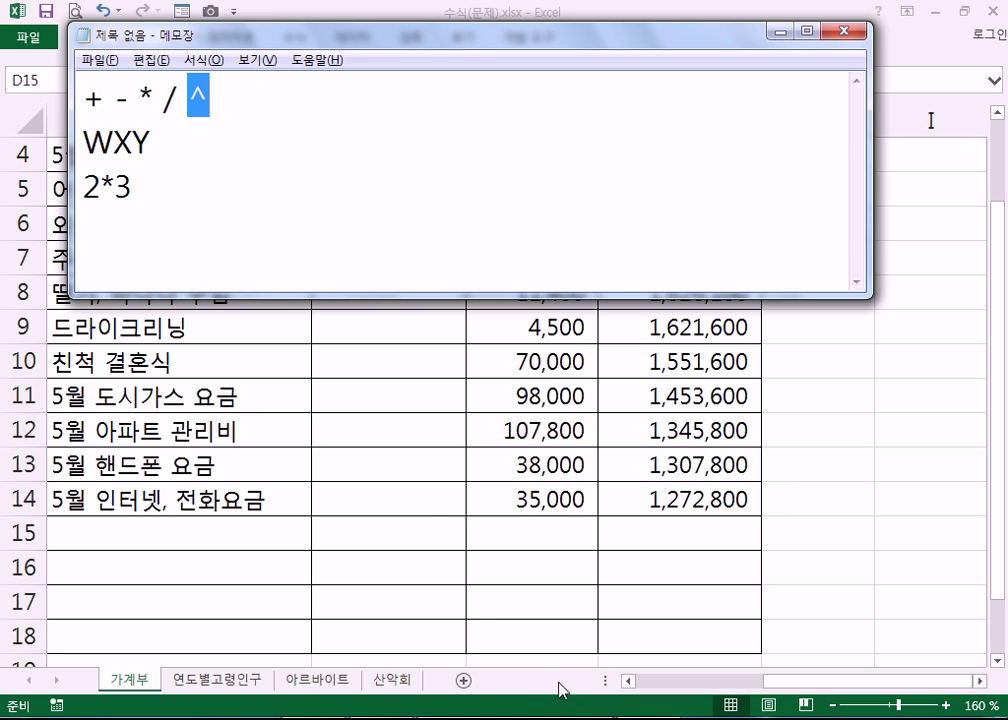
left_click(327, 194)
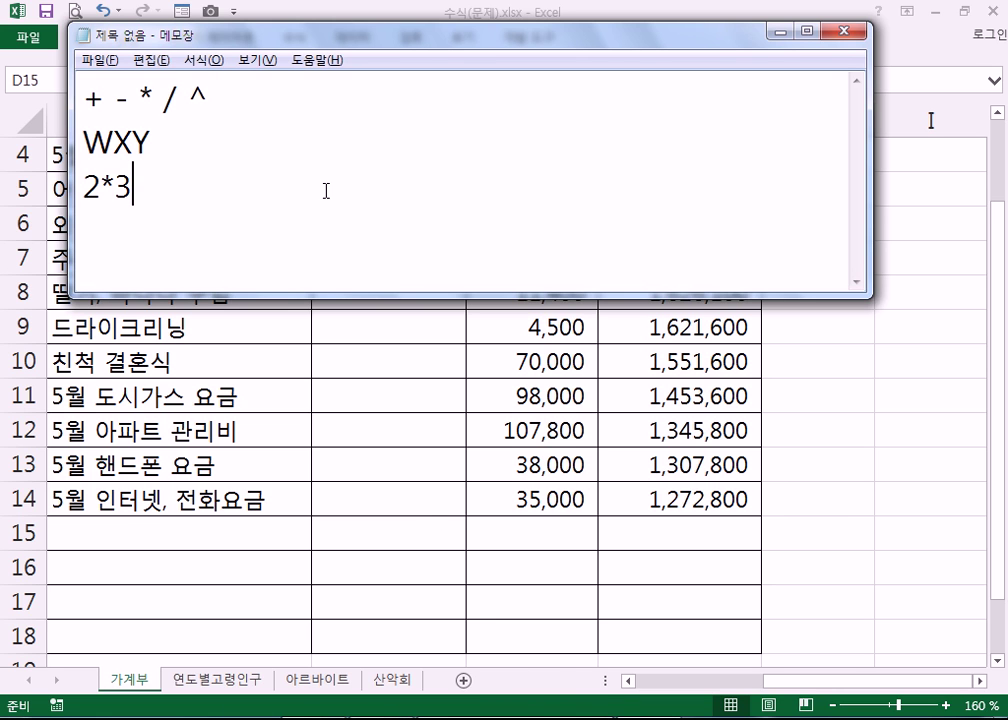
- Write 2^3 and 2% on separate lines below 2*3 in the note
key("Return")
type("2^3")
key("Return")
type("2&")
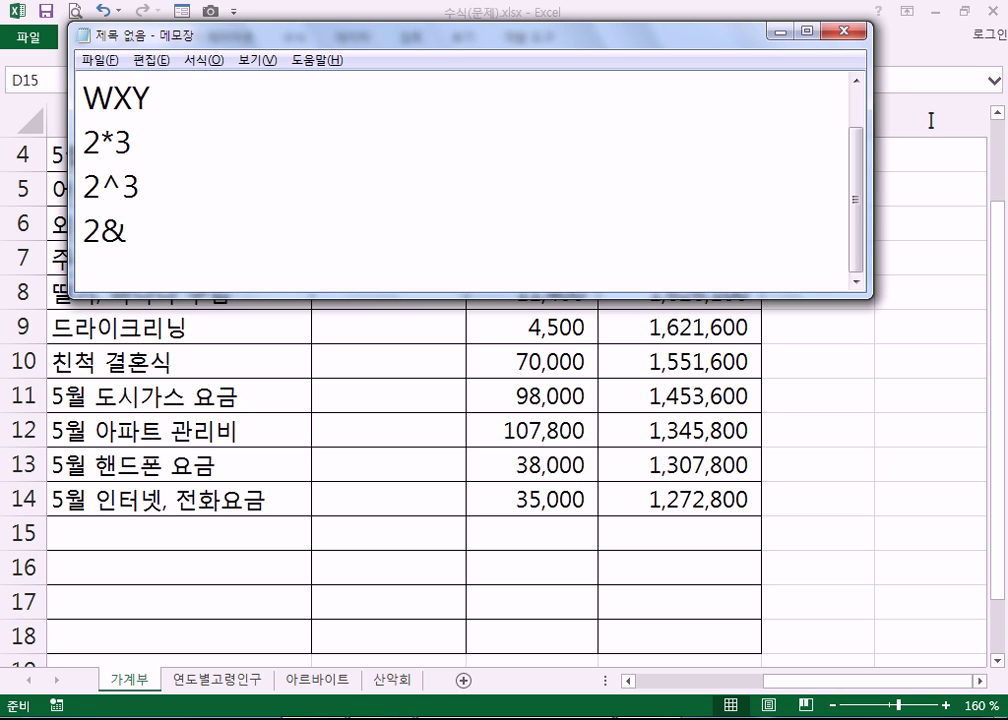
key("BackSpace")
type("%")
key("Return")
- Enlarge the note window, write the comparison operators > >= < <= = <> below 2%, and highlight >=
scroll(166, 251, "up", 1)
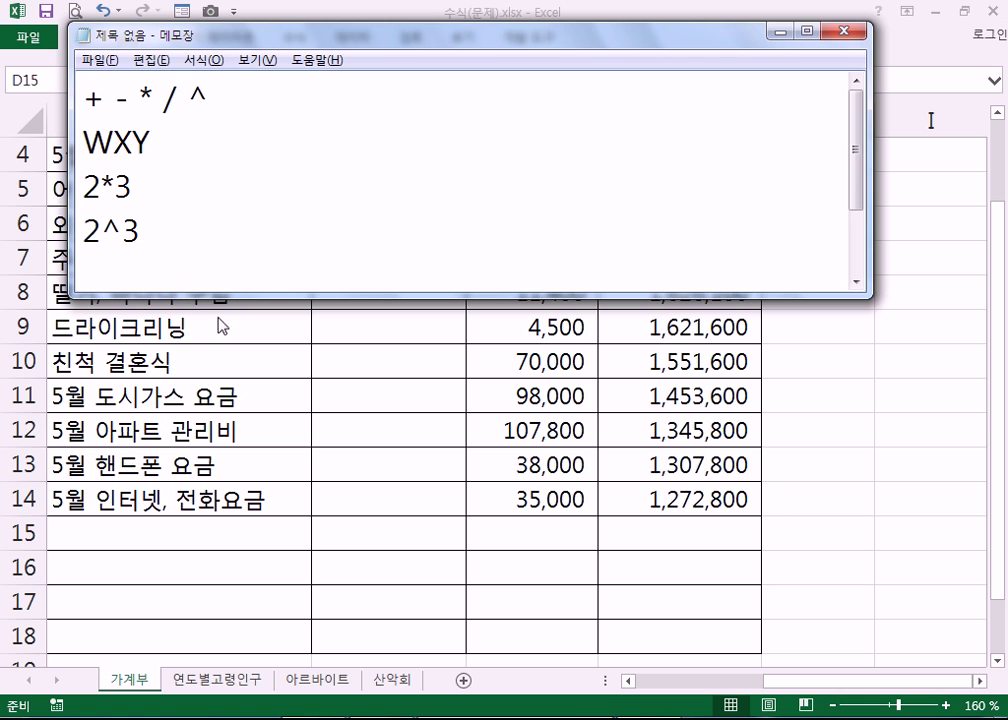
left_click_drag(232, 294, 185, 510)
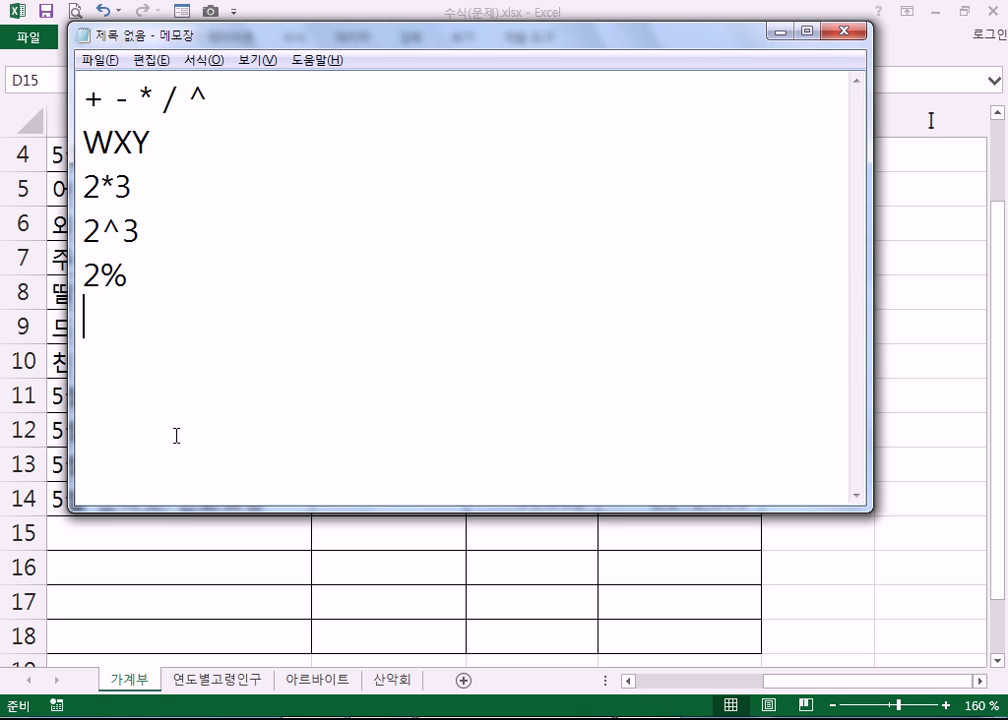
type("> <")
key("BackSpace")
type(">= <")
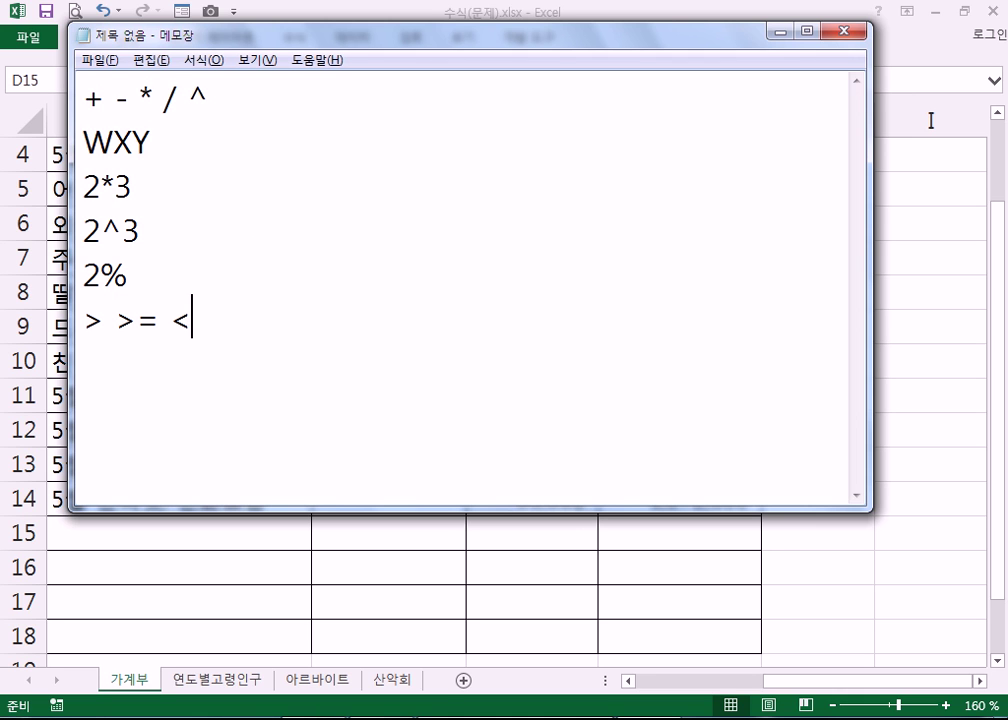
type(" <= = <>")
key("Return")
left_click_drag(116, 320, 150, 309)
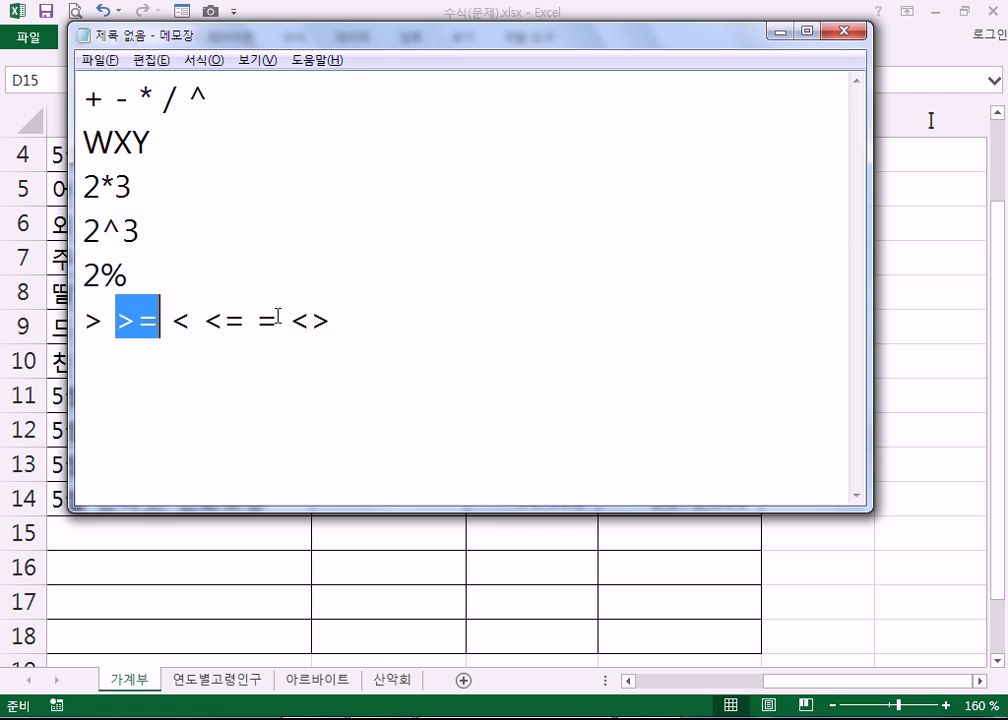
- Open Paint and draw a not-equal sign (≠) with a < > pair beside it using the brush
left_click(2, 712)
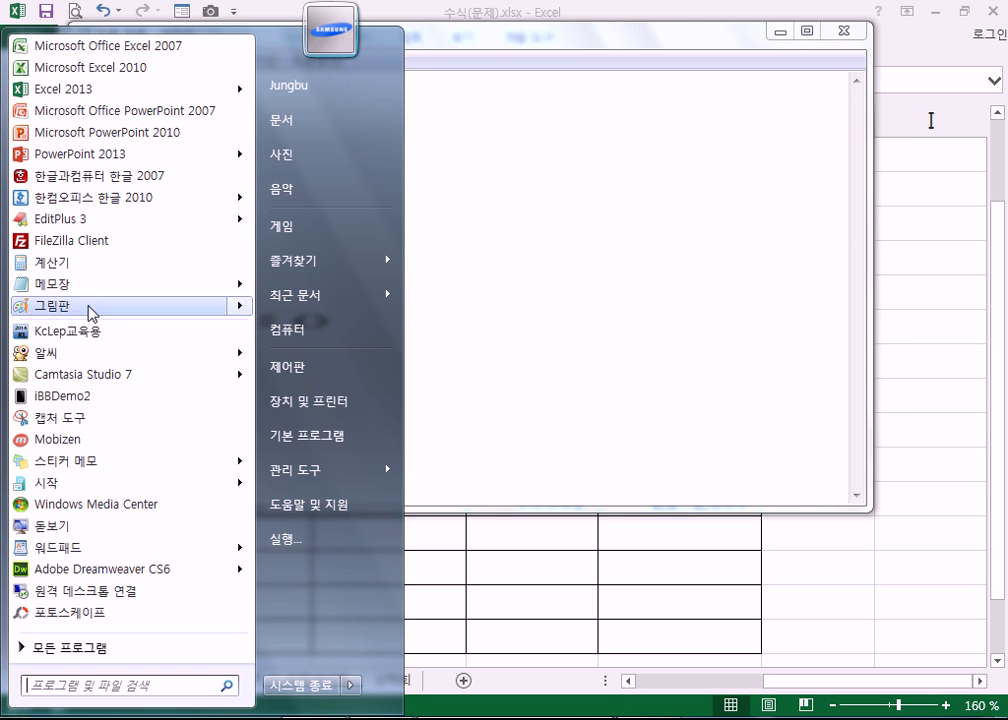
left_click(88, 311)
left_click_drag(250, 237, 450, 244)
left_click_drag(244, 318, 458, 306)
left_click_drag(393, 202, 279, 400)
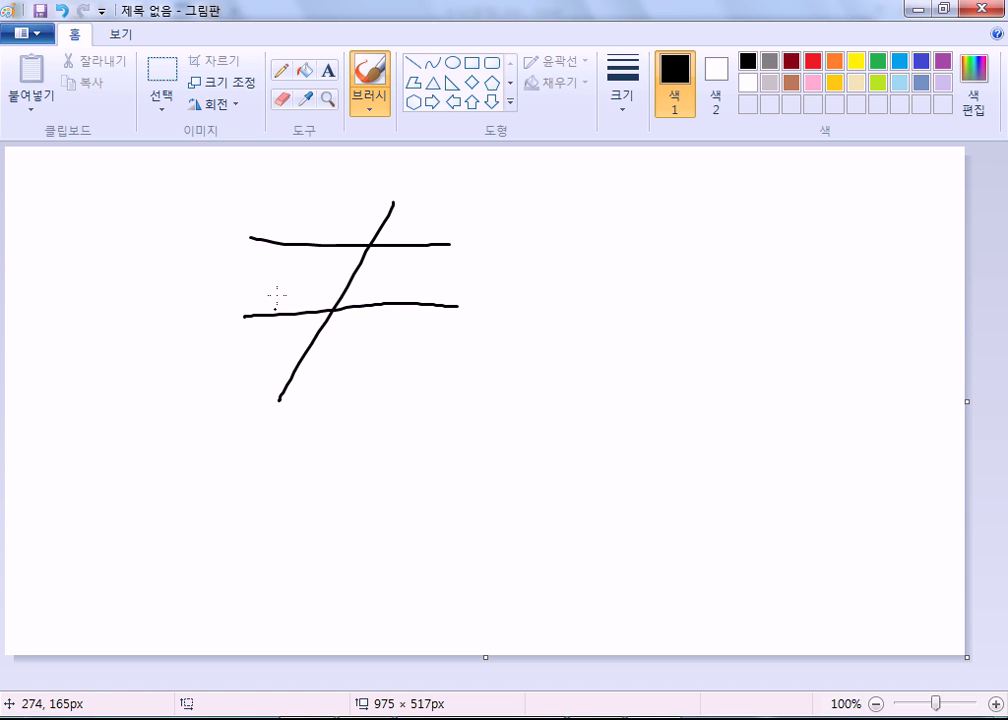
mouse_move(604, 212)
left_mouse_down()
mouse_move(553, 295)
mouse_move(601, 364)
left_mouse_up()
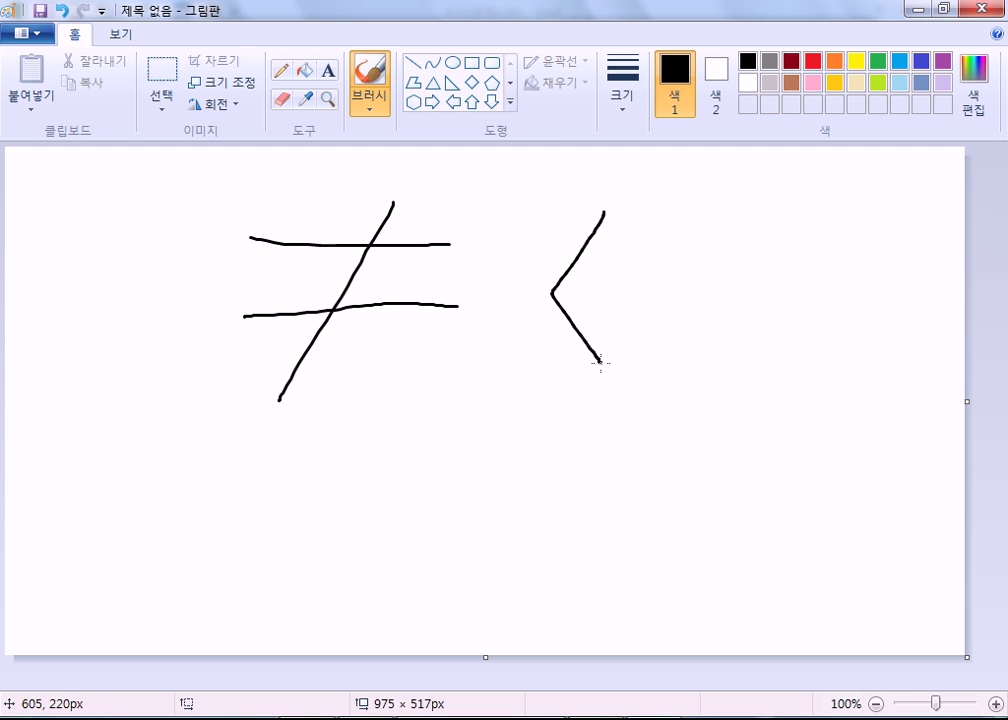
mouse_move(635, 213)
left_mouse_down()
mouse_move(675, 270)
mouse_move(649, 368)
left_mouse_up()
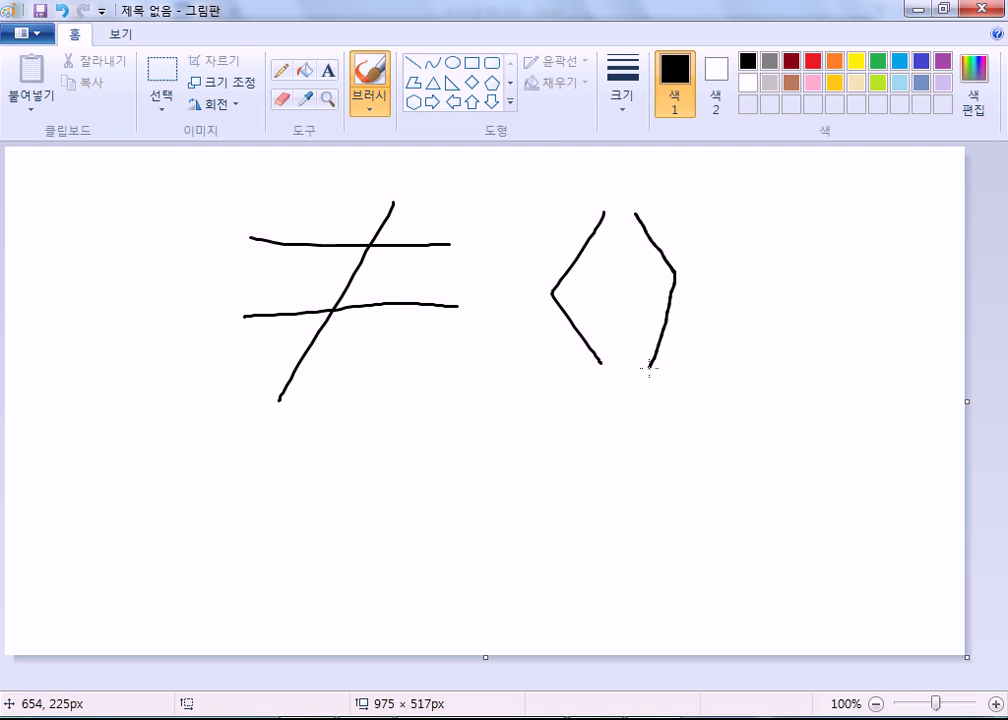
- Return to the Notepad note, write =4&5 below the comparison operators, and highlight its & operator
key("alt+Tab")
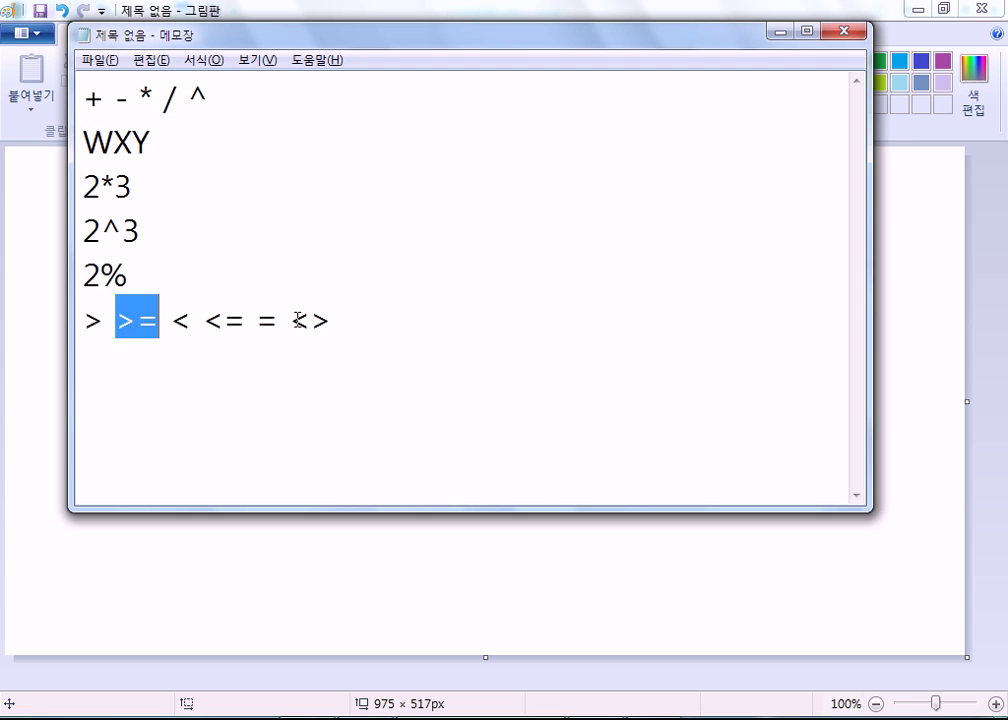
left_click_drag(289, 320, 332, 320)
left_click(378, 364)
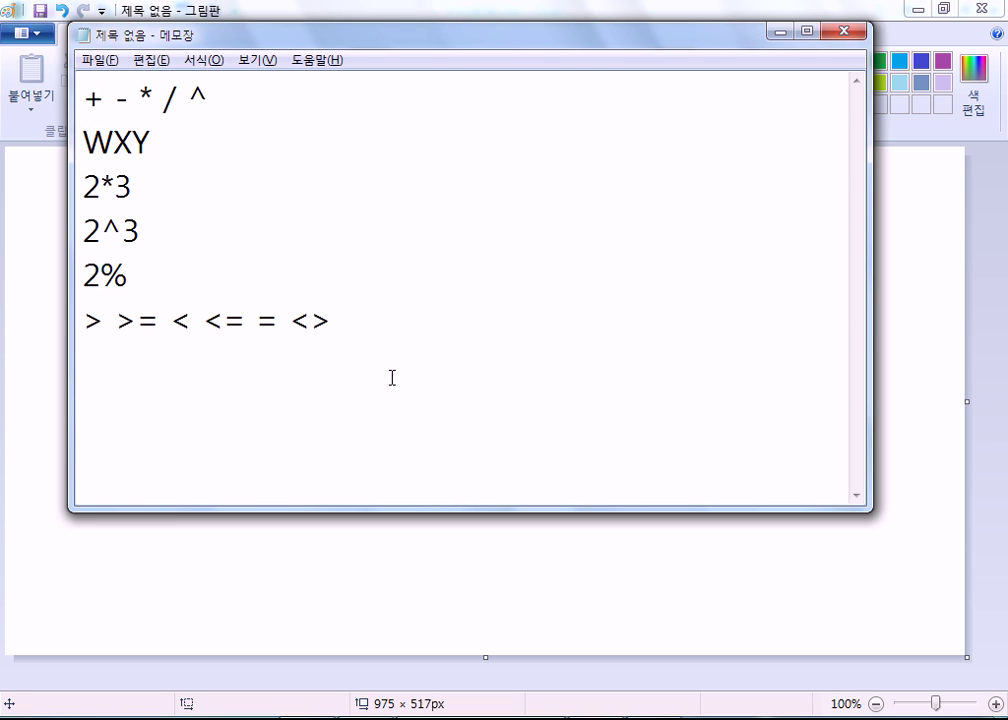
type("=4&5")
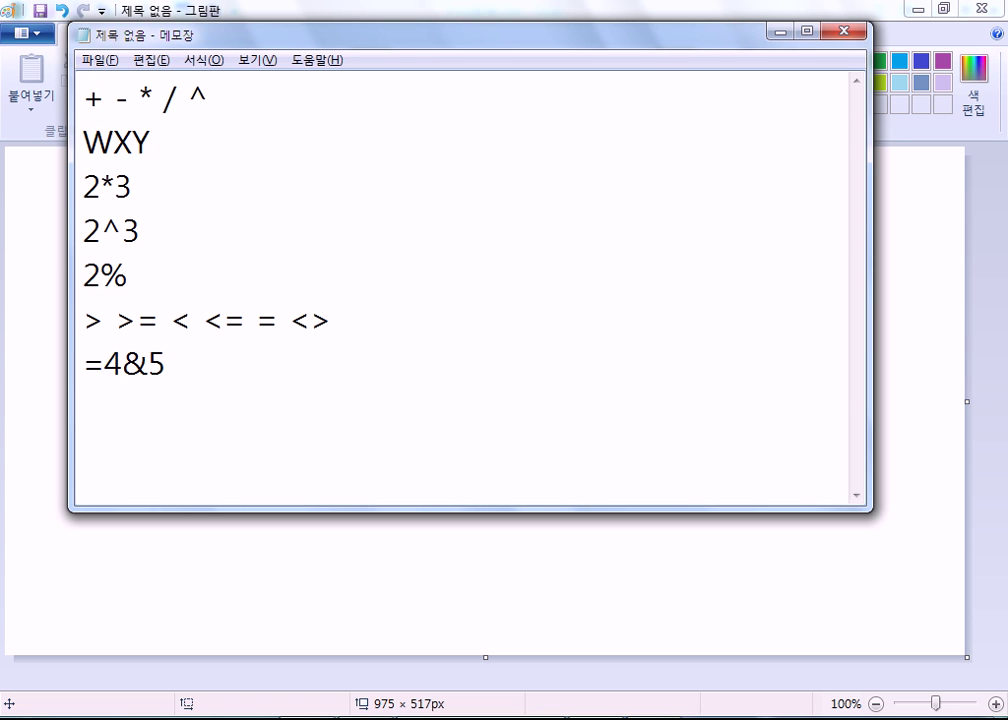
double_click(133, 390)
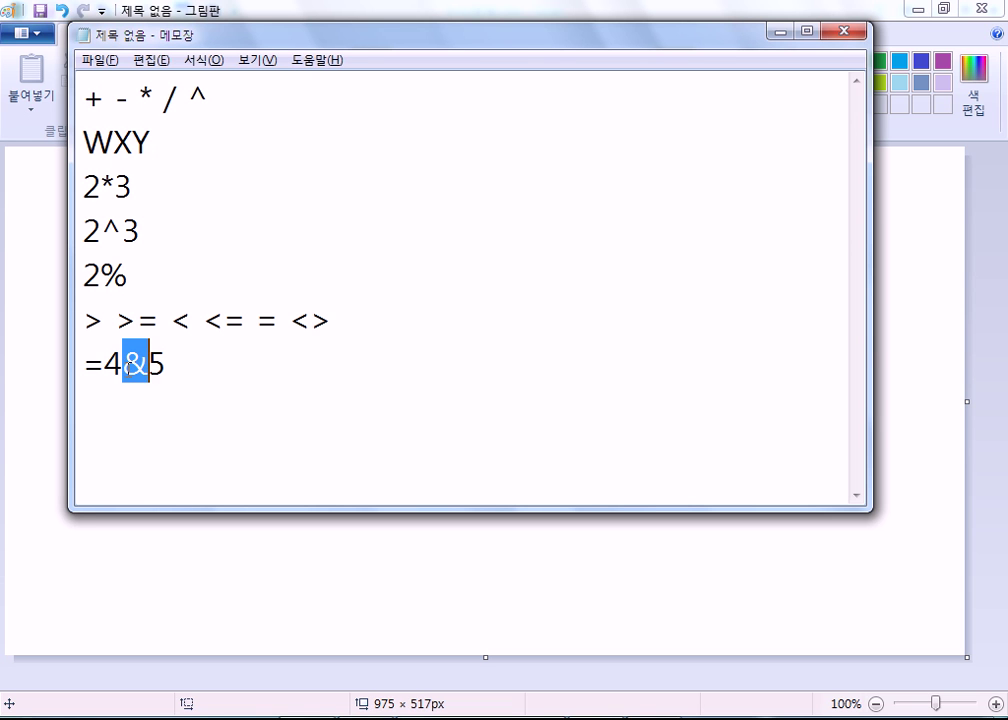
- Switch to the Excel ledger and enter the formula =4&5 in cell E23
key("alt+Tab")
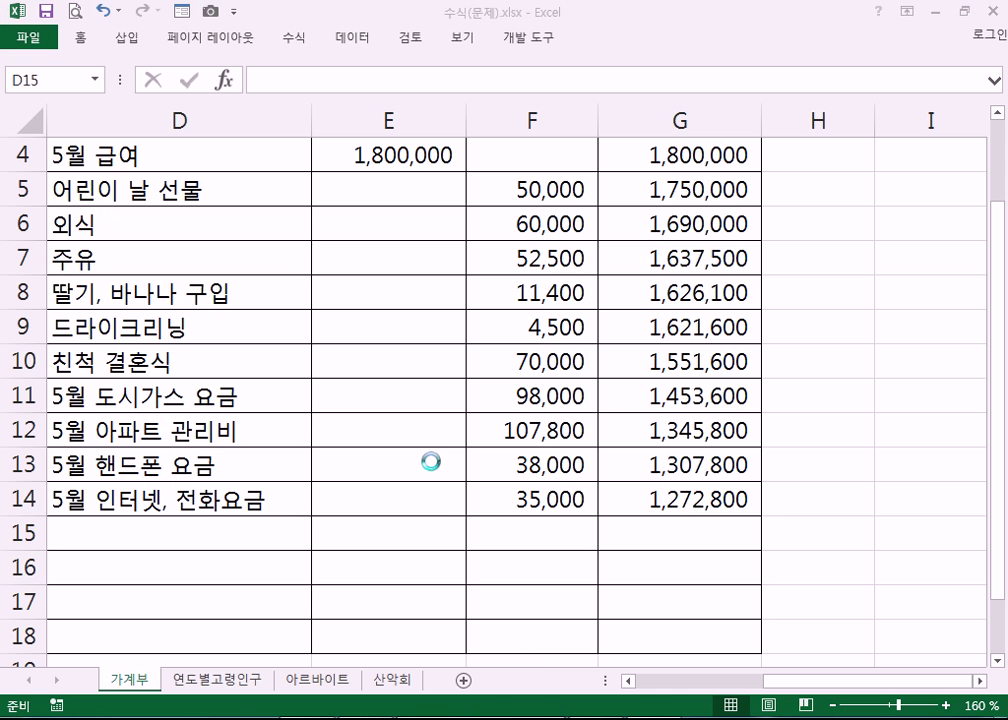
scroll(336, 525, "down", 5)
left_click(281, 297)
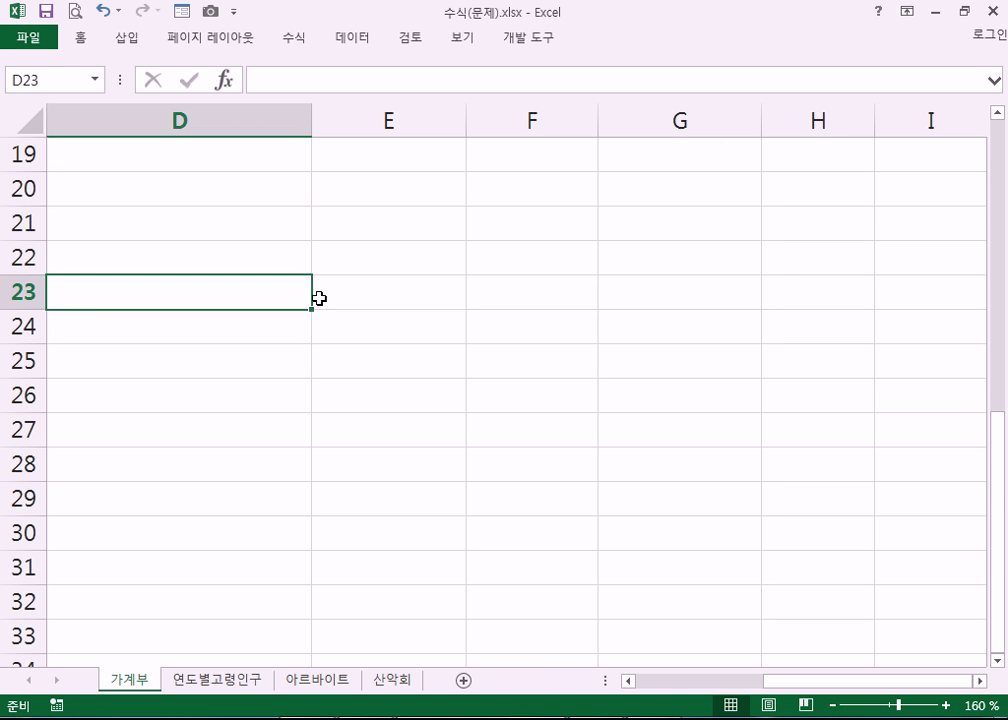
left_click(331, 295)
type("=4&5")
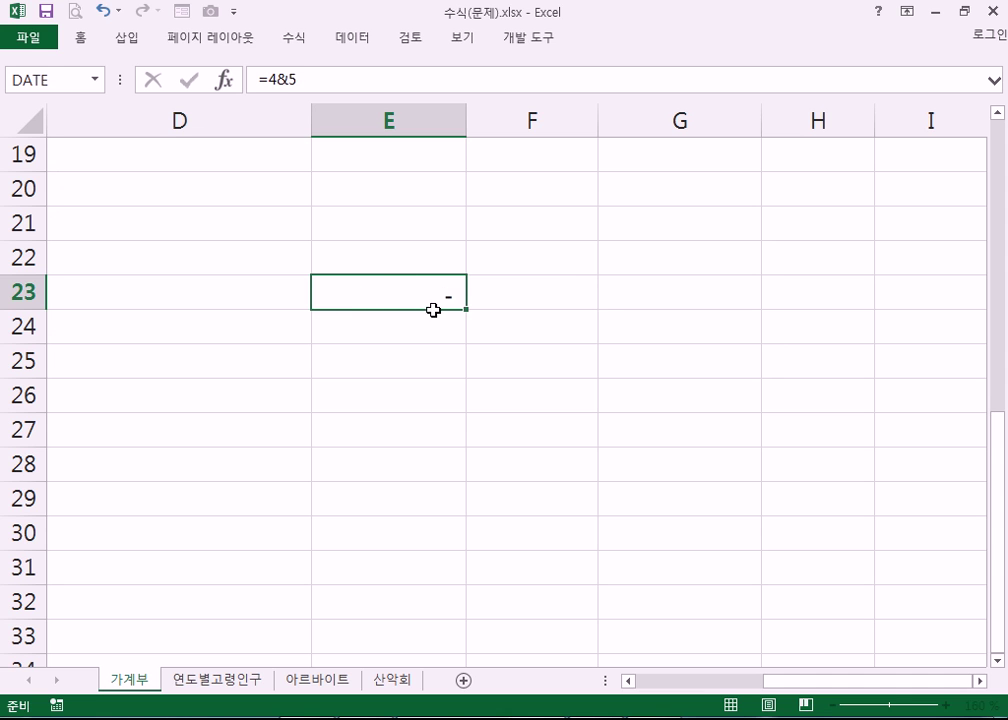
key("Return")
key("Up")
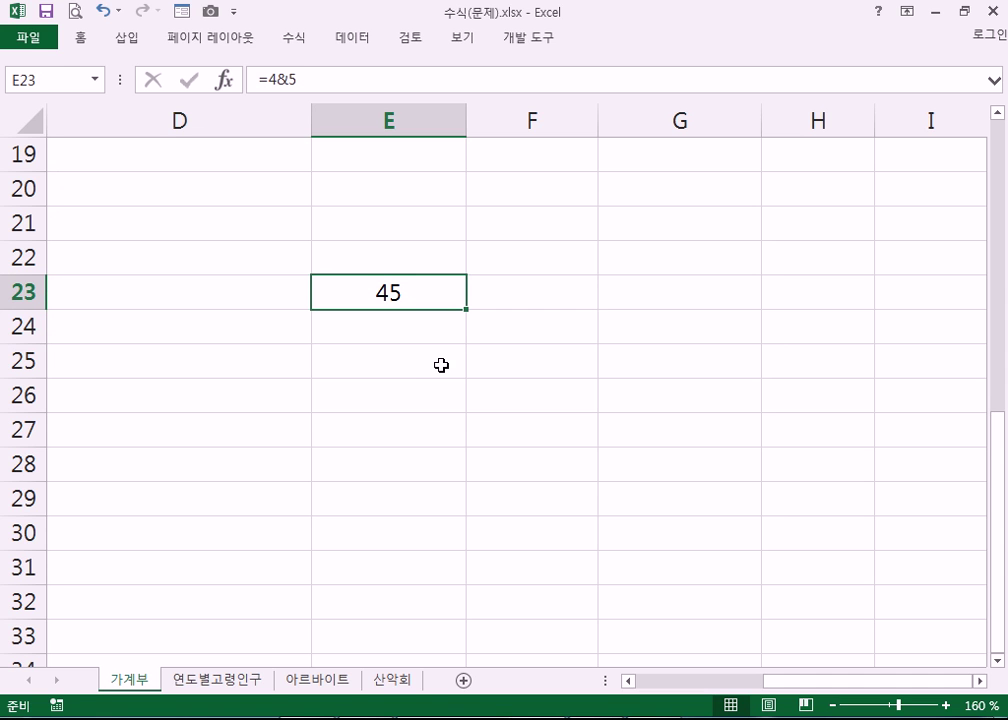
key("F2")
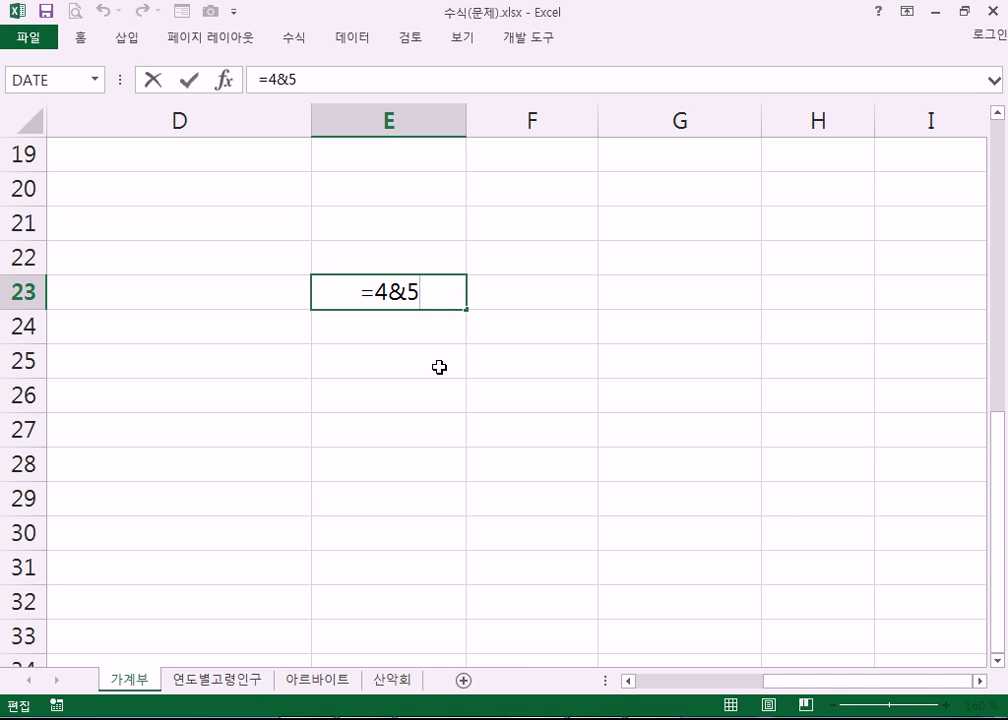
key("Escape")
- Enter the formula ="사랑"&"" in cell E24
left_click(436, 328)
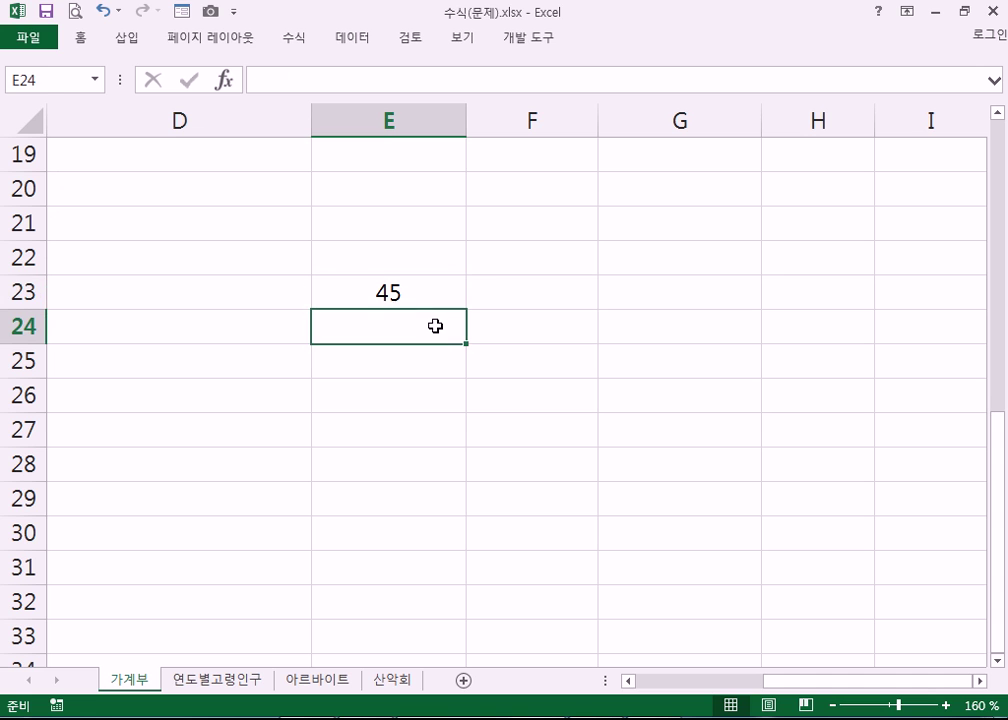
type("=\"tkfk")
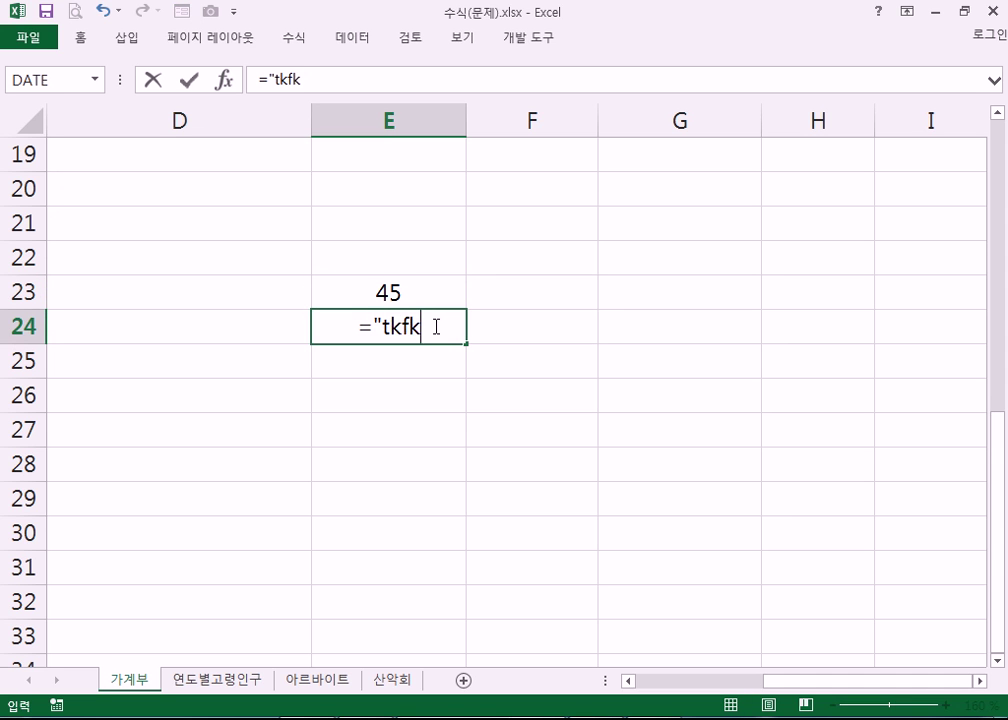
key("BackSpace")
key("BackSpace")
key("BackSpace")
key("BackSpace")
type("사랑\"")
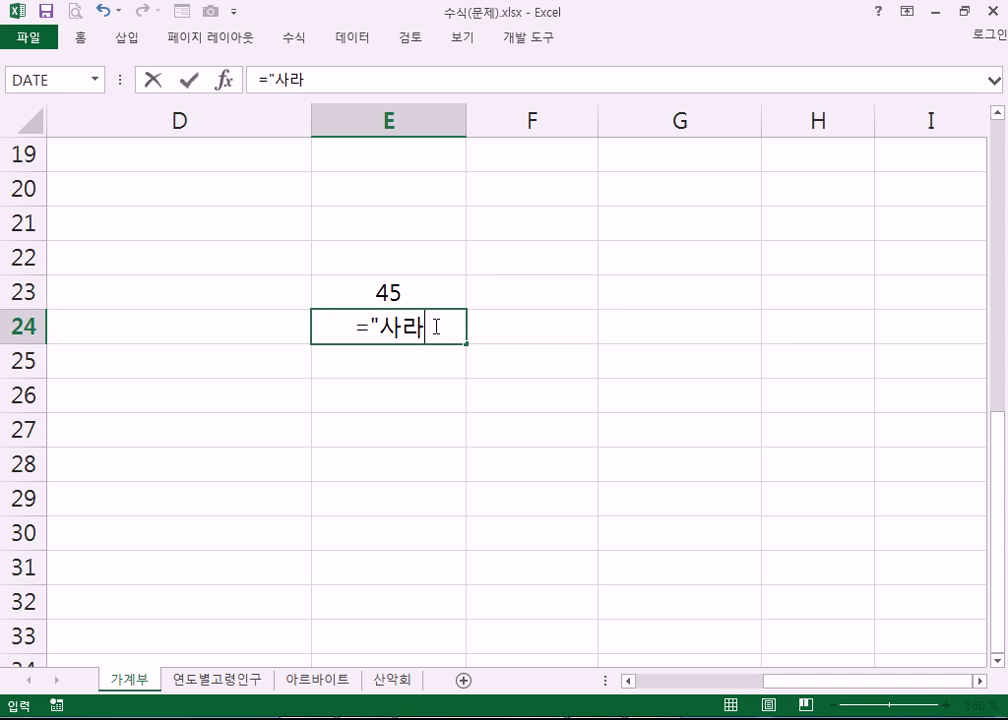
type("&")
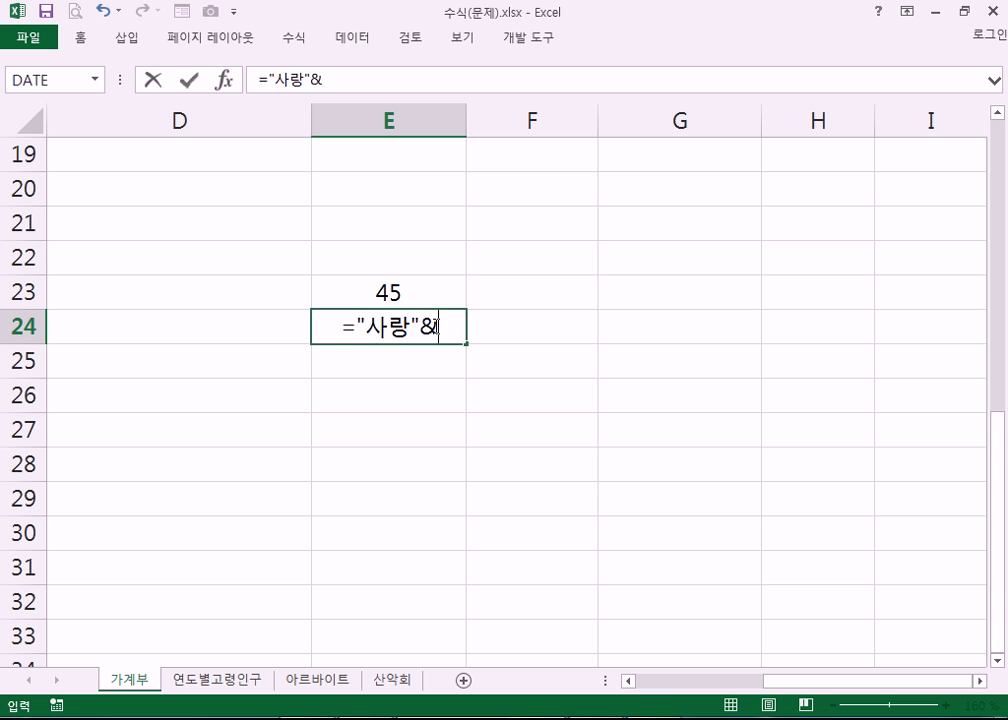
key("Up")
key("Return")
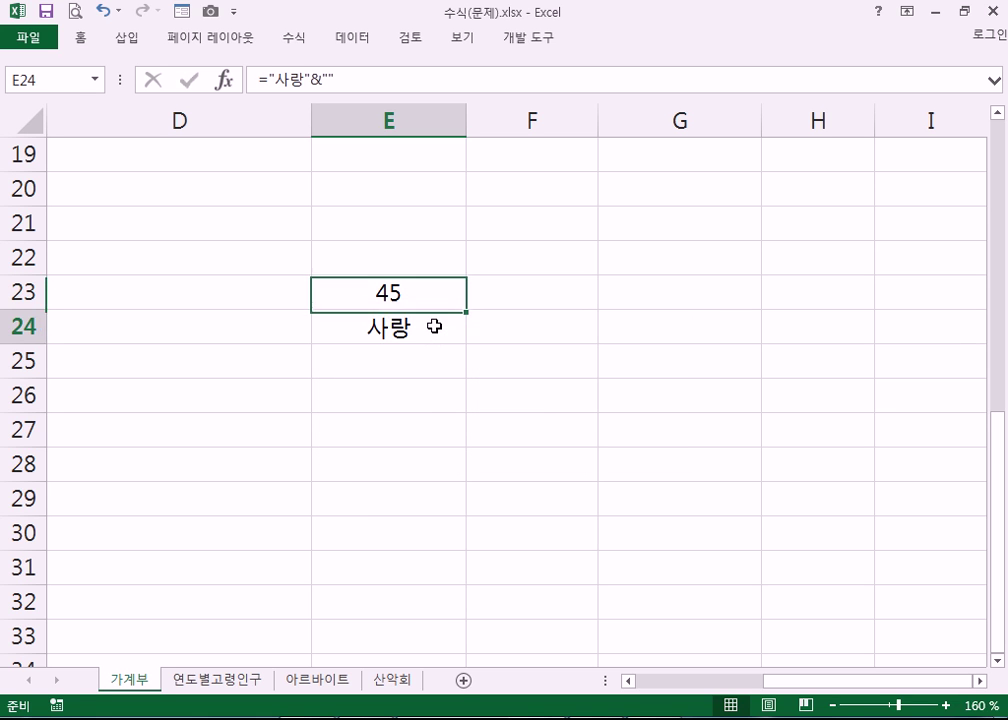
- Add 해요 inside the empty quotes in E24 so the formula reads ="사랑"&"해요"
double_click(434, 326)
type("해요")
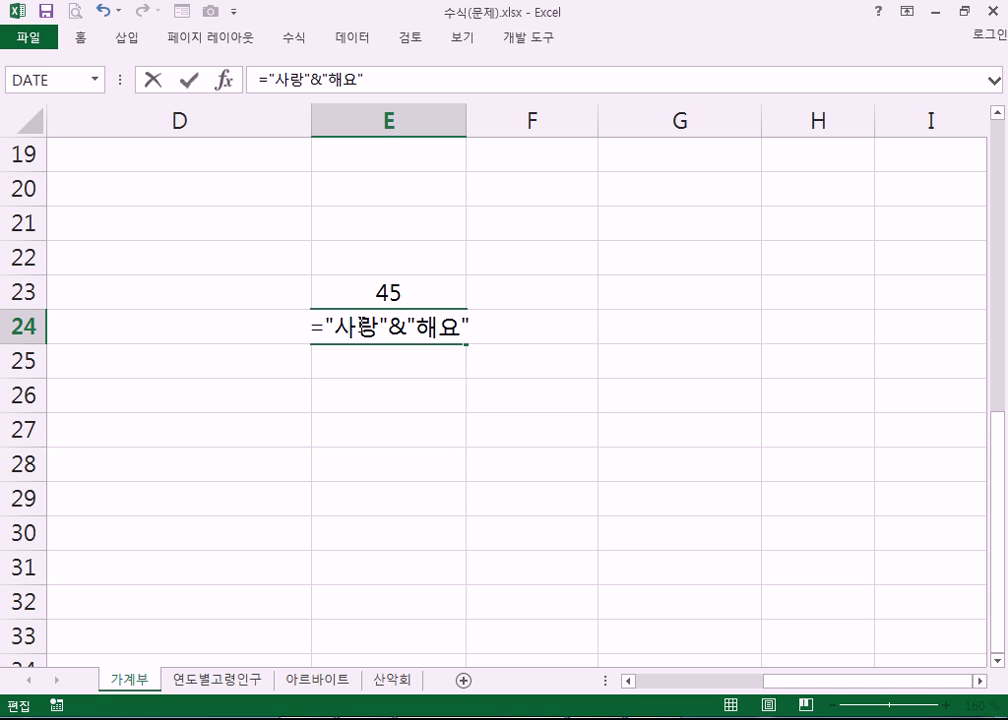
left_click_drag(338, 328, 462, 328)
left_click(396, 328)
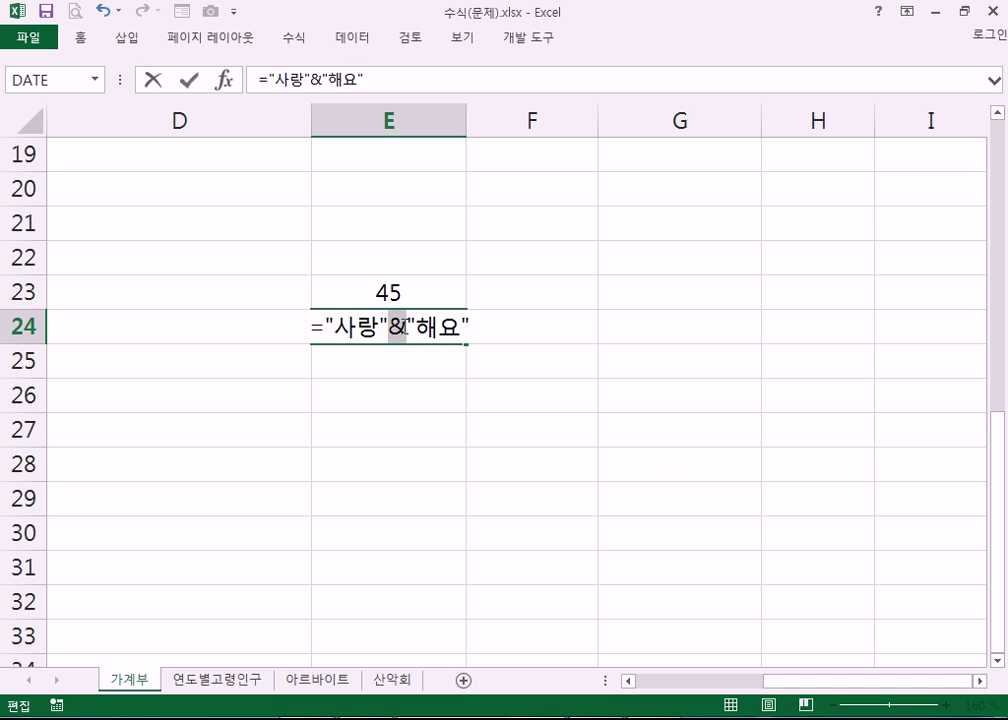
key("Return")
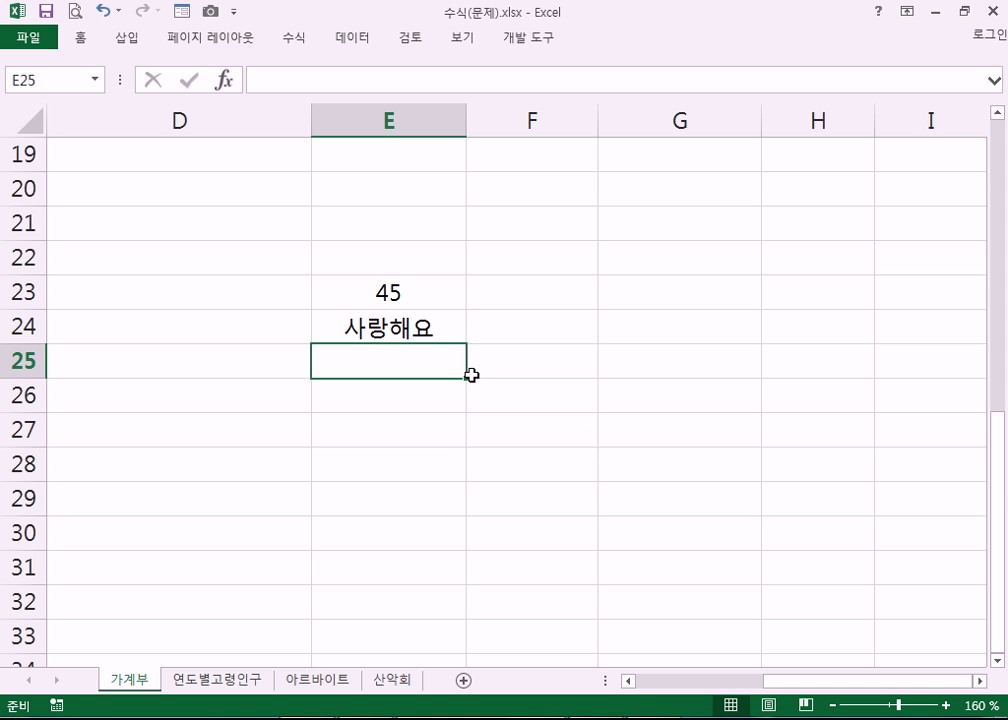
- Switch to the Paint drawing and close it without saving
left_click(655, 718)
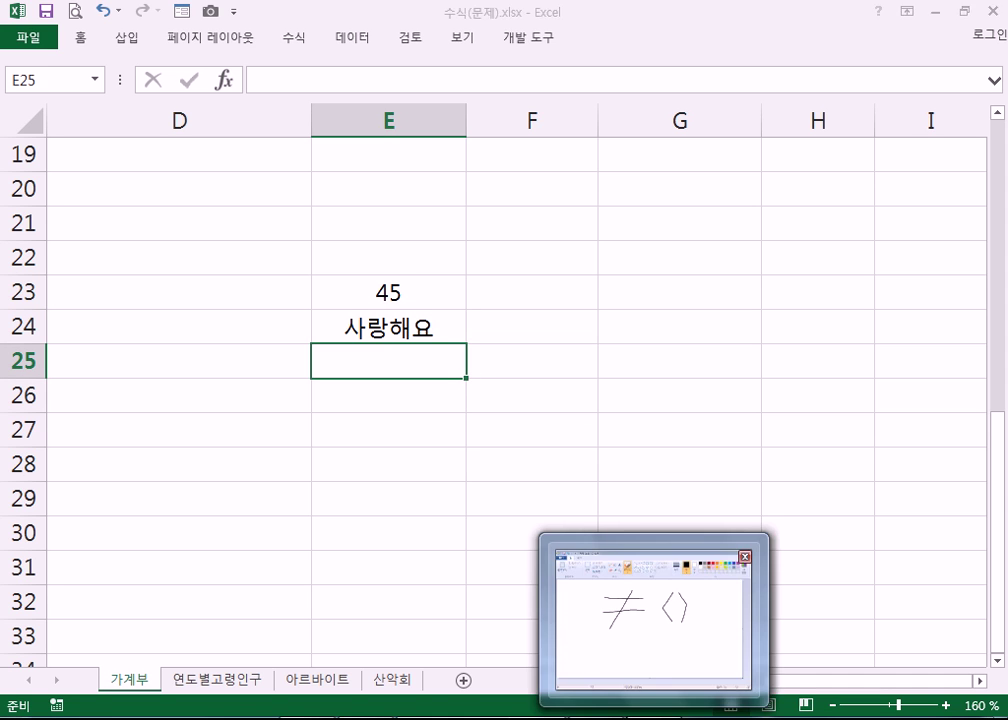
key("alt+Tab")
key("alt+Tab")
left_click(975, 8)
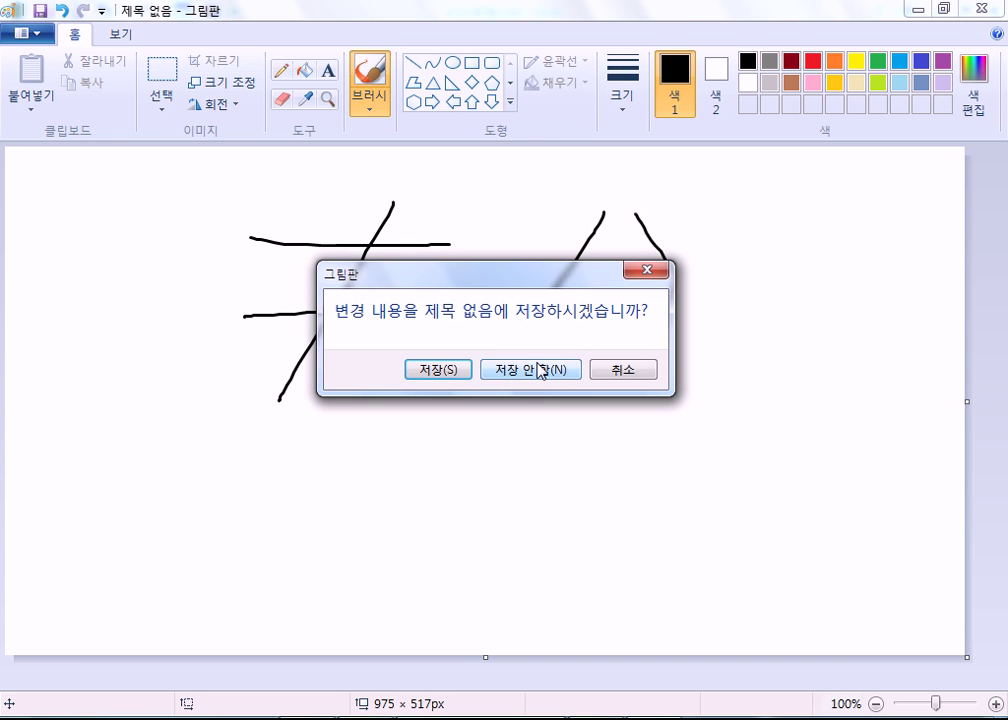
left_click(510, 368)
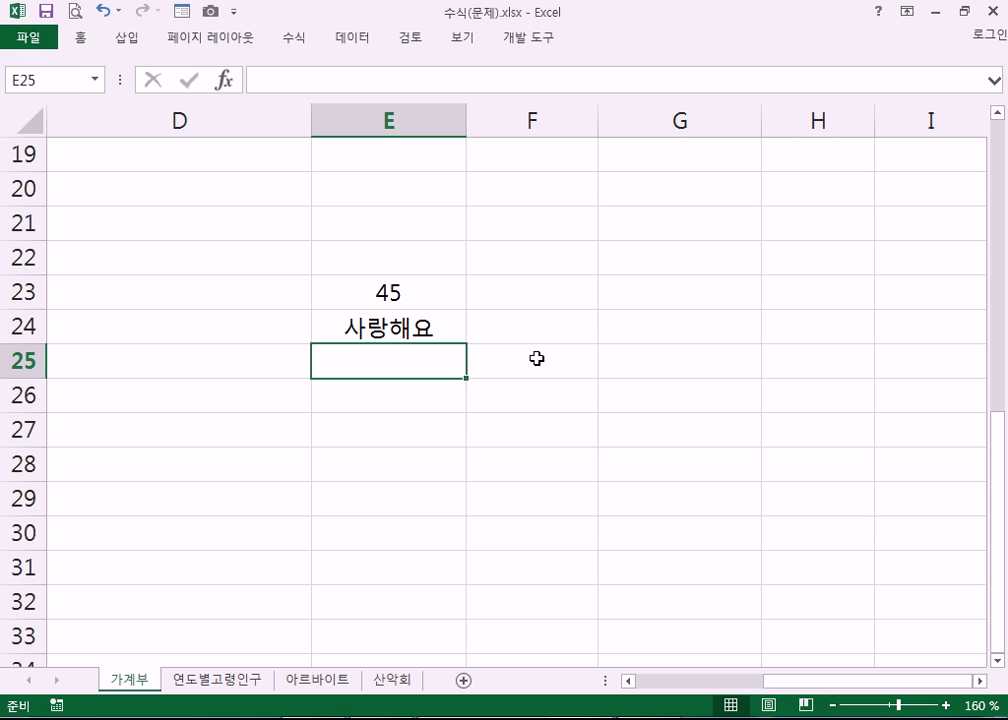
- Inspect the concatenation formula in E24, and clear the sample formulas from E22:E24
left_click(410, 325)
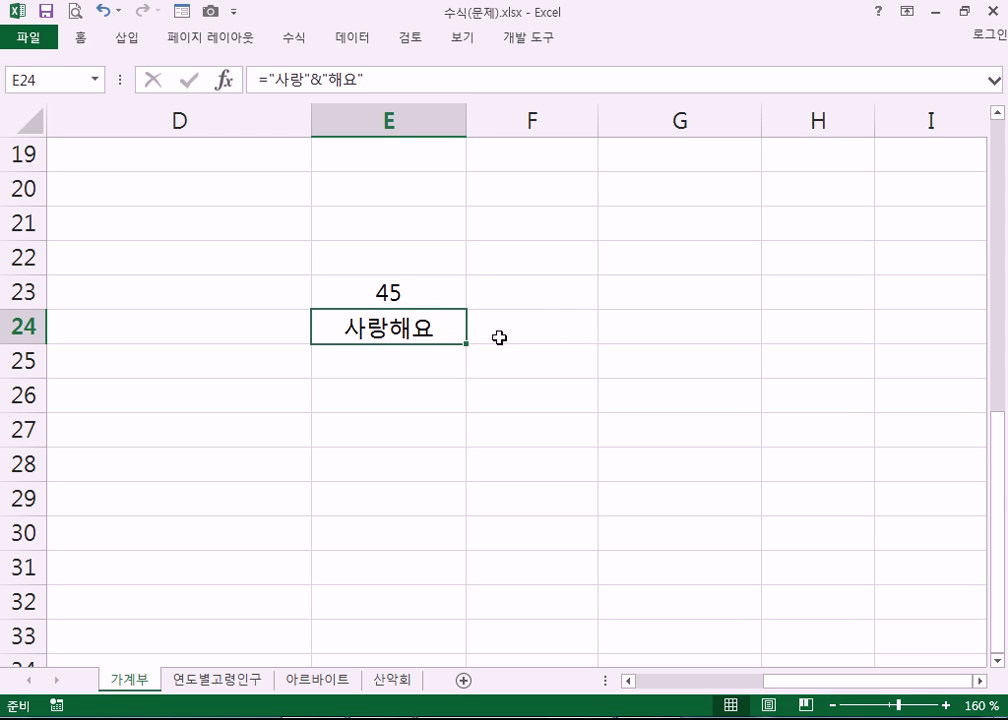
key("F2")
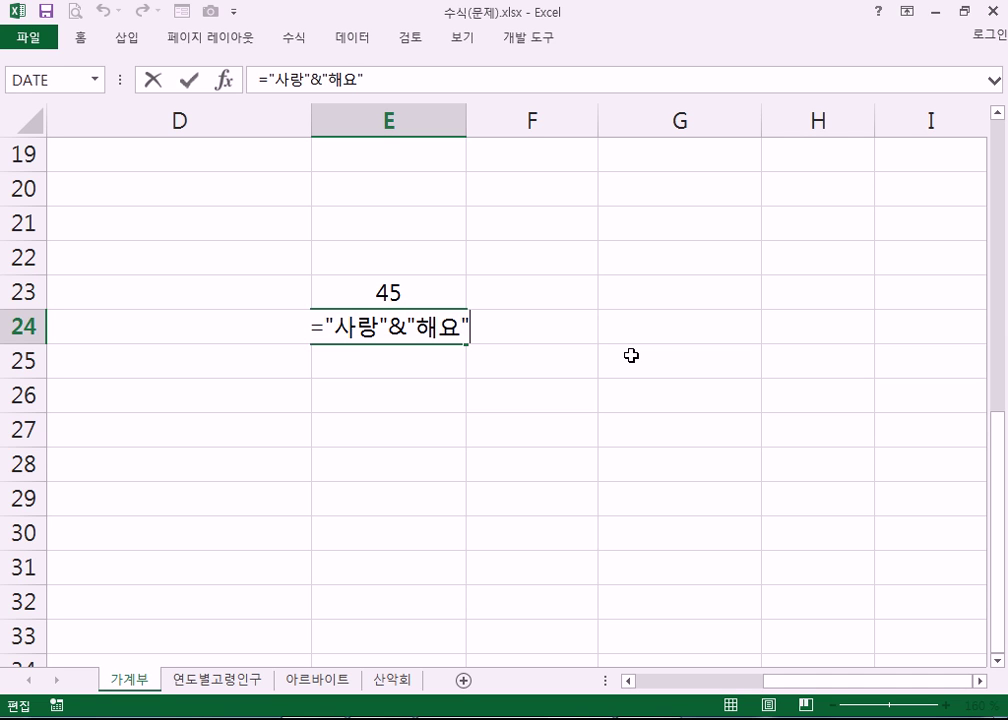
key("ctrl+Return")
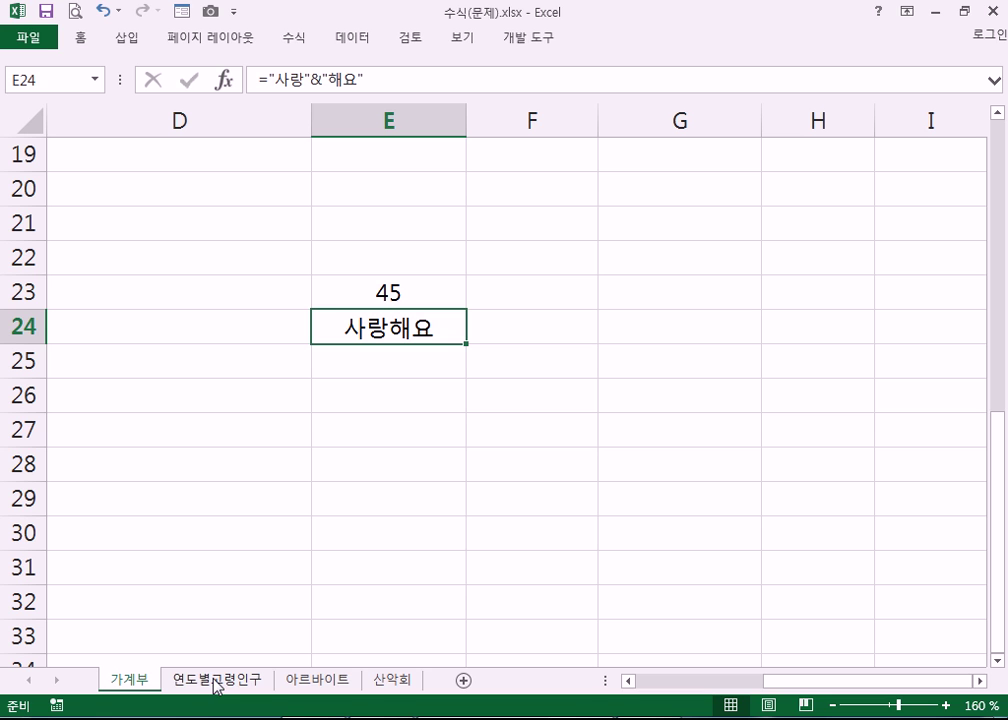
left_click_drag(385, 257, 392, 327)
key("Delete")
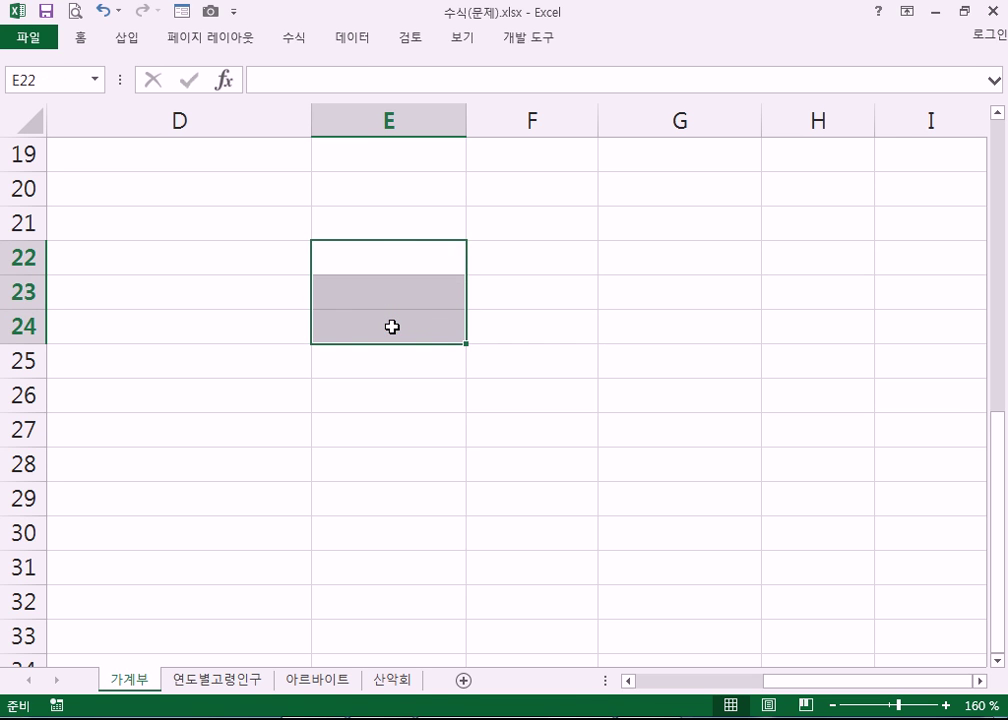
- Return to the start of the sheet and zoom out to 85% to show the whole household ledger
key("Home")
scroll(290, 302, "up", 6)
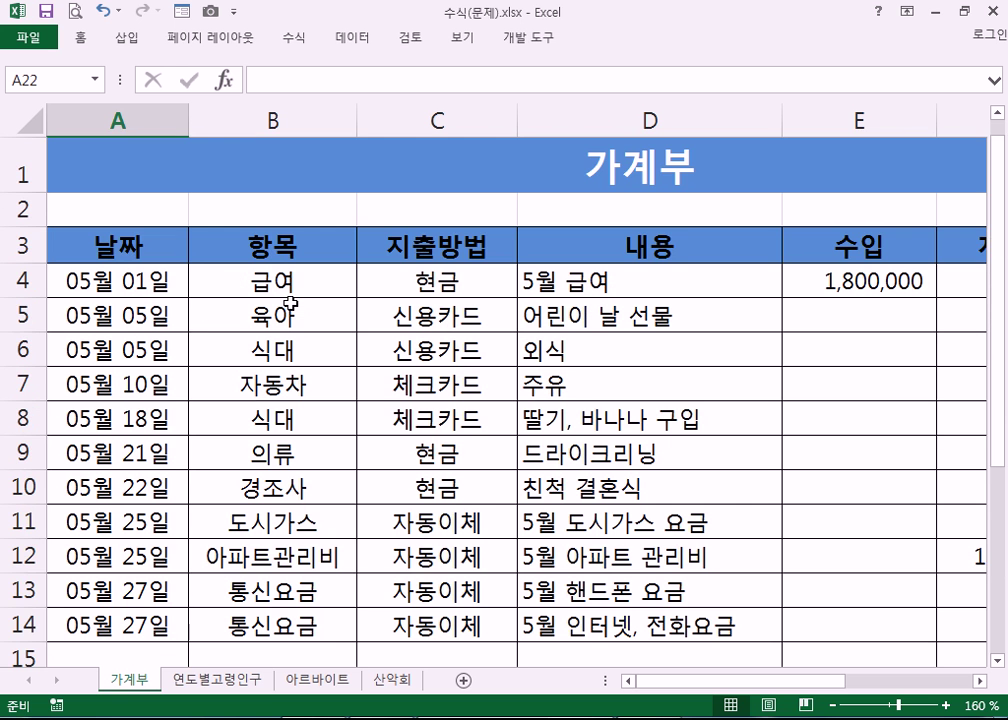
scroll(290, 302, "down", 4, "ctrl")
scroll(290, 302, "down", 1, "ctrl")
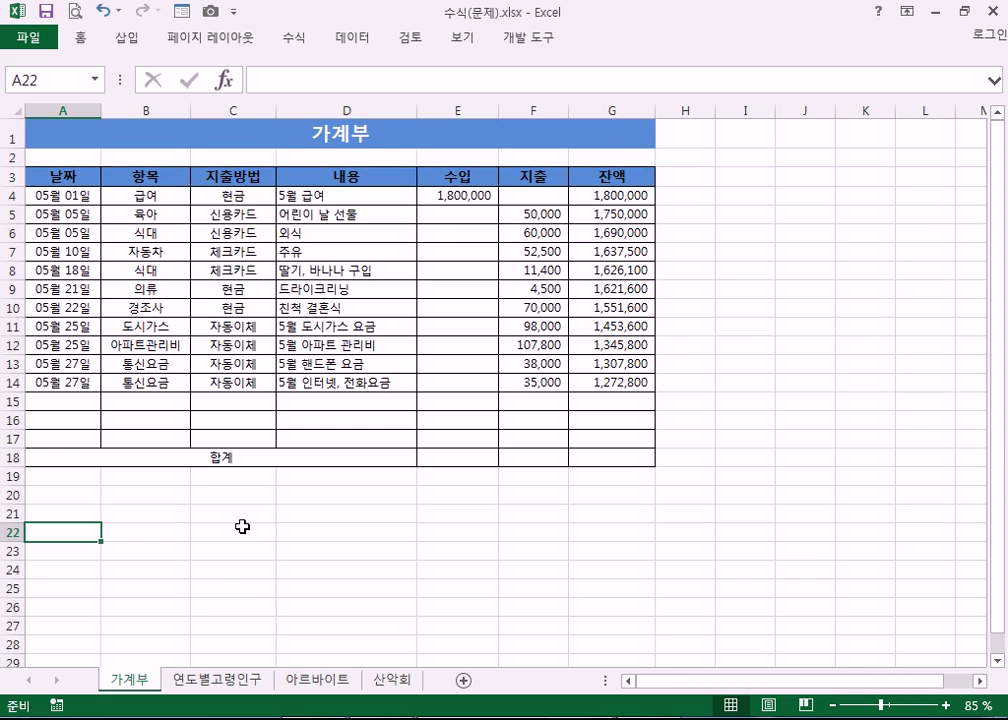
- Open the 연도별고령인구 sheet at 100% zoom and examine the population, 65-and-over and composition ratio cells for men
scroll(243, 522, "up", 1, "ctrl")
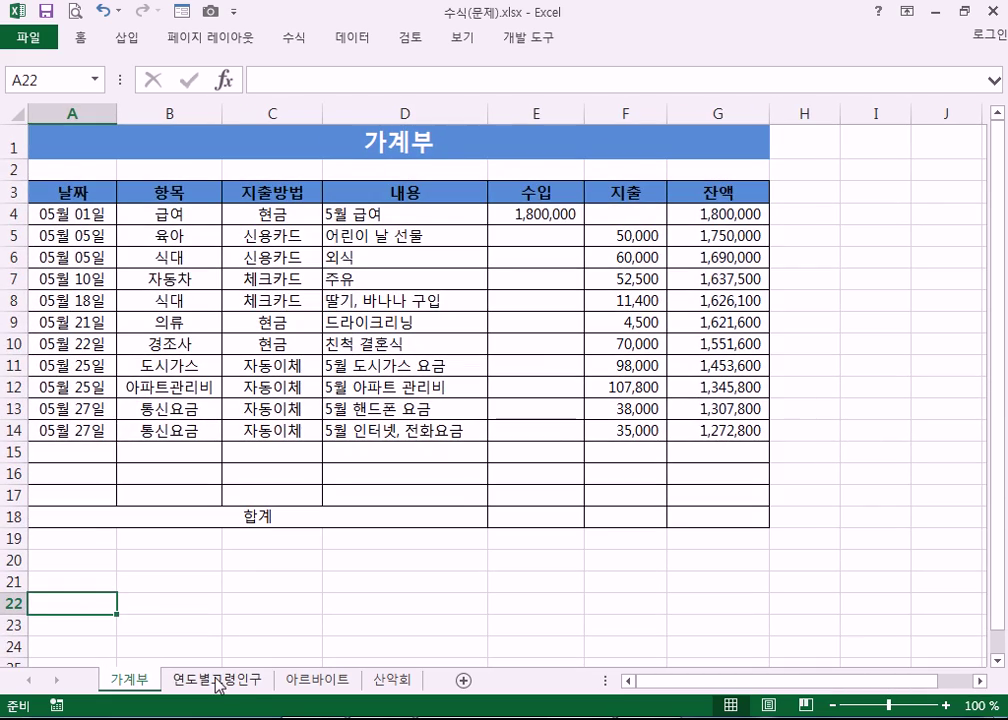
left_click(218, 684)
left_click(358, 266)
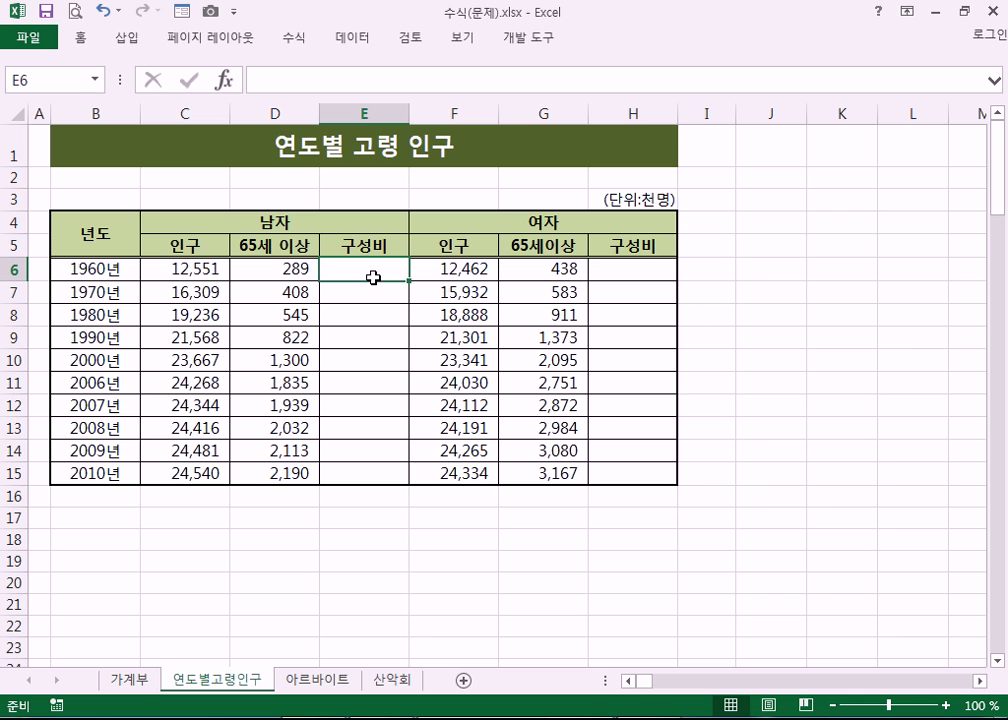
left_click(218, 273)
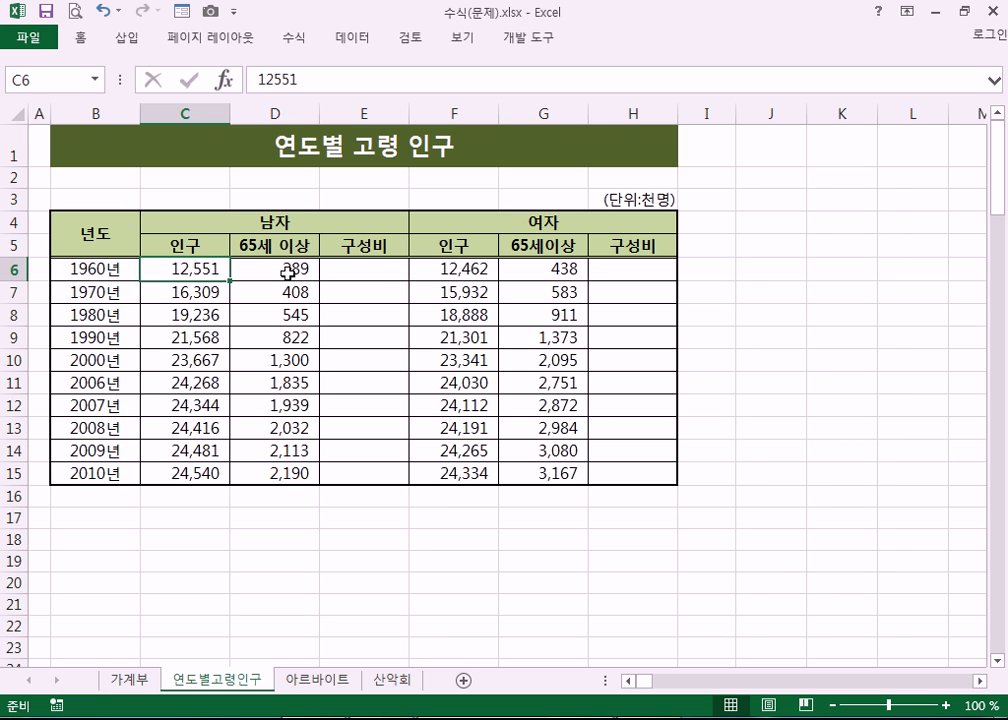
left_click(382, 268)
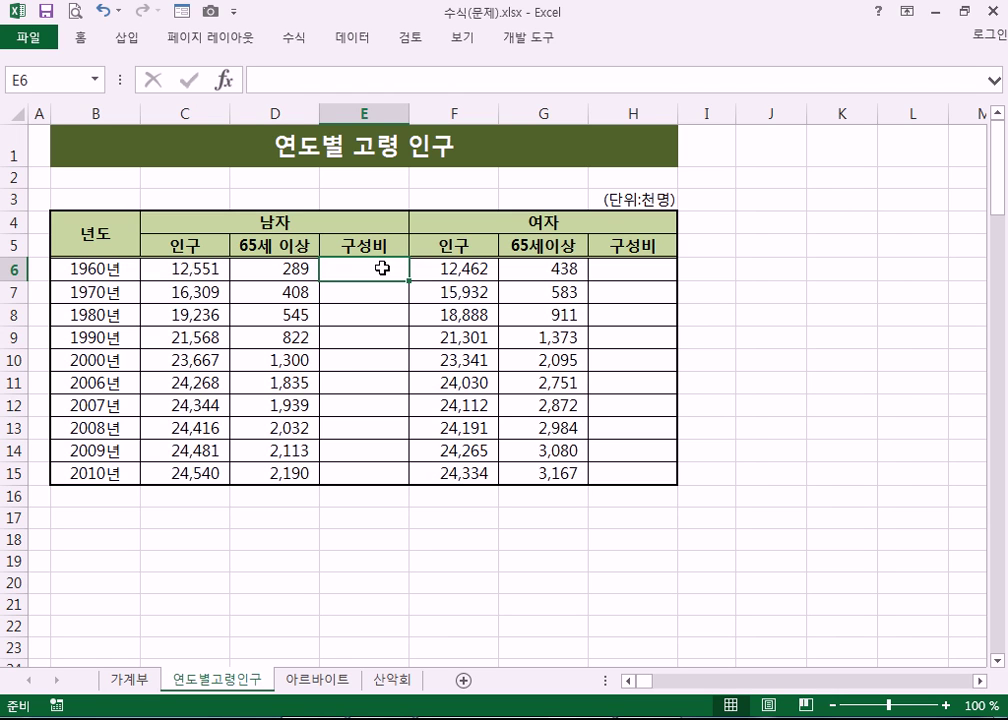
left_click(206, 476)
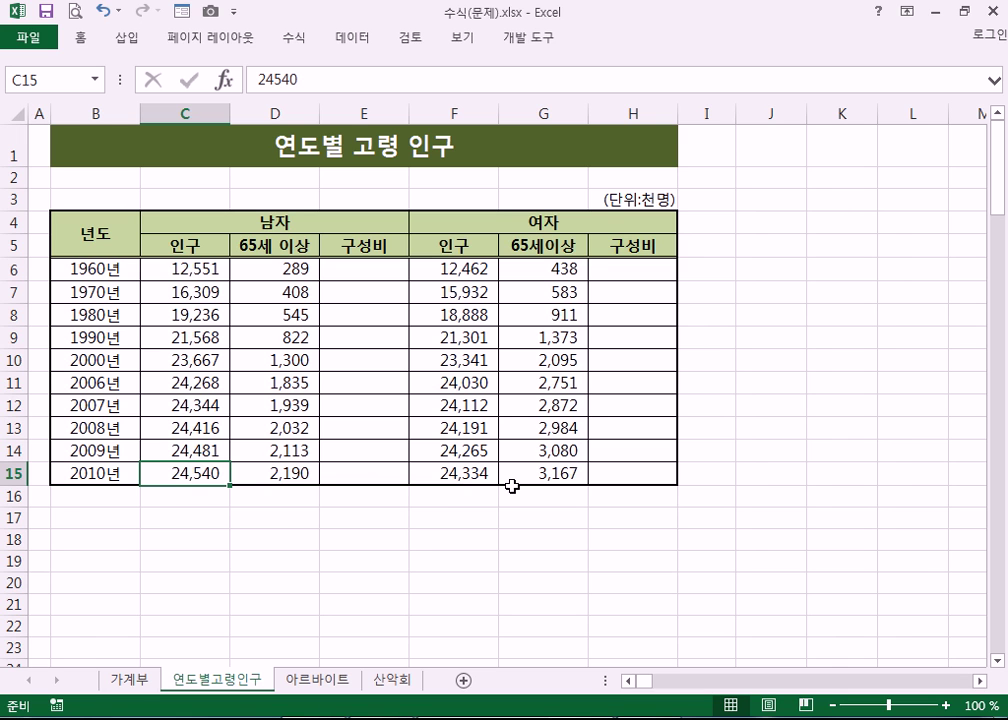
left_click(76, 495)
left_click(379, 268)
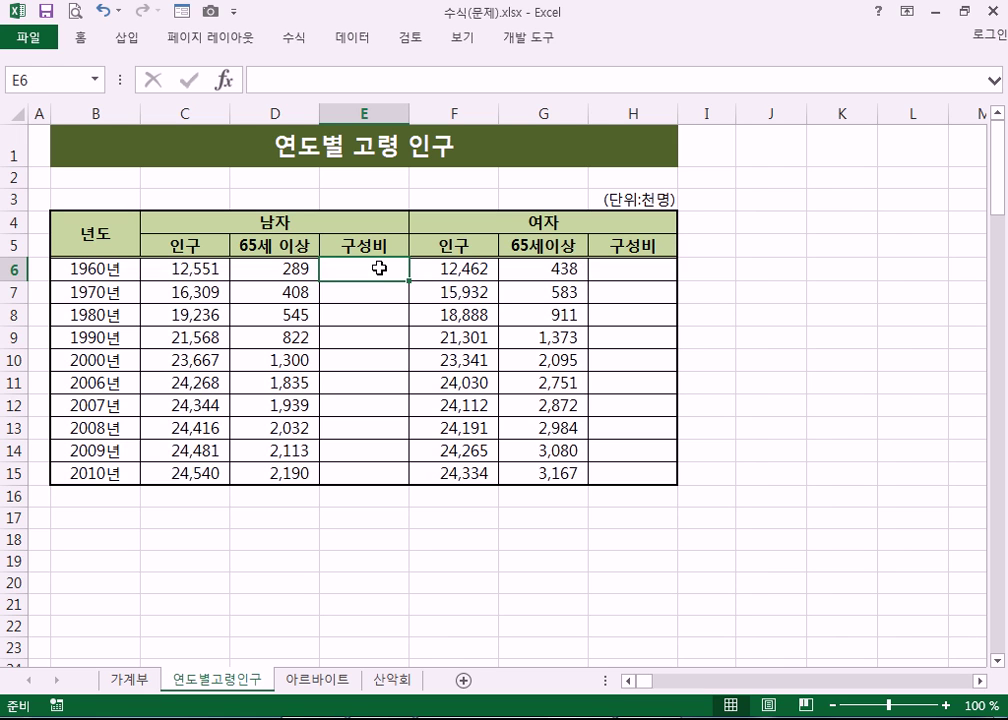
type("=")
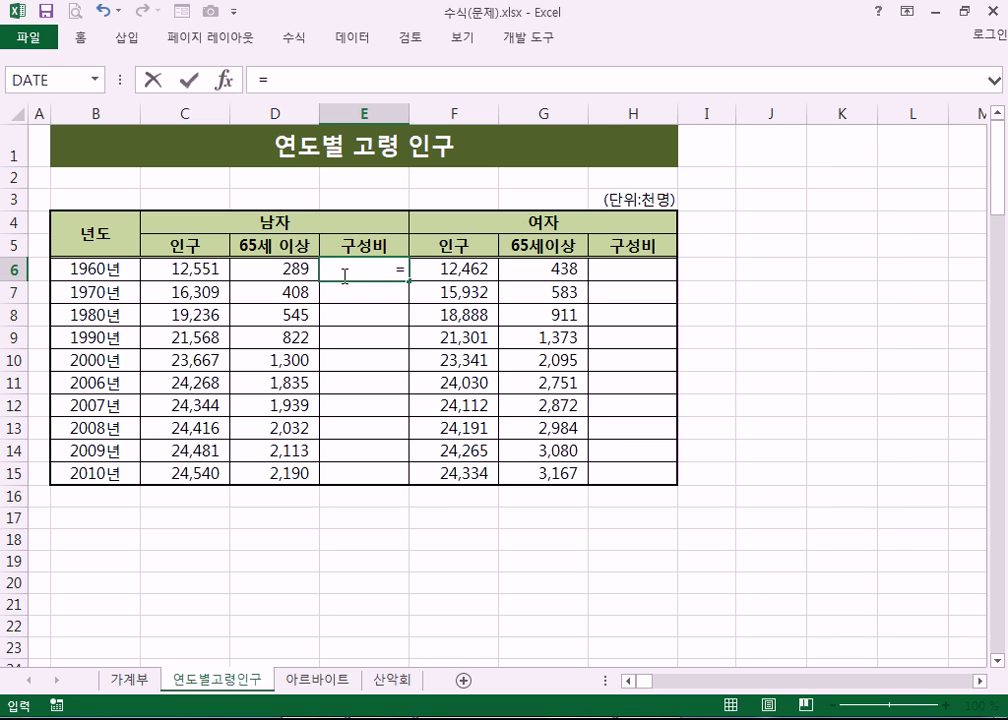
left_click(268, 271)
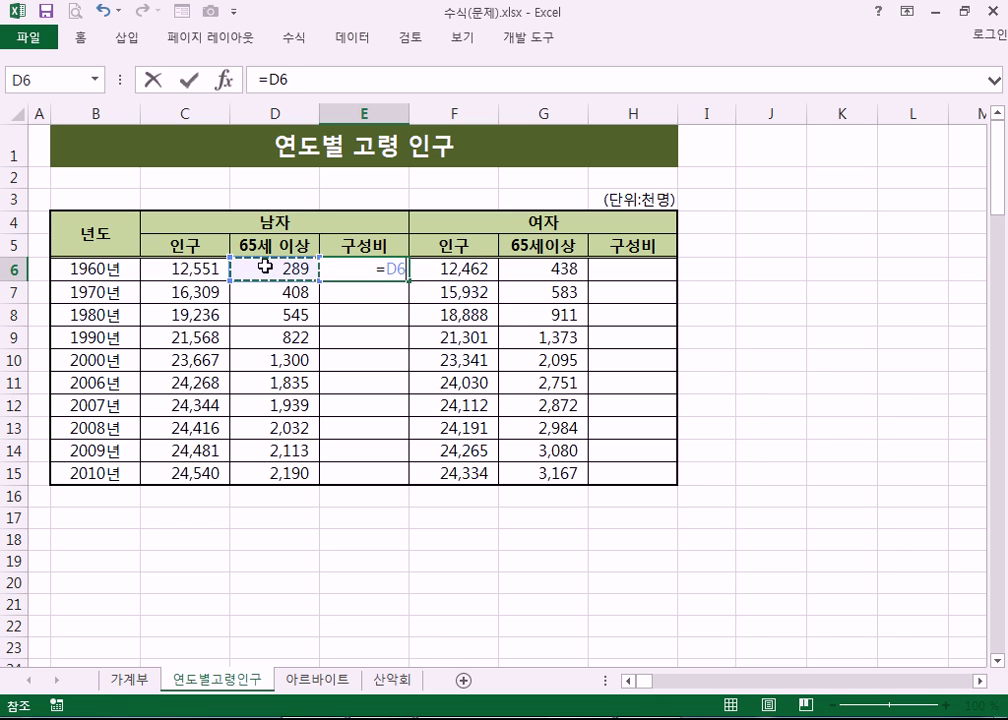
type("/")
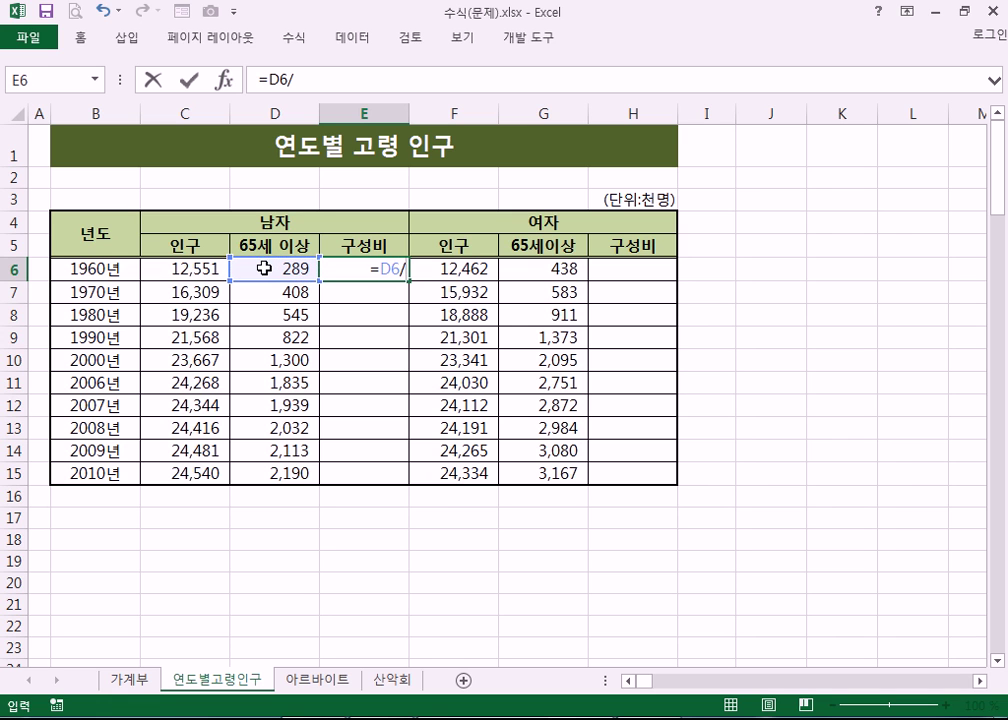
left_click(164, 268)
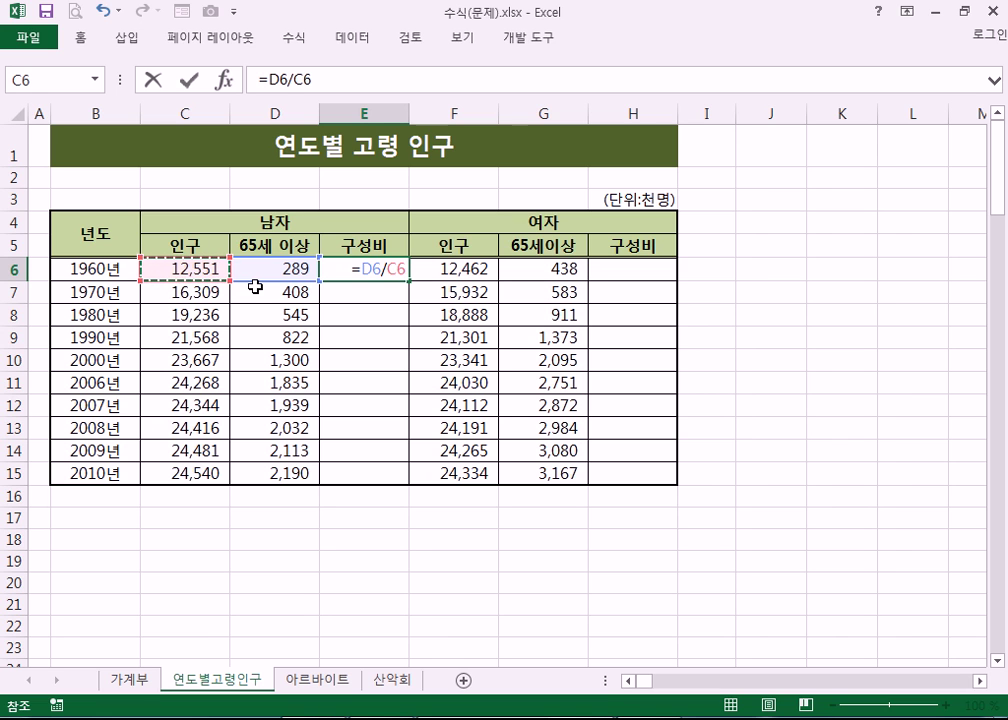
key("Escape")
- Enter the formula =D6/C6 in E6 to calculate the male composition ratio for 1960
type("=")
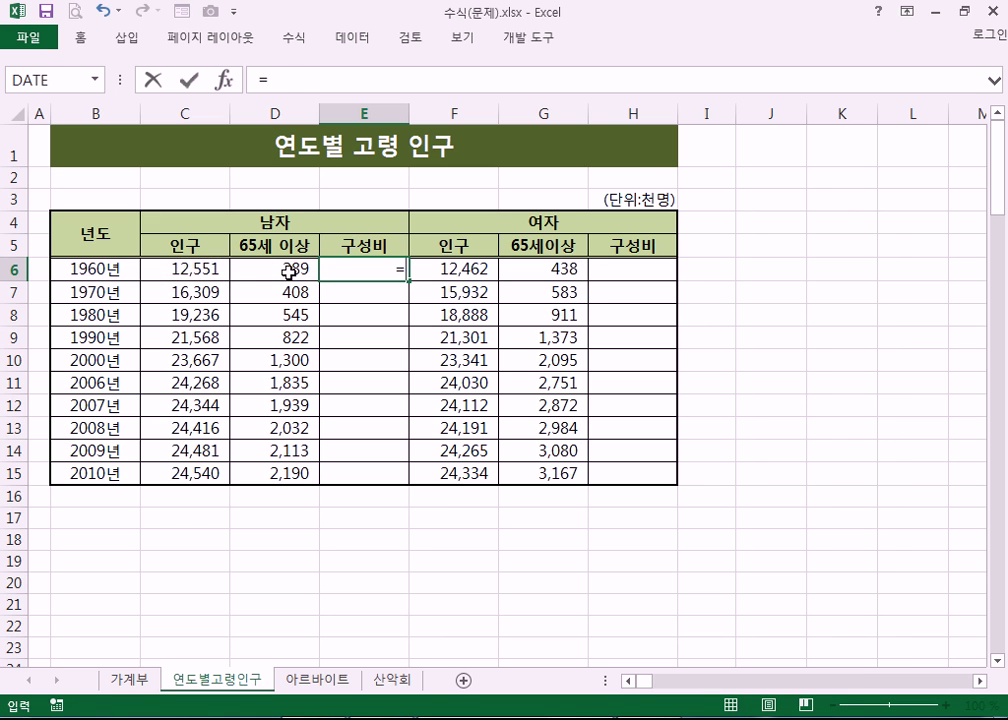
left_click(289, 271)
type("/")
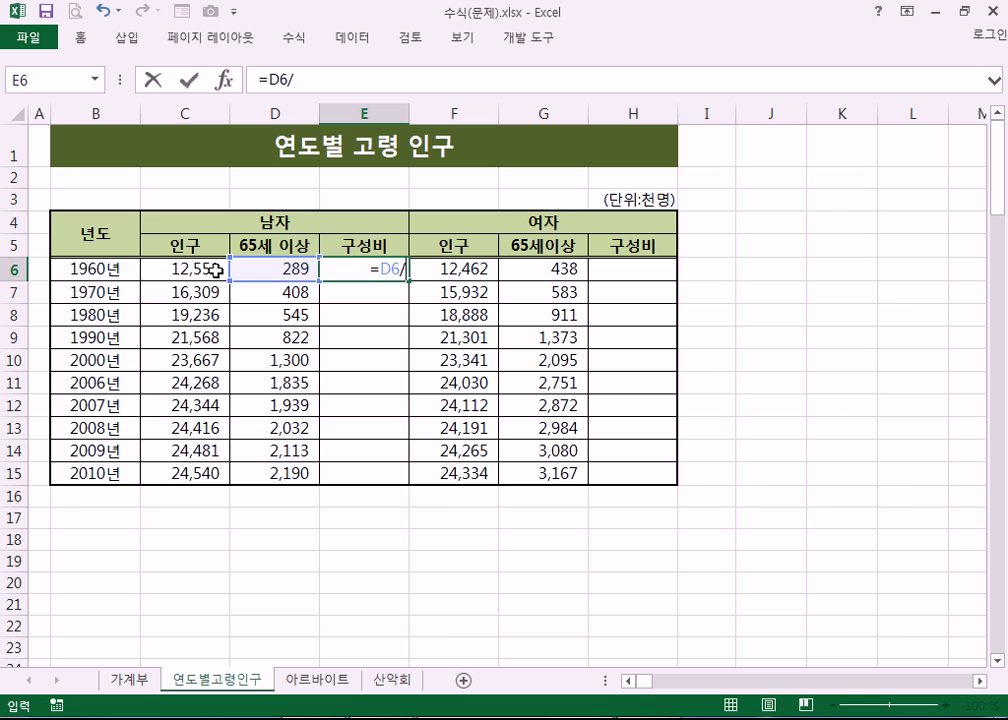
left_click(206, 269)
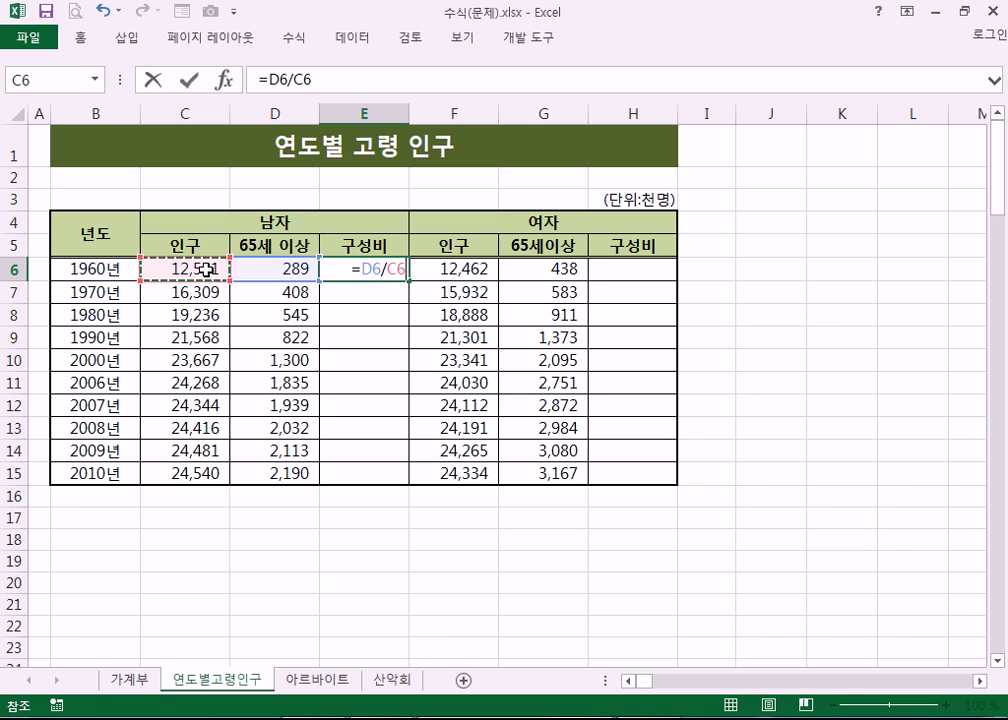
key("Return")
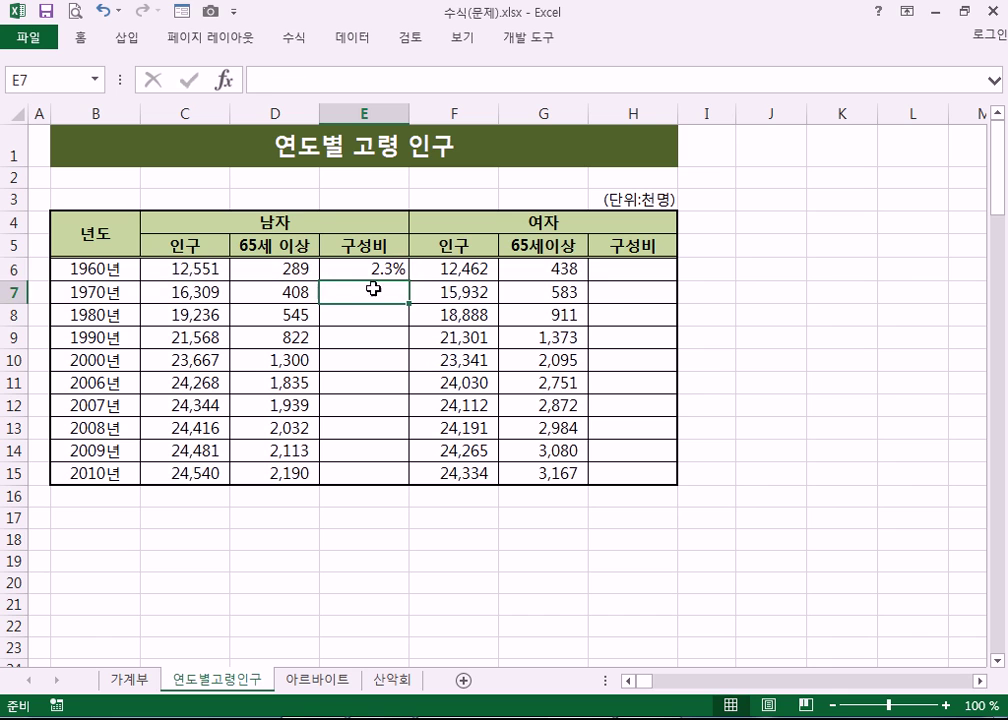
- Select E6 and keep the Home formatting commands permanently displayed above the sheet
left_click(394, 266)
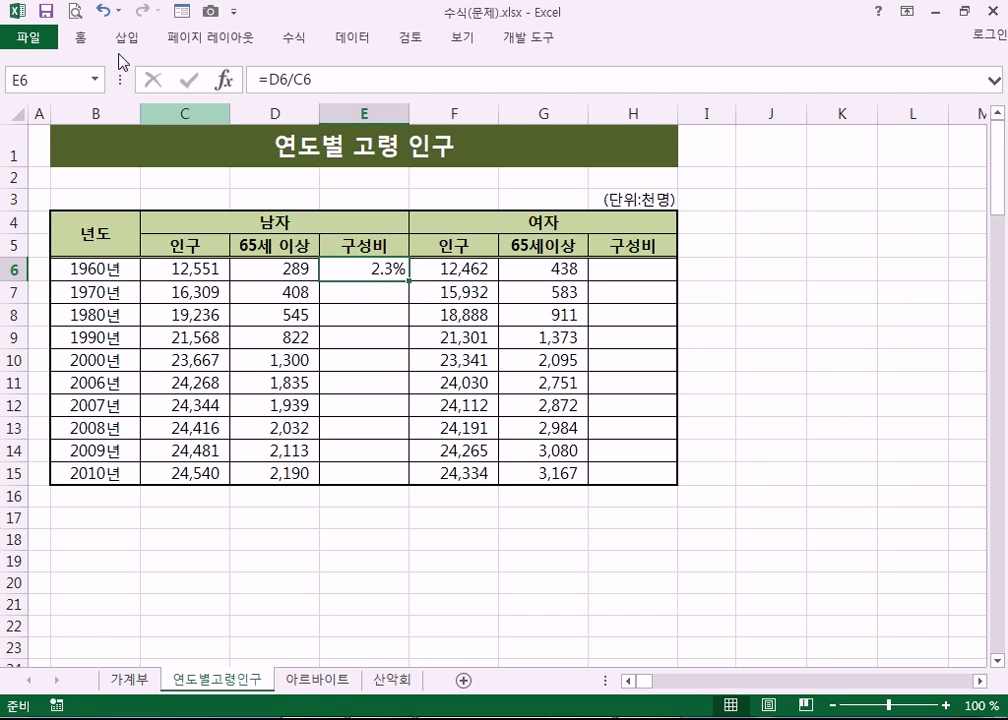
left_click(82, 40)
key("ctrl+F1")
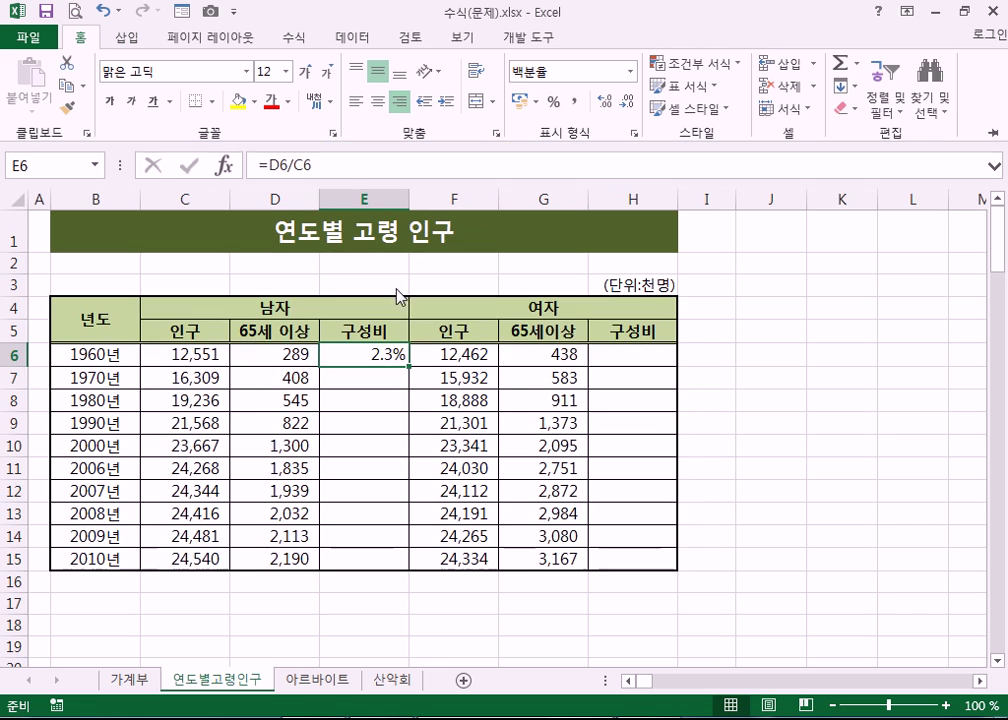
scroll(382, 345, "down", 1)
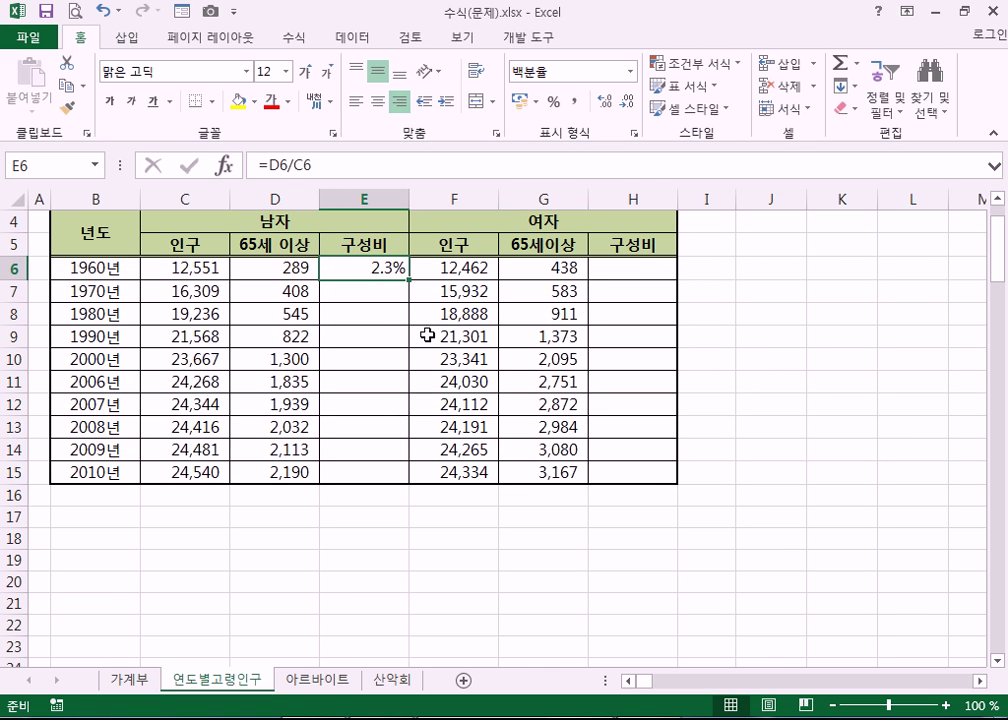
key("ctrl+1")
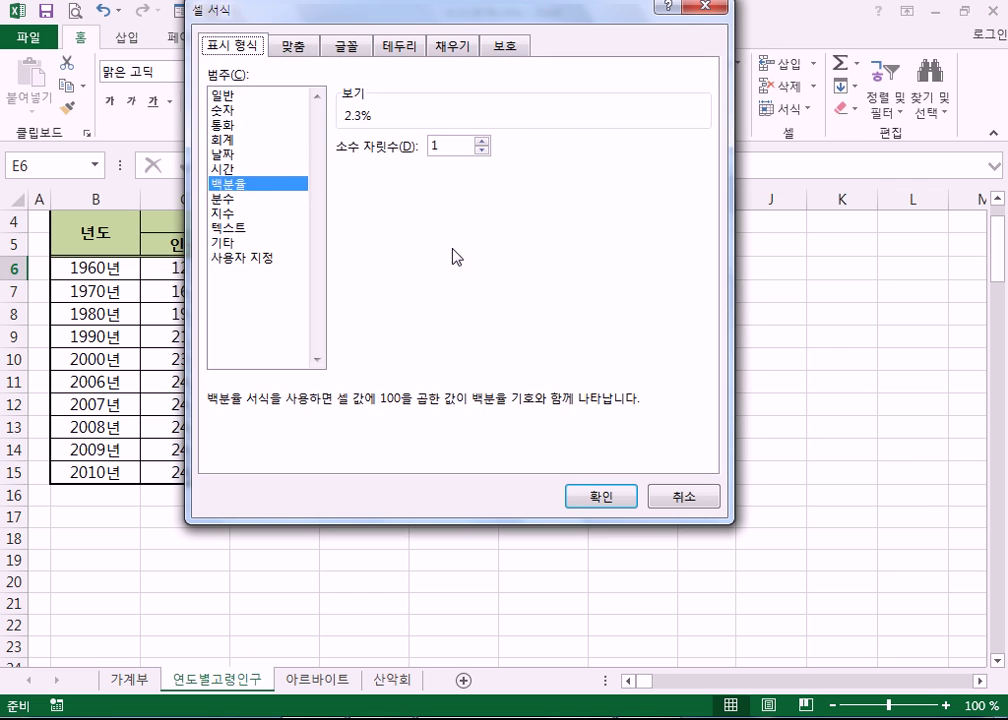
left_click(243, 96)
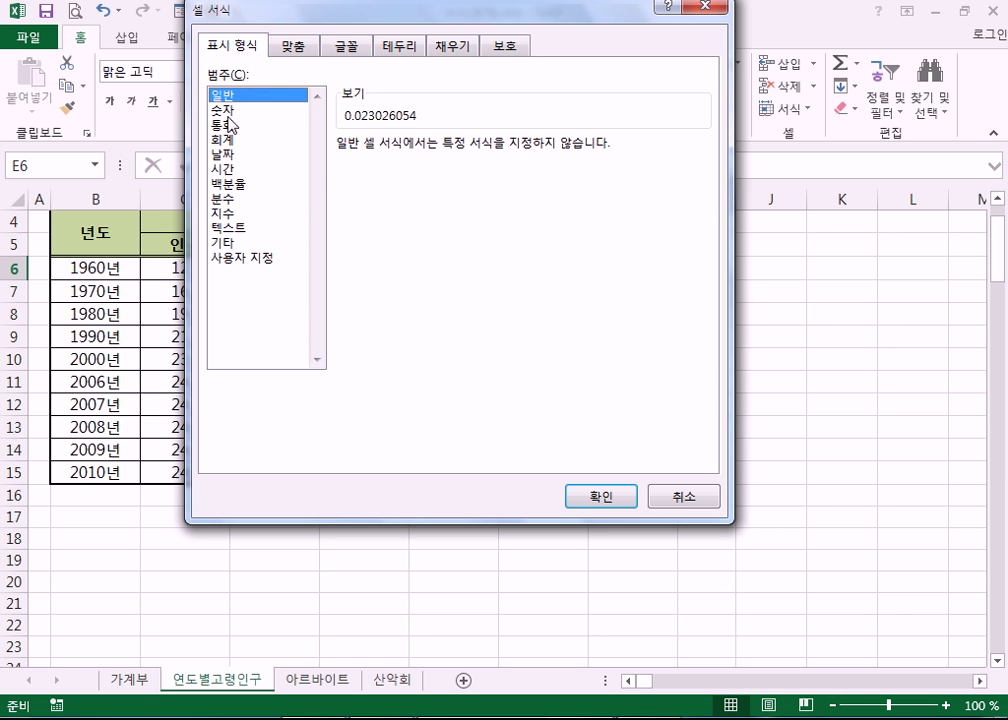
left_click(232, 110)
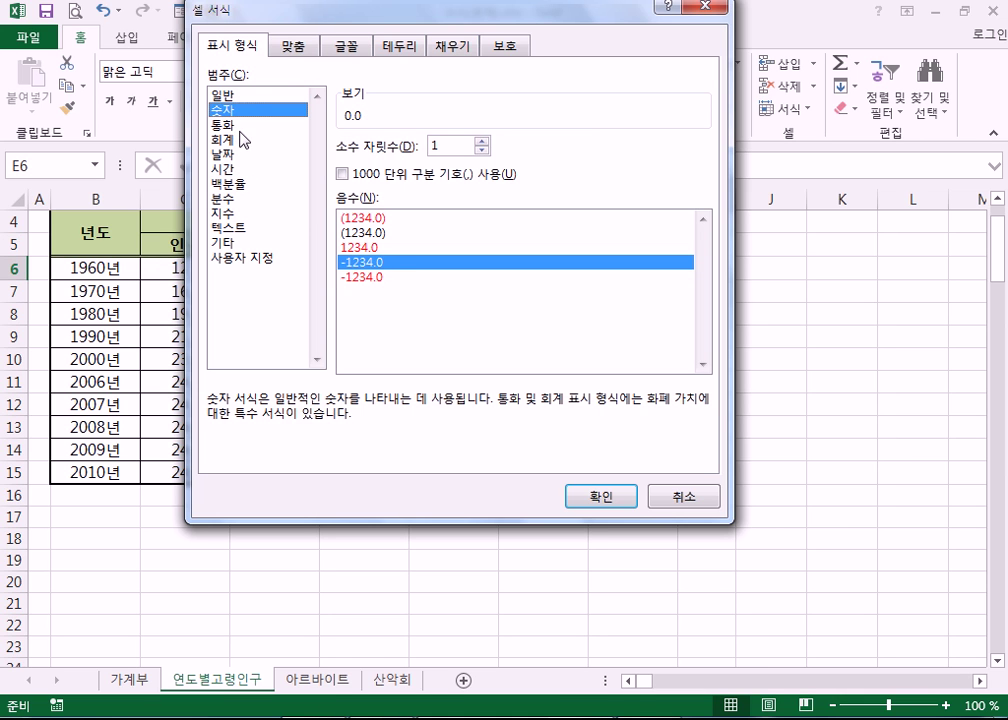
key("Escape")
- Change the number format of E6 to General
key("ctrl+1")
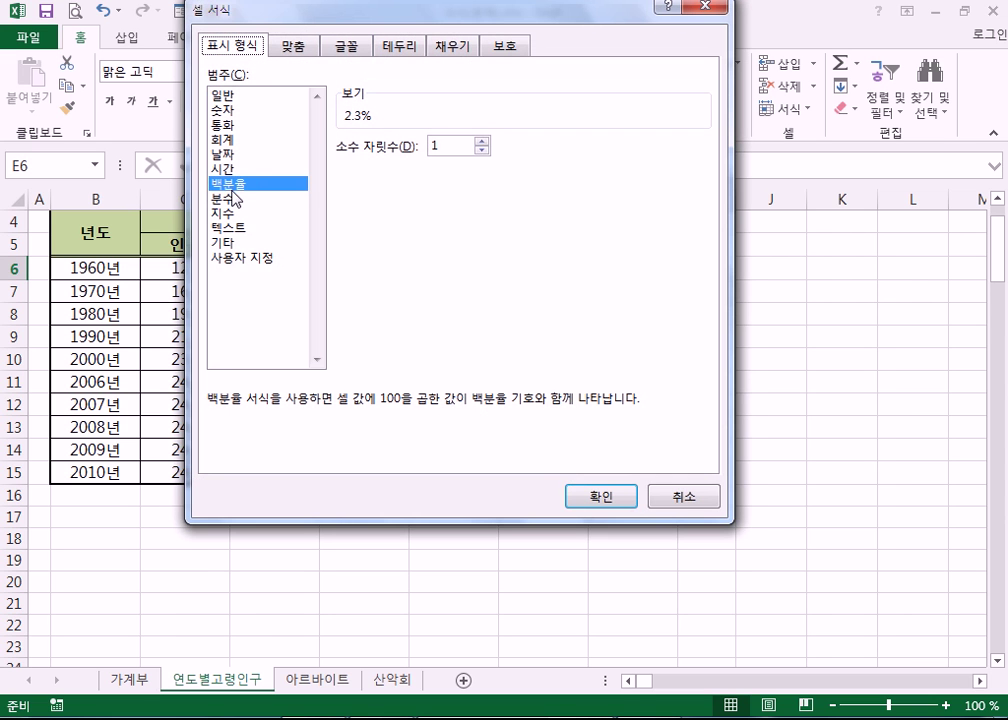
left_click(226, 97)
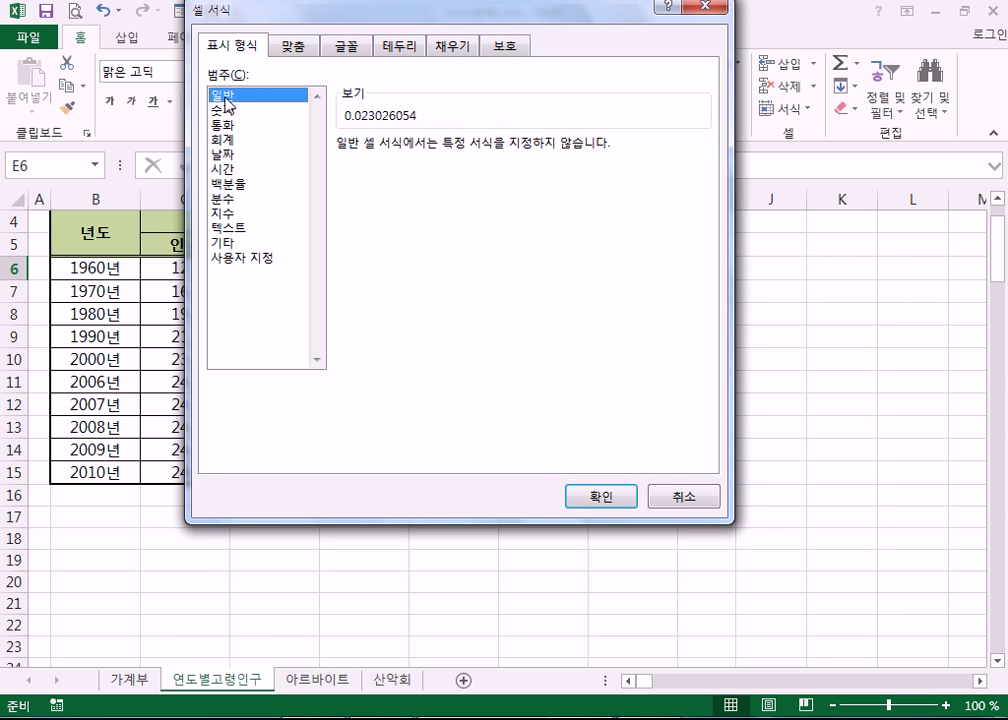
left_click(598, 493)
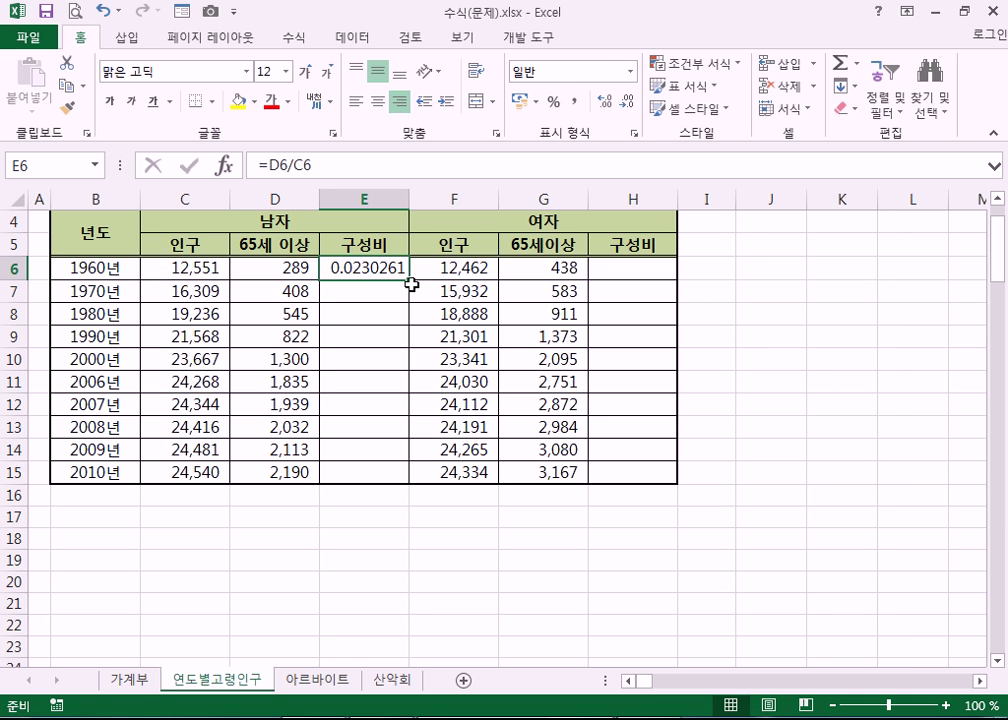
- Format the ratio in E6 as a percentage with two decimal places
left_click(555, 103)
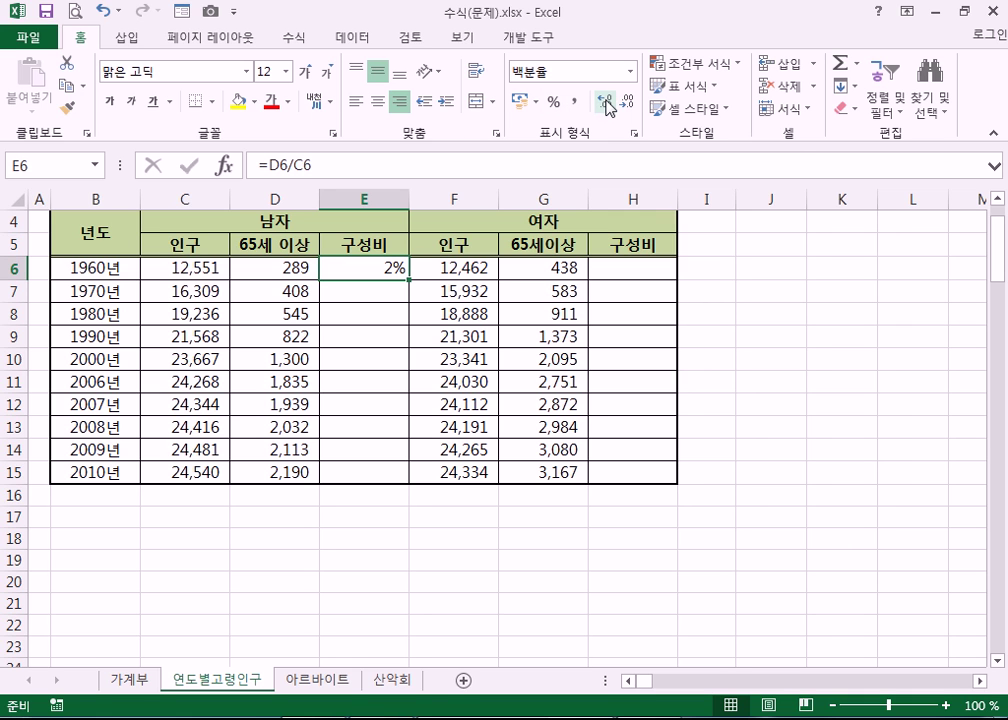
left_click(606, 101)
left_click(606, 101)
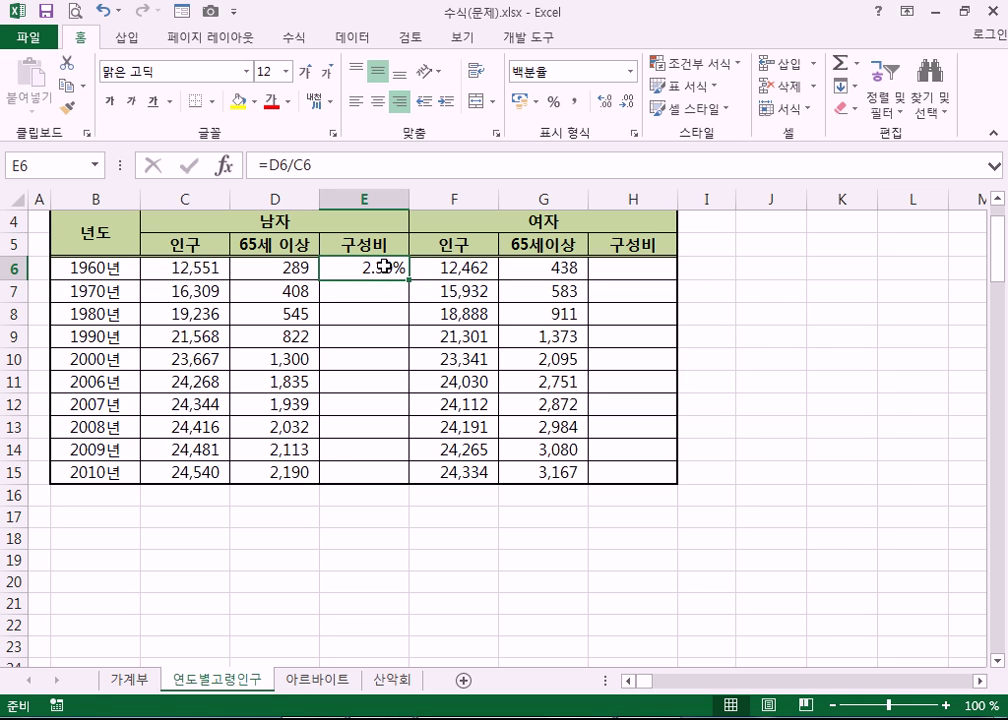
- Try the comma number style on E6 and undo it
left_click(553, 102)
left_click(575, 103)
key("ctrl+z")
left_click(607, 104)
- Fill the ratio formula in E6 down through E15, check the copied result, and undo the fill
left_click_drag(409, 282, 412, 500)
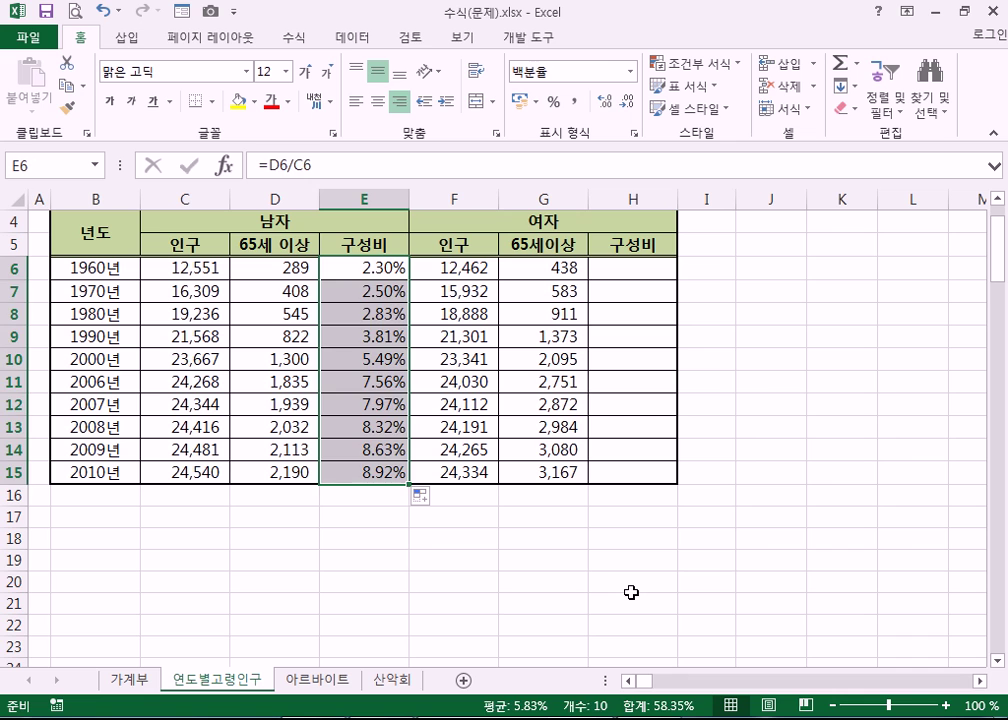
left_click(630, 588)
left_click(372, 267)
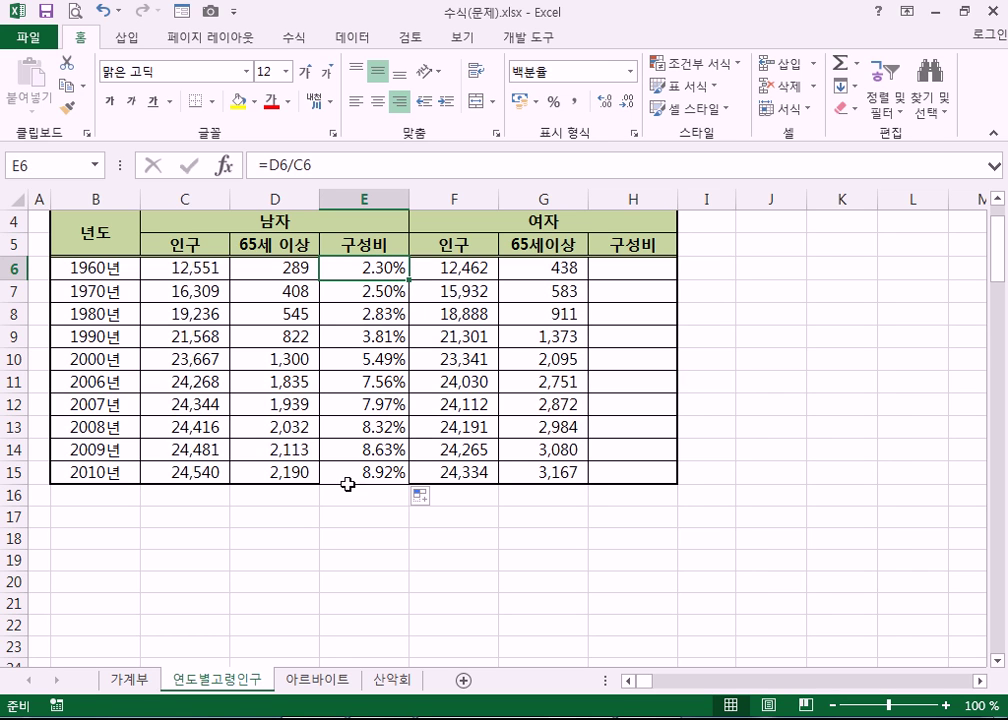
key("ctrl+z")
left_click(518, 561)
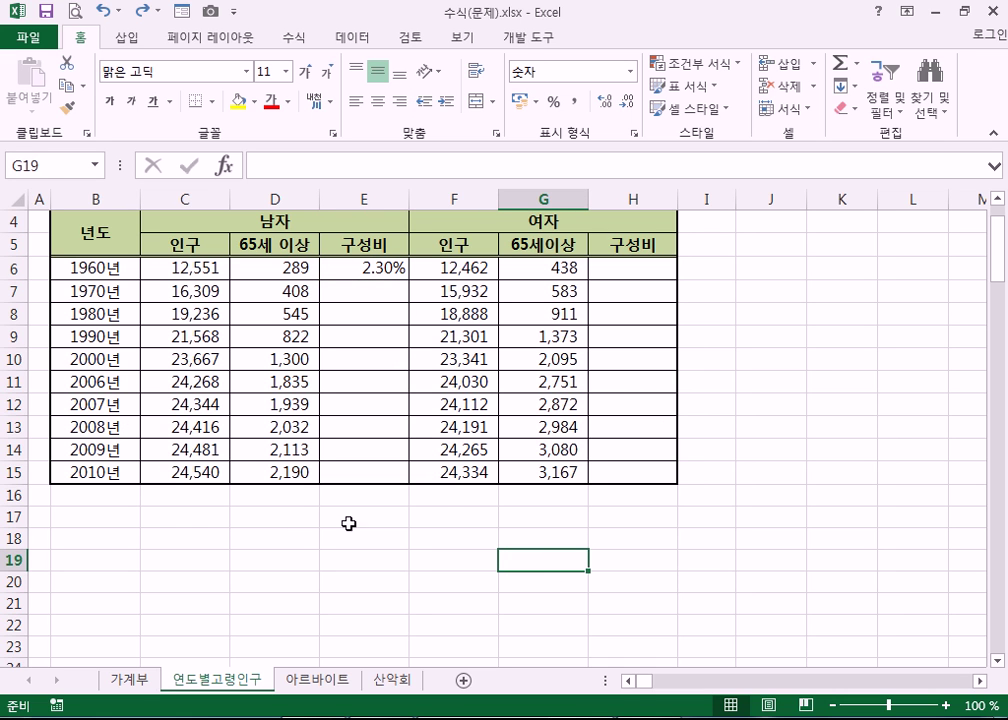
scroll(225, 490, "up", 1)
scroll(175, 400, "down", 1)
left_click(383, 326)
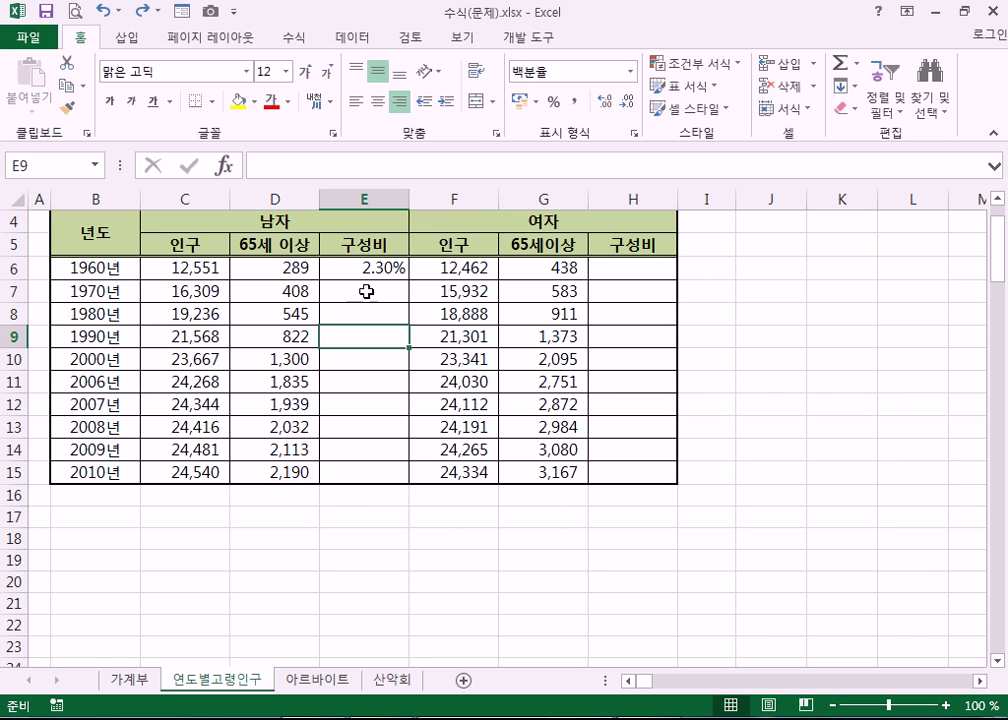
left_click(352, 266)
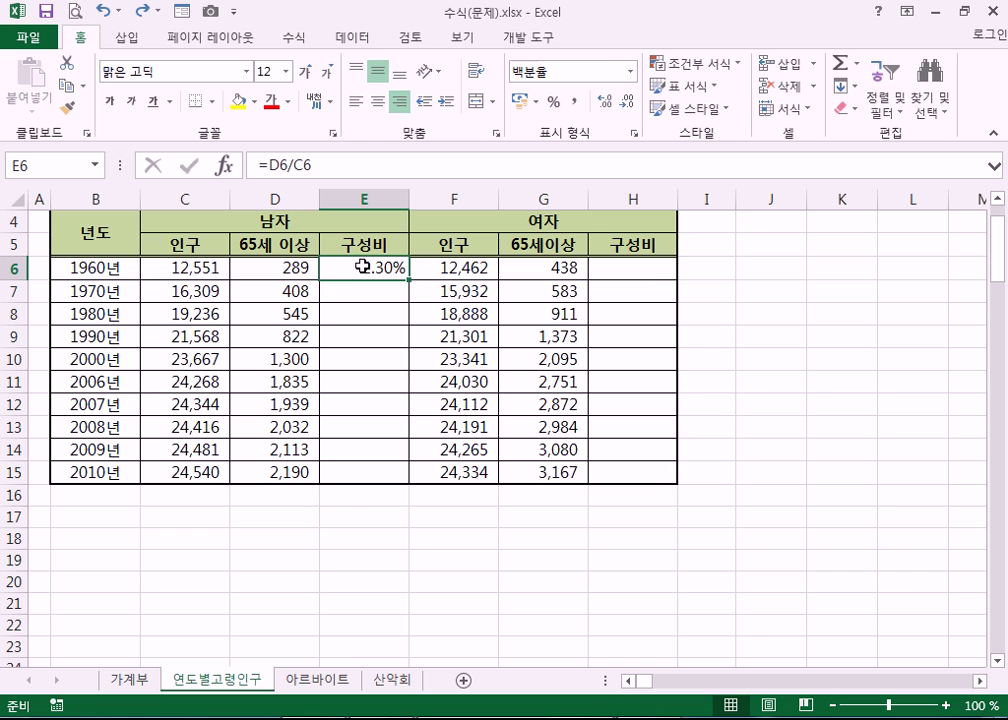
left_click(835, 375)
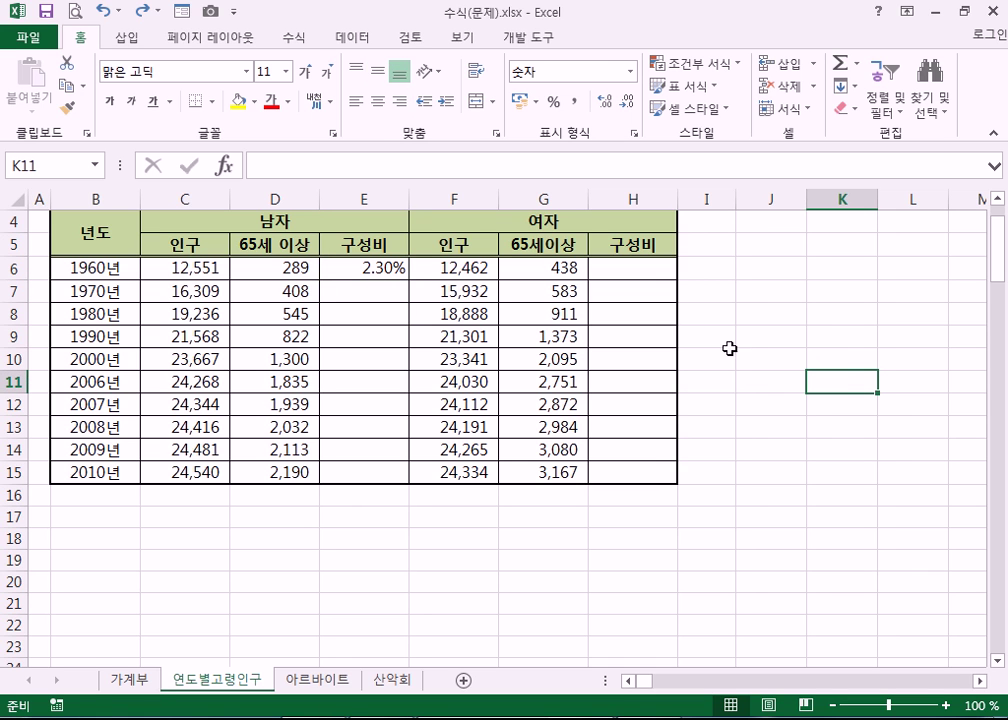
- Auto-fill the ratio formula from E6 down to the table's last row, E15
left_click(385, 268)
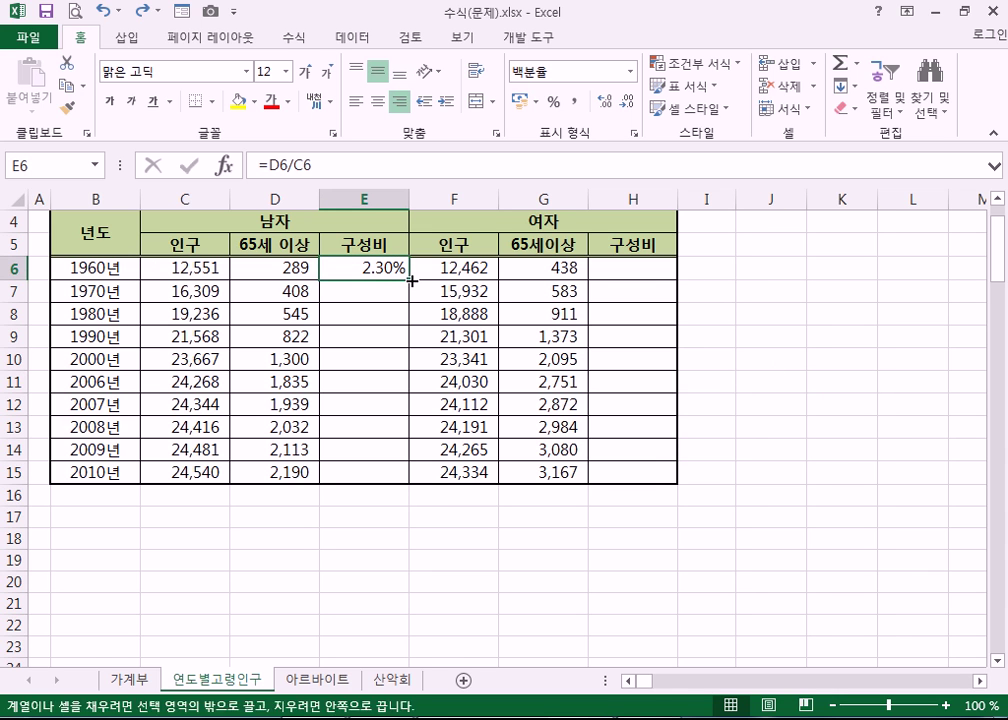
double_click(411, 281)
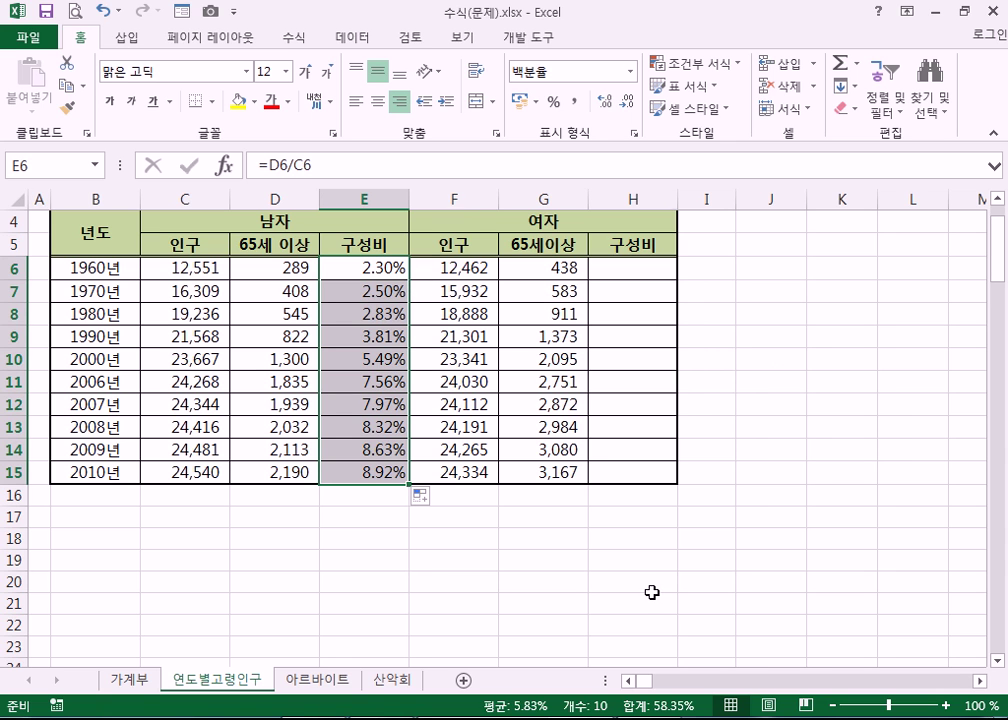
left_click(650, 587)
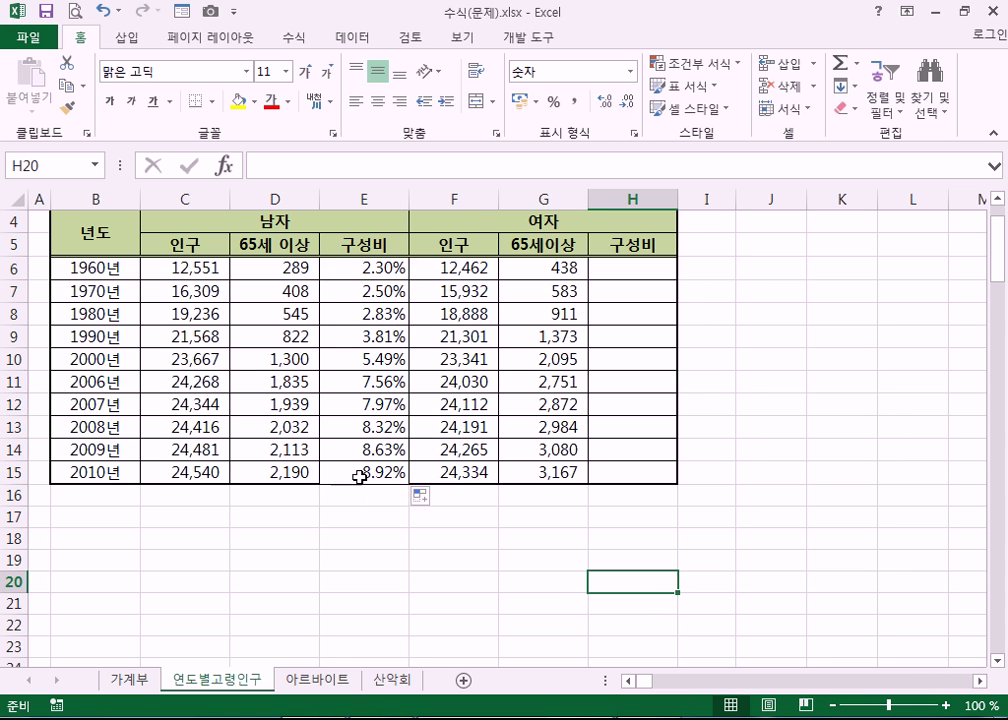
- Change the E6:E15 fill to fill without formatting and display the ratios with two decimal places
left_click(419, 496)
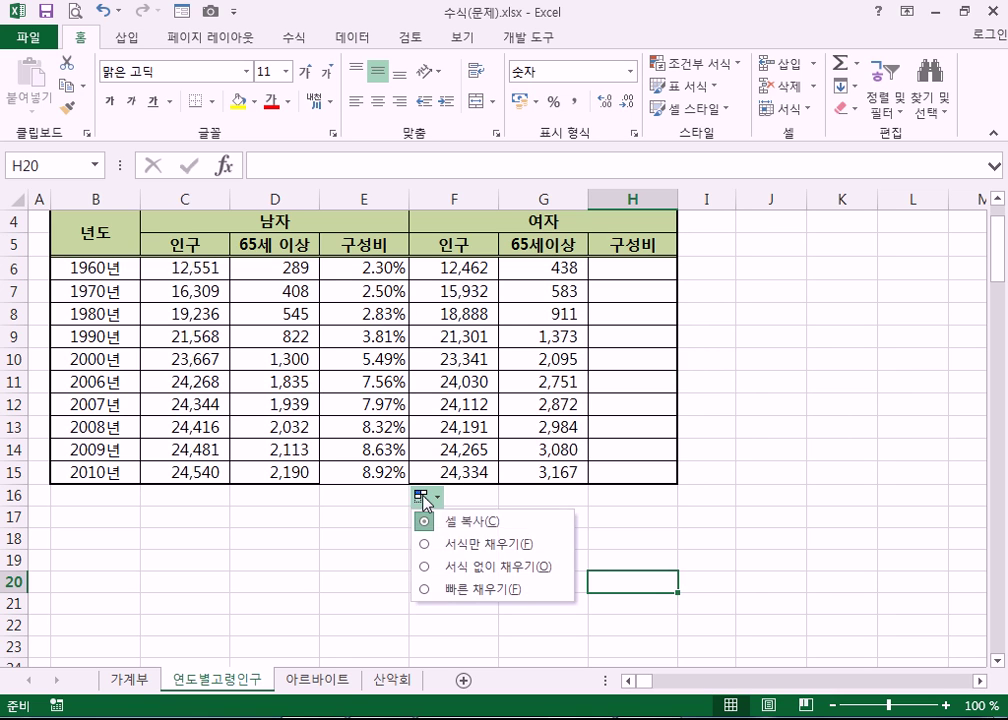
left_click(466, 568)
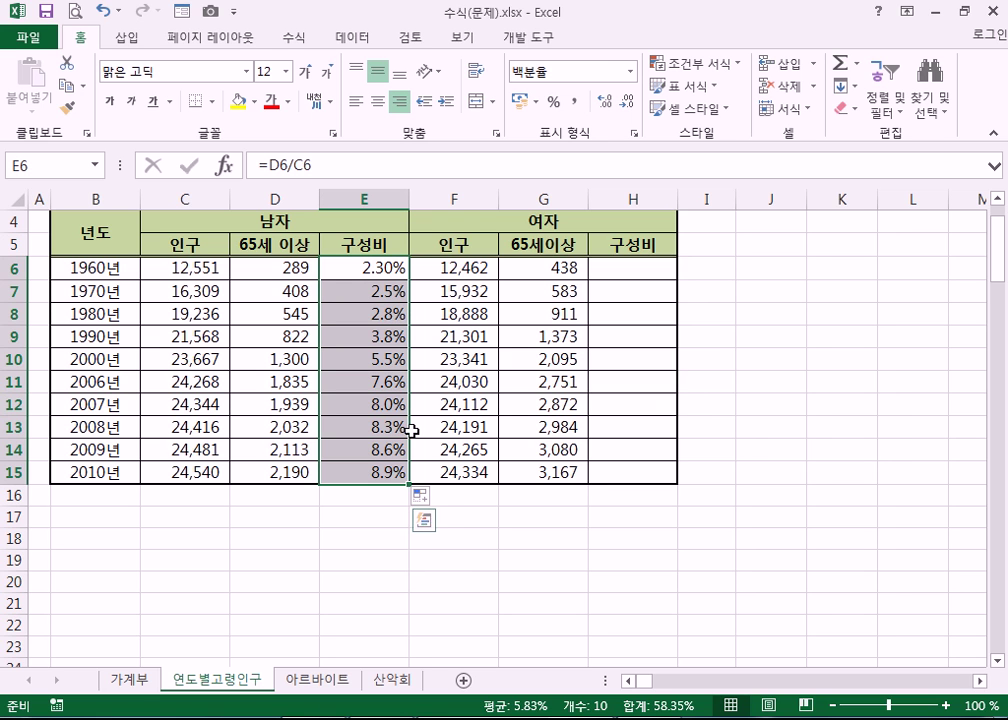
left_click(606, 101)
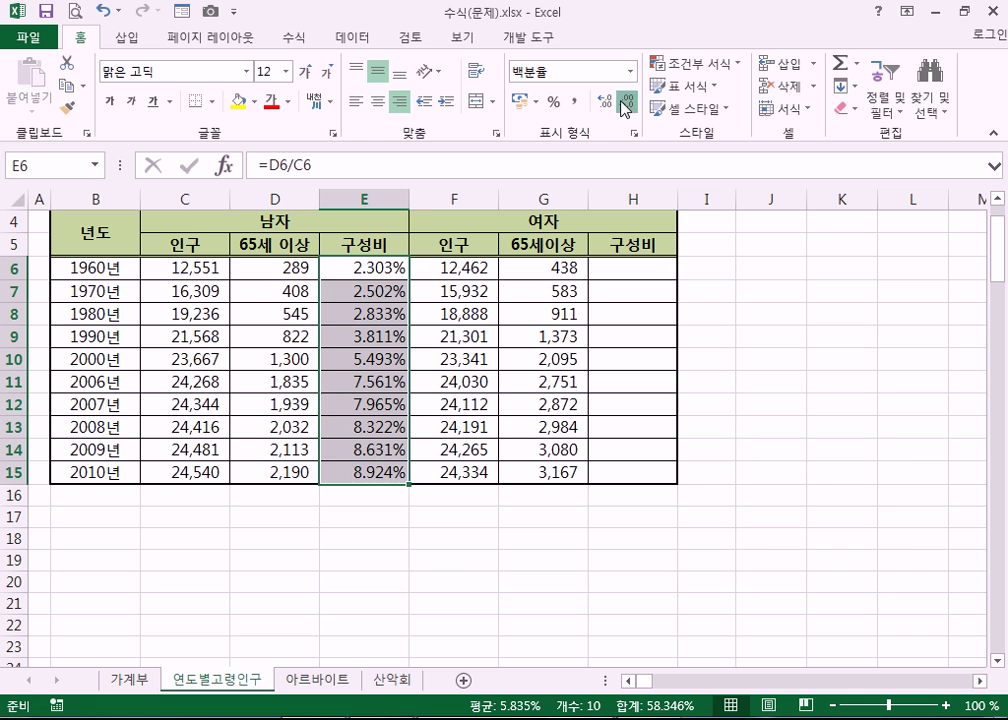
left_click(623, 103)
left_click(623, 103)
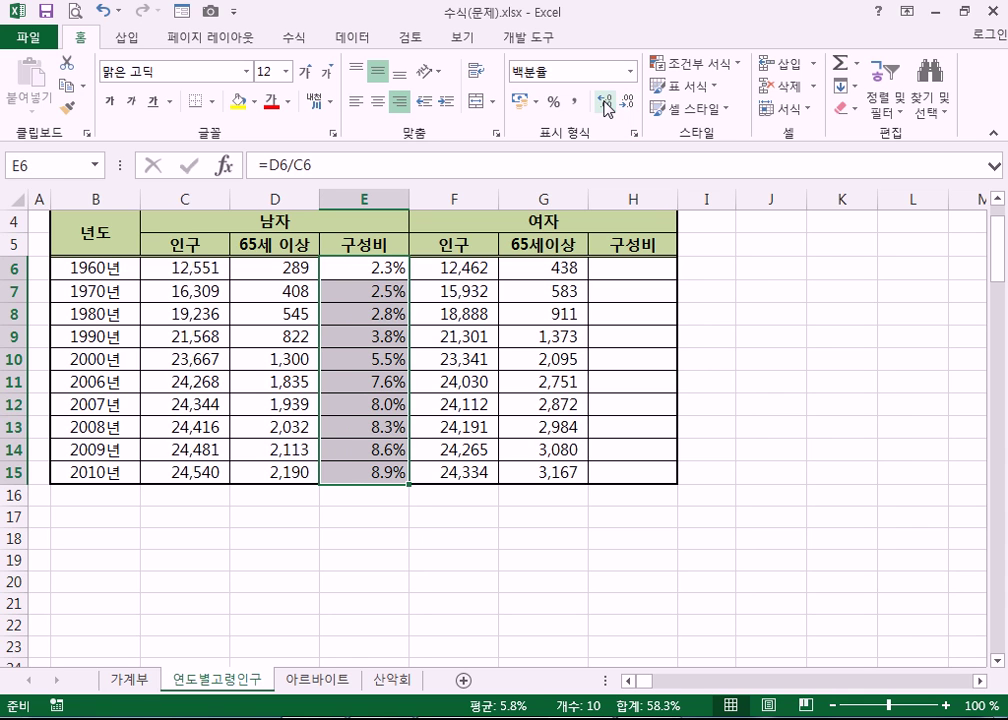
left_click(606, 101)
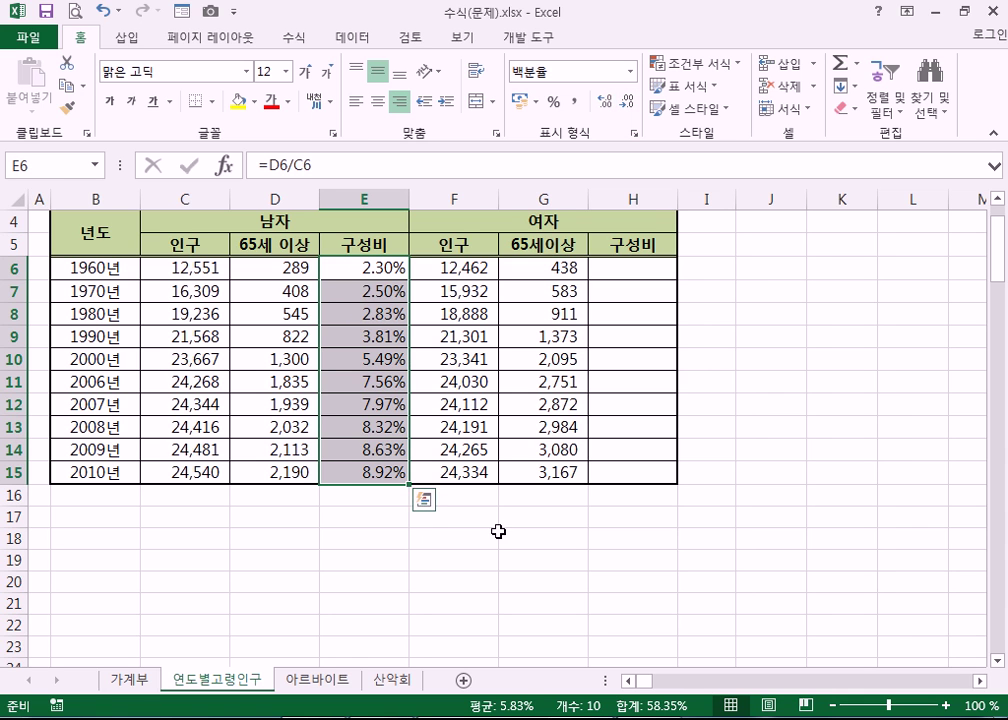
left_click(540, 555)
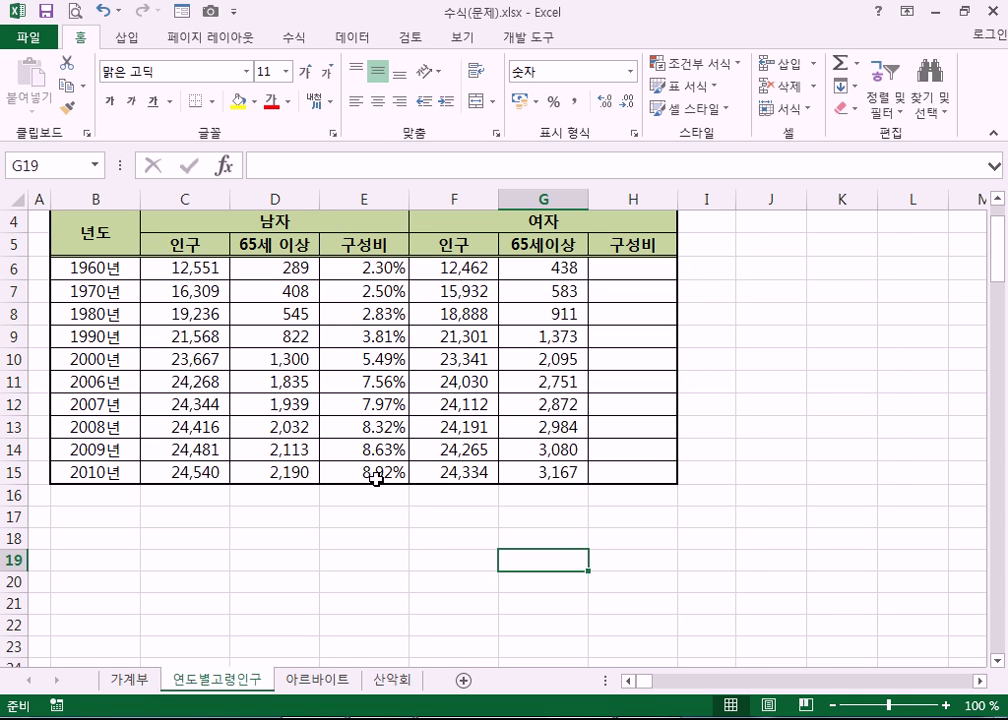
- Compare the cells behind the male ratio in E6 with the female population and 65-and-over cells needed for H6
left_click(636, 267)
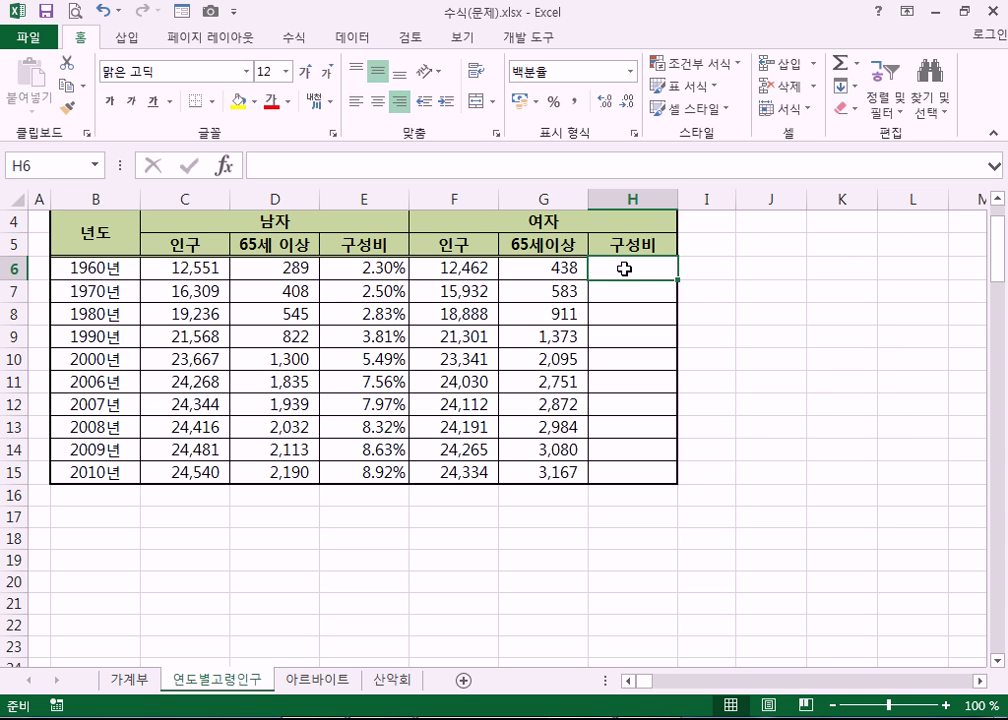
left_click(553, 266)
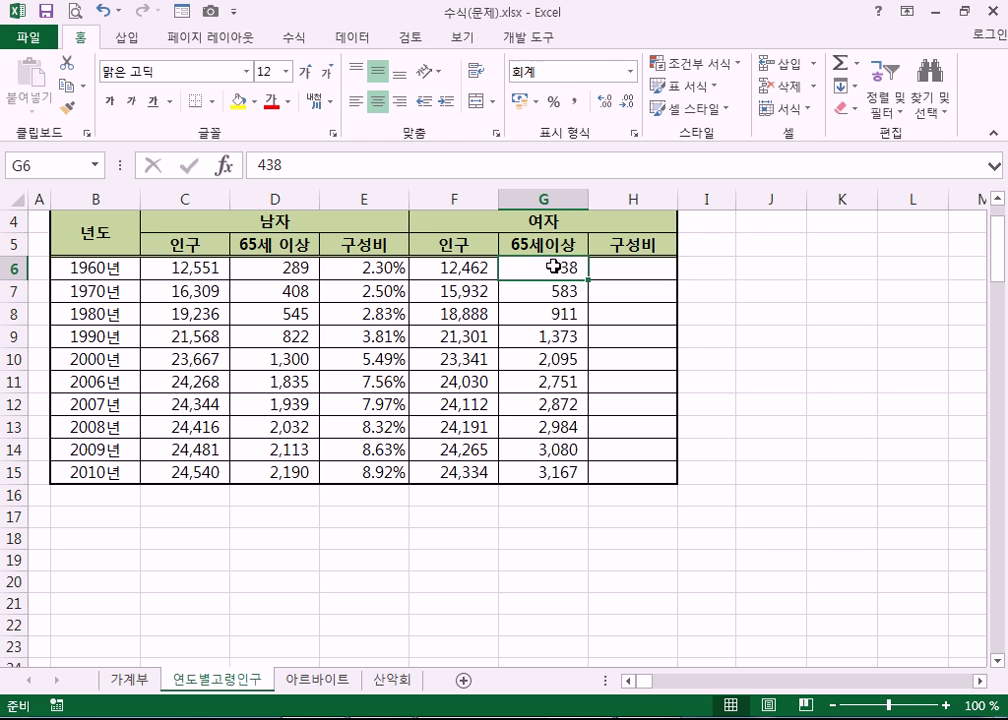
left_click(468, 263)
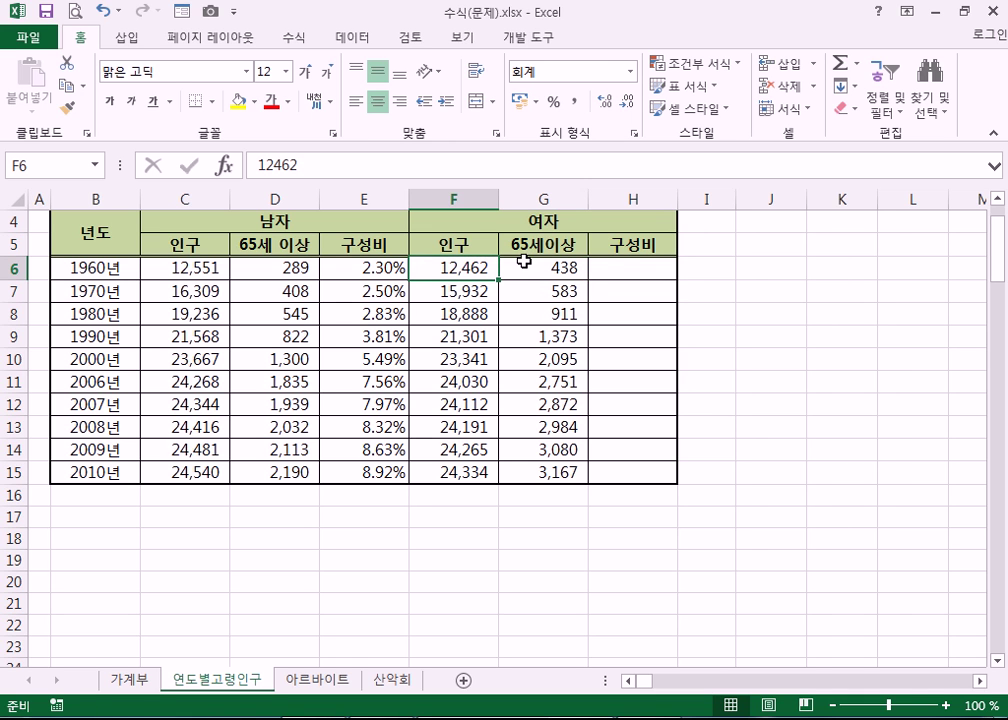
left_click(628, 264)
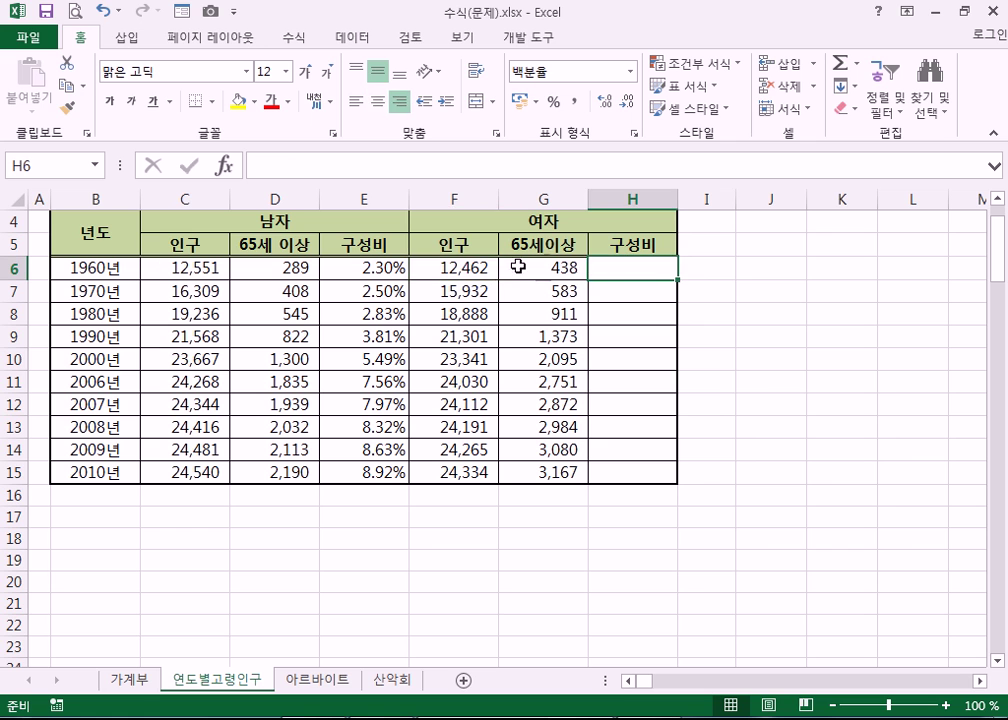
left_click(470, 265)
left_click(326, 266)
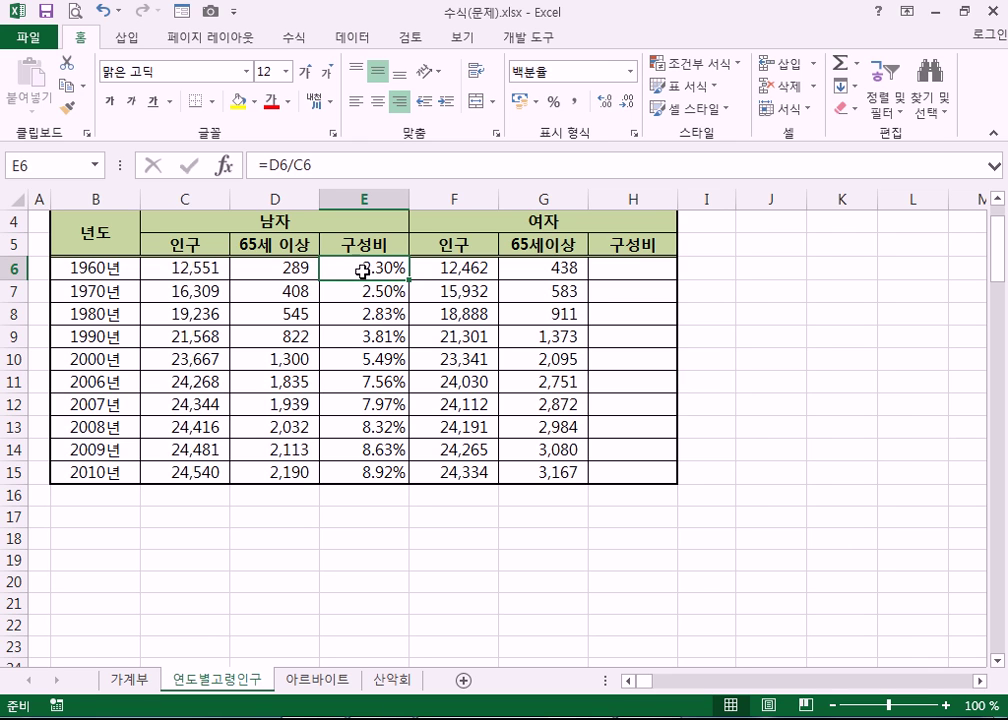
left_click(267, 268)
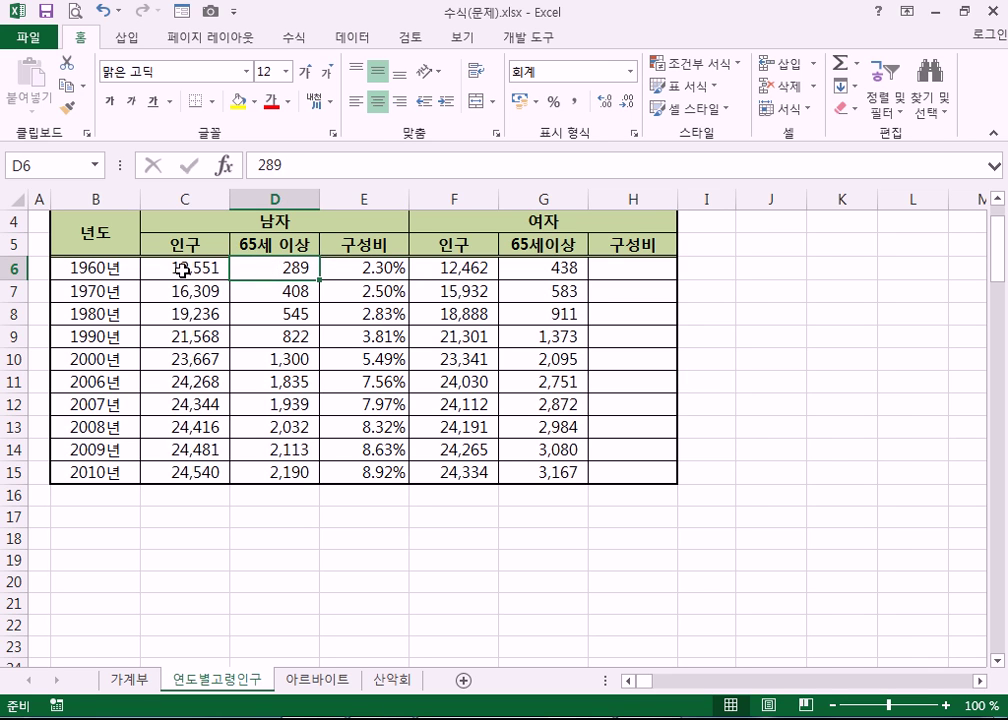
left_click(205, 271)
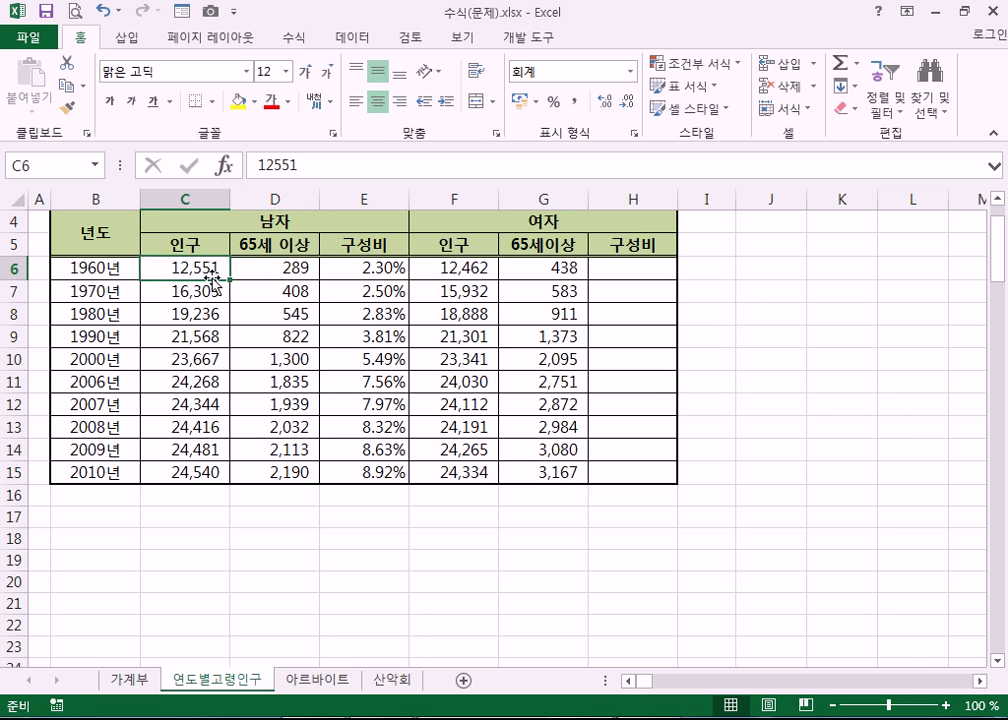
left_click(642, 268)
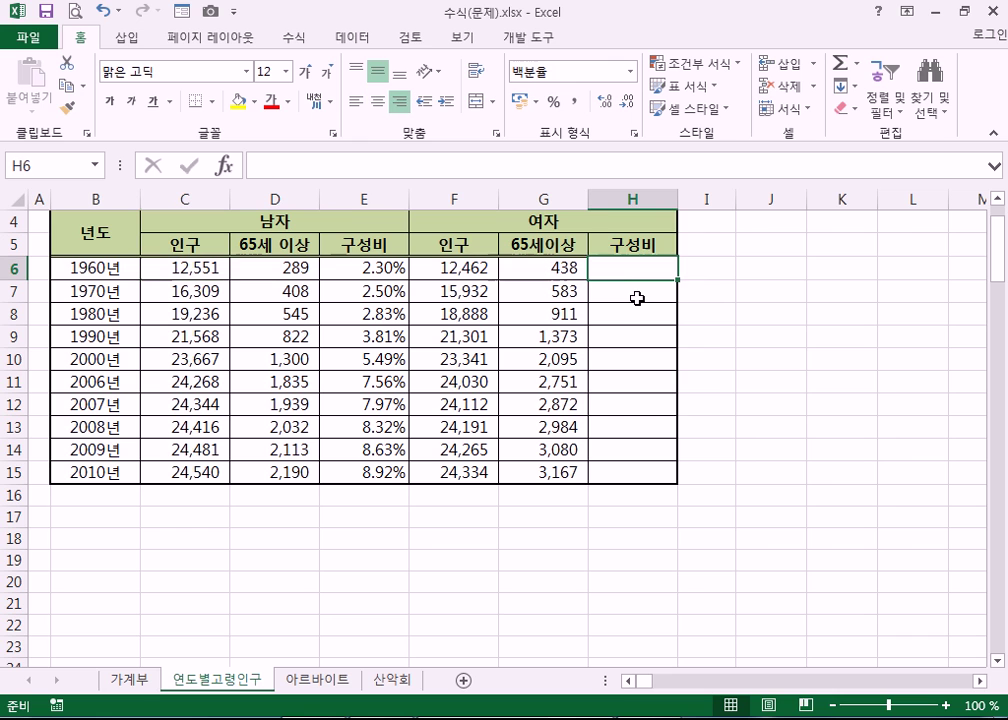
left_click(563, 268)
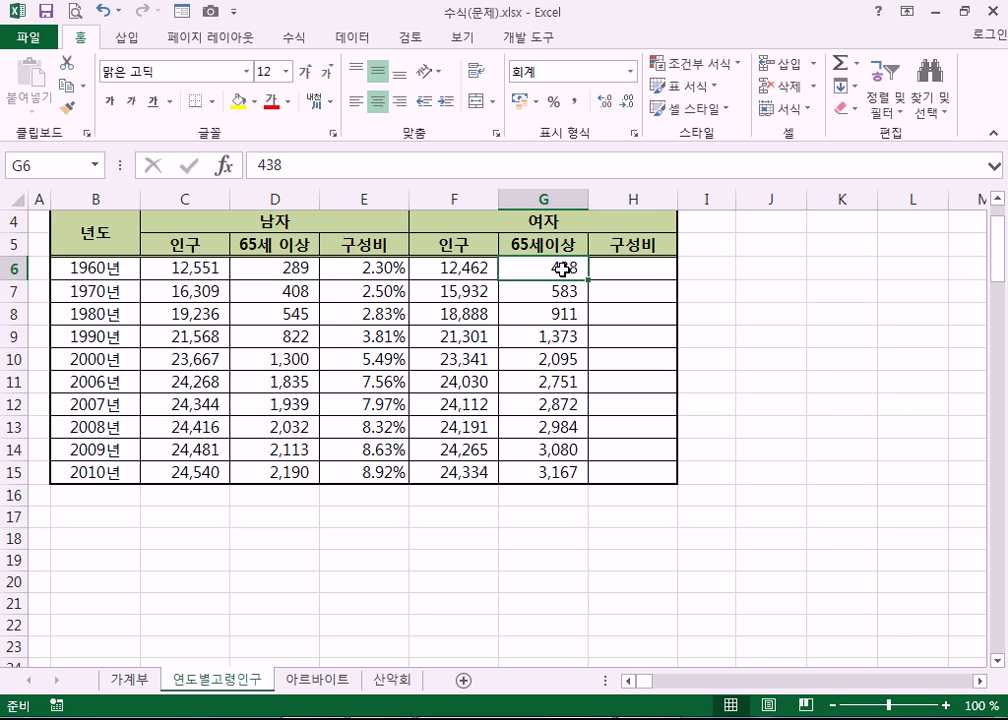
left_click(472, 267)
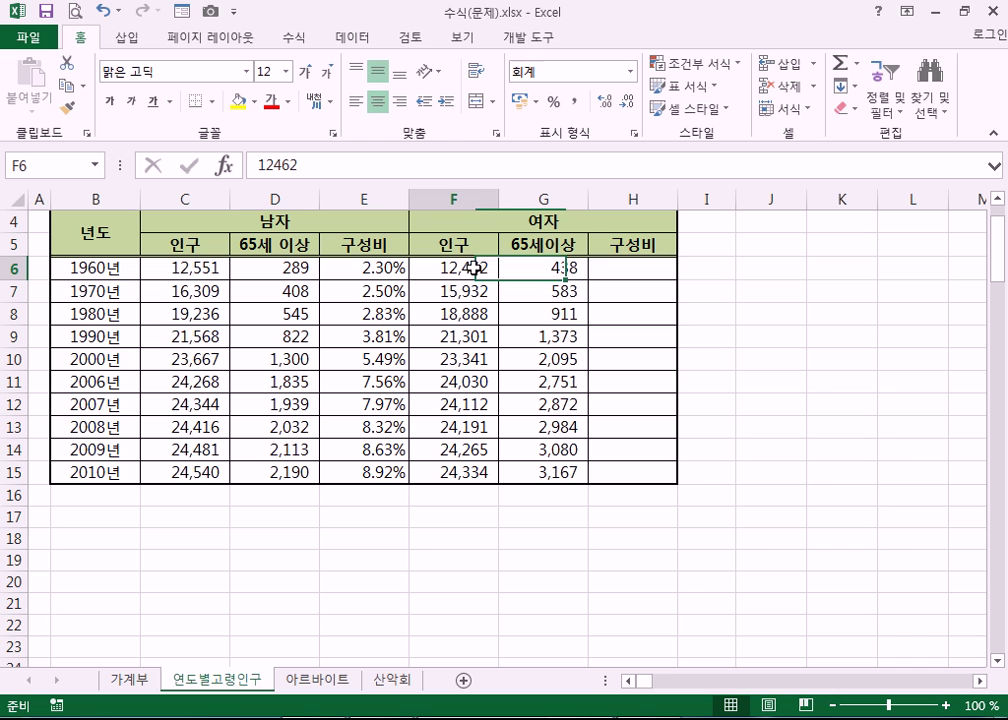
left_click(344, 268)
left_click(643, 268)
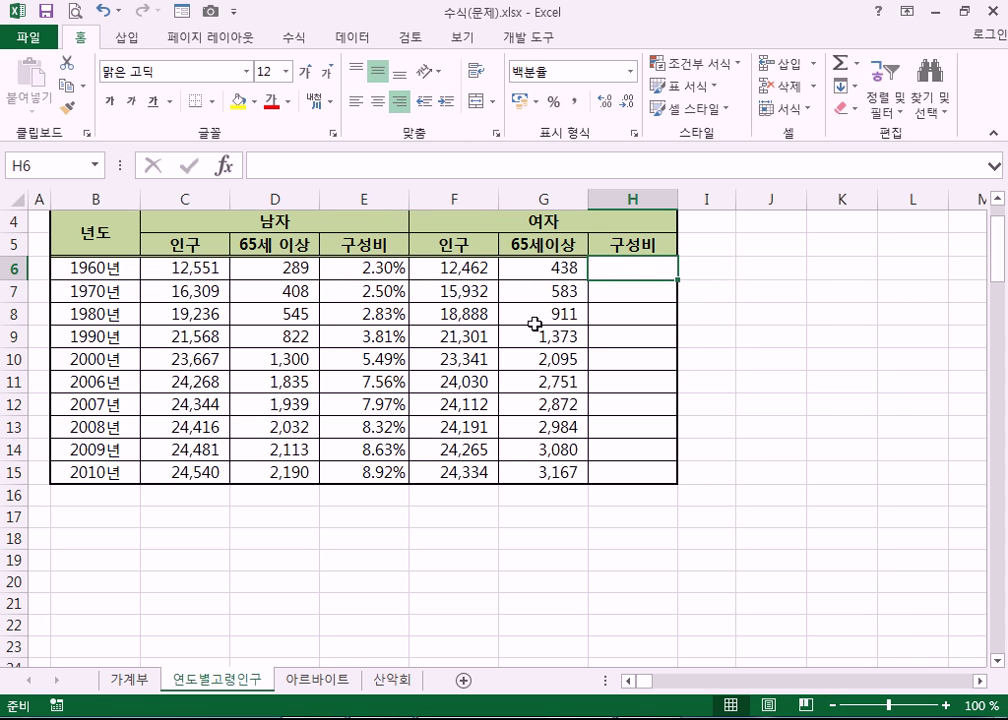
left_click(268, 270)
left_click(191, 268)
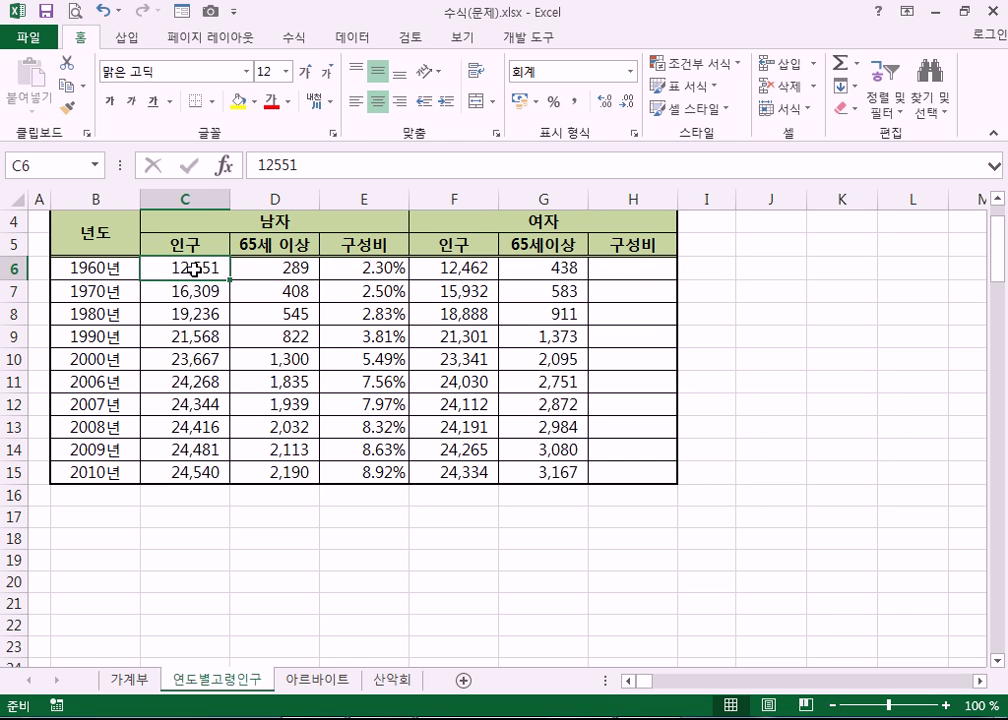
left_click(643, 266)
left_click(550, 272)
left_click(601, 270)
left_click(463, 271)
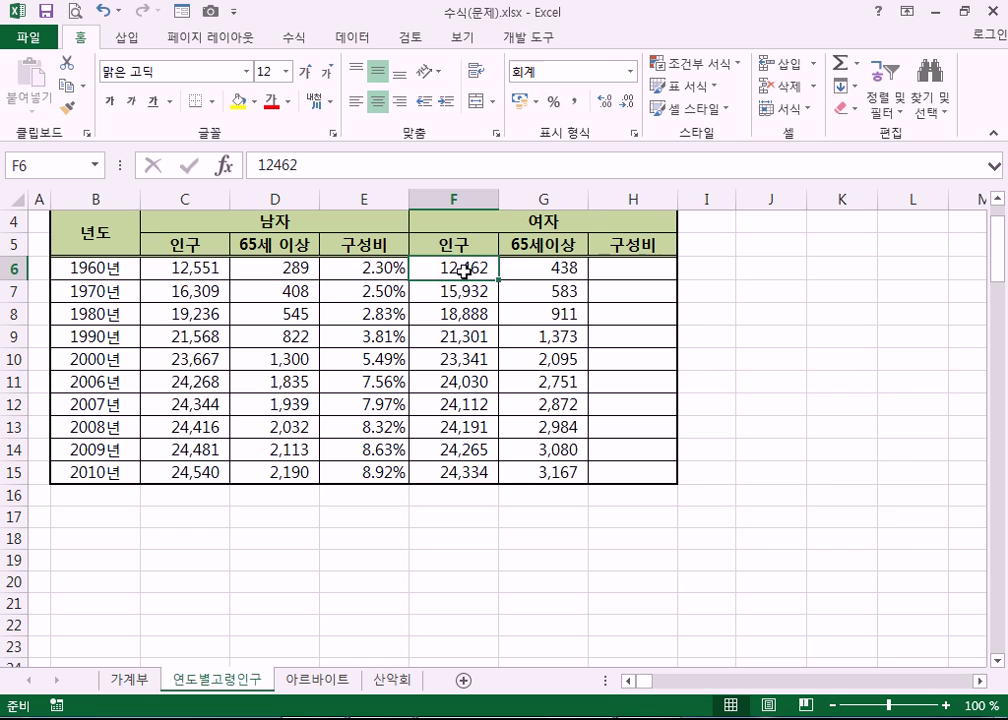
- Copy the male ratio formulas in E6:E15 to H6:H15, view the paste options, and undo the paste
left_click_drag(371, 264, 373, 472)
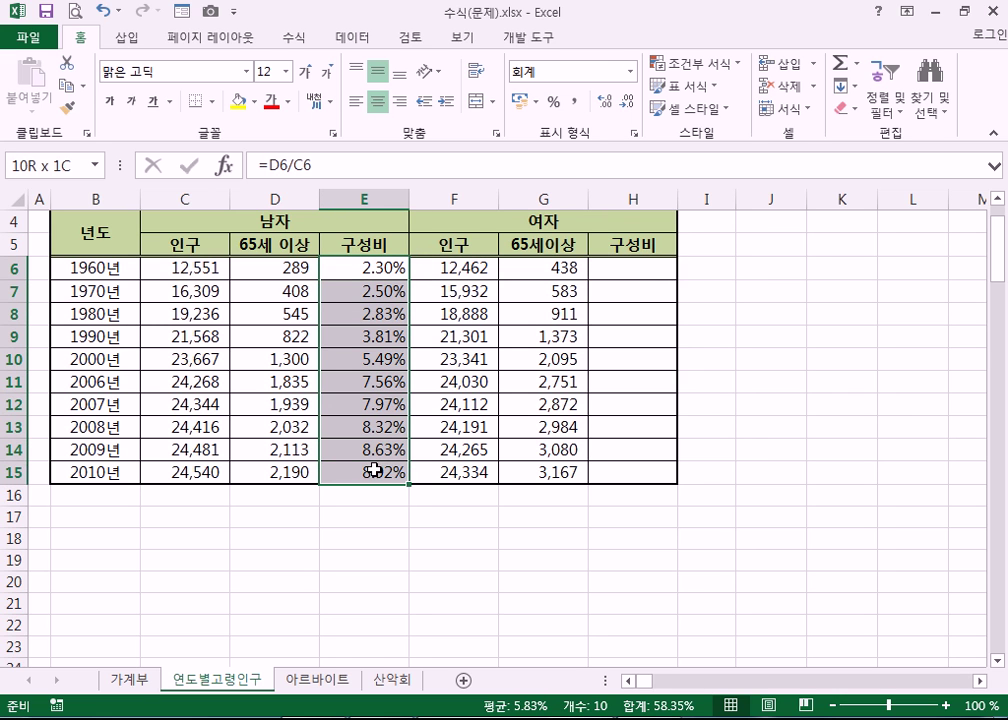
left_click(64, 86)
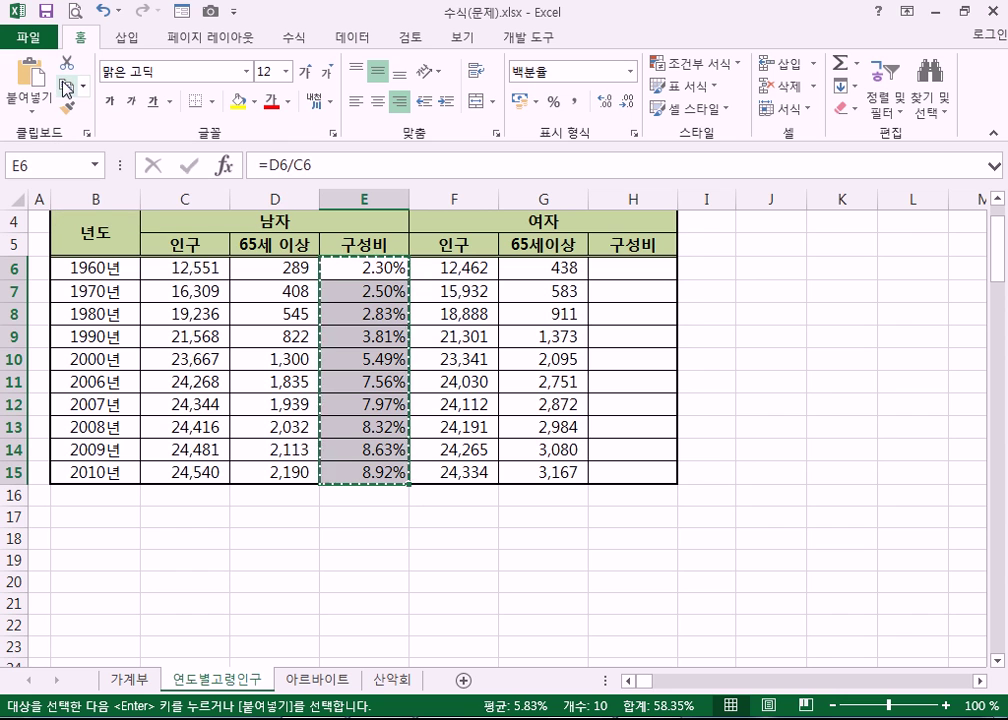
left_click(646, 268)
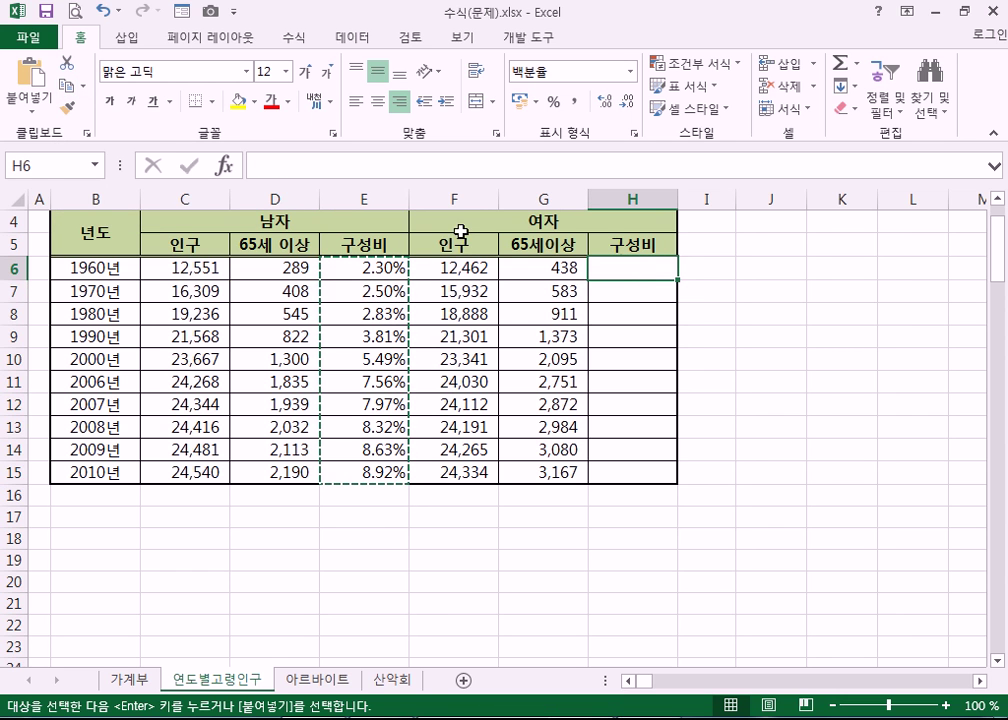
left_click(29, 82)
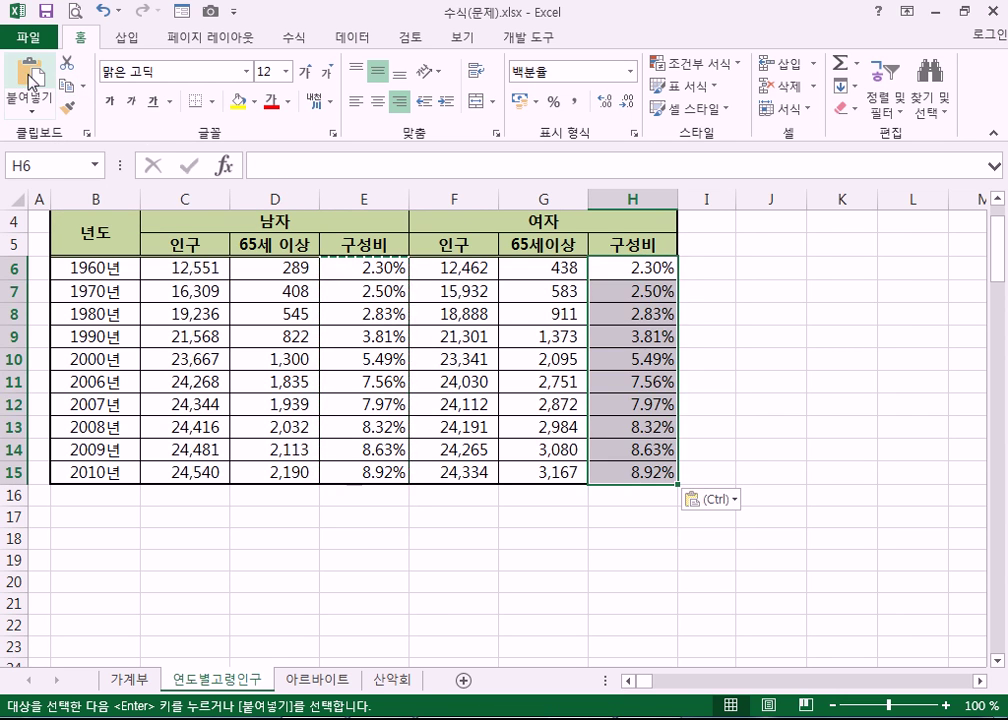
left_click(858, 336)
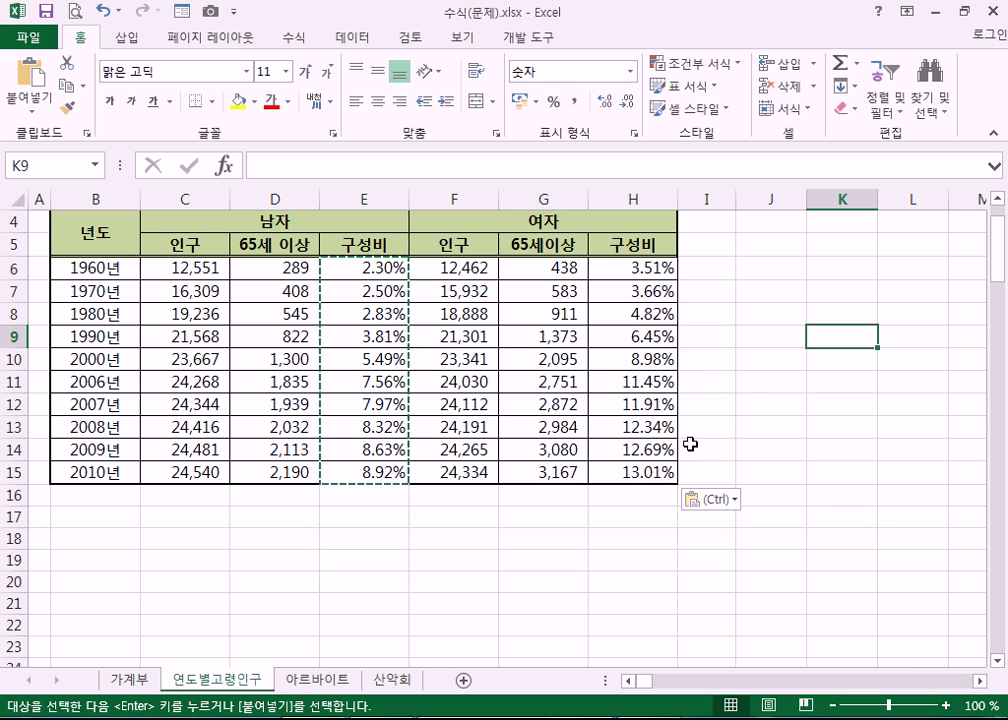
left_click(717, 503)
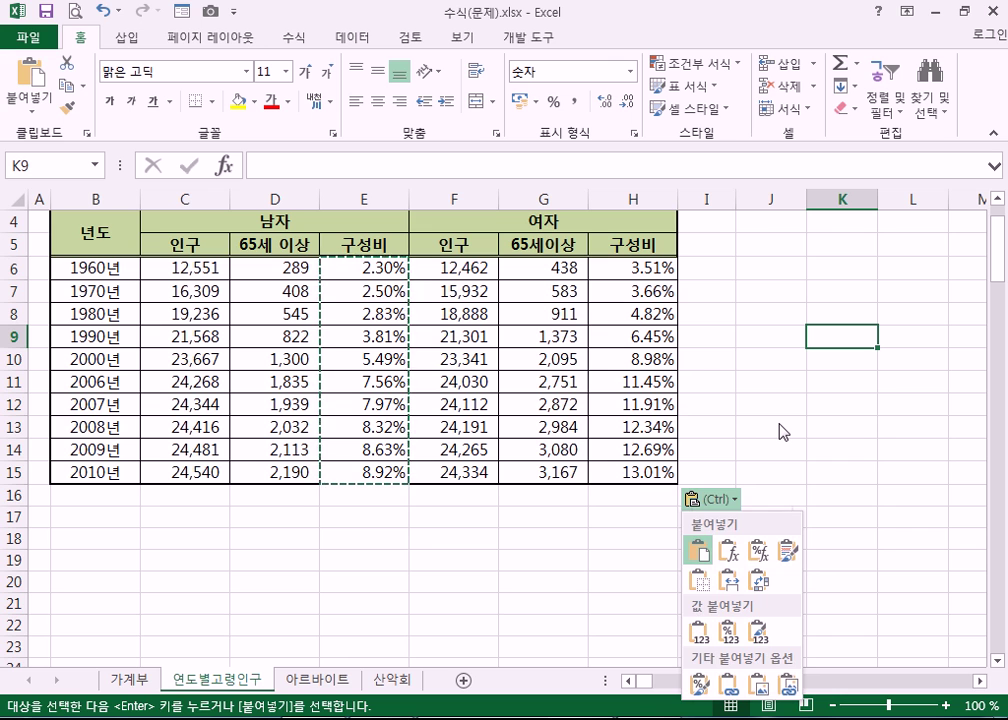
key("Escape")
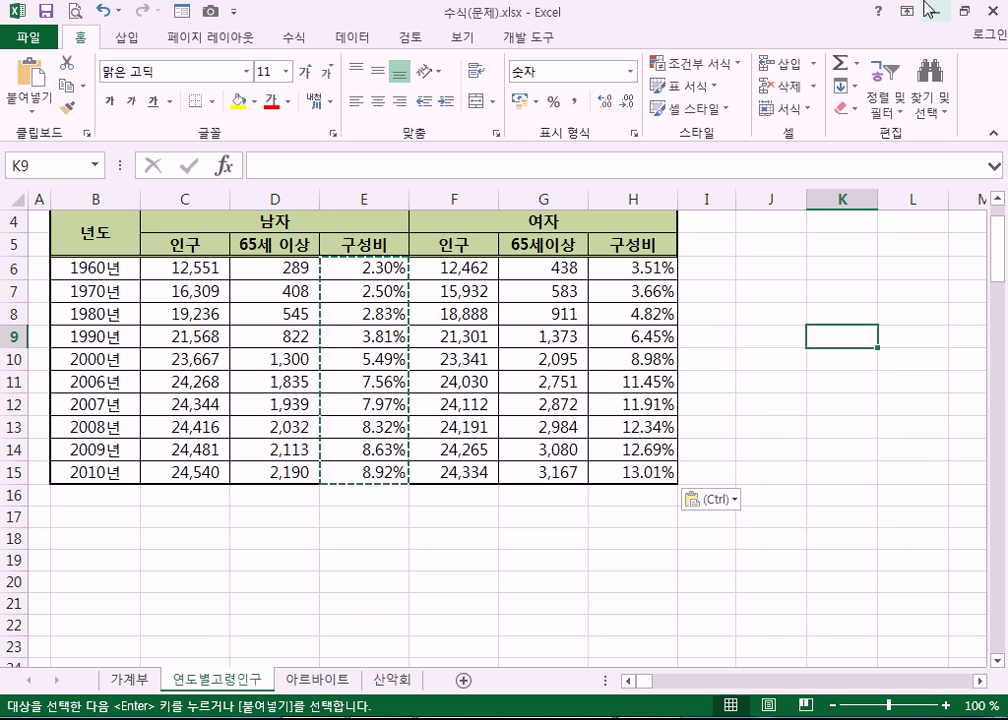
key("ctrl+z")
- Enter the female composition ratio formula =G6/F6 in H6
left_click(615, 268)
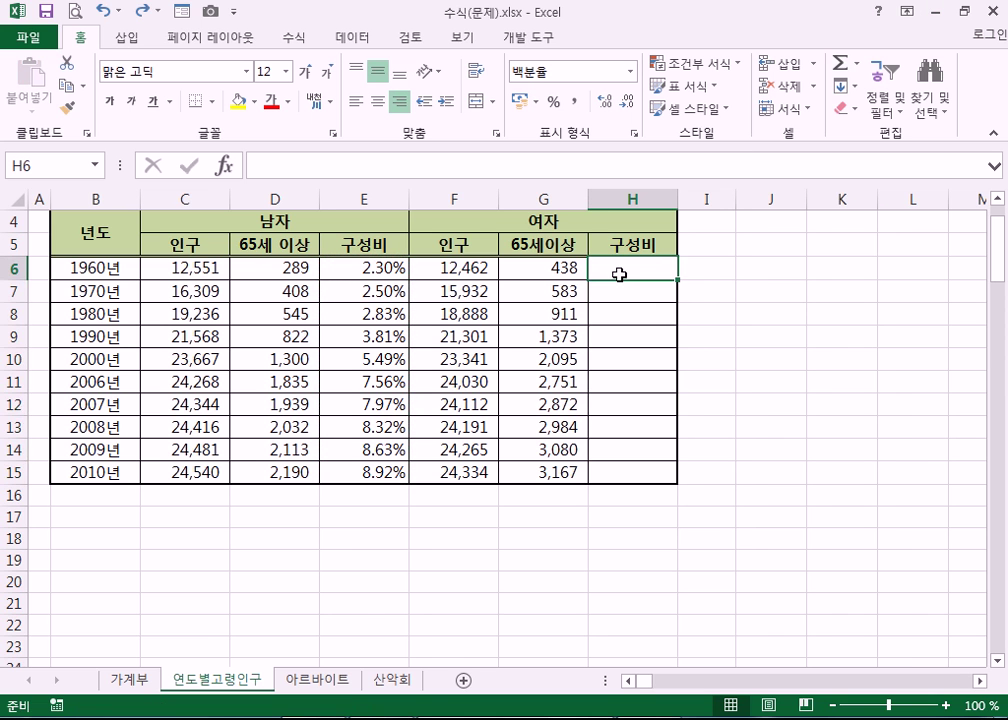
type("=")
left_click(555, 268)
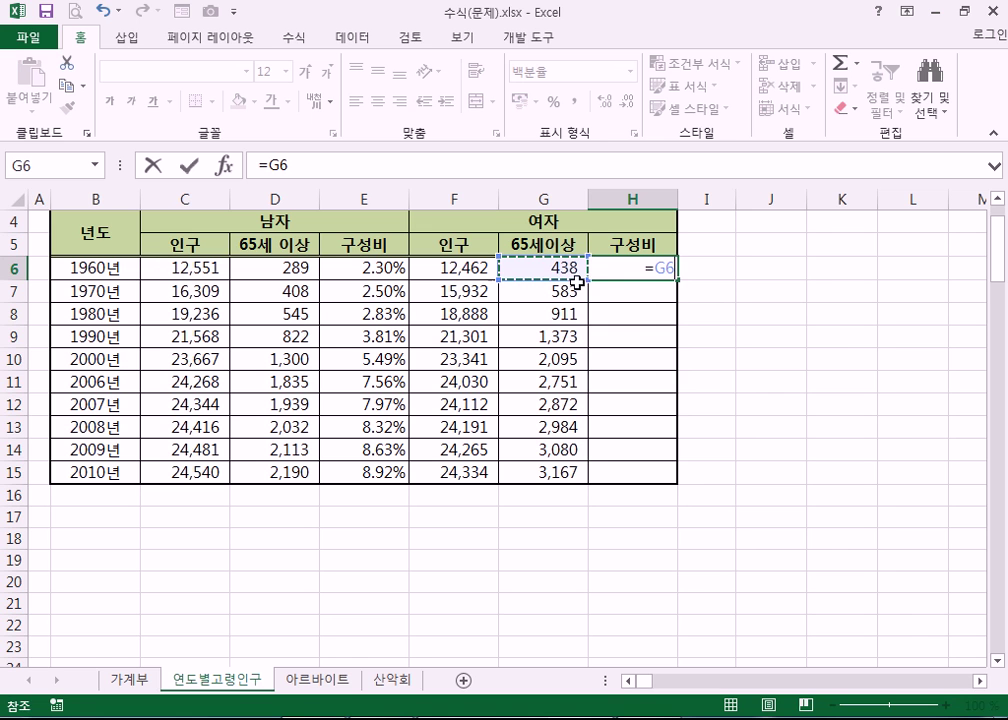
type("/")
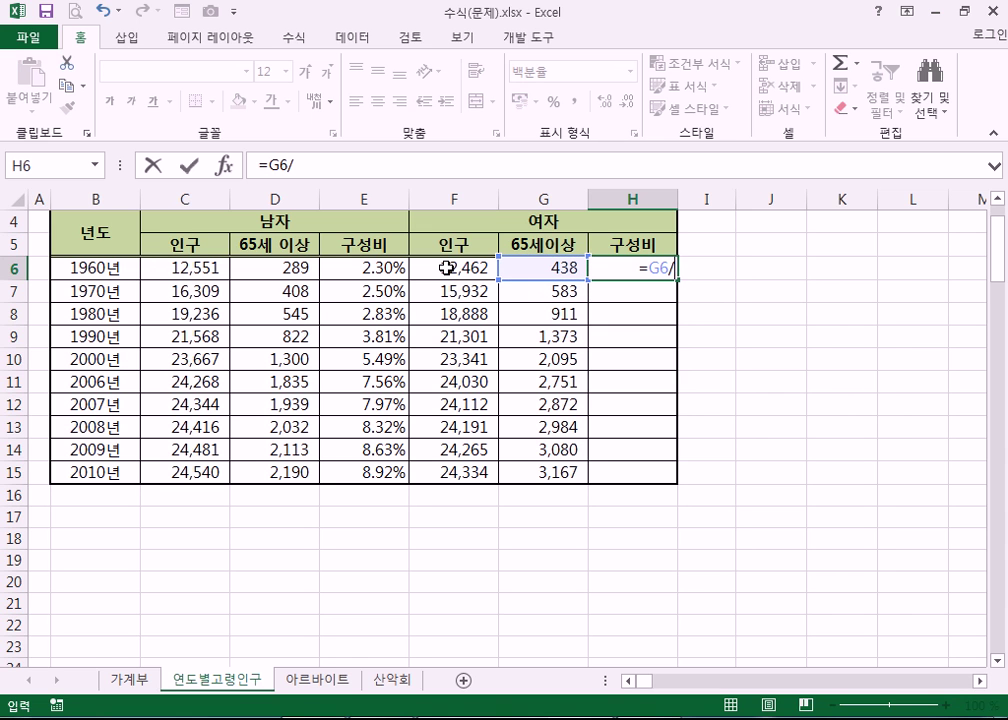
left_click(447, 268)
key("Return")
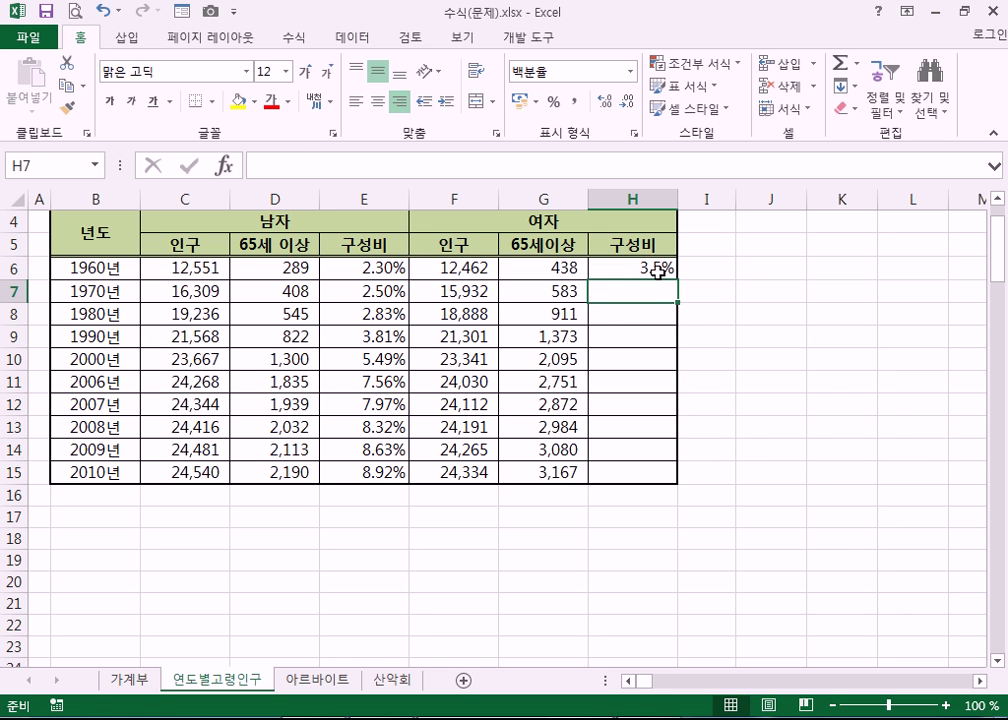
- Auto-fill the female ratio formula from H6 down to H15 without formatting
left_click(658, 272)
left_click_drag(677, 280, 680, 480)
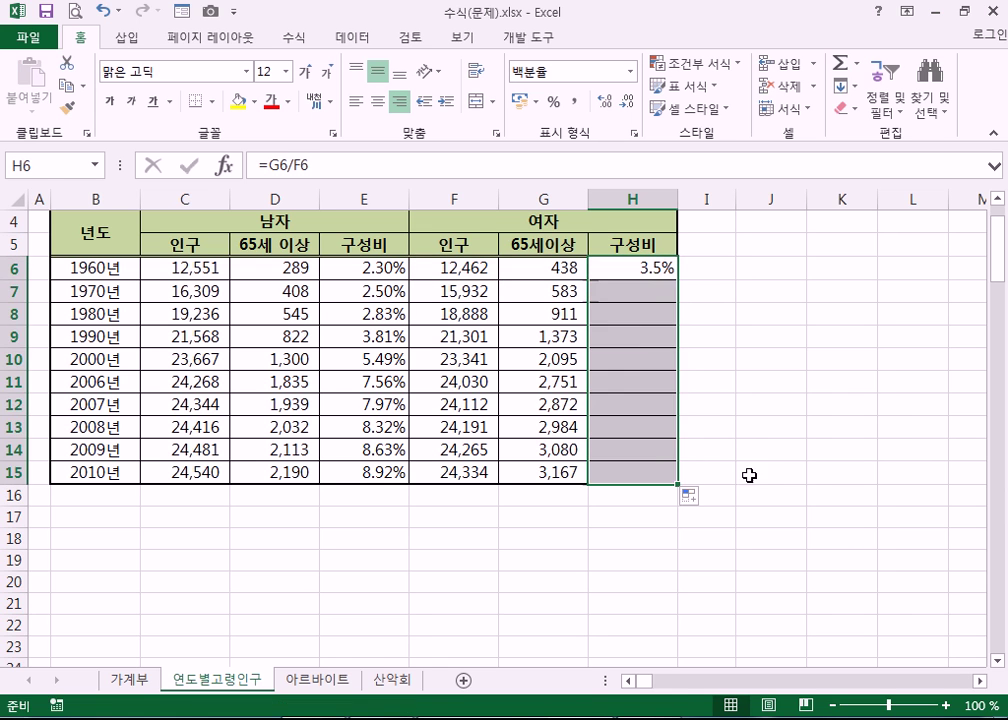
left_click(864, 503)
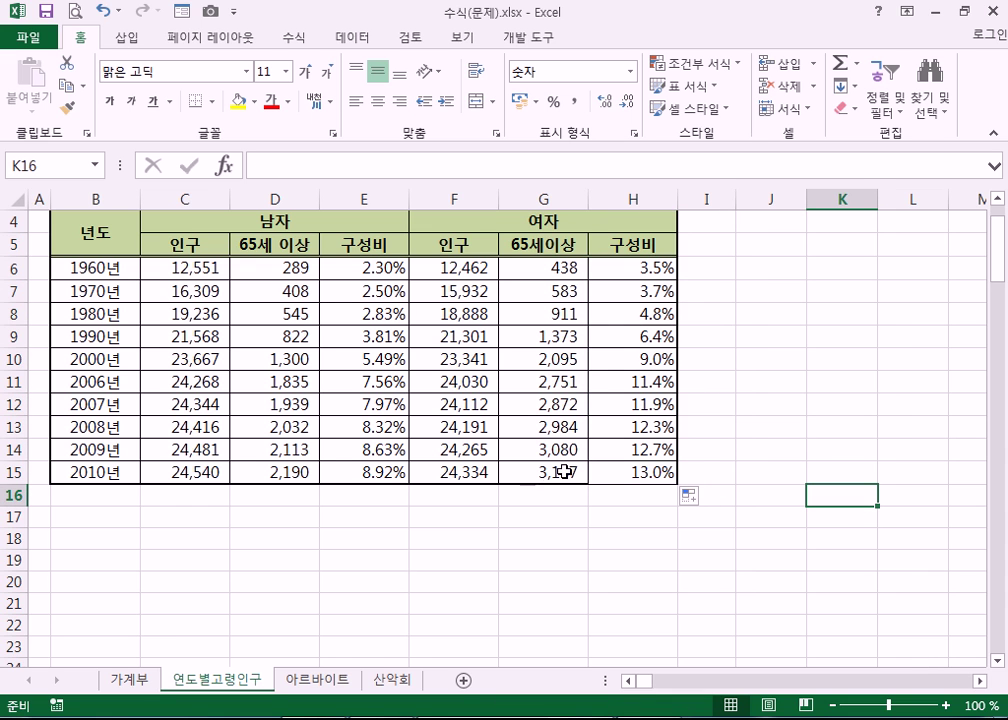
left_click(691, 496)
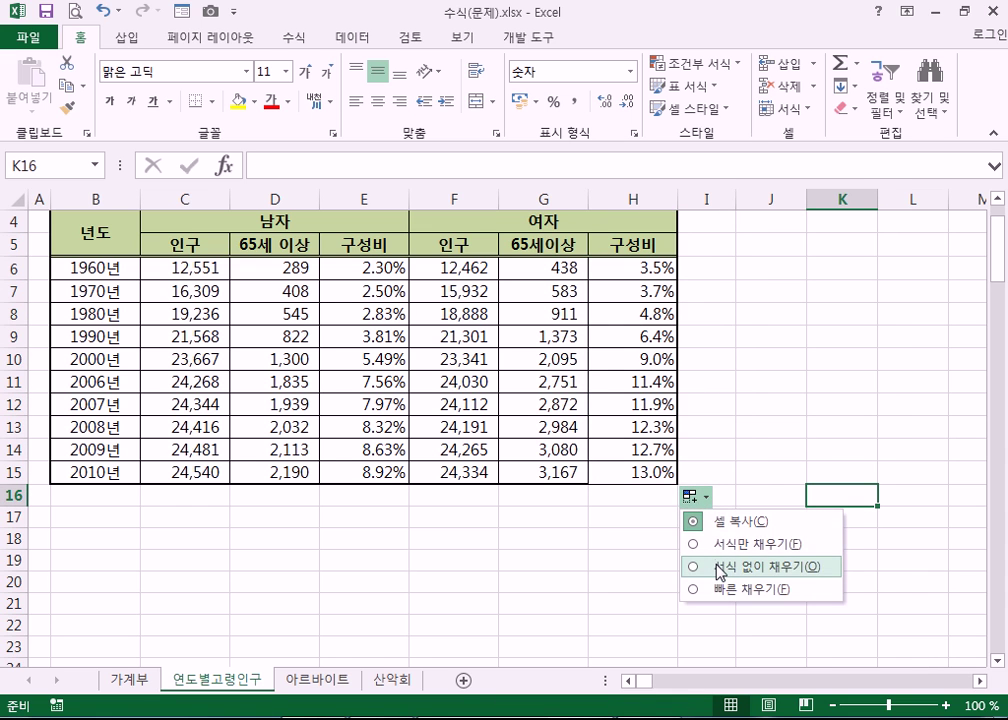
left_click(717, 568)
left_click(838, 313)
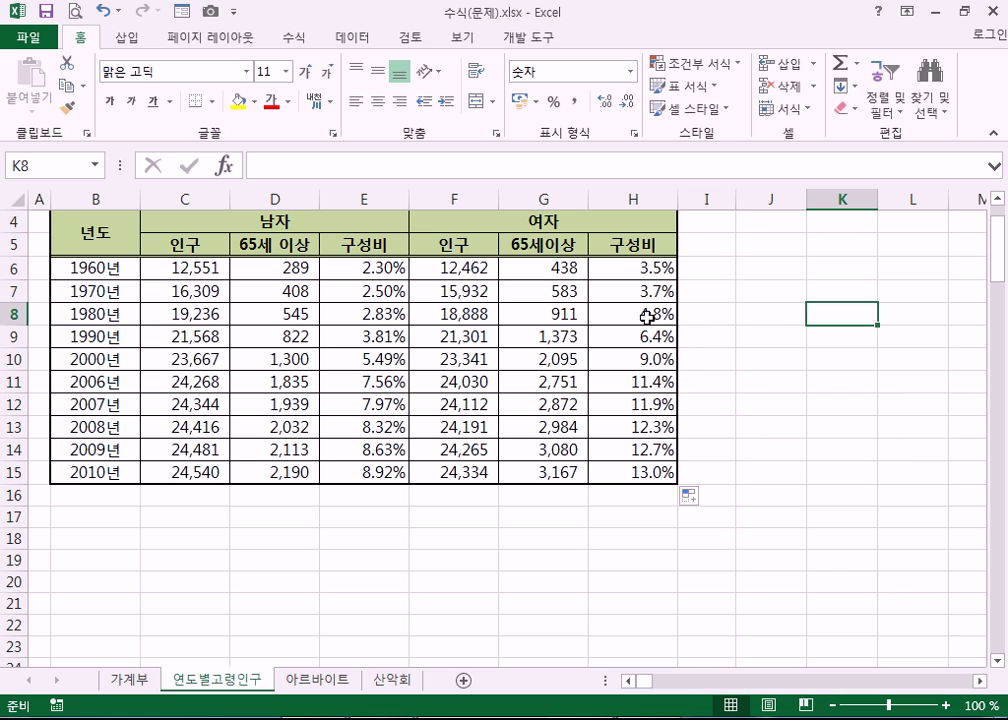
- Reduce the male composition ratios in E6:E15 to one decimal place and check the female ratio formula in H6
left_click_drag(388, 266, 392, 472)
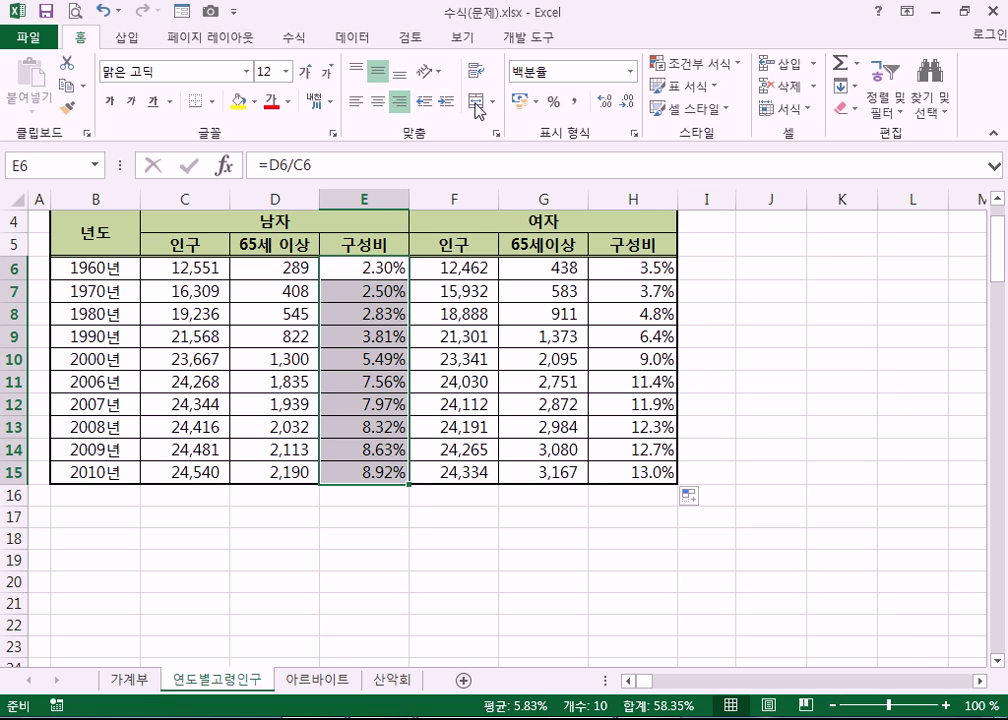
left_click(630, 104)
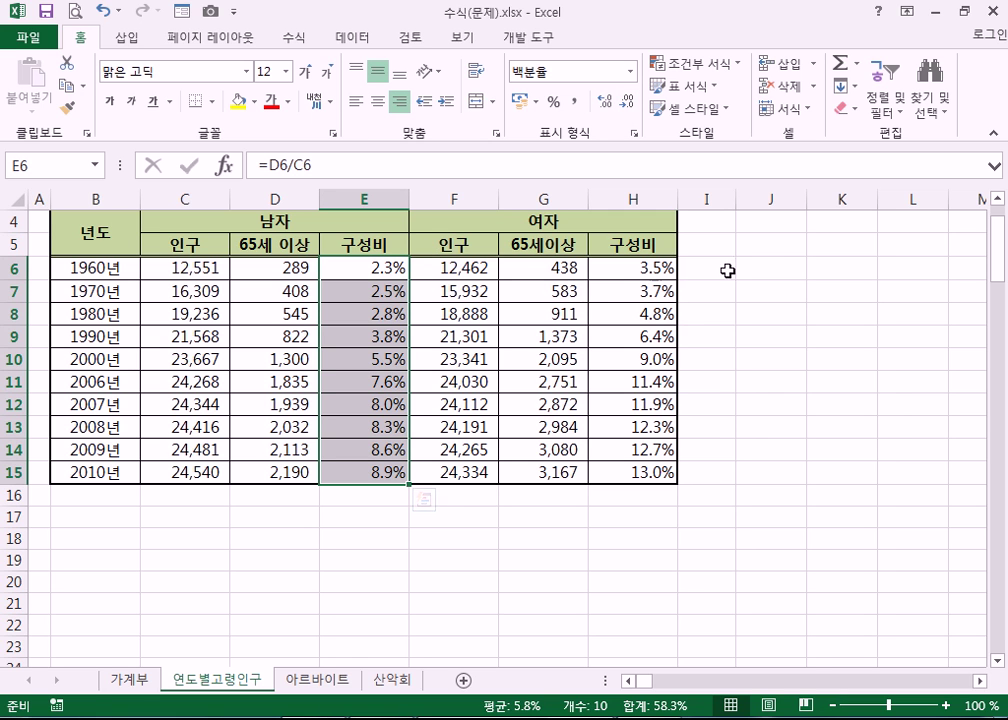
left_click(793, 264)
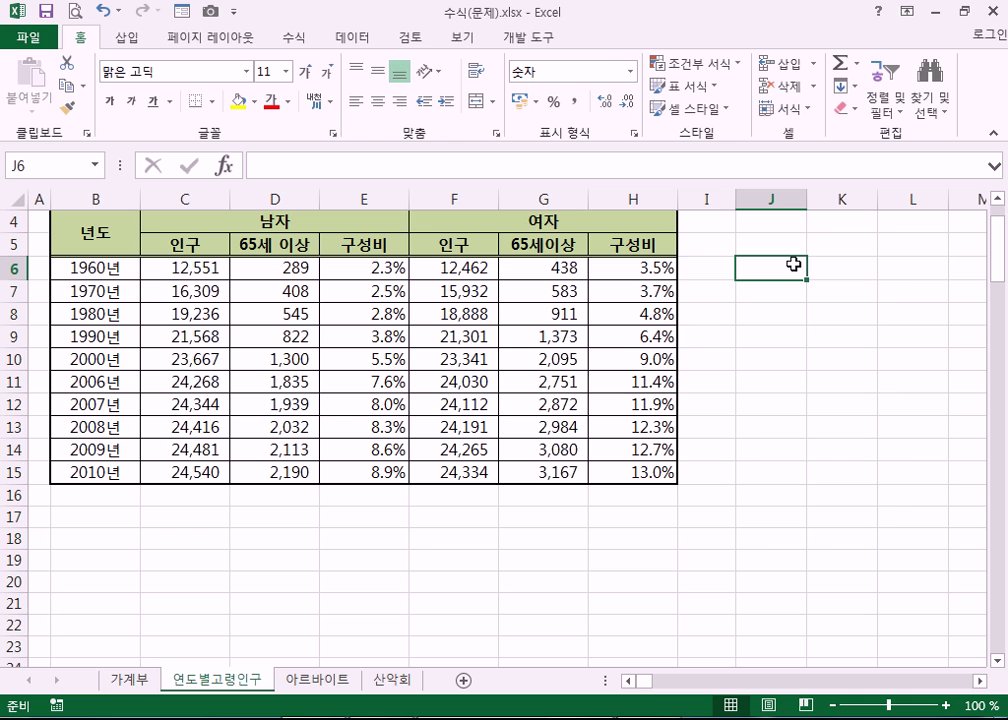
key("Left")
key("Left")
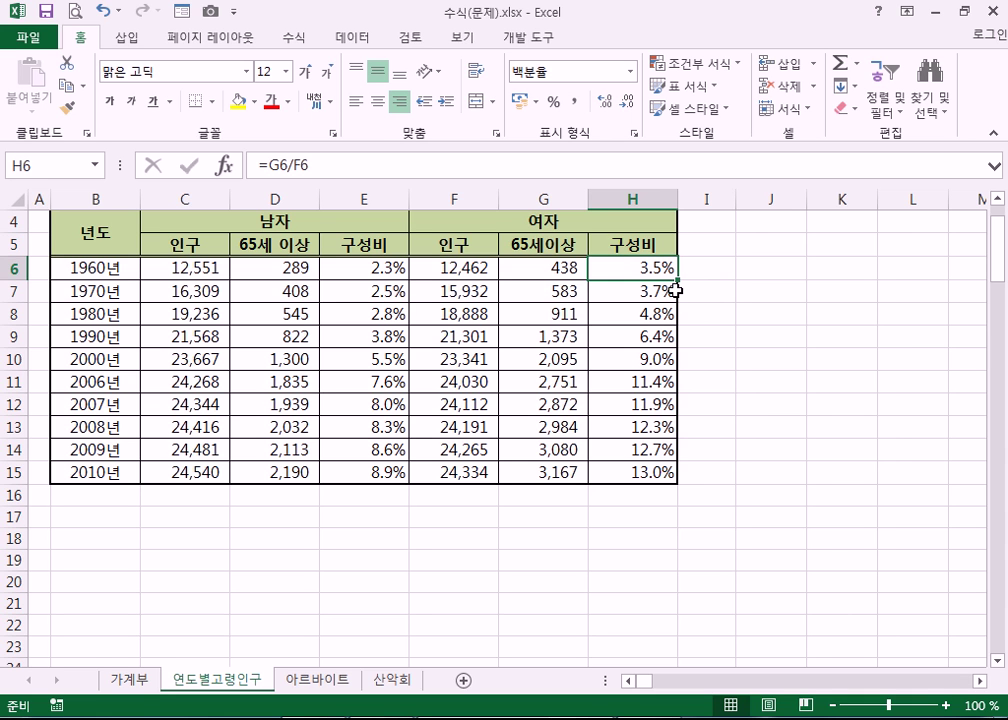
- Open the 아르바이트 sheet, select D6 under 금액, and collapse the ribbon to show more rows
left_click(317, 680)
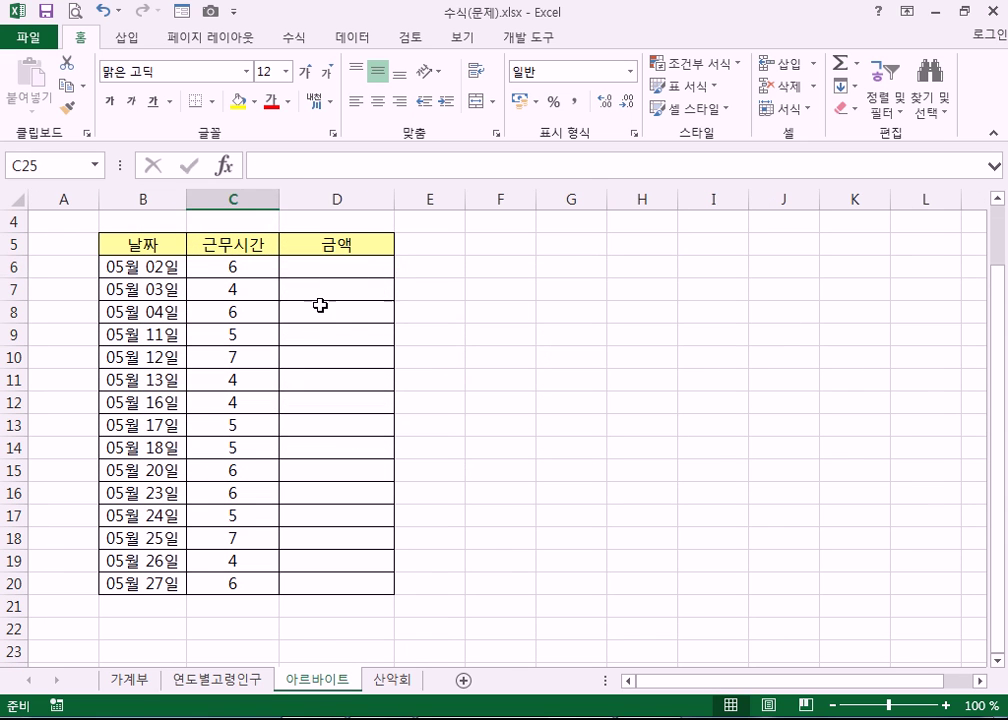
left_click(322, 265)
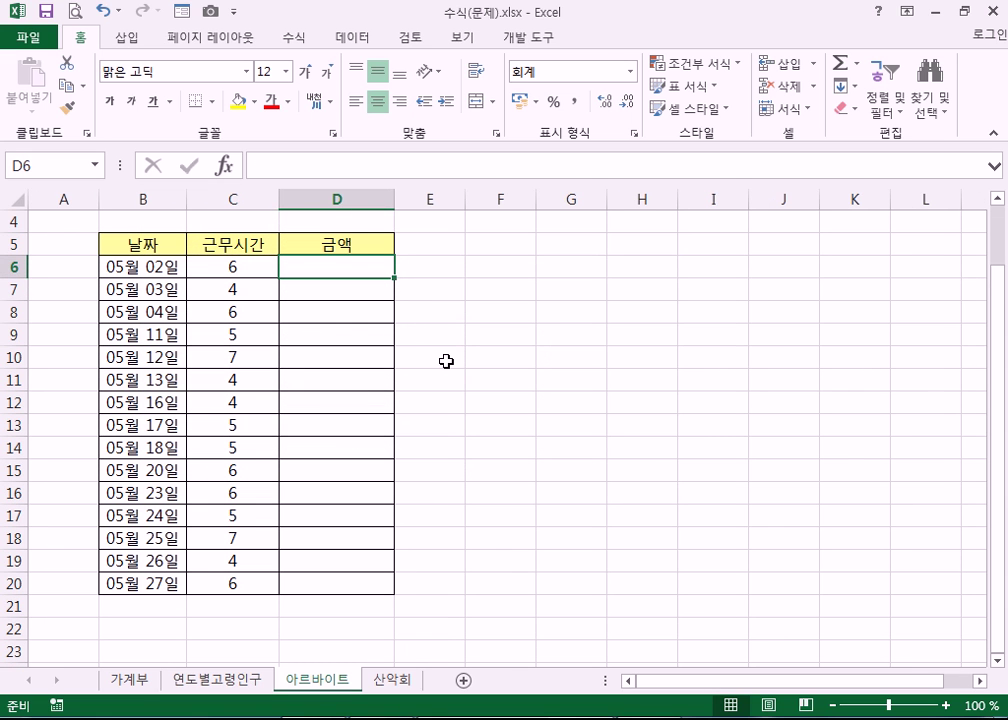
scroll(446, 361, "down", 1)
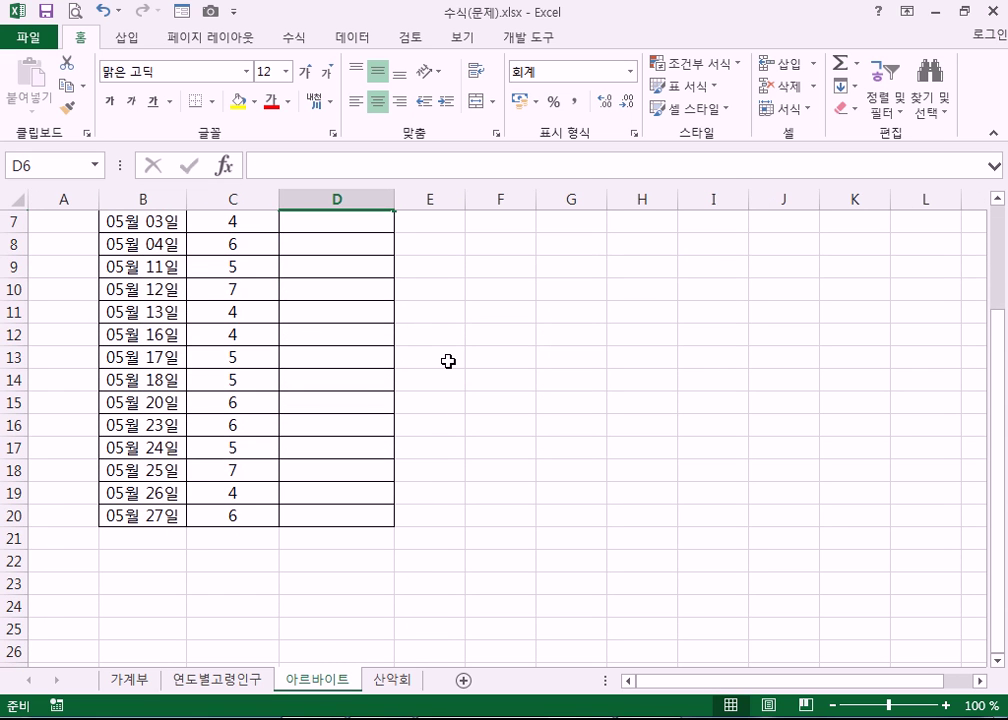
scroll(448, 361, "up", 2)
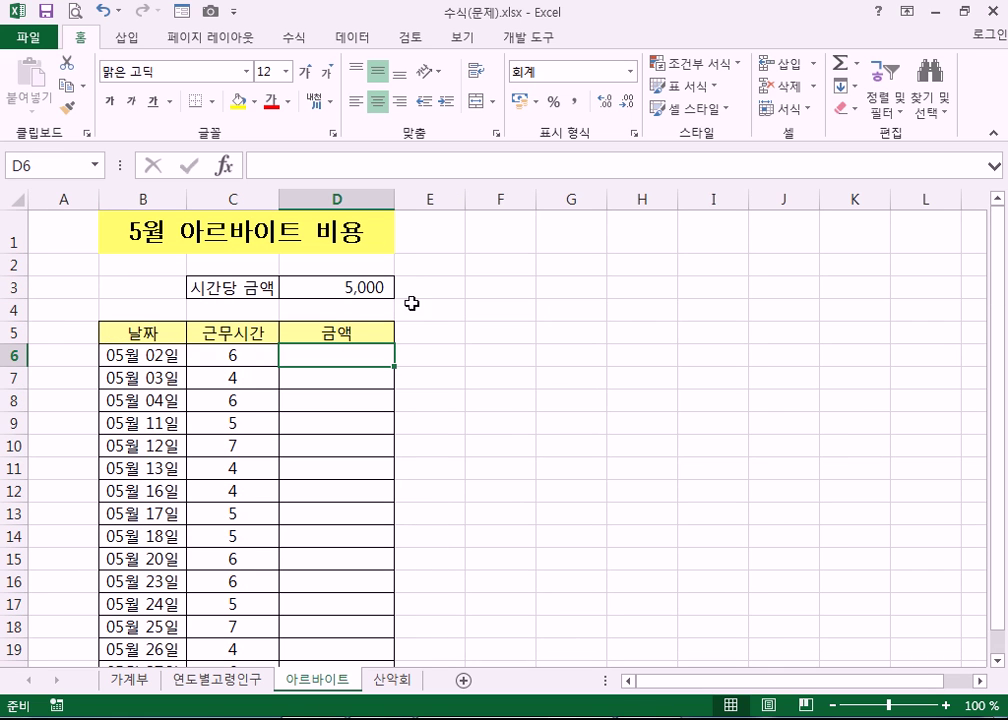
double_click(81, 38)
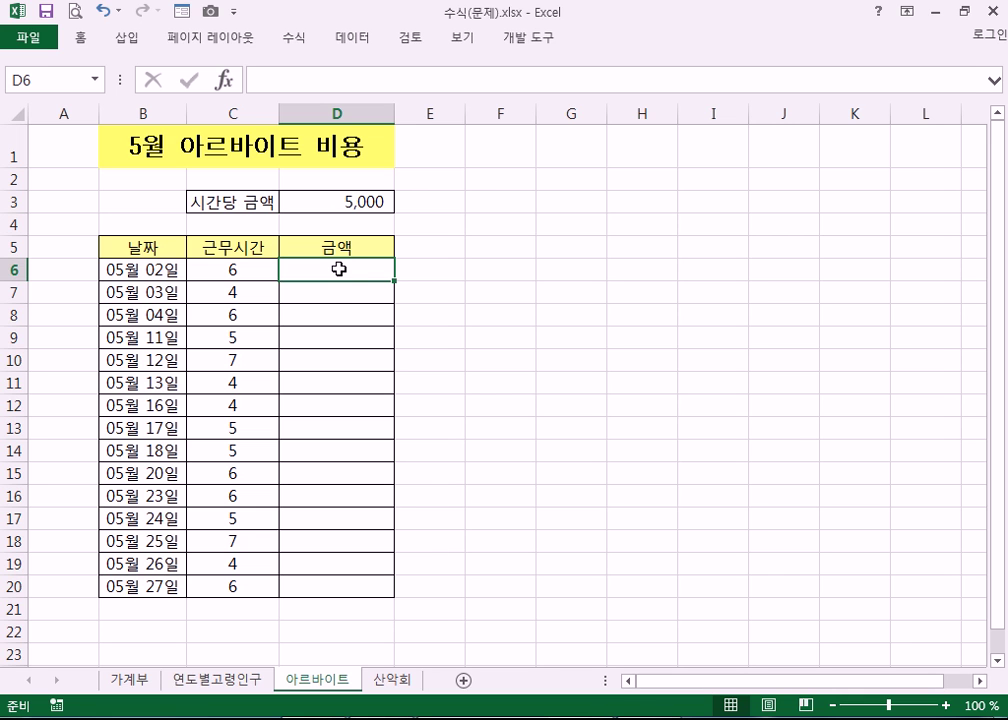
- Enter the formula =C6*D3 in D6 to multiply the working hours by the hourly rate
type("=")
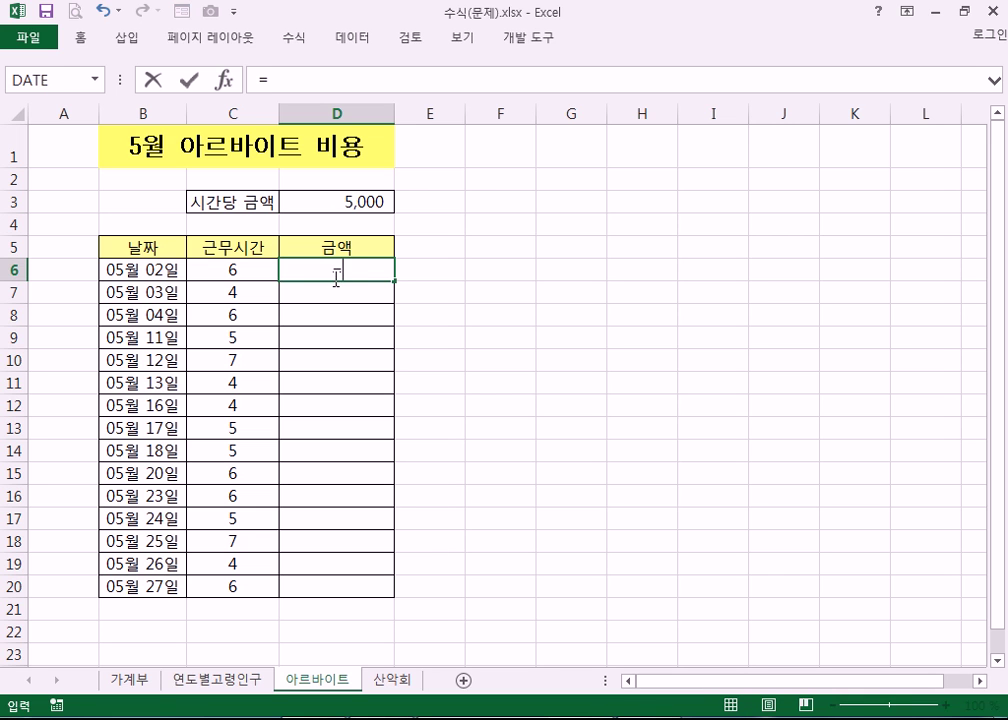
left_click(210, 272)
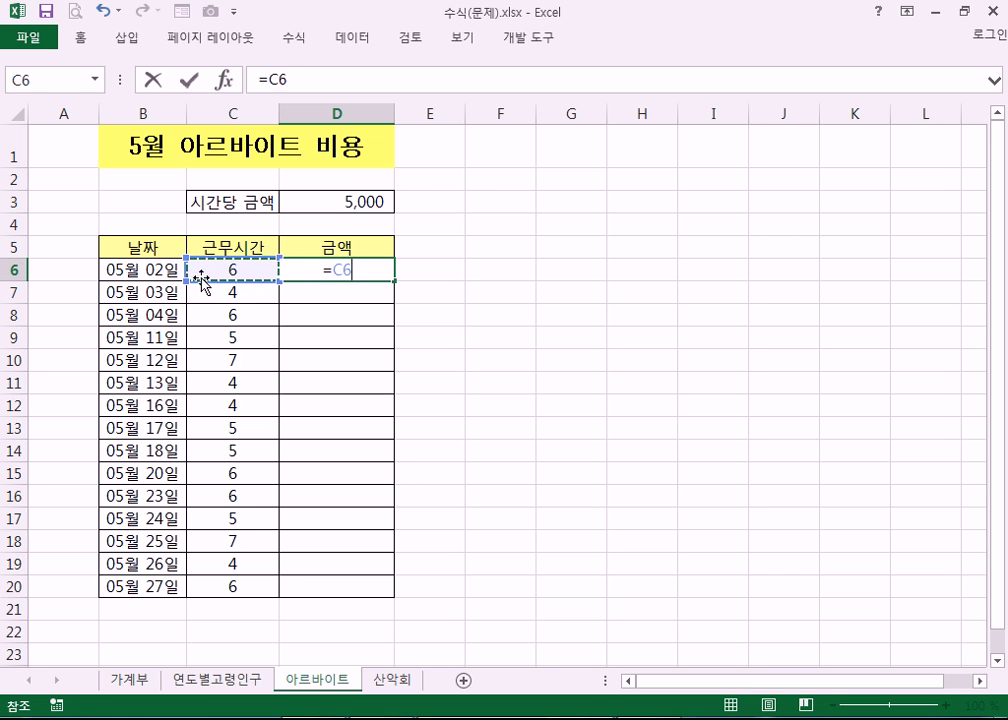
type("*")
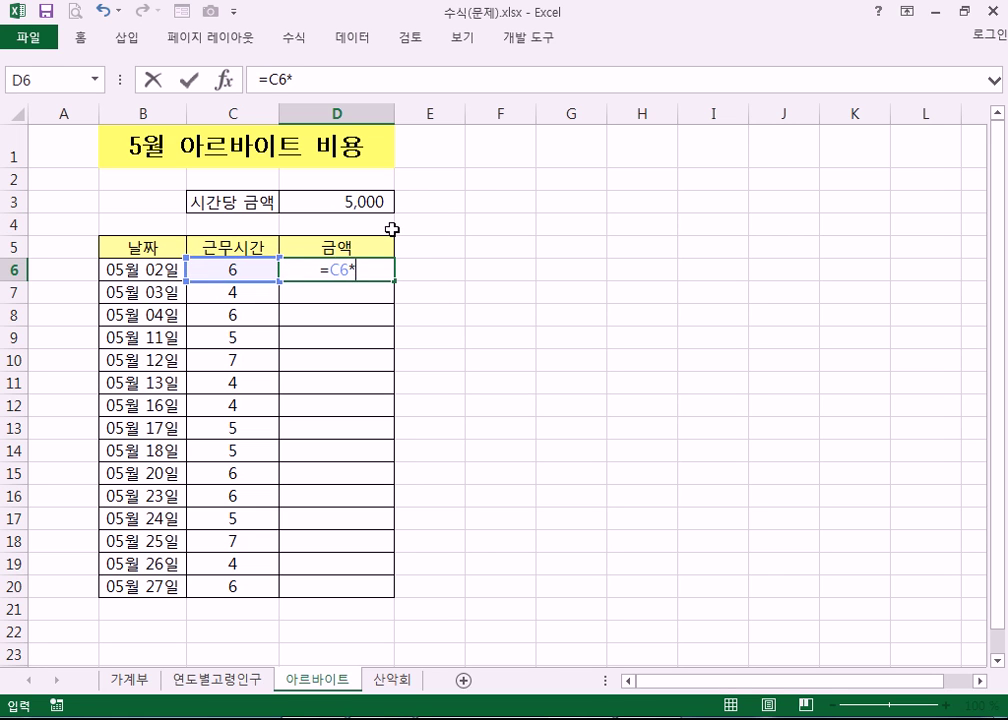
left_click(366, 202)
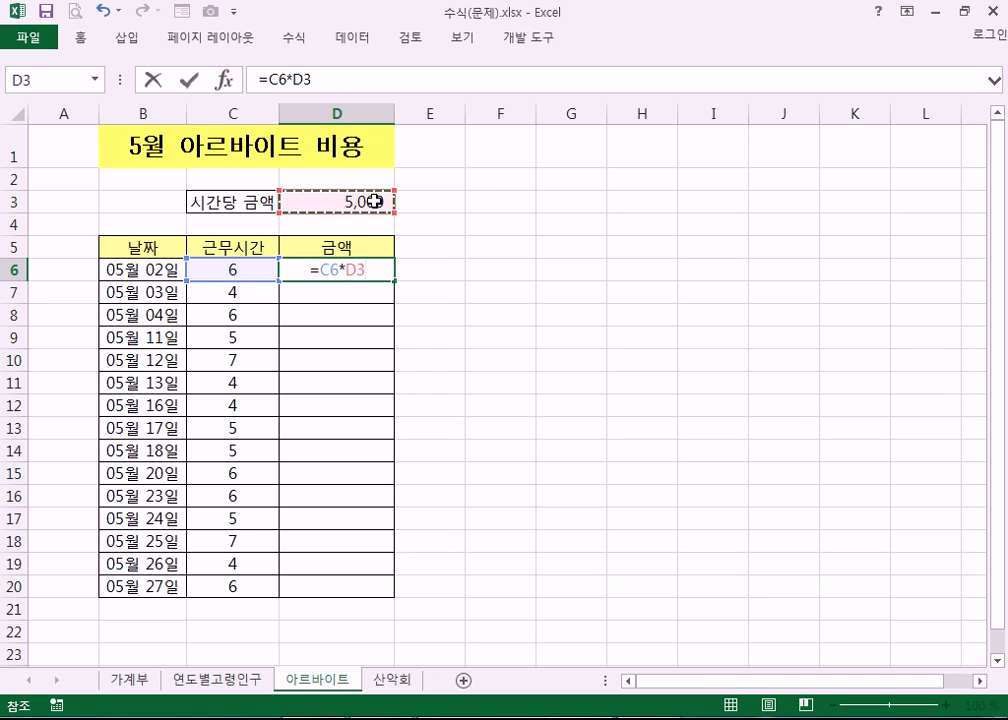
key("Escape")
key("Return")
left_click(350, 271)
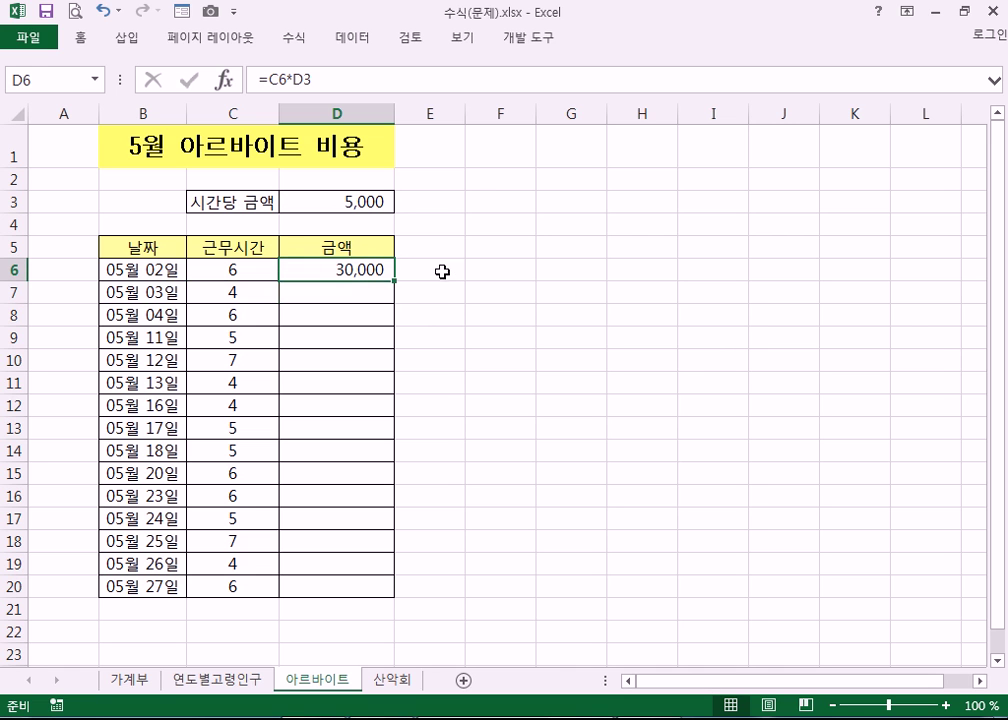
- Write the explanatory note "=왼쪽에 있는 근무시간 * 시간당 금액" in F6
left_click(520, 272)
type("=")
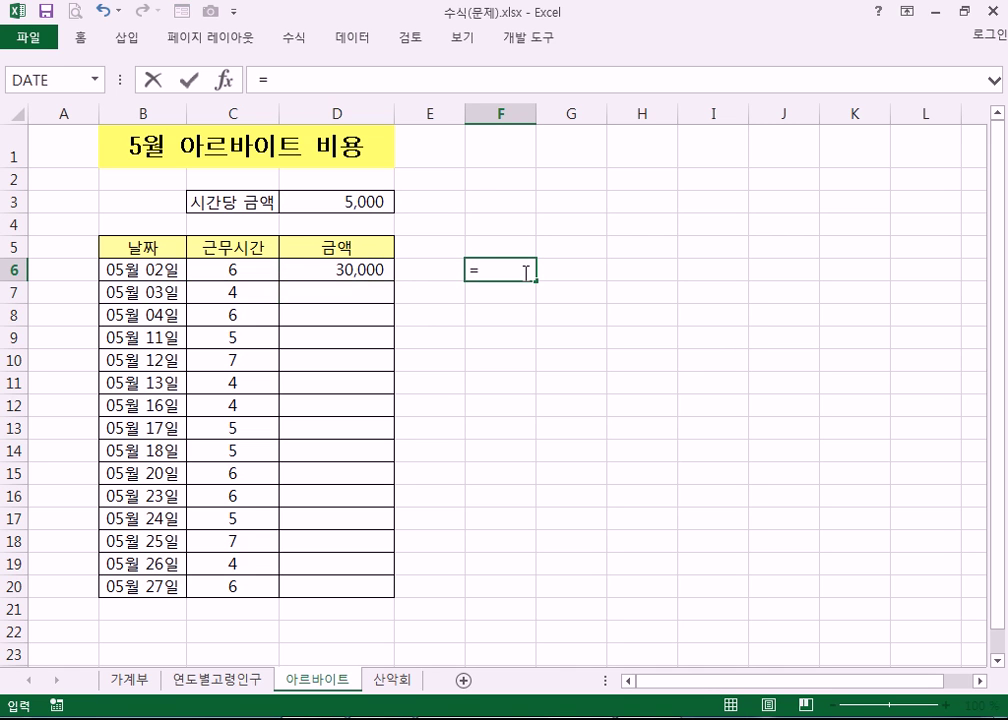
type("dhls")
key("BackSpace")
key("BackSpace")
key("BackSpace")
key("BackSpace")
type("왼쪽ㅇ")
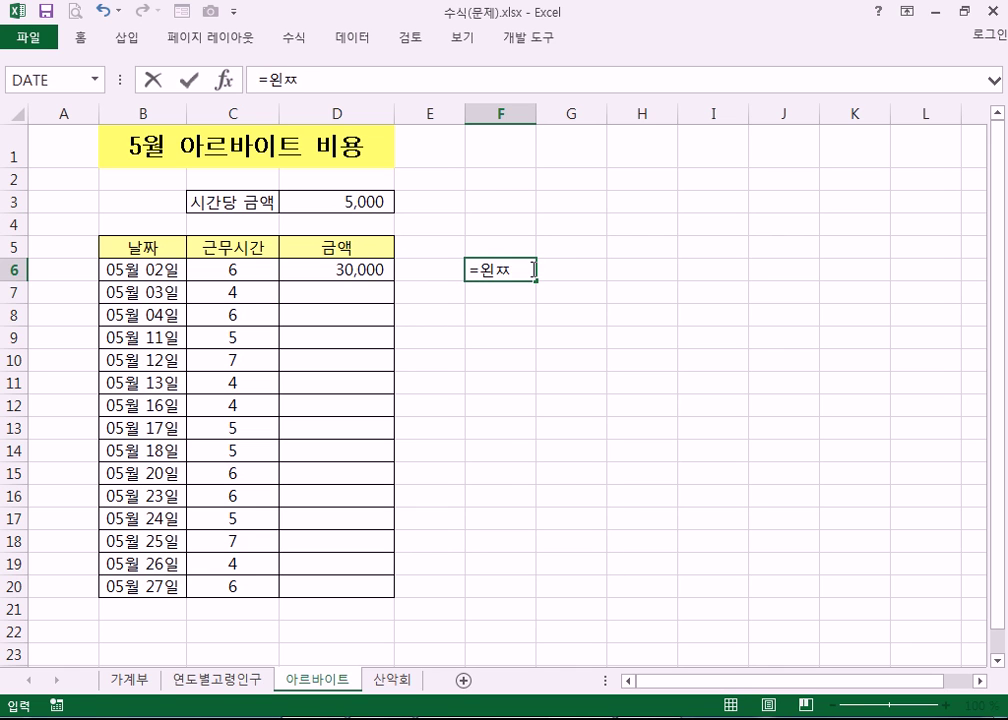
type("ㅔ 있ㄴ,ㄴ ㄱ,ㄴ")
key("BackSpace")
key("BackSpace")
key("BackSpace")
key("BackSpace")
key("BackSpace")
key("BackSpace")
key("BackSpace")
type("는 금")
key("BackSpace")
type("근무시간")
type(" * ")
type("시강가")
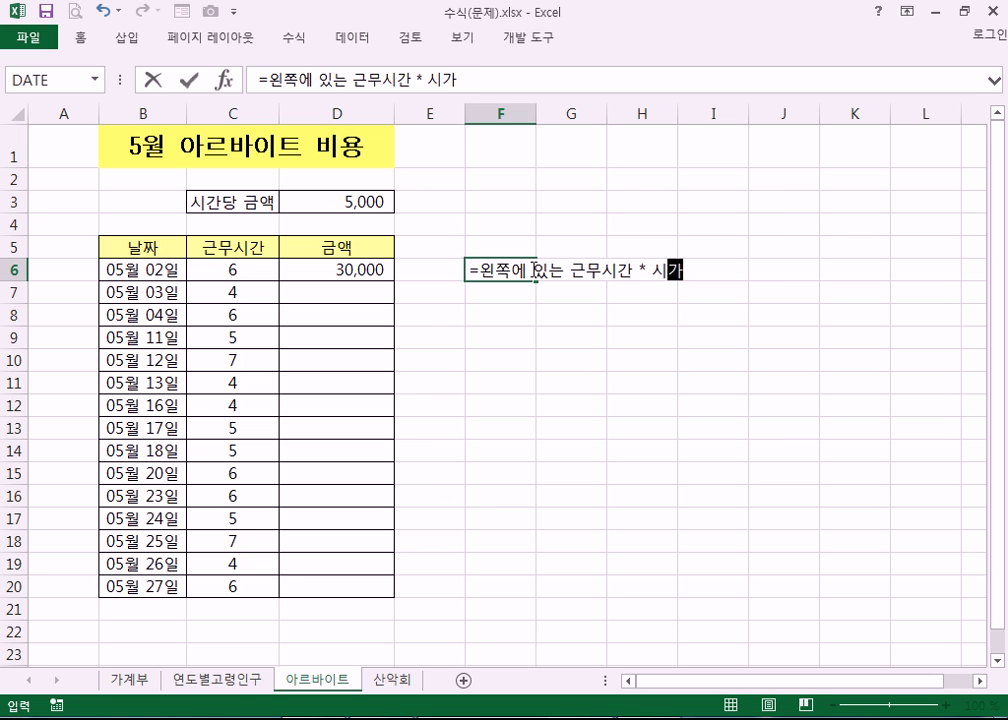
key("BackSpace")
key("BackSpace")
type("간당 금액")
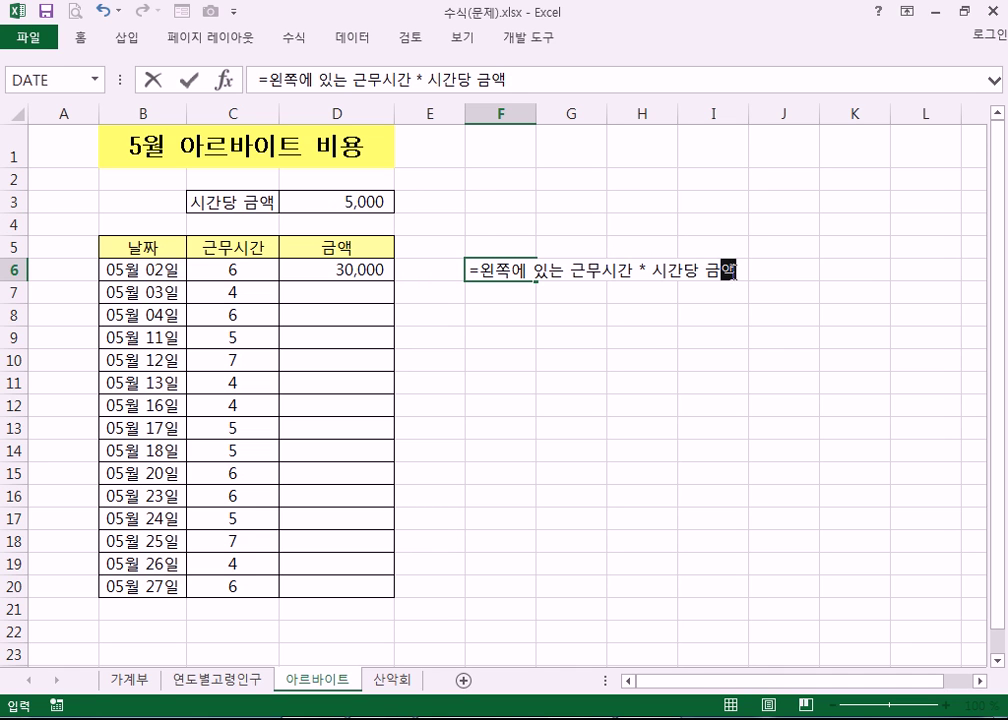
- Append (D3) to the note in F6 and store it as text with a leading apostrophe
key("F2")
type("(D3)")
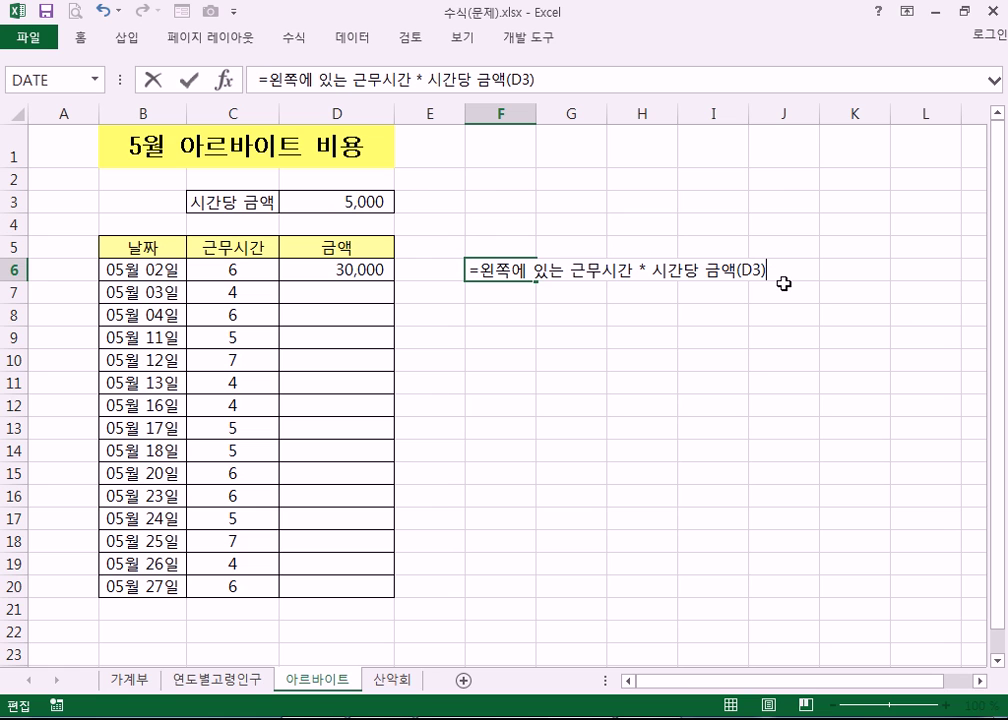
key("Home")
type("'")
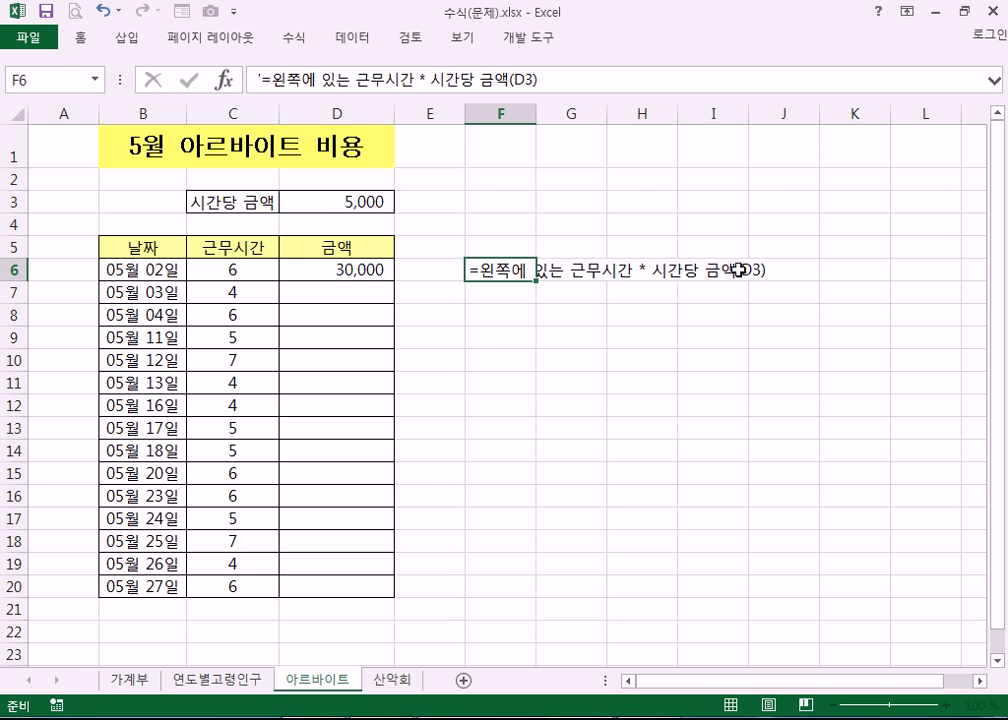
key("Return")
- Examine the cells referenced by the D6 formula and compare them with the hours and rate needed in D7:D10
left_click(350, 271)
key("F2")
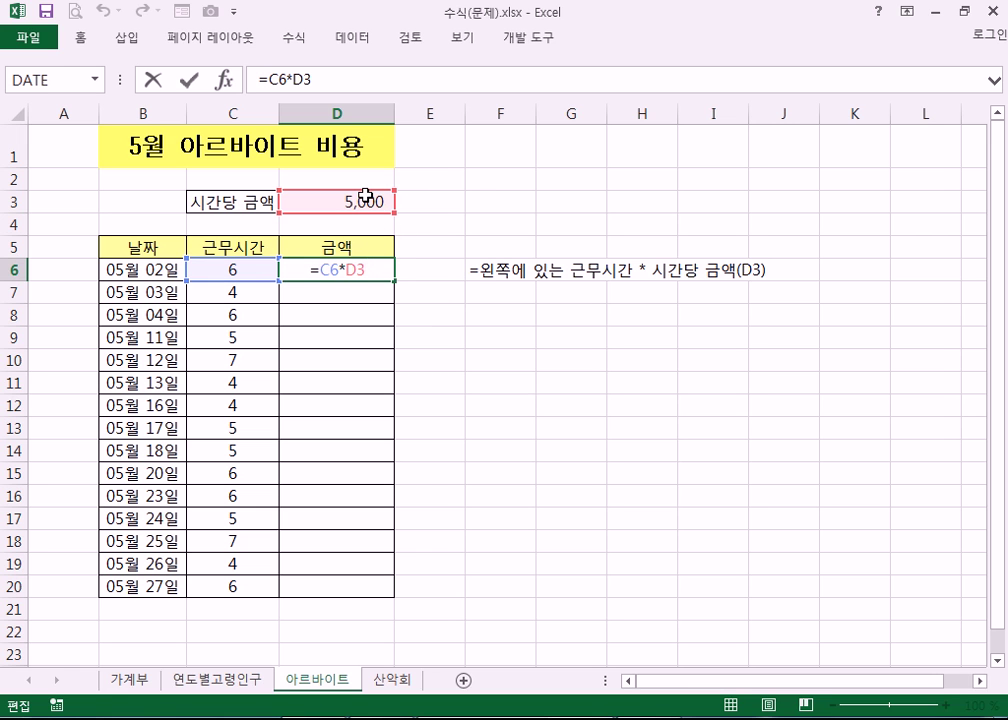
key("Return")
left_click(360, 360)
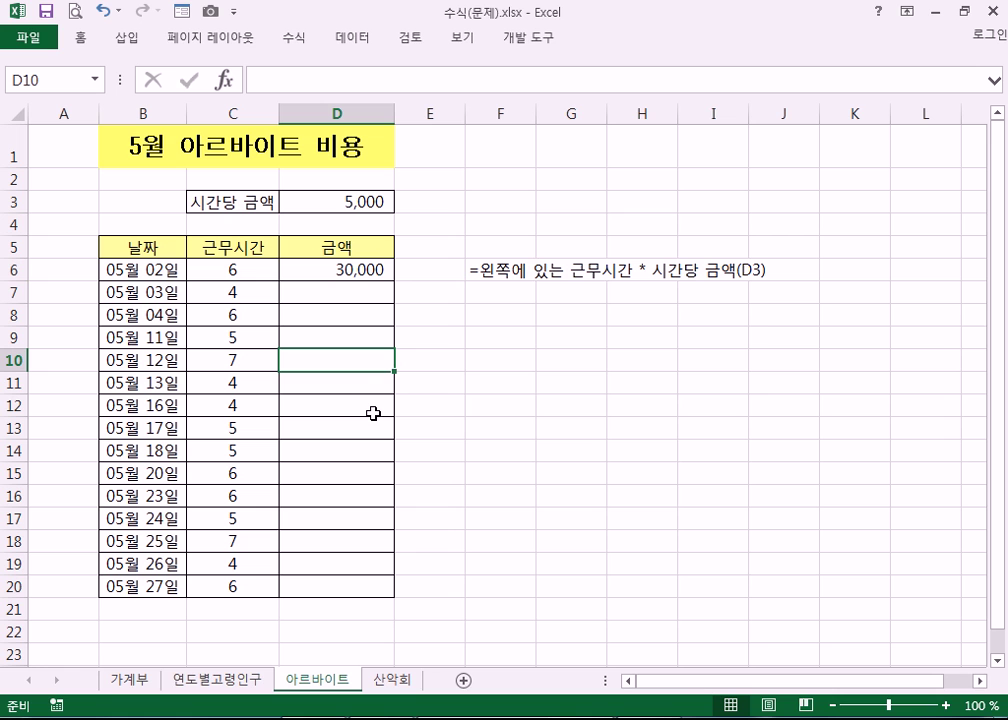
left_click(250, 359)
left_click(322, 360)
left_click(335, 336)
left_click(363, 318)
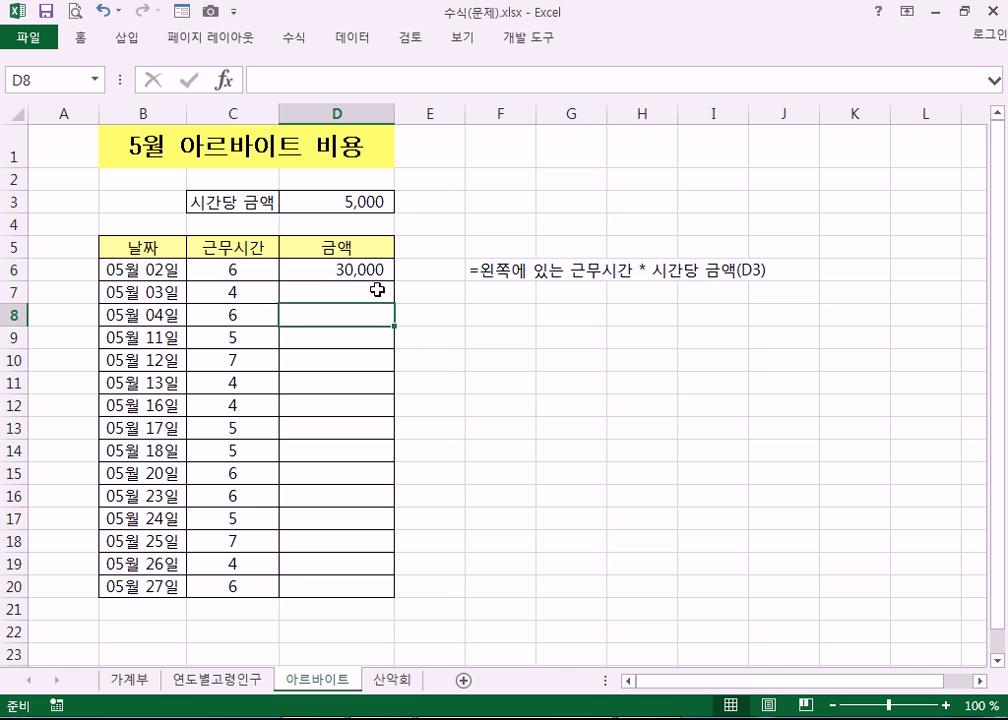
left_click(377, 289)
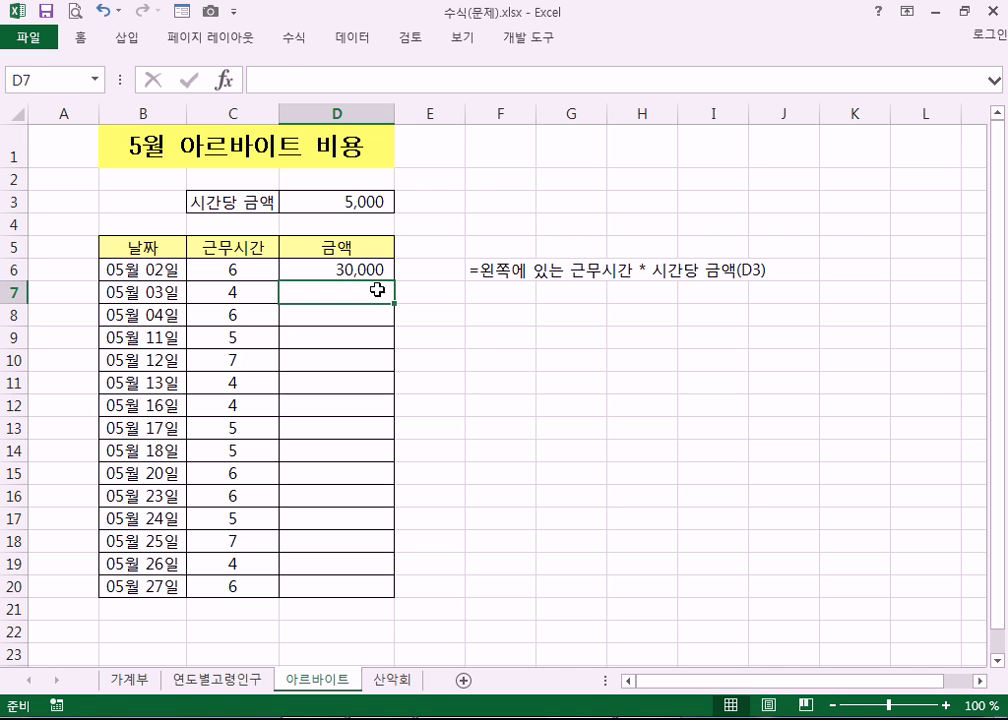
left_click(358, 201)
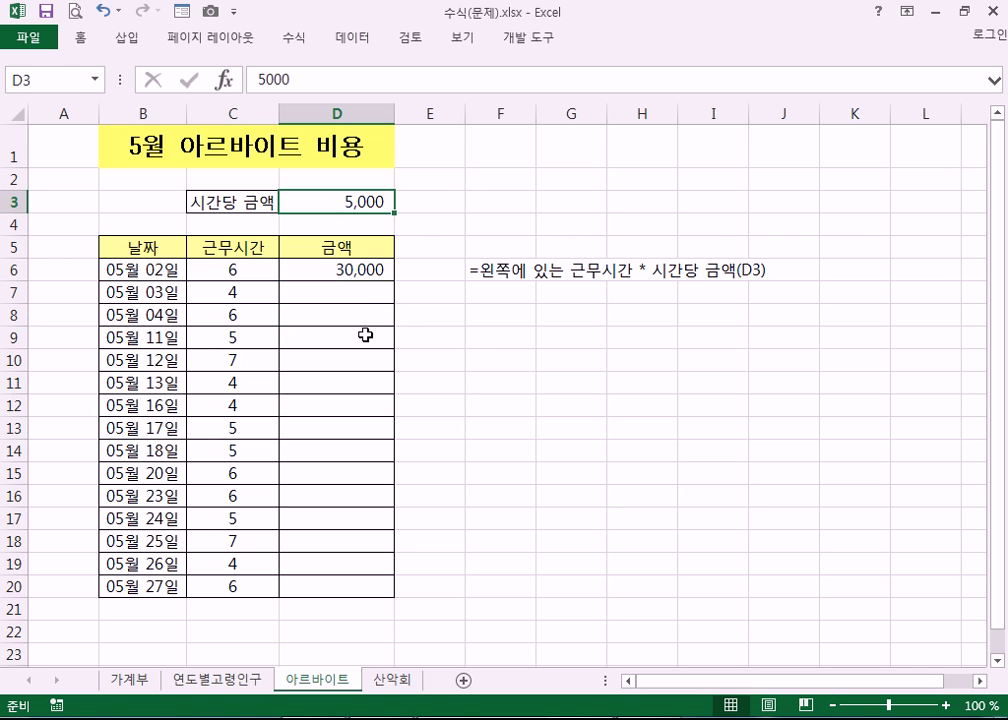
- Rebuild the amount formula in D6 as =C6*D3 from the hours and hourly rate cells
left_click(353, 268)
type("=")
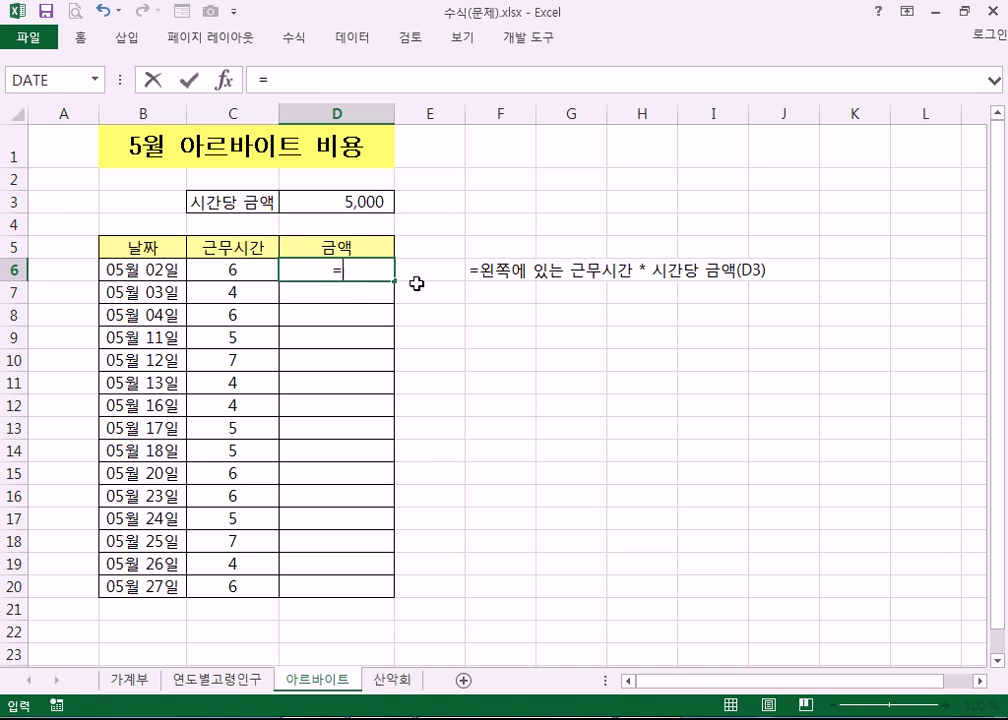
left_click(222, 270)
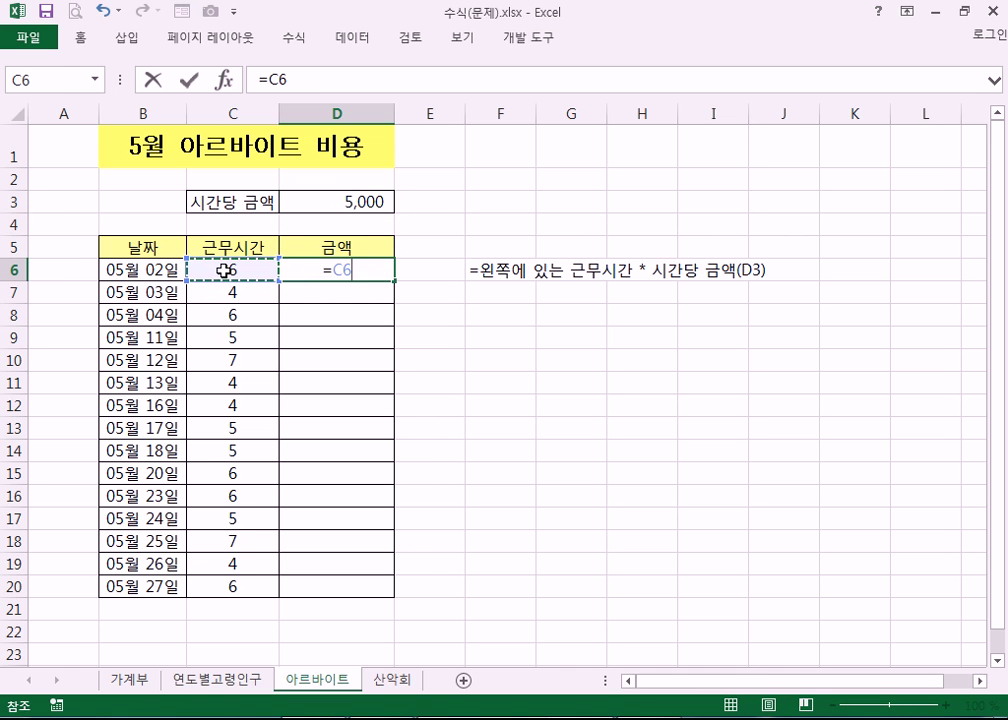
type("*")
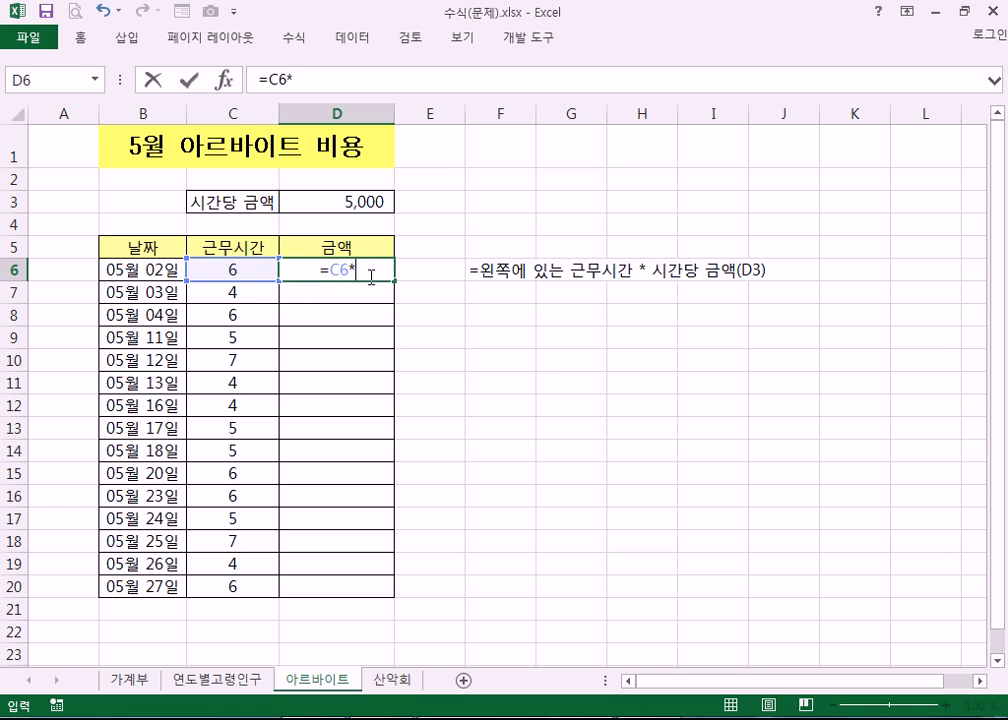
left_click(344, 202)
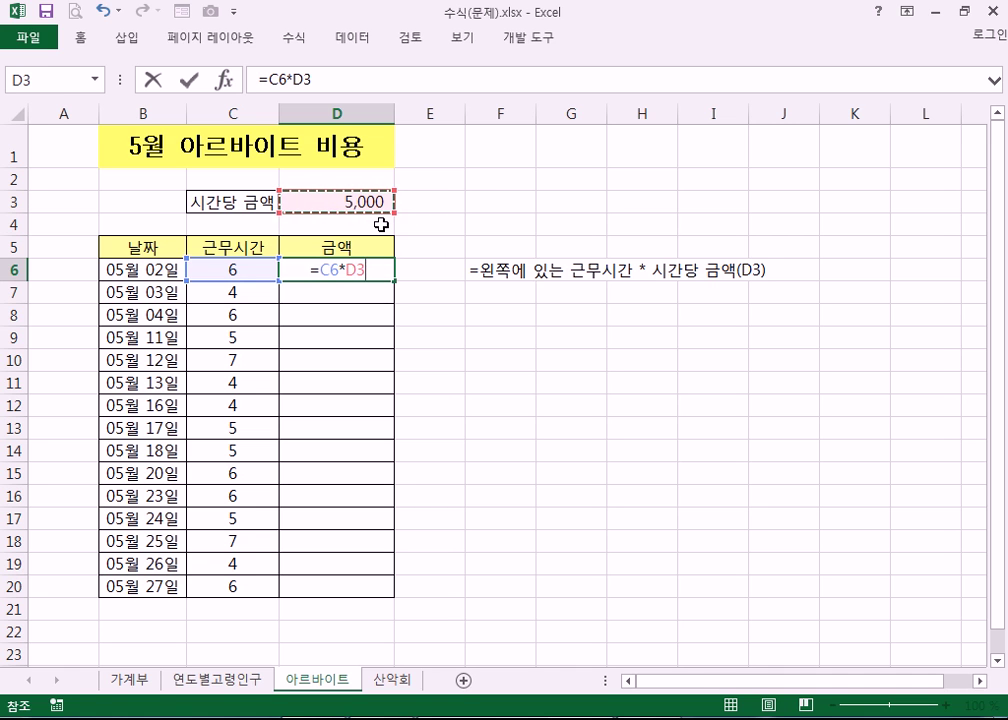
key("F4")
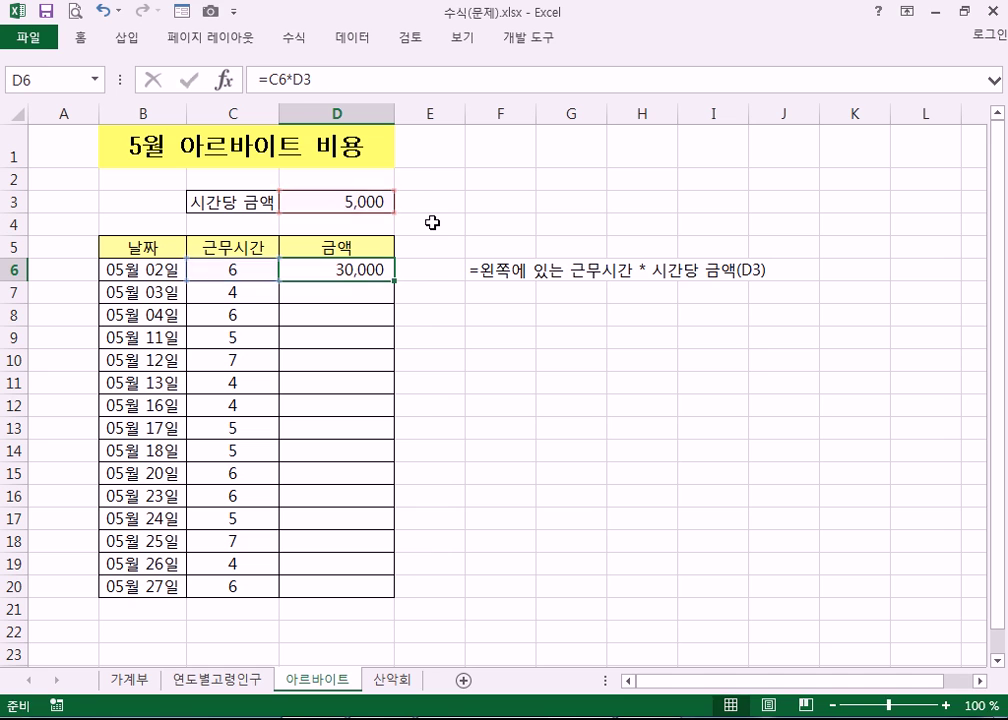
- Rewrite the formula in D6 as =C6*$D$3 with an absolute reference to the hourly rate
key("F2")
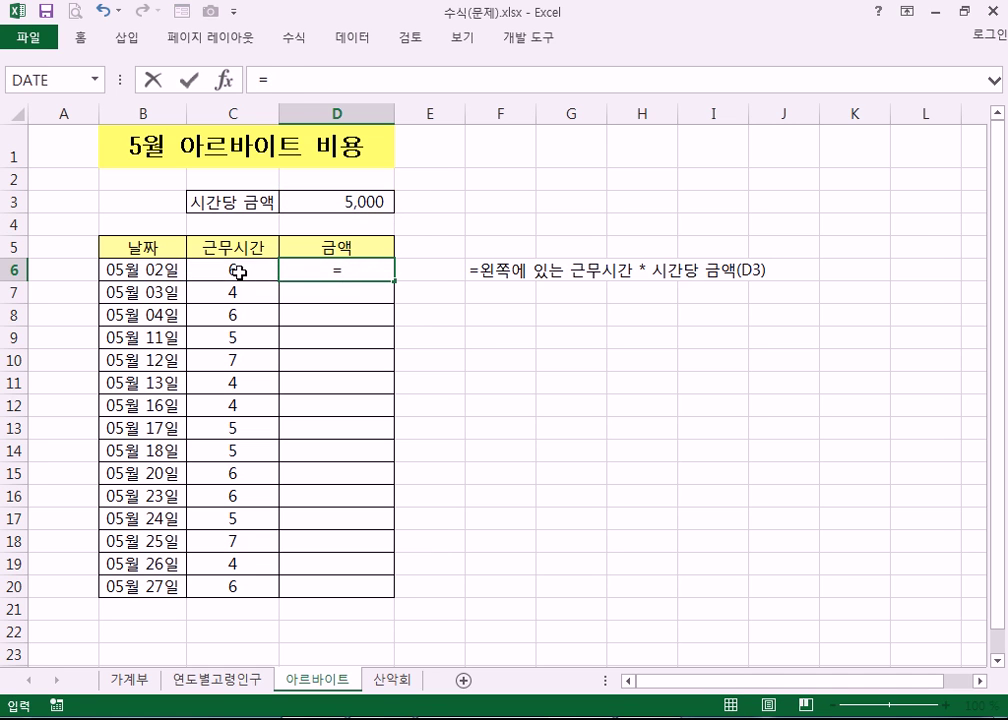
left_click(240, 272)
type("*")
left_click(348, 203)
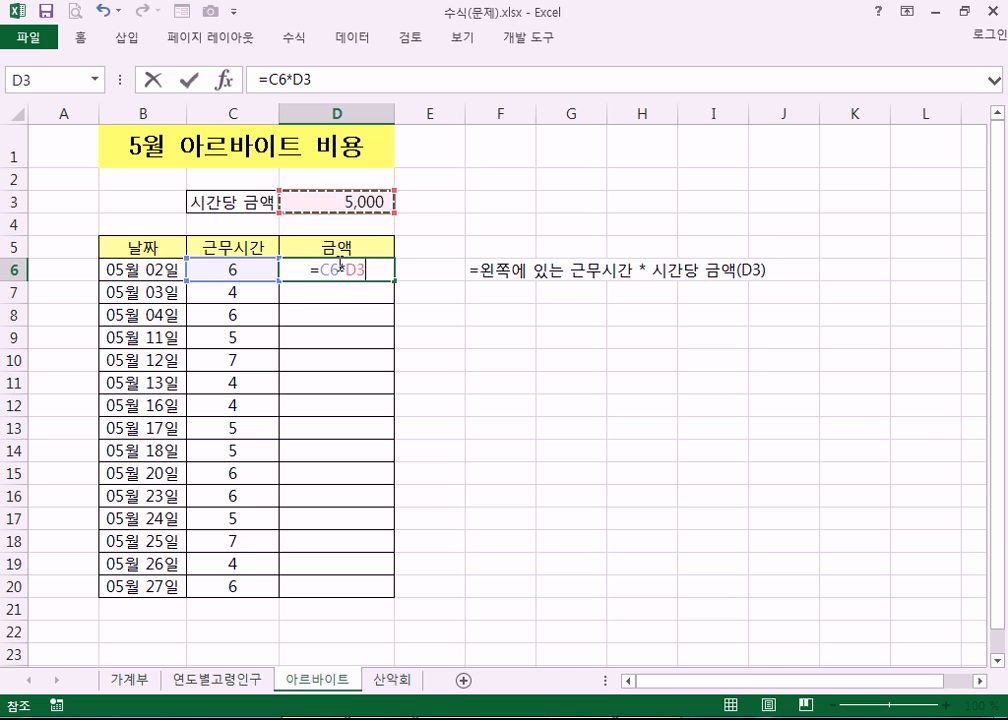
key("F4")
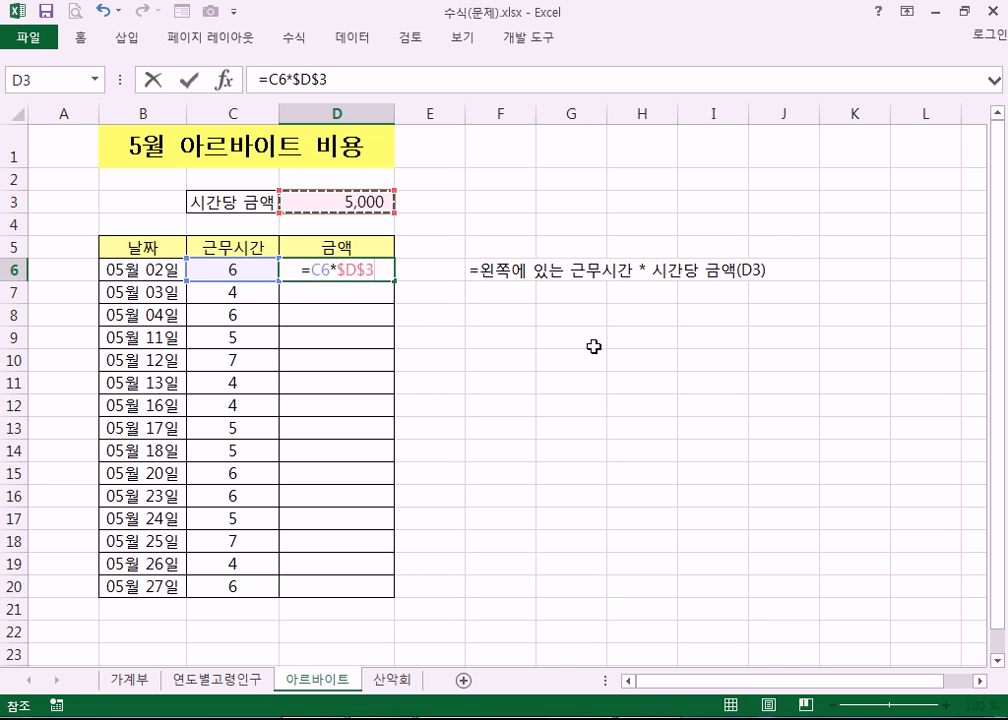
- Cycle the D3 reference in D6's formula through its mixed, relative and absolute forms, and discard the entry
key("F4")
key("F4")
key("F4")
key("F4")
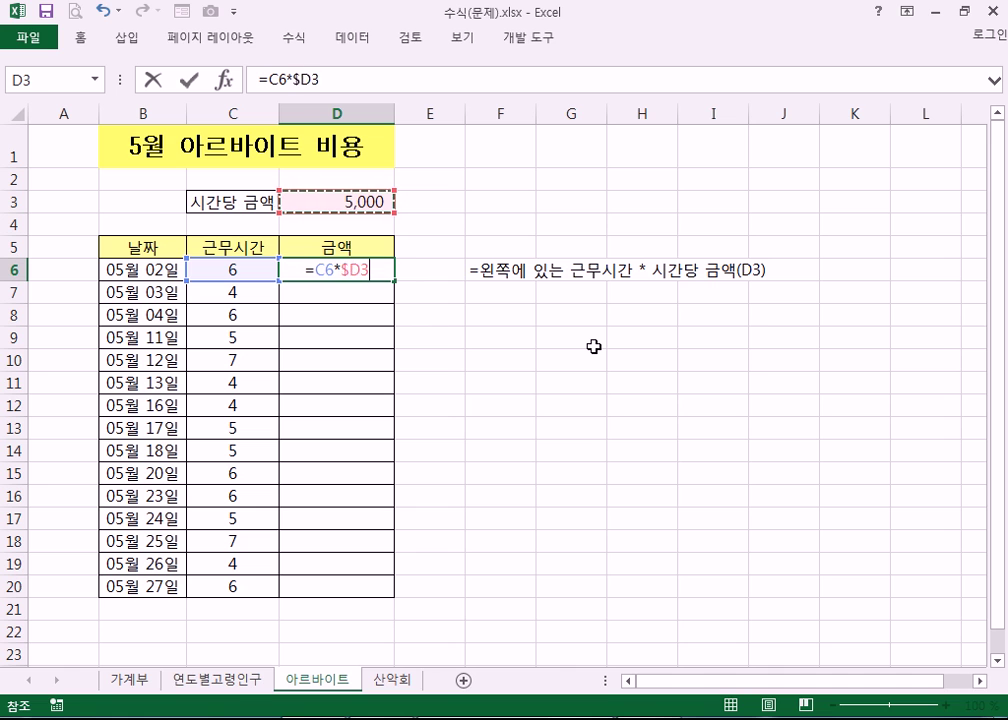
key("F4")
key("F4")
key("F4")
key("F4")
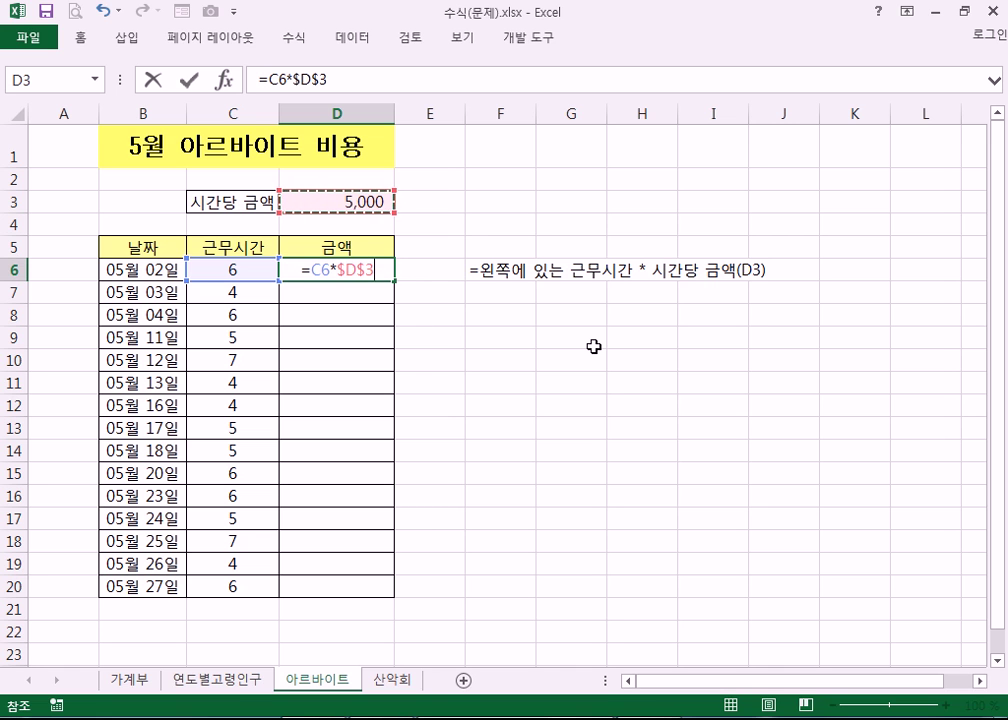
key("Escape")
- Enter =C6*$D$3 in D6, keeping the hours reference relative and making the hourly rate reference absolute
type("=")
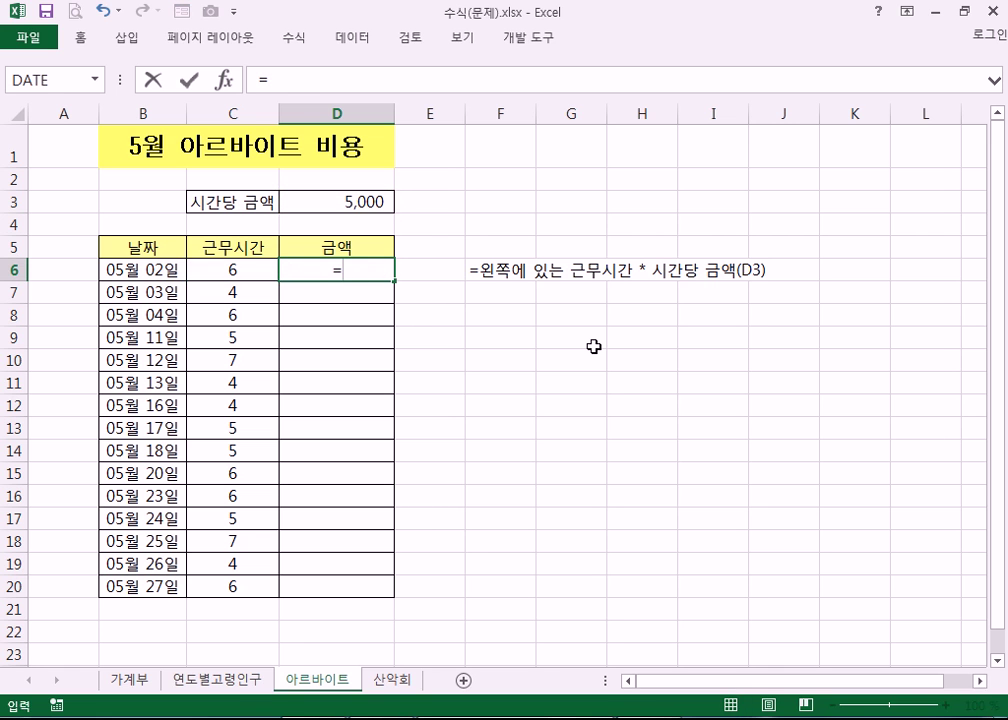
left_click(216, 272)
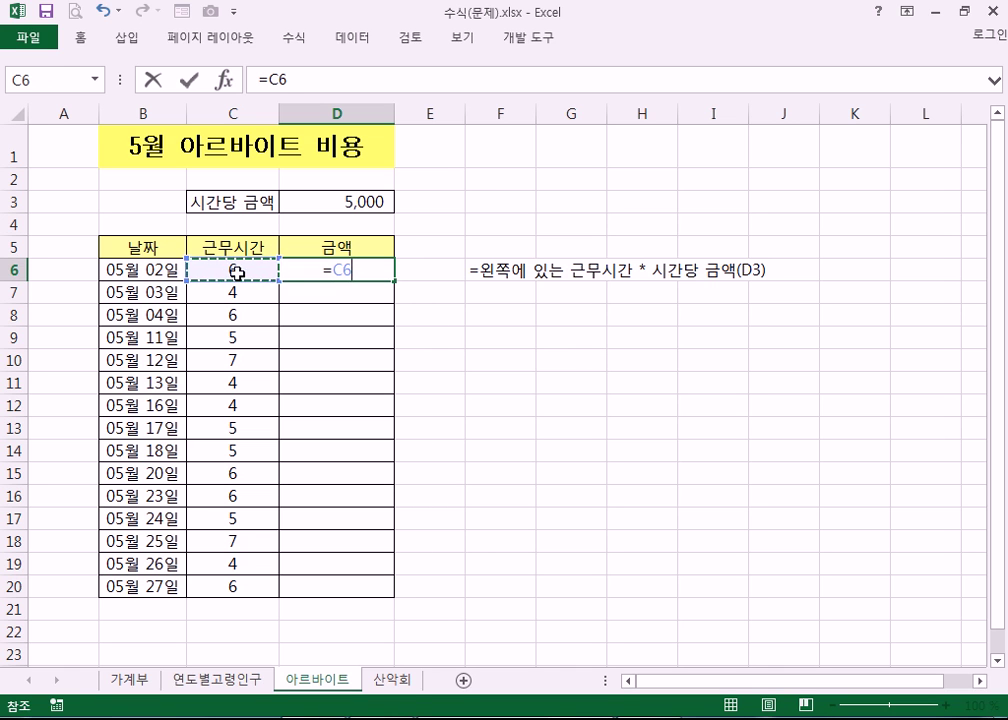
type("*")
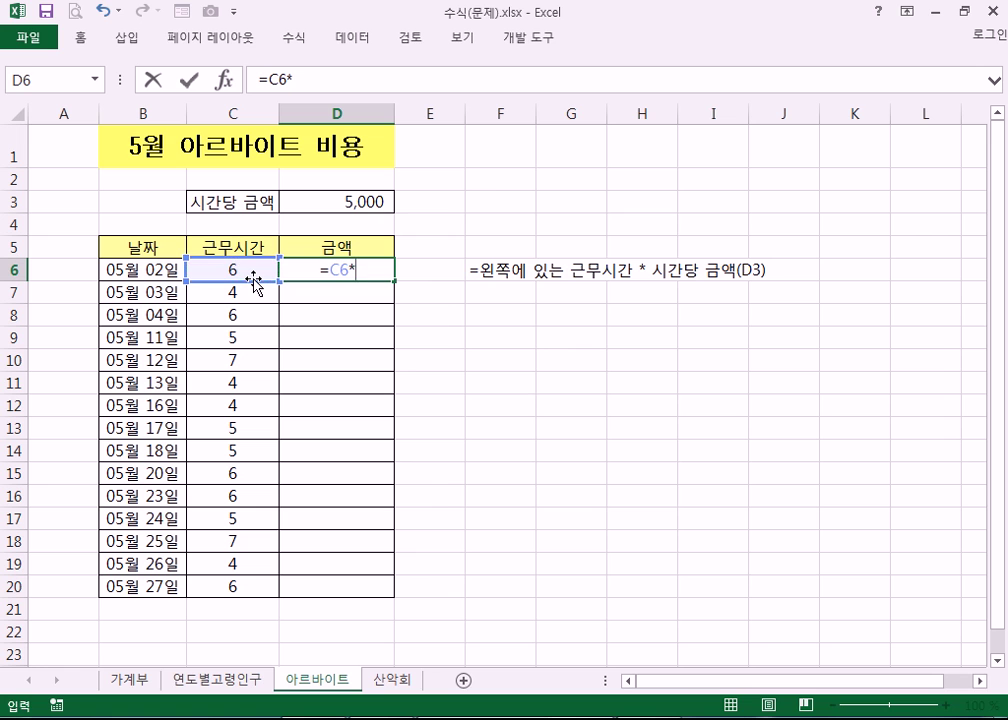
left_click(343, 200)
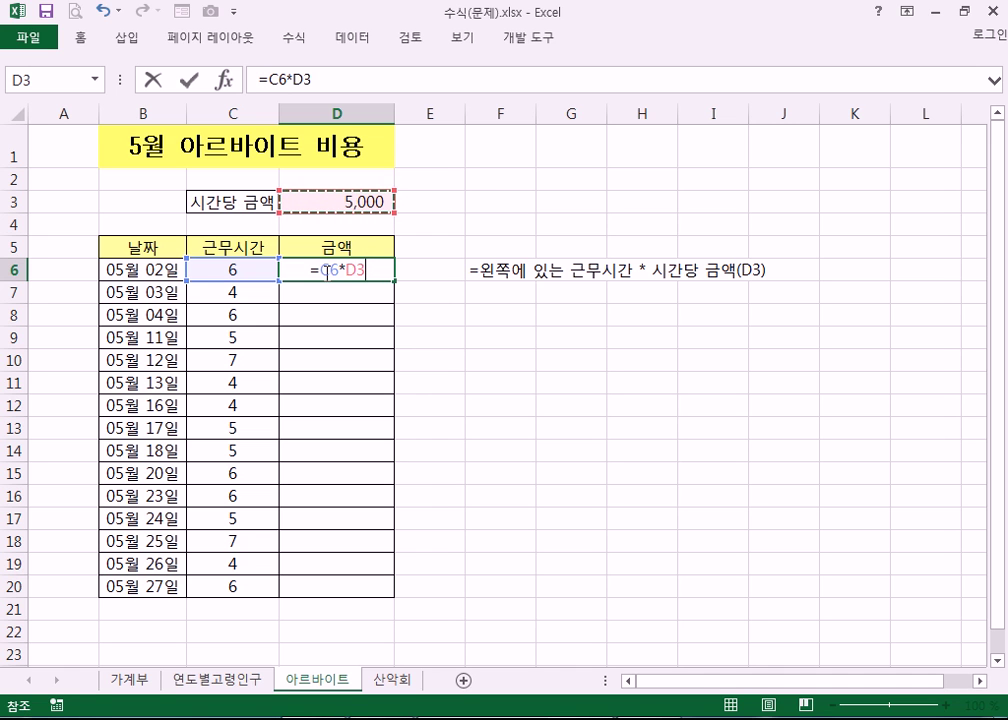
left_click_drag(339, 271, 323, 268)
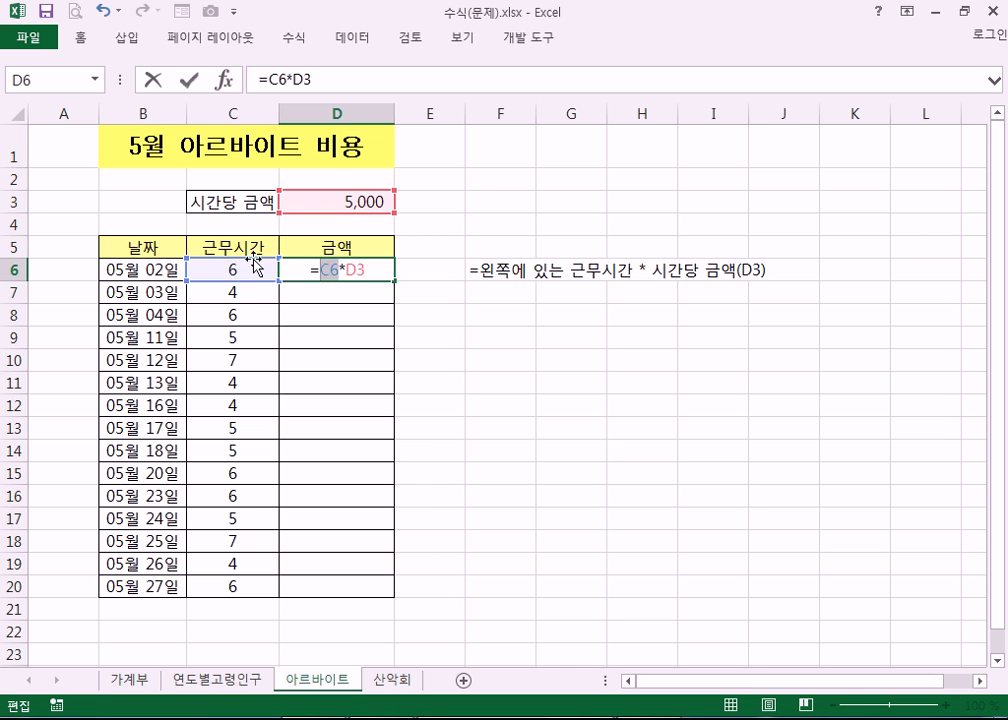
left_click(357, 270)
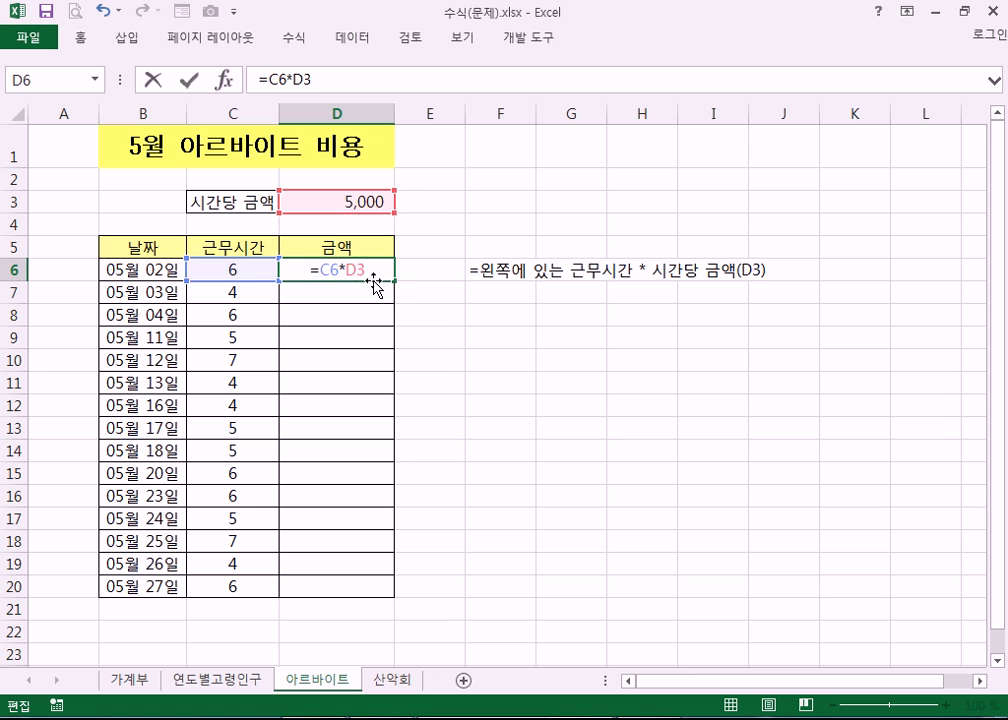
key("F4")
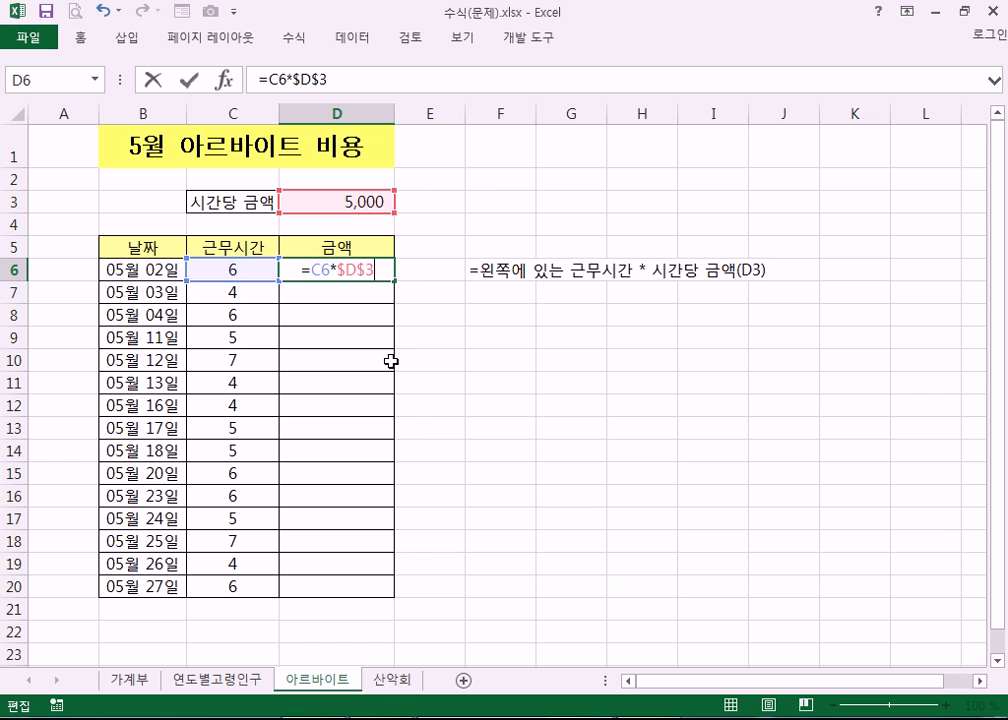
key("Return")
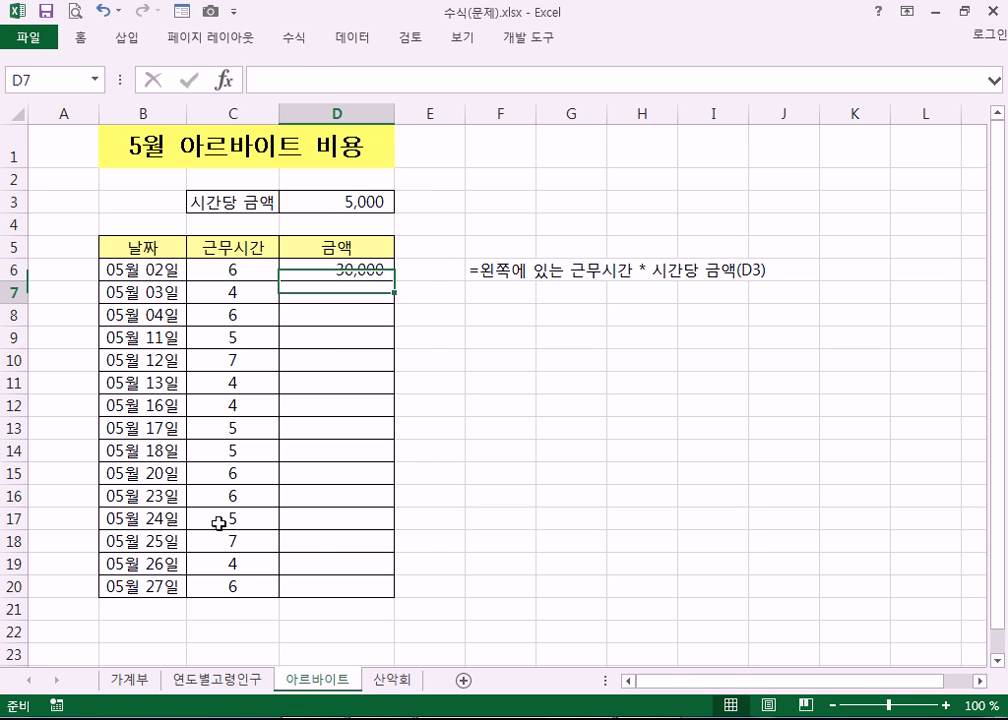
- On the 연도별고령인구 sheet, examine the ratio formula in E6 and its source cells D6 and C6
left_click(214, 680)
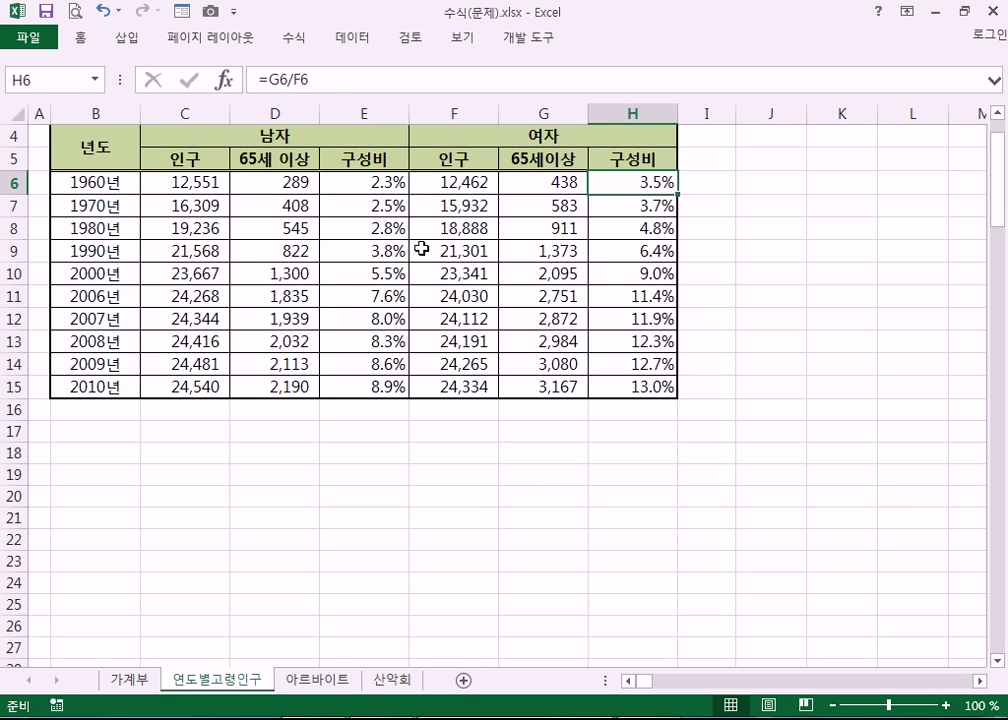
left_click(382, 186)
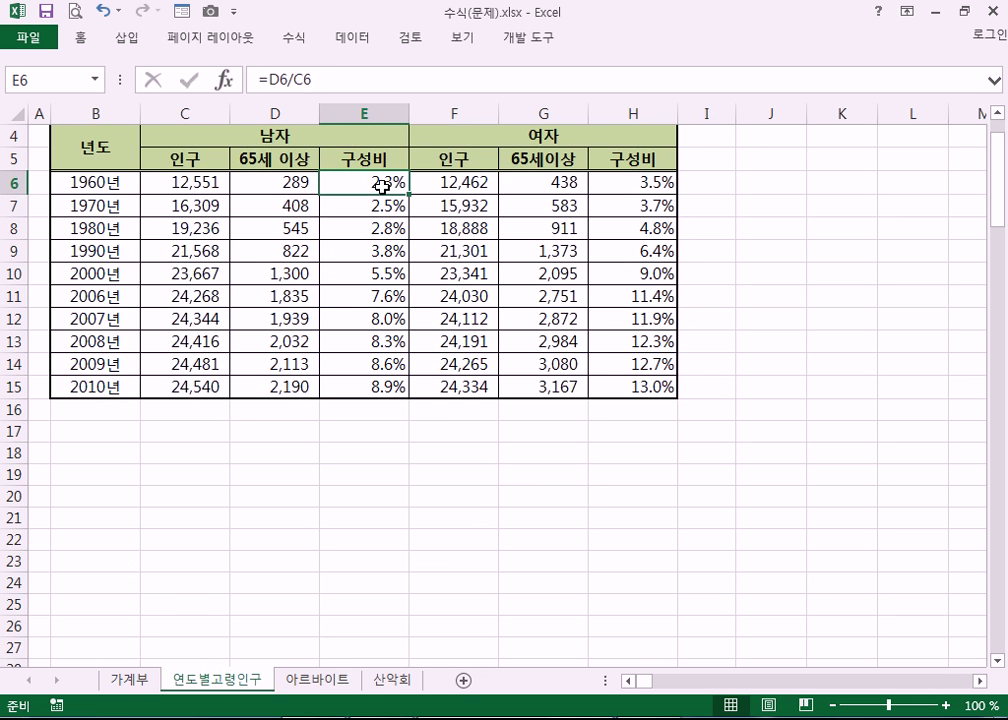
left_click(292, 186)
left_click(349, 188)
left_click(262, 188)
left_click(205, 186)
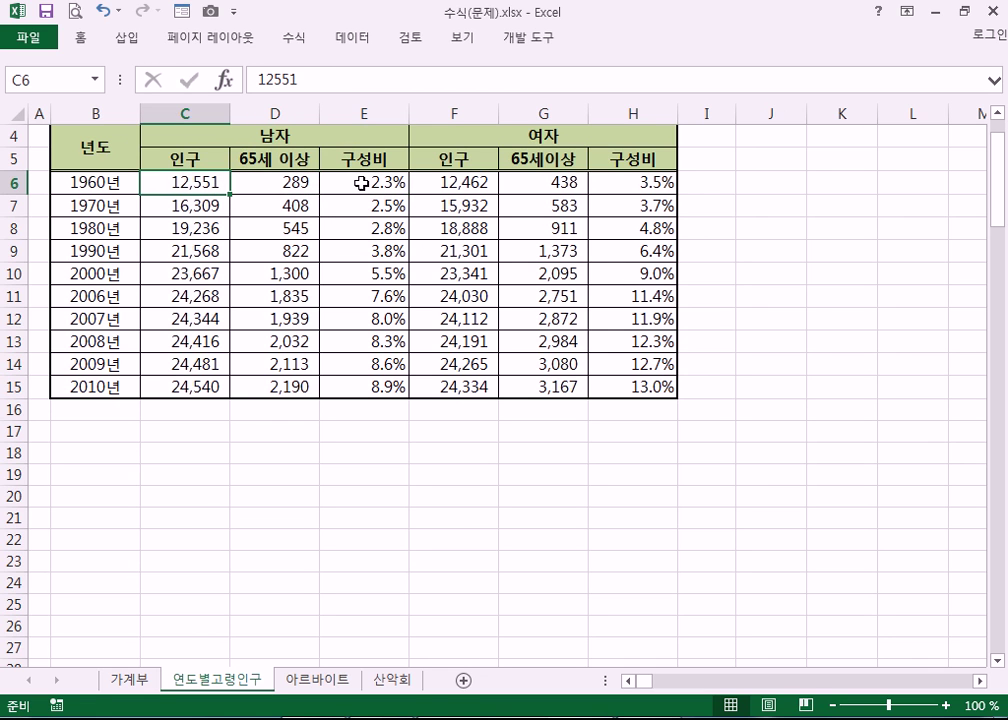
left_click(361, 183)
- Compare the E10 ratio formula with E6, check its source cells D10 and C10, and return to the 아르바이트 sheet
left_click(385, 273)
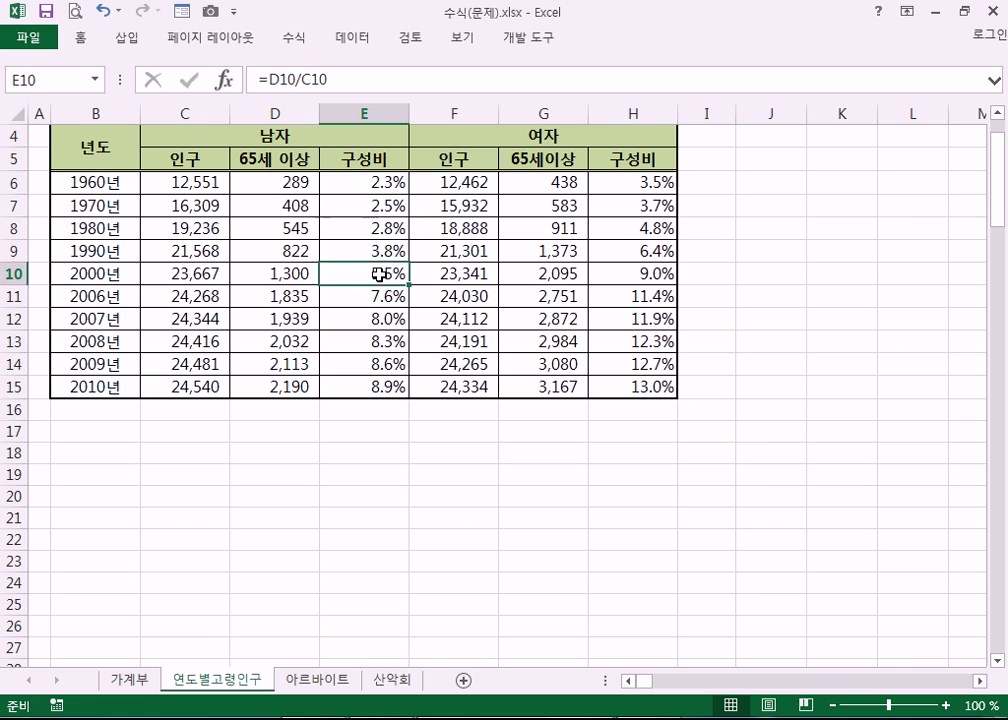
left_click(385, 183)
left_click(383, 272)
left_click(287, 273)
left_click(351, 272)
left_click(280, 270)
left_click(201, 273)
left_click(362, 273)
left_click(312, 680)
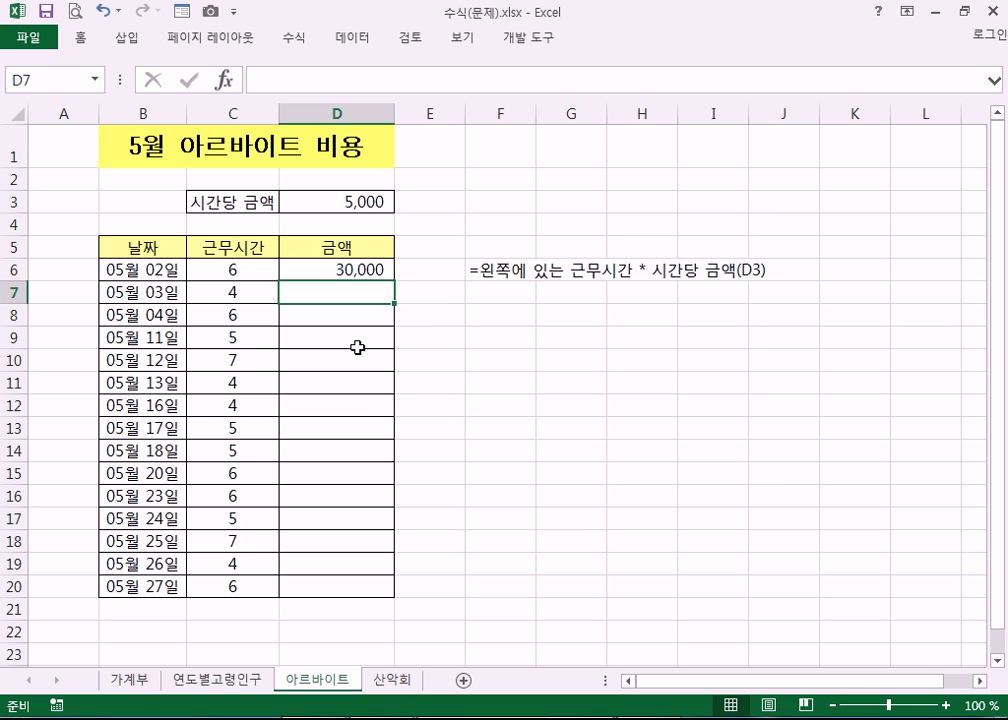
- Review the male and female ratio columns E6:E15 and H6:H15 on the 연도별고령인구 sheet for their relative references
left_click(215, 682)
left_click_drag(377, 179, 382, 387)
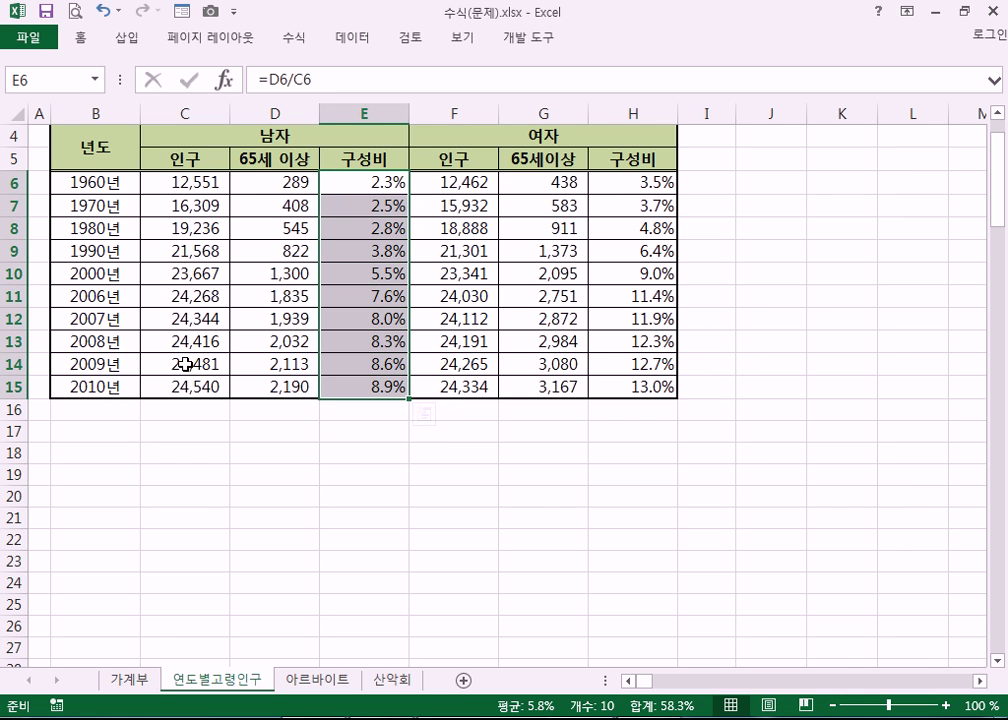
left_click_drag(657, 184, 651, 387)
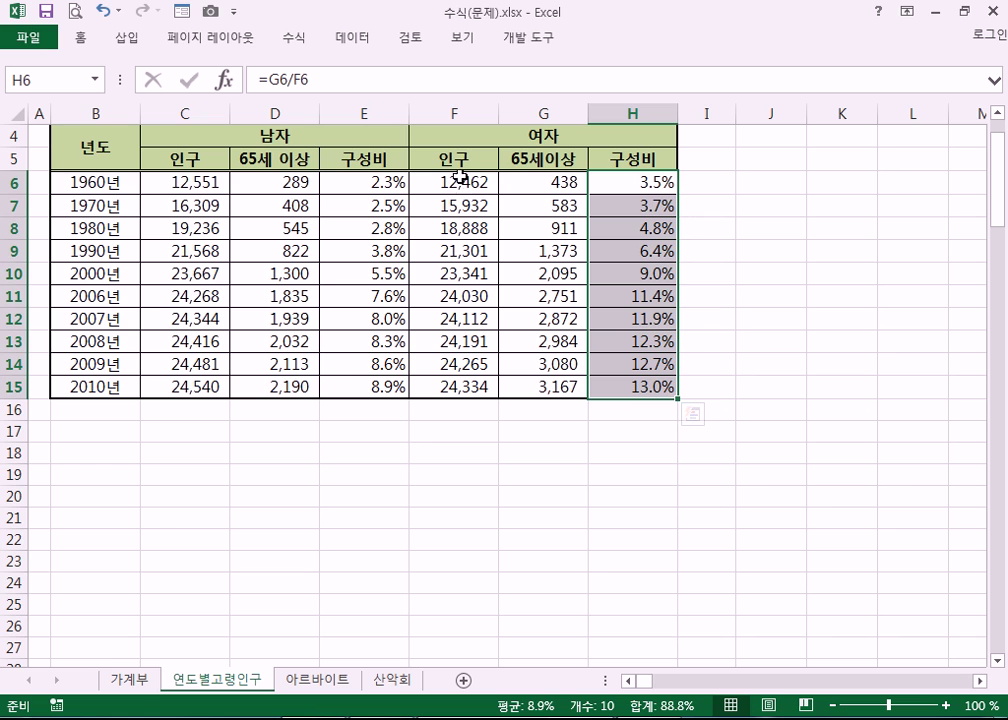
left_click(353, 190)
left_click(616, 187)
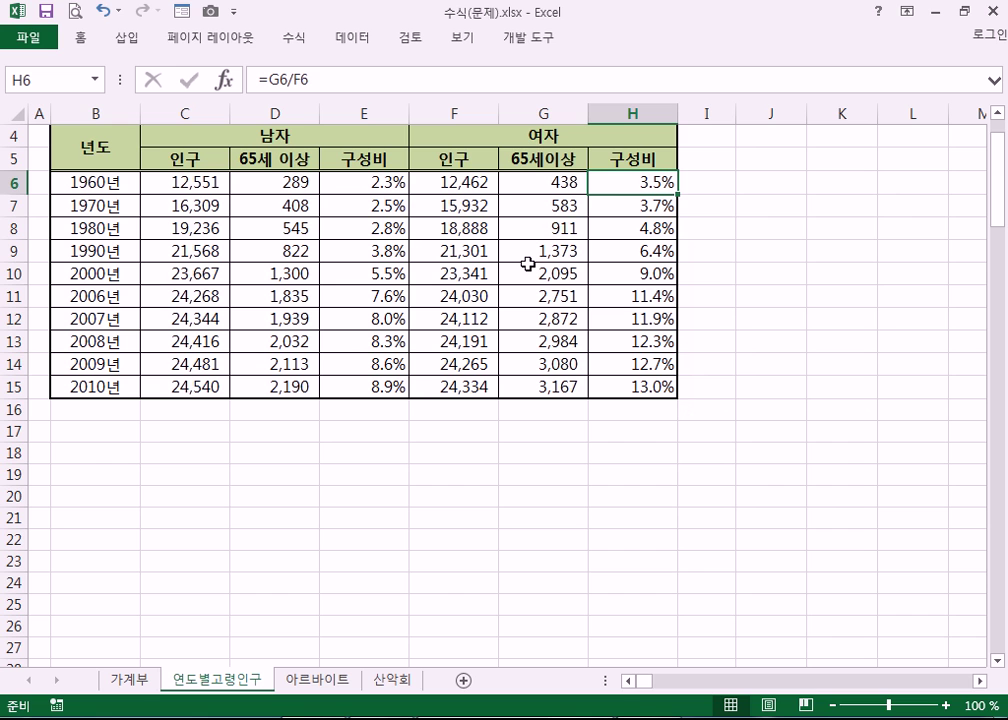
- On the 아르바이트 sheet, enter =C6*D3 in D6 with relative references and fill it down through D20
left_click(310, 688)
left_click(353, 266)
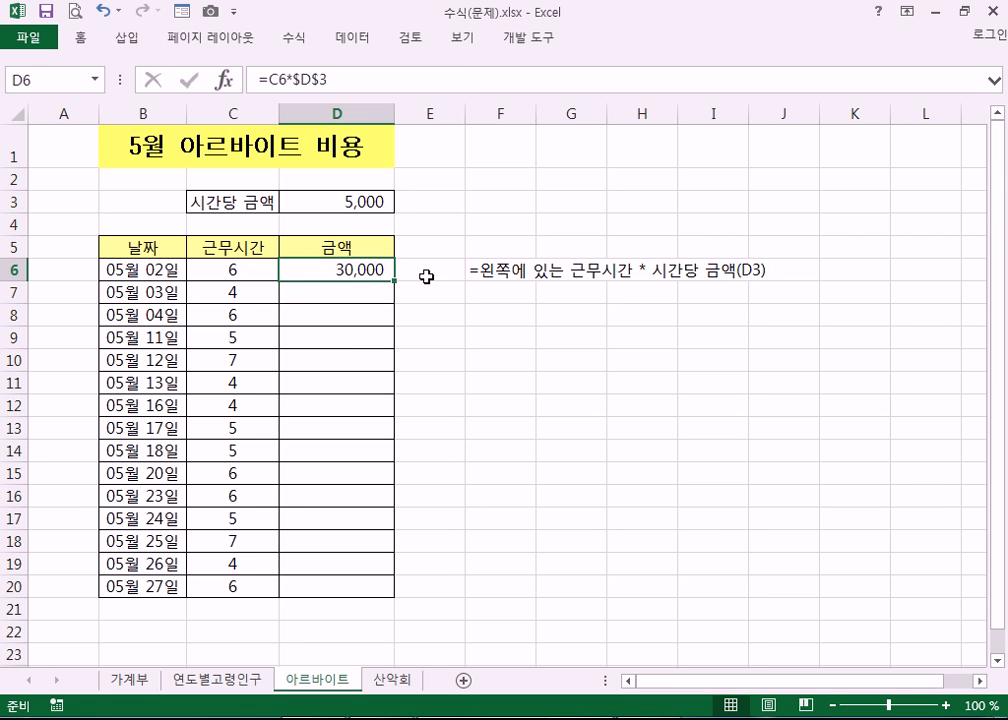
type("=")
left_click(230, 266)
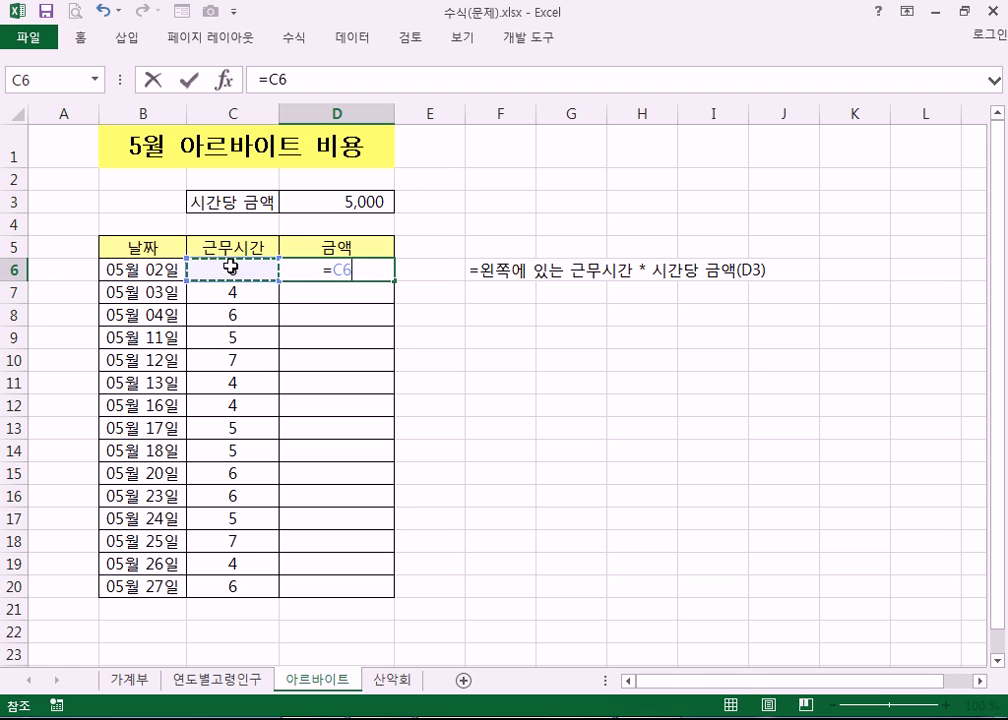
type("*")
left_click(343, 202)
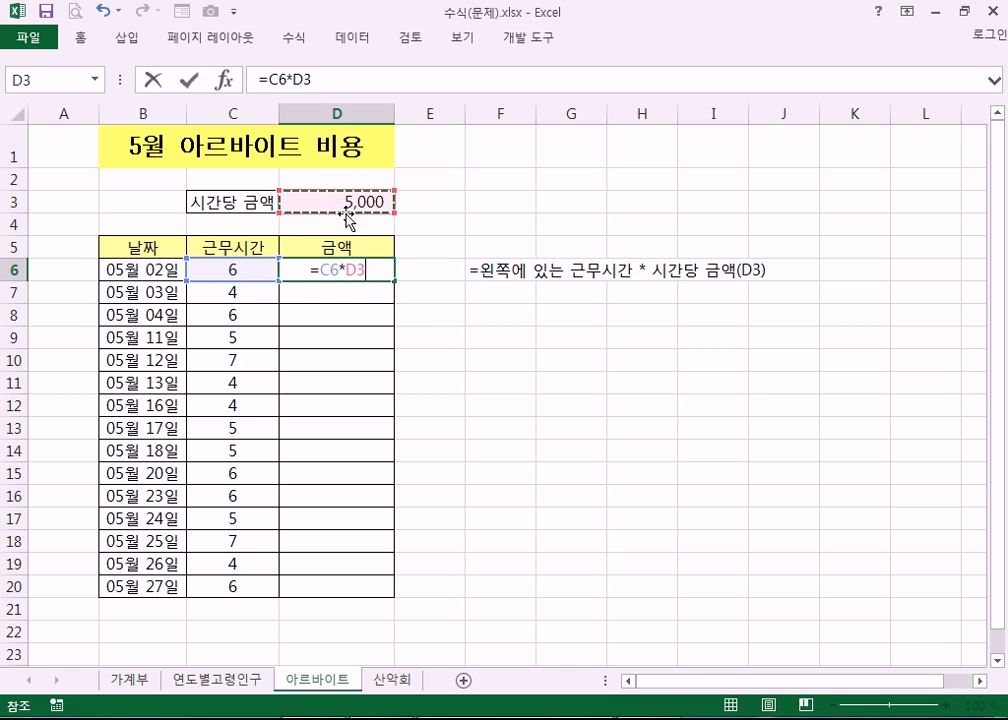
key("ctrl+Return")
key("Return")
left_click(390, 269)
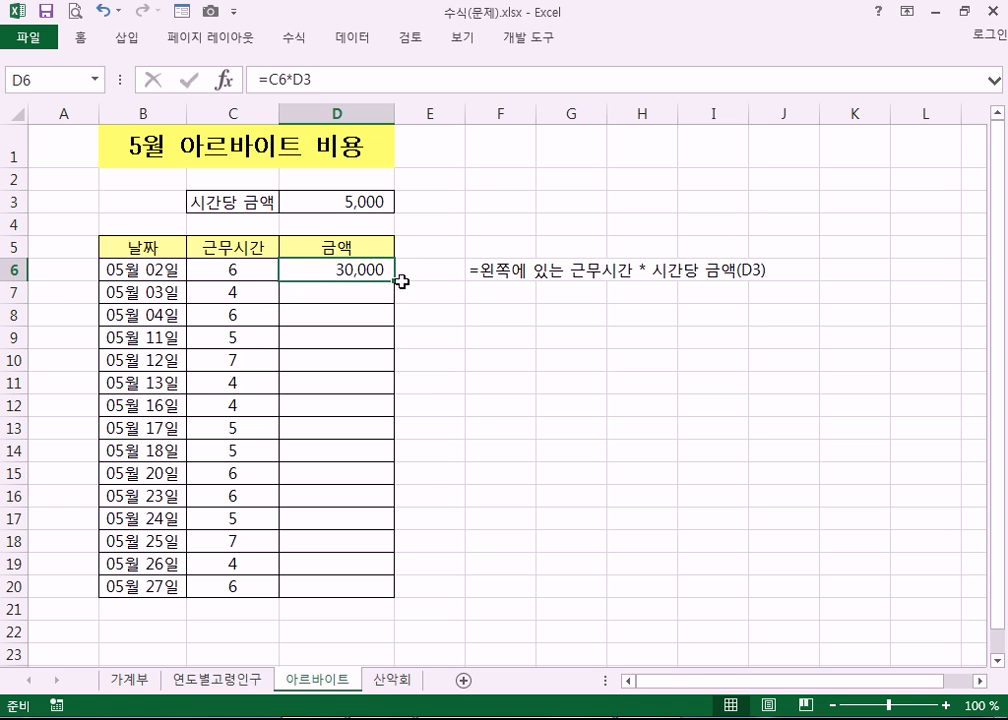
left_click_drag(396, 284, 401, 592)
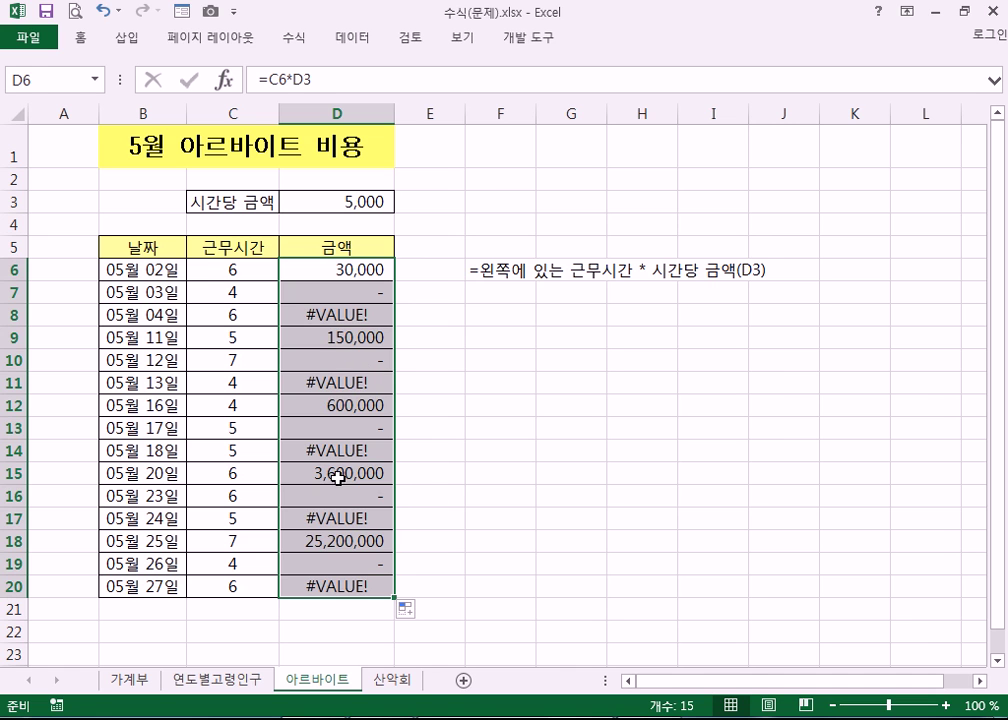
- Trace the shifted rate references in the filled amount formulas in D18, D15, D12 and D9
left_click(315, 541)
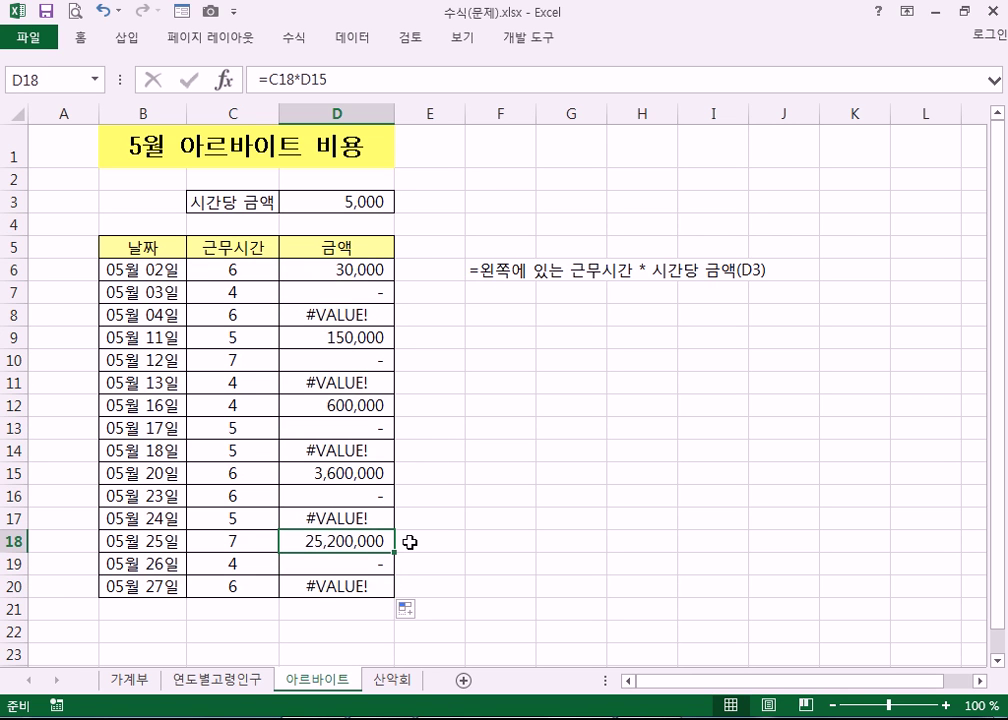
left_click(270, 541)
left_click(318, 541)
left_click(290, 517)
left_click(328, 497)
left_click(337, 474)
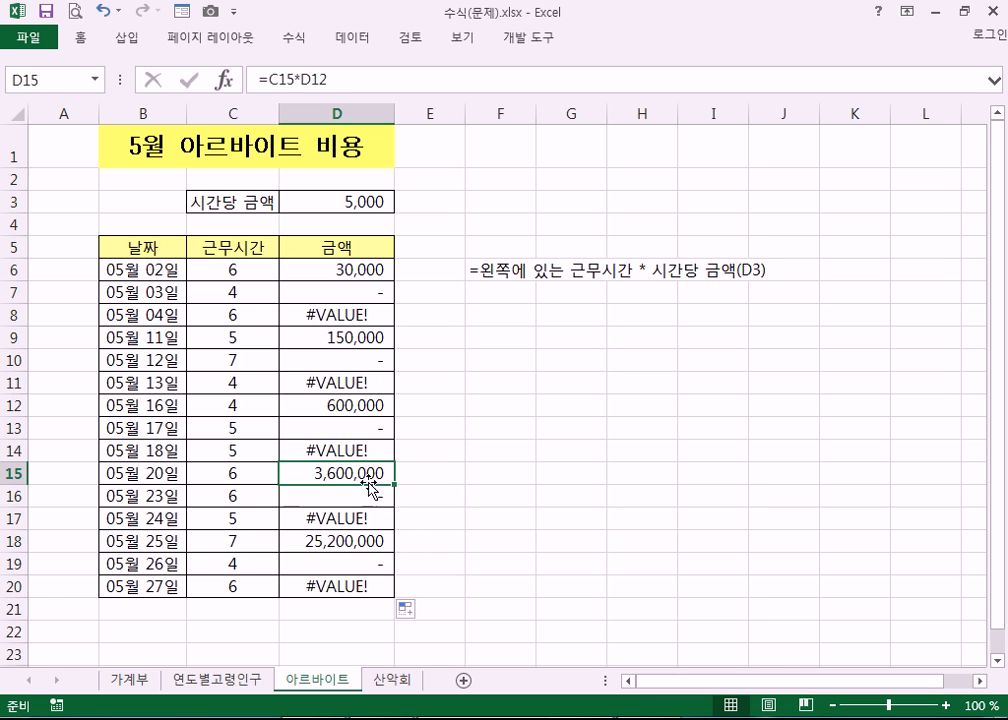
left_click(355, 540)
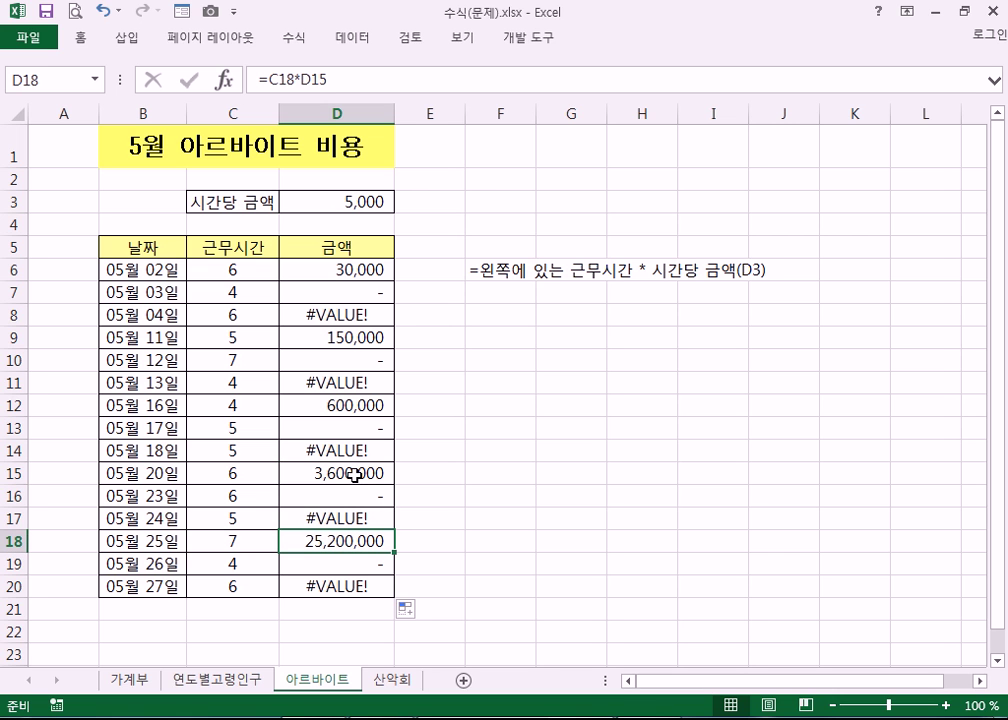
left_click(314, 474)
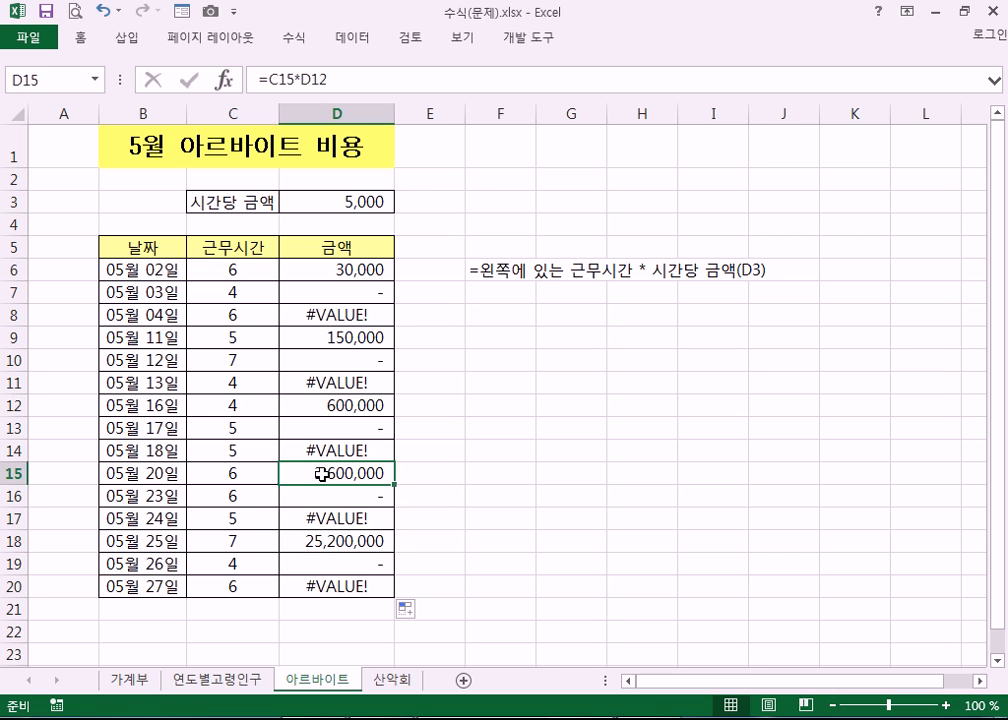
left_click(353, 403)
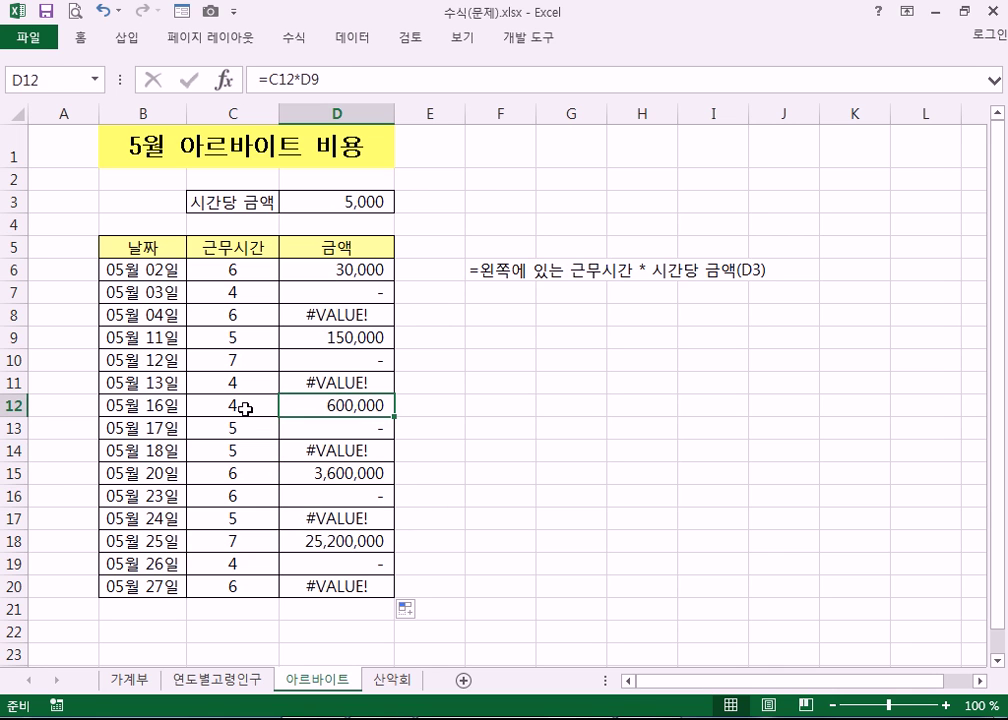
left_click(376, 340)
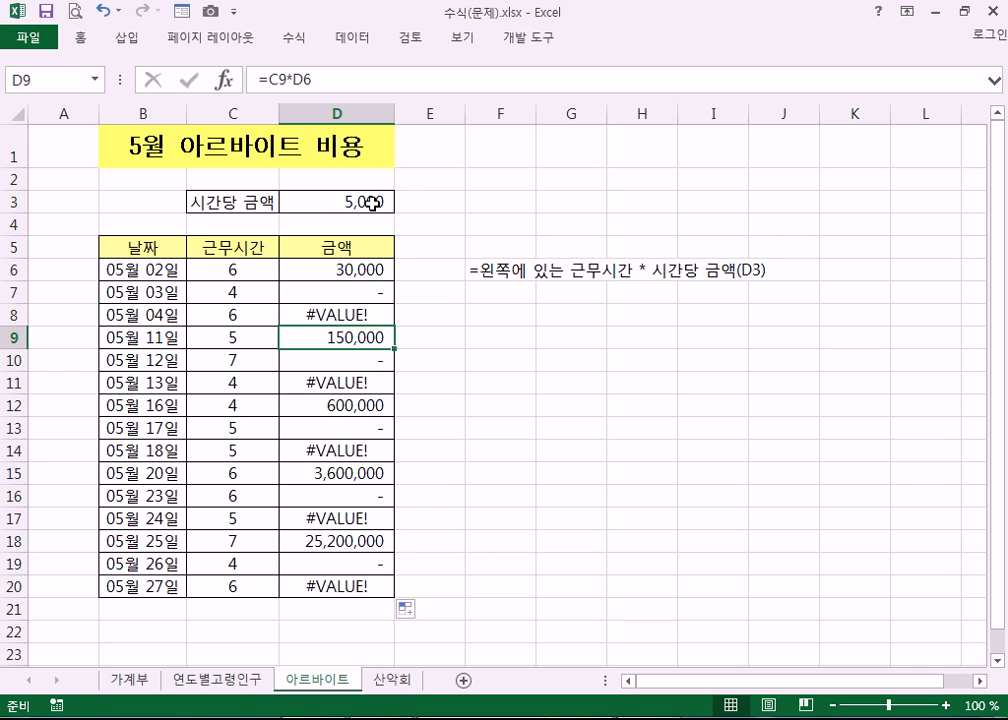
- Edit the formula in D6 to =C6*$D$3, retyping the absolute hourly rate reference manually
double_click(362, 270)
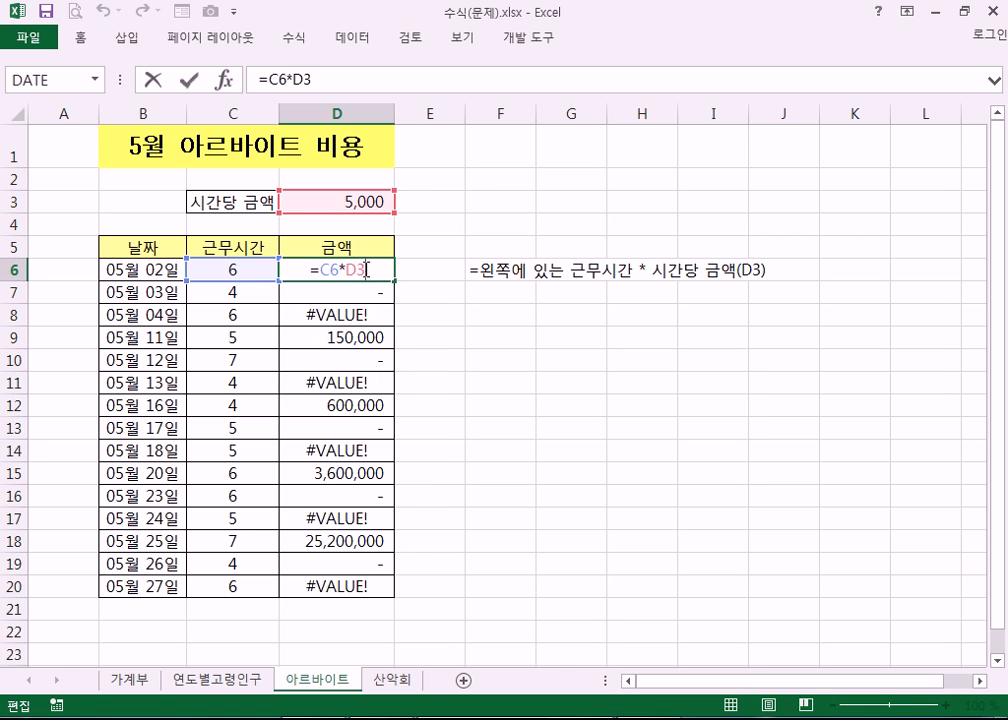
key("F4")
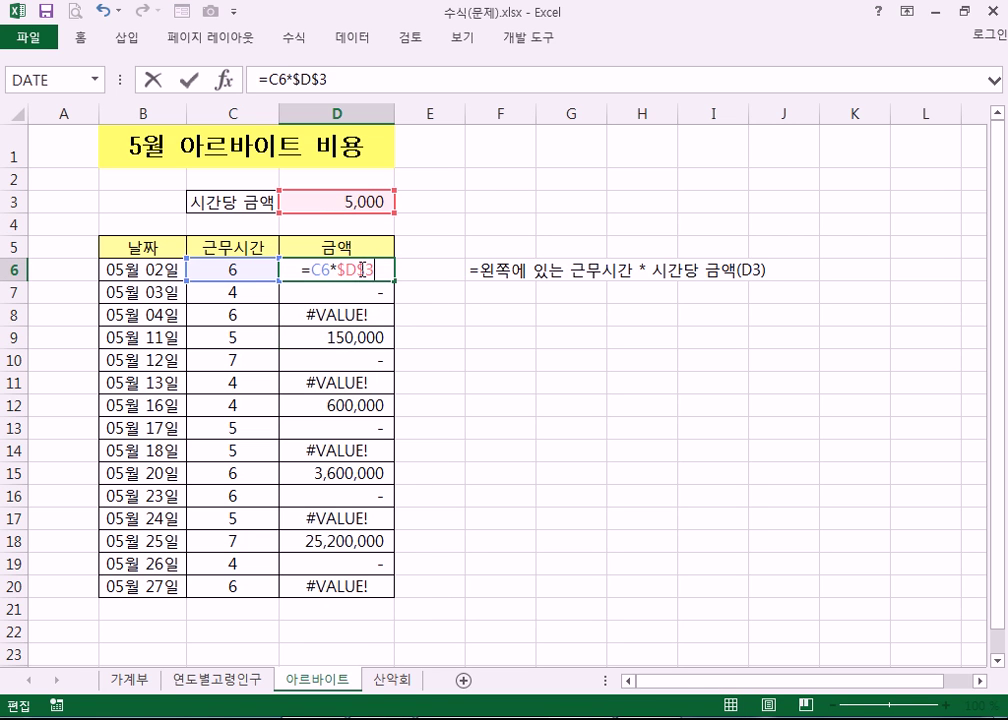
key("BackSpace")
key("BackSpace")
key("BackSpace")
key("BackSpace")
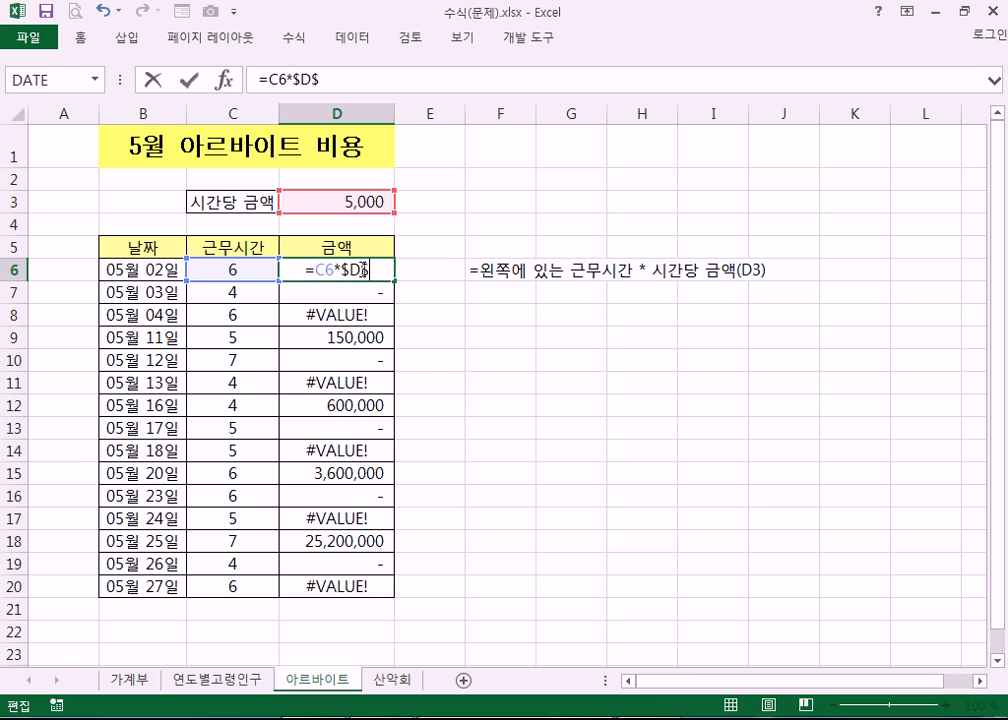
type("$")
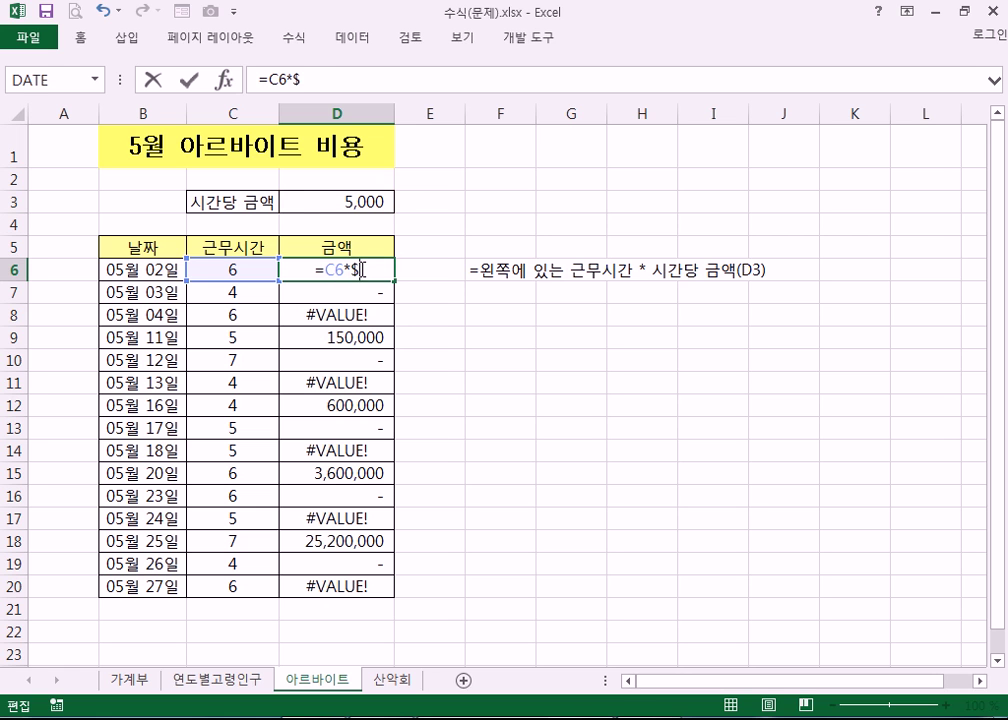
type("d$3")
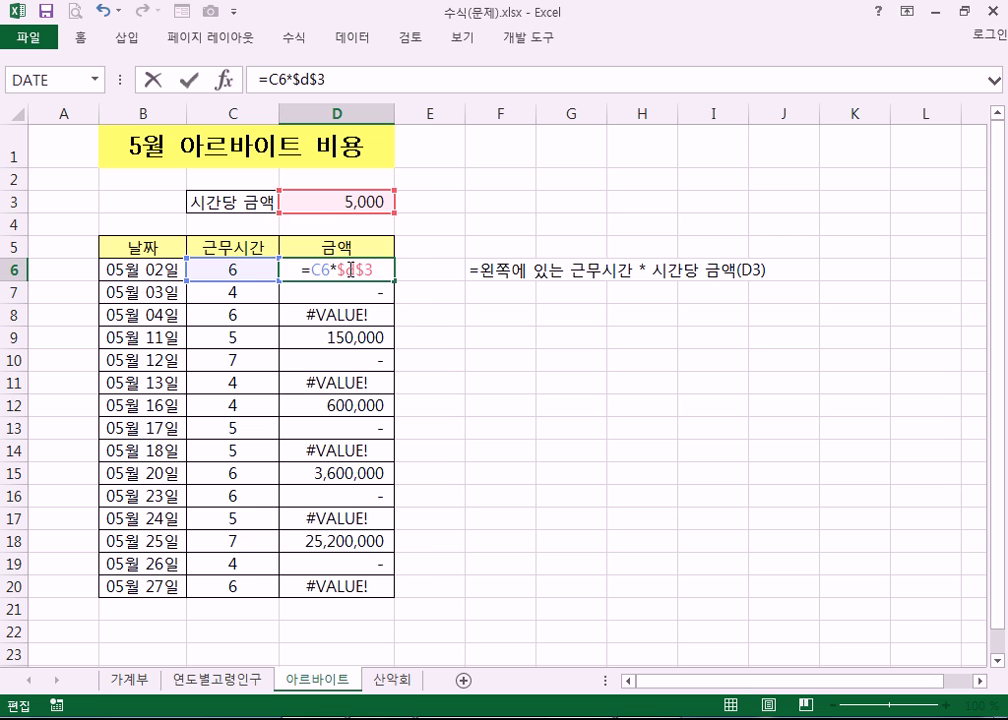
- Complete the D6 formula as =C6*$D$3 with an absolute hourly rate reference and fill it down through D20
key("F4")
key("F4")
key("F4")
key("F4")
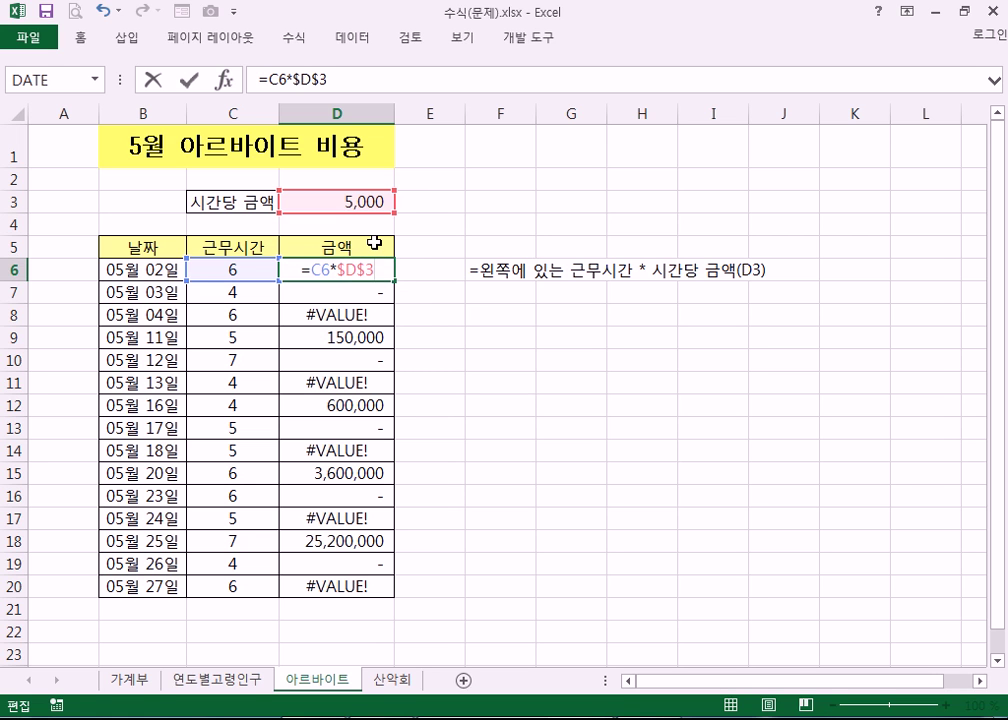
key("ctrl+Return")
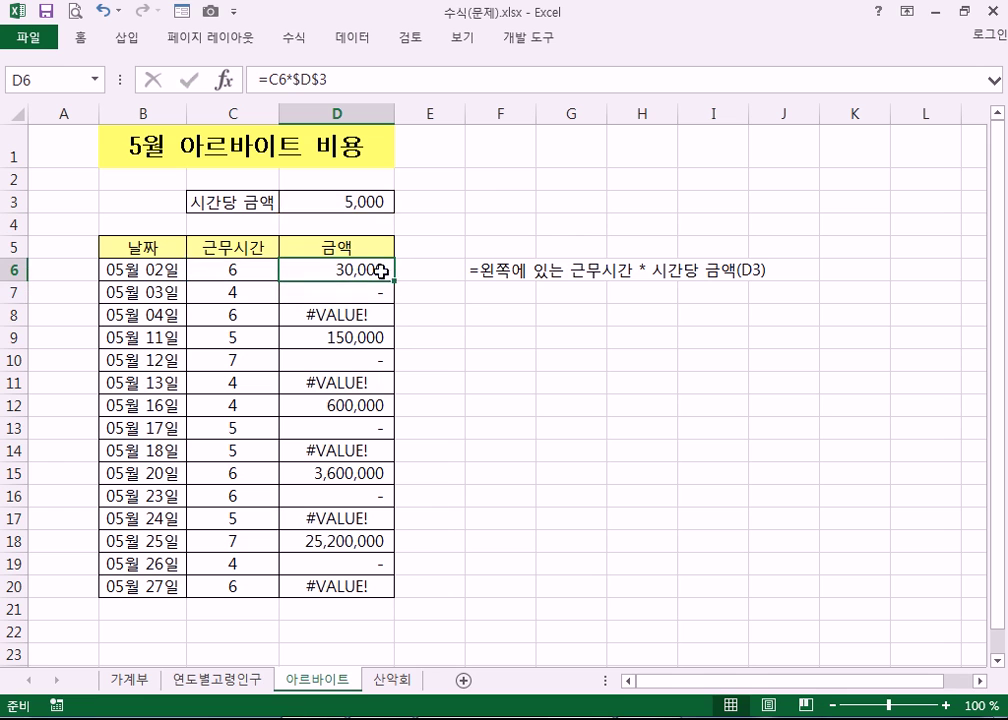
left_click_drag(395, 281, 400, 603)
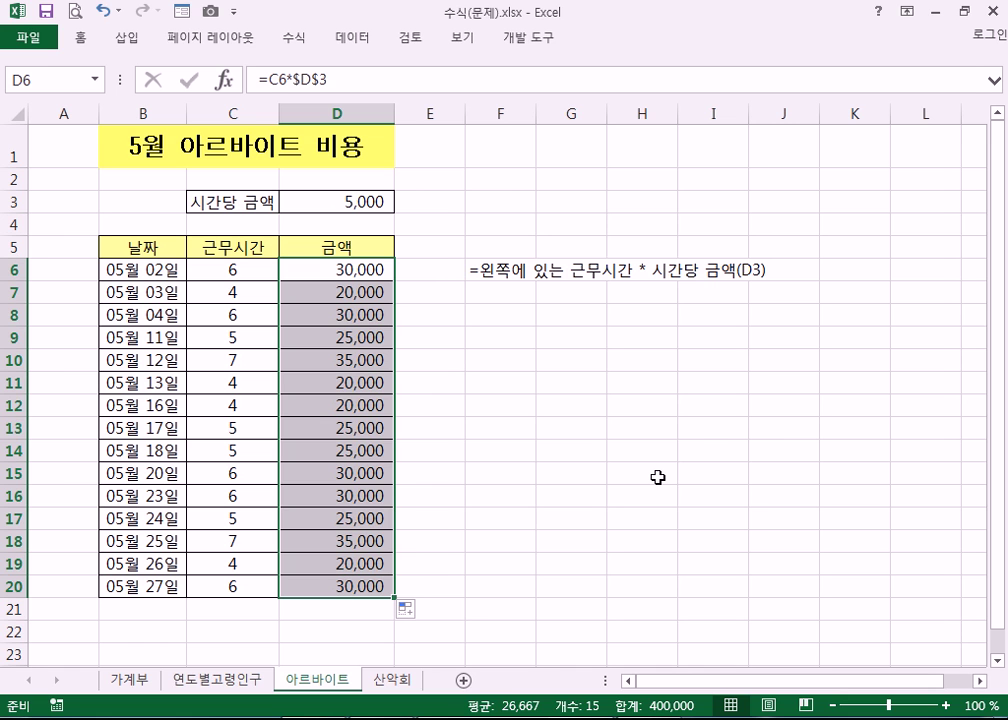
- Widen column E and enter the formula =C6/D3 as plain text in E6
left_click(455, 272)
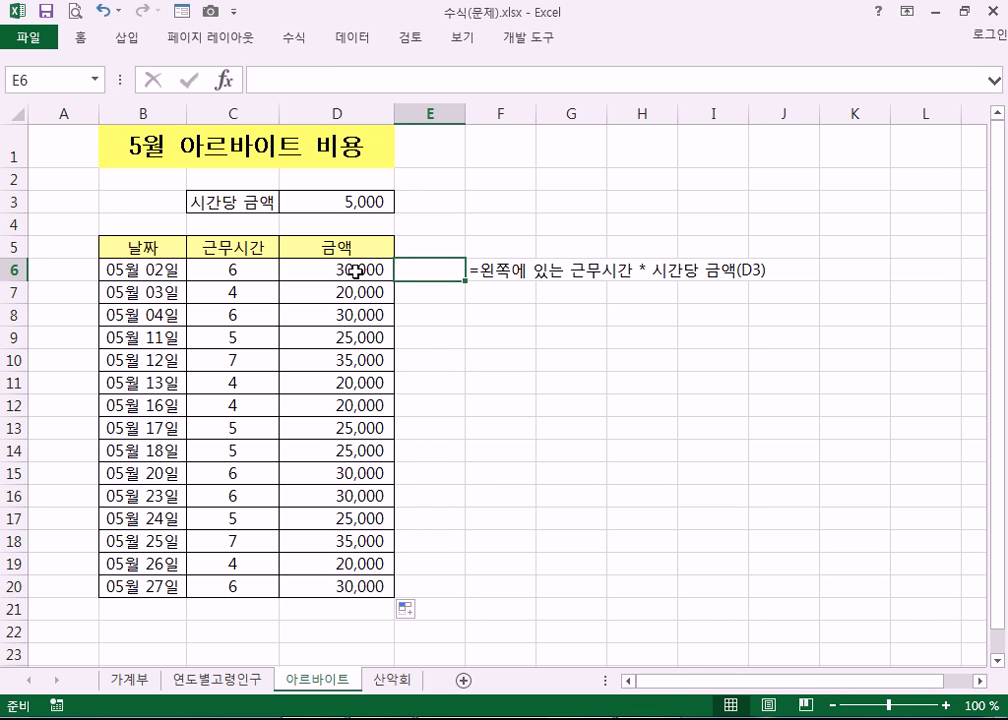
left_click_drag(466, 113, 512, 113)
type("=")
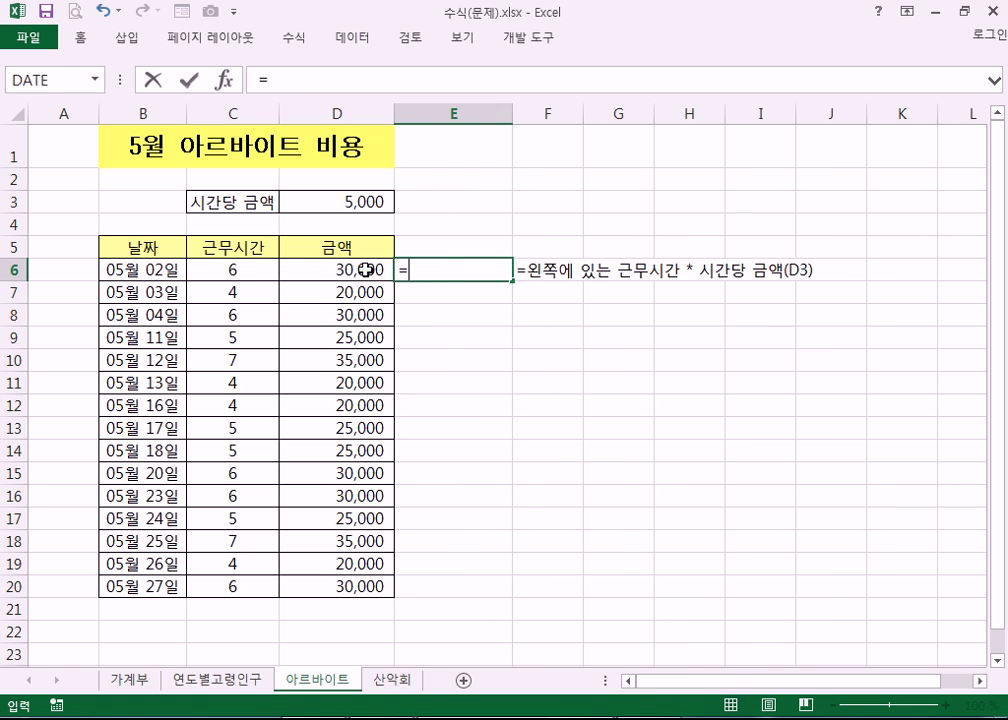
left_click(244, 270)
type("/")
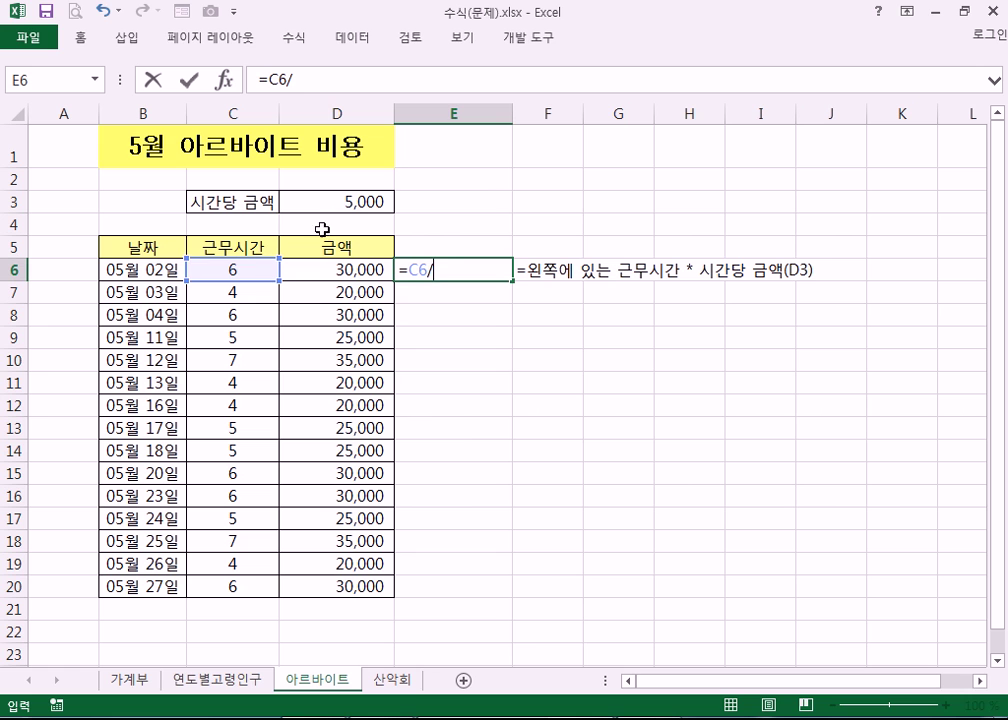
left_click(350, 202)
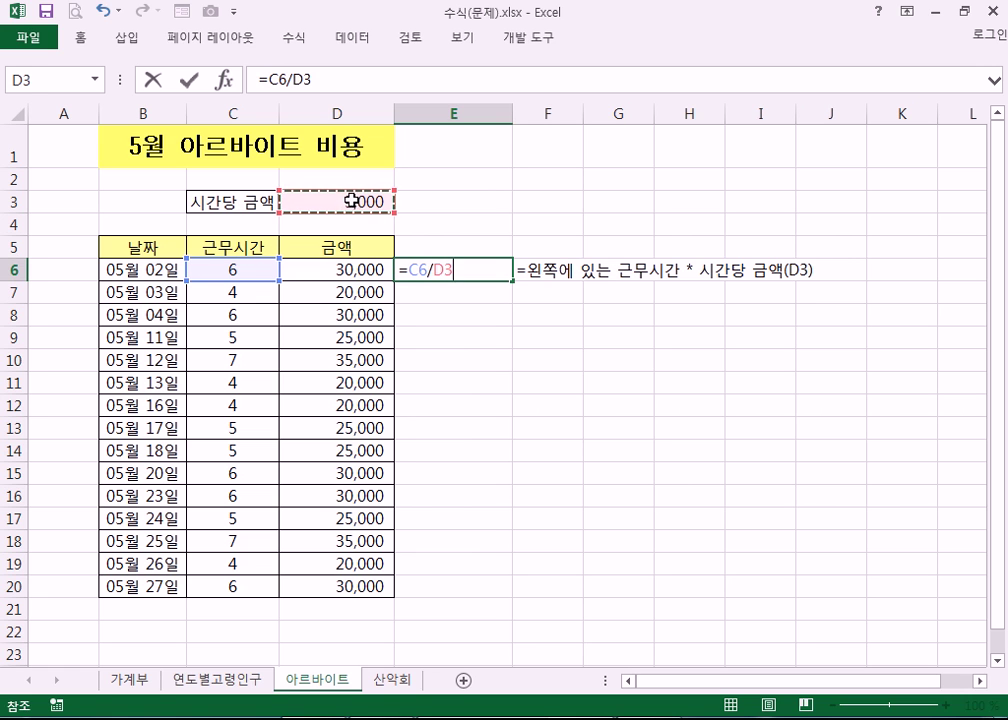
left_click(403, 270)
type("'")
key("Return")
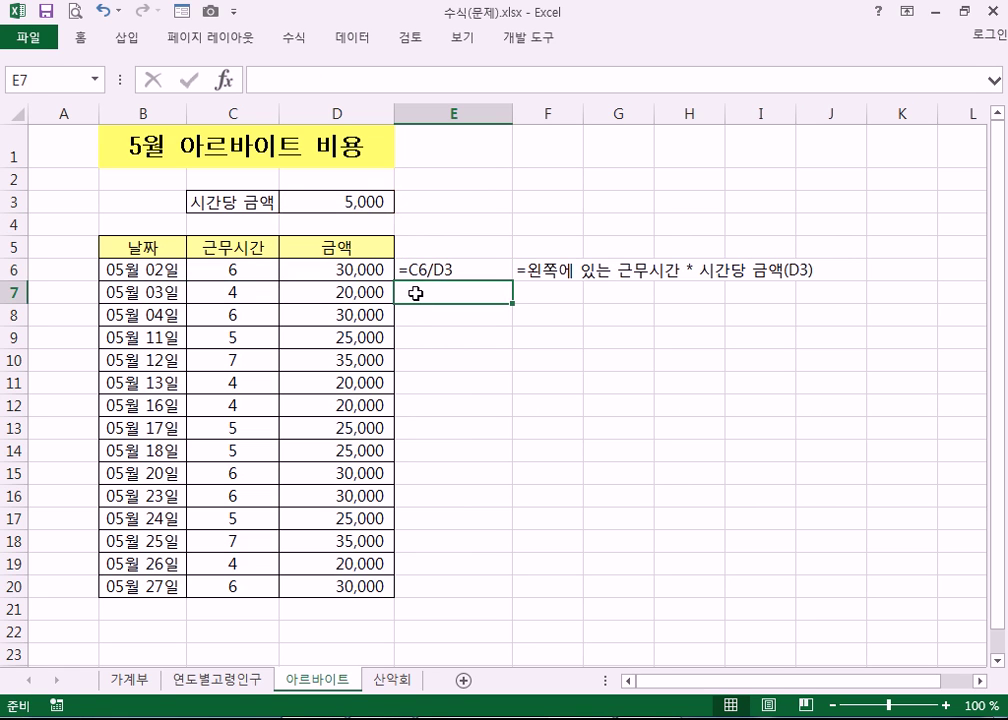
- Enter the formula =C7*D3 as plain text in E7, correcting the operator to multiplication
type("=")
left_click(244, 291)
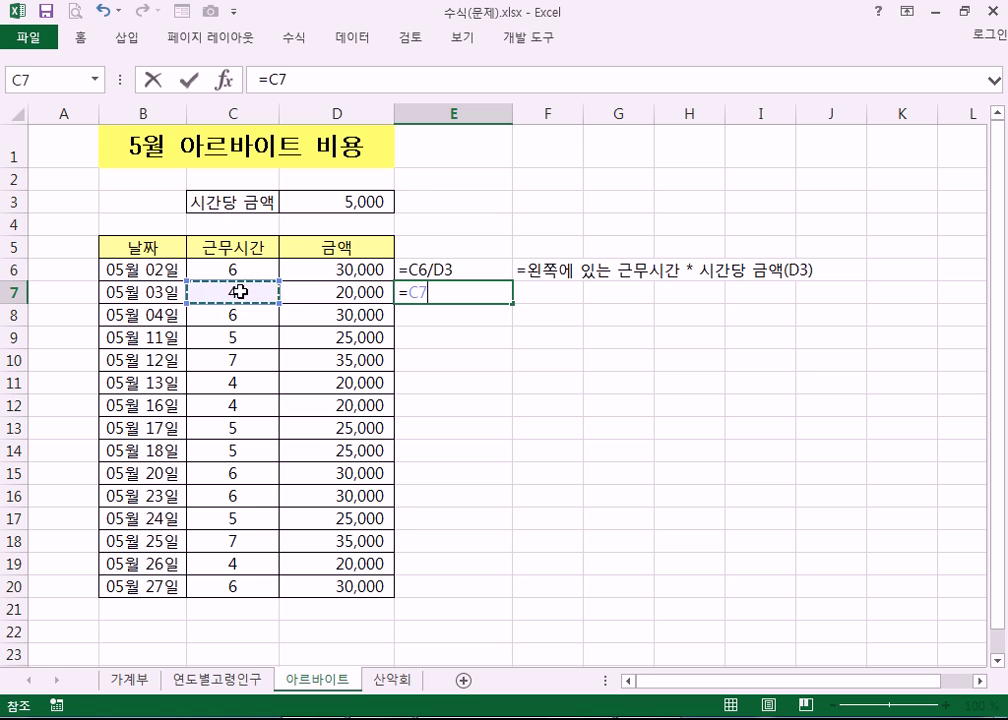
type("/")
left_click(328, 205)
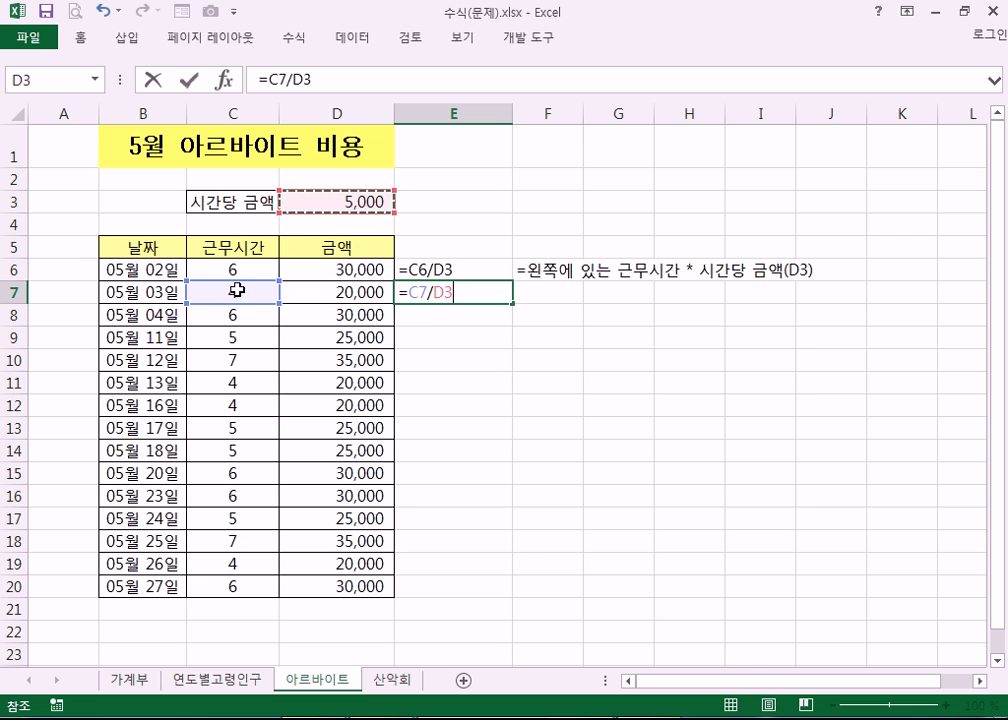
left_click(431, 292)
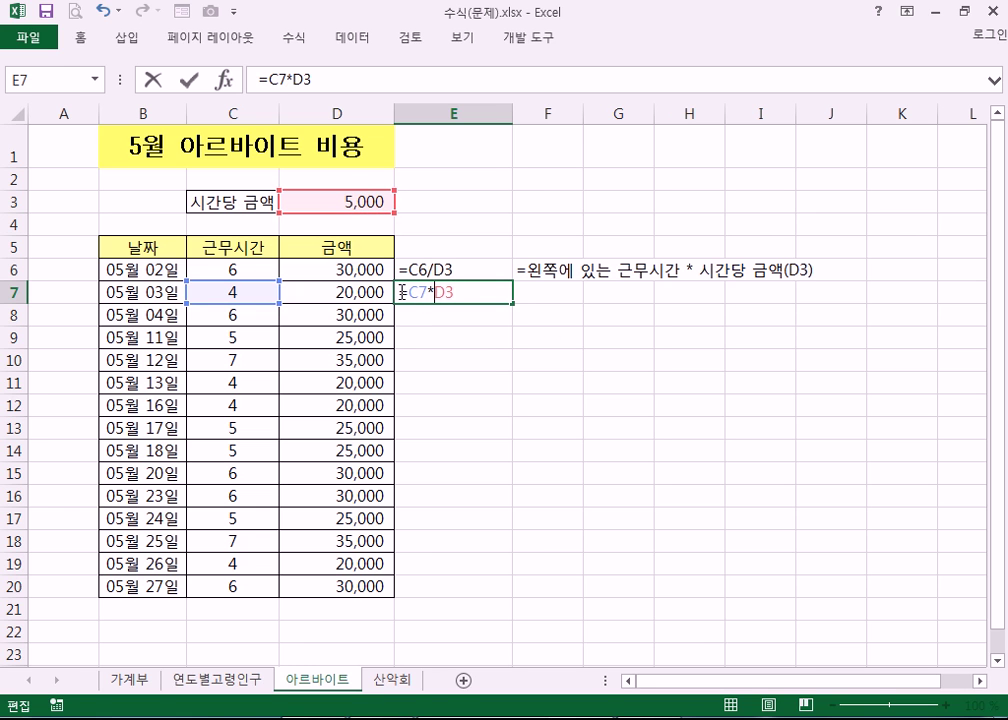
type("'")
key("Return")
- Correct the formula text in E6 to =C6*D3, replacing the division sign with multiplication
double_click(436, 270)
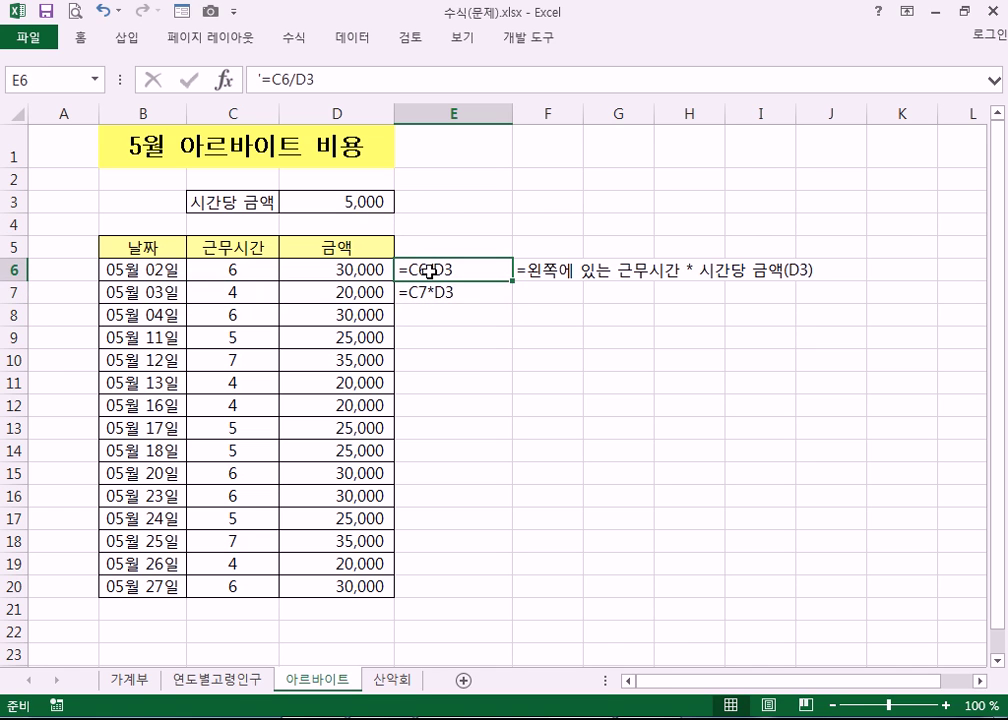
key("Home")
type("'")
key("ctrl+Return")
key("Down")
left_click(434, 270)
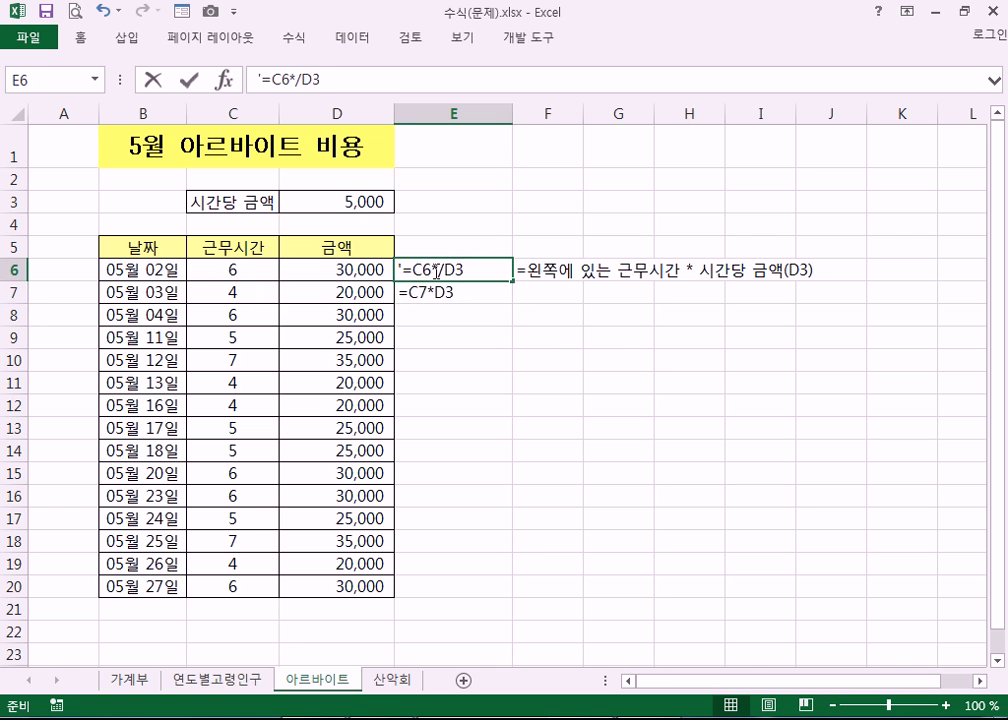
double_click(434, 270)
key("Delete")
key("ctrl+Return")
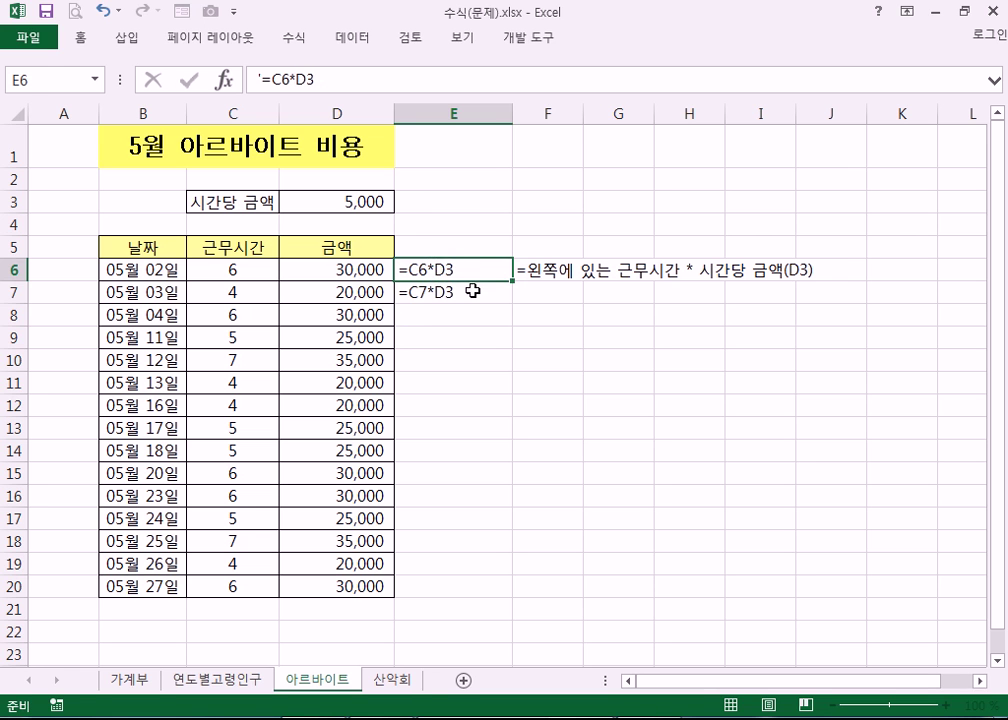
- Enter the formula =C8*D3 as plain text in E8
key("Down")
key("Down")
type("=")
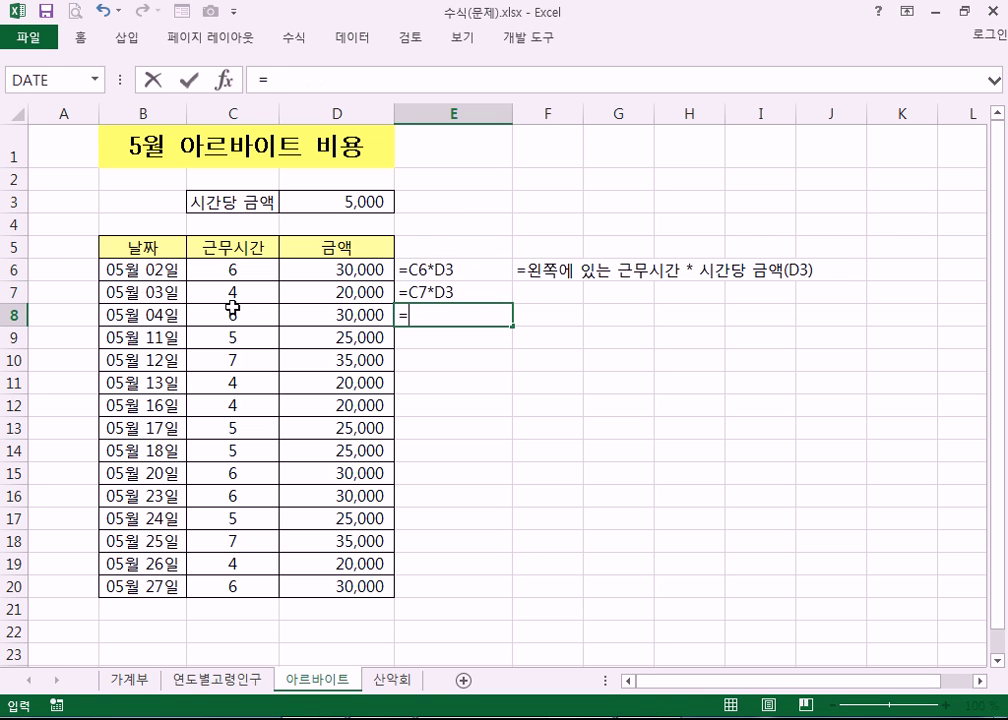
left_click(232, 313)
type("*")
left_click(352, 205)
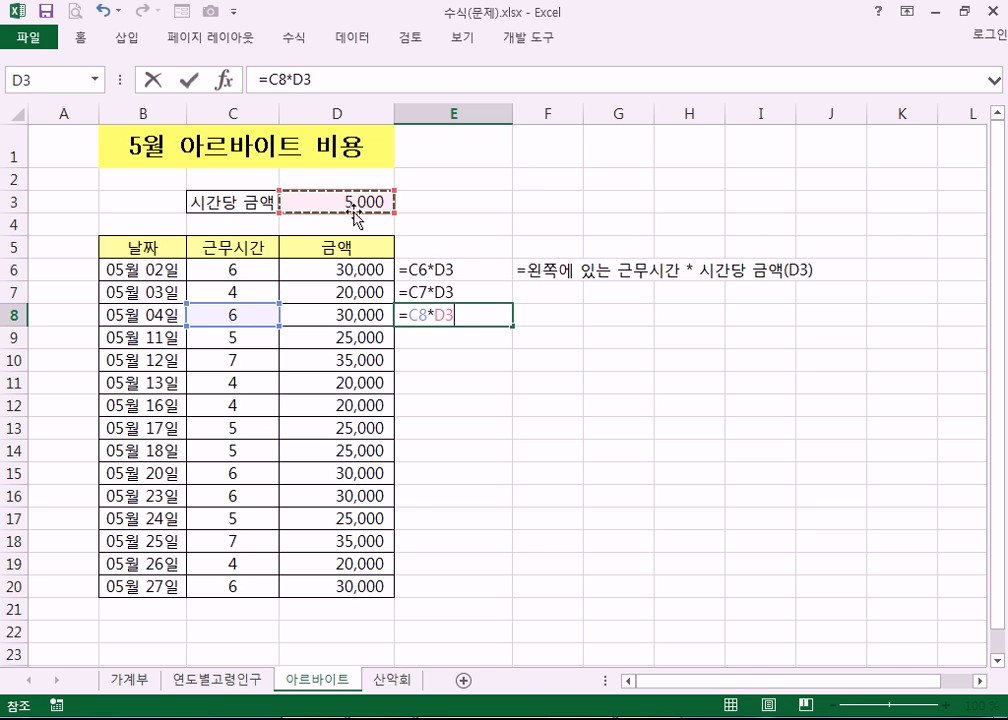
left_click(399, 313)
type("'")
key("Return")
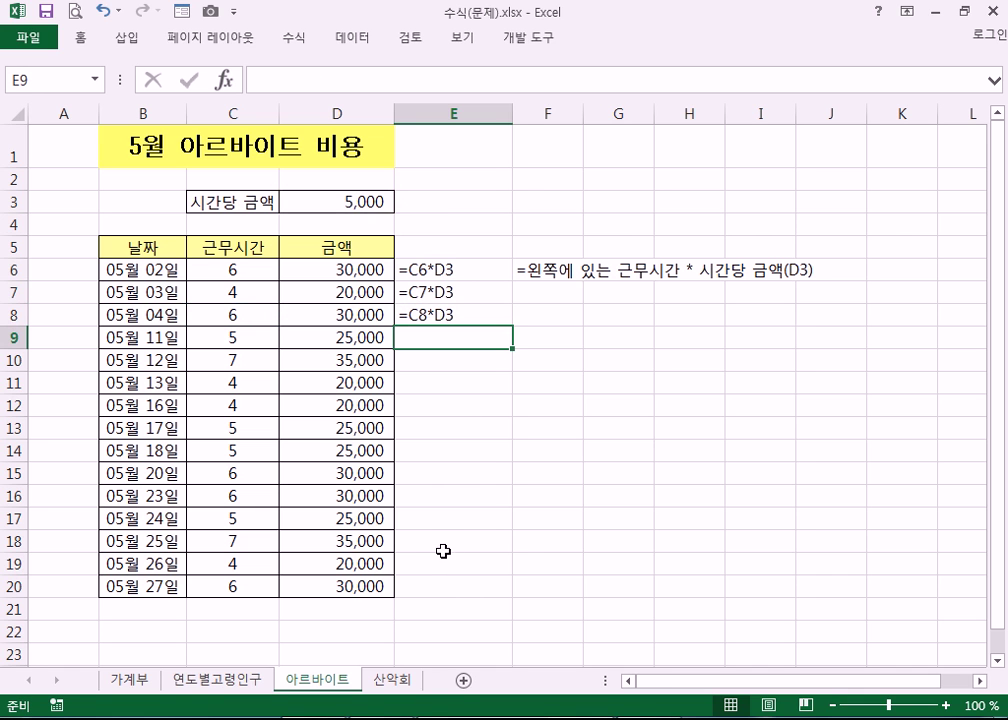
- Enter the formula =C16*D3 as plain text in E16, beside the 05월 23일 row
left_click(424, 506)
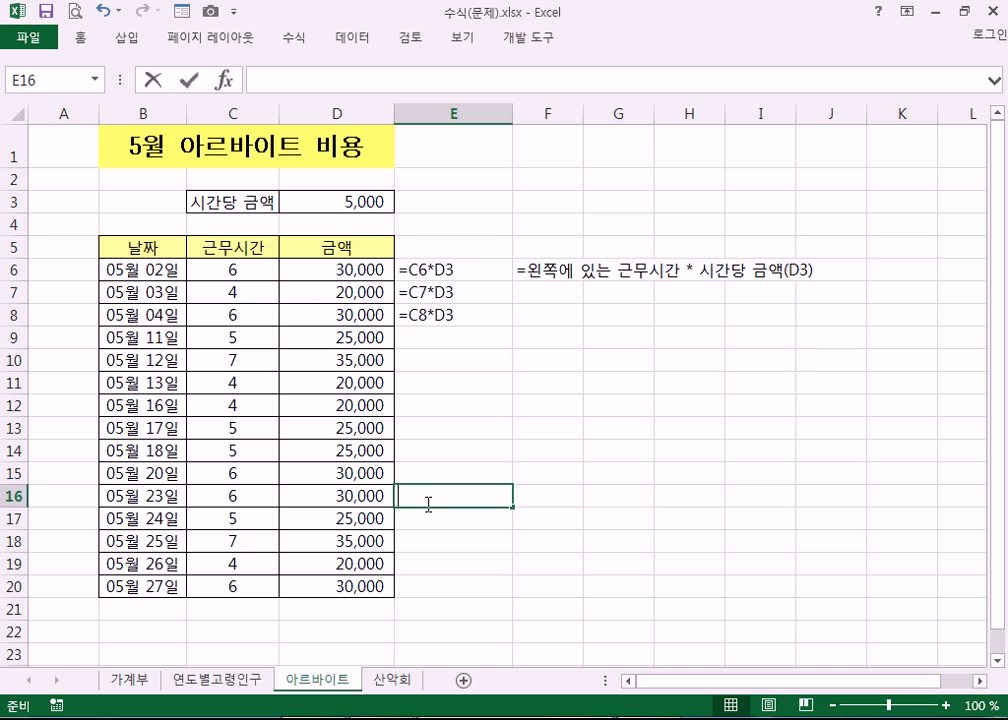
type("₩")
key("BackSpace")
type("=")
left_click(230, 490)
type("*")
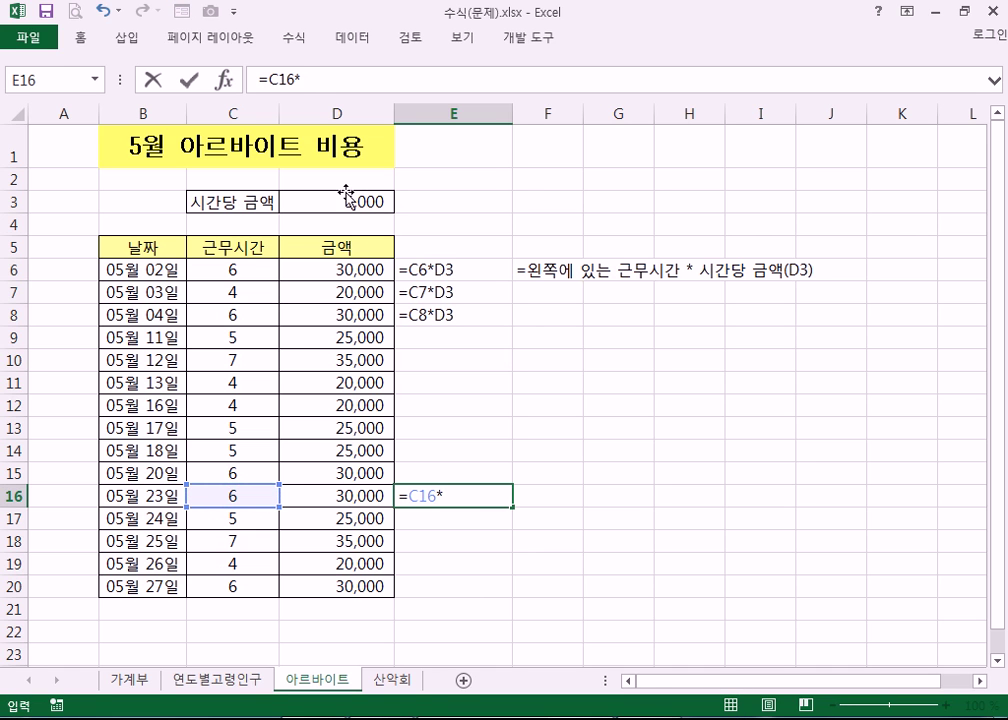
left_click(348, 200)
left_click(399, 496)
type("'")
key("Return")
- Compare the amount formulas in D6, D7, D8 and D16 with their work hour cells and the formula texts in column E
left_click(459, 270)
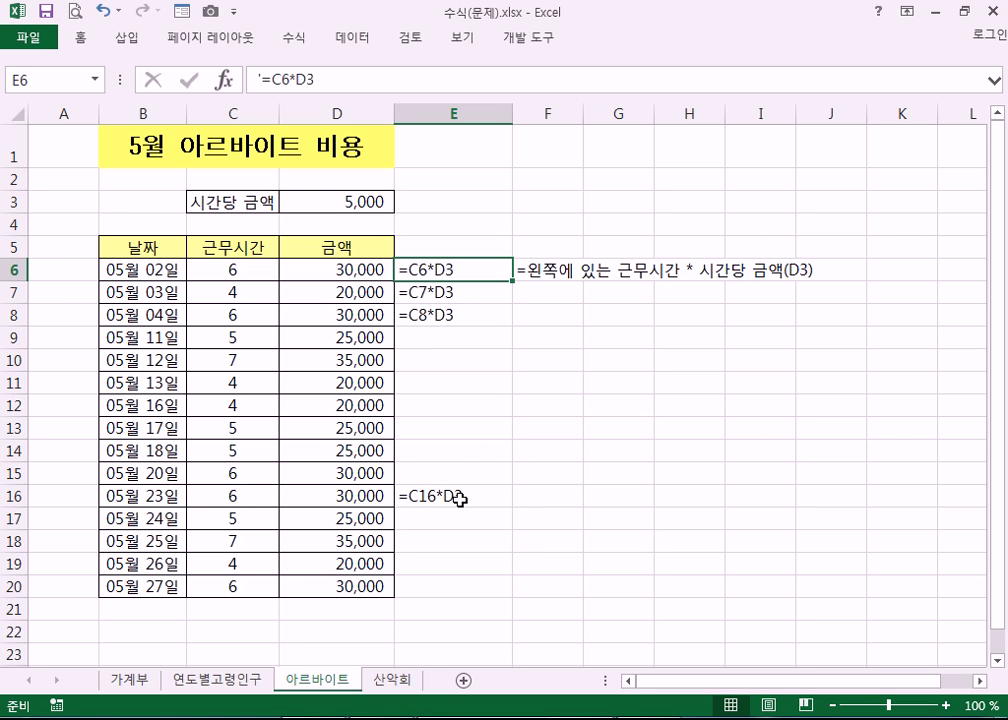
left_click(317, 270)
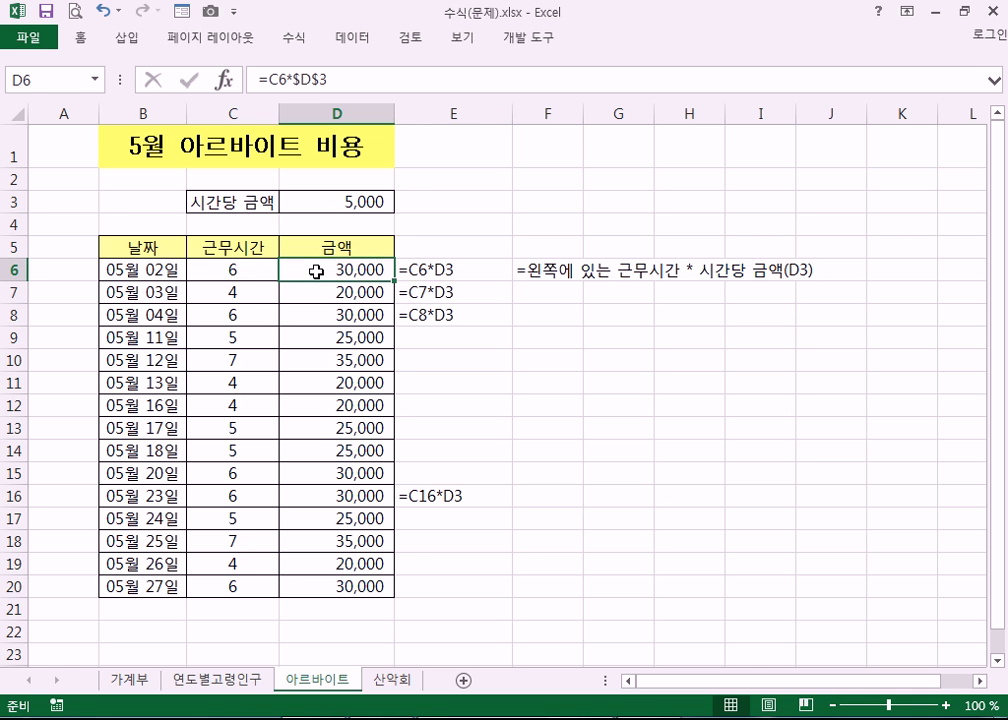
left_click(248, 270)
left_click(333, 293)
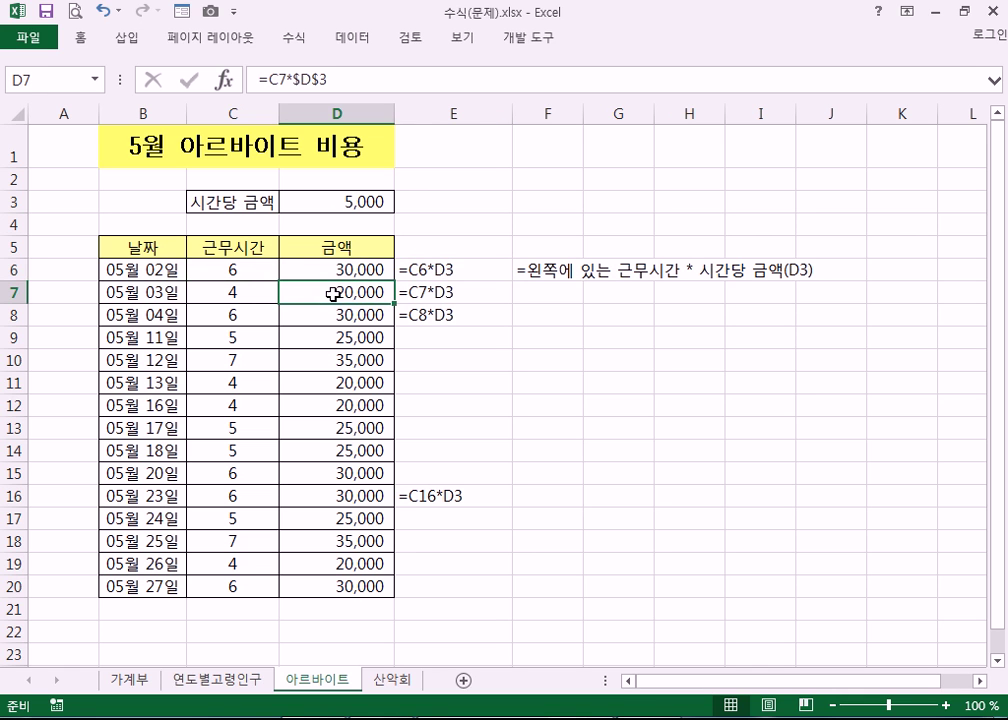
left_click(238, 291)
left_click(326, 317)
left_click(247, 317)
left_click(357, 496)
left_click(270, 490)
left_click(333, 491)
left_click(400, 268)
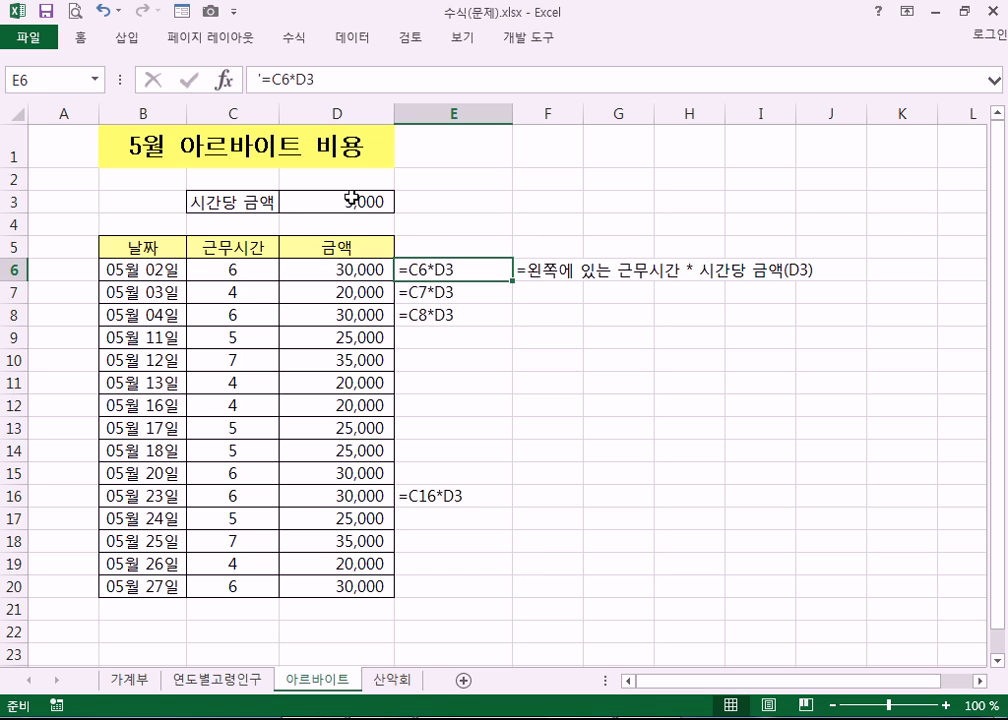
- Change the D6 formula back to relative references as =C6*D3 and fill it down through D20
left_click(383, 272)
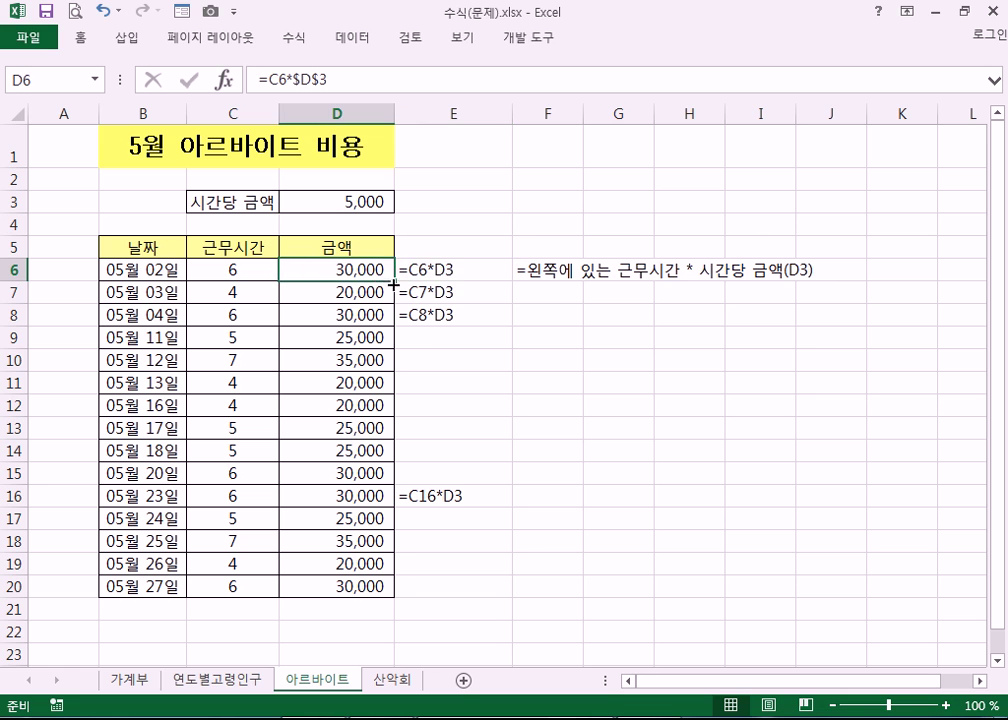
key("F2")
key("F4")
key("F4")
key("F4")
key("Return")
left_click(387, 273)
left_click_drag(388, 276, 398, 597)
- Trace the cells referenced by the amount formula in D8, counting from D8 to the work hours in C8 and up to D5
left_click(318, 314)
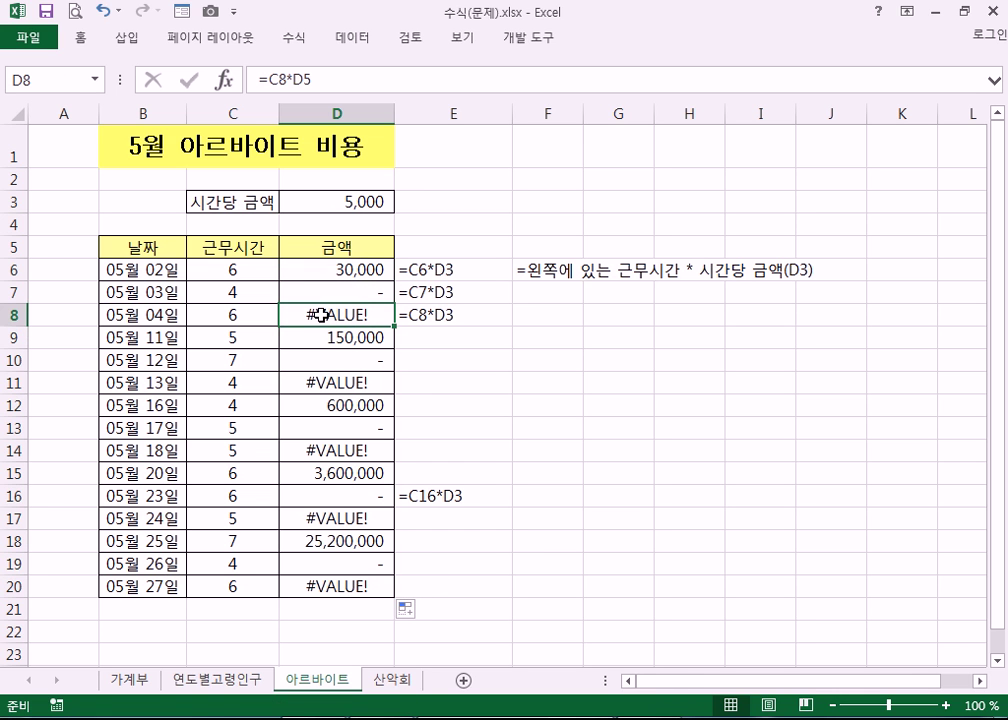
left_click(248, 316)
left_click(298, 314)
left_click(275, 315)
left_click(286, 315)
left_click(312, 292)
left_click(311, 270)
left_click(335, 246)
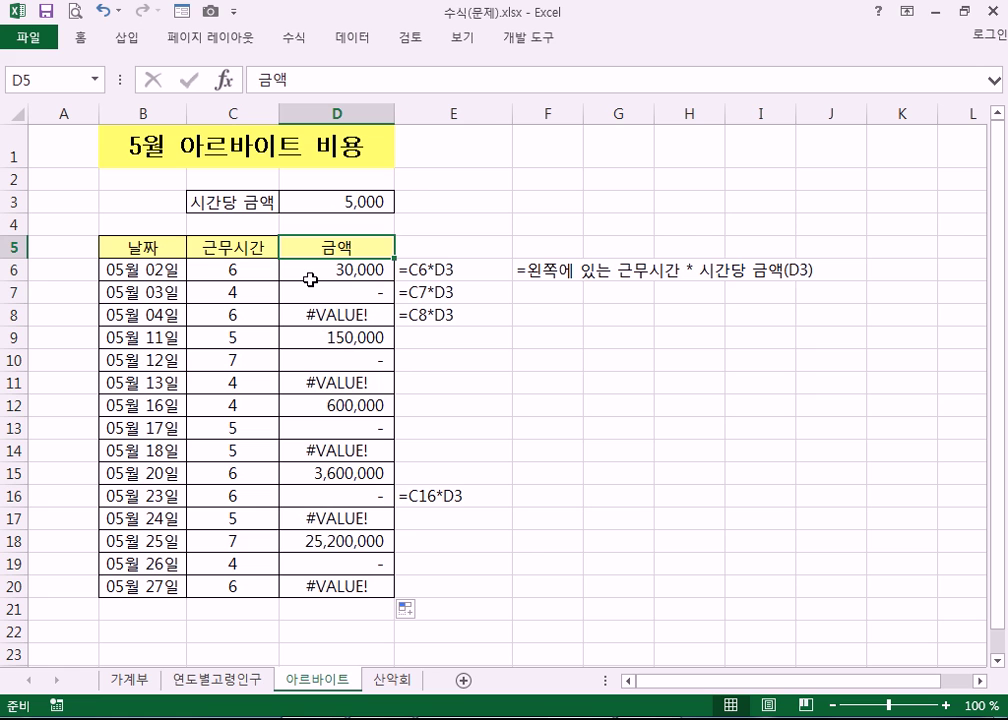
left_click(250, 316)
left_click(286, 315)
left_click(335, 248)
left_click(280, 316)
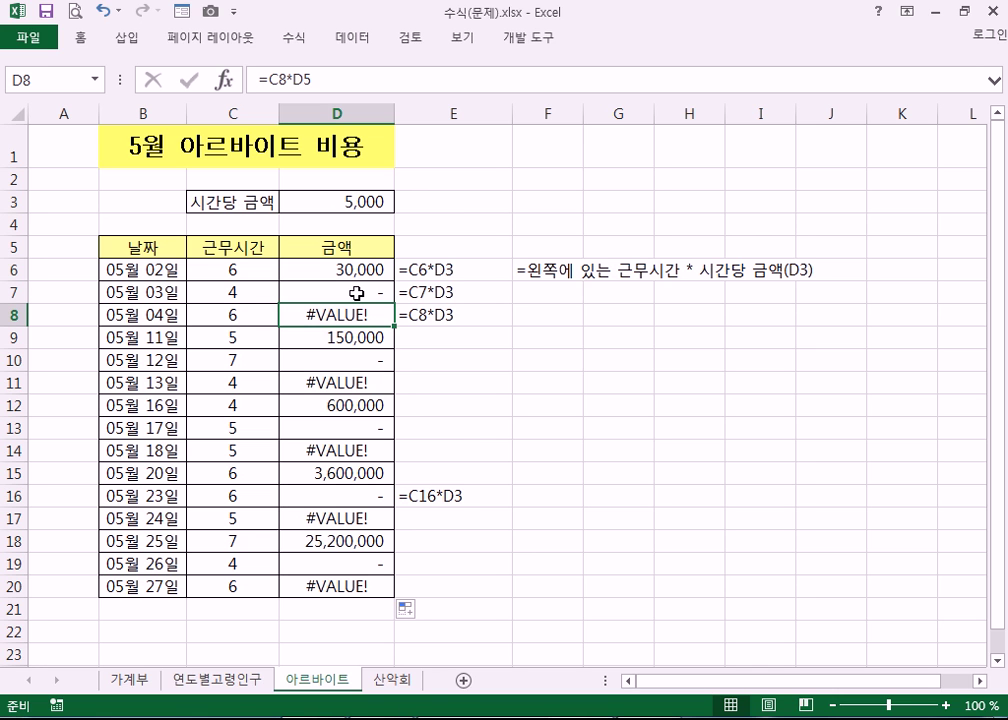
left_click(426, 271)
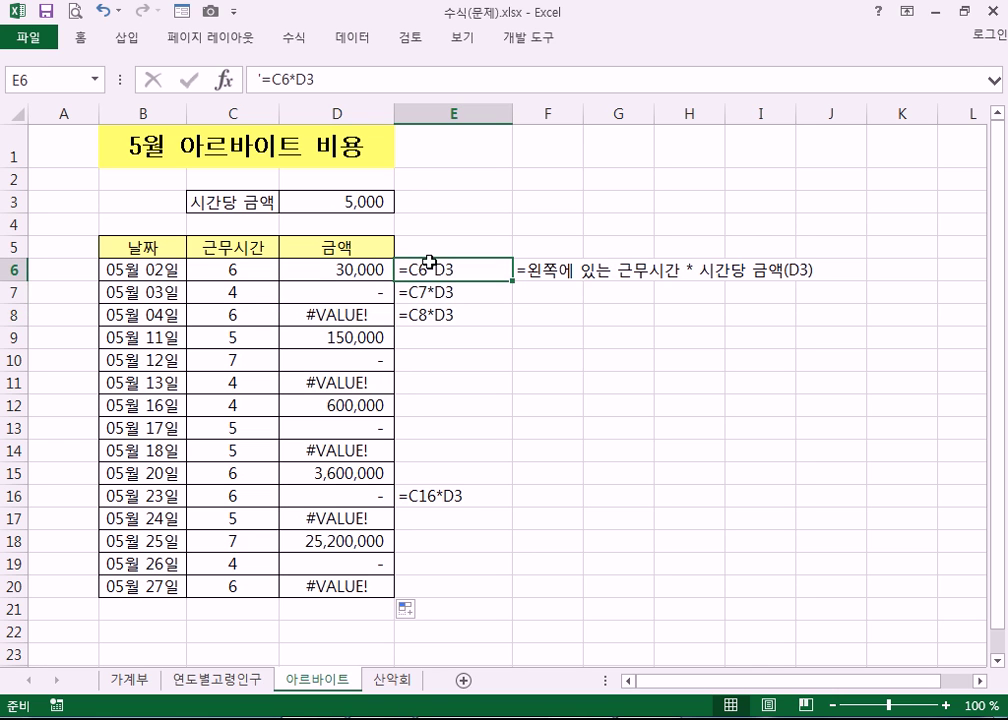
- Display the formulas in the 아르바이트 sheet's cells instead of their results
left_click(362, 270)
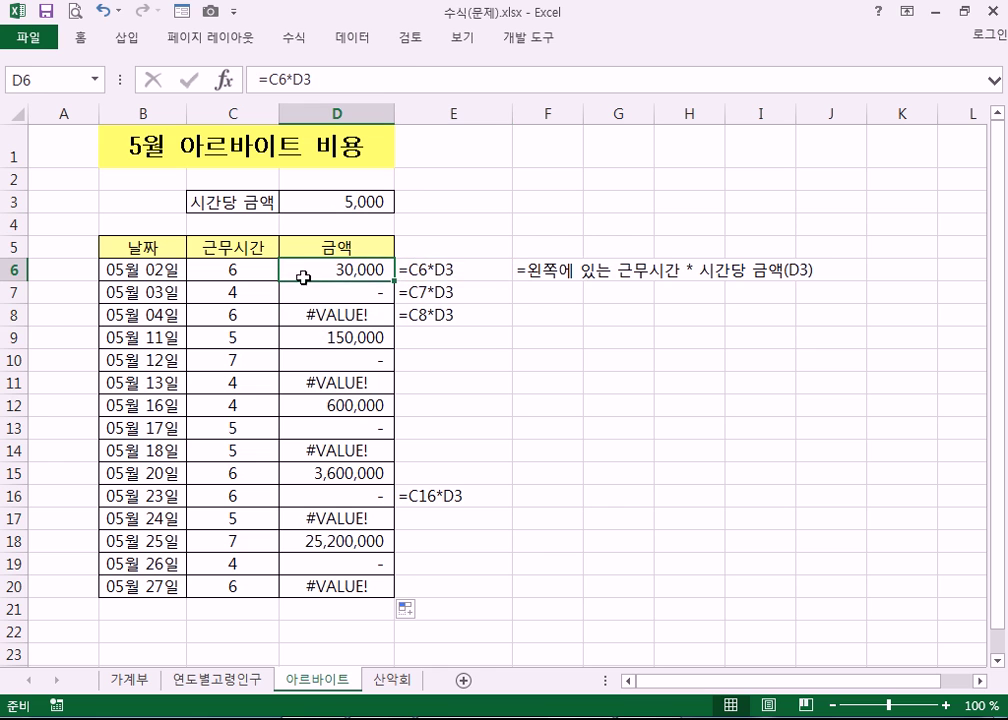
type("~")
key("Escape")
key("ctrl+grave")
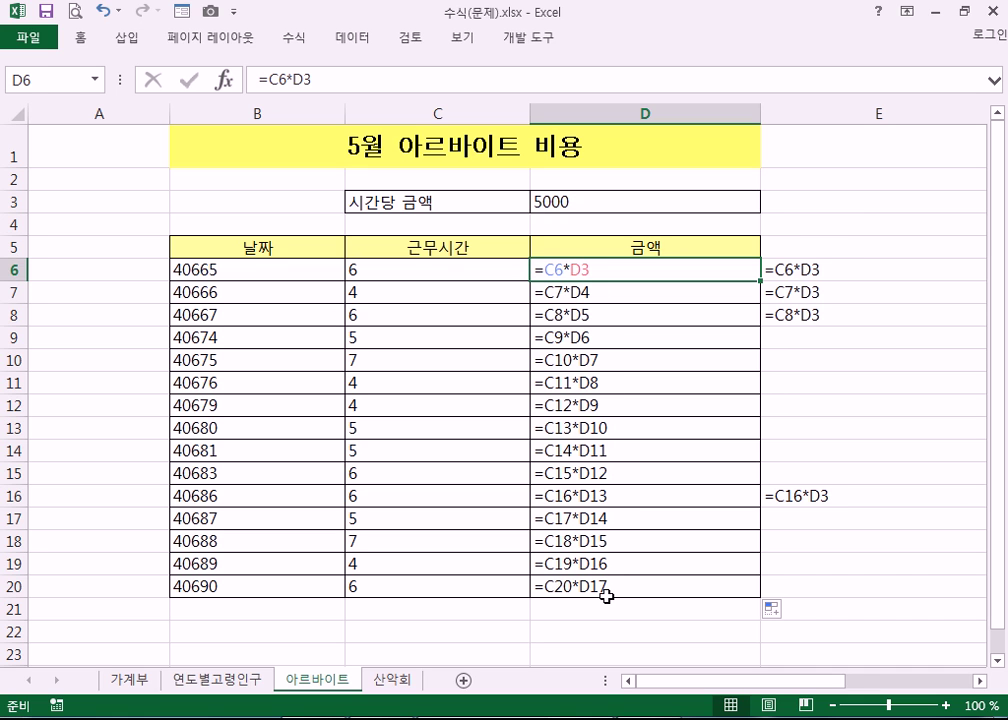
- Trace the relative references of the formulas in D6 and D7 to C6, D3, C7 and D4
left_click(457, 268)
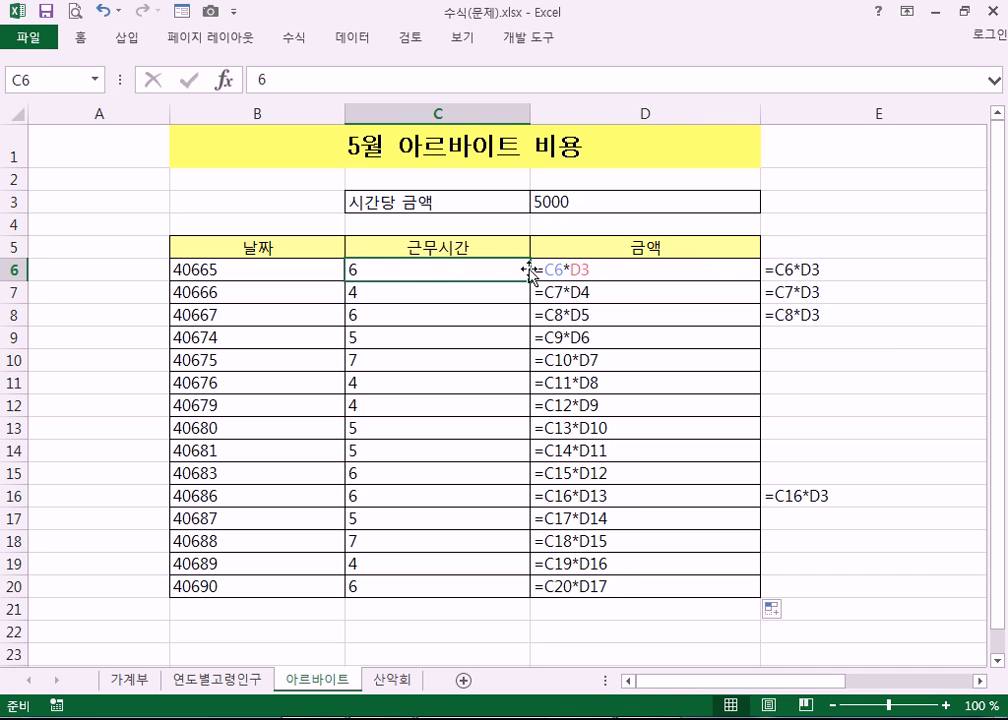
left_click(588, 240)
left_click(586, 226)
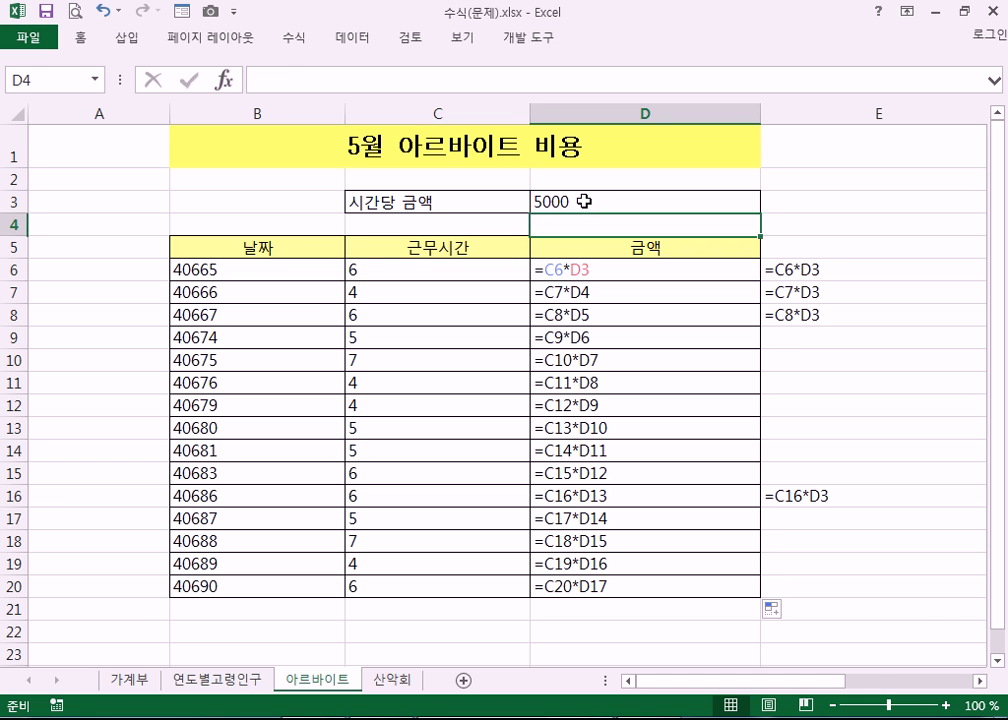
left_click(583, 201)
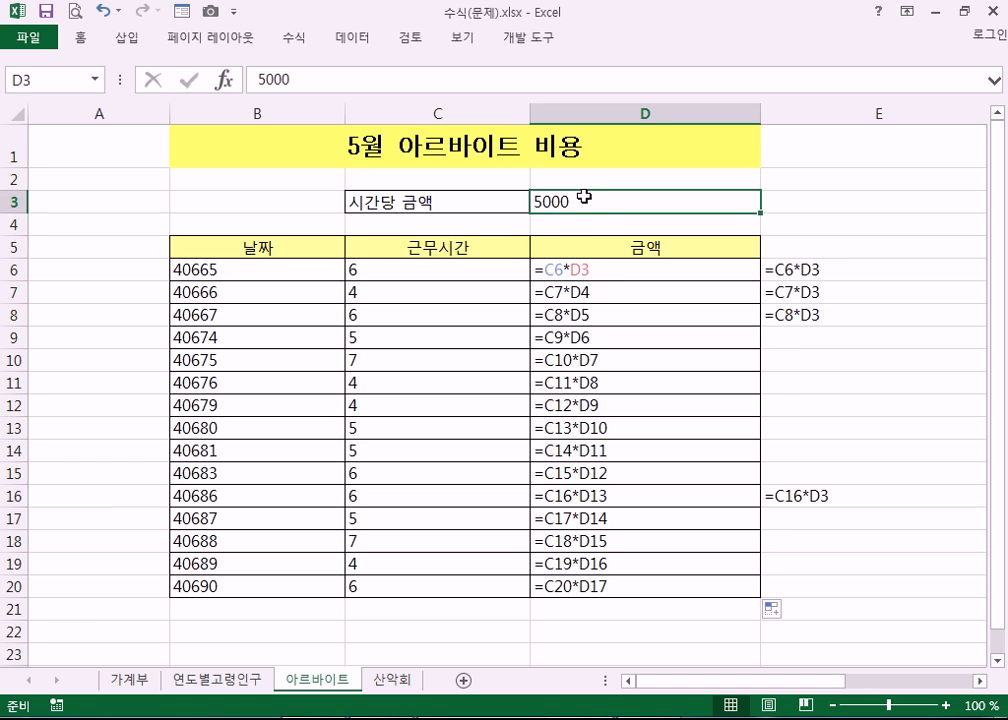
left_click(600, 292)
left_click(515, 294)
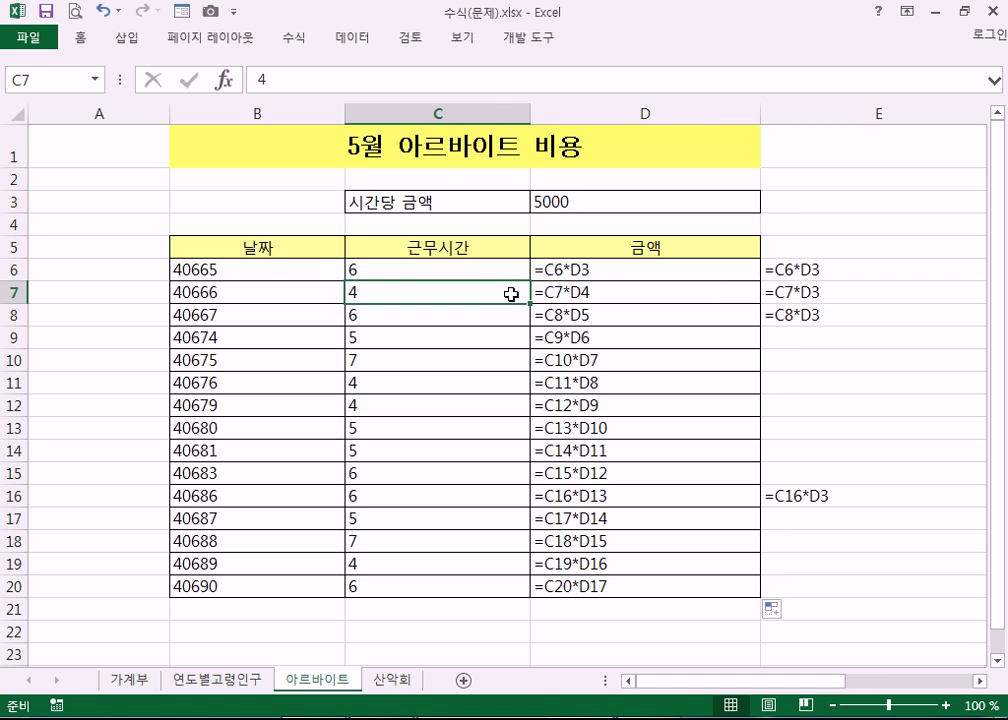
double_click(572, 268)
left_click(579, 246)
left_click(583, 223)
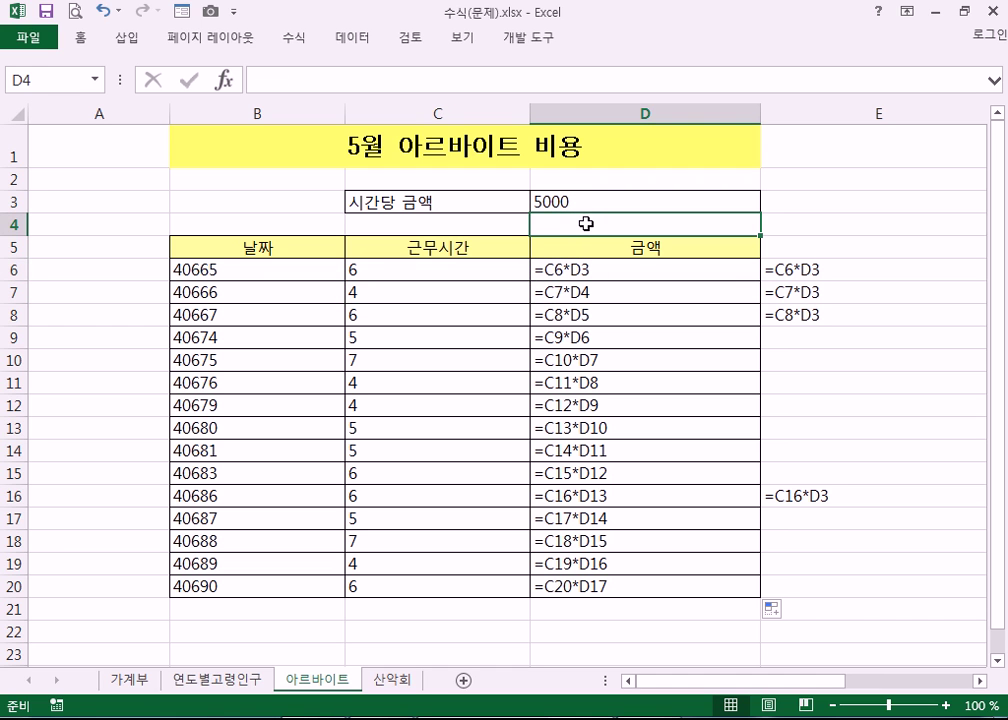
- Trace the relative references of the amount formula in D8 to the work hours in C8 and up to D5
double_click(565, 315)
left_click(488, 315)
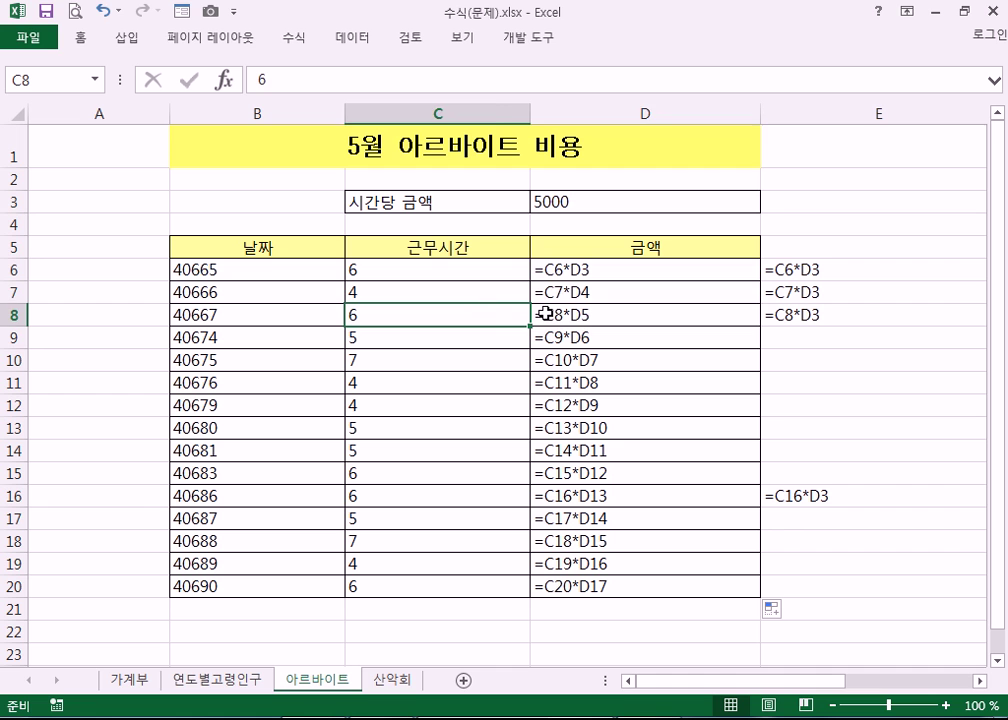
double_click(545, 314)
double_click(571, 292)
double_click(572, 269)
left_click(572, 247)
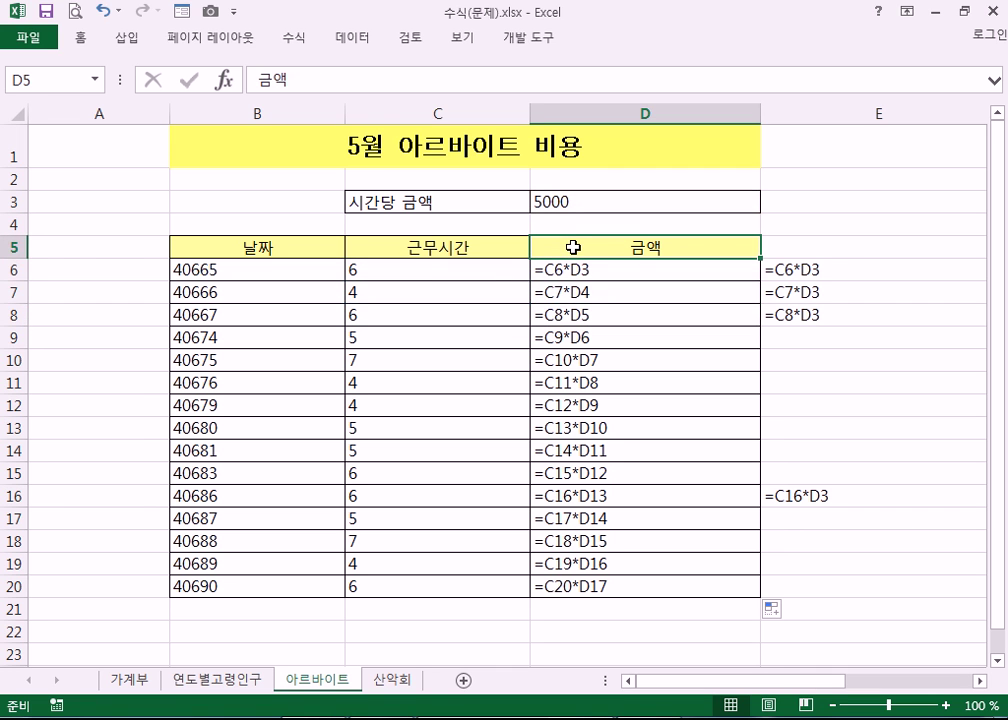
- Trace the references of the formula in D10 to C10 and up to D7, and compare with the intended formula in E6
double_click(570, 360)
left_click(520, 361)
double_click(536, 358)
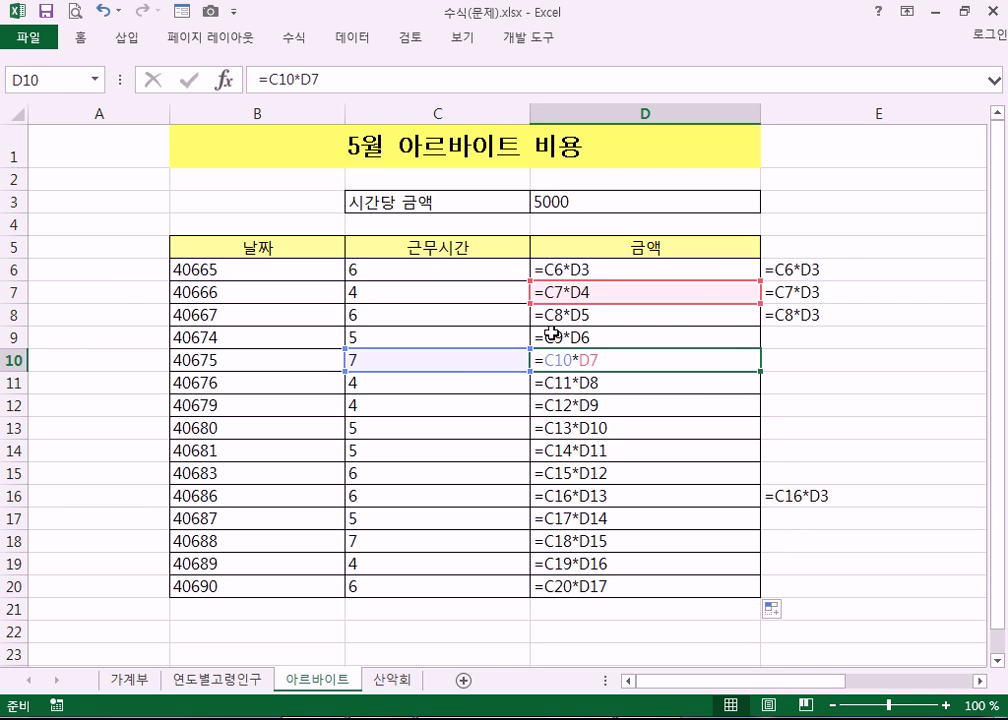
double_click(553, 337)
double_click(553, 314)
double_click(556, 292)
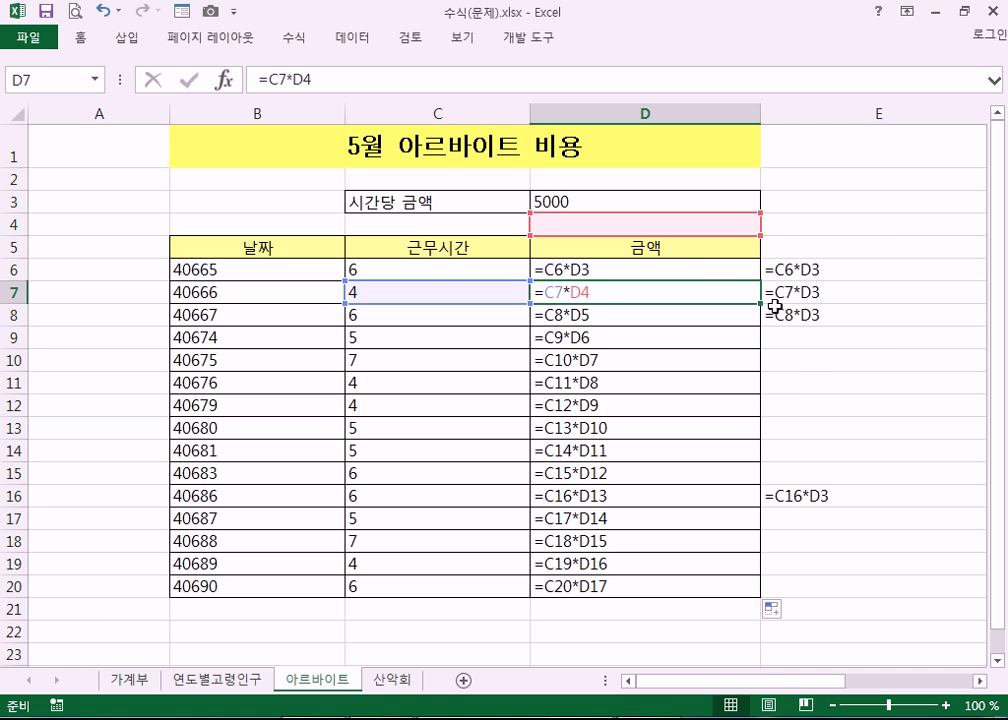
left_click(862, 274)
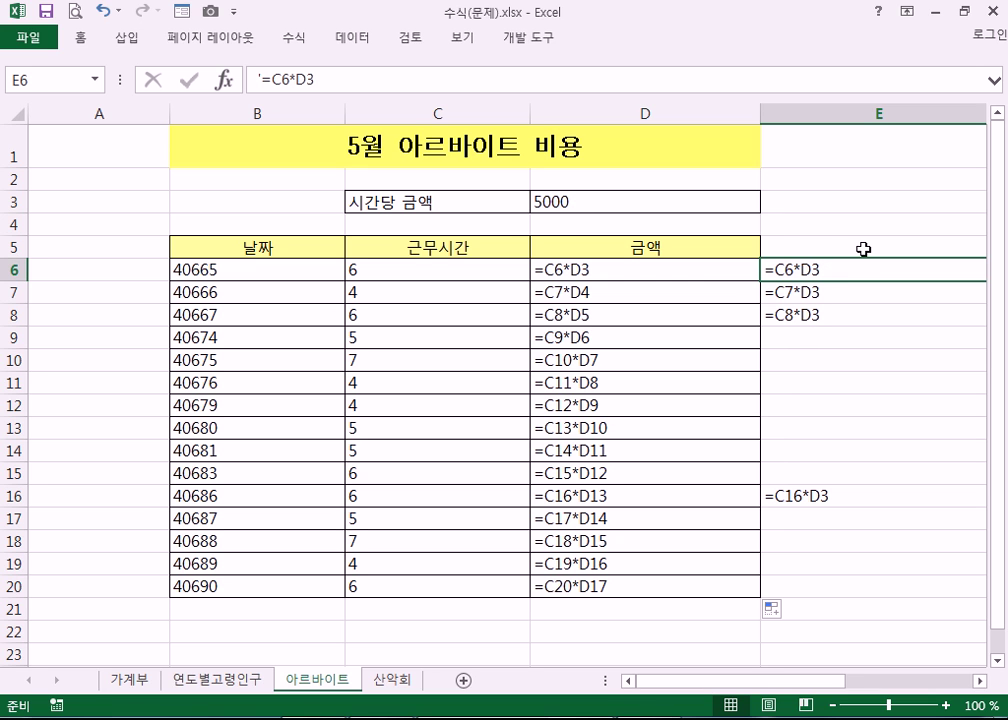
- Make the hourly rate reference in D6 absolute as =C6*$D$3 and fill the formula down through D20
double_click(583, 271)
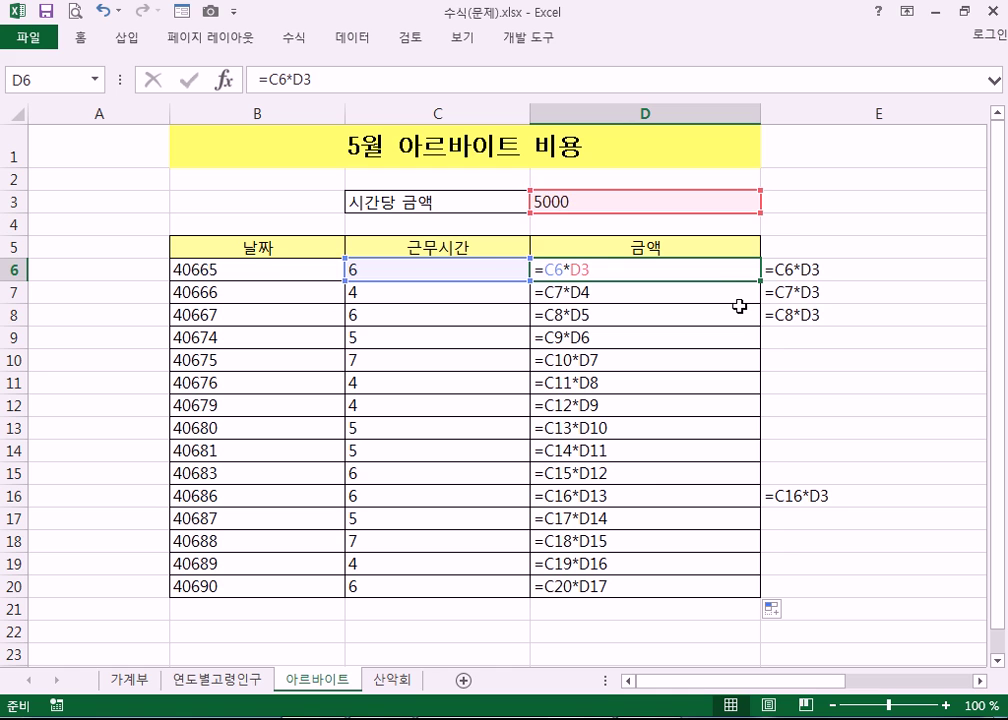
left_click(587, 269)
key("F4")
key("Return")
left_click(667, 266)
left_click_drag(763, 284, 759, 596)
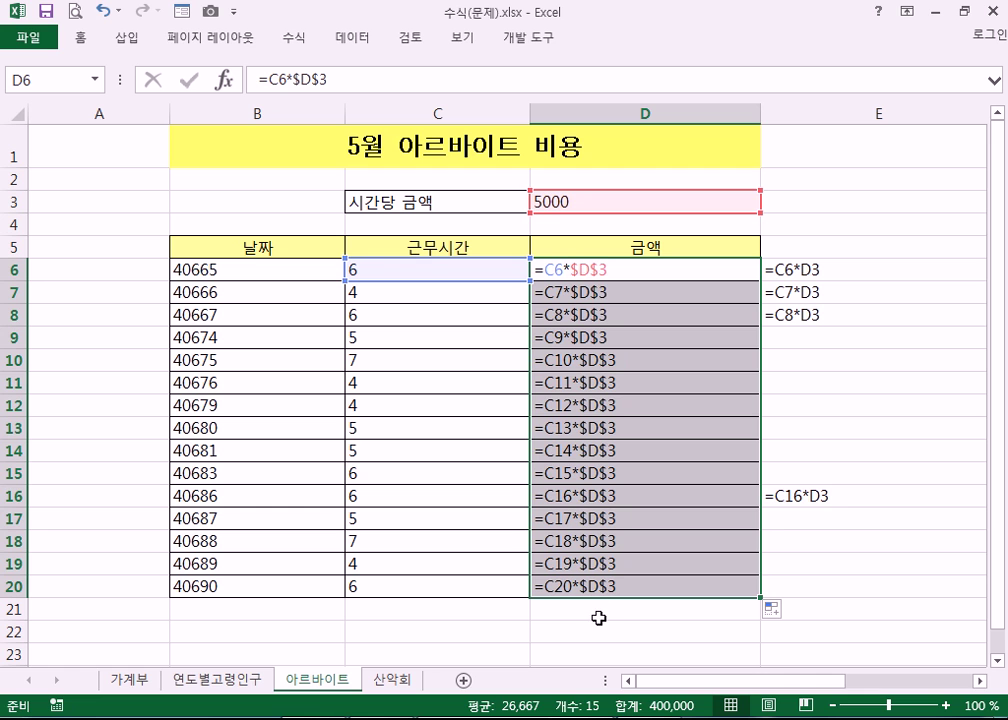
- Return the 아르바이트 sheet to showing calculated results instead of formulas
left_click(682, 270)
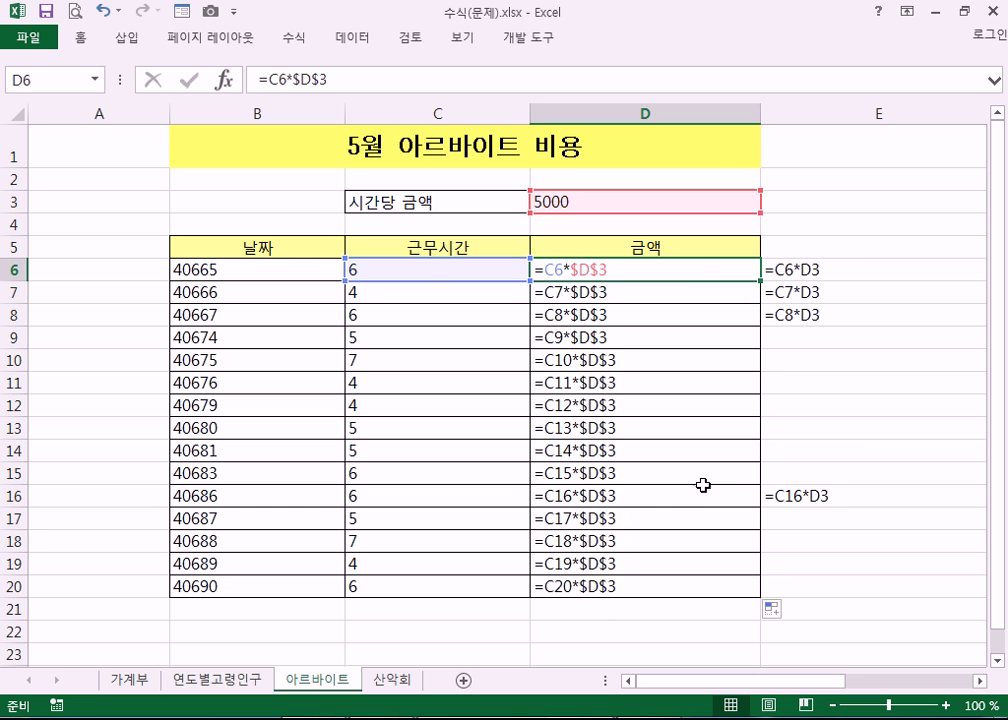
key("ctrl+grave")
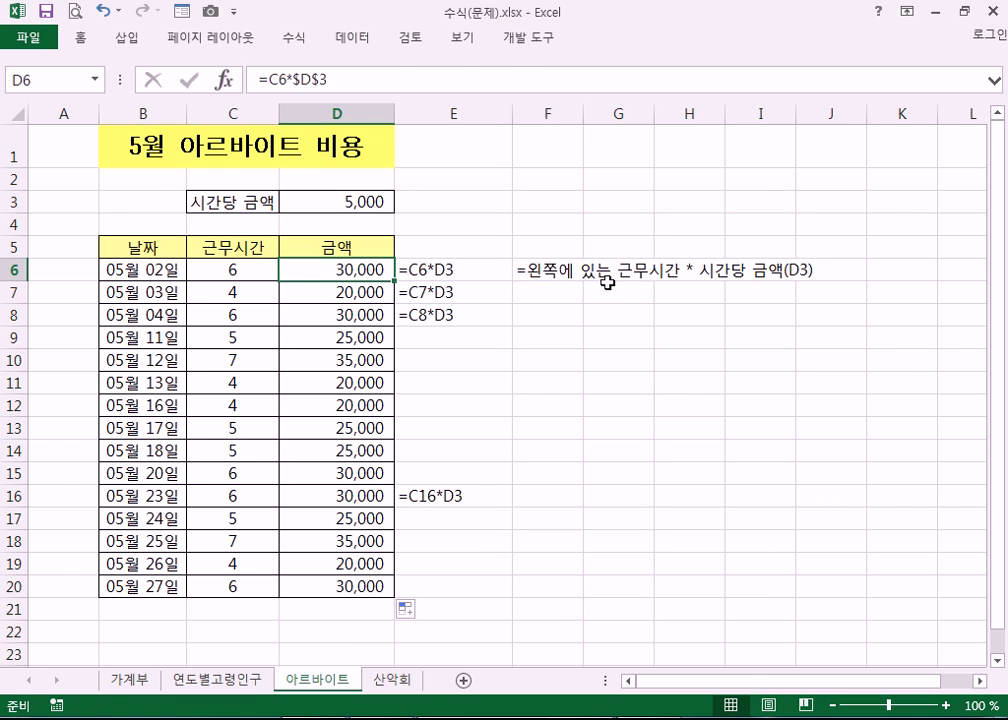
- Enter the text note "=상대적 위치에 있는 항목 * 절대적 위치에 있는 항목" in F7
left_click(546, 268)
left_click(544, 313)
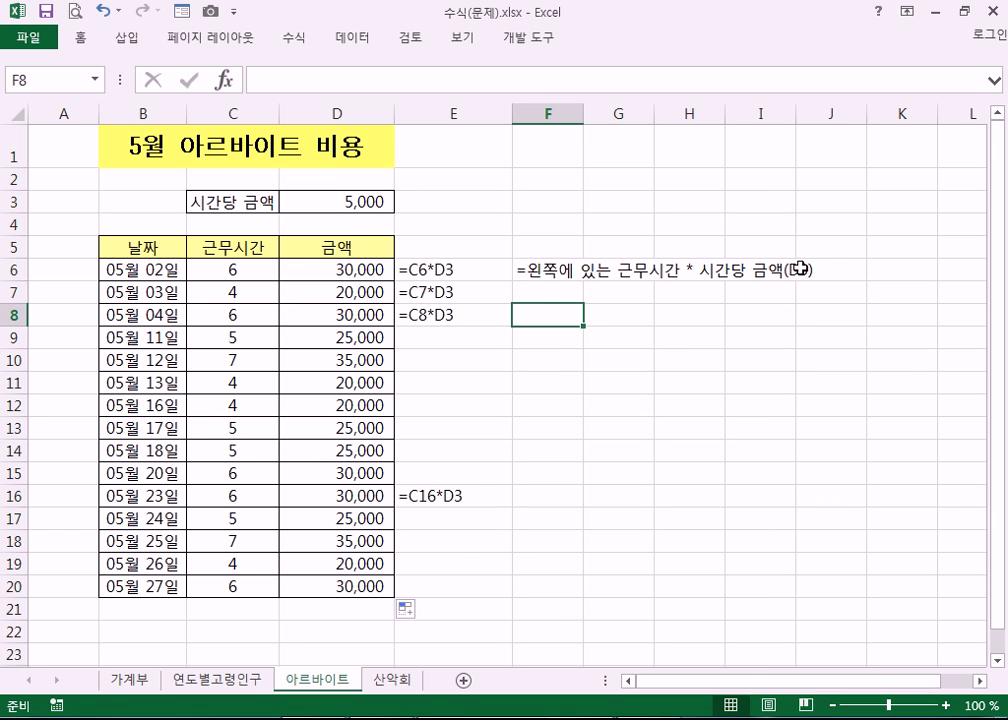
left_click(550, 292)
type("=")
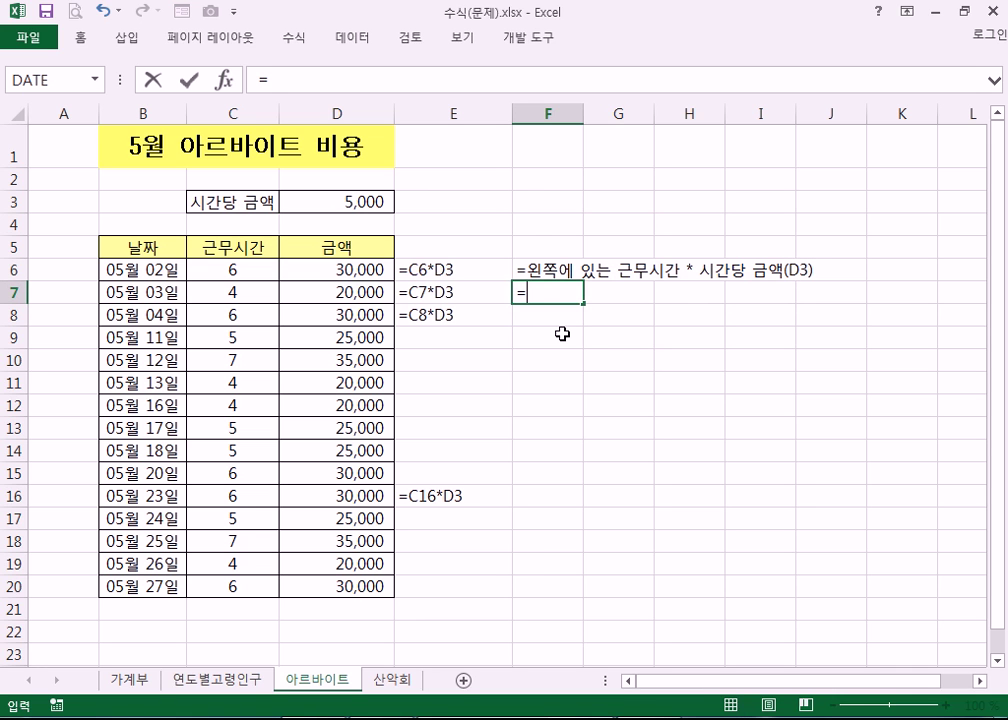
type("서")
type("상대적 우")
type("위치에 있ㄴ")
type("는 항목 ")
type("* 절대")
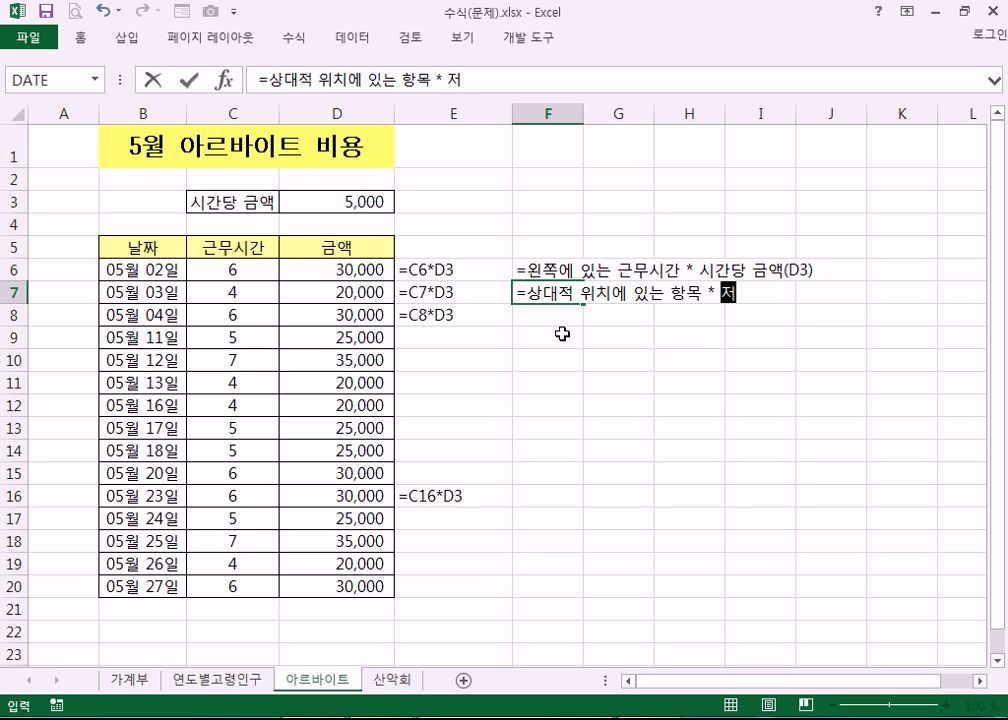
type("적 위치에 있")
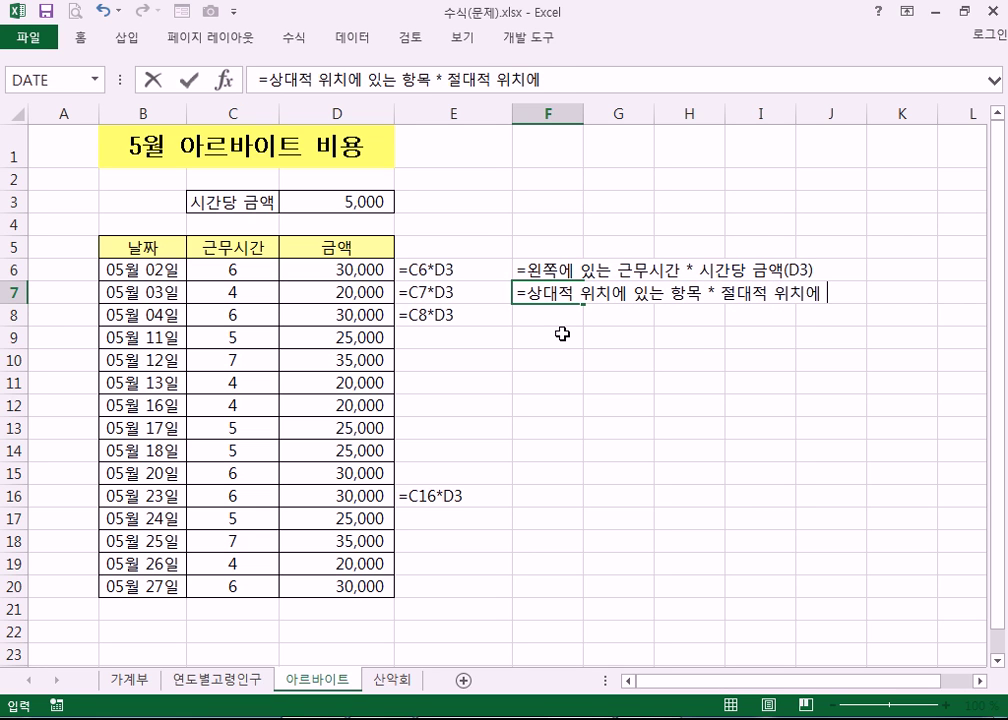
type("는 항목")
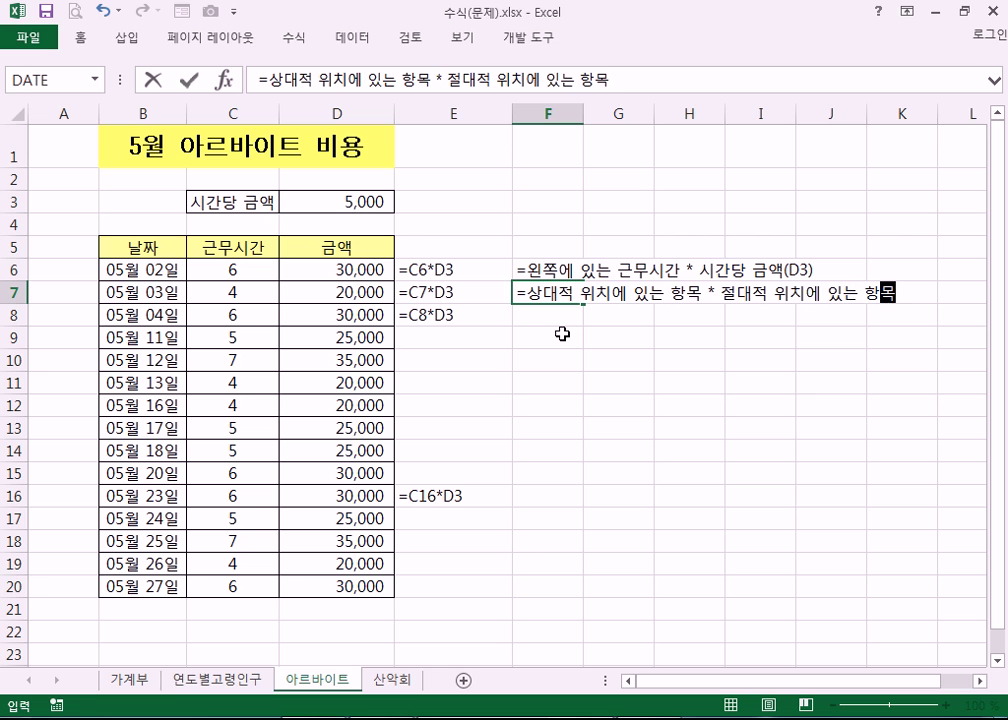
type("'")
key("Return")
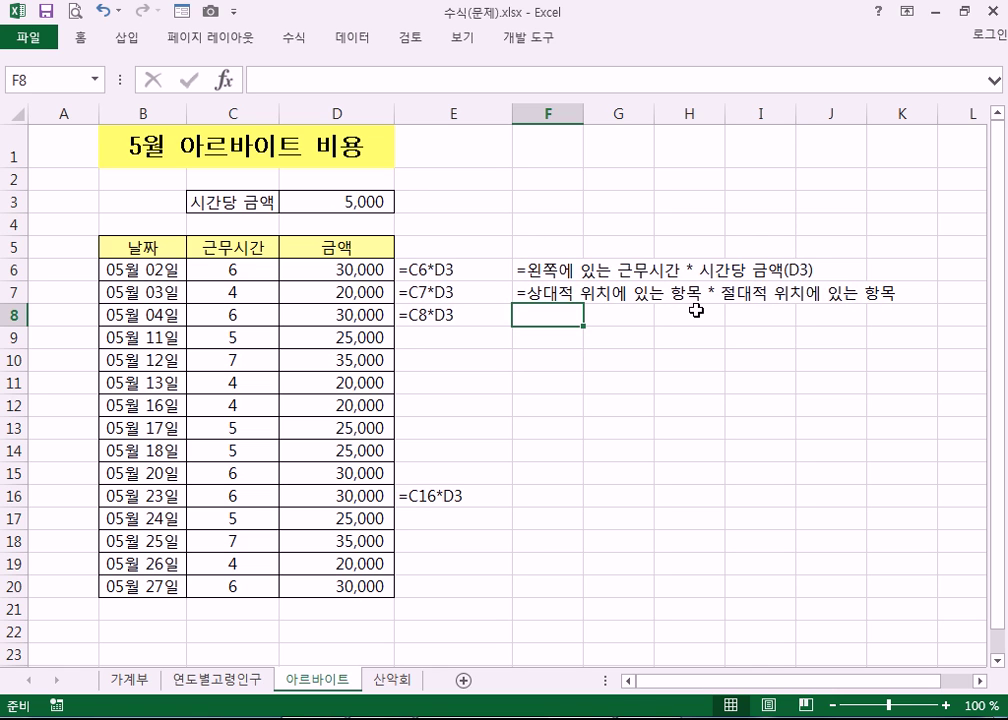
- Enter the reference example D3 in F9 and label it 상대 in G9
left_click(547, 270)
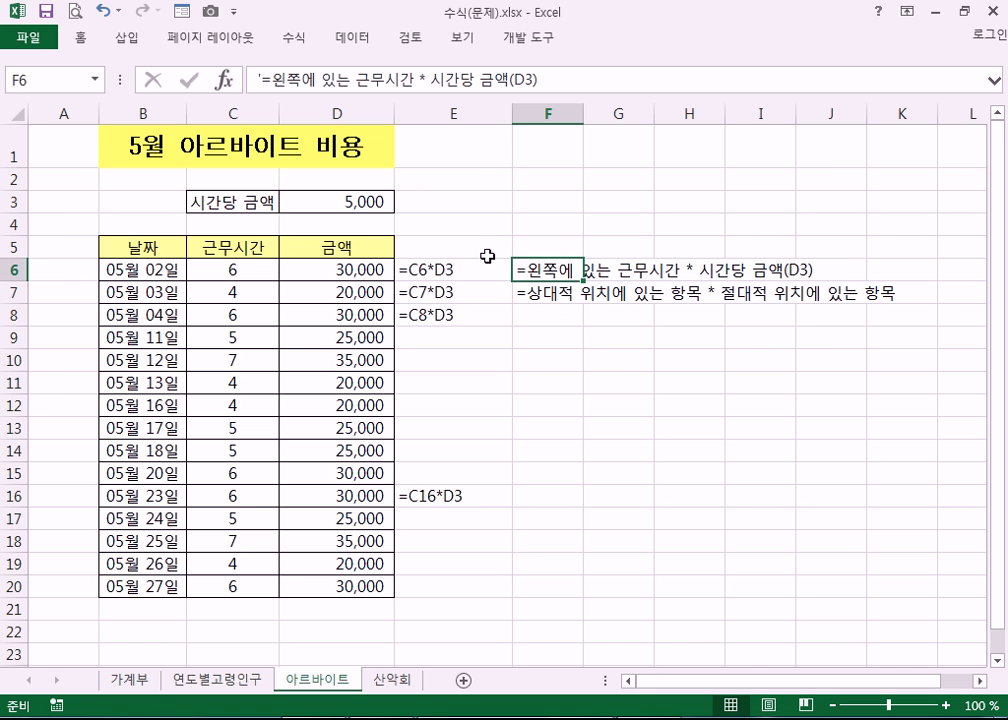
left_click(543, 334)
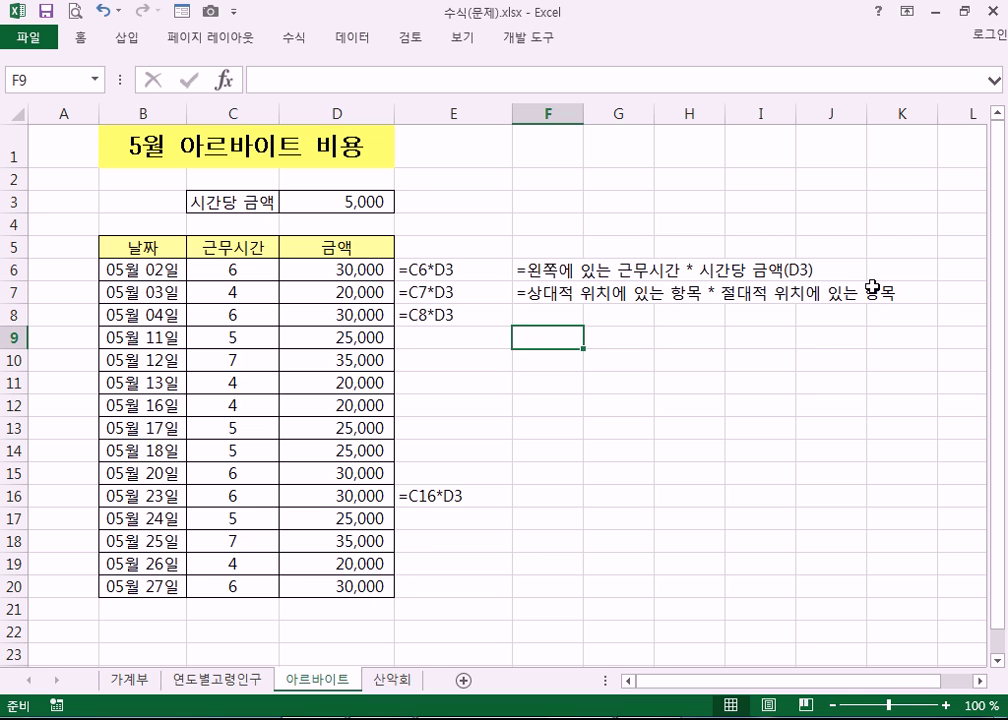
type("ㅇ")
key("BackSpace")
type("d")
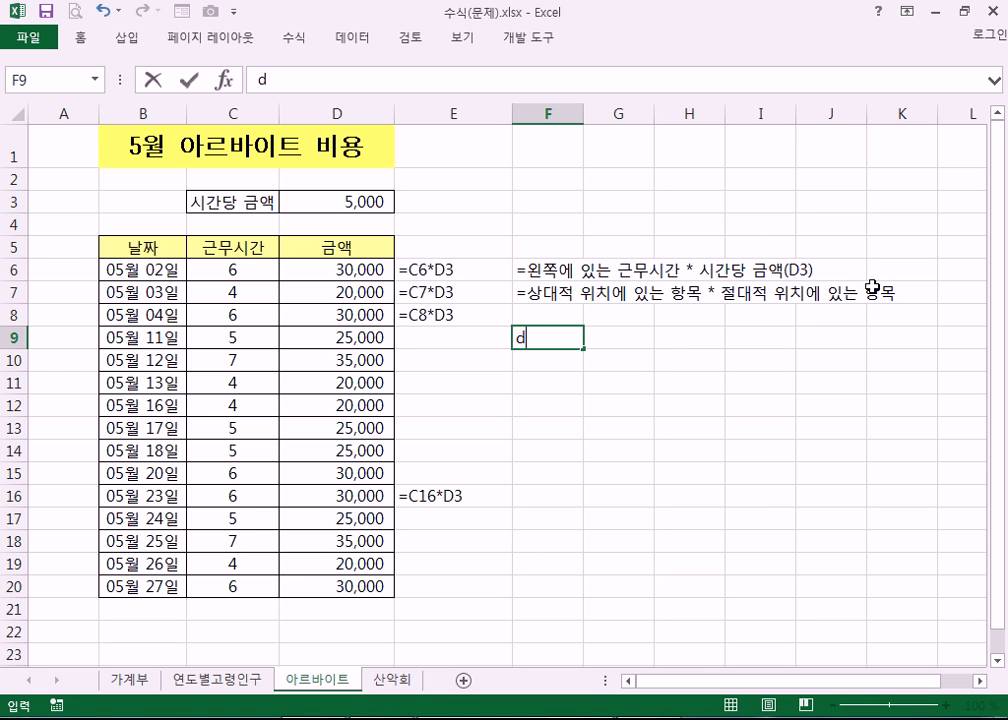
type("3")
key("BackSpace")
key("BackSpace")
type("D3")
key("Tab")
type("상대")
key("Return")
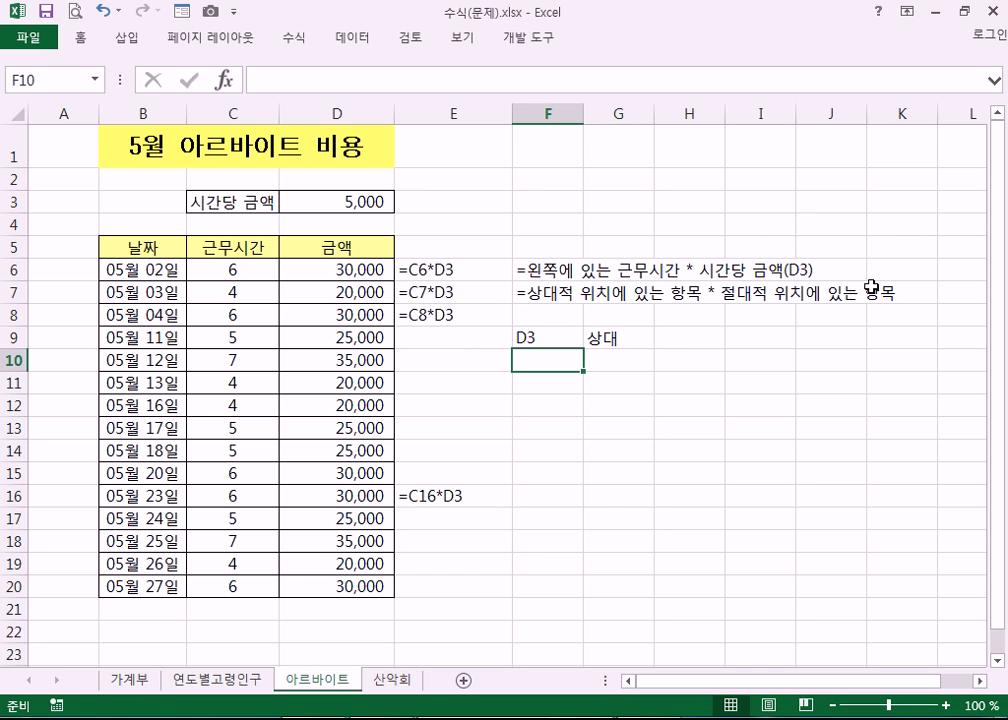
- Enter the reference example $D$3 in F10 and label it 절대 in G10
type("$ㅇ$")
type("3")
key("BackSpace")
key("BackSpace")
key("BackSpace")
type("D$3")
key("Tab")
type("절대")
key("Return")
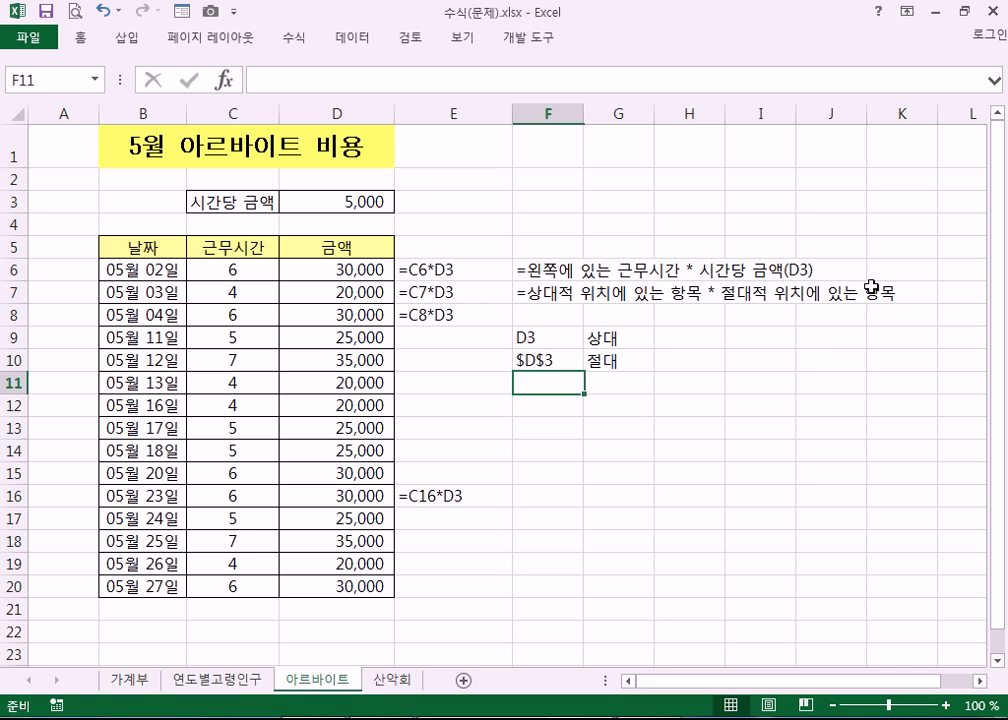
- Add the reference examples D$3 in F11 and $D3 in F12
type("ㅇ")
key("BackSpace")
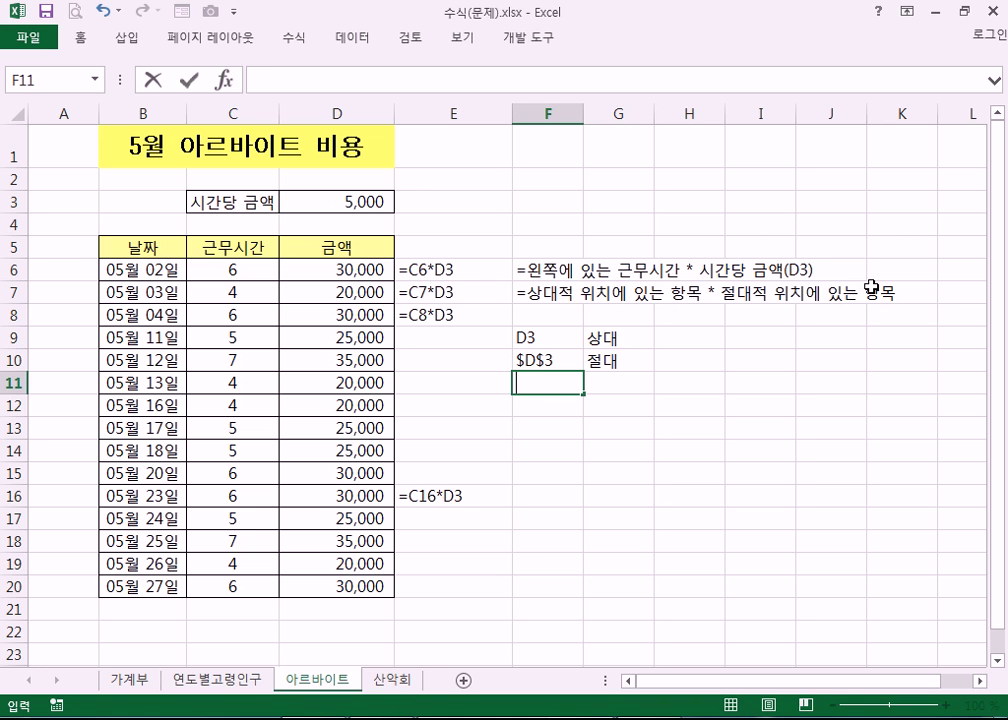
type("D3")
key("Left")
type("$")
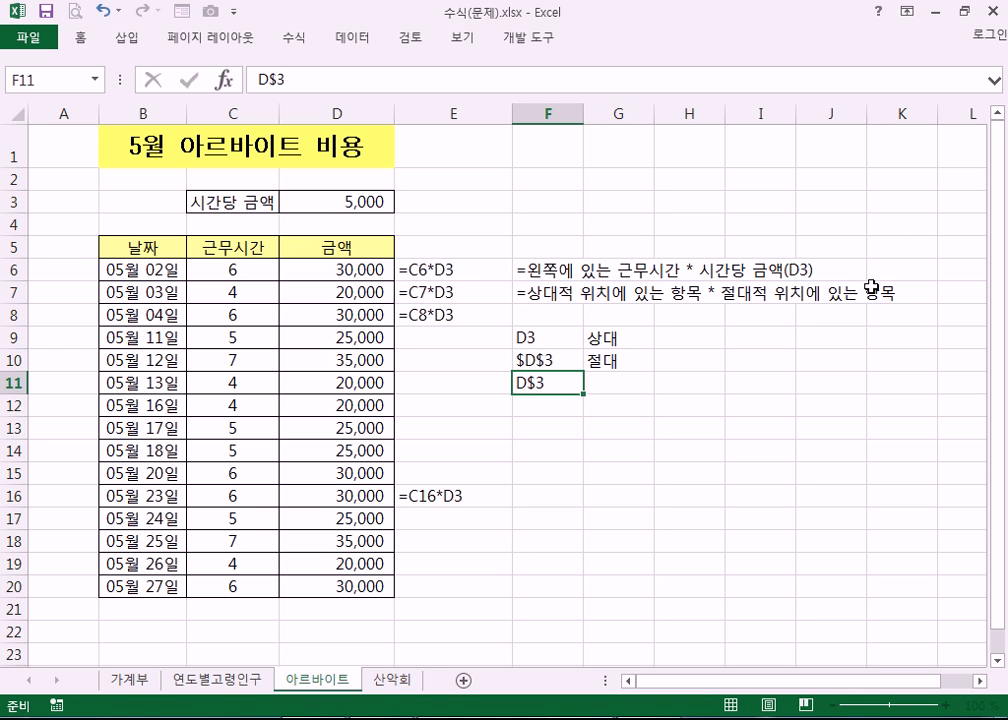
key("Return")
type("$D3")
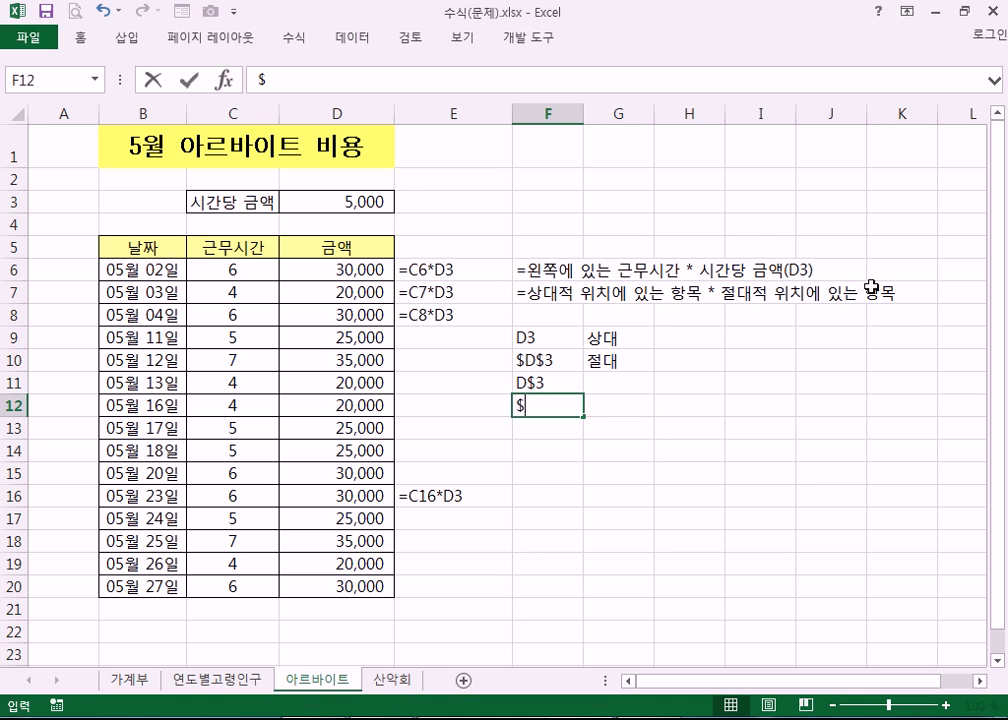
key("Tab")
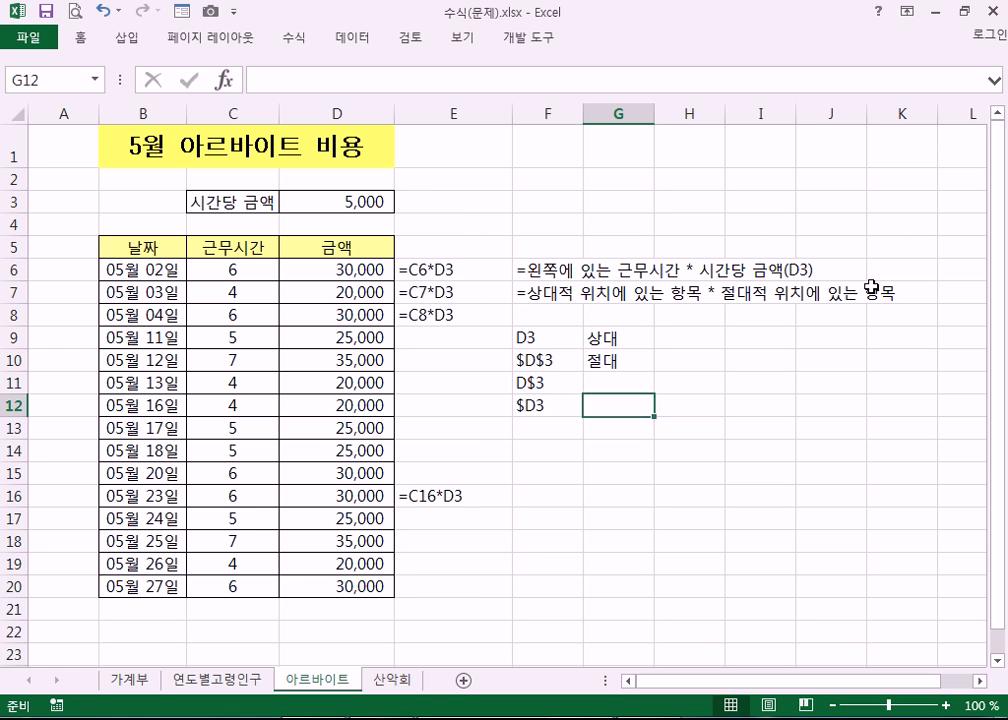
- Label both reference examples in rows 11 and 12 as 혼합 in column G
key("Up")
type("혼합")
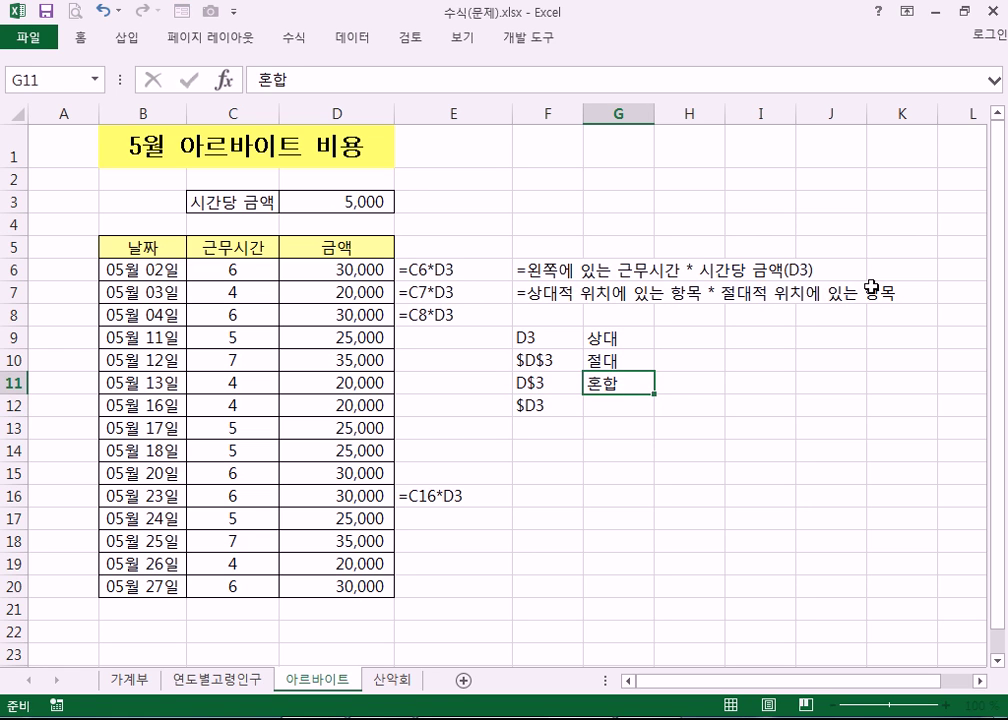
key("Return")
type("혼합")
key("ctrl+Return")
key("Return")
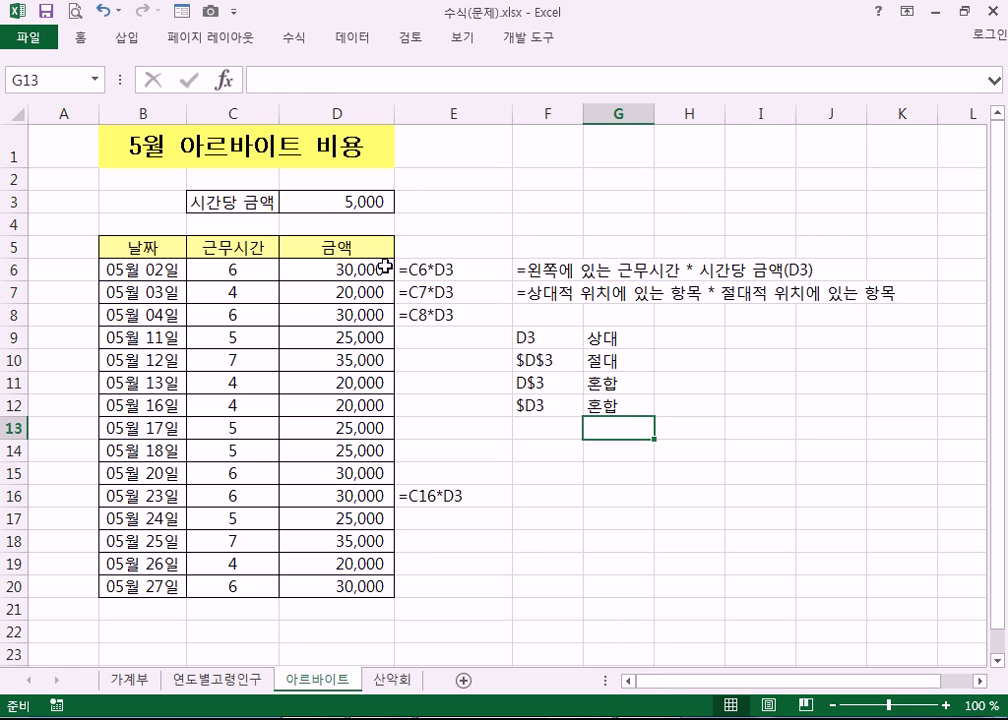
- Clear the amounts in D6:D20 and enter the formula =C6*D3 in D6
left_click_drag(388, 269, 387, 585)
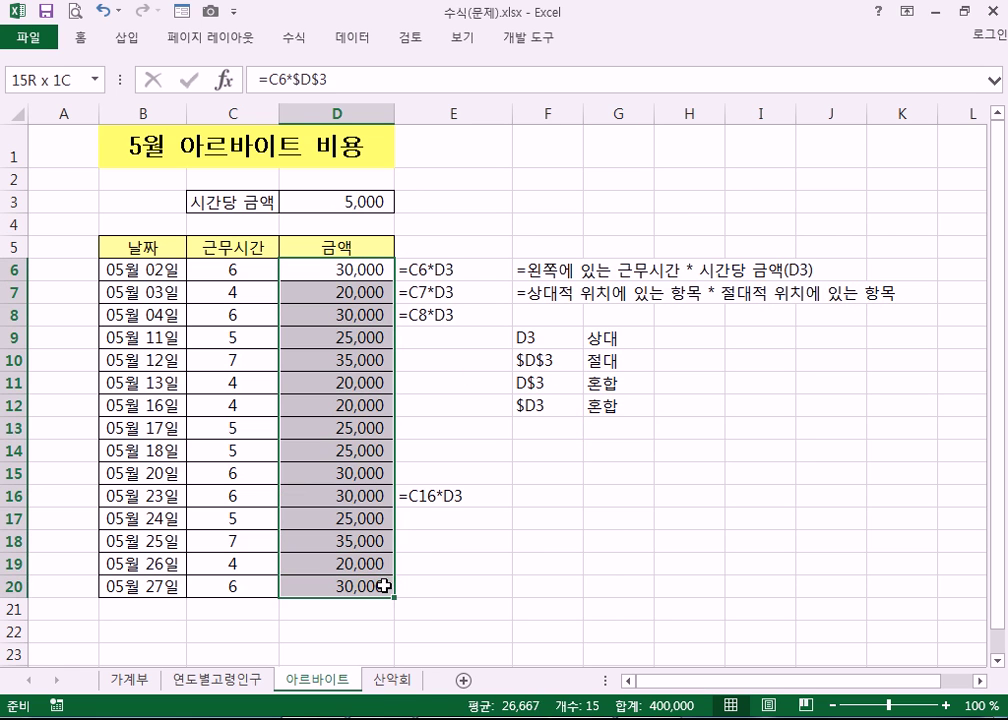
key("Delete")
left_click(358, 271)
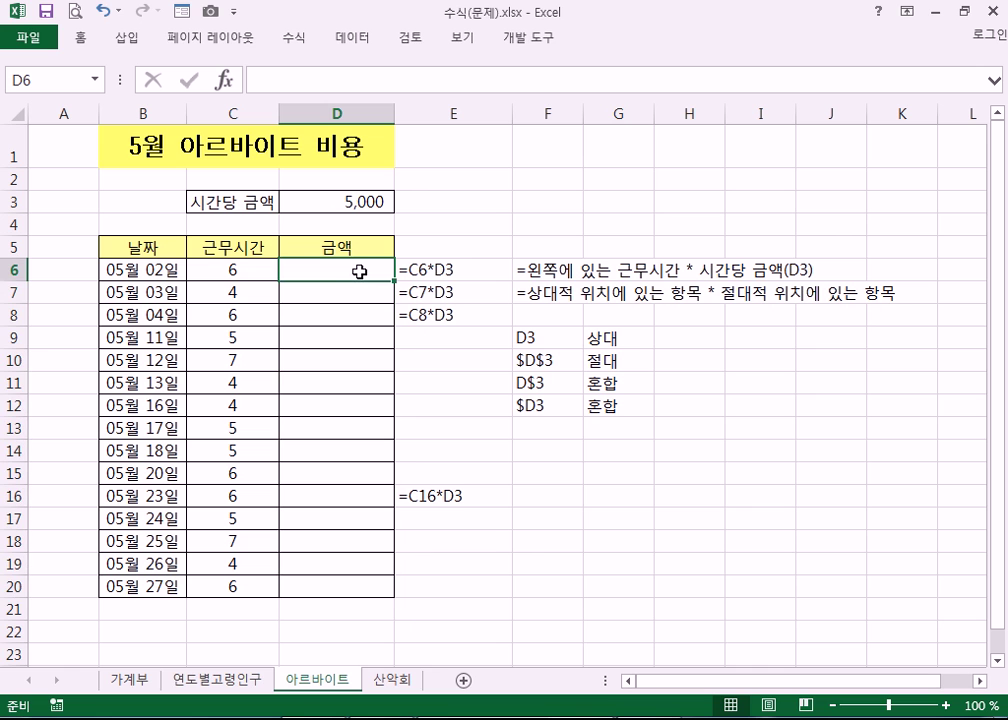
type("=")
left_click(258, 266)
type("*")
left_click(350, 204)
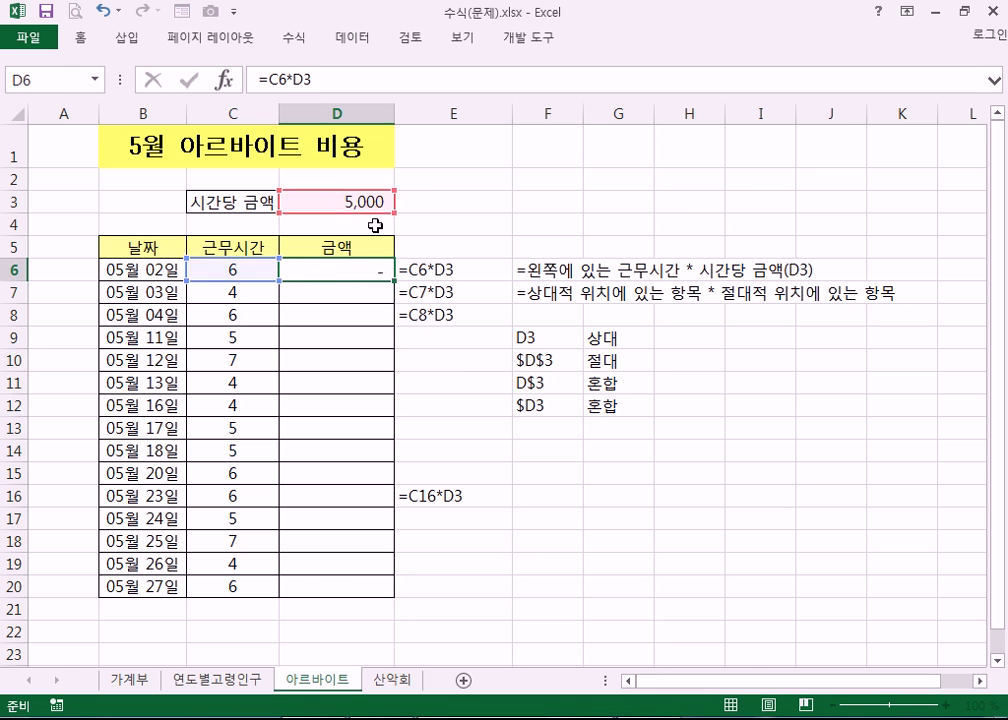
key("Return")
- Enter the amount formulas =C7*D3 in D7 and =C8*D3 in D8 individually
type("=")
left_click(234, 291)
type("*")
left_click(320, 202)
key("Return")
type("=")
left_click(235, 314)
type("*")
left_click(338, 204)
key("Return")
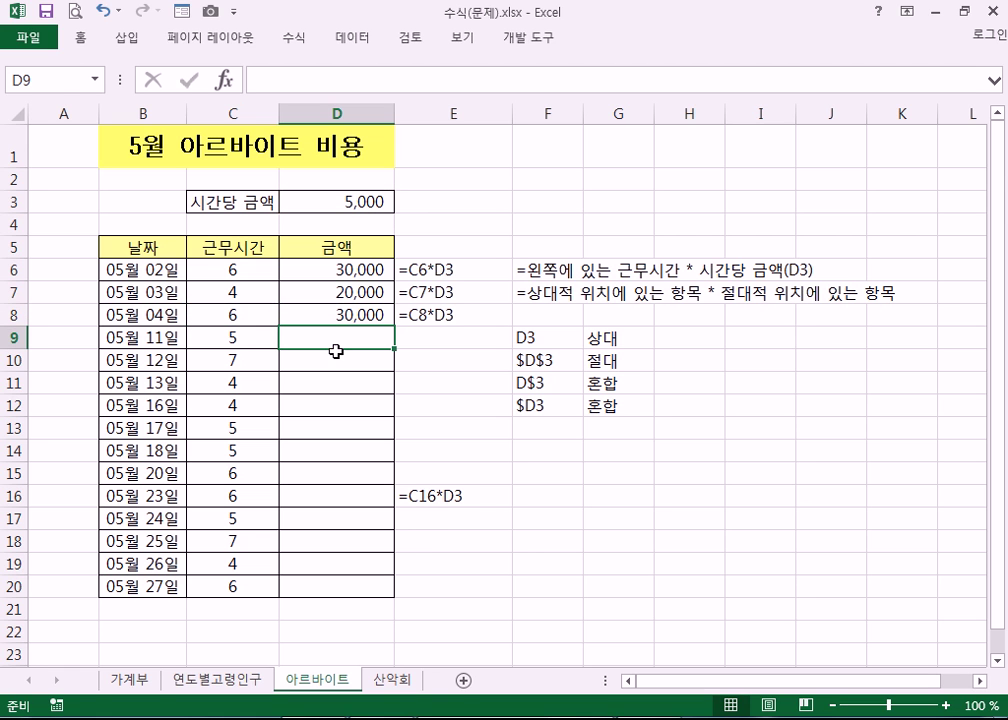
- Enter the amount formulas =C9*D3 in D9 and =C10*D3 in D10 individually
double_click(336, 346)
type("=")
left_click(236, 337)
type("*")
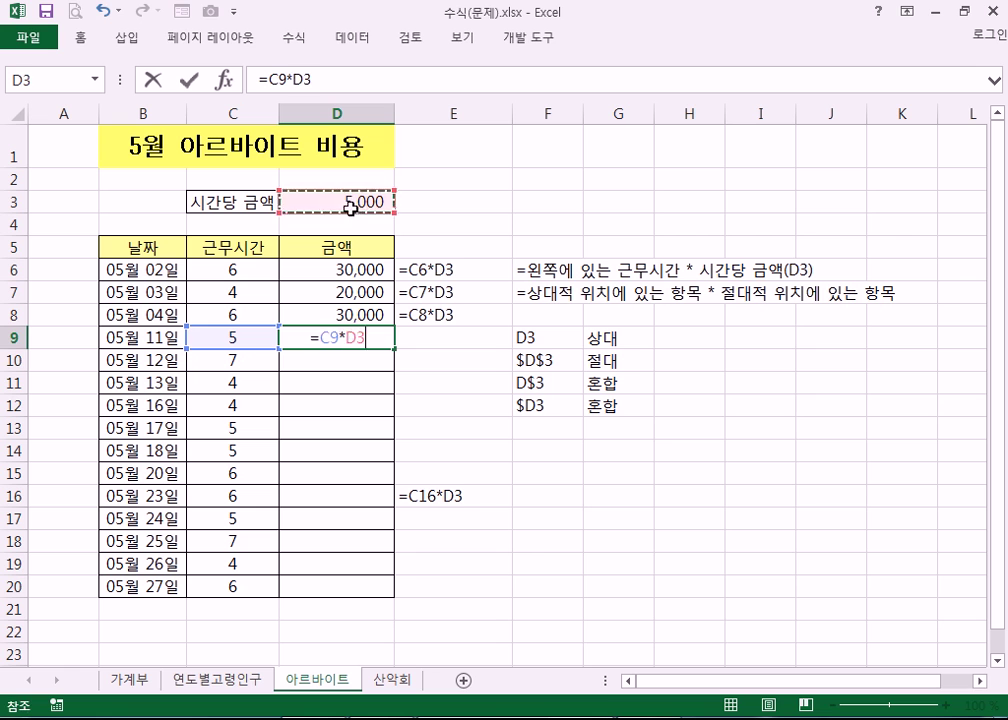
left_click(342, 200)
key("Return")
type("=")
left_click(254, 356)
type("*")
key("Return")
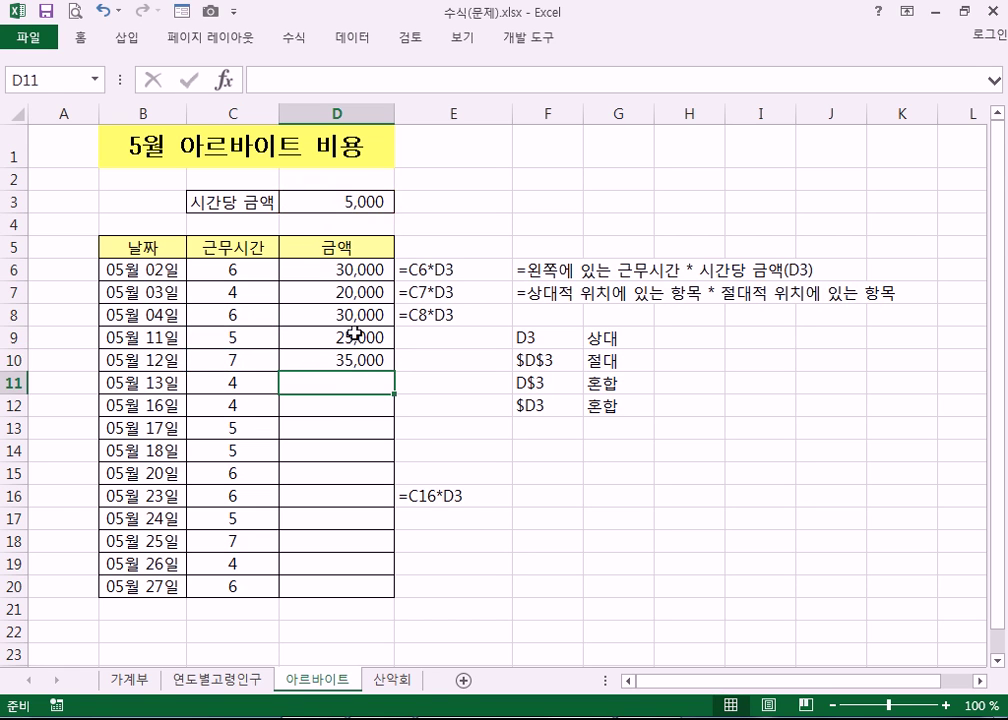
- Calculate the amount for 05월 27일 in D20 with the formula =C20*D3
left_click(346, 582)
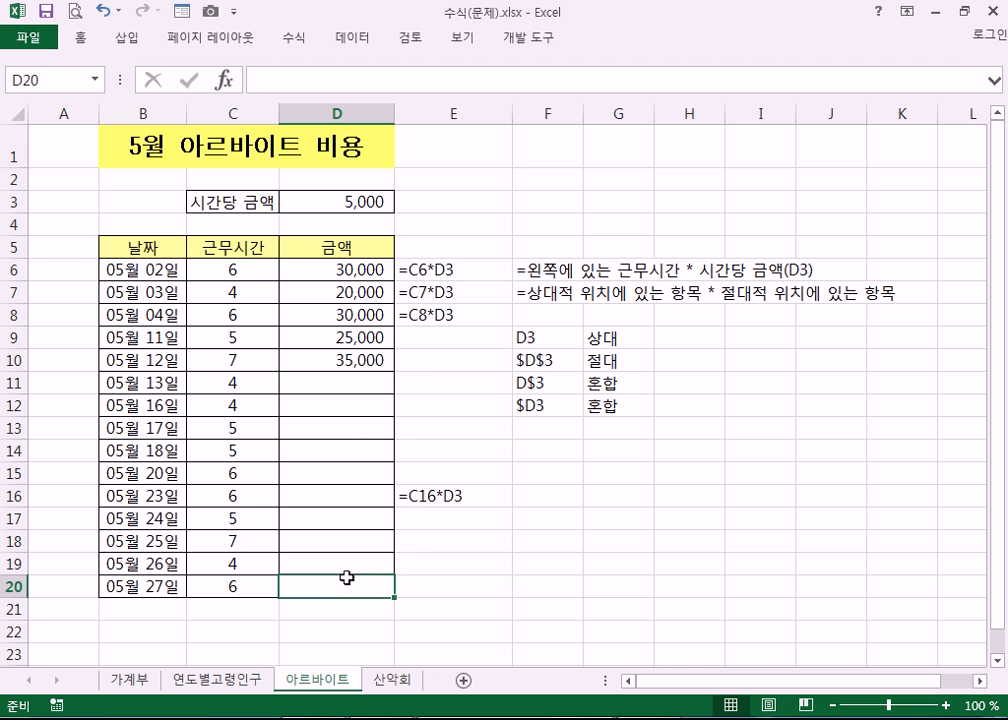
type("=")
left_click(202, 582)
type("*")
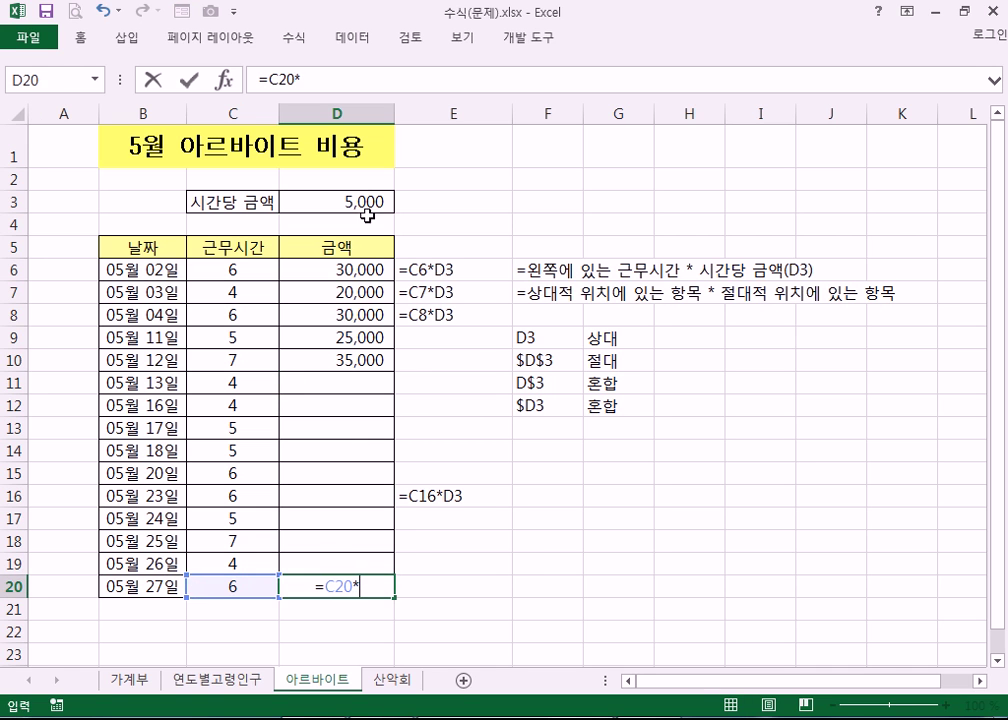
left_click(362, 202)
key("Return")
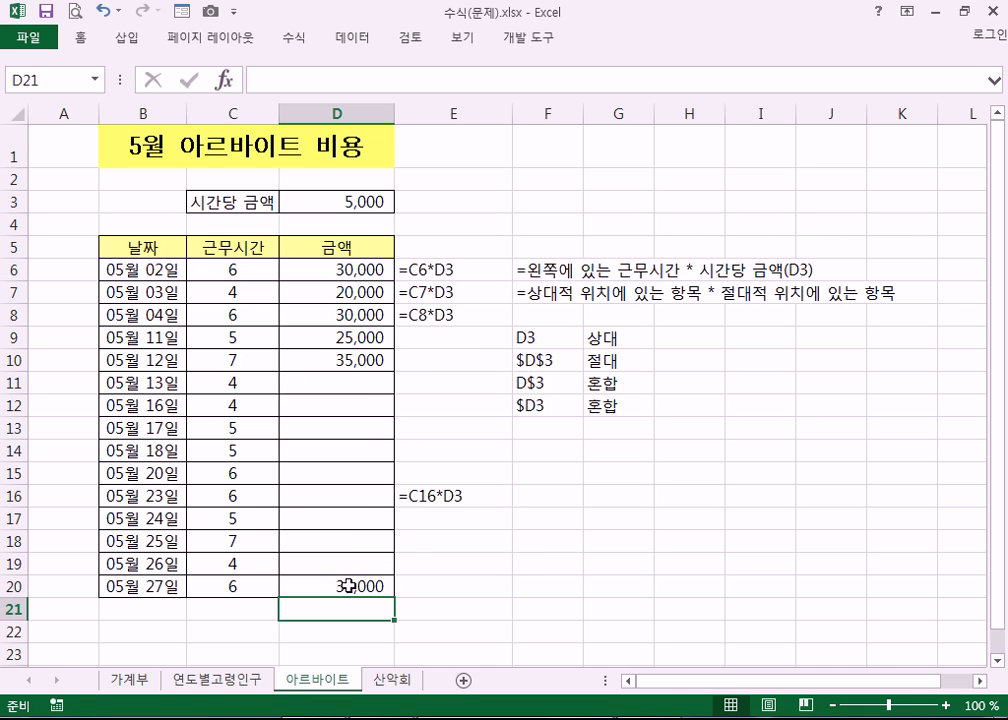
- Clear the amounts in D7:D20 and fill D6's relative formula =C6*D3 down through D20
left_click(344, 586)
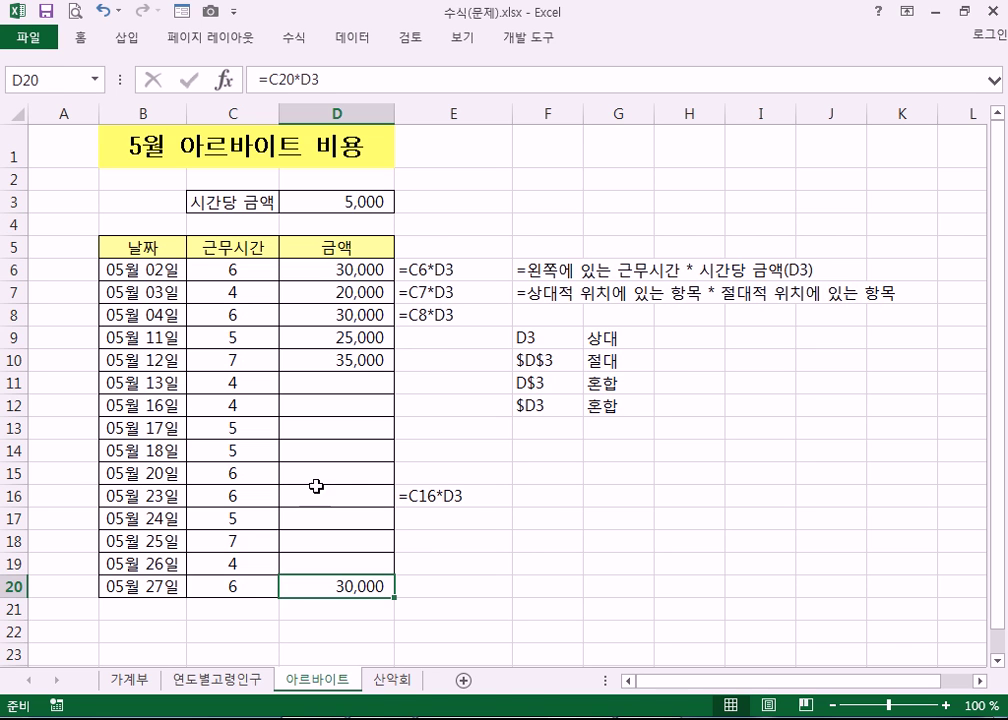
left_click_drag(382, 292, 385, 586)
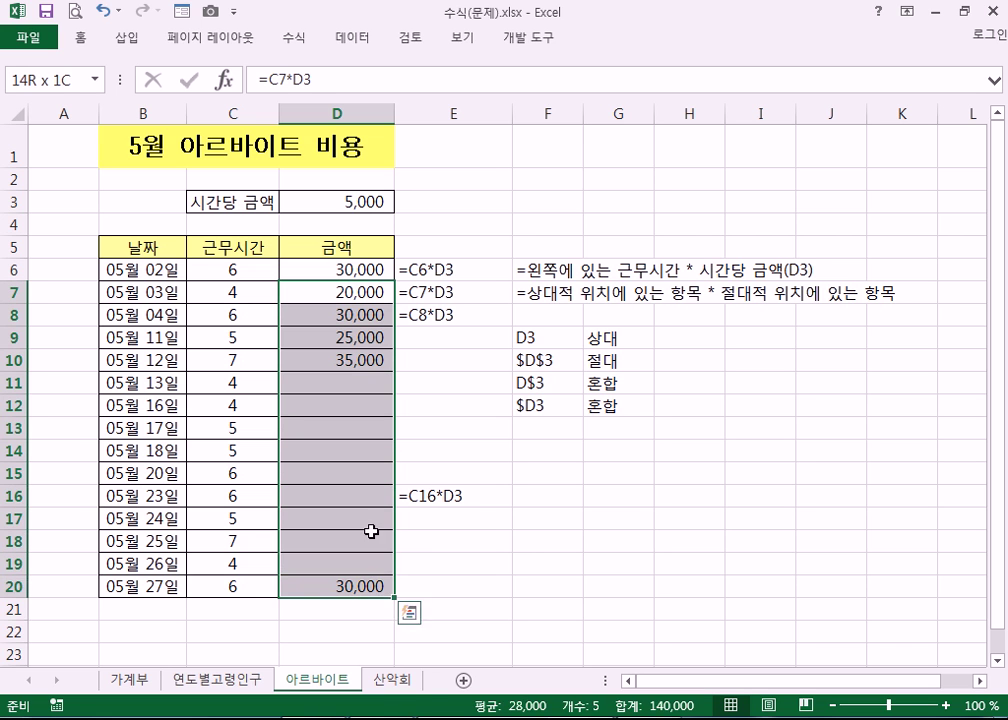
key("Delete")
left_click(371, 266)
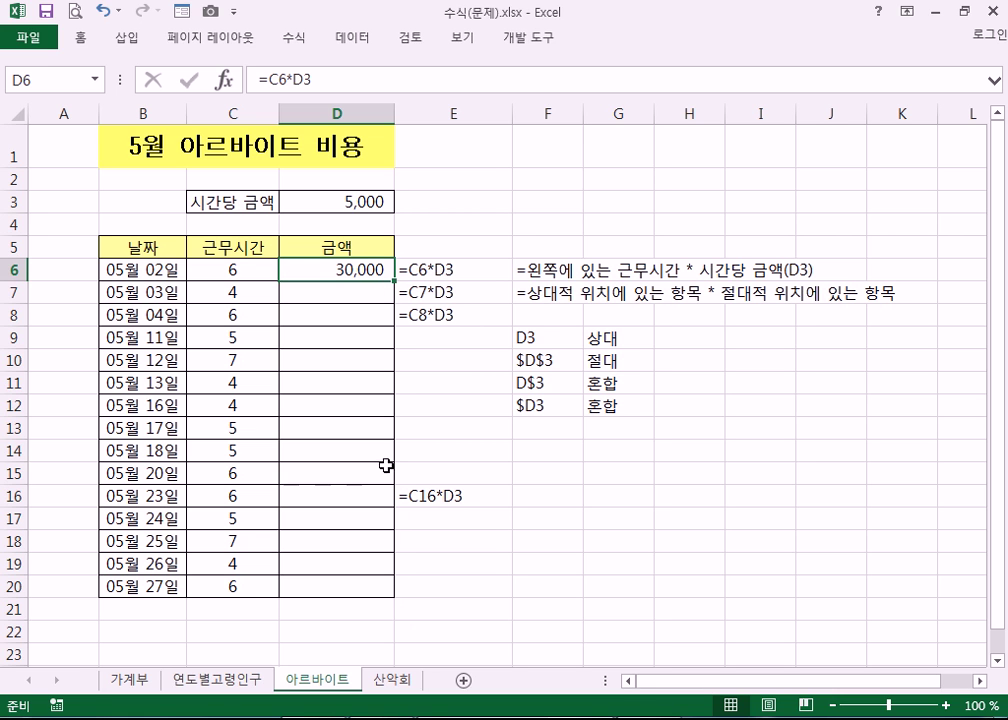
left_click_drag(394, 281, 400, 592)
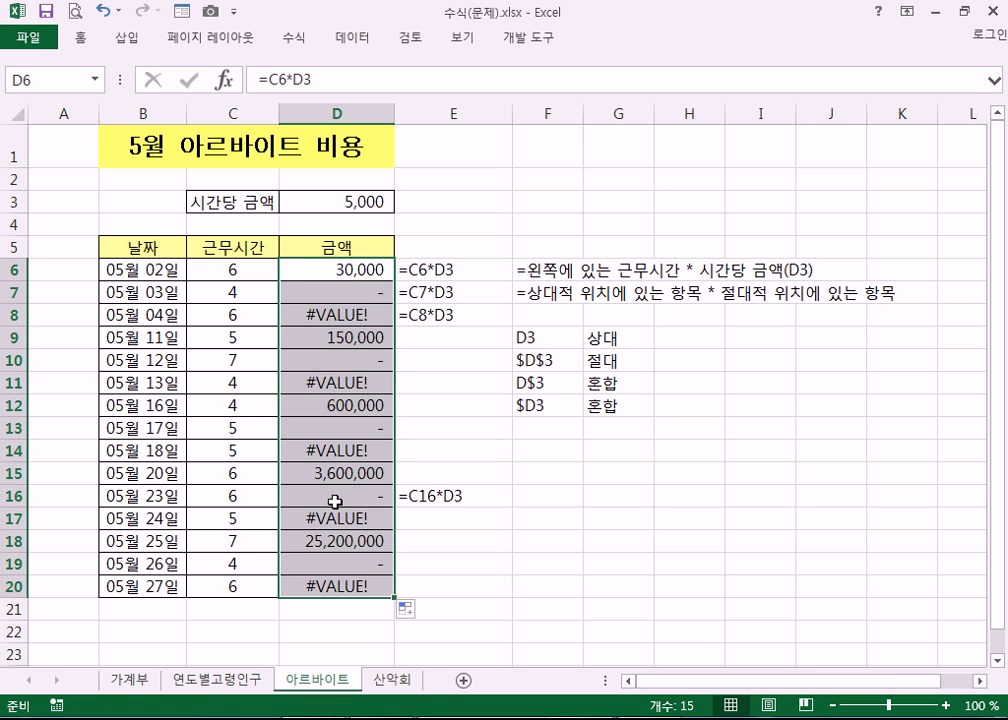
- Undo the fill and the clearing of D7:D20, and display the sheet's formulas instead of values
key("ctrl+z")
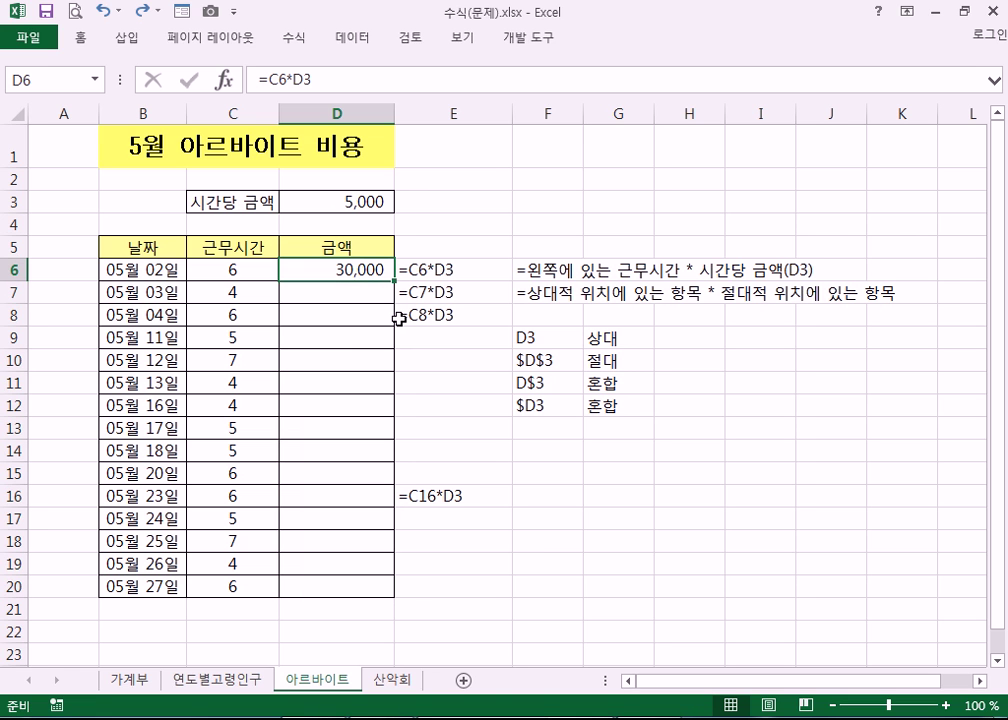
key("ctrl+y")
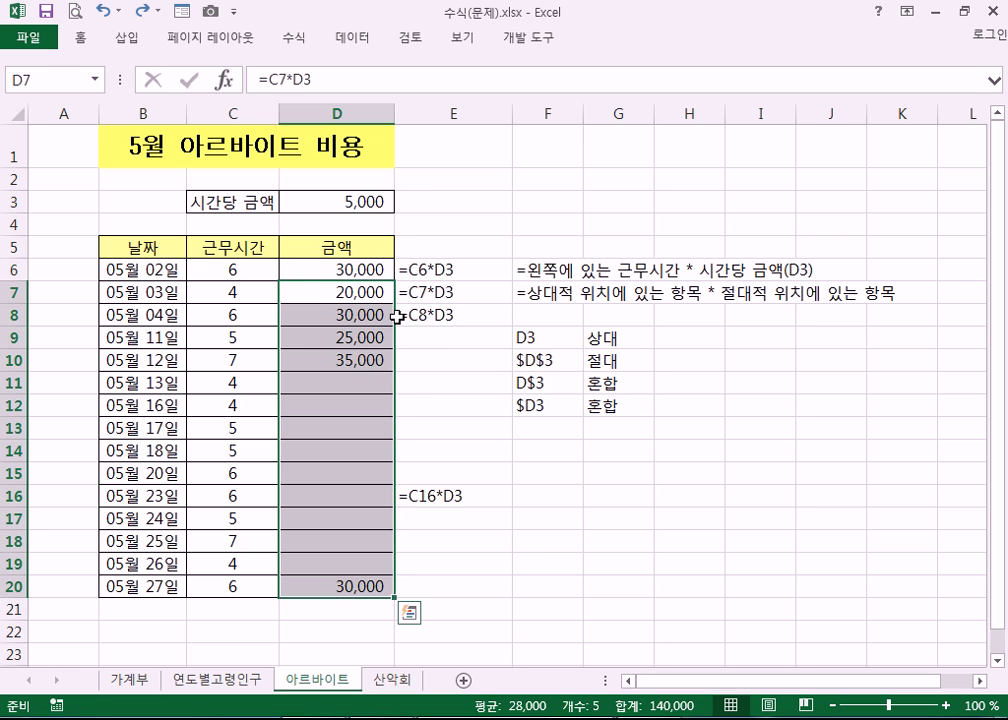
key("ctrl+grave")
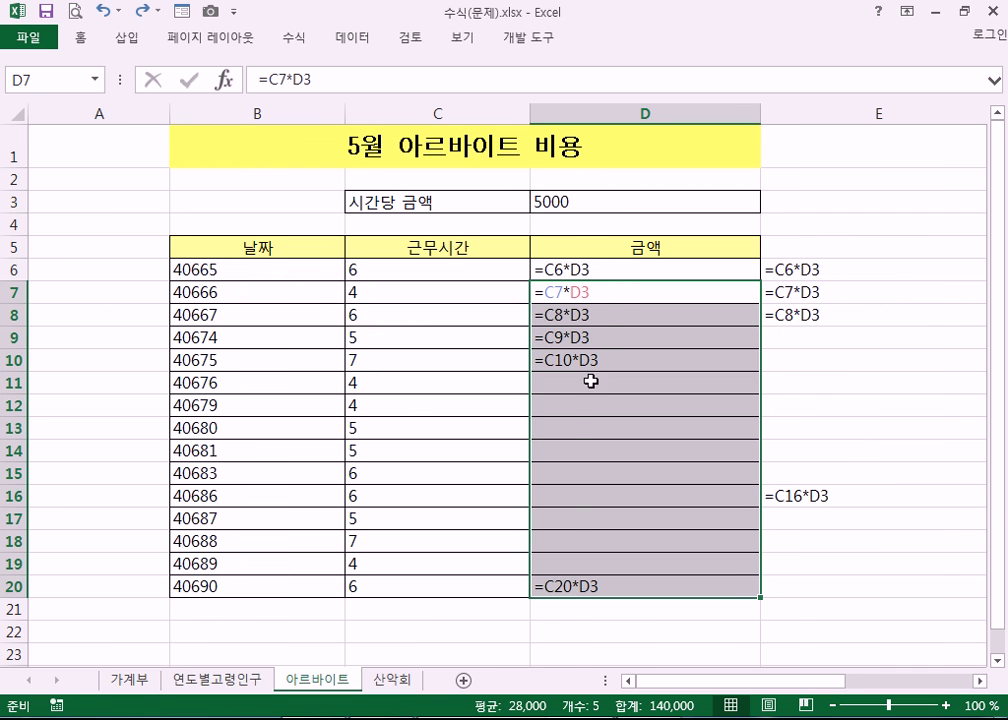
- Examine how the D6 formula refers to C6 and D3 by their positions relative to the formula cell
left_click(621, 272)
left_click(490, 270)
left_click(603, 272)
left_click(586, 225)
left_click(507, 270)
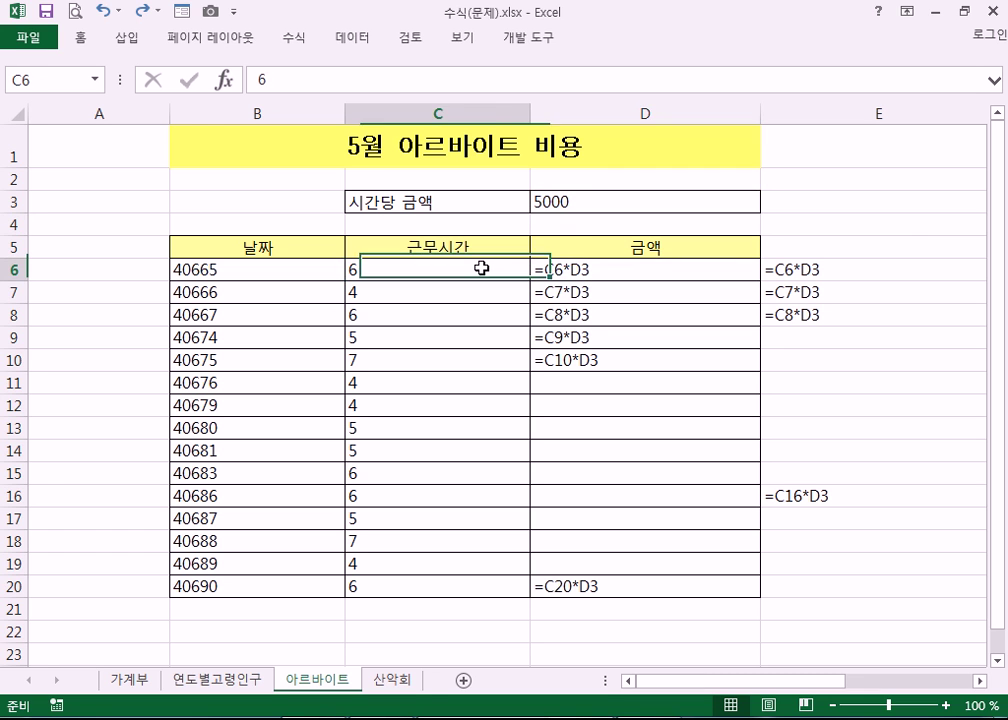
left_click(553, 271)
left_click(574, 250)
left_click(574, 225)
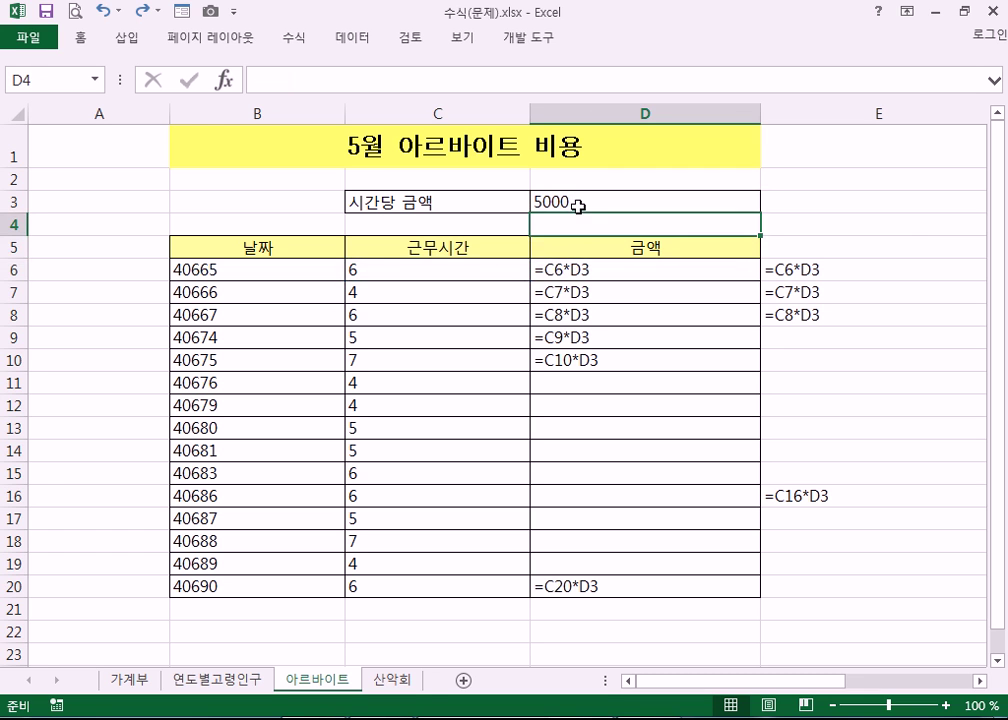
left_click(579, 204)
left_click(476, 270)
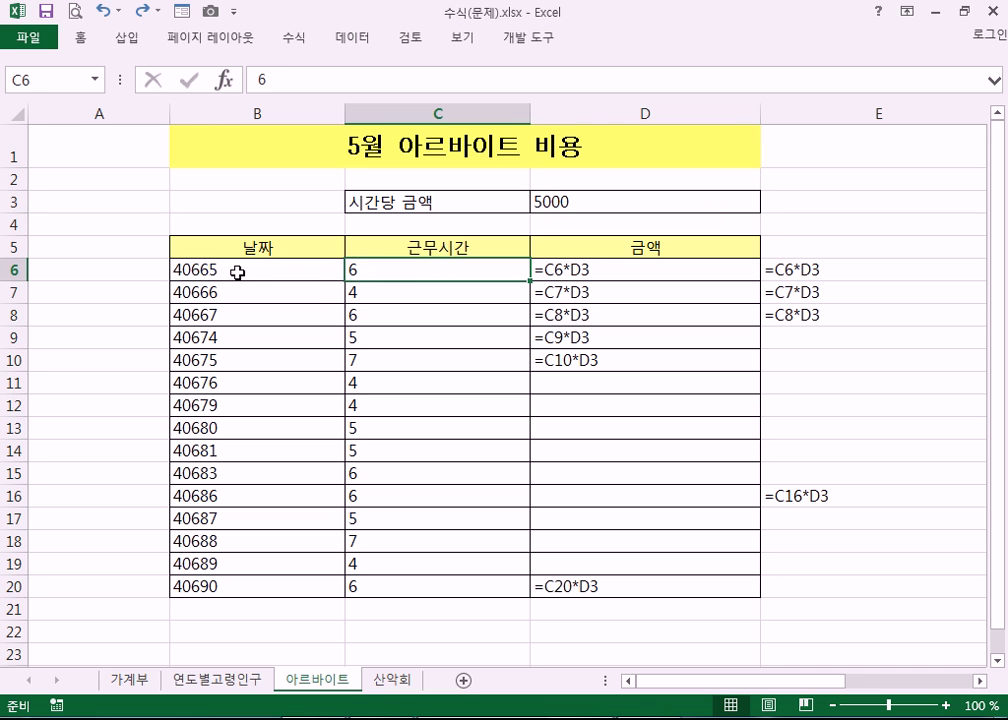
left_click(578, 279)
left_click(500, 270)
left_click(317, 268)
left_click(119, 269)
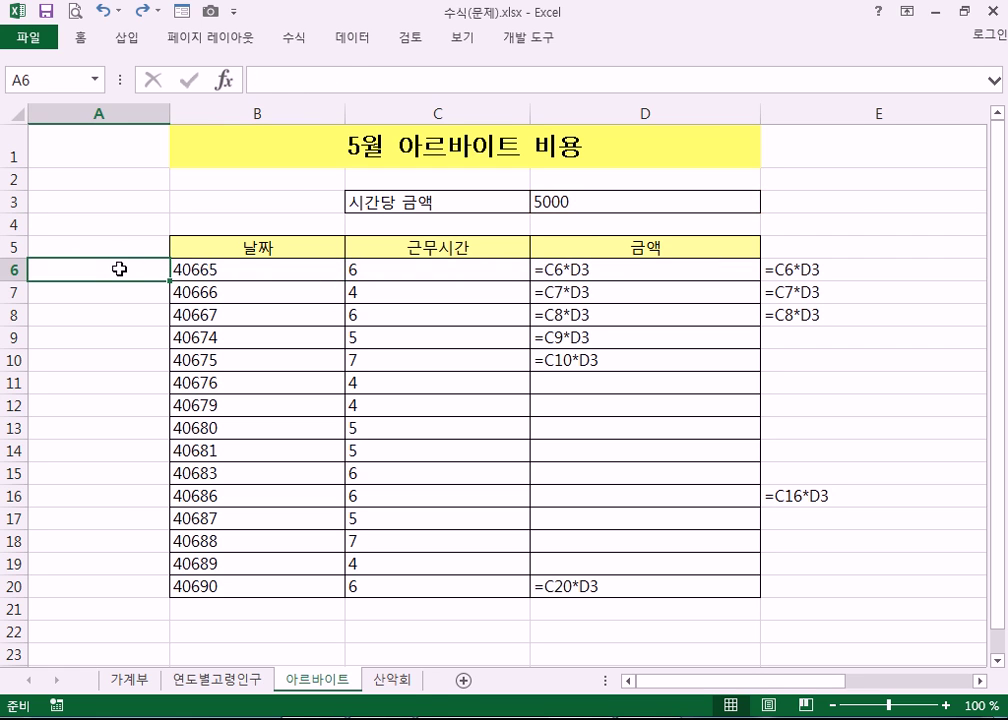
- Make the hourly rate reference in D6 absolute so the formula is =C6*$D$3
double_click(590, 269)
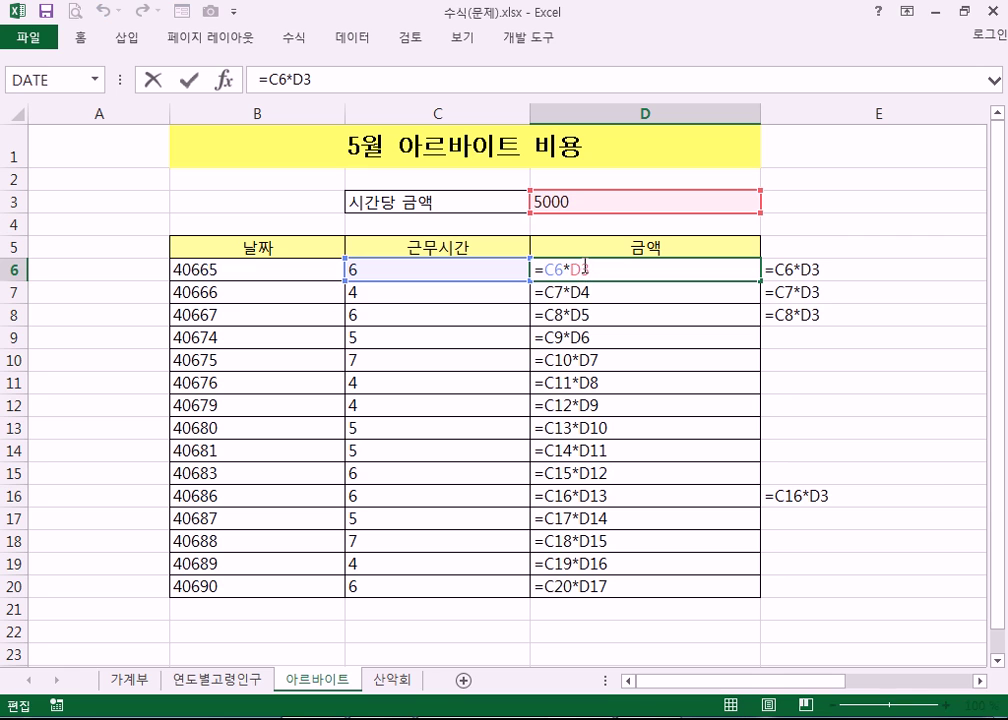
key("F4")
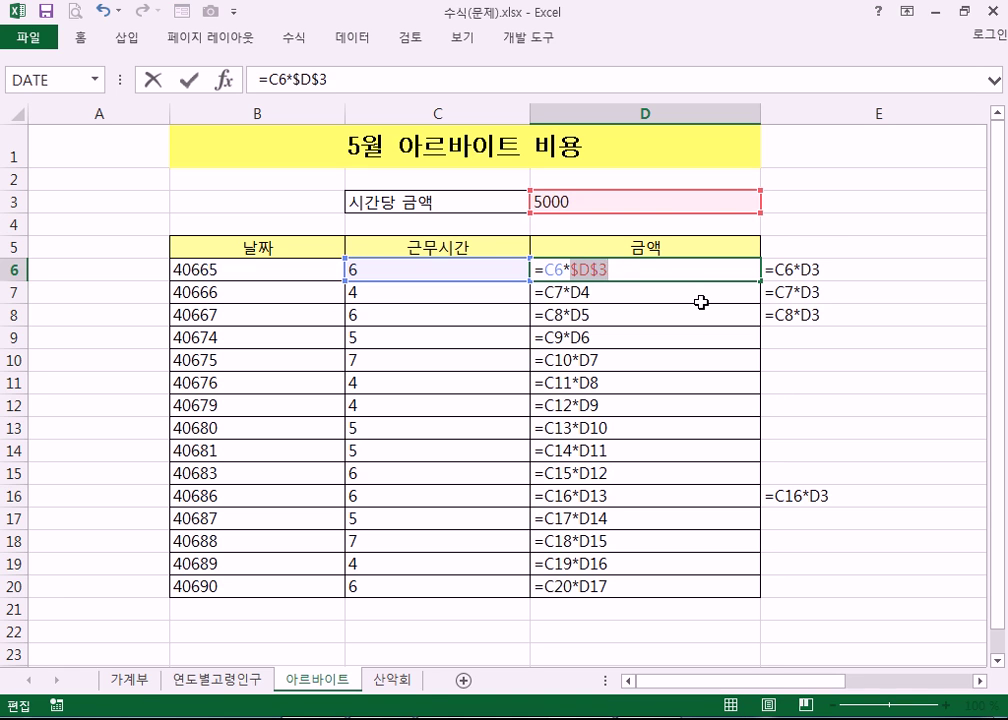
key("Return")
- Fill the D6 formula down through D20 and switch the sheet back to showing values
double_click(668, 294)
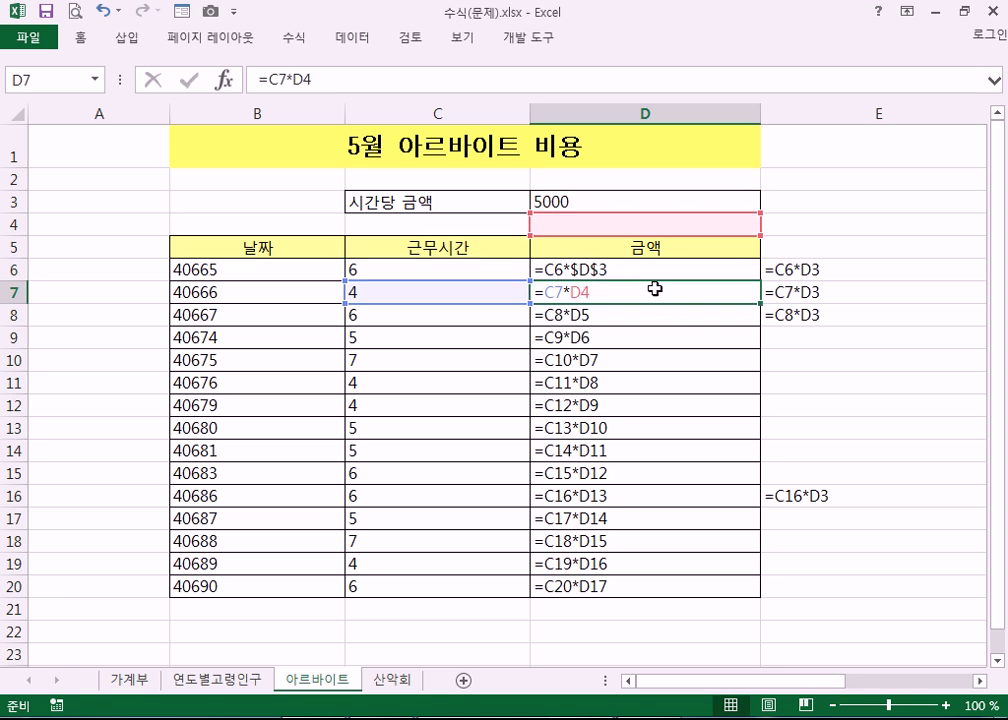
double_click(641, 270)
left_click_drag(763, 283, 760, 593)
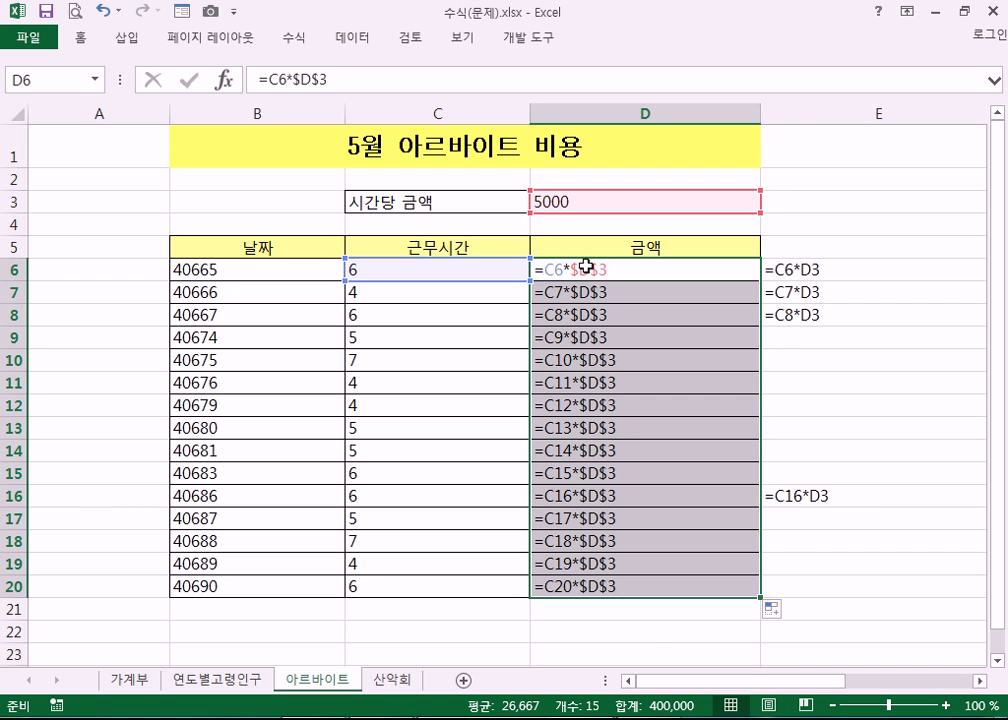
key("ctrl+grave")
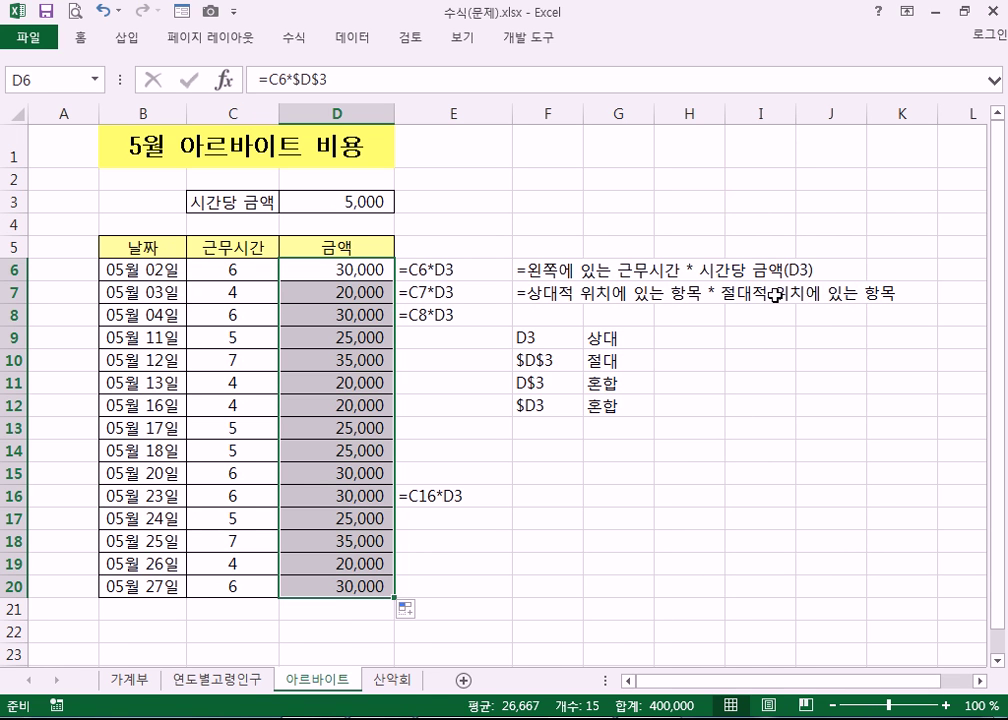
left_click(643, 360)
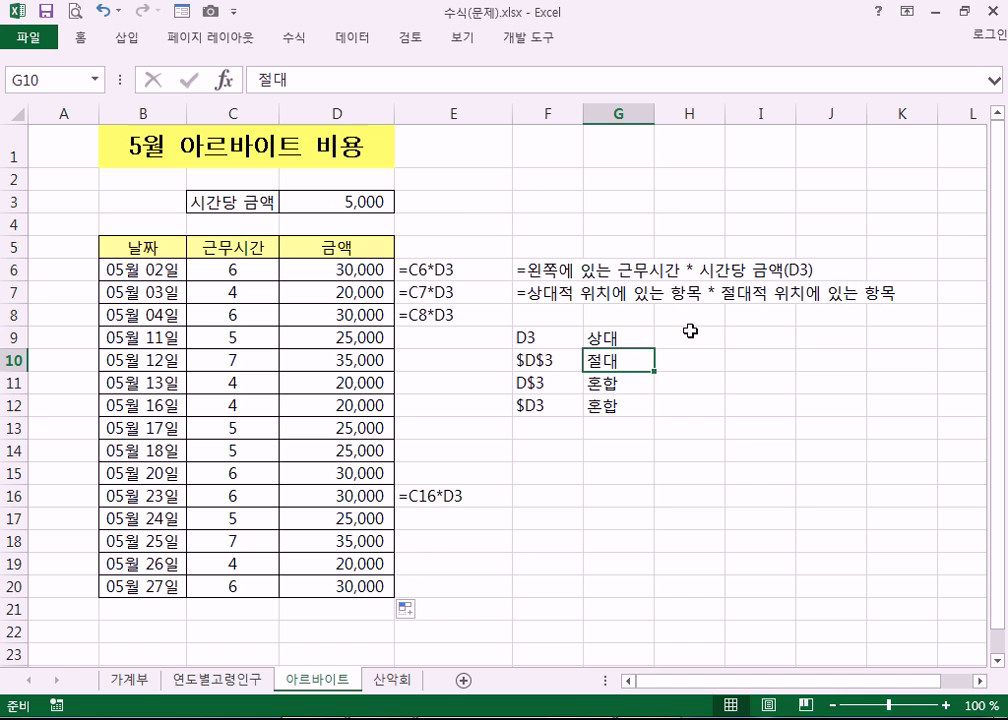
- Open the 산악회 sheet and select the 찬조금 cell K4
left_click(393, 681)
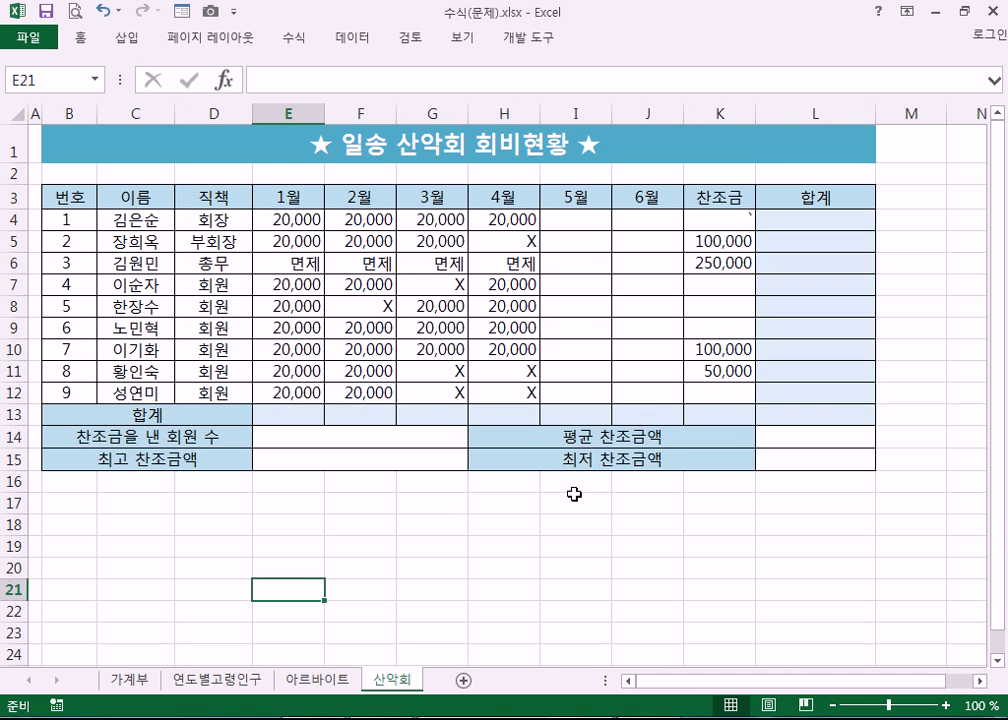
left_click(703, 220)
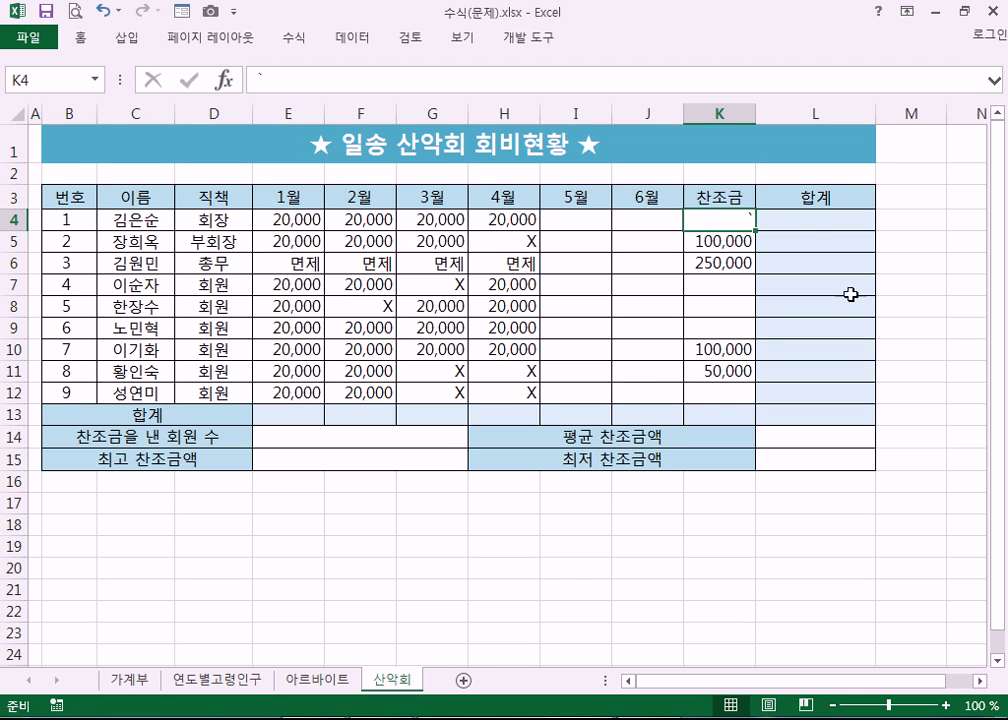
left_click(819, 220)
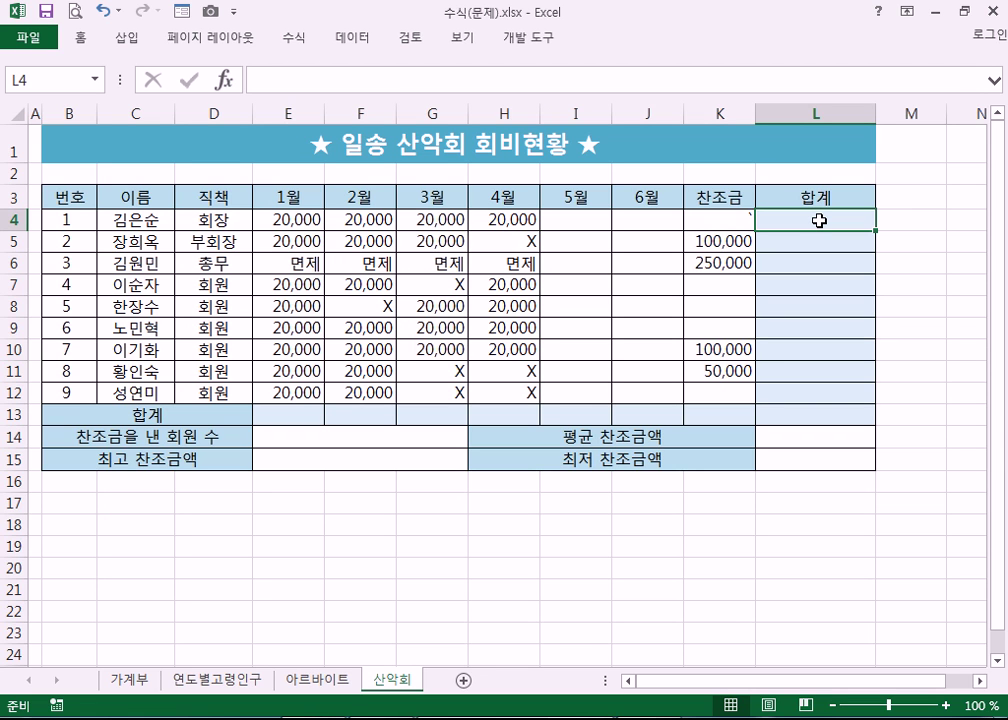
type("=")
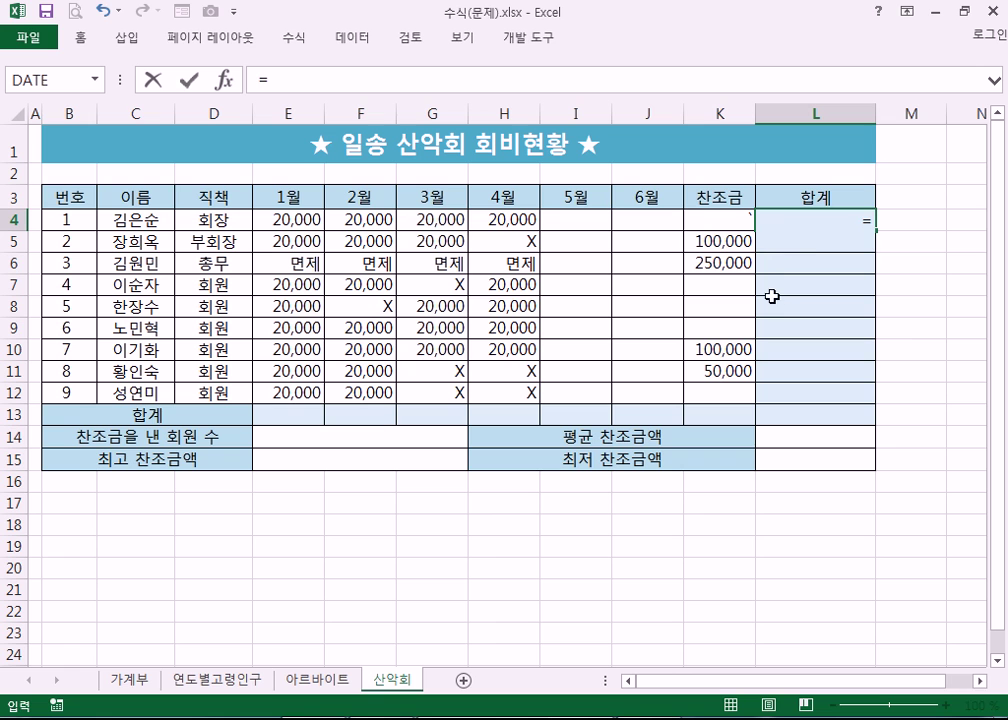
key("Escape")
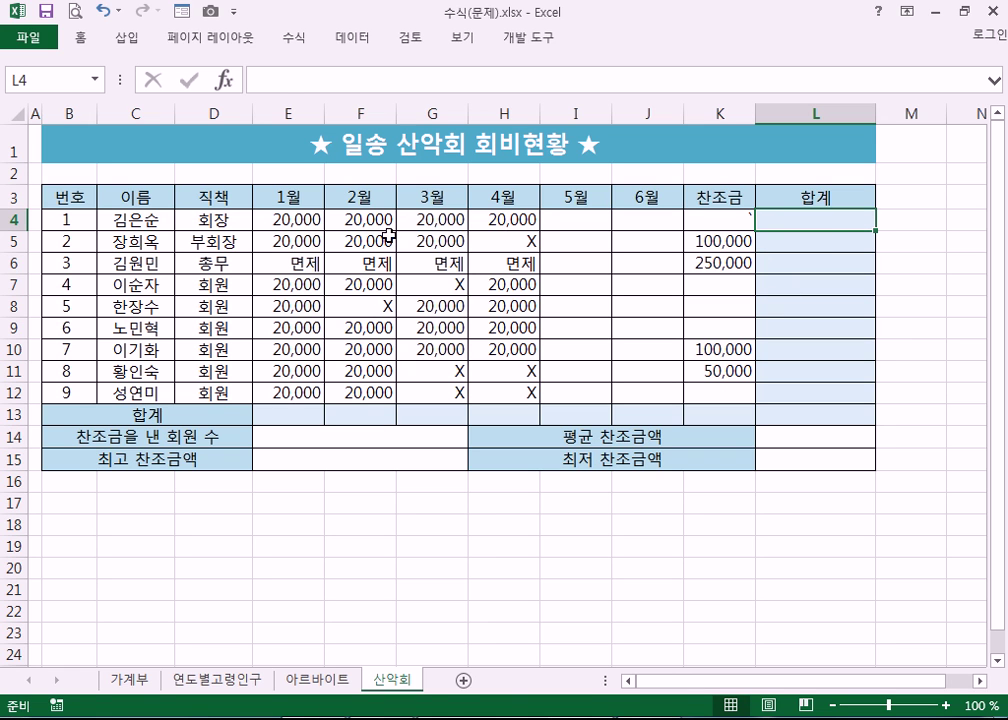
- Fill the 합계 column and the 합계 row at once by applying AutoSum to the range E4:L13
left_click_drag(279, 217, 799, 218)
left_click_drag(303, 420, 787, 415)
left_click_drag(295, 222, 825, 411)
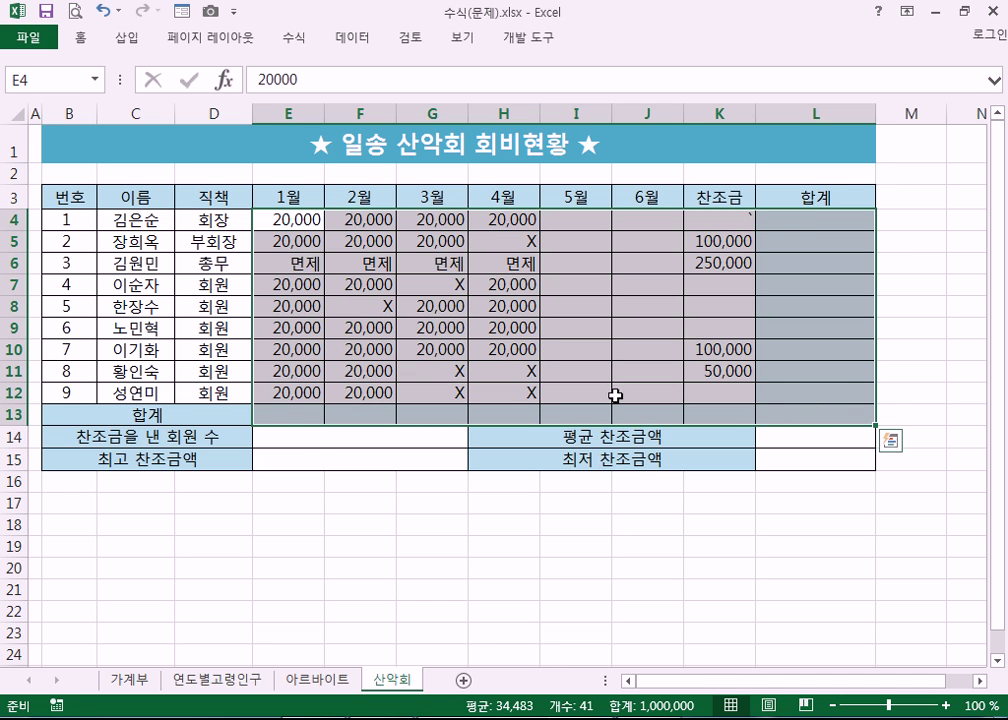
left_click_drag(318, 221, 825, 414)
left_click(84, 37)
double_click(84, 34)
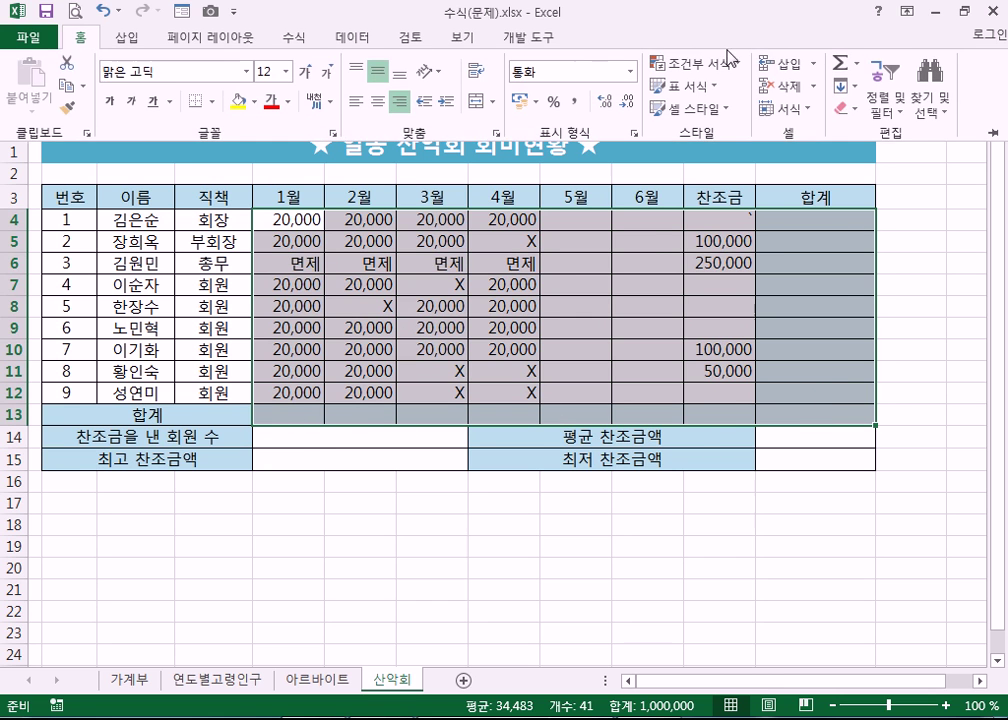
left_click(841, 66)
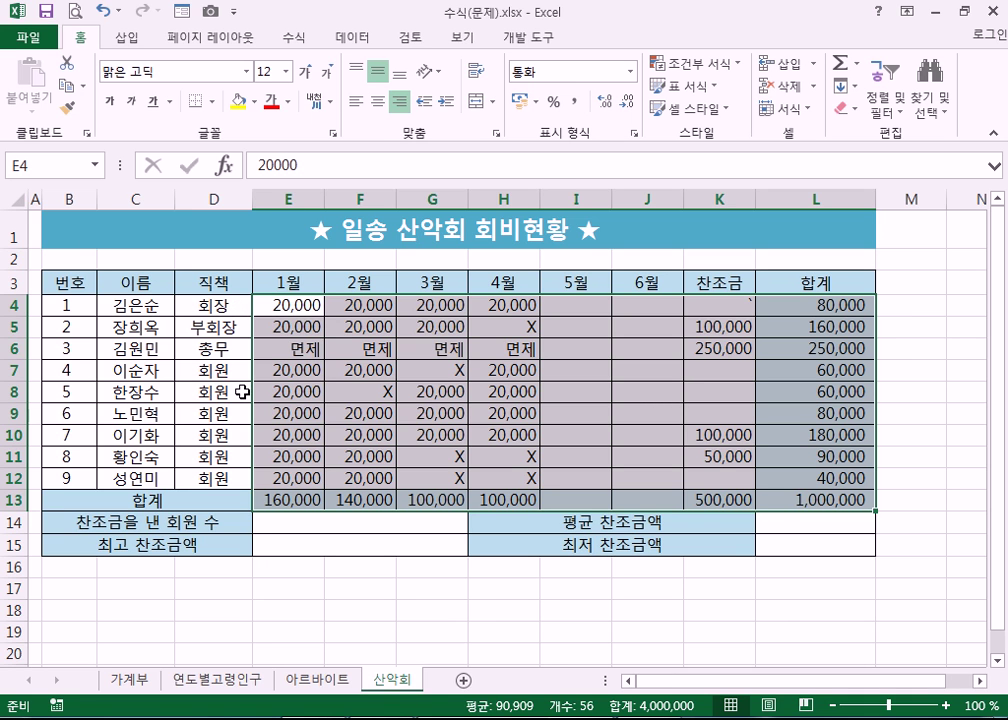
- Check the SUM results in the 합계 column and row, including cells E13, K13 and L13
left_click_drag(289, 305, 743, 299)
left_click(752, 299)
left_click(767, 299)
left_click(278, 499)
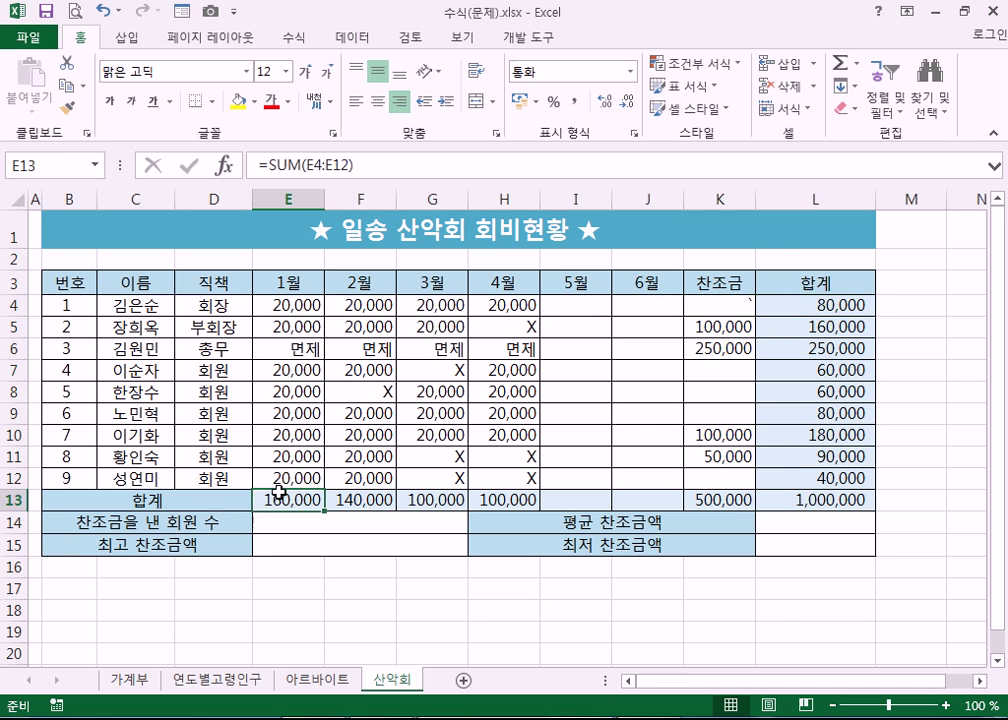
left_click(702, 500)
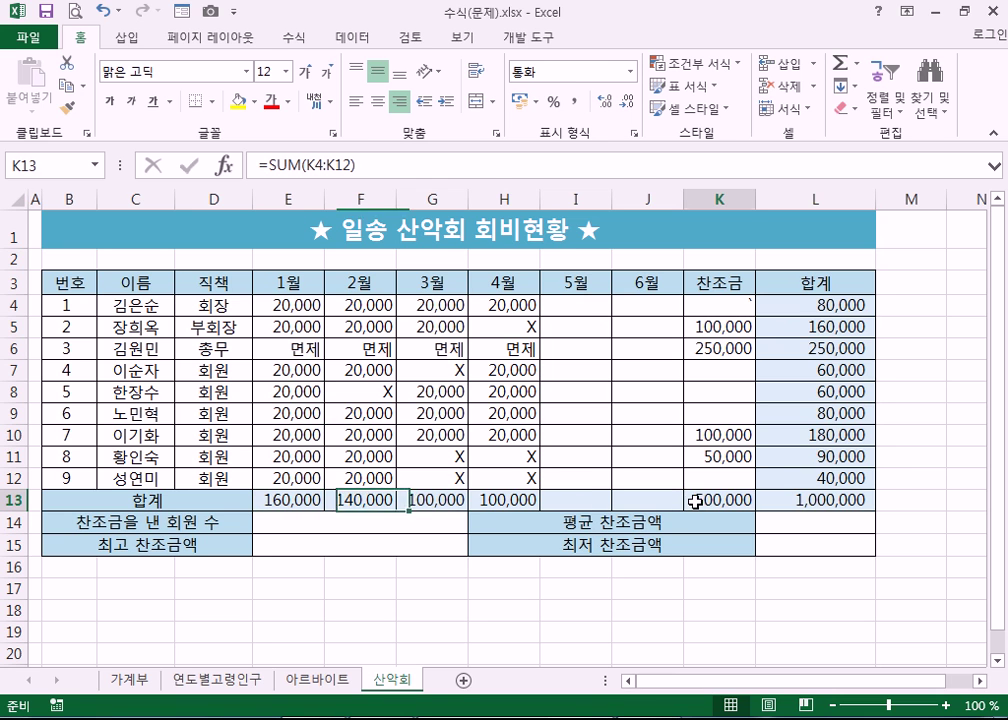
left_click(802, 494)
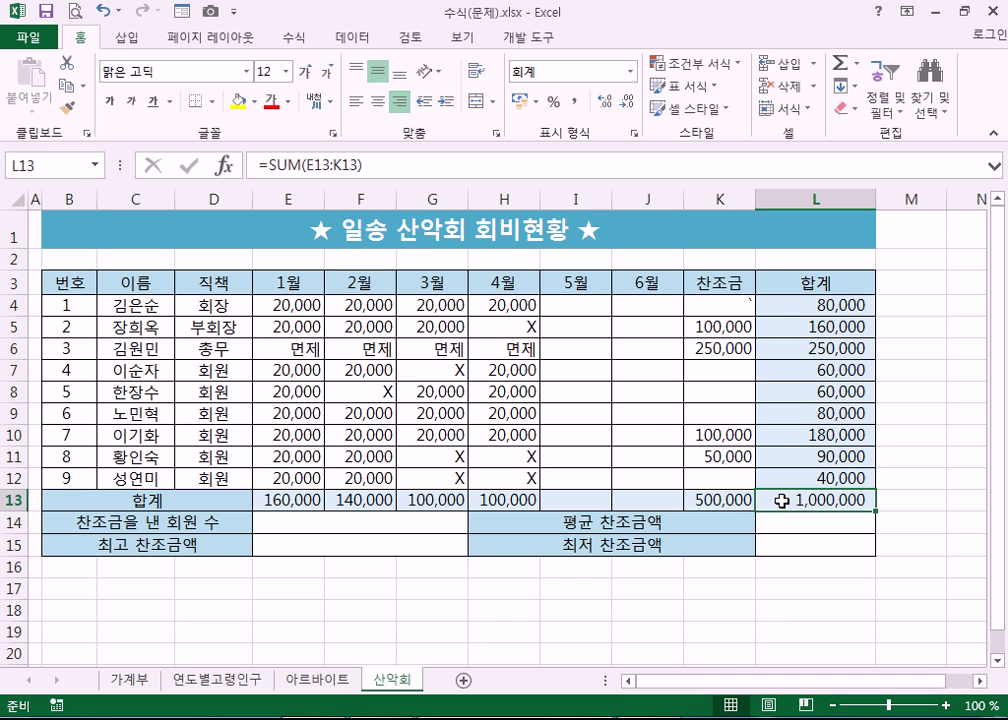
- Review the 찬조금 entries in K5, K6, K10 and K11 that the donor count in E14 must cover
left_click(364, 524)
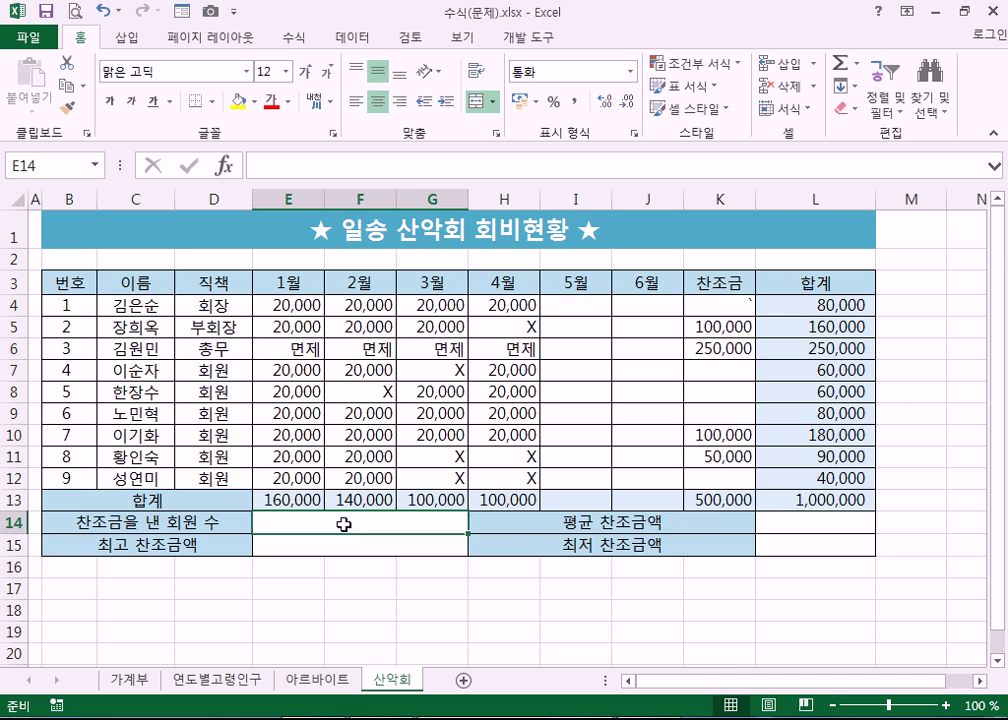
scroll(343, 514, "down", 1)
scroll(343, 514, "up", 1)
left_click(729, 373)
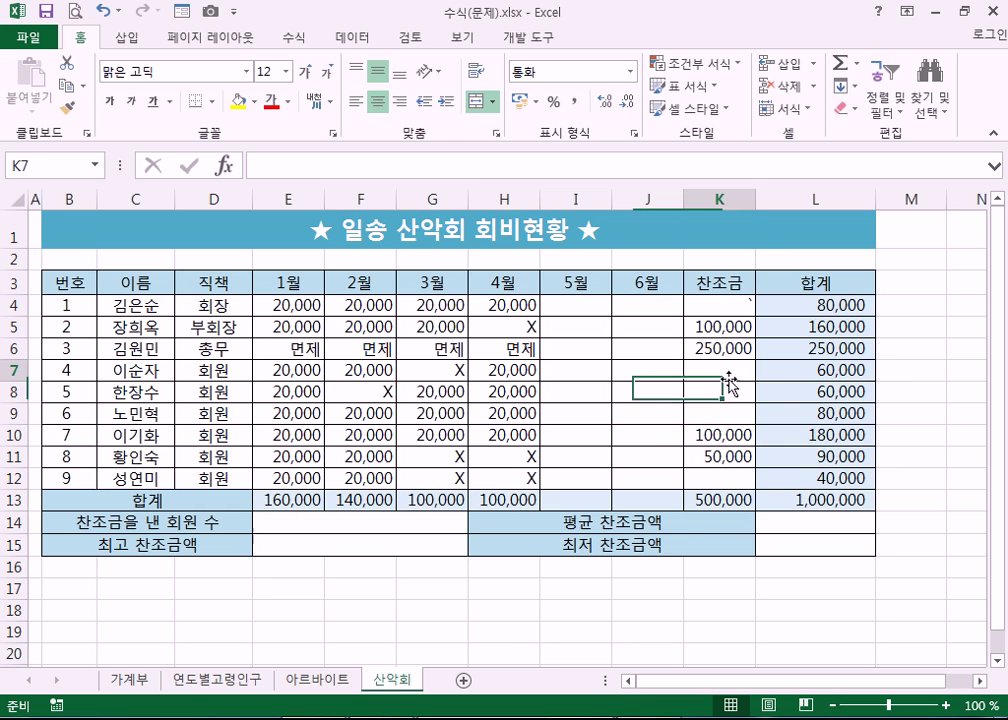
left_click(718, 326)
left_click(718, 348)
left_click(718, 435)
left_click(720, 456)
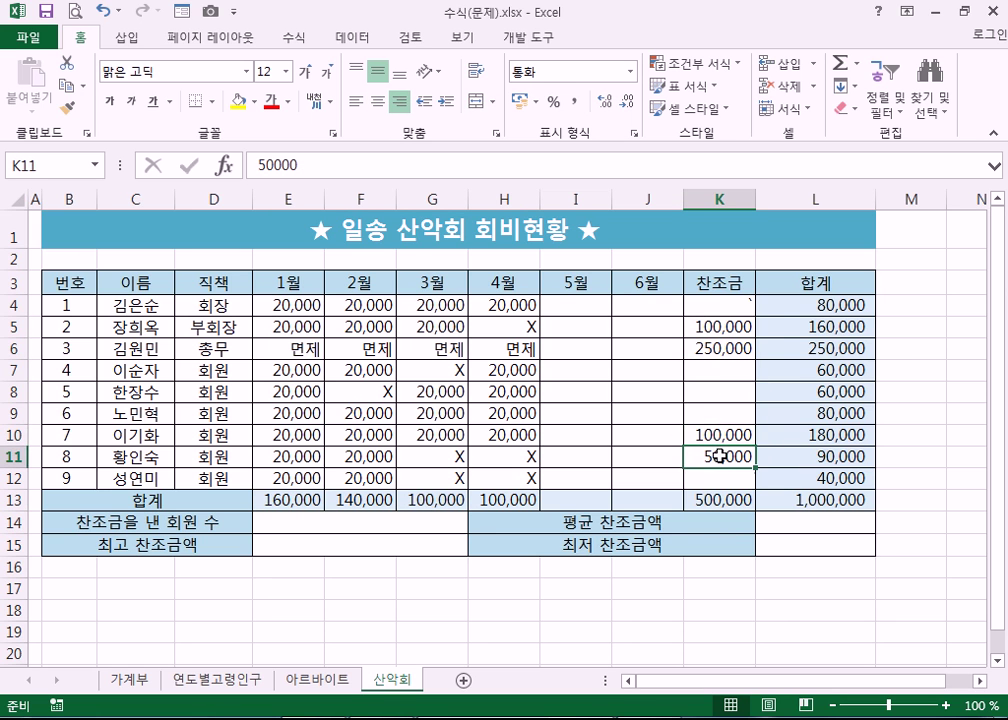
- Compare the cells for the highest and average donation, E15 and L14, with the 찬조금 amounts in K6 and K11
left_click(355, 541)
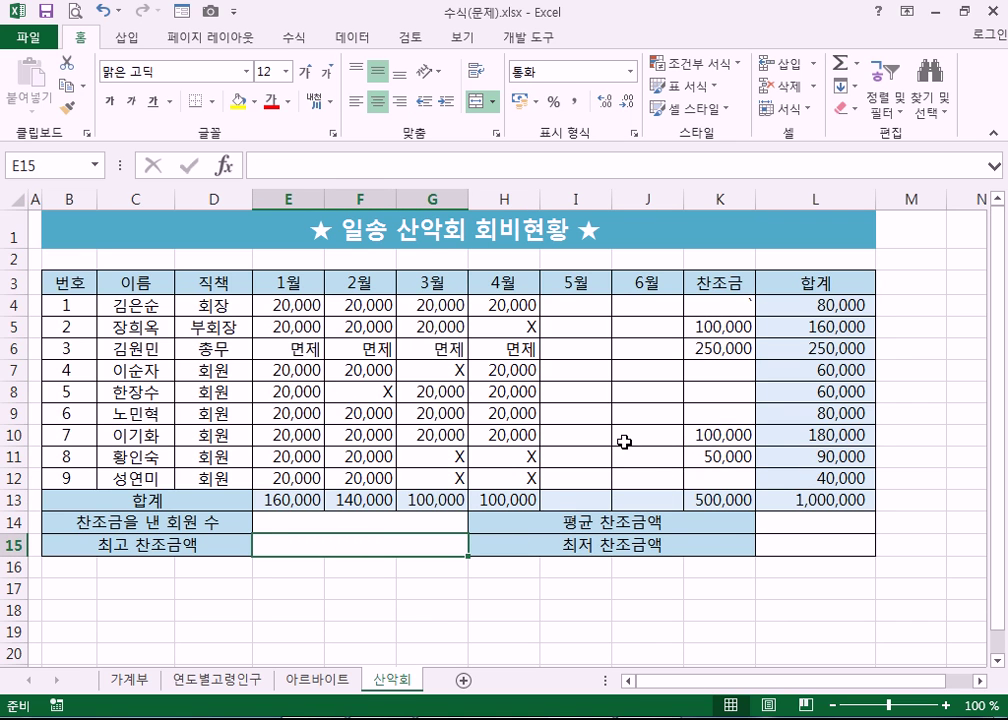
left_click(720, 348)
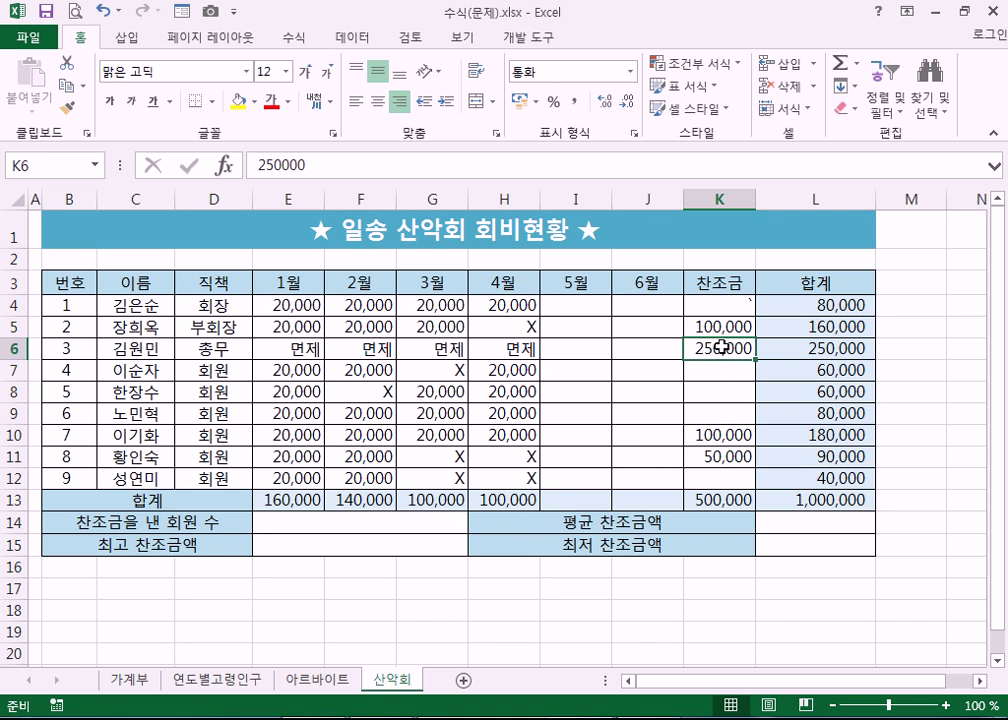
left_click(730, 456)
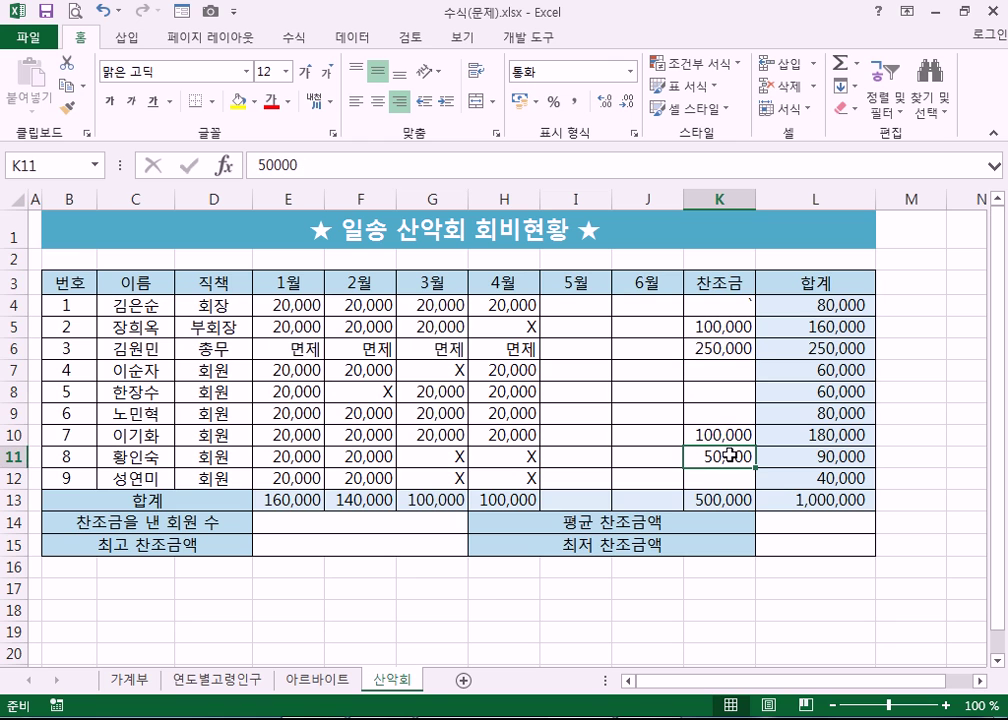
left_click(806, 527)
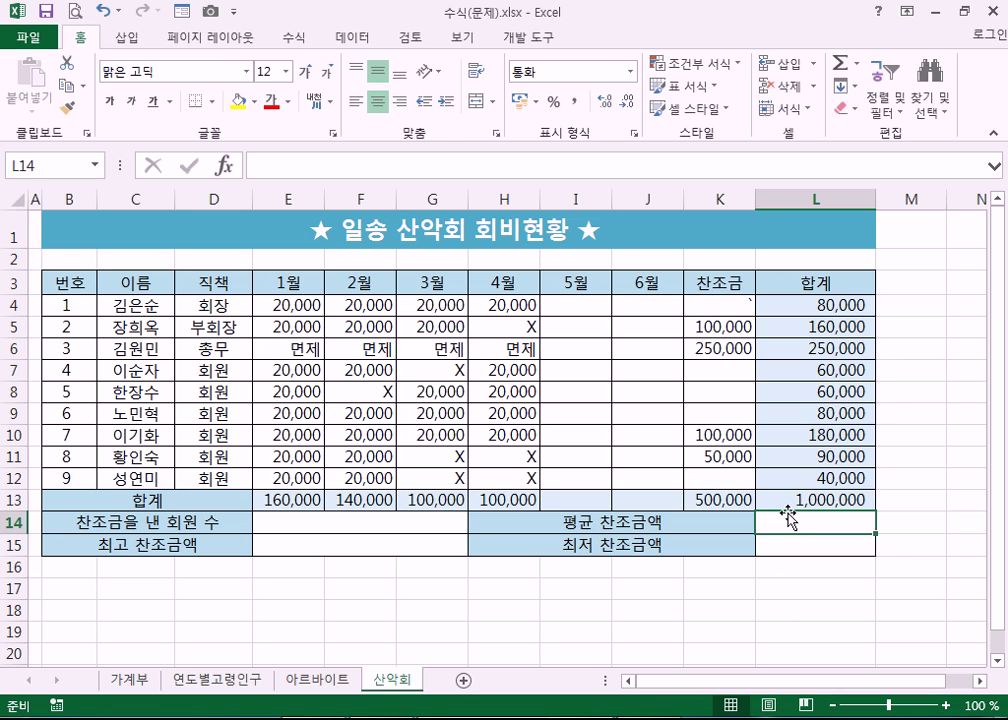
- Switch to Notepad and write the heading "함수(Function)" in the untitled note
left_click(650, 716)
left_click_drag(192, 398, 3, 9)
type("함수")
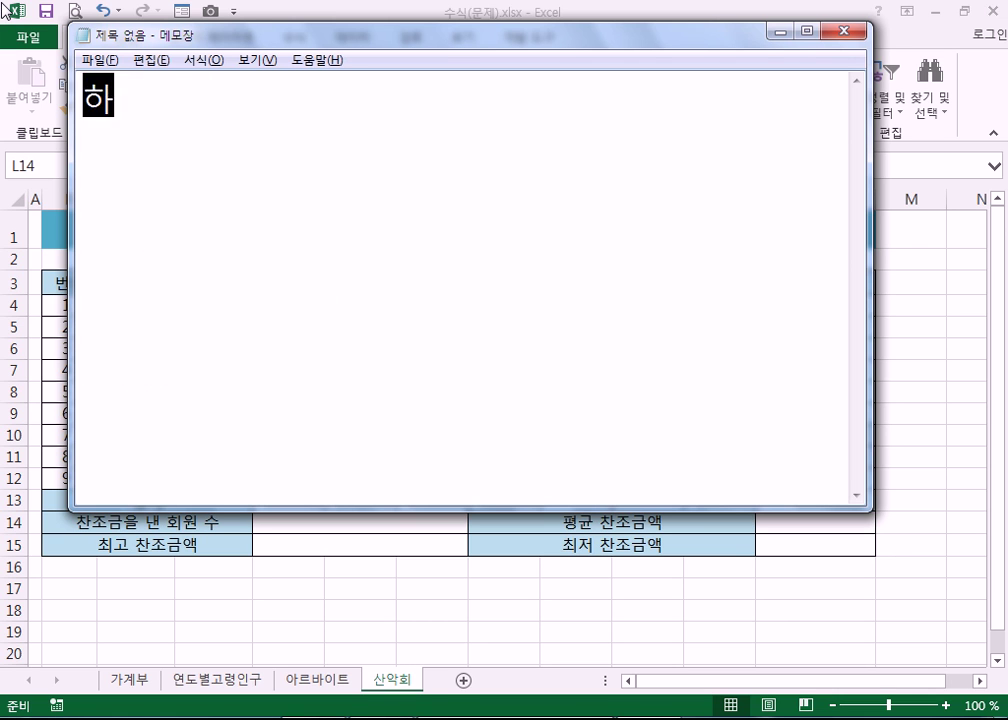
type("(f")
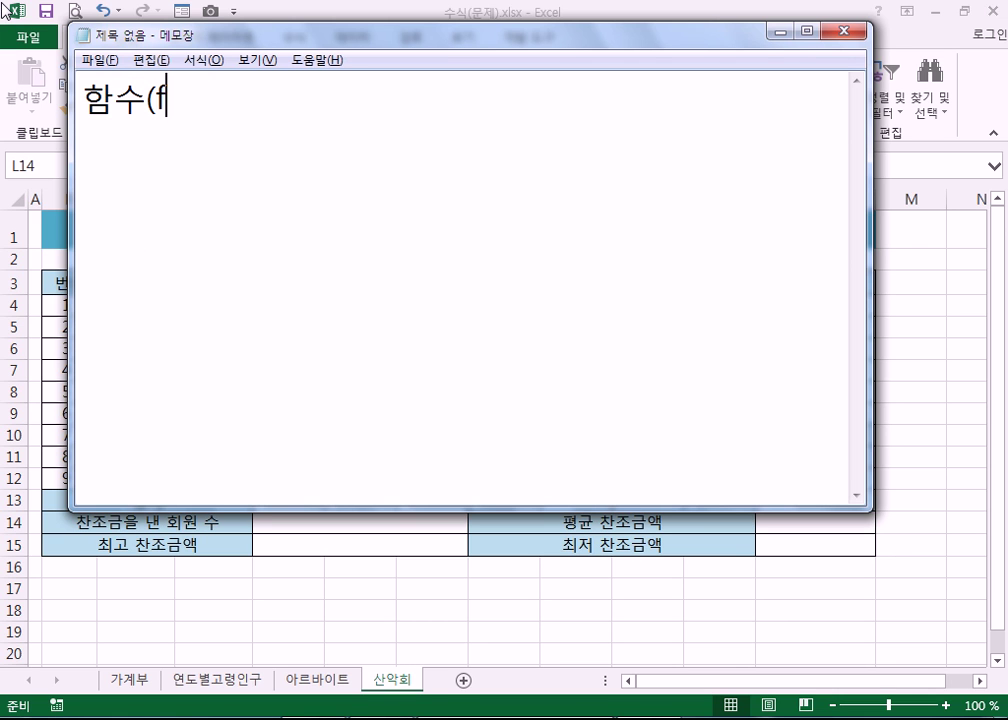
type("UCTION)")
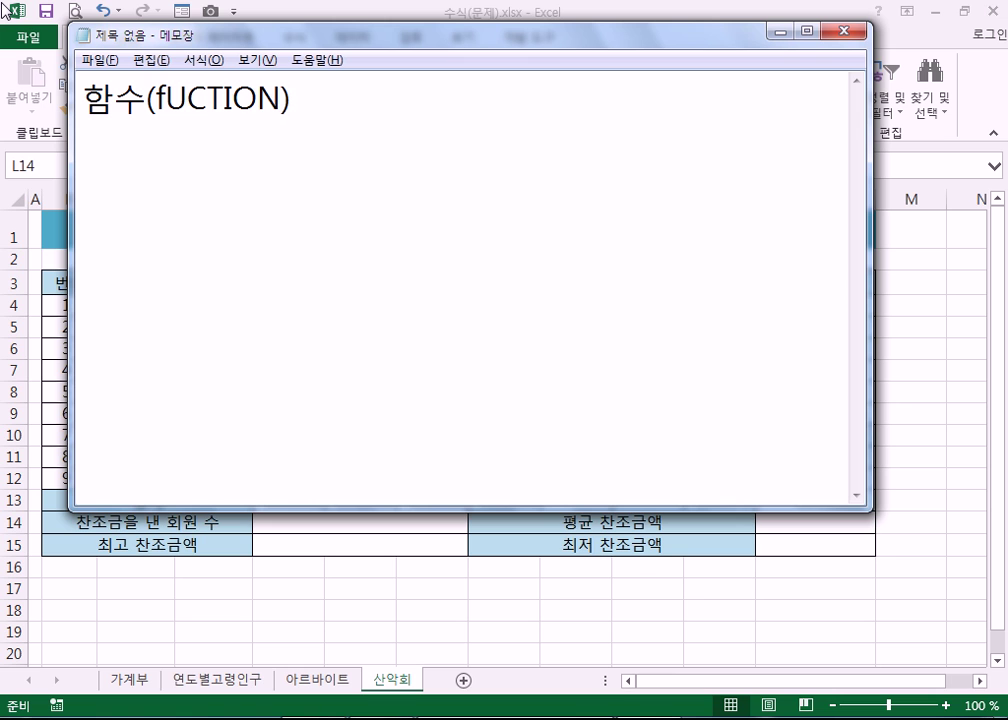
key("BackSpace")
key("BackSpace")
key("BackSpace")
key("BackSpace")
key("BackSpace")
key("BackSpace")
key("BackSpace")
key("BackSpace")
type("Function)")
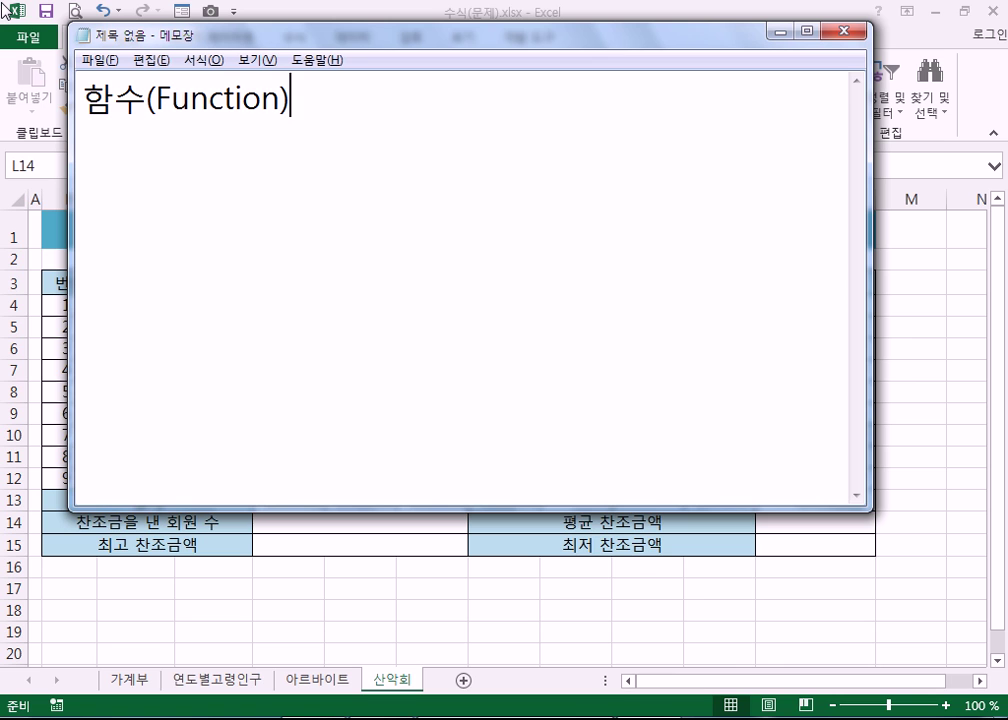
- Append " : 기능" to the 함수(Function) heading and begin a new line below it
key("Return")
key("BackSpace")
type(":")
type(" 기능")
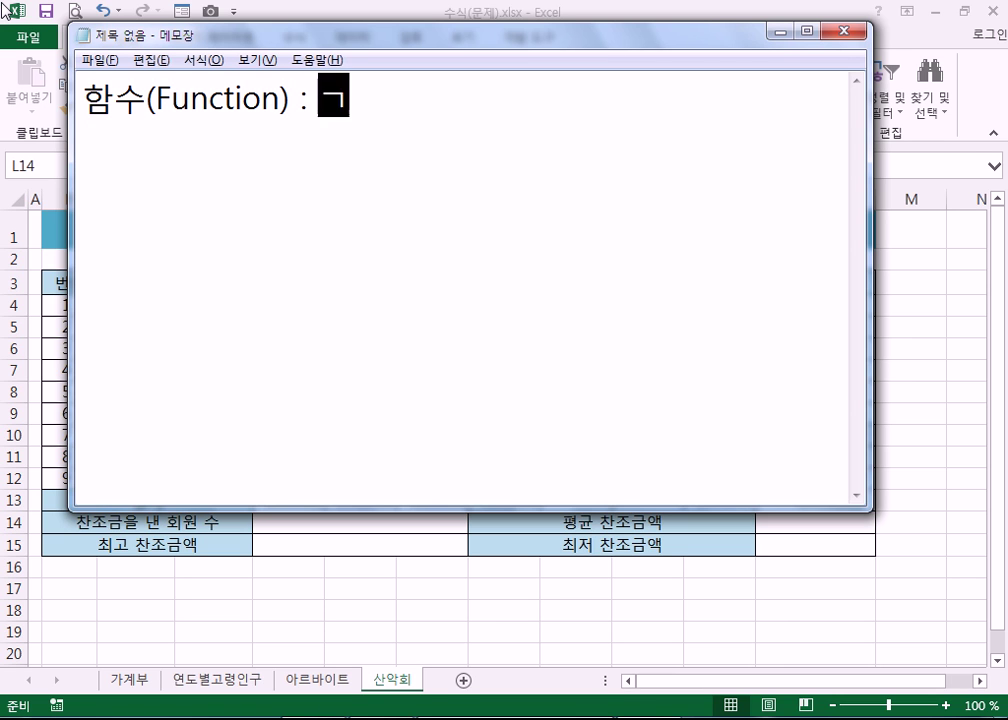
key("Return")
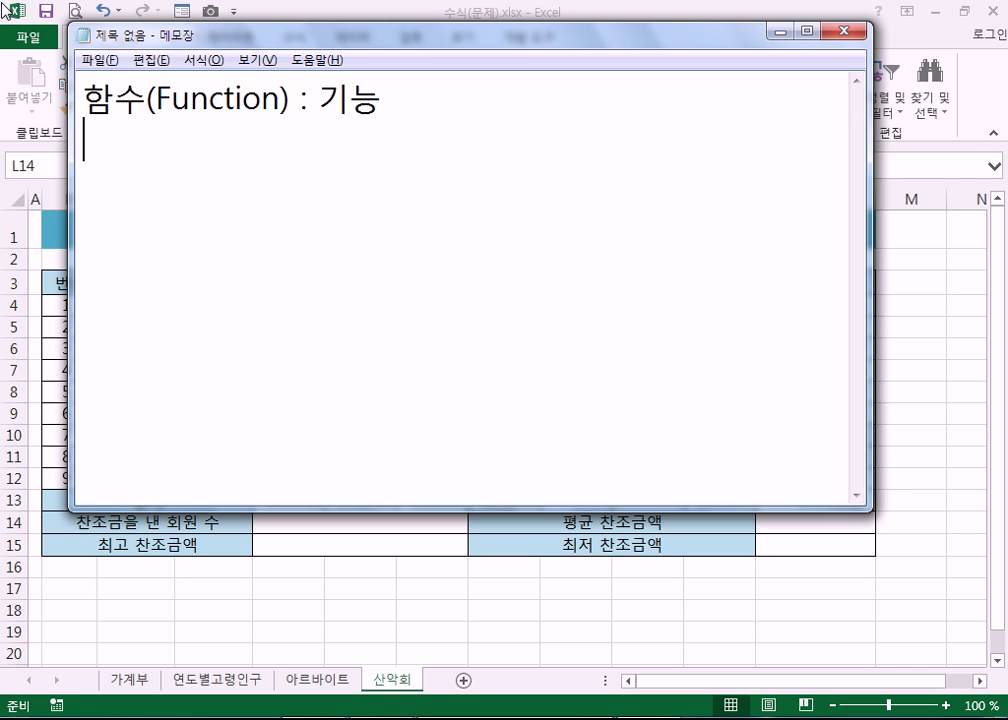
- View Notepad's help on common questions and answers, and return to the note
left_click(316, 61)
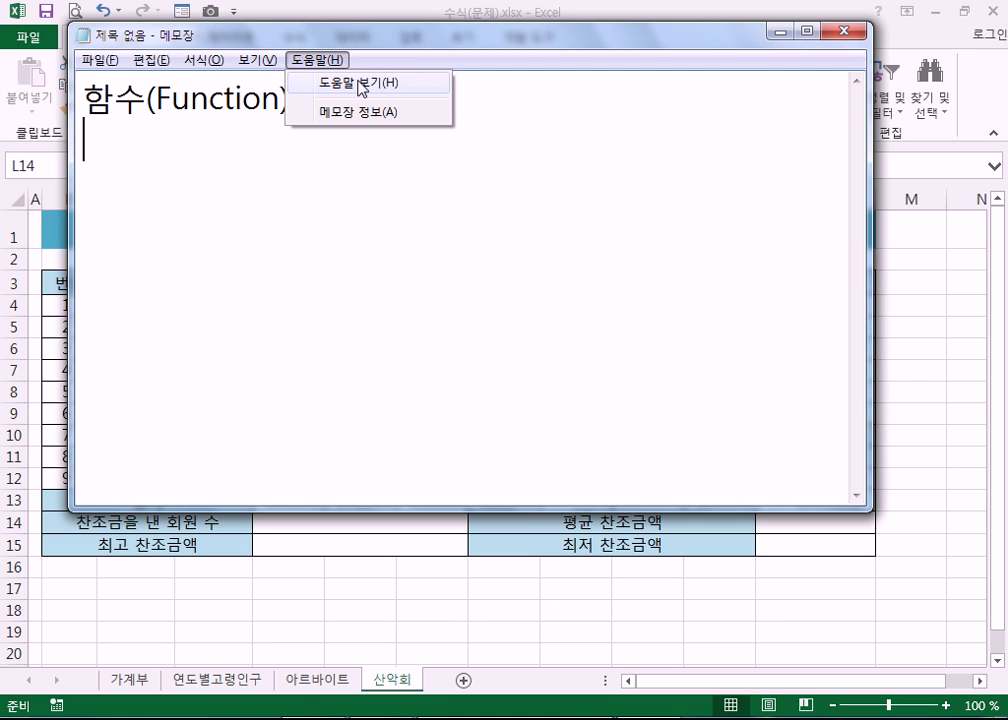
left_click(360, 84)
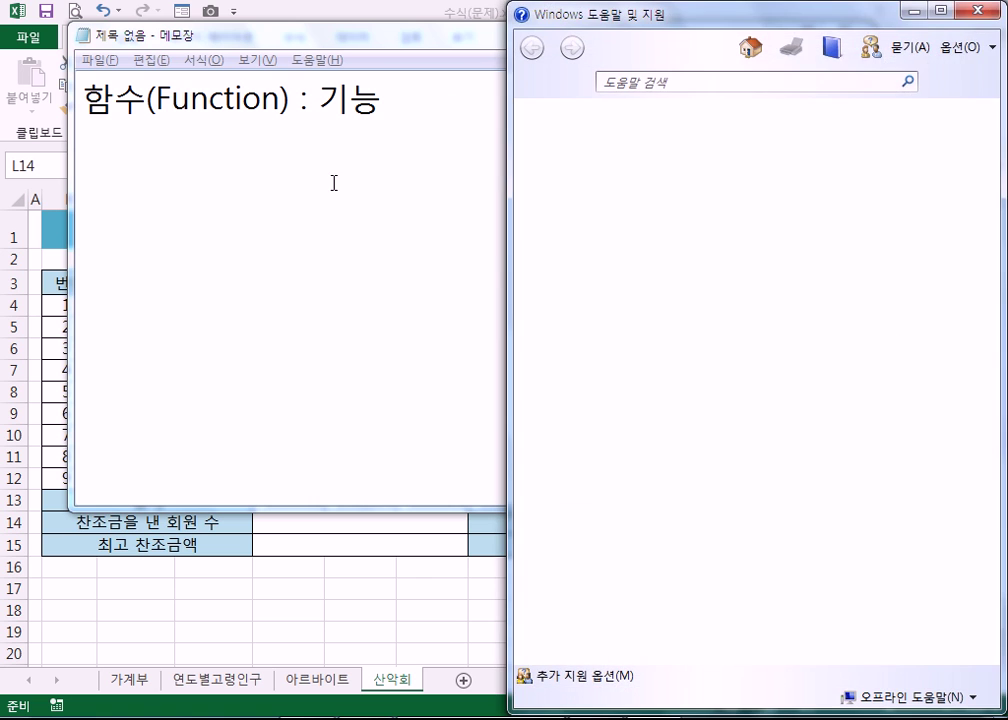
left_click(983, 17)
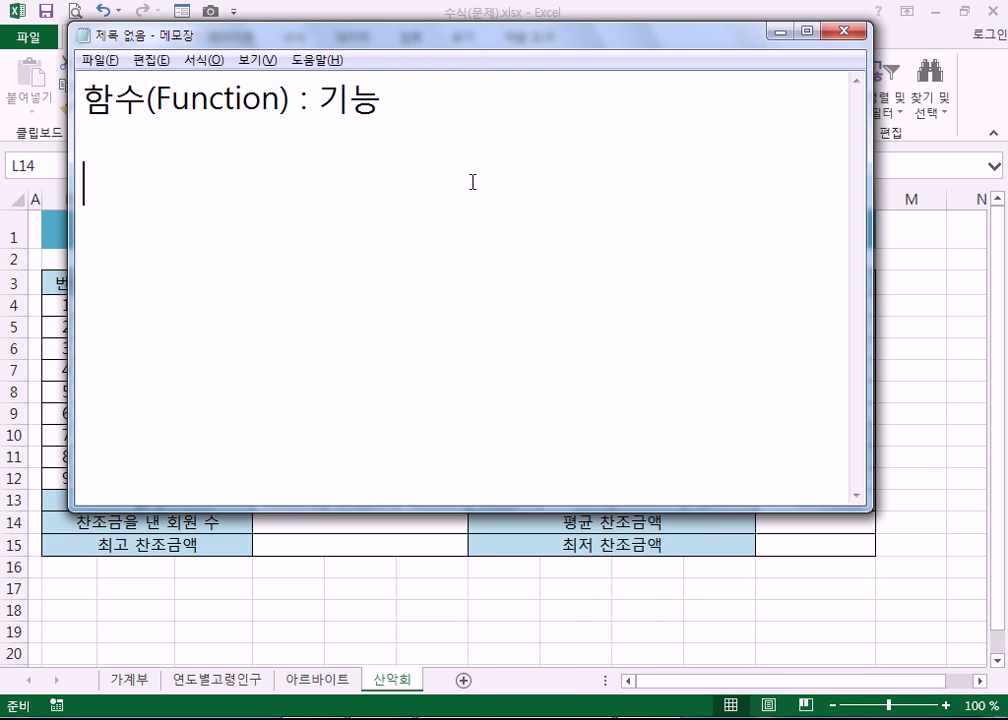
key("F1")
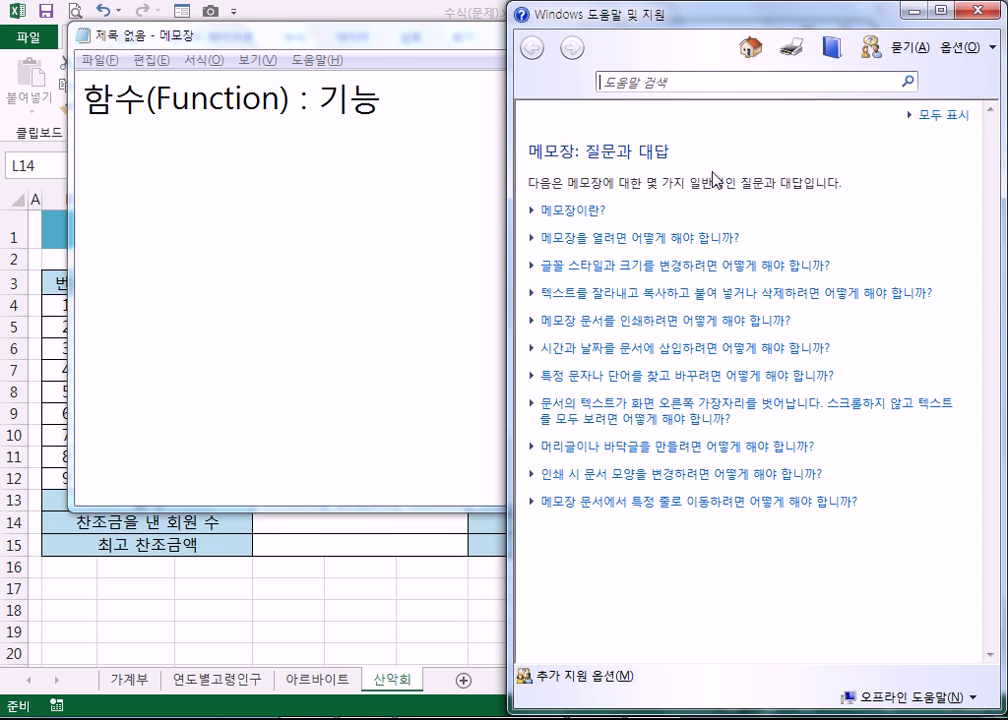
left_click(983, 14)
left_click(193, 159)
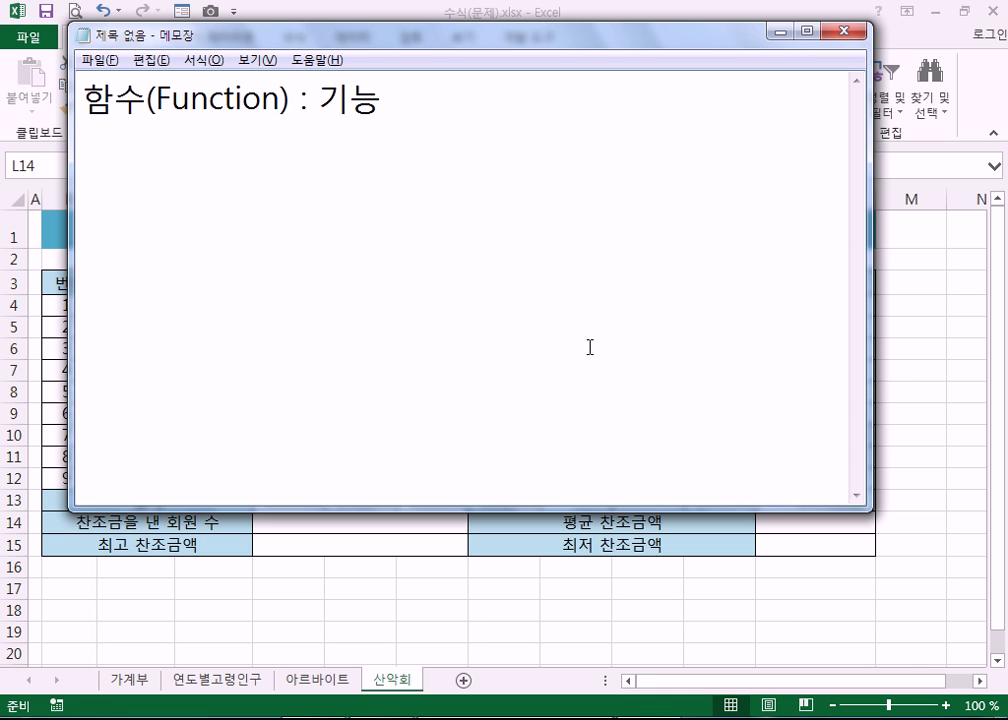
- Switch to Excel to examine the SUM function and its argument range in cell L4, and return to the Notepad note
key("alt+Tab")
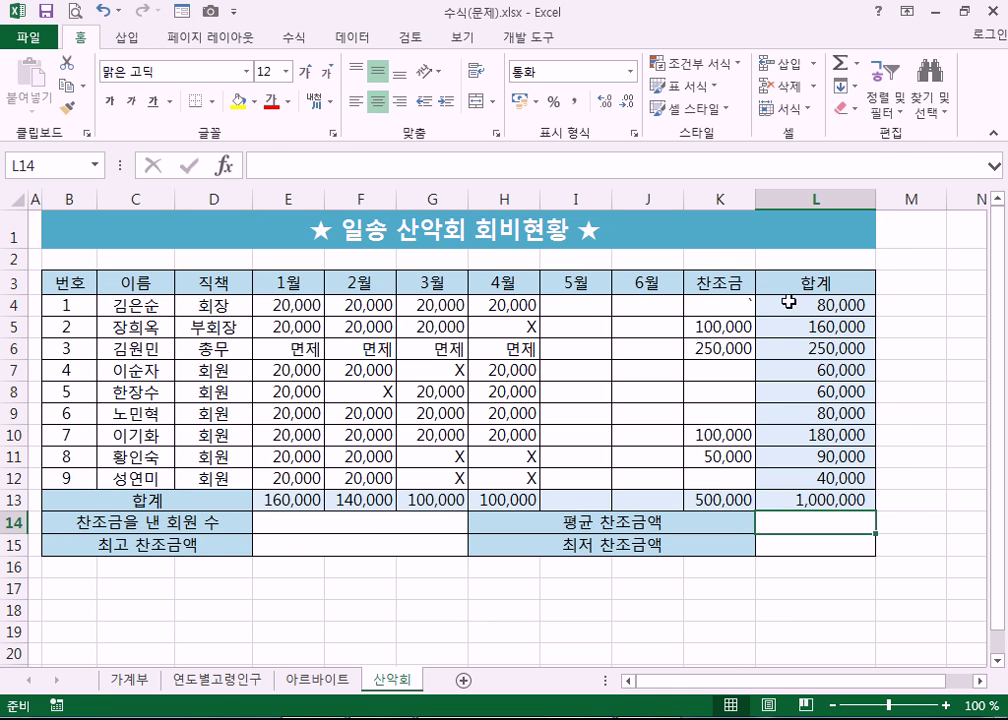
left_click(804, 308)
key("F2")
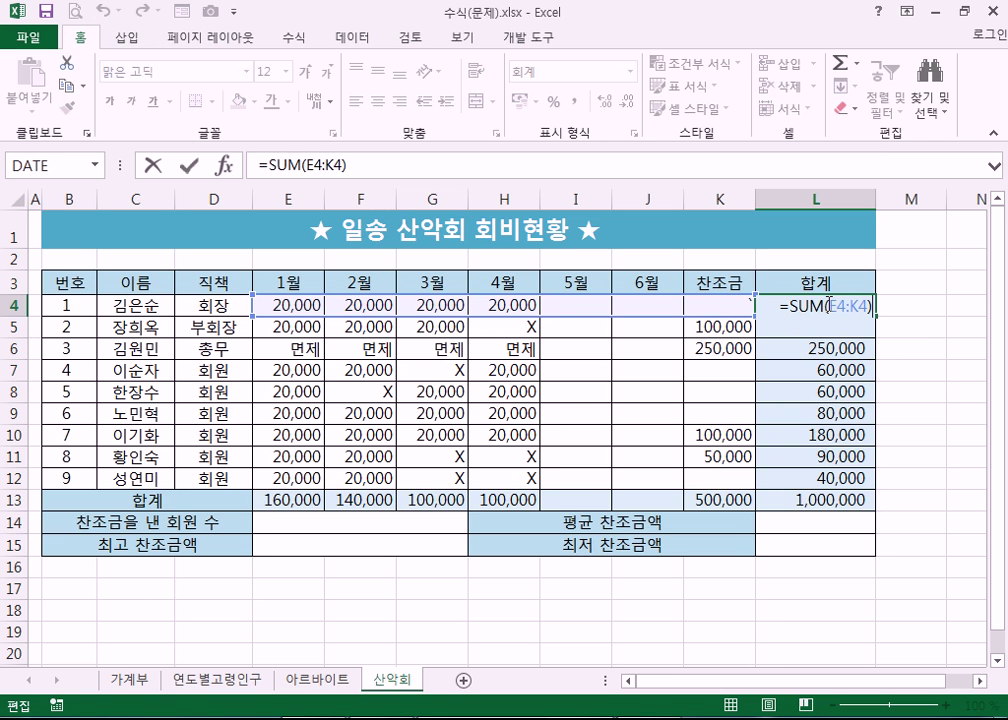
key("Escape")
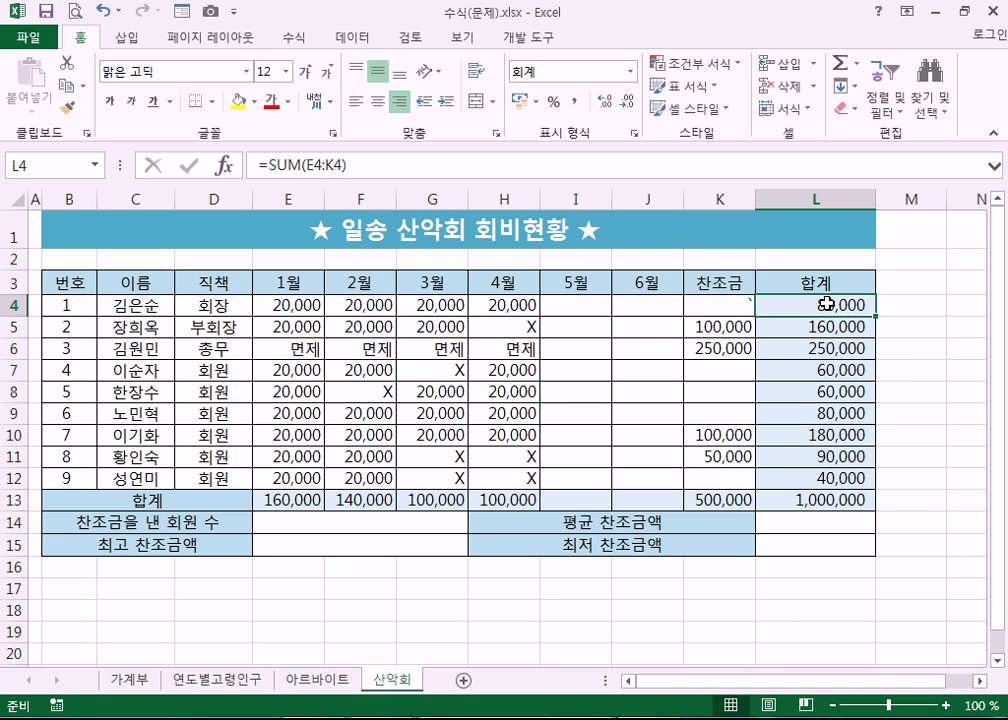
double_click(827, 304)
left_click_drag(790, 305, 826, 307)
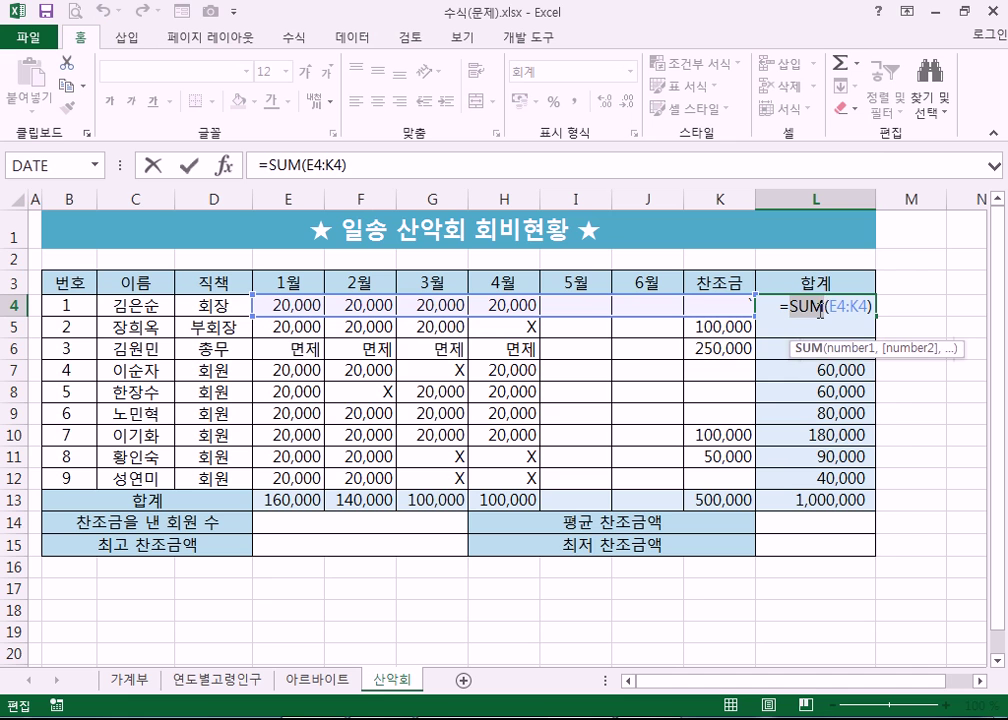
key("Escape")
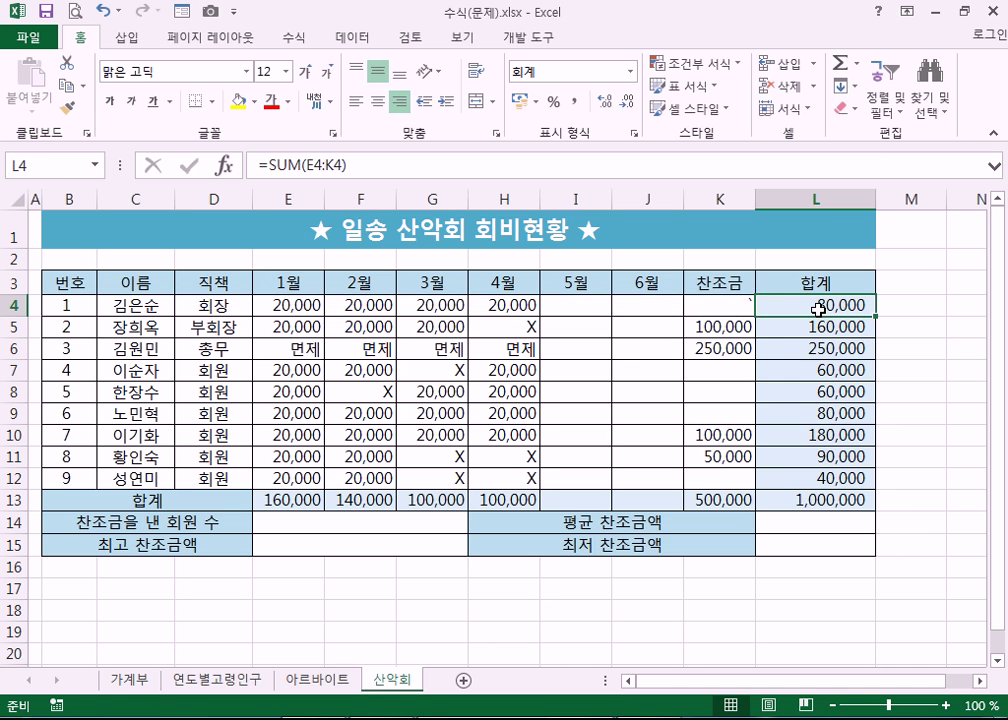
key("alt+Tab")
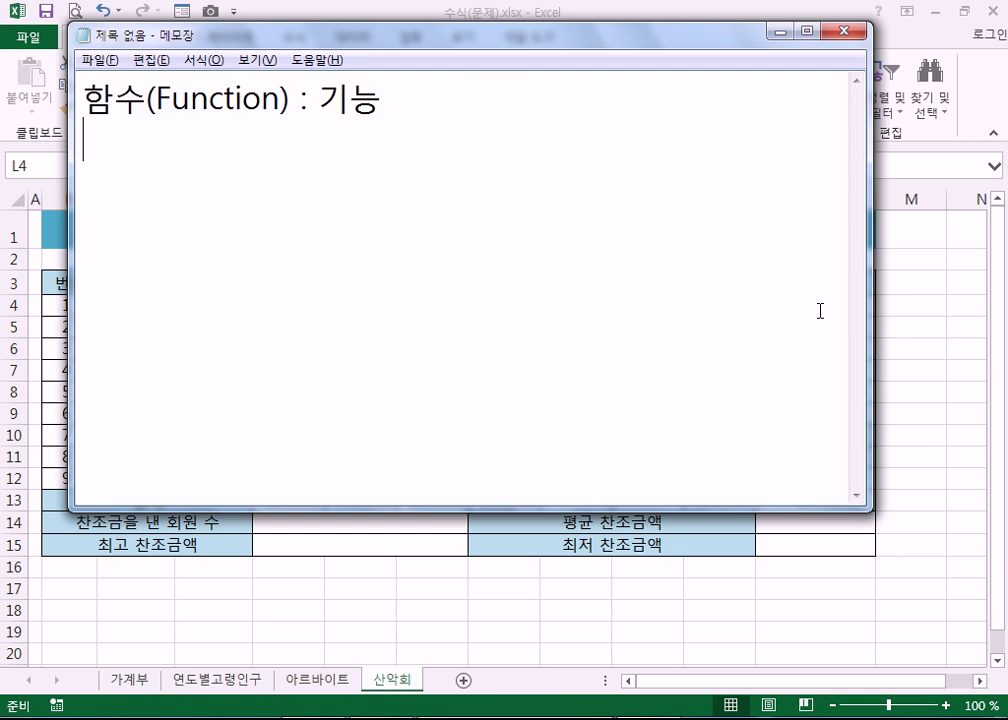